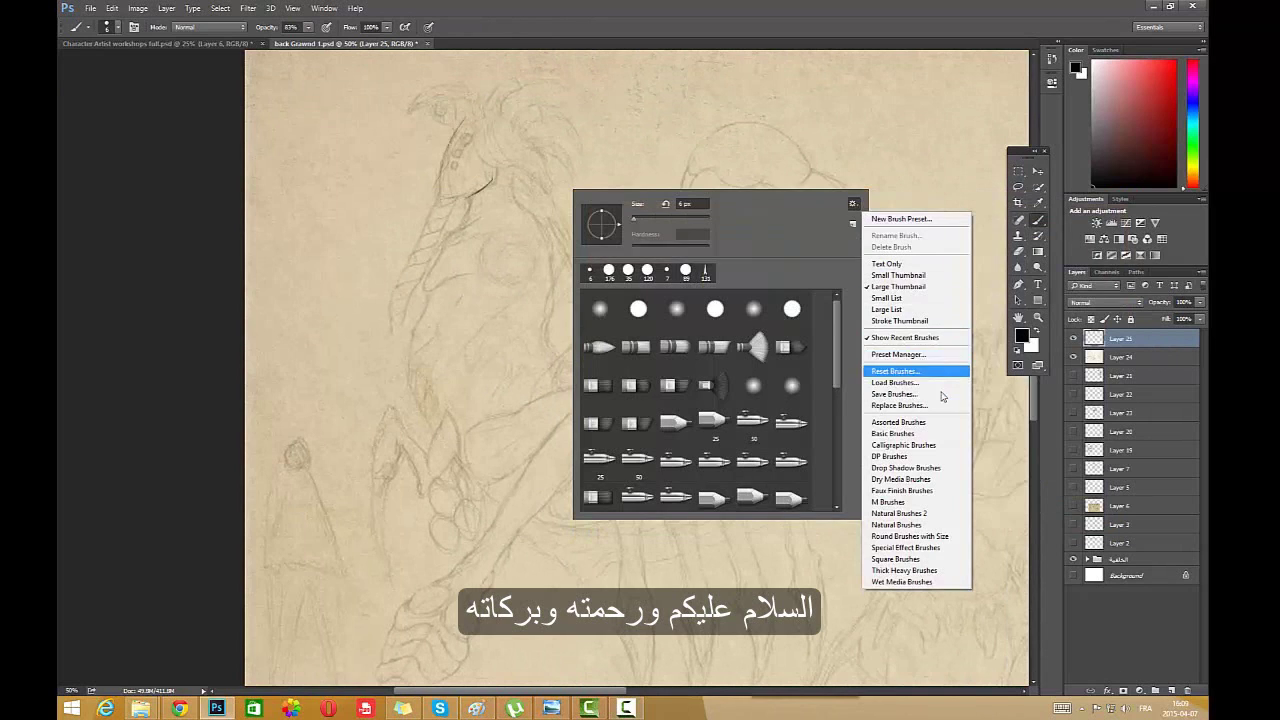
- Replace the brush presets with a saved brush set, pick its hard 1 px brush and enlarge the brush size
{"action": "left_click", "coordinate": [929, 372]}
{"action": "left_click", "coordinate": [546, 255]}
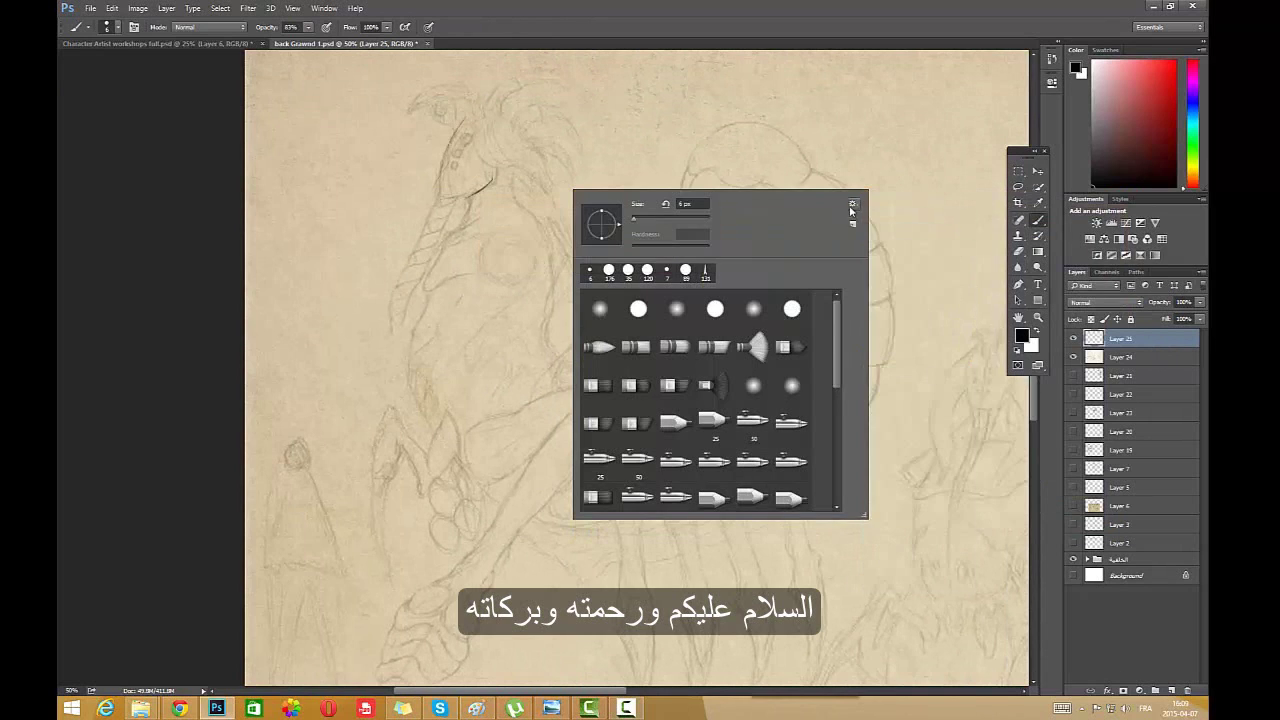
{"action": "left_click", "coordinate": [853, 204]}
{"action": "left_click", "coordinate": [932, 406]}
{"action": "left_click", "coordinate": [844, 301]}
{"action": "left_click", "coordinate": [1050, 519]}
{"action": "double_click", "coordinate": [662, 310]}
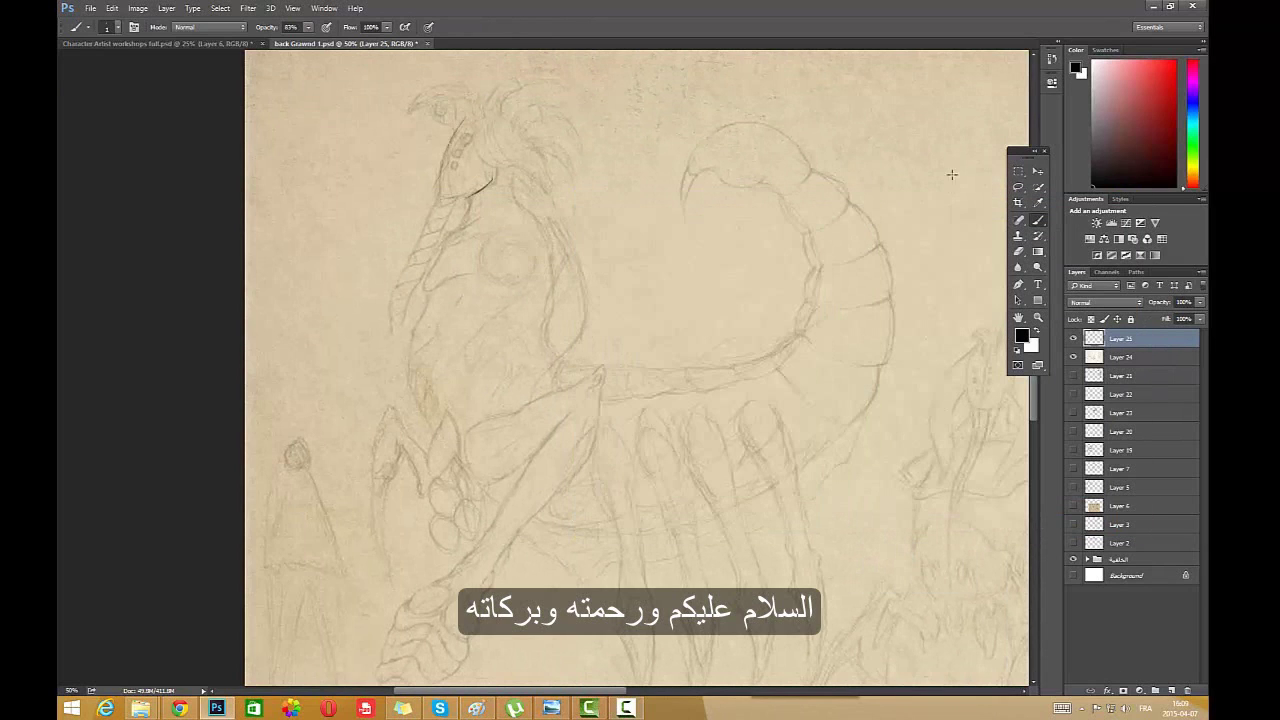
{"action": "right_click", "coordinate": [848, 157]}
{"action": "left_click_drag", "start_coordinate": [942, 191], "coordinate": [946, 192]}
{"action": "left_click_drag", "start_coordinate": [944, 138], "coordinate": [956, 272]}
{"action": "left_click", "coordinate": [1052, 59]}
{"action": "left_click", "coordinate": [965, 83]}
{"action": "left_click", "coordinate": [965, 97]}
{"action": "mouse_move", "coordinate": [1035, 92]}
{"action": "left_mouse_down"}
{"action": "mouse_move", "coordinate": [1035, 66]}
{"action": "mouse_move", "coordinate": [1035, 92]}
{"action": "left_mouse_up"}
{"action": "left_click", "coordinate": [965, 102]}
- Trace the creature's face, jaw, neck and front torso over the faint sketch, setting the brush size to 4 px for the neck and shoulder circle
{"action": "mouse_move", "coordinate": [497, 162]}
{"action": "left_mouse_down"}
{"action": "mouse_move", "coordinate": [450, 193]}
{"action": "mouse_move", "coordinate": [446, 145]}
{"action": "left_mouse_up"}
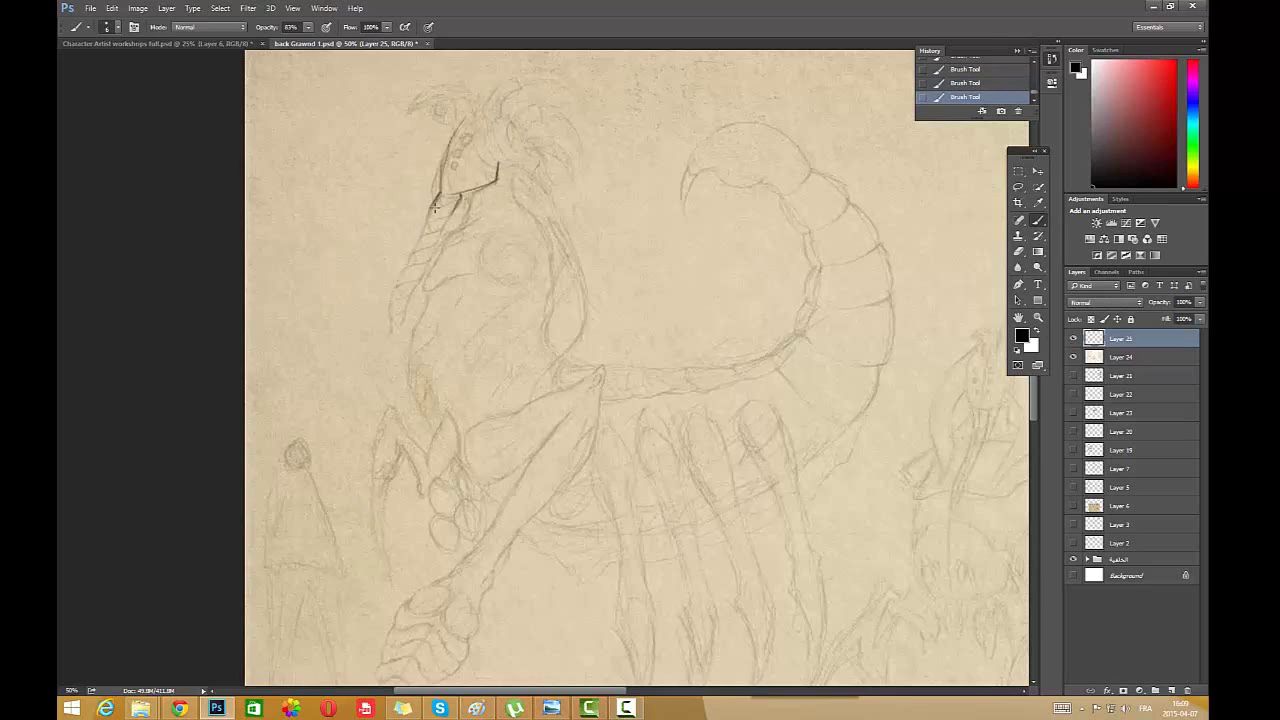
{"action": "mouse_move", "coordinate": [444, 198]}
{"action": "left_mouse_down"}
{"action": "mouse_move", "coordinate": [399, 277]}
{"action": "mouse_move", "coordinate": [465, 194]}
{"action": "mouse_move", "coordinate": [411, 300]}
{"action": "mouse_move", "coordinate": [460, 300]}
{"action": "left_mouse_up"}
{"action": "right_click", "coordinate": [674, 181]}
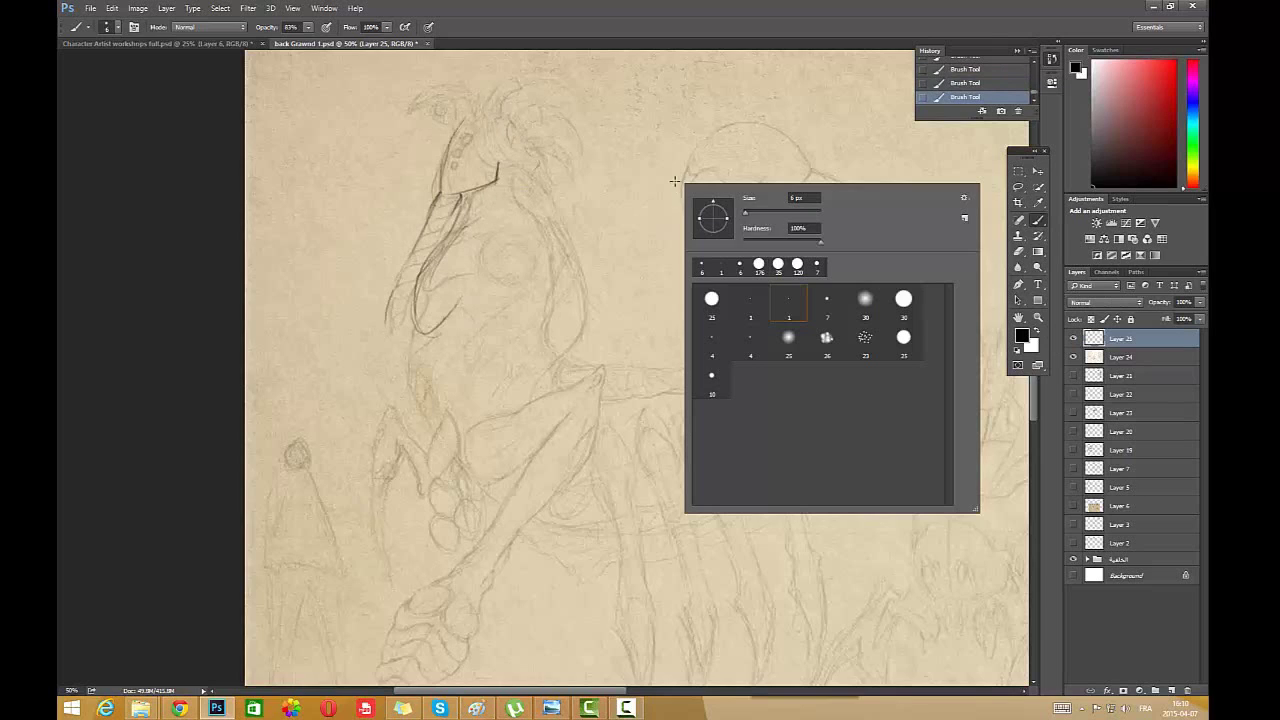
{"action": "left_click_drag", "start_coordinate": [748, 217], "coordinate": [743, 219]}
{"action": "type", "text": "4"}
{"action": "key", "text": "Return"}
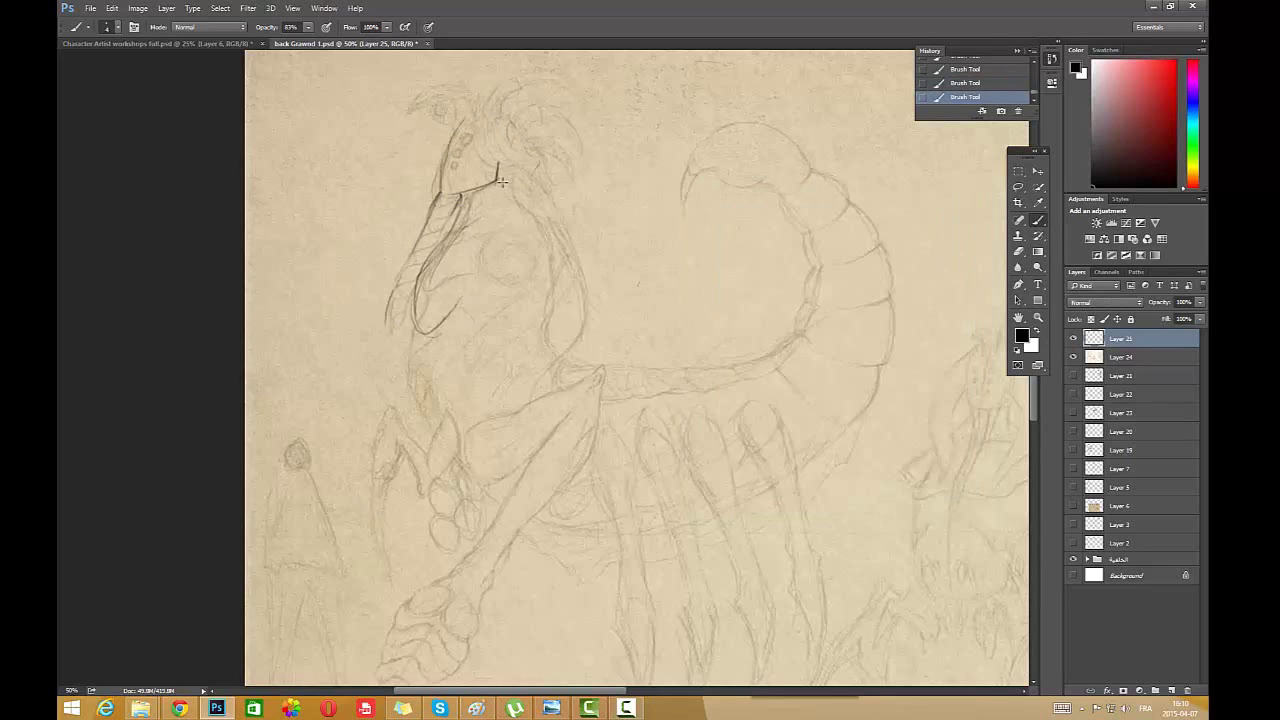
{"action": "mouse_move", "coordinate": [498, 180]}
{"action": "left_mouse_down"}
{"action": "mouse_move", "coordinate": [536, 247]}
{"action": "mouse_move", "coordinate": [467, 327]}
{"action": "mouse_move", "coordinate": [444, 240]}
{"action": "mouse_move", "coordinate": [430, 288]}
{"action": "left_mouse_up"}
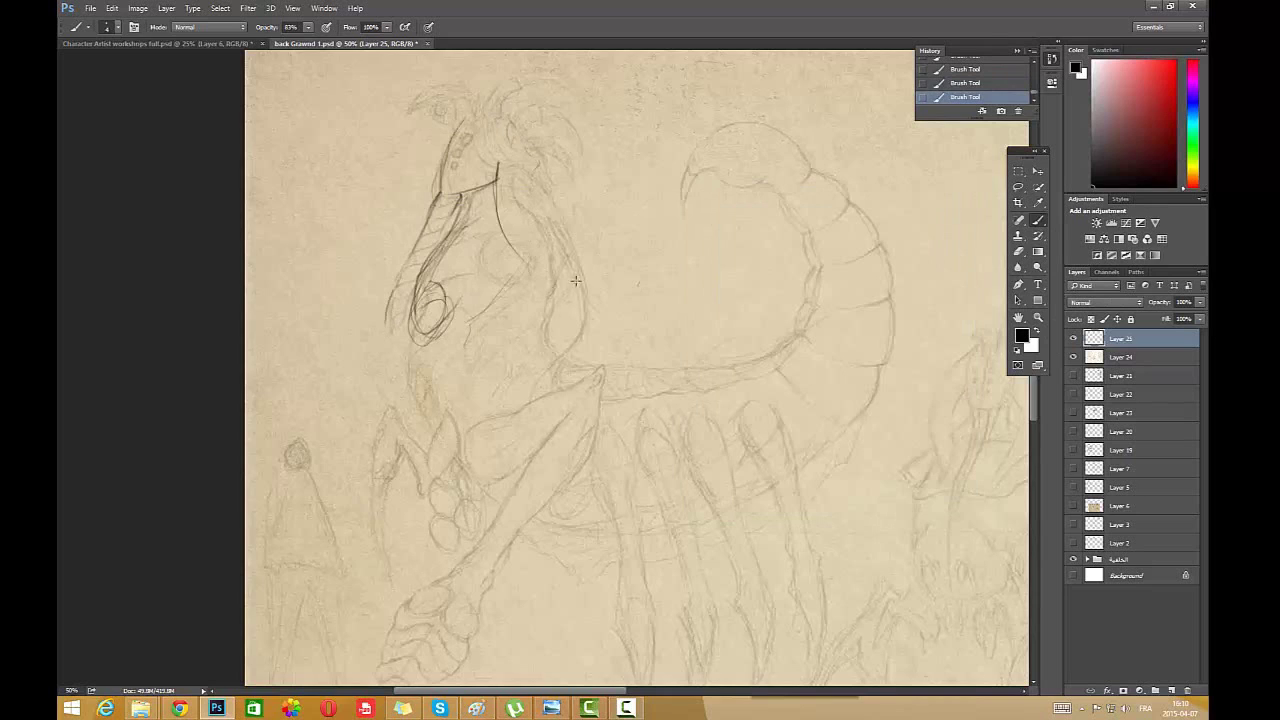
- Sketch the pointed crest, the back of the head and the horn extending behind it
{"action": "mouse_move", "coordinate": [505, 80]}
{"action": "left_mouse_down"}
{"action": "mouse_move", "coordinate": [564, 138]}
{"action": "mouse_move", "coordinate": [550, 147]}
{"action": "mouse_move", "coordinate": [625, 88]}
{"action": "mouse_move", "coordinate": [590, 72]}
{"action": "mouse_move", "coordinate": [543, 97]}
{"action": "mouse_move", "coordinate": [651, 77]}
{"action": "mouse_move", "coordinate": [535, 173]}
{"action": "mouse_move", "coordinate": [544, 160]}
{"action": "mouse_move", "coordinate": [550, 189]}
{"action": "mouse_move", "coordinate": [538, 156]}
{"action": "mouse_move", "coordinate": [521, 155]}
{"action": "mouse_move", "coordinate": [525, 102]}
{"action": "mouse_move", "coordinate": [488, 174]}
{"action": "mouse_move", "coordinate": [524, 101]}
{"action": "mouse_move", "coordinate": [510, 53]}
{"action": "mouse_move", "coordinate": [444, 160]}
{"action": "left_mouse_up"}
{"action": "left_click_drag", "start_coordinate": [482, 116], "coordinate": [490, 178]}
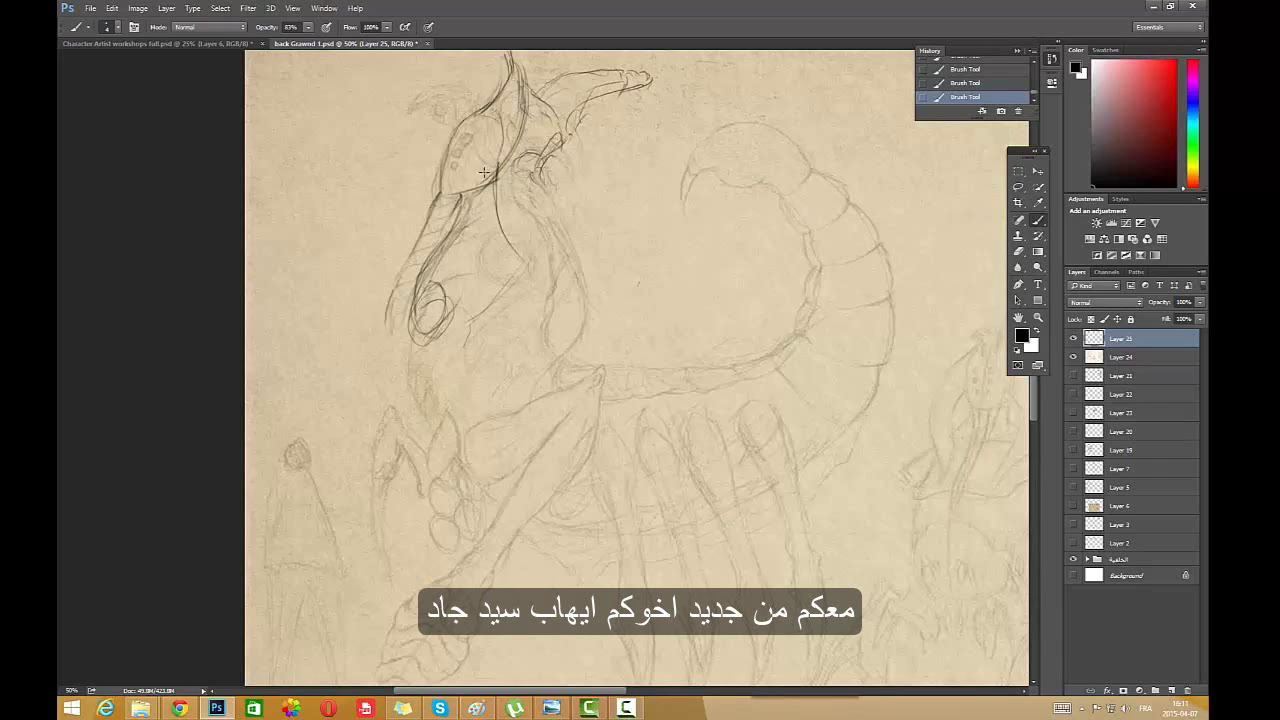
{"action": "mouse_move", "coordinate": [528, 130]}
{"action": "left_mouse_down"}
{"action": "mouse_move", "coordinate": [491, 213]}
{"action": "mouse_move", "coordinate": [473, 219]}
{"action": "mouse_move", "coordinate": [540, 75]}
{"action": "mouse_move", "coordinate": [559, 158]}
{"action": "mouse_move", "coordinate": [580, 131]}
{"action": "left_mouse_up"}
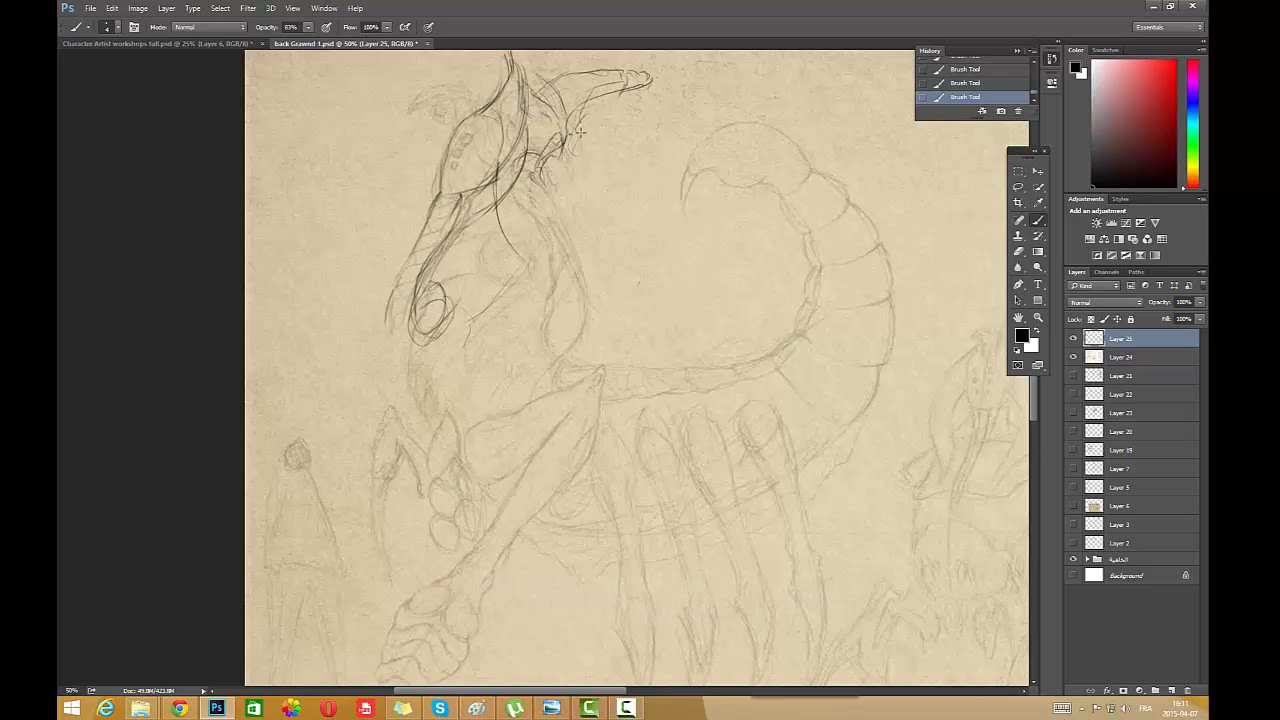
- Sketch the torso's back and chest contours, and add three round shapes of decreasing size down its side
{"action": "mouse_move", "coordinate": [523, 175]}
{"action": "left_mouse_down"}
{"action": "mouse_move", "coordinate": [549, 191]}
{"action": "mouse_move", "coordinate": [574, 274]}
{"action": "mouse_move", "coordinate": [542, 432]}
{"action": "mouse_move", "coordinate": [576, 310]}
{"action": "mouse_move", "coordinate": [540, 430]}
{"action": "left_mouse_up"}
{"action": "left_click_drag", "start_coordinate": [585, 250], "coordinate": [530, 415]}
{"action": "left_click_drag", "start_coordinate": [588, 290], "coordinate": [548, 400]}
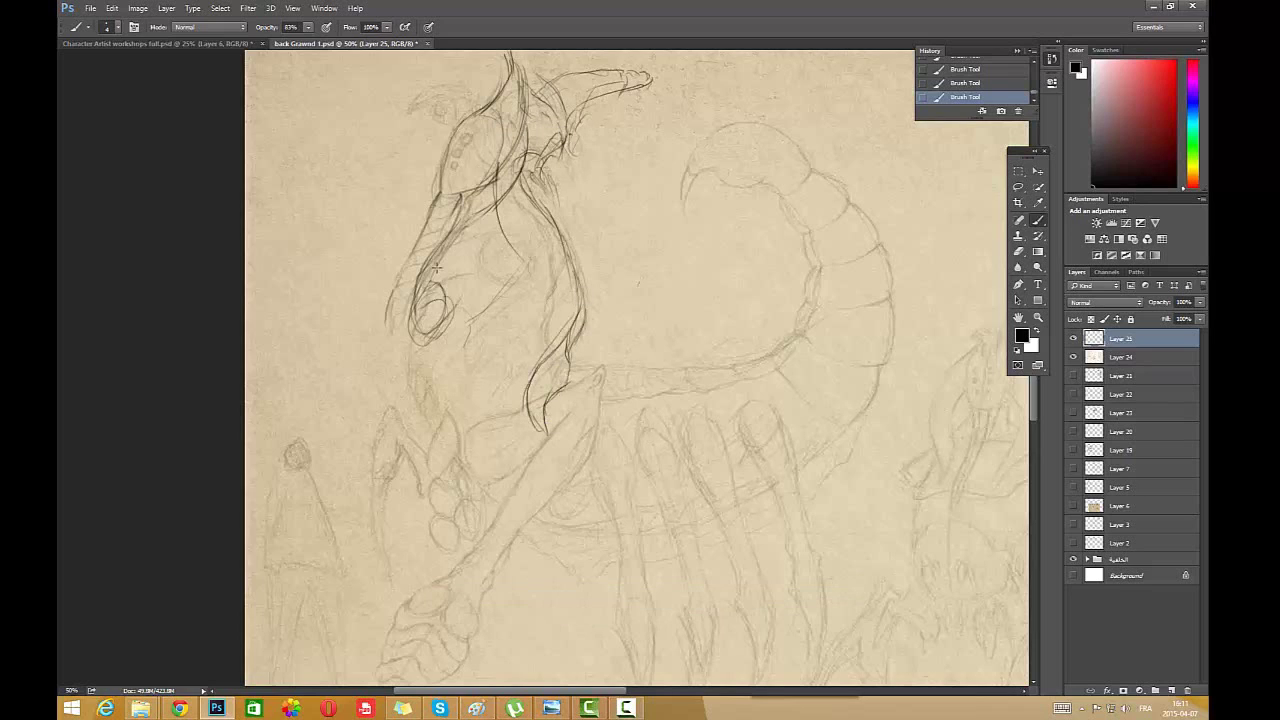
{"action": "mouse_move", "coordinate": [422, 335]}
{"action": "left_mouse_down"}
{"action": "mouse_move", "coordinate": [458, 356]}
{"action": "mouse_move", "coordinate": [445, 425]}
{"action": "mouse_move", "coordinate": [458, 310]}
{"action": "mouse_move", "coordinate": [498, 290]}
{"action": "mouse_move", "coordinate": [492, 325]}
{"action": "left_mouse_up"}
{"action": "left_click_drag", "start_coordinate": [480, 383], "coordinate": [484, 378]}
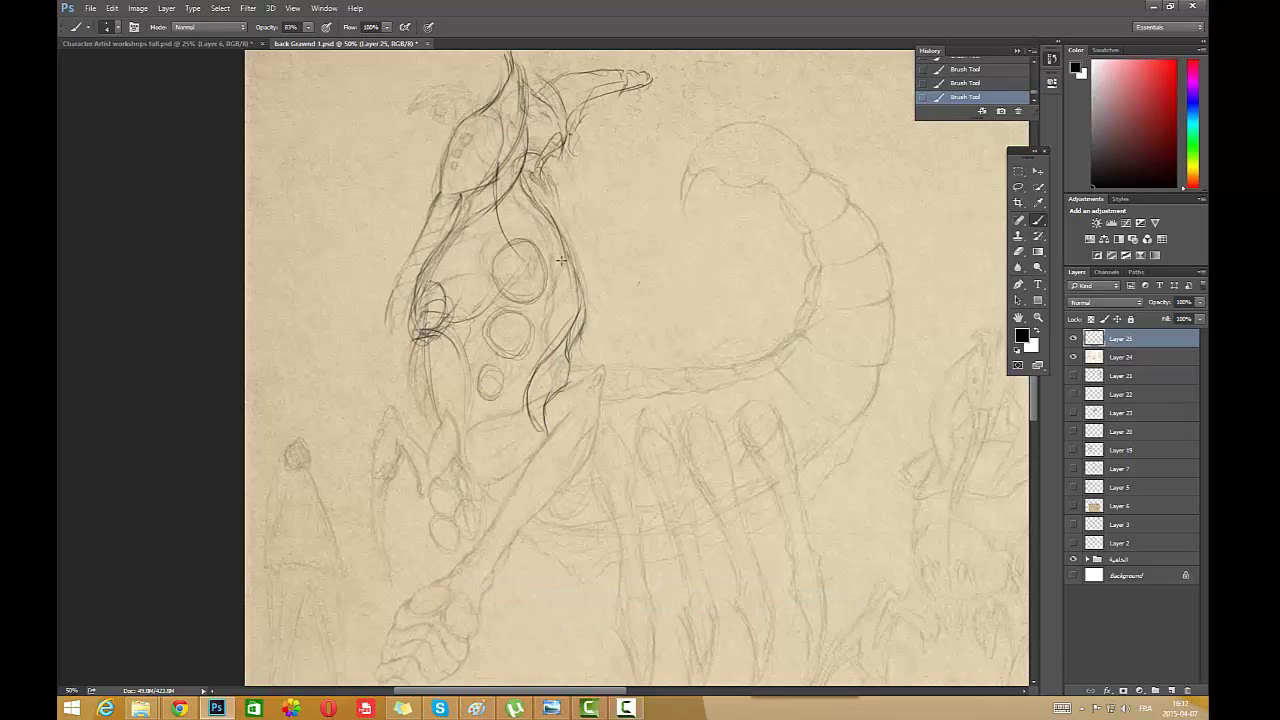
{"action": "mouse_move", "coordinate": [566, 210]}
{"action": "left_mouse_down"}
{"action": "mouse_move", "coordinate": [552, 257]}
{"action": "mouse_move", "coordinate": [546, 333]}
{"action": "mouse_move", "coordinate": [499, 333]}
{"action": "mouse_move", "coordinate": [474, 377]}
{"action": "mouse_move", "coordinate": [413, 344]}
{"action": "left_mouse_up"}
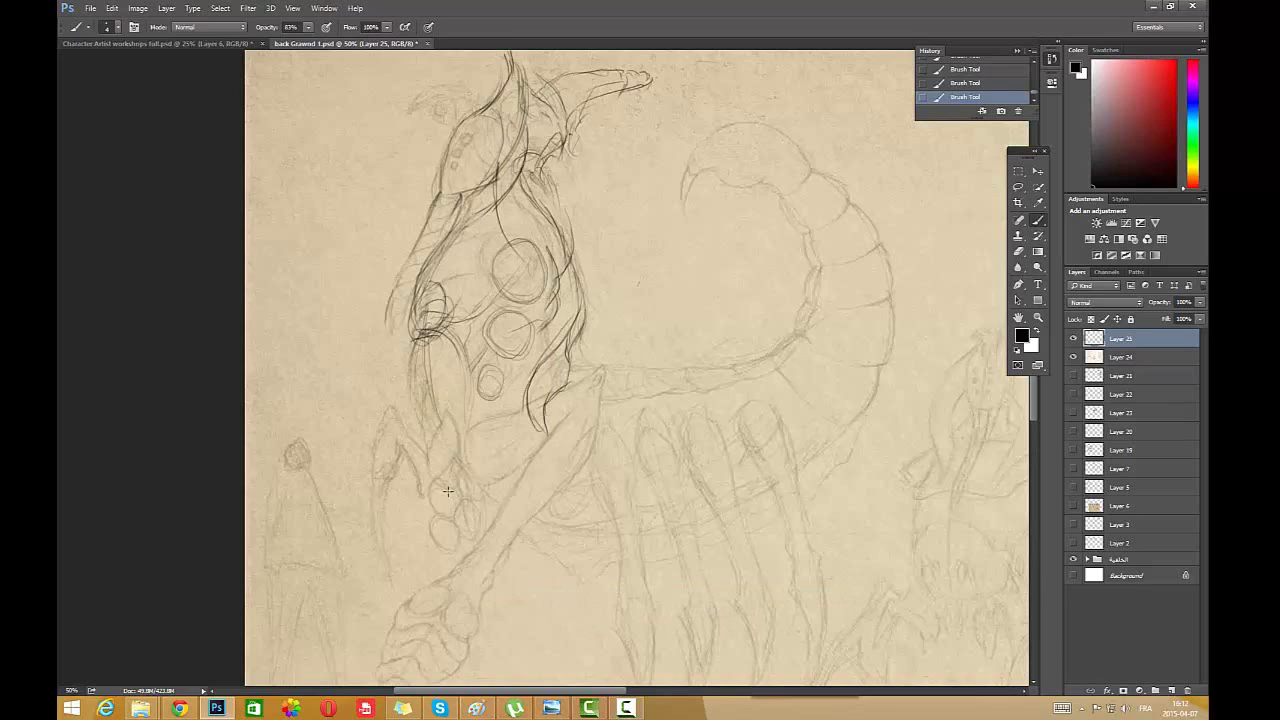
- Outline the large front limb's rounded shoulder and raised pointed elbow, with curved bands across the upper section
{"action": "mouse_move", "coordinate": [613, 397]}
{"action": "left_mouse_down"}
{"action": "mouse_move", "coordinate": [582, 457]}
{"action": "mouse_move", "coordinate": [621, 368]}
{"action": "mouse_move", "coordinate": [620, 329]}
{"action": "mouse_move", "coordinate": [545, 396]}
{"action": "left_mouse_up"}
{"action": "mouse_move", "coordinate": [456, 464]}
{"action": "left_mouse_down"}
{"action": "mouse_move", "coordinate": [508, 461]}
{"action": "mouse_move", "coordinate": [477, 420]}
{"action": "mouse_move", "coordinate": [540, 400]}
{"action": "mouse_move", "coordinate": [593, 468]}
{"action": "mouse_move", "coordinate": [564, 496]}
{"action": "left_mouse_up"}
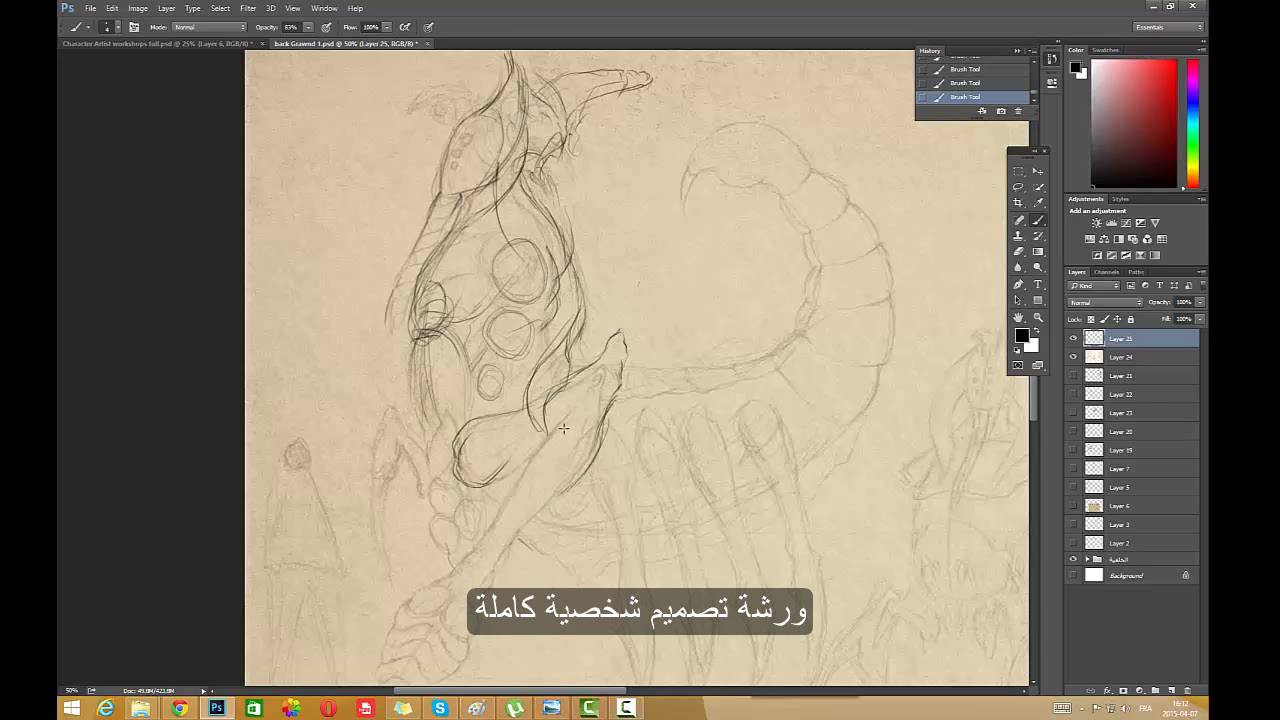
{"action": "mouse_move", "coordinate": [562, 426]}
{"action": "left_mouse_down"}
{"action": "mouse_move", "coordinate": [578, 404]}
{"action": "mouse_move", "coordinate": [506, 493]}
{"action": "mouse_move", "coordinate": [534, 451]}
{"action": "mouse_move", "coordinate": [562, 490]}
{"action": "mouse_move", "coordinate": [575, 462]}
{"action": "left_mouse_up"}
{"action": "mouse_move", "coordinate": [564, 422]}
{"action": "left_mouse_down"}
{"action": "mouse_move", "coordinate": [580, 460]}
{"action": "mouse_move", "coordinate": [556, 490]}
{"action": "left_mouse_up"}
{"action": "left_click_drag", "start_coordinate": [547, 444], "coordinate": [565, 482]}
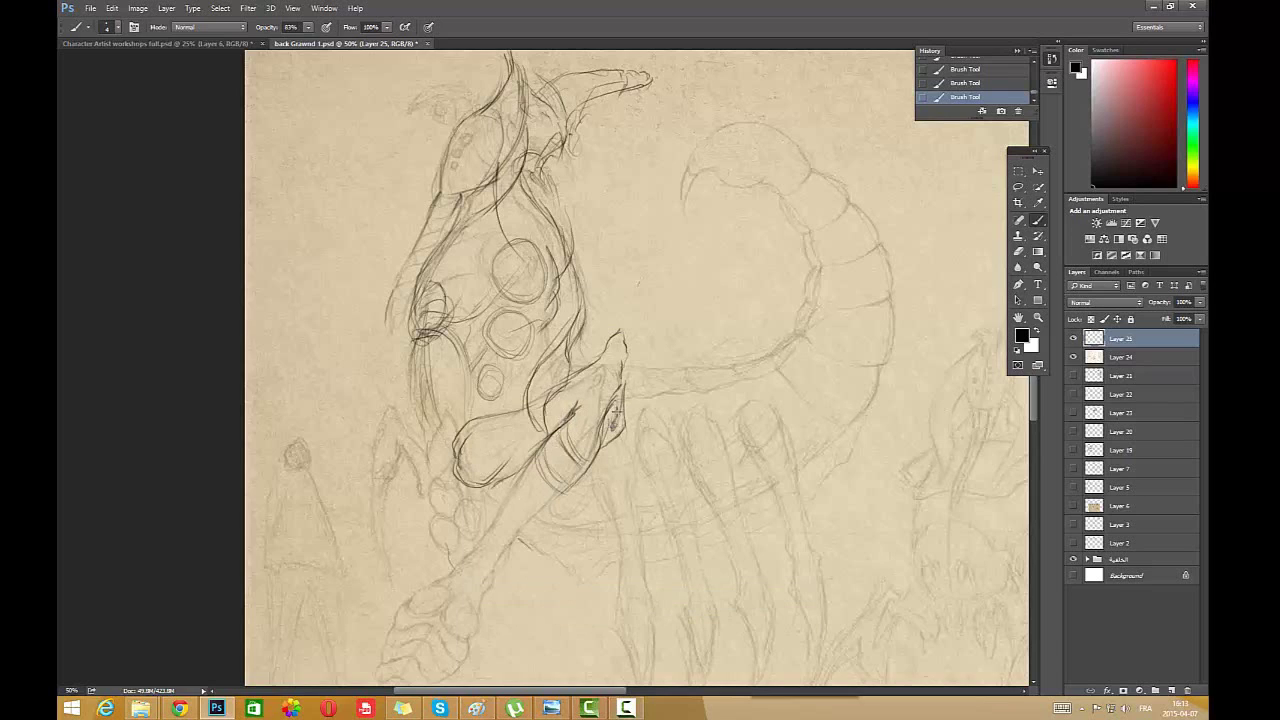
- Erase stray lines around the front limb's elbow and sketch both edges of the limb down to its lower joint
{"action": "left_click", "coordinate": [1018, 252]}
{"action": "mouse_move", "coordinate": [618, 392]}
{"action": "left_mouse_down"}
{"action": "mouse_move", "coordinate": [560, 510]}
{"action": "mouse_move", "coordinate": [550, 438]}
{"action": "left_mouse_up"}
{"action": "left_click", "coordinate": [1036, 221]}
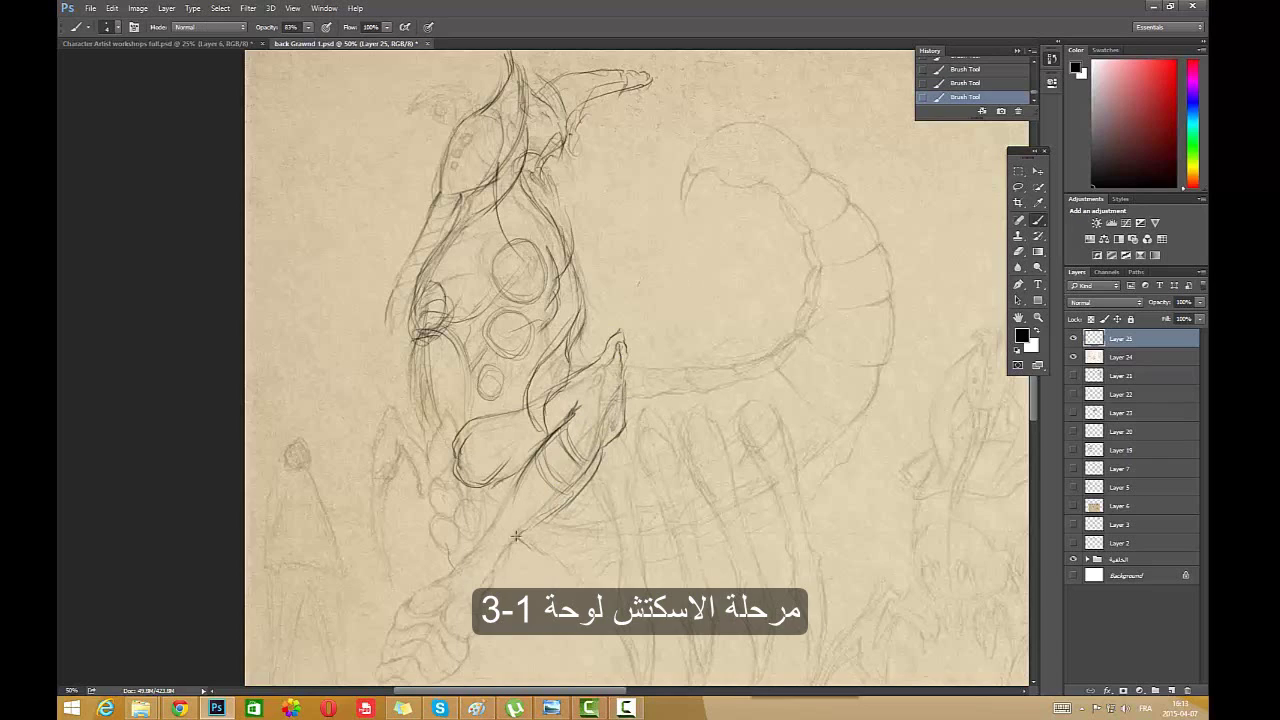
{"action": "left_click_drag", "start_coordinate": [516, 537], "coordinate": [482, 640]}
{"action": "mouse_move", "coordinate": [512, 466]}
{"action": "left_mouse_down"}
{"action": "mouse_move", "coordinate": [504, 506]}
{"action": "mouse_move", "coordinate": [464, 555]}
{"action": "left_mouse_up"}
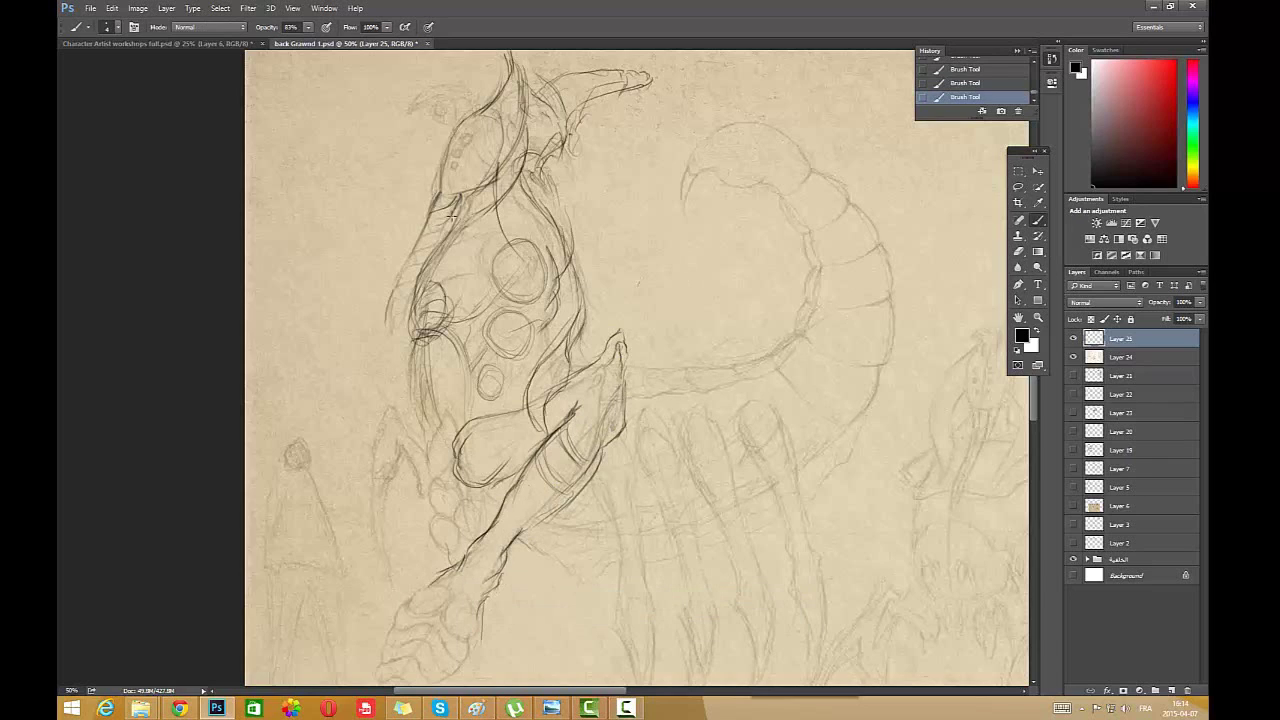
- Add segment lines along the strip below the face, refine the chest, and sketch the small bent claw arm in front
{"action": "left_click_drag", "start_coordinate": [410, 289], "coordinate": [403, 318]}
{"action": "mouse_move", "coordinate": [503, 170]}
{"action": "left_mouse_down"}
{"action": "mouse_move", "coordinate": [559, 242]}
{"action": "mouse_move", "coordinate": [519, 241]}
{"action": "mouse_move", "coordinate": [527, 287]}
{"action": "mouse_move", "coordinate": [492, 276]}
{"action": "mouse_move", "coordinate": [501, 203]}
{"action": "mouse_move", "coordinate": [475, 268]}
{"action": "mouse_move", "coordinate": [453, 215]}
{"action": "mouse_move", "coordinate": [447, 270]}
{"action": "left_mouse_up"}
{"action": "mouse_move", "coordinate": [428, 330]}
{"action": "left_mouse_down"}
{"action": "mouse_move", "coordinate": [420, 405]}
{"action": "mouse_move", "coordinate": [465, 335]}
{"action": "mouse_move", "coordinate": [436, 445]}
{"action": "mouse_move", "coordinate": [362, 368]}
{"action": "mouse_move", "coordinate": [350, 482]}
{"action": "mouse_move", "coordinate": [370, 535]}
{"action": "left_mouse_up"}
{"action": "mouse_move", "coordinate": [352, 452]}
{"action": "left_mouse_down"}
{"action": "mouse_move", "coordinate": [390, 425]}
{"action": "mouse_move", "coordinate": [408, 467]}
{"action": "mouse_move", "coordinate": [426, 463]}
{"action": "mouse_move", "coordinate": [427, 445]}
{"action": "mouse_move", "coordinate": [364, 411]}
{"action": "left_mouse_up"}
{"action": "mouse_move", "coordinate": [370, 466]}
{"action": "left_mouse_down"}
{"action": "mouse_move", "coordinate": [373, 531]}
{"action": "mouse_move", "coordinate": [364, 520]}
{"action": "mouse_move", "coordinate": [427, 435]}
{"action": "mouse_move", "coordinate": [407, 443]}
{"action": "mouse_move", "coordinate": [382, 403]}
{"action": "left_mouse_up"}
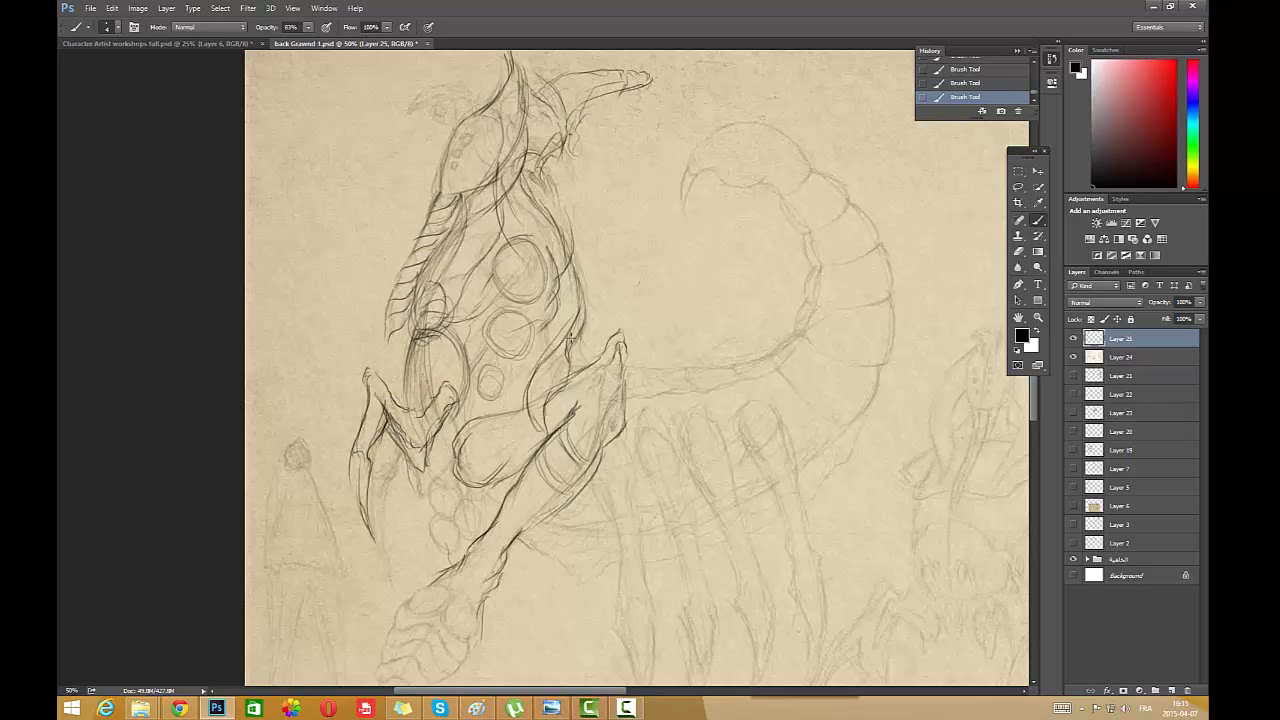
- Draw layered contour lines down the creature's back and a long tapering strand sweeping backward from the neck
{"action": "left_click_drag", "start_coordinate": [571, 338], "coordinate": [602, 350]}
{"action": "left_click_drag", "start_coordinate": [555, 157], "coordinate": [598, 290]}
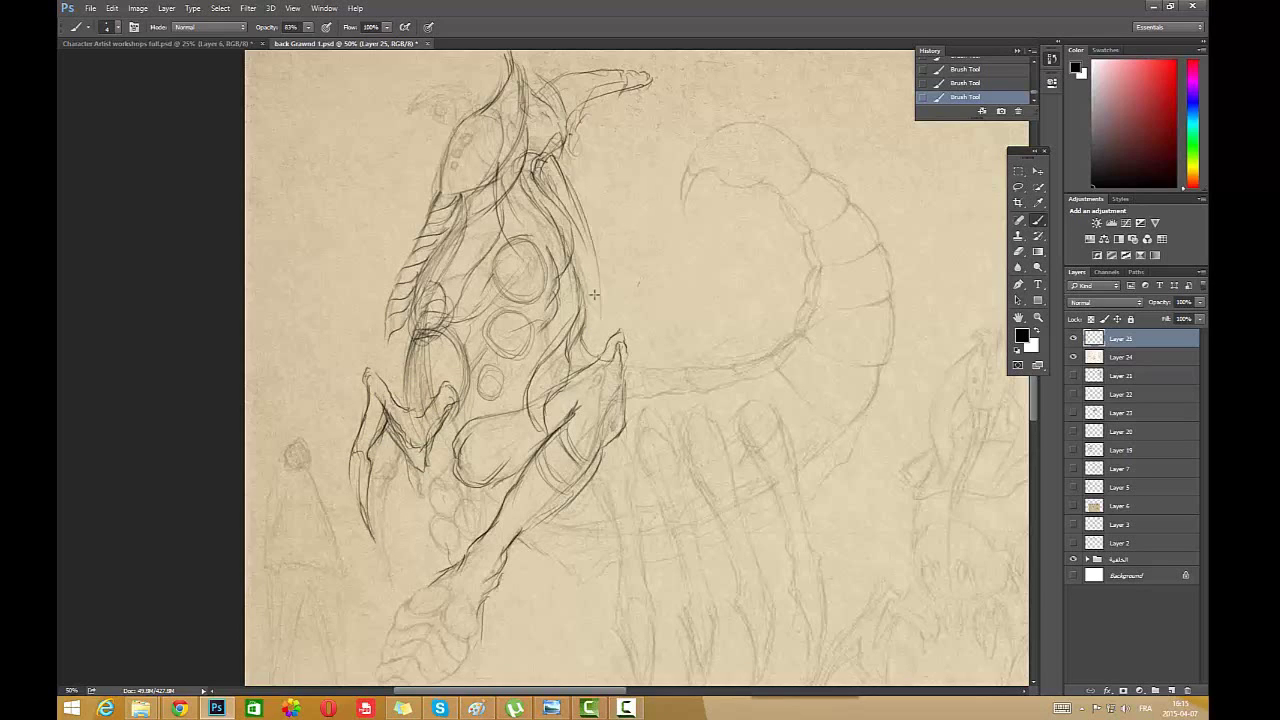
{"action": "mouse_move", "coordinate": [592, 208]}
{"action": "left_mouse_down"}
{"action": "mouse_move", "coordinate": [594, 326]}
{"action": "mouse_move", "coordinate": [574, 320]}
{"action": "left_mouse_up"}
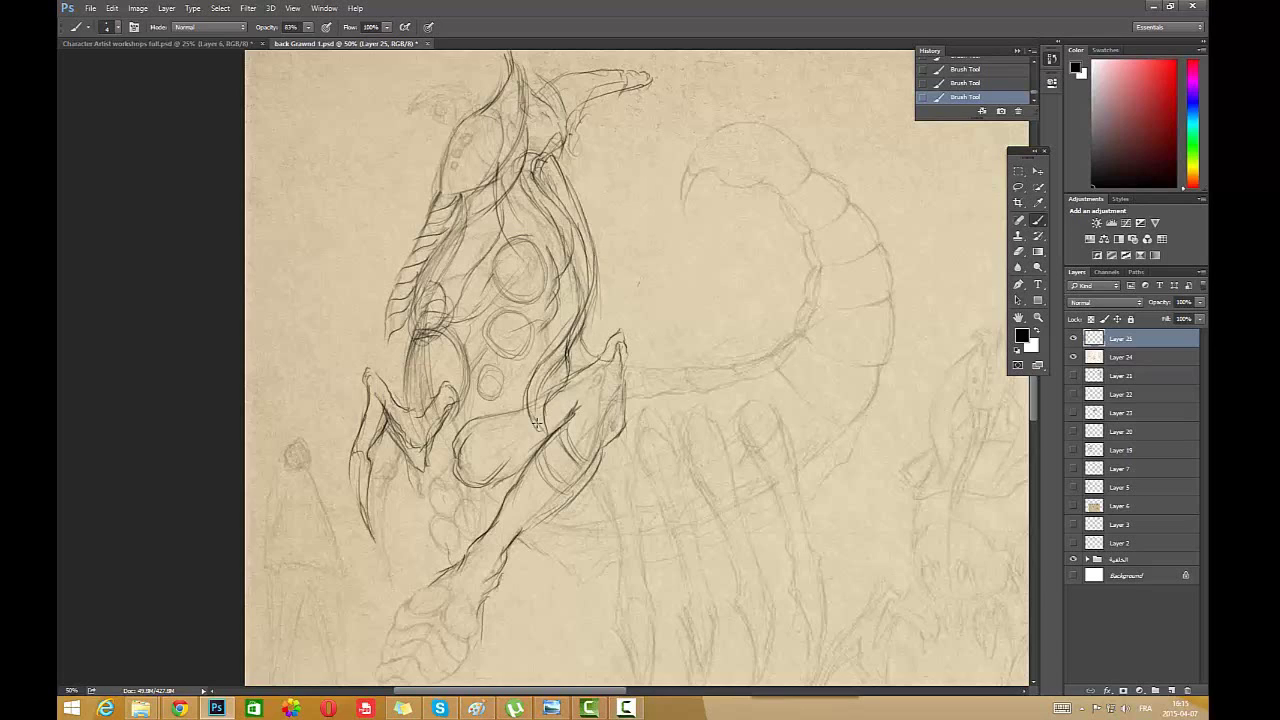
{"action": "left_click_drag", "start_coordinate": [558, 148], "coordinate": [592, 252]}
{"action": "left_click_drag", "start_coordinate": [578, 198], "coordinate": [620, 302]}
{"action": "left_click_drag", "start_coordinate": [563, 162], "coordinate": [658, 348]}
{"action": "left_click_drag", "start_coordinate": [634, 295], "coordinate": [682, 349]}
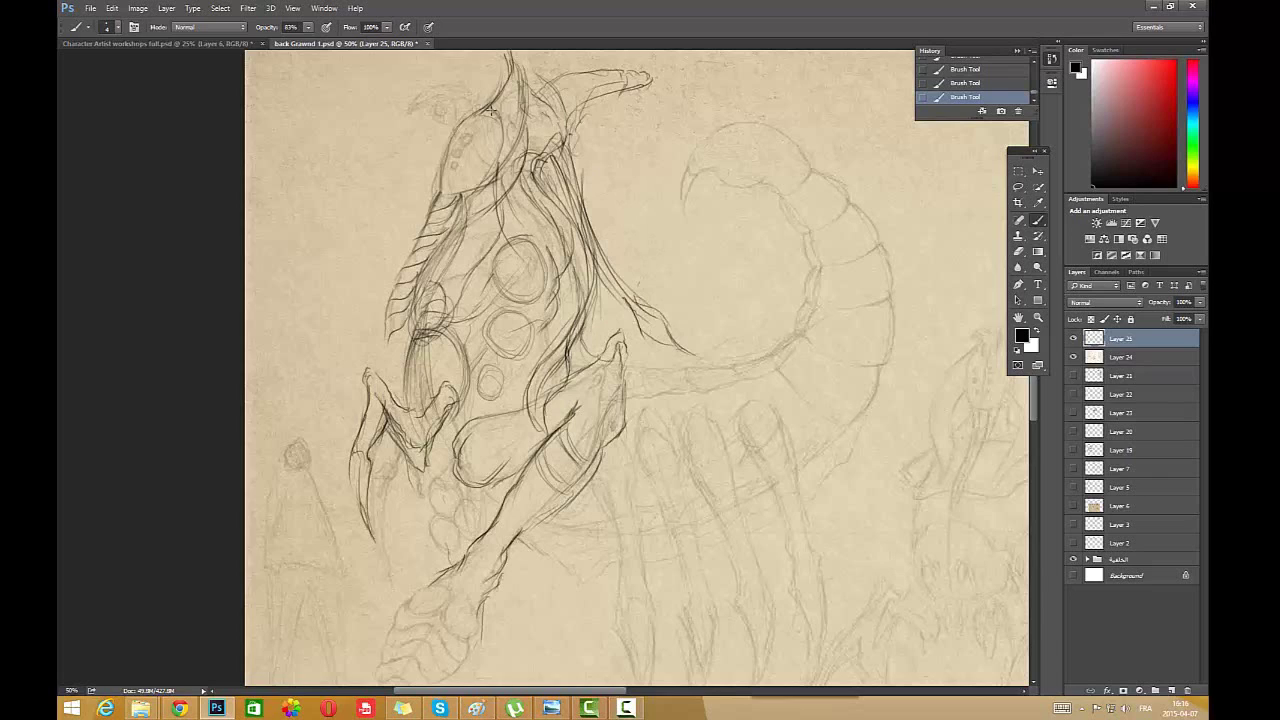
- Refine the head by darkening its outline, shaping the crest and neck folds, and adding bands to the horn and face
{"action": "left_click_drag", "start_coordinate": [505, 104], "coordinate": [502, 142]}
{"action": "mouse_move", "coordinate": [496, 102]}
{"action": "left_mouse_down"}
{"action": "mouse_move", "coordinate": [466, 157]}
{"action": "mouse_move", "coordinate": [470, 120]}
{"action": "mouse_move", "coordinate": [448, 188]}
{"action": "left_mouse_up"}
{"action": "mouse_move", "coordinate": [546, 87]}
{"action": "left_mouse_down"}
{"action": "mouse_move", "coordinate": [560, 62]}
{"action": "mouse_move", "coordinate": [556, 148]}
{"action": "left_mouse_up"}
{"action": "mouse_move", "coordinate": [565, 66]}
{"action": "left_mouse_down"}
{"action": "mouse_move", "coordinate": [594, 128]}
{"action": "mouse_move", "coordinate": [570, 134]}
{"action": "left_mouse_up"}
{"action": "mouse_move", "coordinate": [608, 80]}
{"action": "left_mouse_down"}
{"action": "mouse_move", "coordinate": [608, 104]}
{"action": "mouse_move", "coordinate": [634, 90]}
{"action": "left_mouse_up"}
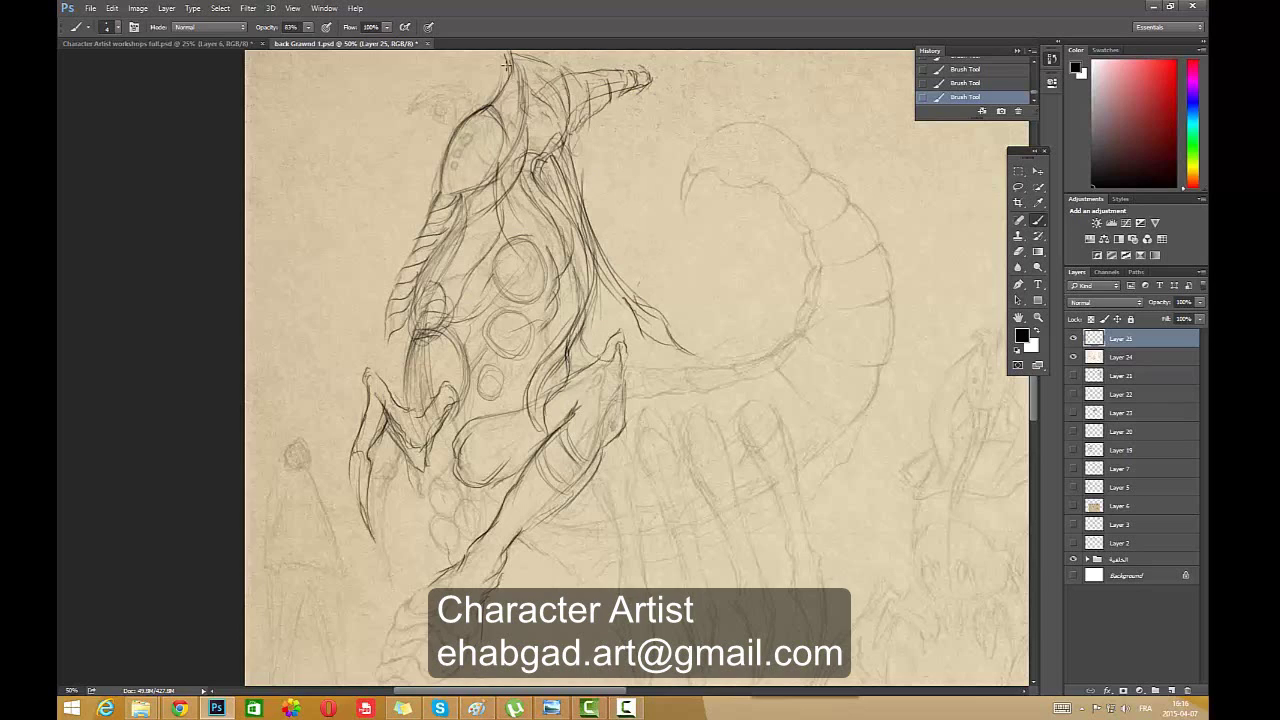
{"action": "left_click_drag", "start_coordinate": [507, 65], "coordinate": [534, 176]}
{"action": "left_click_drag", "start_coordinate": [536, 128], "coordinate": [492, 208]}
{"action": "left_click_drag", "start_coordinate": [470, 198], "coordinate": [454, 248]}
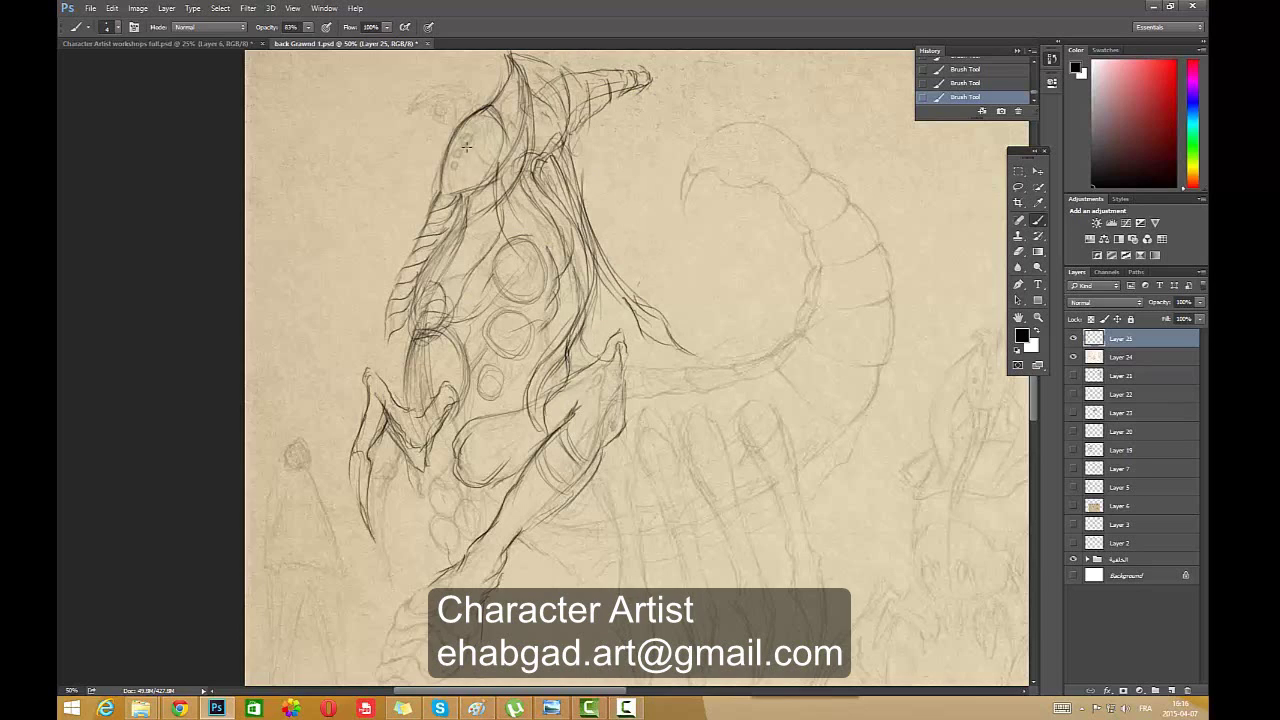
{"action": "left_click_drag", "start_coordinate": [440, 146], "coordinate": [468, 152]}
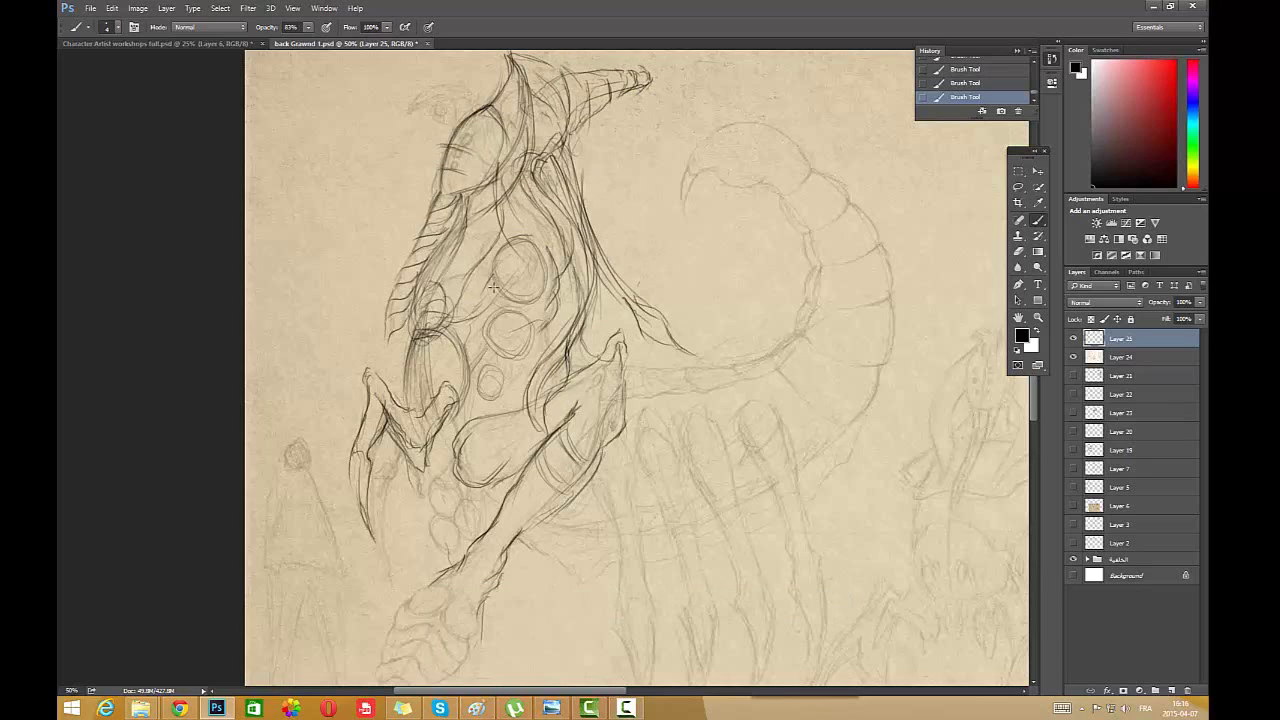
- Partly erase the small shoulder circle, redraw it as a narrow rounded form, and touch up the largest torso circle
{"action": "left_click", "coordinate": [1018, 252]}
{"action": "mouse_move", "coordinate": [440, 290]}
{"action": "left_mouse_down"}
{"action": "mouse_move", "coordinate": [432, 310]}
{"action": "mouse_move", "coordinate": [424, 300]}
{"action": "mouse_move", "coordinate": [462, 240]}
{"action": "mouse_move", "coordinate": [430, 352]}
{"action": "mouse_move", "coordinate": [460, 216]}
{"action": "mouse_move", "coordinate": [418, 297]}
{"action": "mouse_move", "coordinate": [450, 318]}
{"action": "mouse_move", "coordinate": [494, 282]}
{"action": "left_mouse_up"}
{"action": "left_click", "coordinate": [1038, 222]}
{"action": "left_click", "coordinate": [1038, 221]}
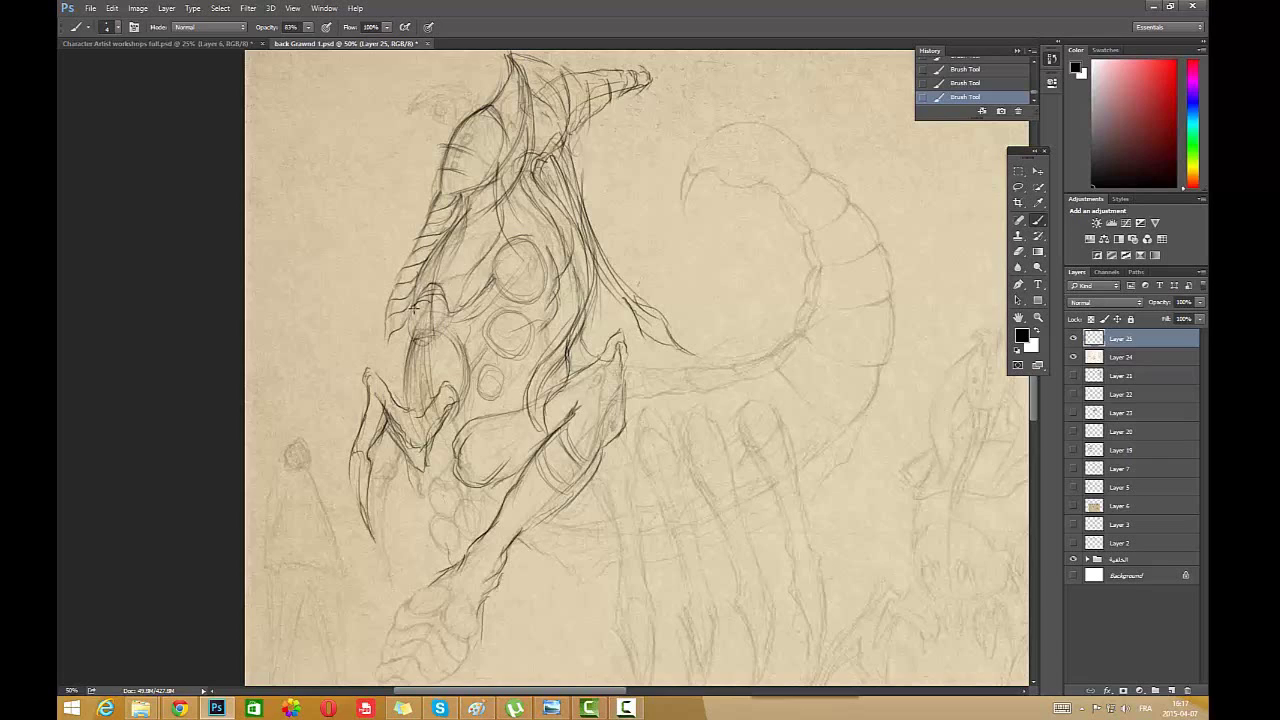
{"action": "mouse_move", "coordinate": [413, 308]}
{"action": "left_mouse_down"}
{"action": "mouse_move", "coordinate": [433, 254]}
{"action": "mouse_move", "coordinate": [434, 342]}
{"action": "left_mouse_up"}
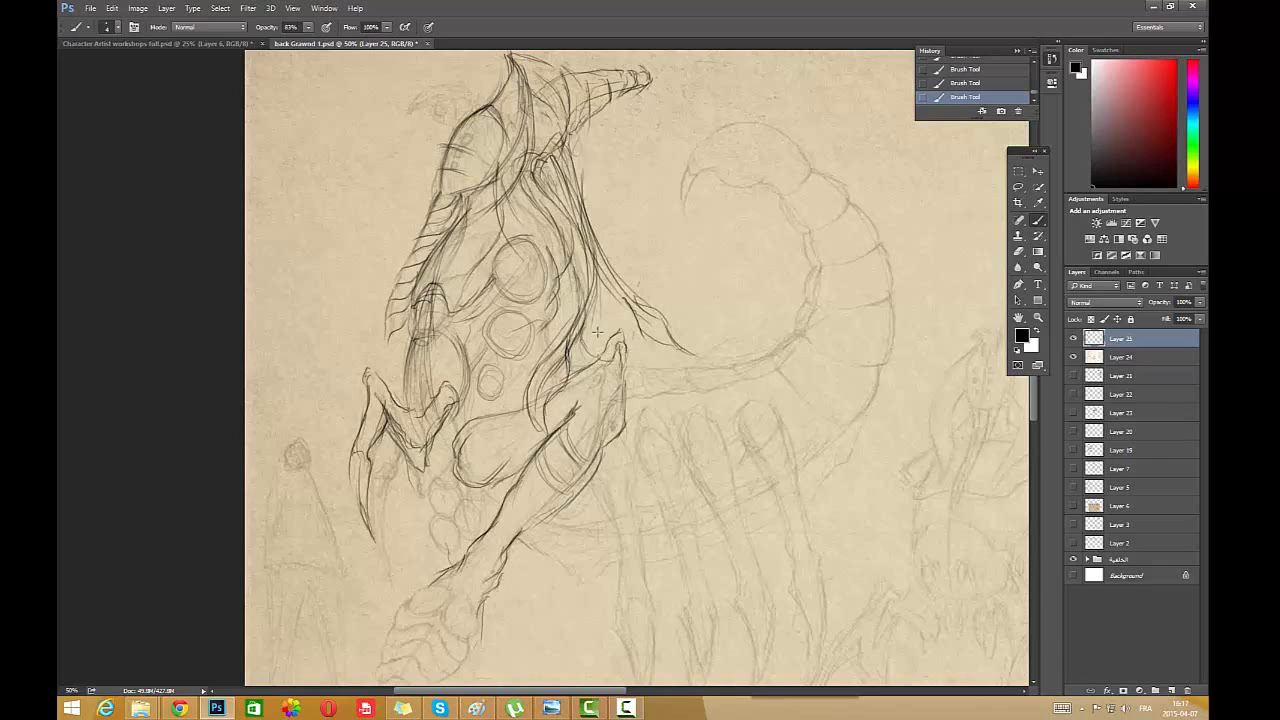
{"action": "left_click_drag", "start_coordinate": [506, 262], "coordinate": [555, 272]}
- Sketch the knobby lower joint of the large front limb
{"action": "left_click", "coordinate": [1037, 318]}
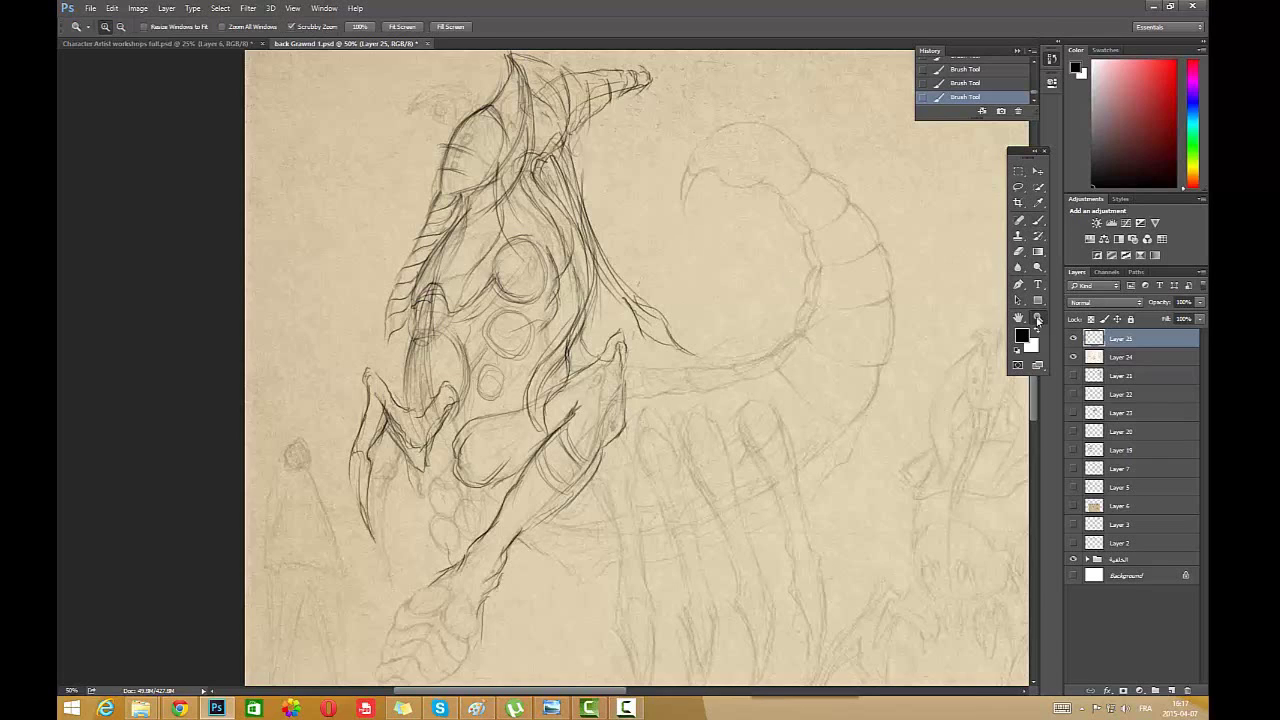
{"action": "scroll", "coordinate": [744, 418], "scroll_direction": "down", "scroll_amount": 3}
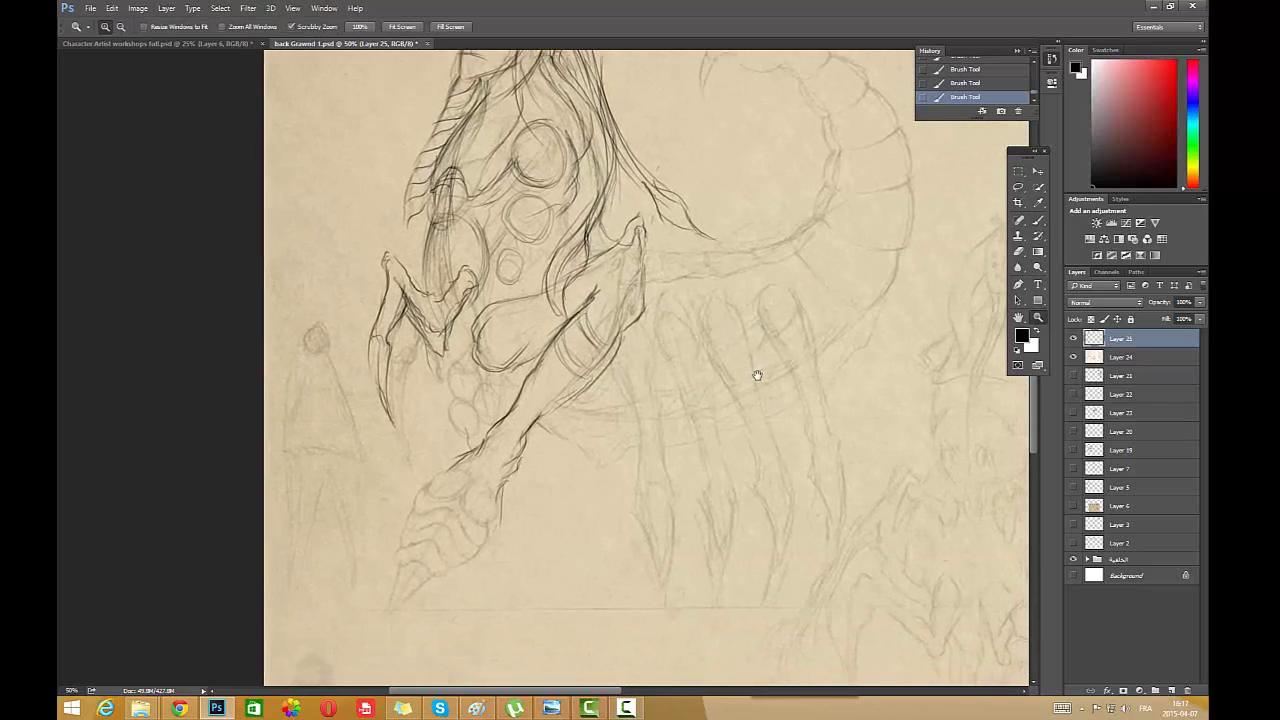
{"action": "left_click", "coordinate": [566, 466], "text": "alt"}
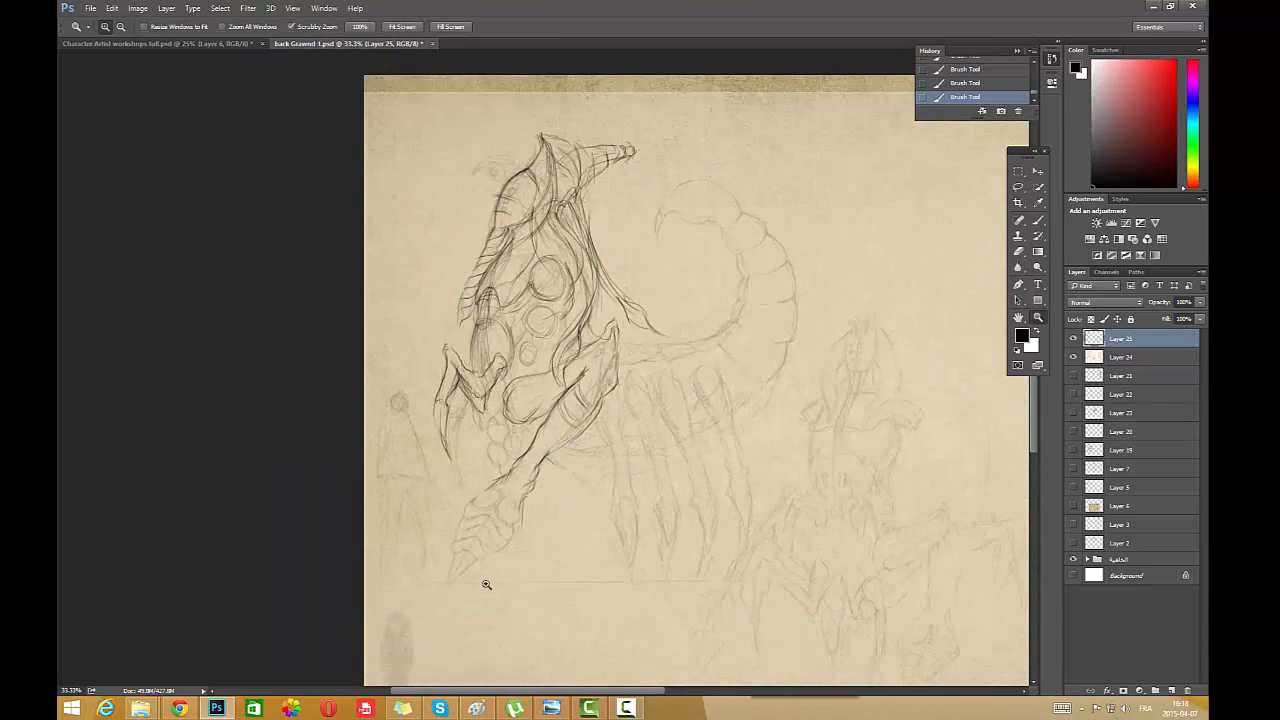
{"action": "left_click", "coordinate": [486, 584]}
{"action": "key", "text": "b"}
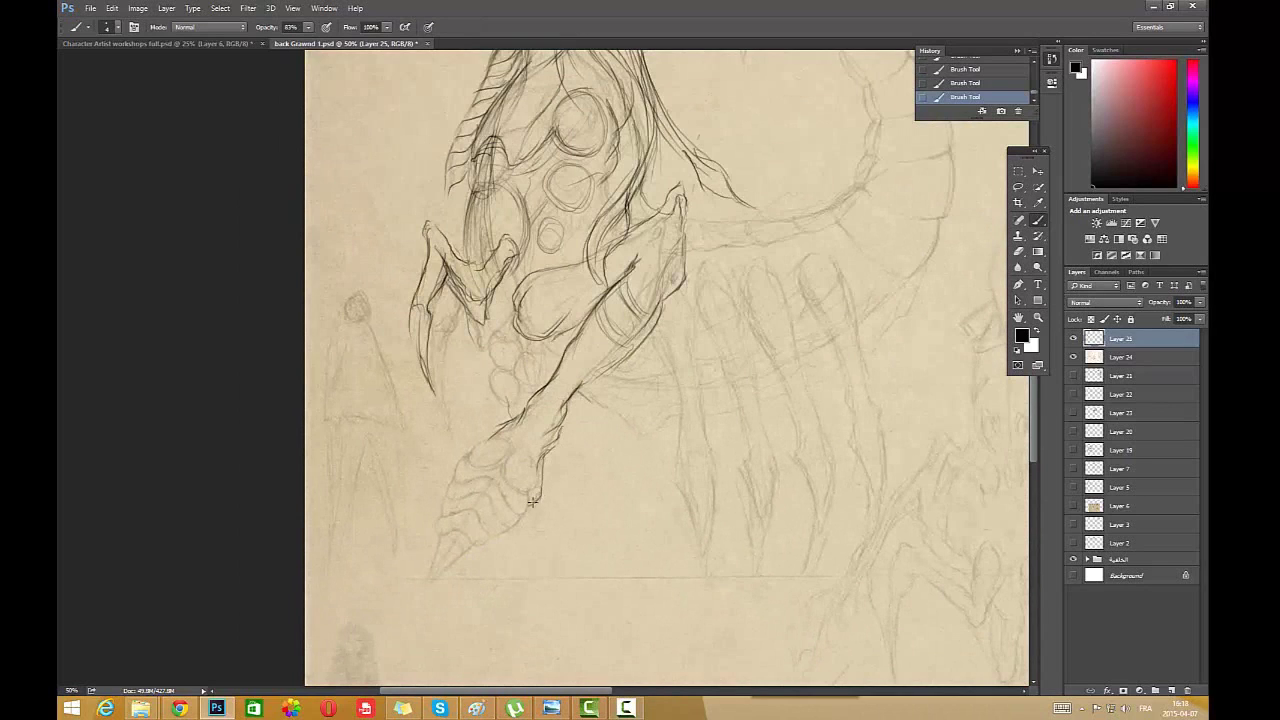
{"action": "mouse_move", "coordinate": [502, 425]}
{"action": "left_mouse_down"}
{"action": "mouse_move", "coordinate": [465, 447]}
{"action": "mouse_move", "coordinate": [481, 472]}
{"action": "left_mouse_up"}
- Draw a signature beside the front foot, lasso it, then cut and paste it in place on a new layer
{"action": "mouse_move", "coordinate": [398, 574]}
{"action": "left_mouse_down"}
{"action": "mouse_move", "coordinate": [402, 631]}
{"action": "mouse_move", "coordinate": [414, 545]}
{"action": "mouse_move", "coordinate": [422, 596]}
{"action": "mouse_move", "coordinate": [360, 530]}
{"action": "mouse_move", "coordinate": [418, 518]}
{"action": "left_mouse_up"}
{"action": "key", "text": "l"}
{"action": "left_click", "coordinate": [112, 8]}
{"action": "left_click", "coordinate": [120, 78]}
{"action": "left_click", "coordinate": [112, 8]}
{"action": "mouse_move", "coordinate": [135, 124]}
{"action": "left_click", "coordinate": [302, 124]}
{"action": "left_click_drag", "start_coordinate": [594, 184], "coordinate": [596, 186]}
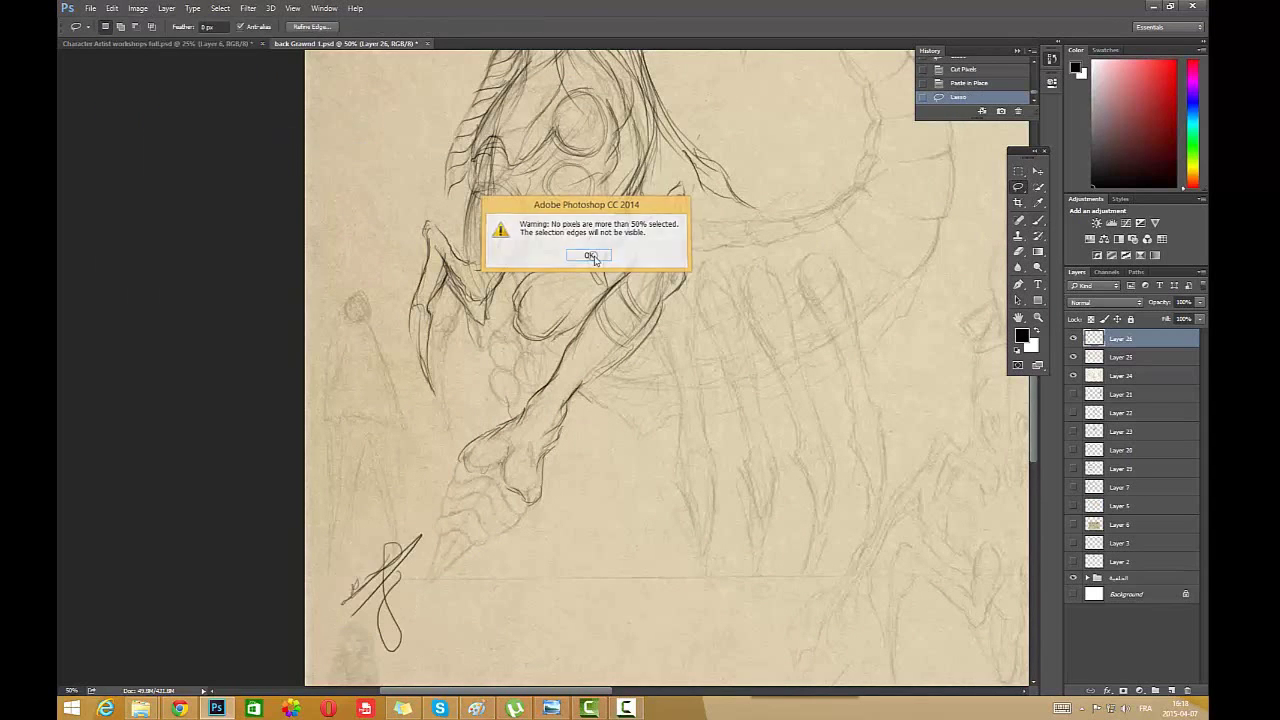
{"action": "left_click", "coordinate": [592, 258]}
- Move the signature to the canvas's upper-left area, deselect it and scale it down to about half size
{"action": "key", "text": "v"}
{"action": "left_click", "coordinate": [386, 591]}
{"action": "left_click", "coordinate": [1133, 354]}
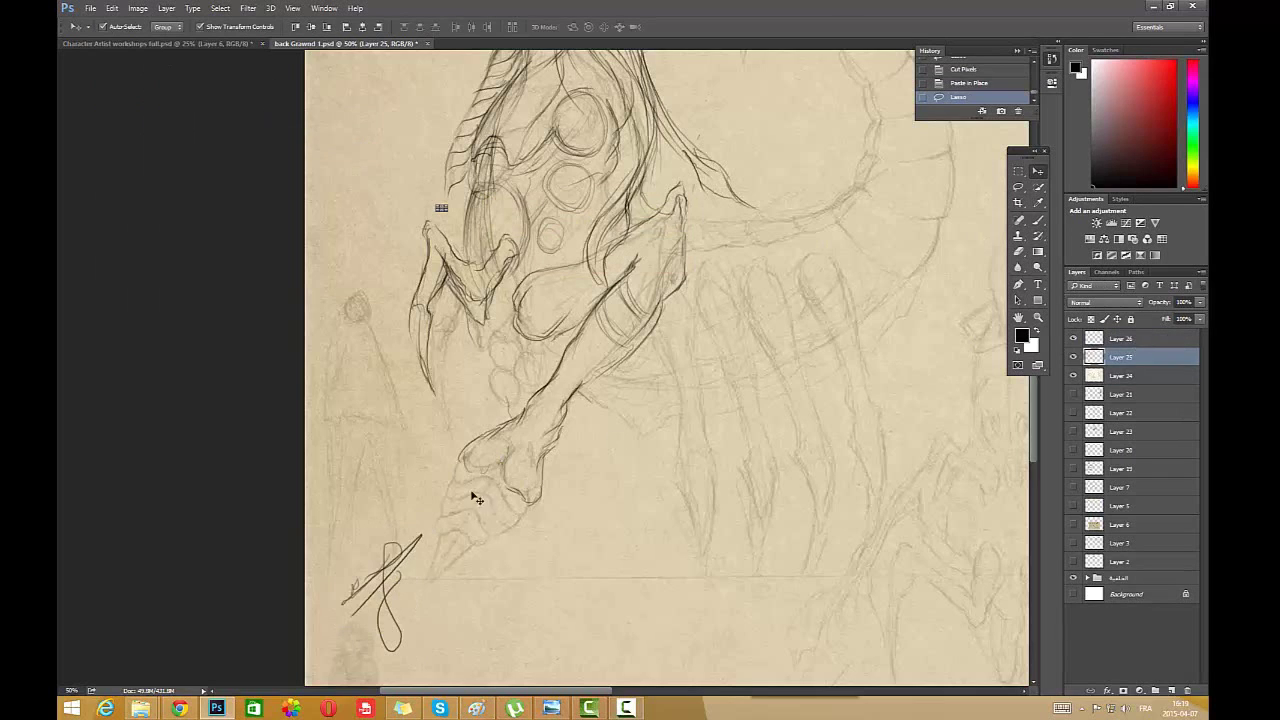
{"action": "mouse_move", "coordinate": [402, 558]}
{"action": "left_mouse_down"}
{"action": "mouse_move", "coordinate": [424, 534]}
{"action": "mouse_move", "coordinate": [384, 595]}
{"action": "mouse_move", "coordinate": [343, 103]}
{"action": "mouse_move", "coordinate": [340, 113]}
{"action": "left_mouse_up"}
{"action": "left_click", "coordinate": [1138, 355]}
{"action": "left_click", "coordinate": [1141, 339]}
{"action": "left_click", "coordinate": [220, 9]}
{"action": "left_click", "coordinate": [240, 34]}
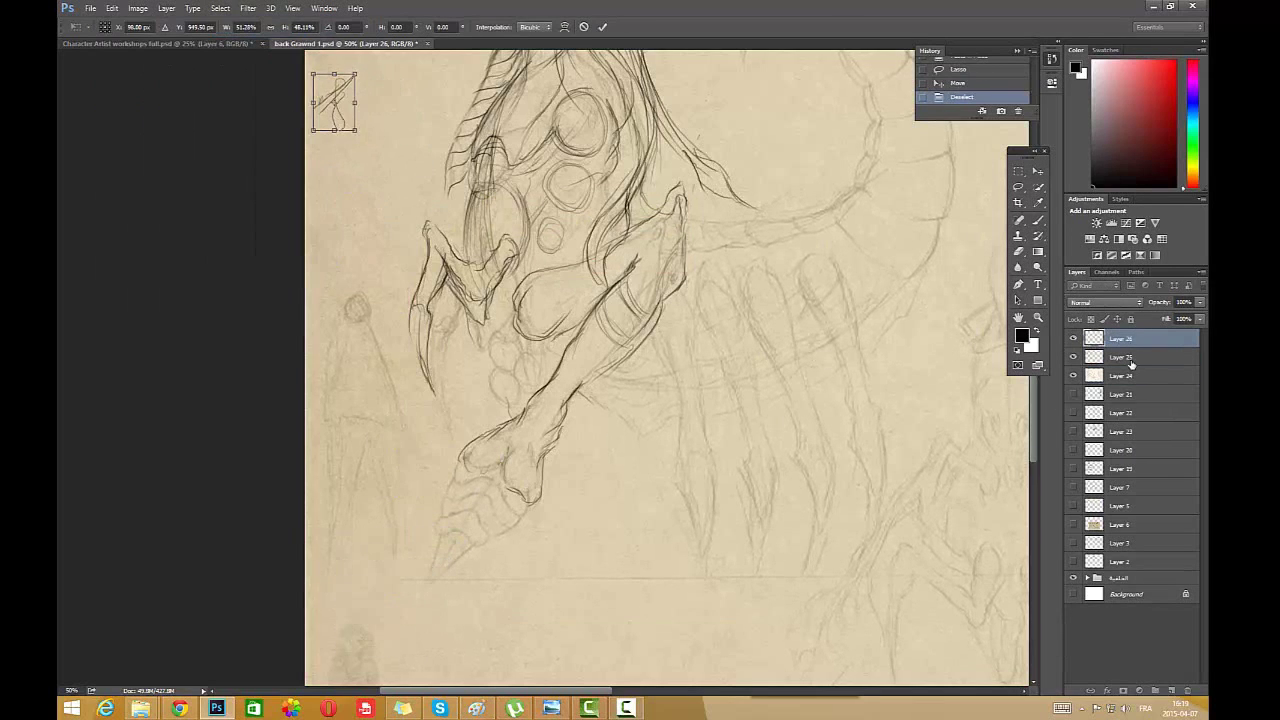
{"action": "left_click", "coordinate": [1038, 220]}
{"action": "left_click", "coordinate": [551, 255]}
- Sketch the front limb's pointed foot and overlapping ridges, and strengthen the limb's contours up to the elbow
{"action": "left_click_drag", "start_coordinate": [442, 577], "coordinate": [417, 608]}
{"action": "left_click_drag", "start_coordinate": [440, 578], "coordinate": [418, 606]}
{"action": "left_click_drag", "start_coordinate": [441, 577], "coordinate": [416, 612]}
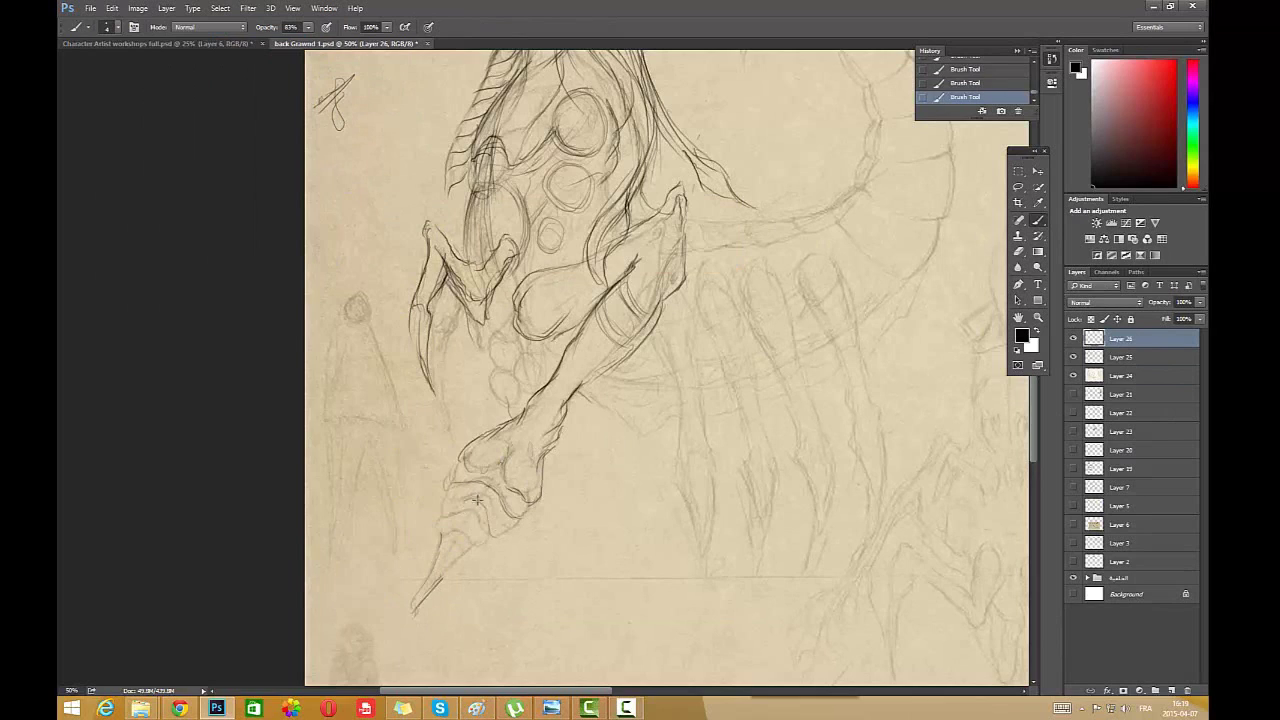
{"action": "mouse_move", "coordinate": [456, 517]}
{"action": "left_mouse_down"}
{"action": "mouse_move", "coordinate": [488, 535]}
{"action": "mouse_move", "coordinate": [414, 607]}
{"action": "left_mouse_up"}
{"action": "left_click_drag", "start_coordinate": [613, 336], "coordinate": [514, 464]}
{"action": "left_click_drag", "start_coordinate": [541, 419], "coordinate": [512, 470]}
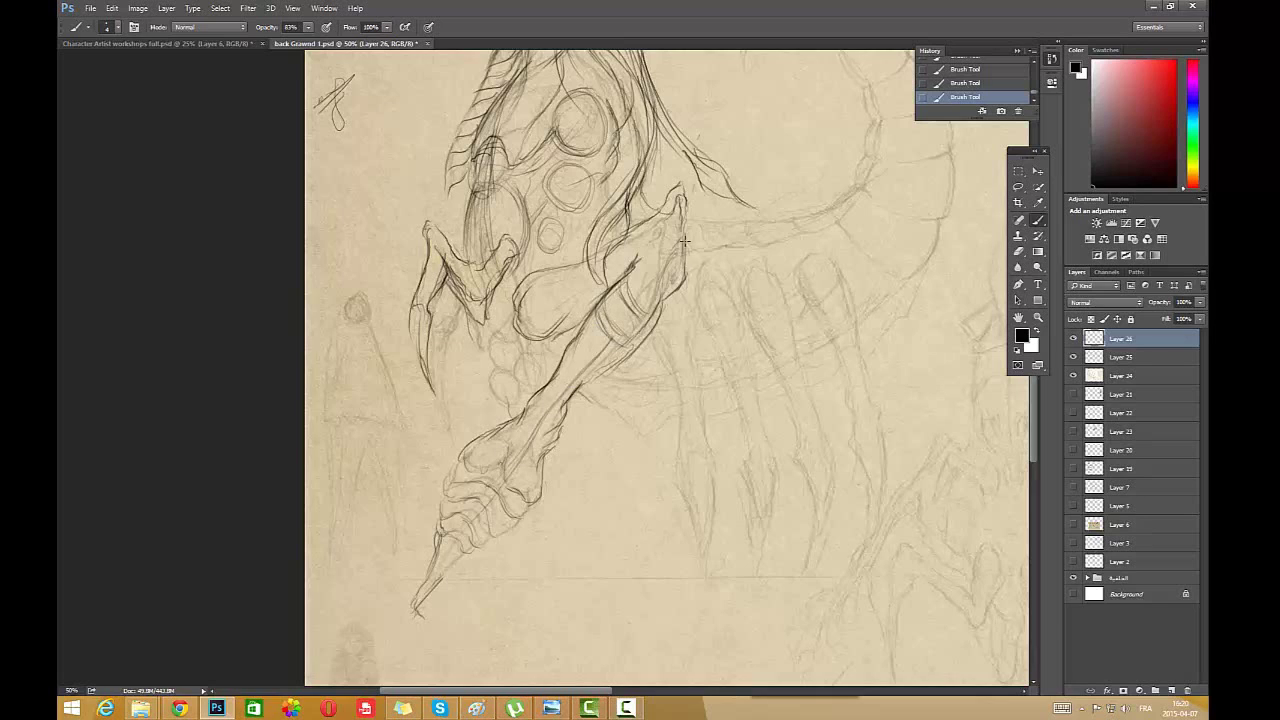
{"action": "mouse_move", "coordinate": [688, 265]}
{"action": "left_mouse_down"}
{"action": "mouse_move", "coordinate": [704, 204]}
{"action": "mouse_move", "coordinate": [530, 272]}
{"action": "mouse_move", "coordinate": [540, 288]}
{"action": "left_mouse_up"}
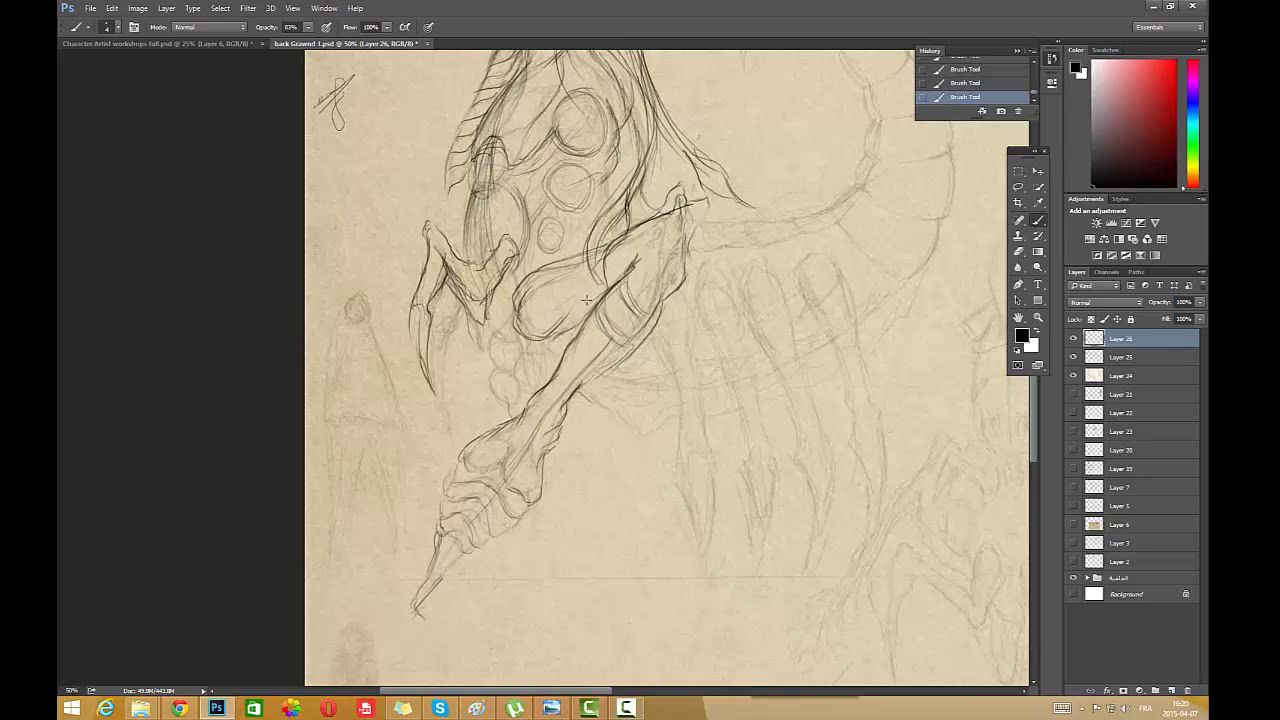
- Load an additional brush set and choose its 200 px textured spatter brush
{"action": "right_click", "coordinate": [812, 247]}
{"action": "left_click", "coordinate": [1099, 258]}
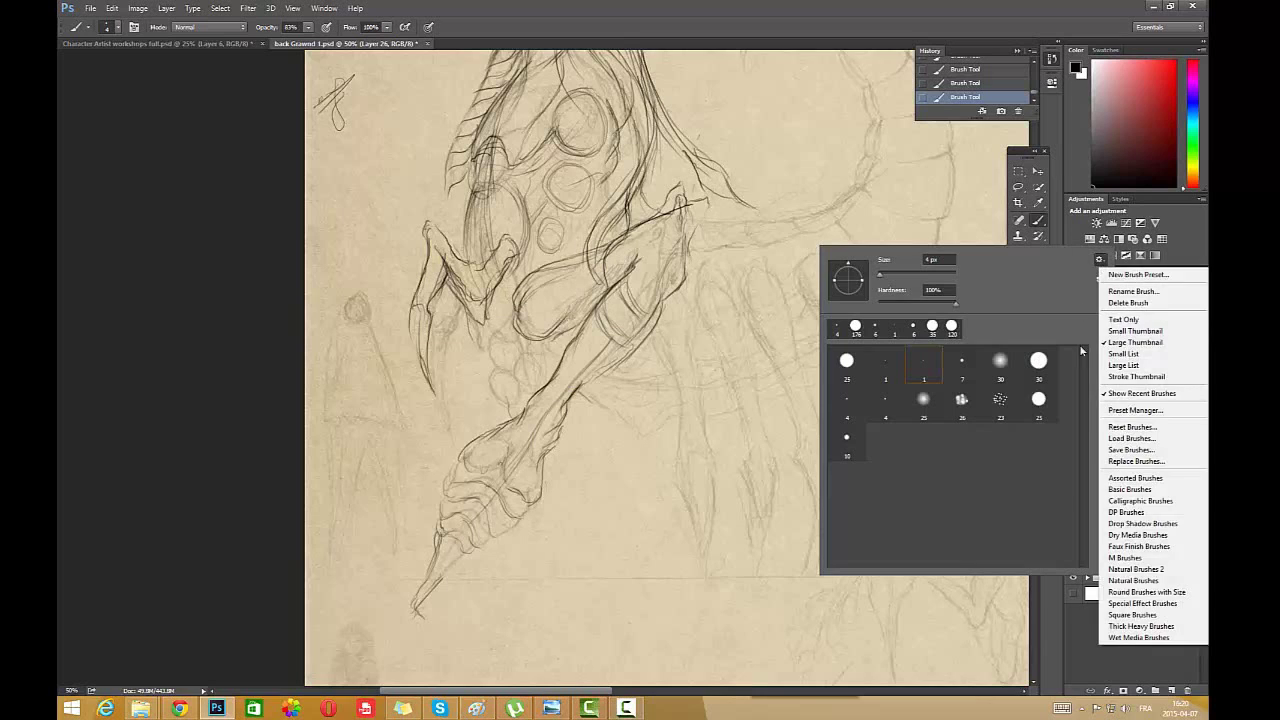
{"action": "left_click", "coordinate": [1132, 438]}
{"action": "double_click", "coordinate": [820, 343]}
{"action": "scroll", "coordinate": [1008, 477], "scroll_direction": "down", "scroll_amount": 1}
{"action": "left_click", "coordinate": [923, 508]}
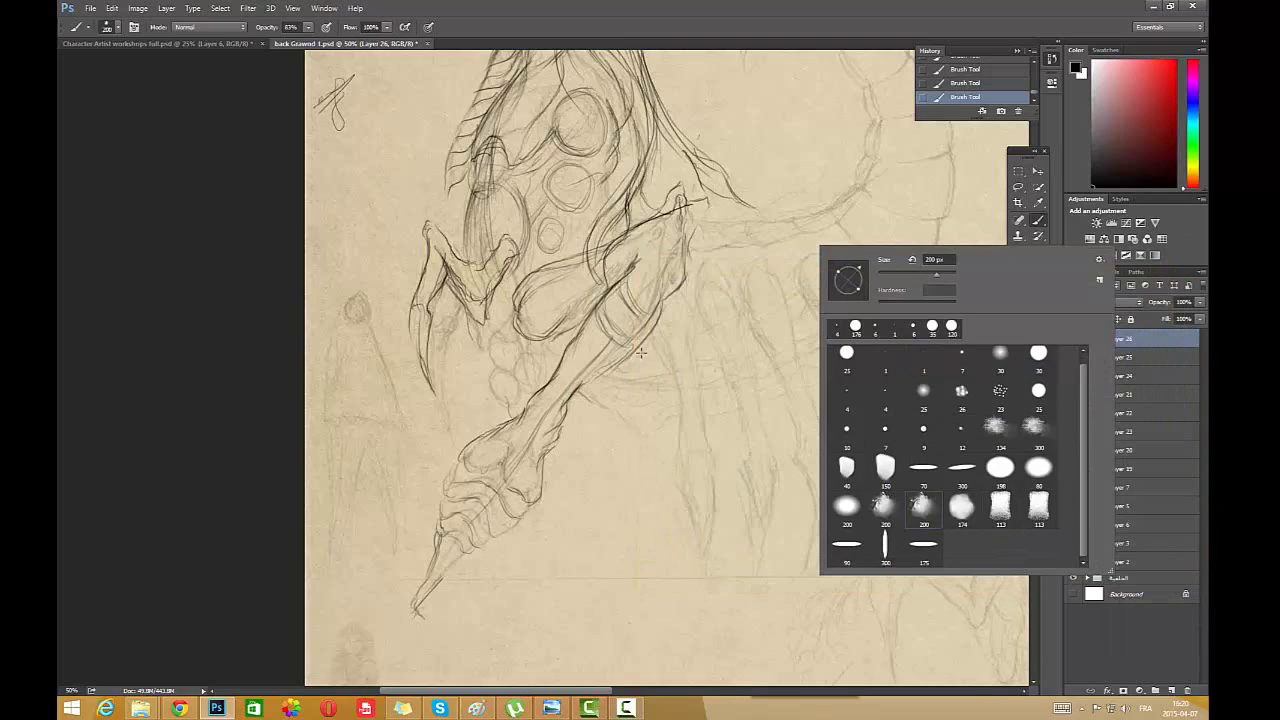
{"action": "left_click", "coordinate": [630, 349]}
- Set the brush opacity to 44%, undo the first test mark, and dab test marks behind the front limb and on the tail on Layer 25
{"action": "right_click", "coordinate": [654, 290]}
{"action": "left_click", "coordinate": [598, 238]}
{"action": "left_click_drag", "start_coordinate": [308, 27], "coordinate": [326, 30]}
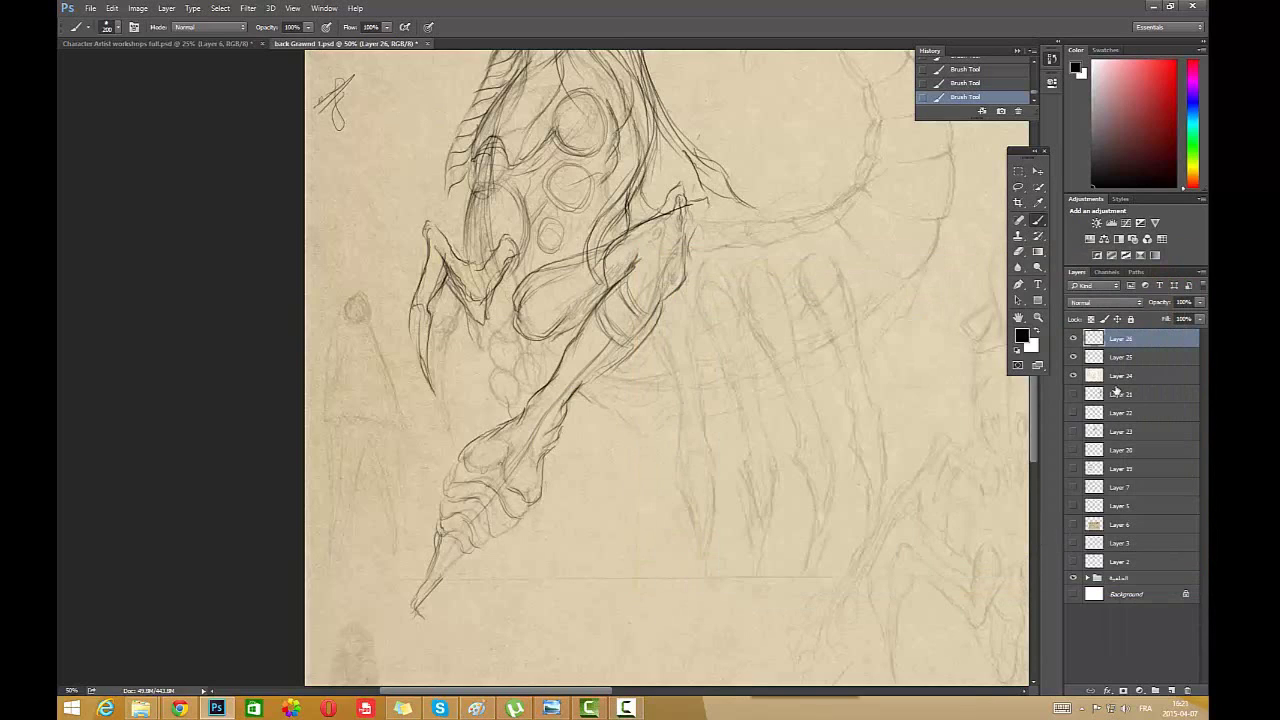
{"action": "left_click", "coordinate": [629, 409]}
{"action": "key", "text": "4"}
{"action": "key", "text": "4"}
{"action": "key", "text": "ctrl+z"}
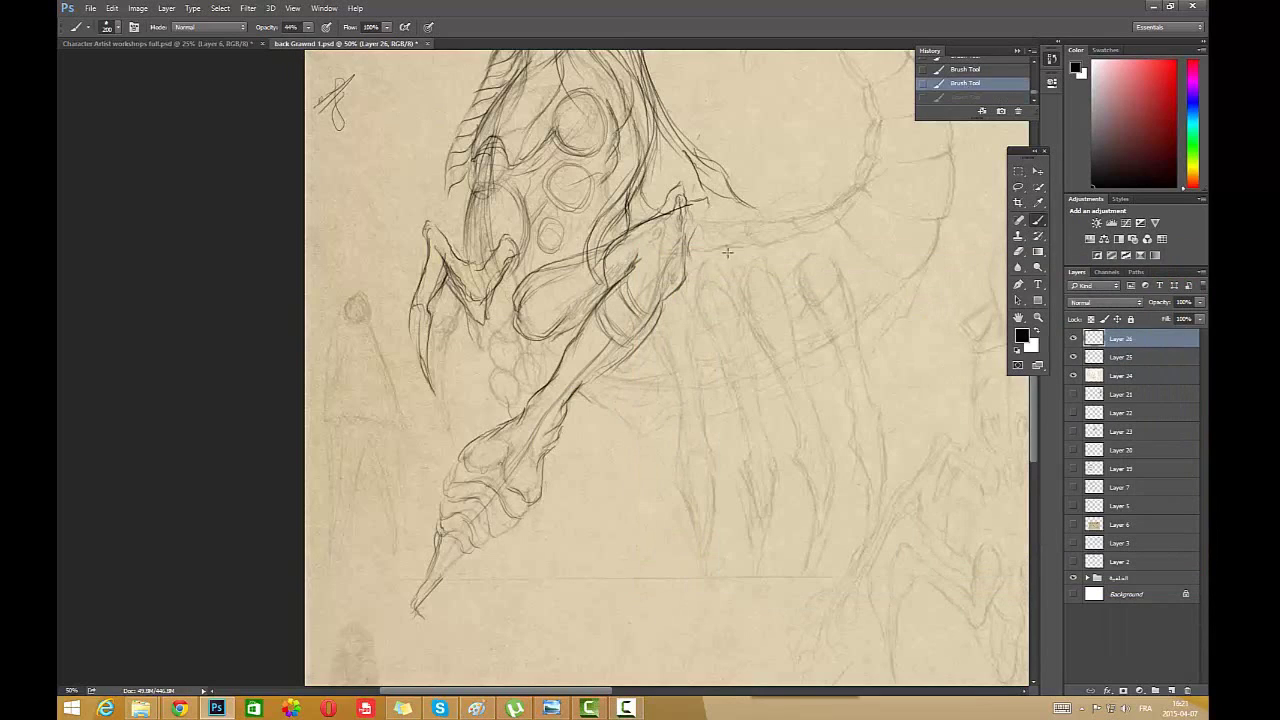
{"action": "left_click", "coordinate": [728, 252]}
{"action": "left_click", "coordinate": [1121, 357]}
{"action": "left_click", "coordinate": [891, 290]}
{"action": "left_click", "coordinate": [896, 290]}
- Shade the front limb's knobby lower joint and the underside of its forearm on Layer 25
{"action": "right_click", "coordinate": [613, 442]}
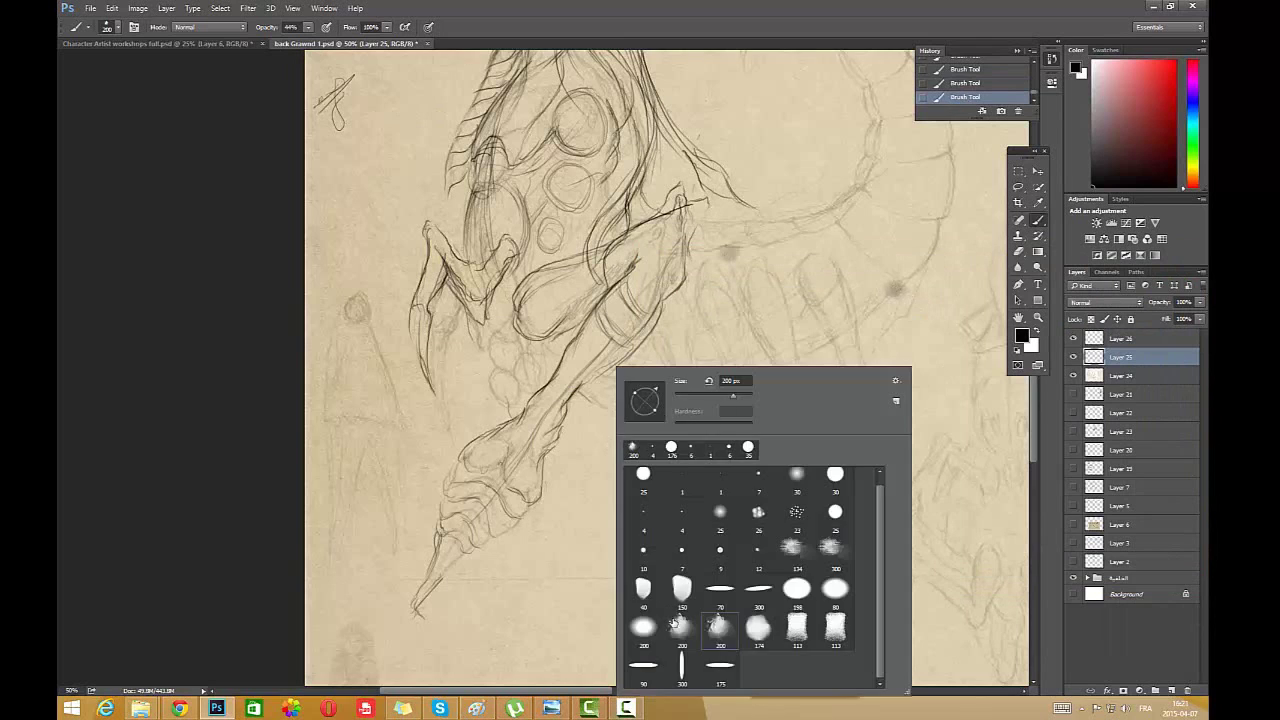
{"action": "left_click", "coordinate": [582, 410]}
{"action": "left_click_drag", "start_coordinate": [562, 404], "coordinate": [524, 486]}
{"action": "left_click_drag", "start_coordinate": [592, 380], "coordinate": [654, 310]}
- Reduce the brush to 77 px with 27% opacity and 66% flow, and shade the front limb's elbow area
{"action": "right_click", "coordinate": [697, 266]}
{"action": "left_click_drag", "start_coordinate": [818, 295], "coordinate": [789, 295]}
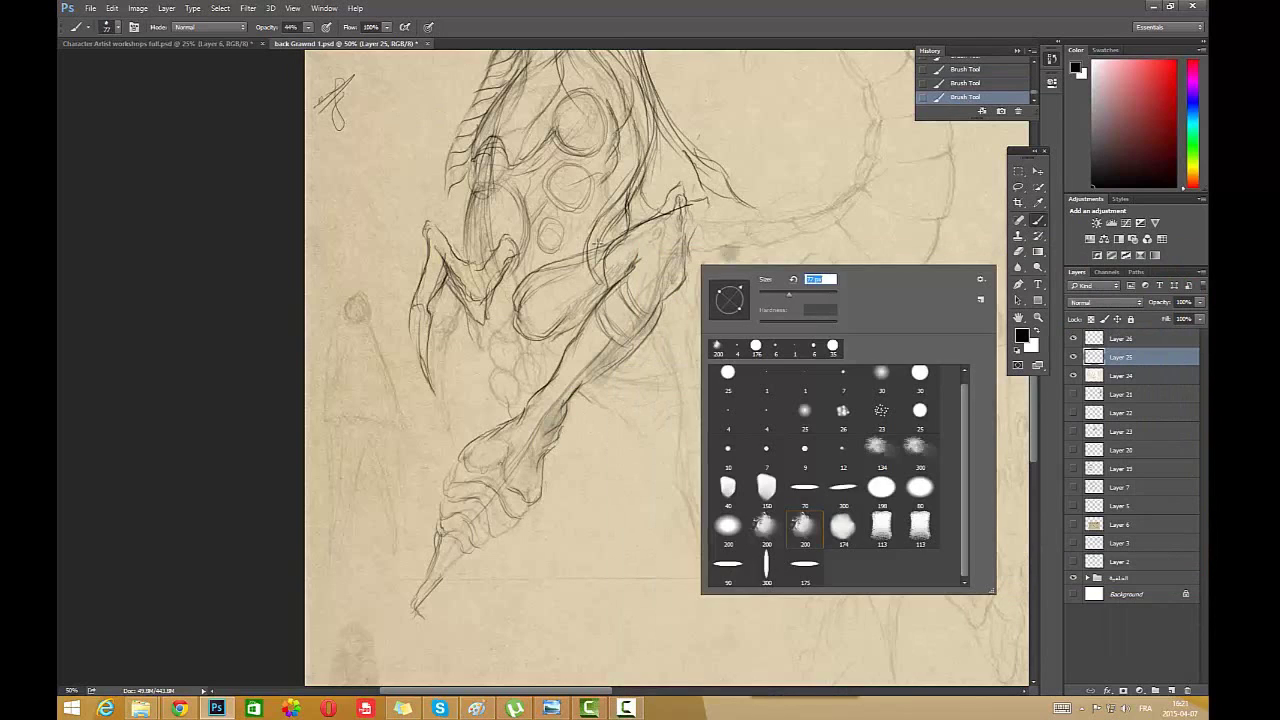
{"action": "left_click", "coordinate": [598, 244]}
{"action": "left_click_drag", "start_coordinate": [308, 27], "coordinate": [299, 42]}
{"action": "left_click", "coordinate": [646, 290]}
{"action": "left_click_drag", "start_coordinate": [387, 28], "coordinate": [367, 42]}
{"action": "left_click", "coordinate": [654, 273]}
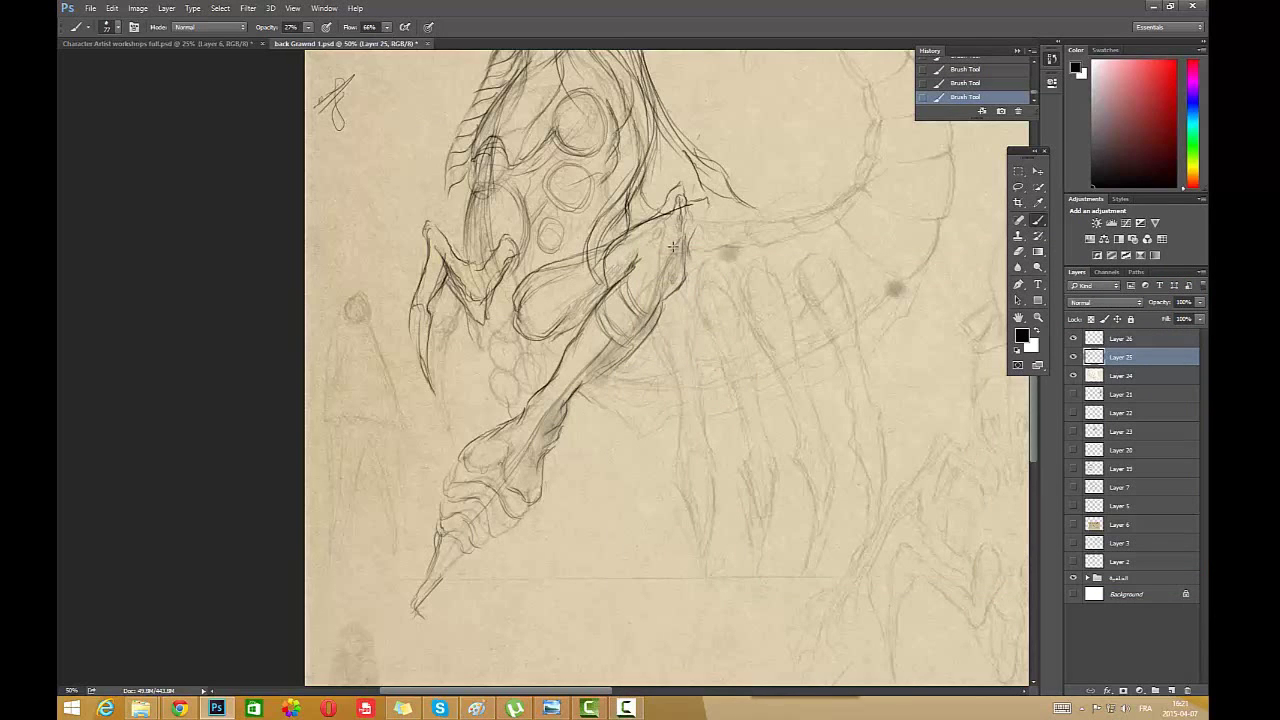
- Set the brush to 85 px and build up shading along the front limb's ridges, pointed foot, joint and underside
{"action": "right_click", "coordinate": [673, 245]}
{"action": "key", "text": "Escape"}
{"action": "left_click_drag", "start_coordinate": [545, 476], "coordinate": [469, 541]}
{"action": "mouse_move", "coordinate": [538, 126]}
{"action": "left_mouse_down"}
{"action": "mouse_move", "coordinate": [530, 158]}
{"action": "mouse_move", "coordinate": [575, 160]}
{"action": "left_mouse_up"}
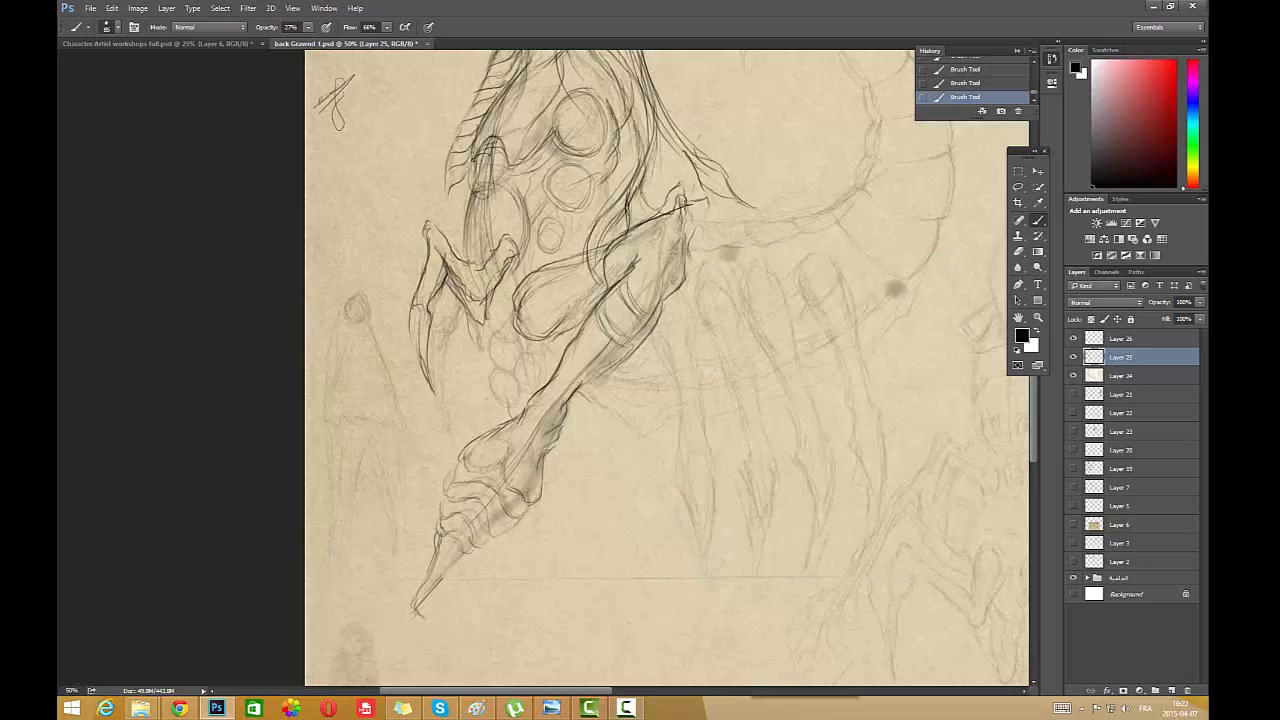
{"action": "mouse_move", "coordinate": [678, 266]}
{"action": "left_mouse_down"}
{"action": "mouse_move", "coordinate": [556, 418]}
{"action": "mouse_move", "coordinate": [532, 482]}
{"action": "mouse_move", "coordinate": [432, 584]}
{"action": "left_mouse_up"}
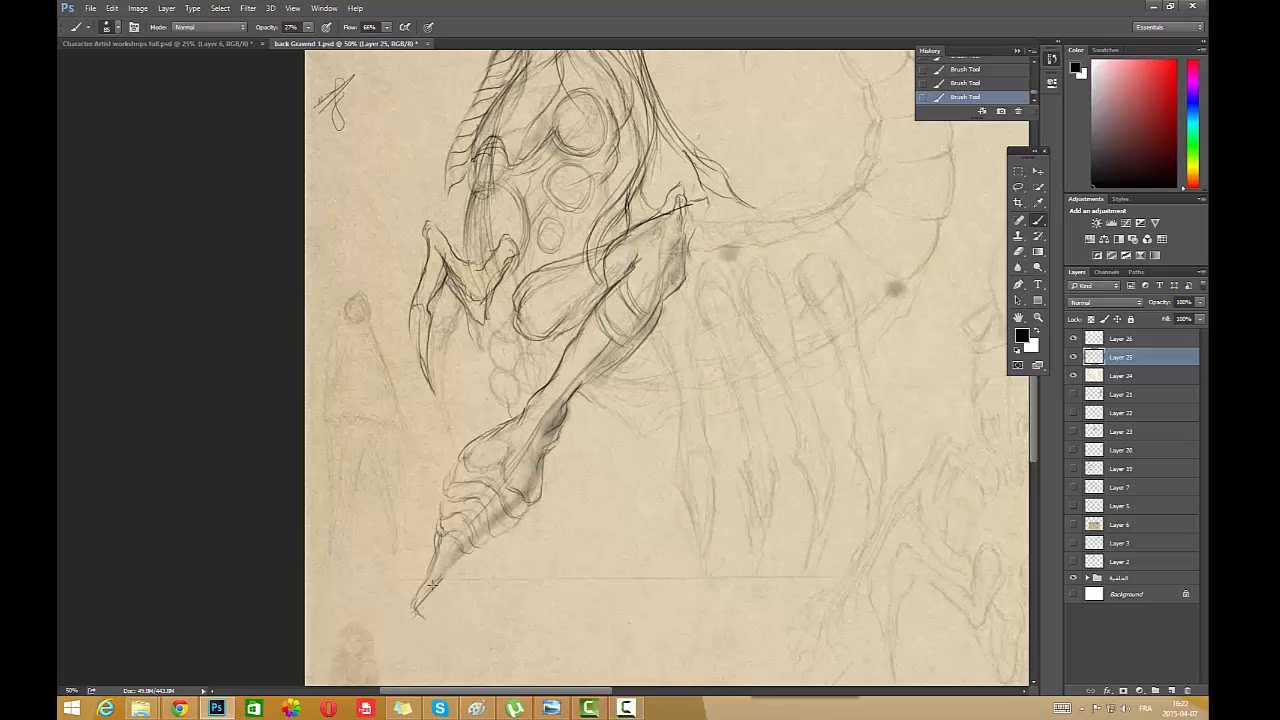
{"action": "mouse_move", "coordinate": [512, 461]}
{"action": "left_mouse_down"}
{"action": "mouse_move", "coordinate": [470, 477]}
{"action": "mouse_move", "coordinate": [488, 514]}
{"action": "mouse_move", "coordinate": [461, 552]}
{"action": "mouse_move", "coordinate": [490, 478]}
{"action": "mouse_move", "coordinate": [484, 459]}
{"action": "mouse_move", "coordinate": [532, 498]}
{"action": "left_mouse_up"}
{"action": "left_click_drag", "start_coordinate": [570, 408], "coordinate": [660, 298]}
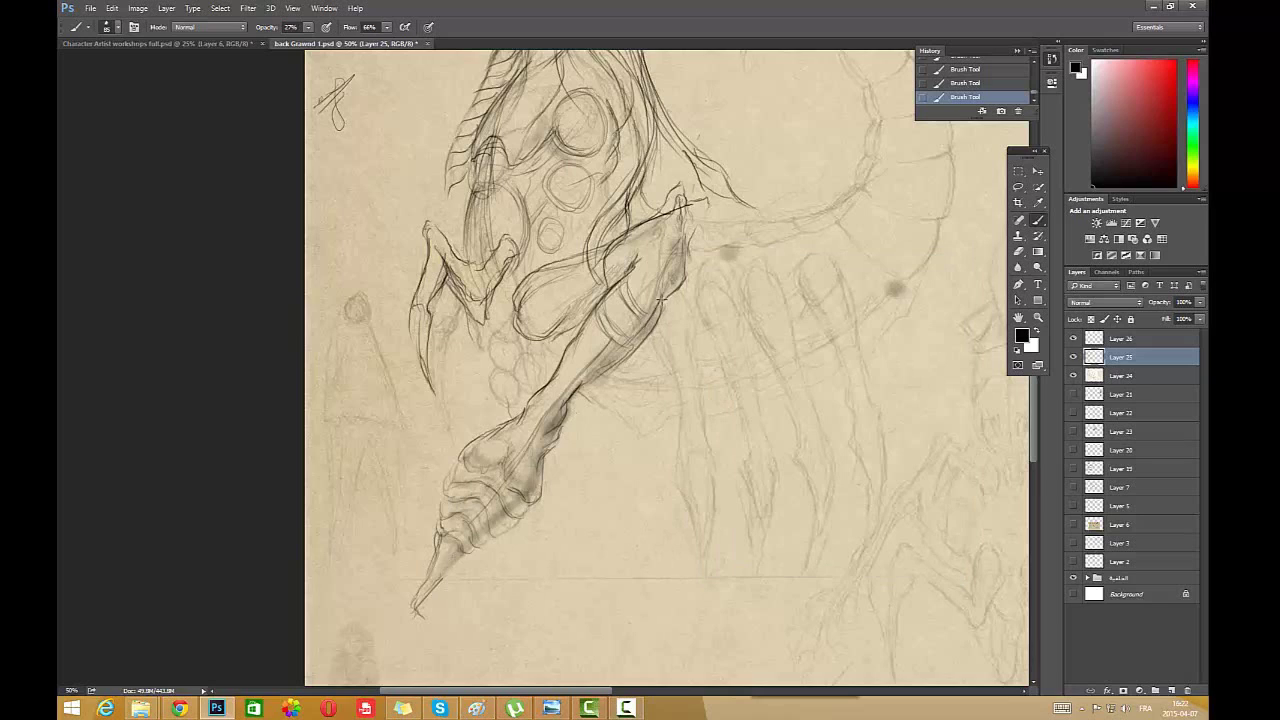
- Create a new layer and shade the fold between the front limb's upper segment and forearm
{"action": "key", "text": "ctrl+shift+alt+n"}
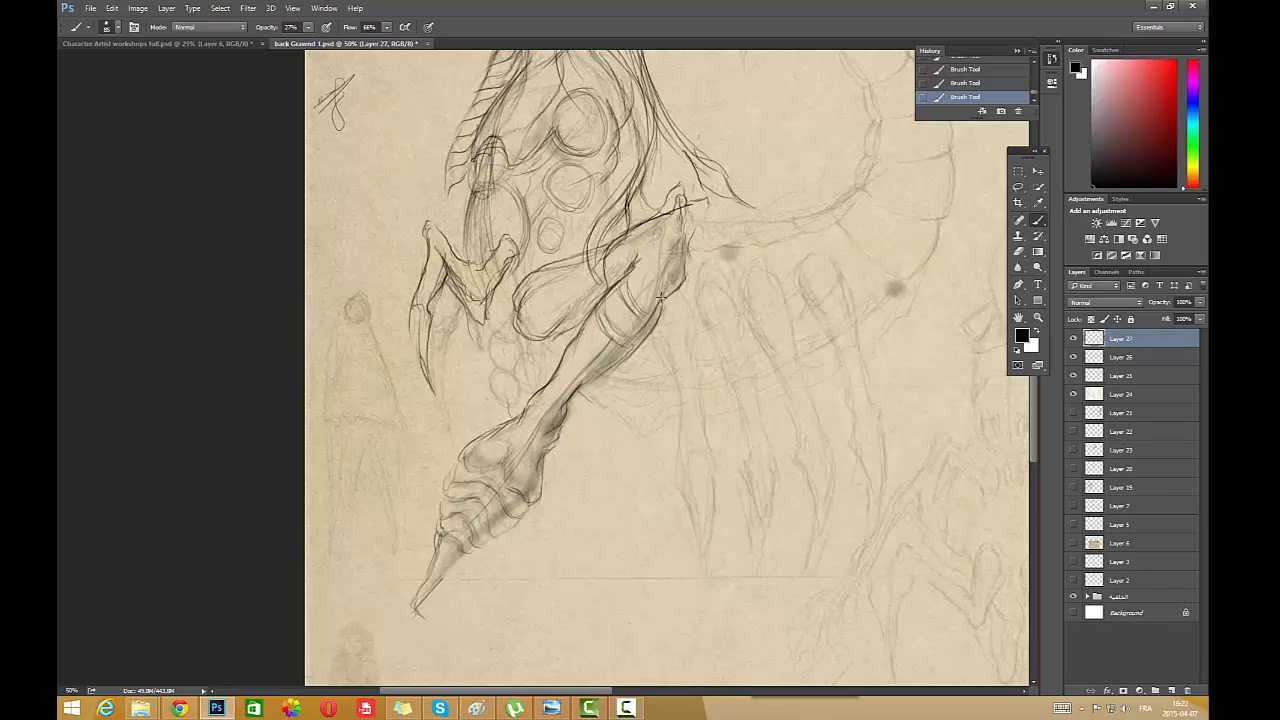
{"action": "mouse_move", "coordinate": [684, 228]}
{"action": "left_mouse_down"}
{"action": "mouse_move", "coordinate": [544, 342]}
{"action": "mouse_move", "coordinate": [636, 258]}
{"action": "mouse_move", "coordinate": [613, 323]}
{"action": "left_mouse_up"}
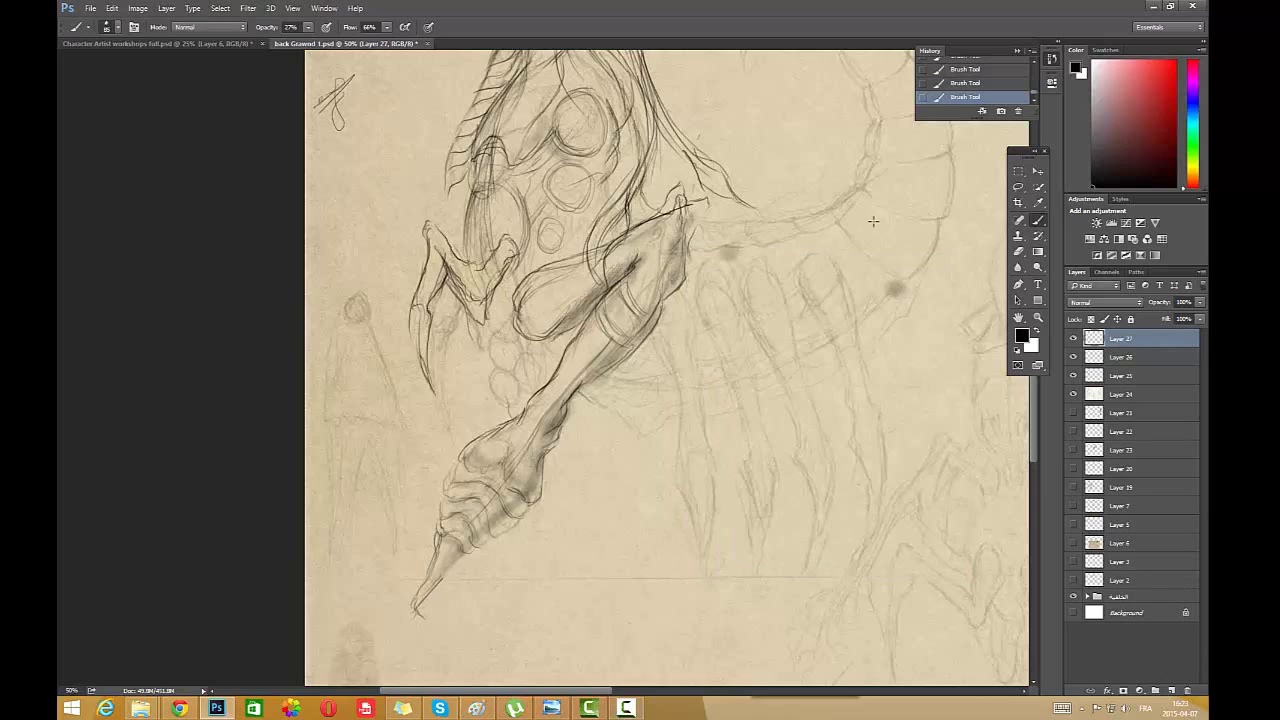
- Shade the creature's oval body bumps, chest hollow and domed head, and start the shading under its horn
{"action": "mouse_move", "coordinate": [814, 334]}
{"action": "left_mouse_down"}
{"action": "mouse_move", "coordinate": [849, 420]}
{"action": "mouse_move", "coordinate": [836, 477]}
{"action": "left_mouse_up"}
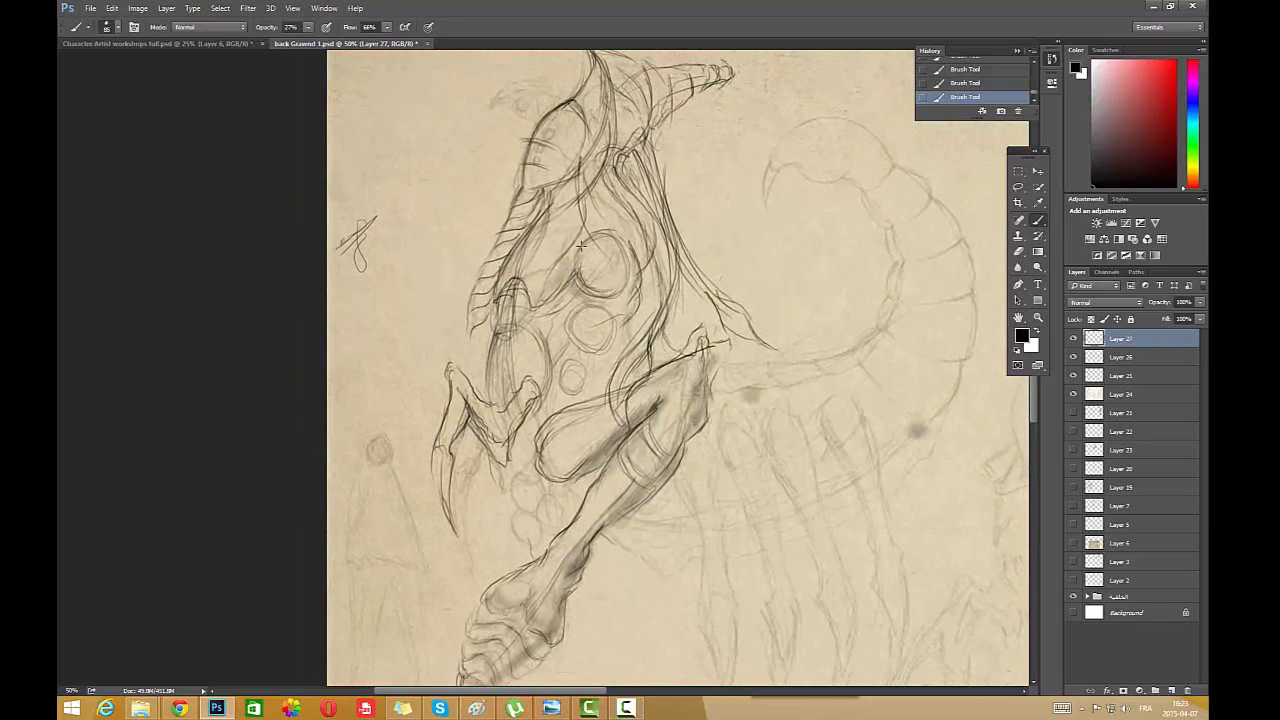
{"action": "left_click_drag", "start_coordinate": [525, 286], "coordinate": [507, 298]}
{"action": "mouse_move", "coordinate": [524, 352]}
{"action": "left_mouse_down"}
{"action": "mouse_move", "coordinate": [541, 382]}
{"action": "mouse_move", "coordinate": [521, 348]}
{"action": "left_mouse_up"}
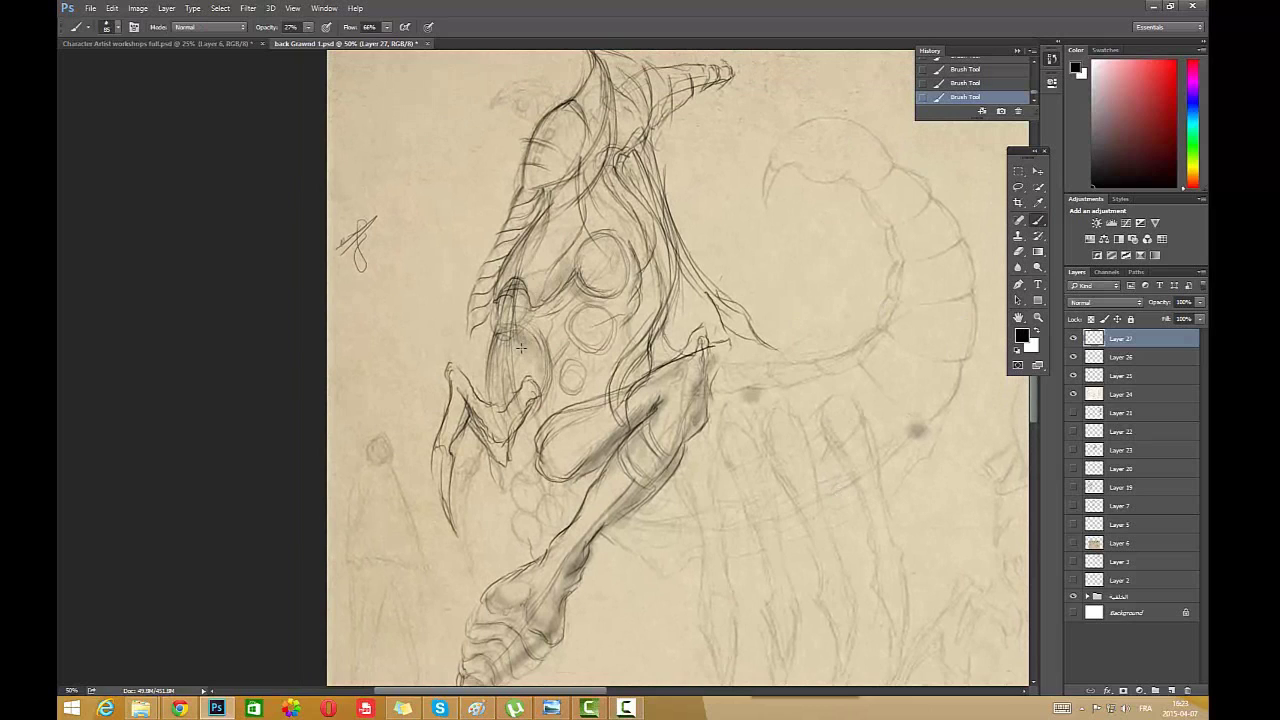
{"action": "mouse_move", "coordinate": [548, 297]}
{"action": "left_mouse_down"}
{"action": "mouse_move", "coordinate": [546, 274]}
{"action": "mouse_move", "coordinate": [506, 252]}
{"action": "mouse_move", "coordinate": [597, 162]}
{"action": "mouse_move", "coordinate": [546, 175]}
{"action": "left_mouse_up"}
{"action": "mouse_move", "coordinate": [579, 112]}
{"action": "left_mouse_down"}
{"action": "mouse_move", "coordinate": [571, 154]}
{"action": "mouse_move", "coordinate": [546, 175]}
{"action": "left_mouse_up"}
{"action": "left_click_drag", "start_coordinate": [638, 115], "coordinate": [720, 72]}
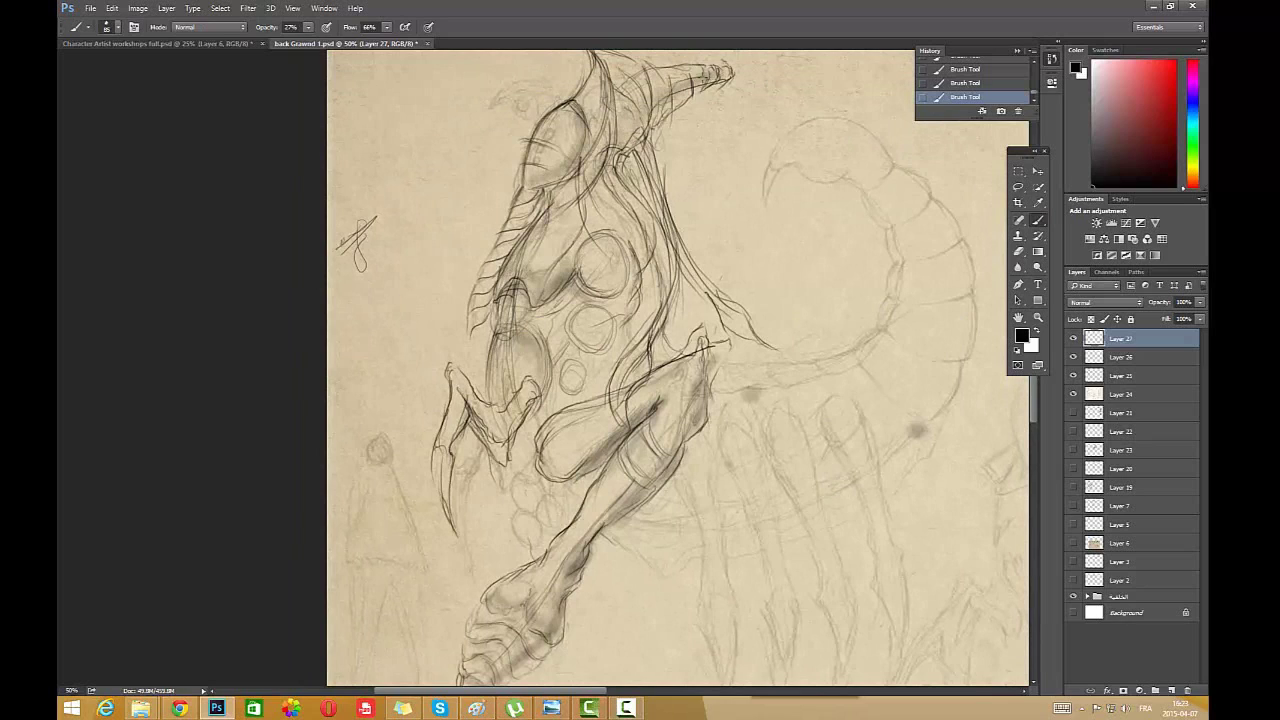
- Darken the underside of the horn and the neck, and clean up the shading with the Eraser
{"action": "left_click_drag", "start_coordinate": [612, 150], "coordinate": [700, 78]}
{"action": "left_click_drag", "start_coordinate": [630, 112], "coordinate": [724, 72]}
{"action": "left_click_drag", "start_coordinate": [614, 153], "coordinate": [662, 104]}
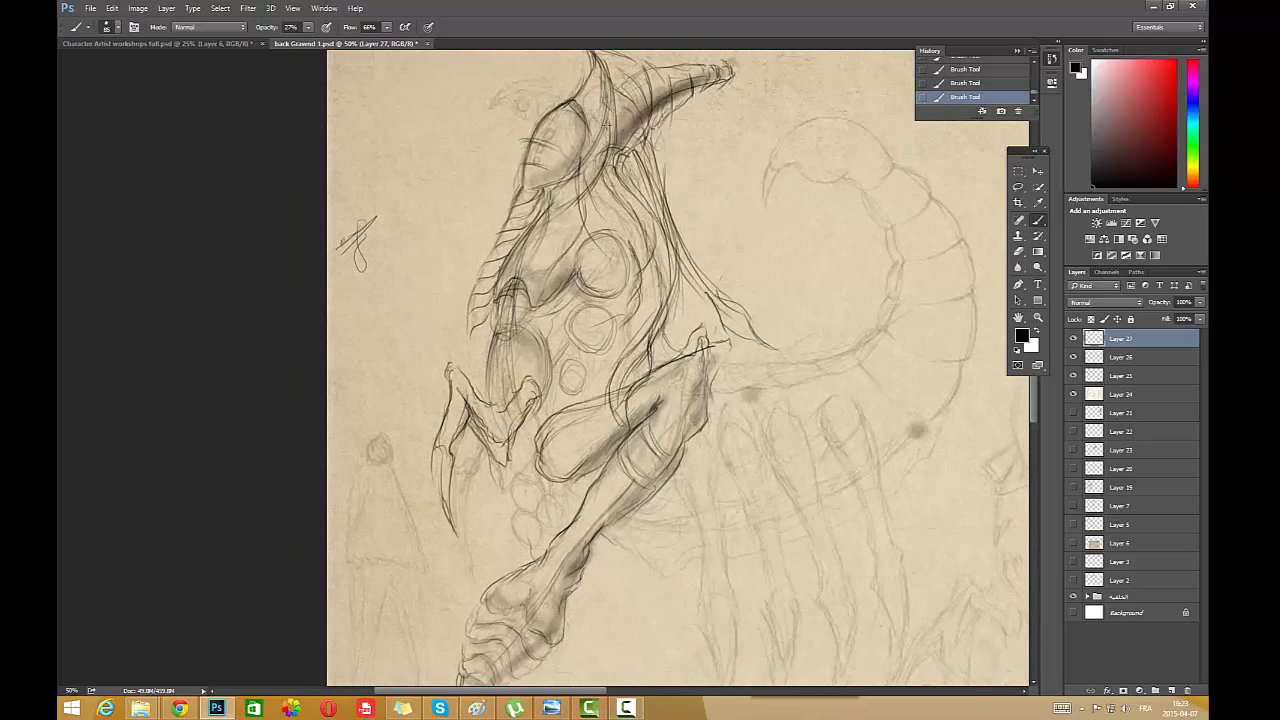
{"action": "mouse_move", "coordinate": [587, 127]}
{"action": "left_mouse_down"}
{"action": "mouse_move", "coordinate": [576, 163]}
{"action": "mouse_move", "coordinate": [532, 188]}
{"action": "mouse_move", "coordinate": [576, 192]}
{"action": "mouse_move", "coordinate": [548, 230]}
{"action": "mouse_move", "coordinate": [585, 212]}
{"action": "mouse_move", "coordinate": [540, 236]}
{"action": "mouse_move", "coordinate": [586, 208]}
{"action": "mouse_move", "coordinate": [562, 220]}
{"action": "mouse_move", "coordinate": [570, 234]}
{"action": "mouse_move", "coordinate": [545, 220]}
{"action": "mouse_move", "coordinate": [578, 222]}
{"action": "mouse_move", "coordinate": [547, 235]}
{"action": "left_mouse_up"}
{"action": "left_click", "coordinate": [1019, 252]}
{"action": "left_click", "coordinate": [1038, 220]}
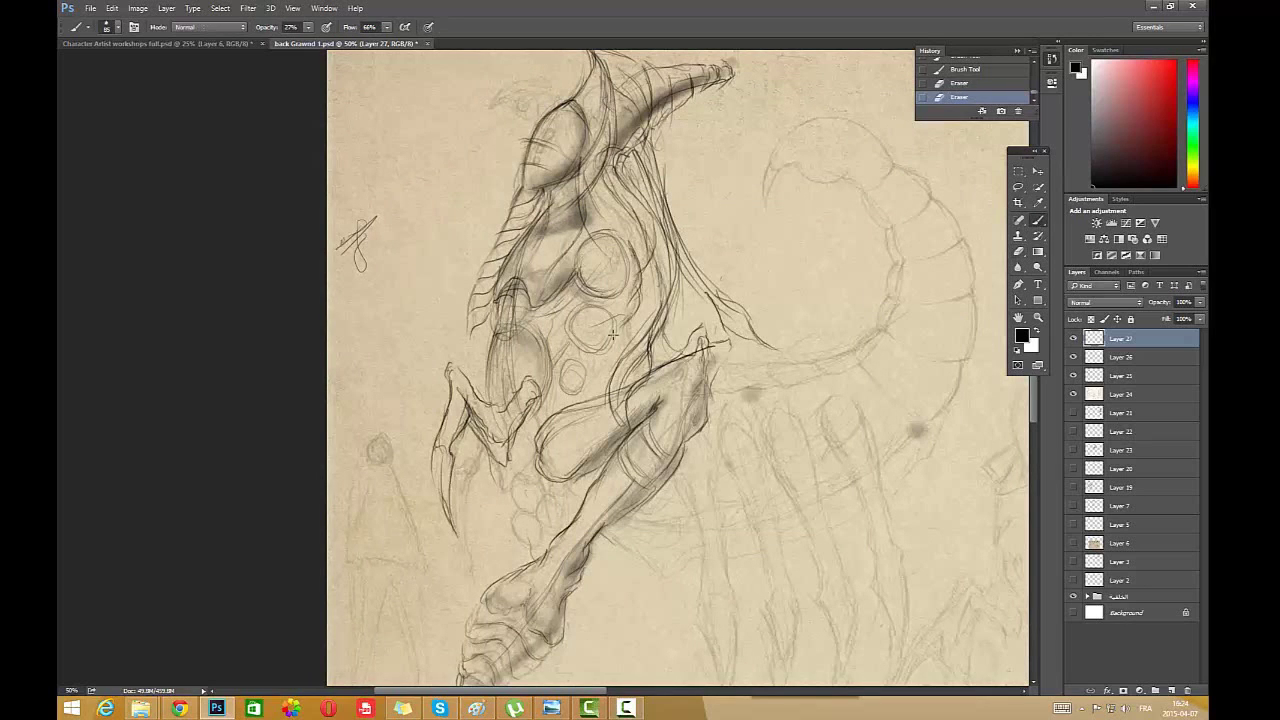
- Shade the body fold above the front limb, the elbow tip, the long oval bump and the small claw
{"action": "left_click_drag", "start_coordinate": [657, 293], "coordinate": [630, 362]}
{"action": "left_click_drag", "start_coordinate": [708, 332], "coordinate": [662, 360]}
{"action": "left_click_drag", "start_coordinate": [507, 334], "coordinate": [497, 370]}
{"action": "mouse_move", "coordinate": [505, 448]}
{"action": "left_mouse_down"}
{"action": "mouse_move", "coordinate": [460, 412]}
{"action": "mouse_move", "coordinate": [447, 494]}
{"action": "left_mouse_up"}
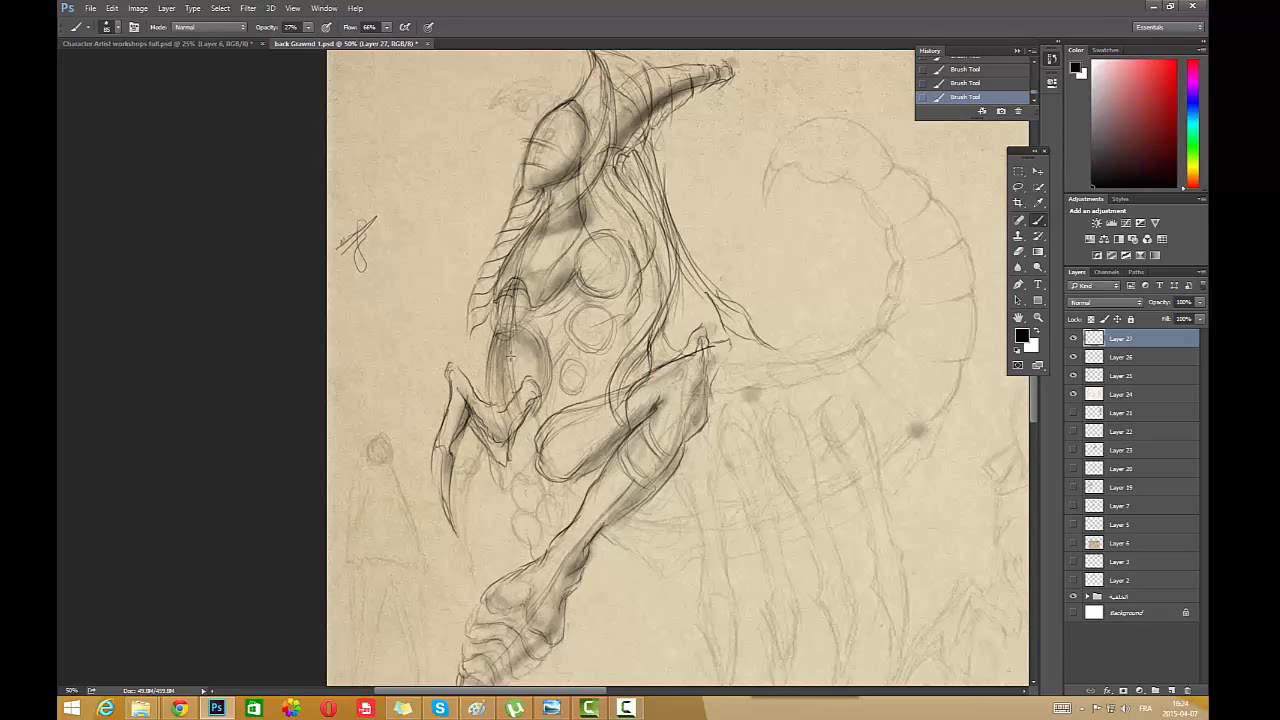
- Switch to the Eraser, move Layer 26 down the stack to just below Layer 2, and select it
{"action": "left_click", "coordinate": [1019, 252]}
{"action": "right_click", "coordinate": [706, 210]}
{"action": "left_click", "coordinate": [818, 245]}
{"action": "left_click", "coordinate": [1130, 369]}
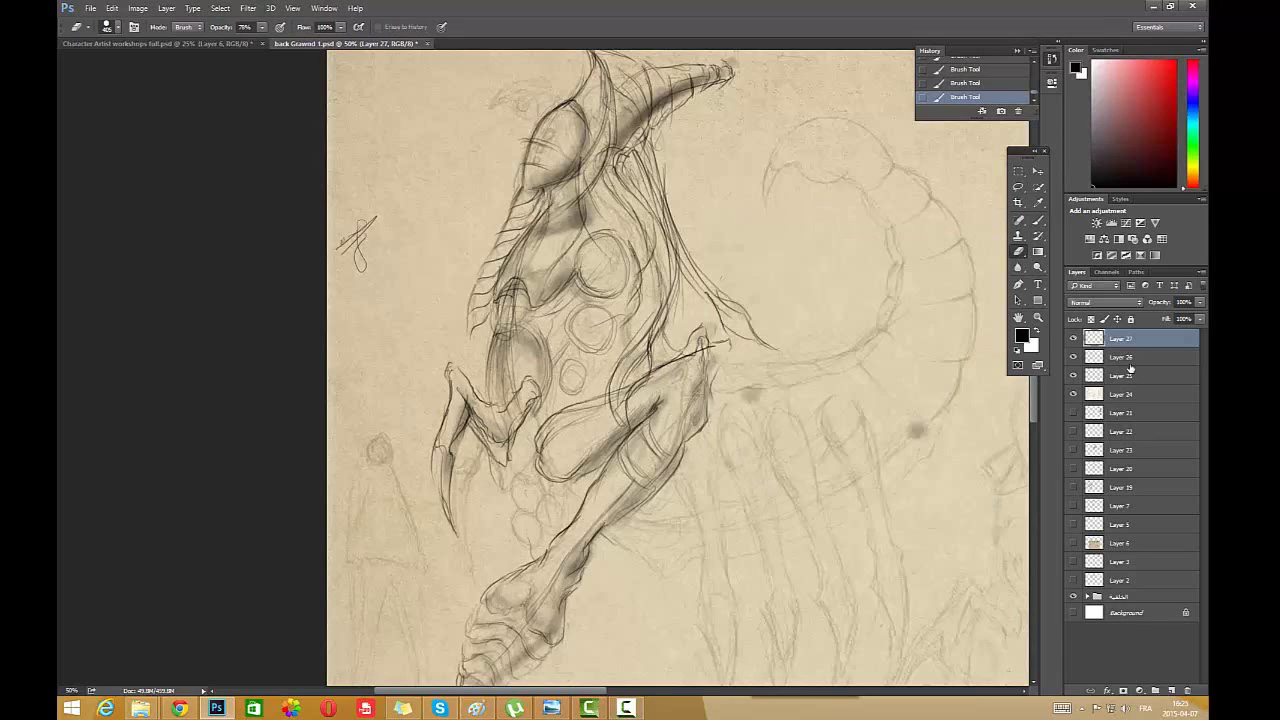
{"action": "left_click_drag", "start_coordinate": [1120, 357], "coordinate": [1120, 589]}
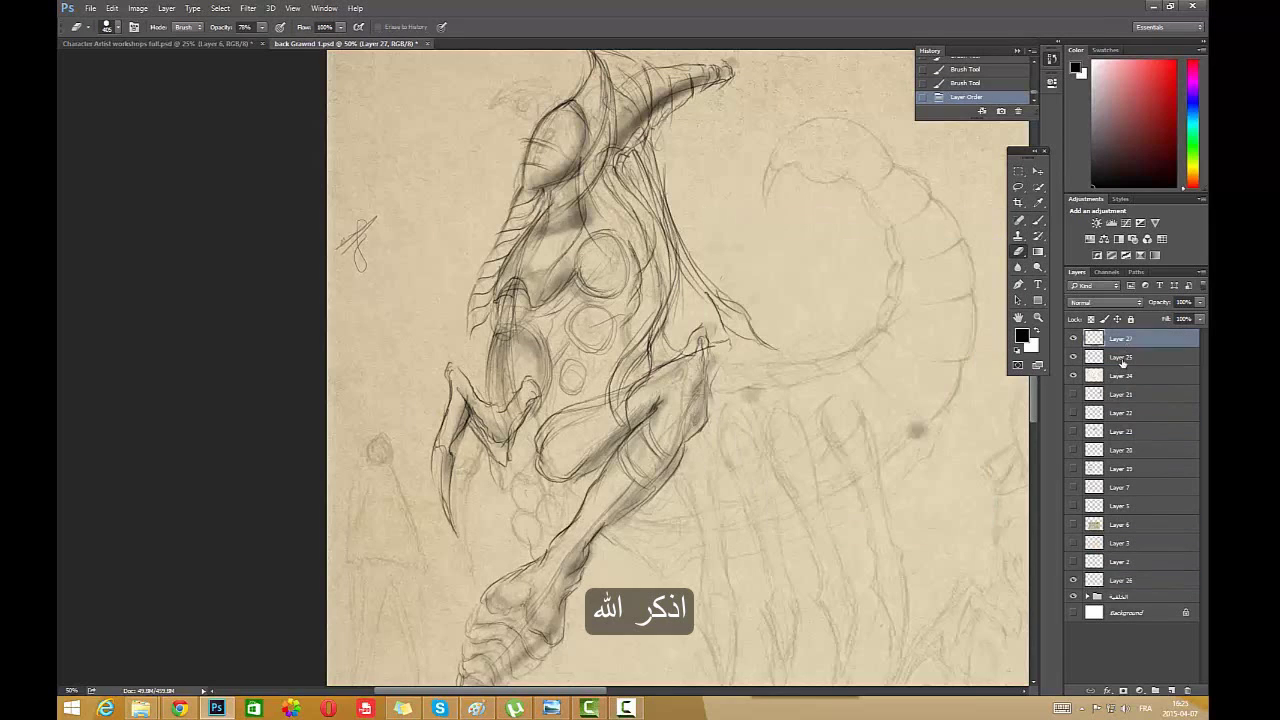
{"action": "left_click", "coordinate": [1120, 580]}
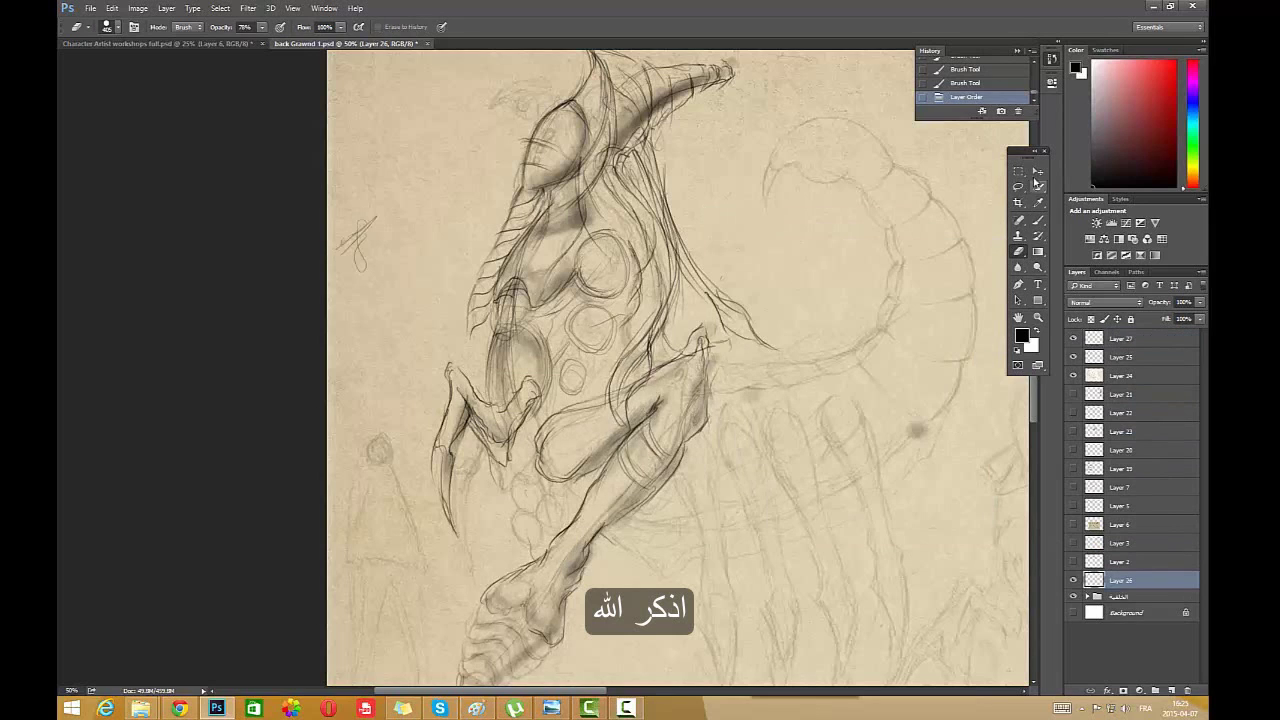
- Enlarge the eraser to 5000 px and erase broadly over Layer 26 to fade its lines
{"action": "right_click", "coordinate": [748, 342]}
{"action": "key", "text": "Return"}
{"action": "left_click", "coordinate": [703, 330]}
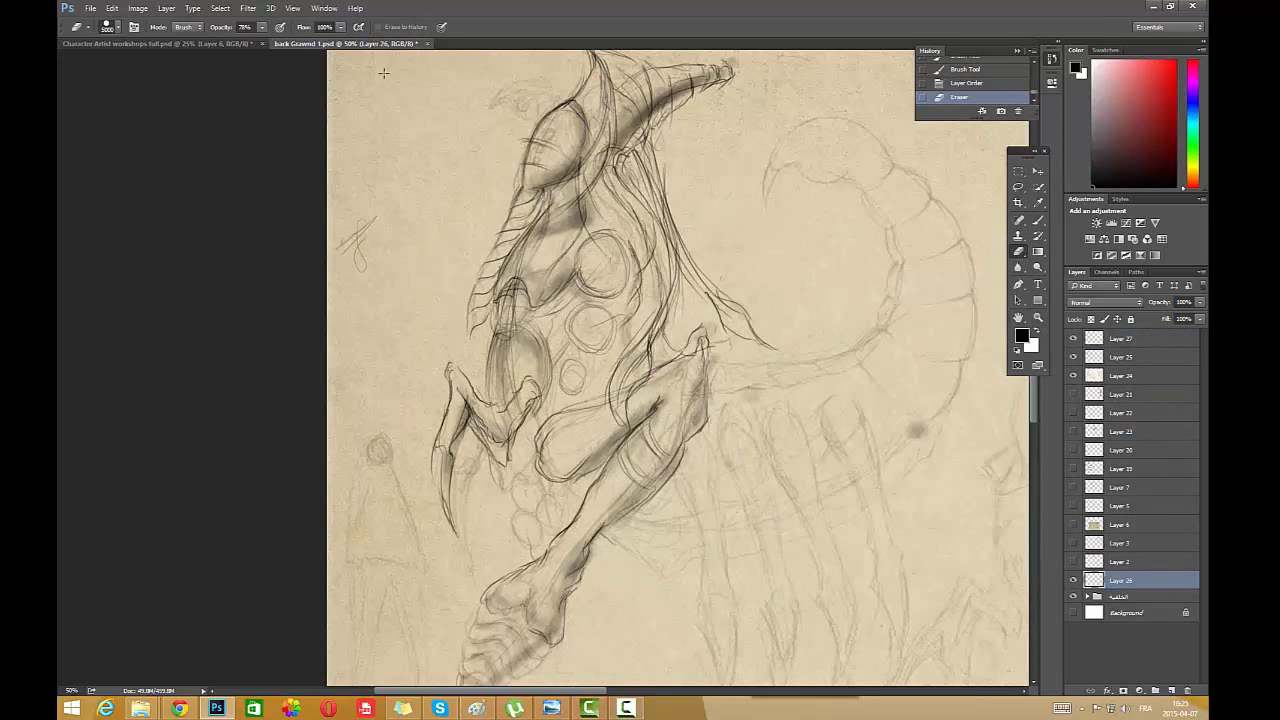
{"action": "left_click", "coordinate": [643, 372]}
{"action": "left_click", "coordinate": [643, 372]}
{"action": "left_click", "coordinate": [643, 372]}
- Set the eraser to 25 px at 100% opacity and erase the stray lines across the front limb's elbow on Layer 26
{"action": "right_click", "coordinate": [818, 245]}
{"action": "left_click", "coordinate": [940, 352]}
{"action": "left_click", "coordinate": [756, 382]}
{"action": "left_click_drag", "start_coordinate": [708, 348], "coordinate": [670, 360]}
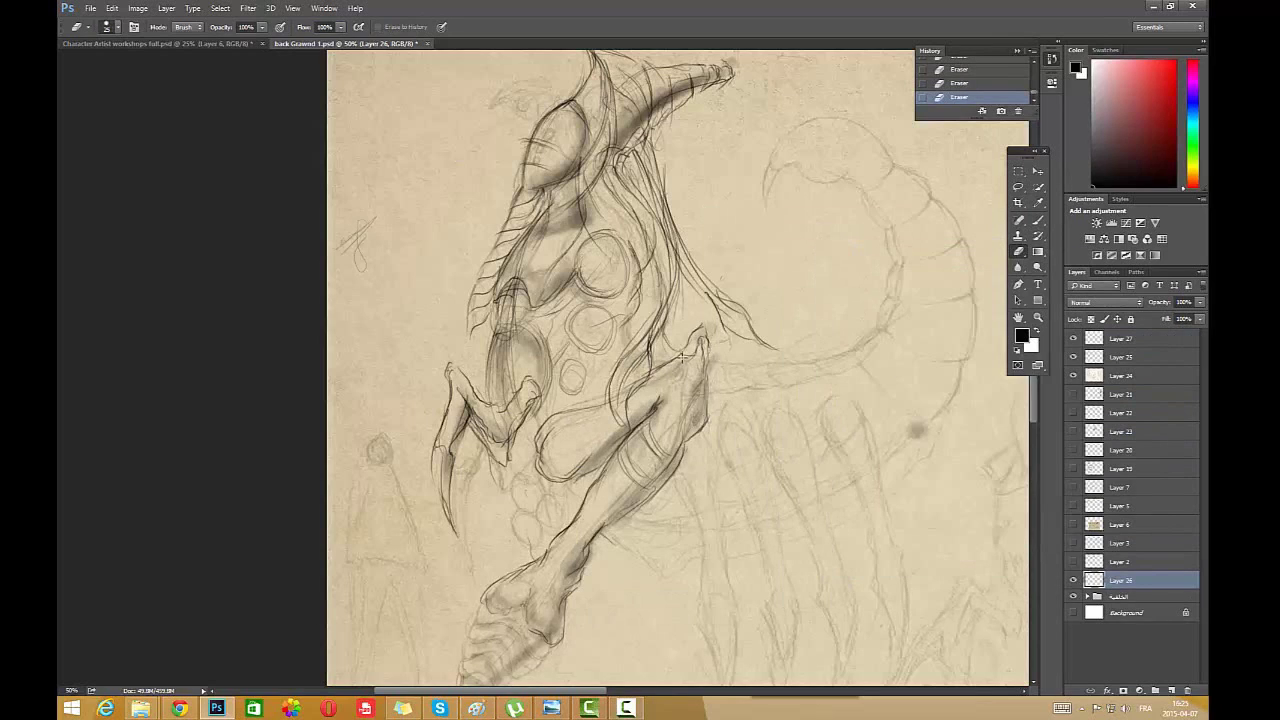
- Check the neighbouring layers and move Layer 26 back to the top of the layer stack
{"action": "left_click", "coordinate": [1084, 358]}
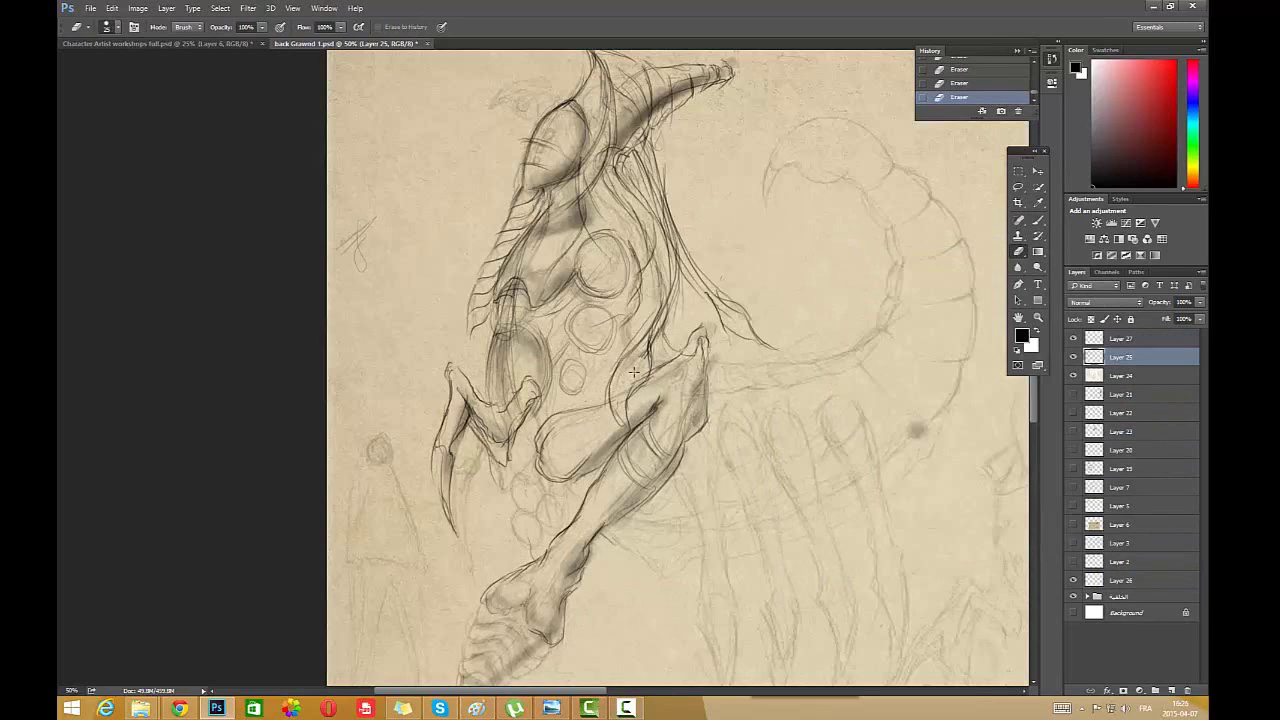
{"action": "left_click", "coordinate": [1120, 339]}
{"action": "left_click", "coordinate": [1142, 566]}
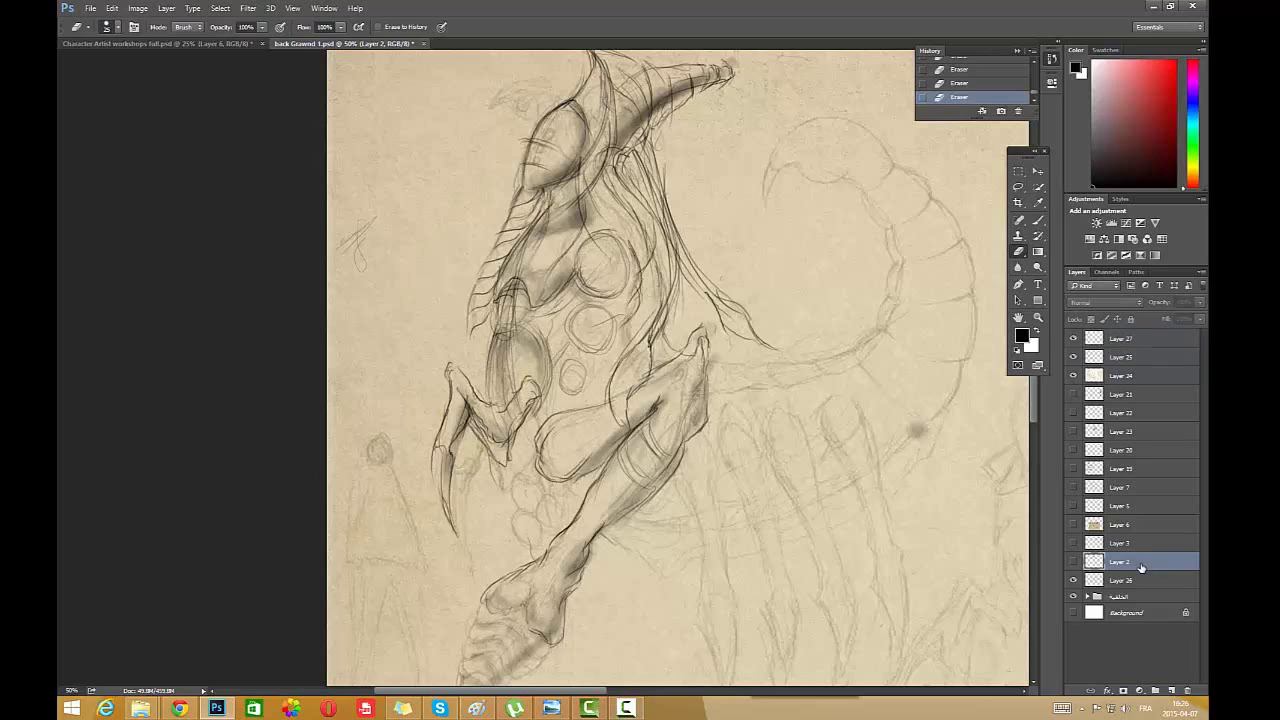
{"action": "left_click", "coordinate": [1110, 581]}
{"action": "key", "text": "ctrl+shift+bracketright"}
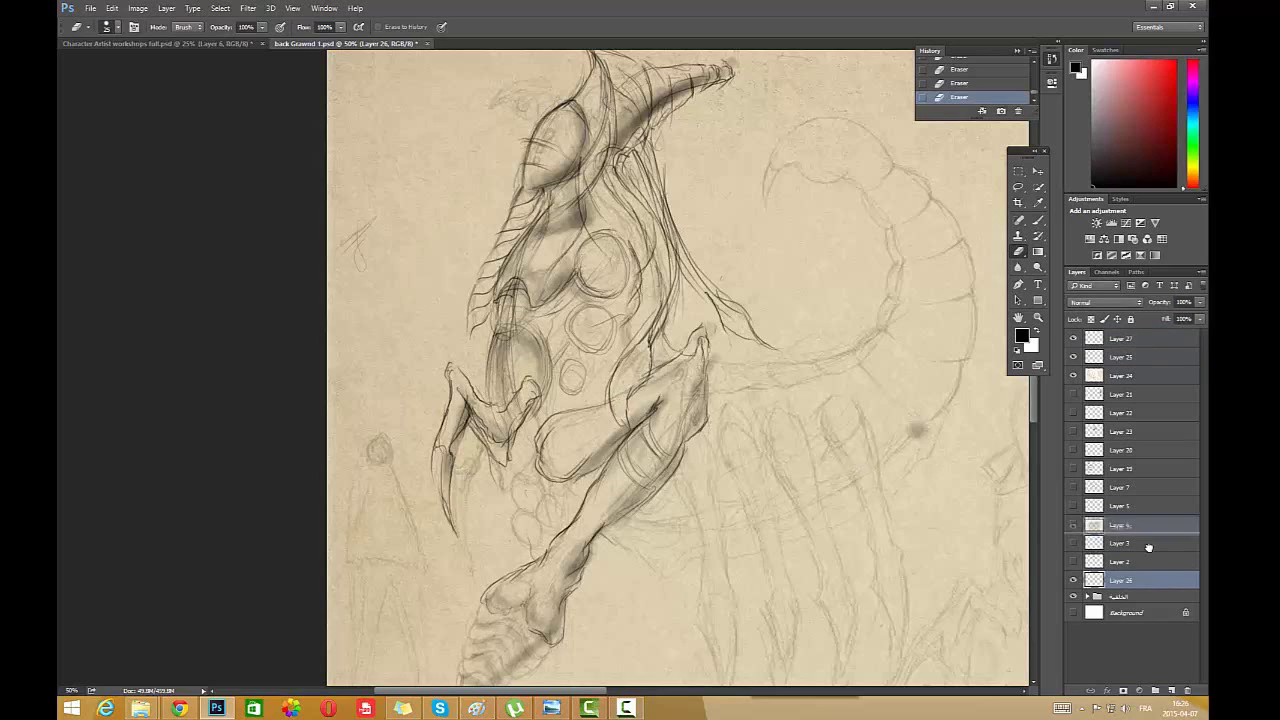
- Try erasing the body contour lines that overlap the front limb's upper segment, checking Layers 24 and 25
{"action": "left_click", "coordinate": [1120, 357]}
{"action": "left_click_drag", "start_coordinate": [618, 398], "coordinate": [628, 396]}
{"action": "left_click", "coordinate": [1120, 376]}
{"action": "key", "text": "alt+bracketleft"}
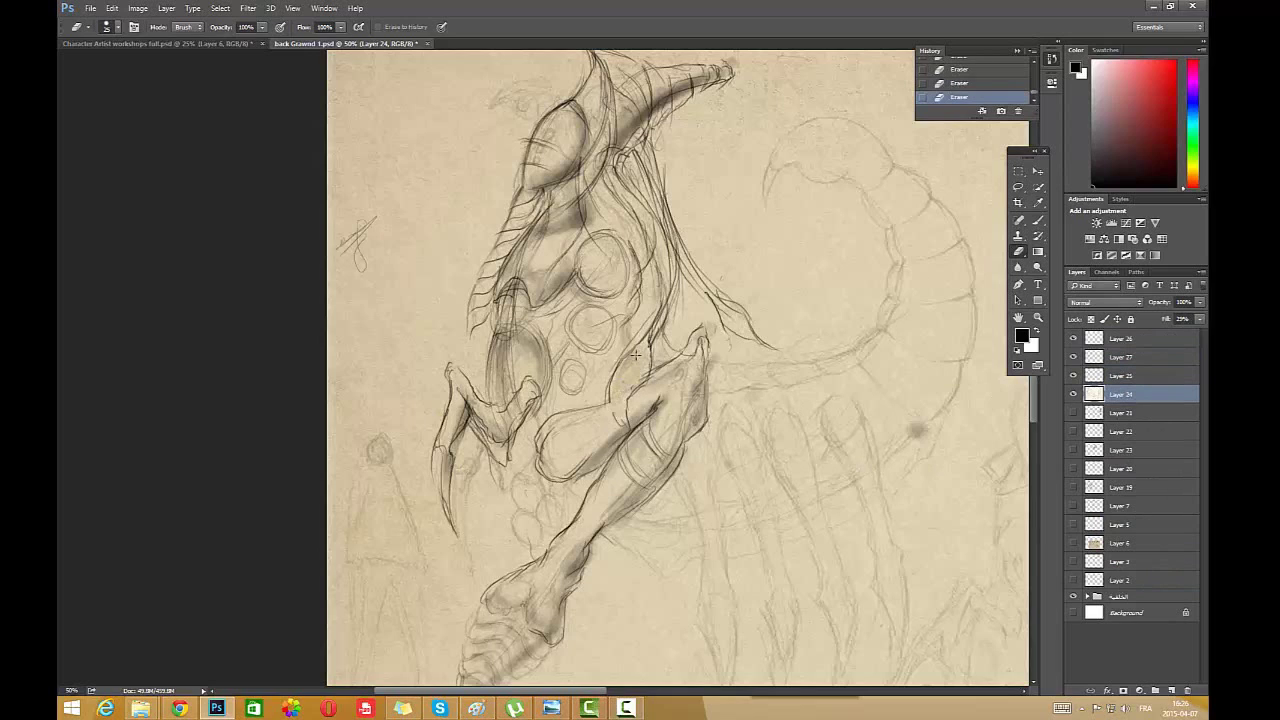
{"action": "left_click_drag", "start_coordinate": [648, 338], "coordinate": [671, 292]}
{"action": "key", "text": "alt+bracketright"}
{"action": "key", "text": "alt+bracketright"}
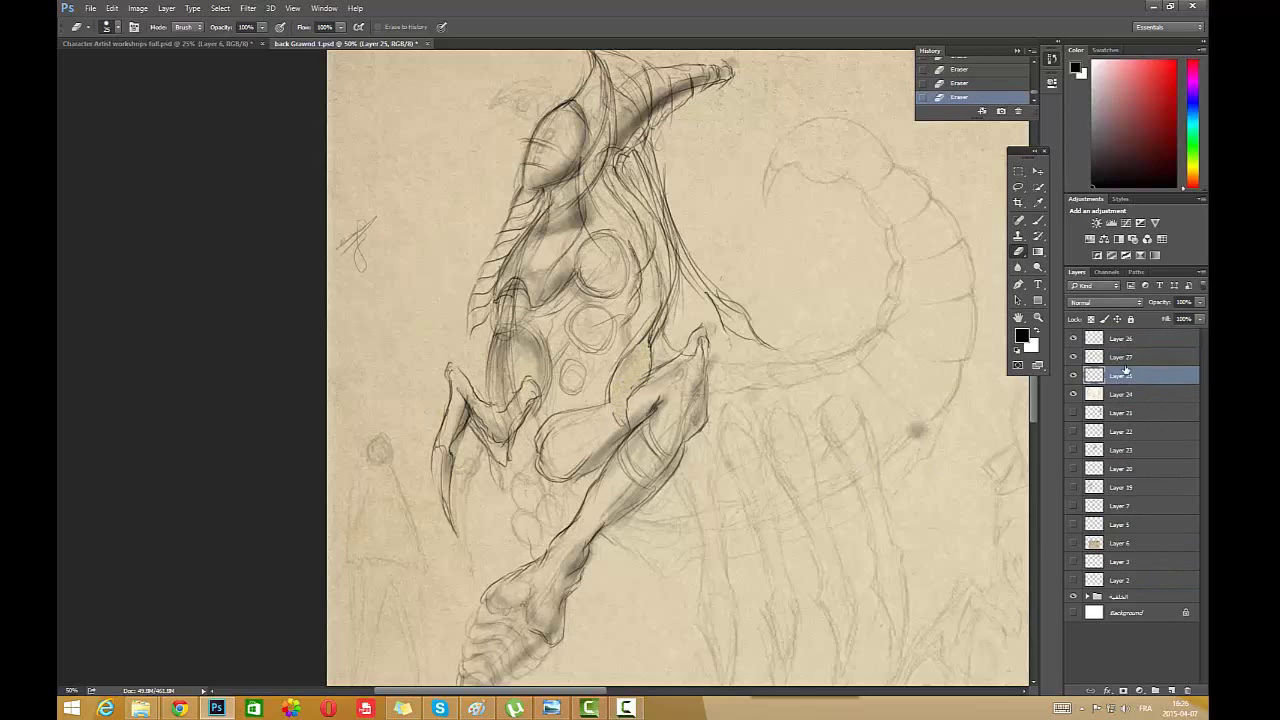
- Dab a brush mark inside the tail's curve on Layer 27, choose the hard 7 px brush and stroke along a rear leg
{"action": "key", "text": "b"}
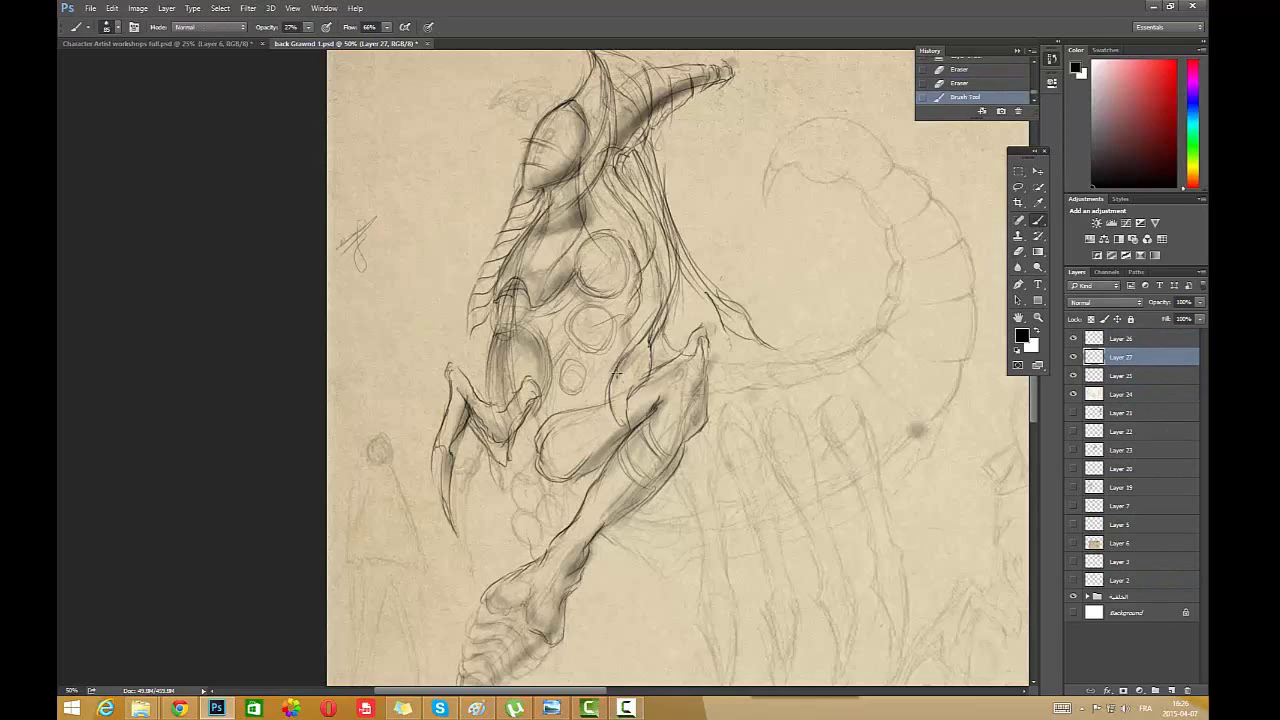
{"action": "left_click", "coordinate": [784, 280]}
{"action": "right_click", "coordinate": [790, 305]}
{"action": "left_click", "coordinate": [941, 428]}
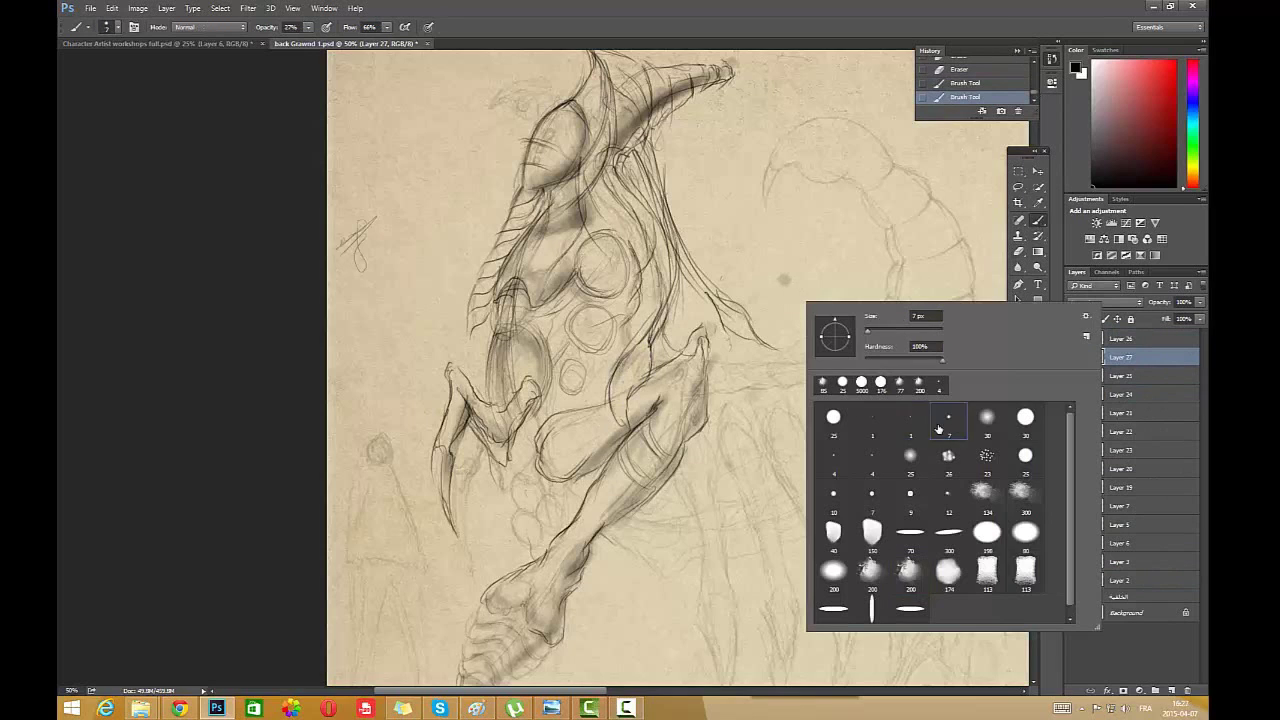
{"action": "left_click_drag", "start_coordinate": [774, 420], "coordinate": [767, 488]}
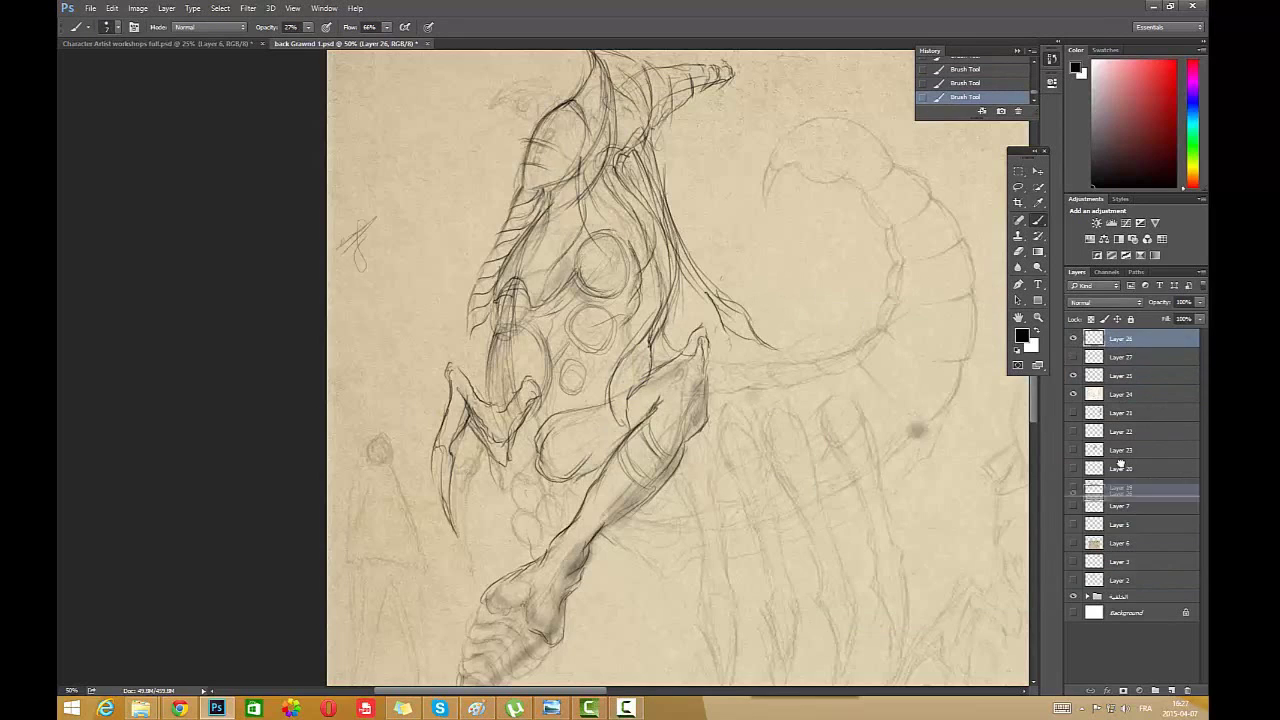
- Send Layer 26 below Layer 2 again, toggle Layer 27's visibility to compare the shading, and select Layer 25
{"action": "key", "text": "ctrl+shift+bracketleft"}
{"action": "left_click", "coordinate": [1073, 357]}
{"action": "left_click", "coordinate": [1073, 357]}
{"action": "left_click", "coordinate": [1115, 342]}
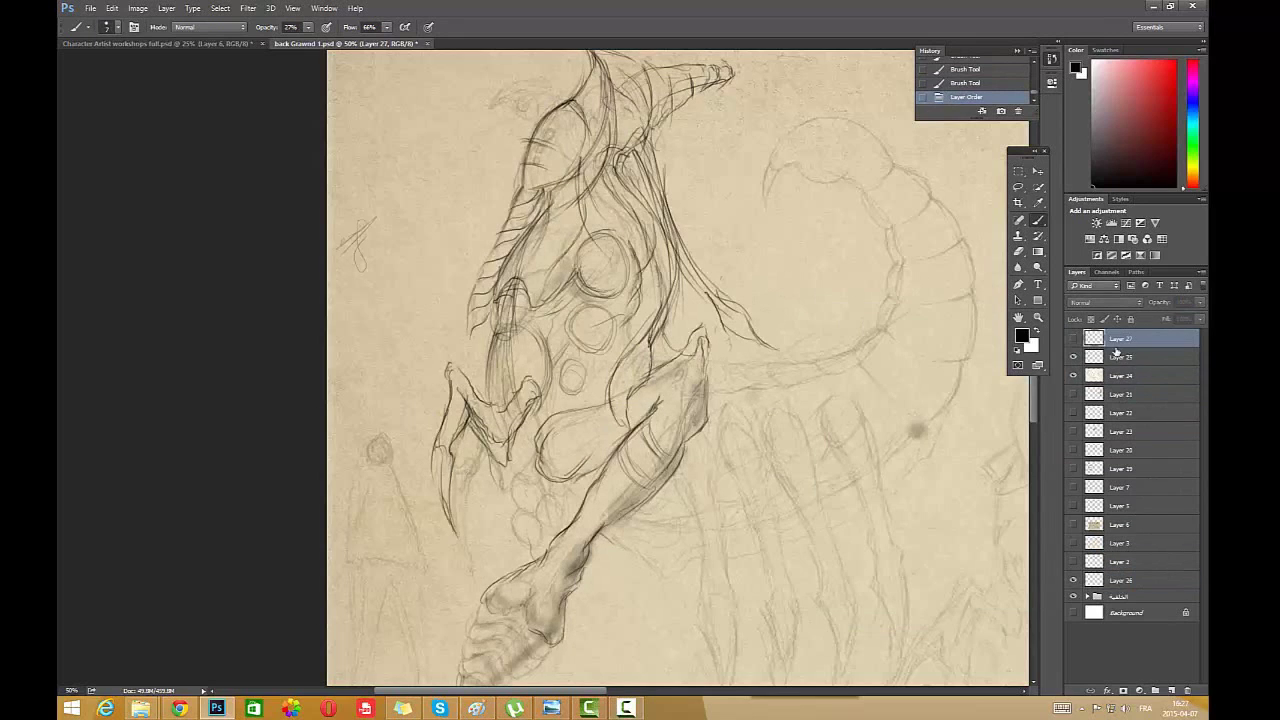
{"action": "left_click", "coordinate": [1073, 339]}
{"action": "left_click", "coordinate": [1112, 357]}
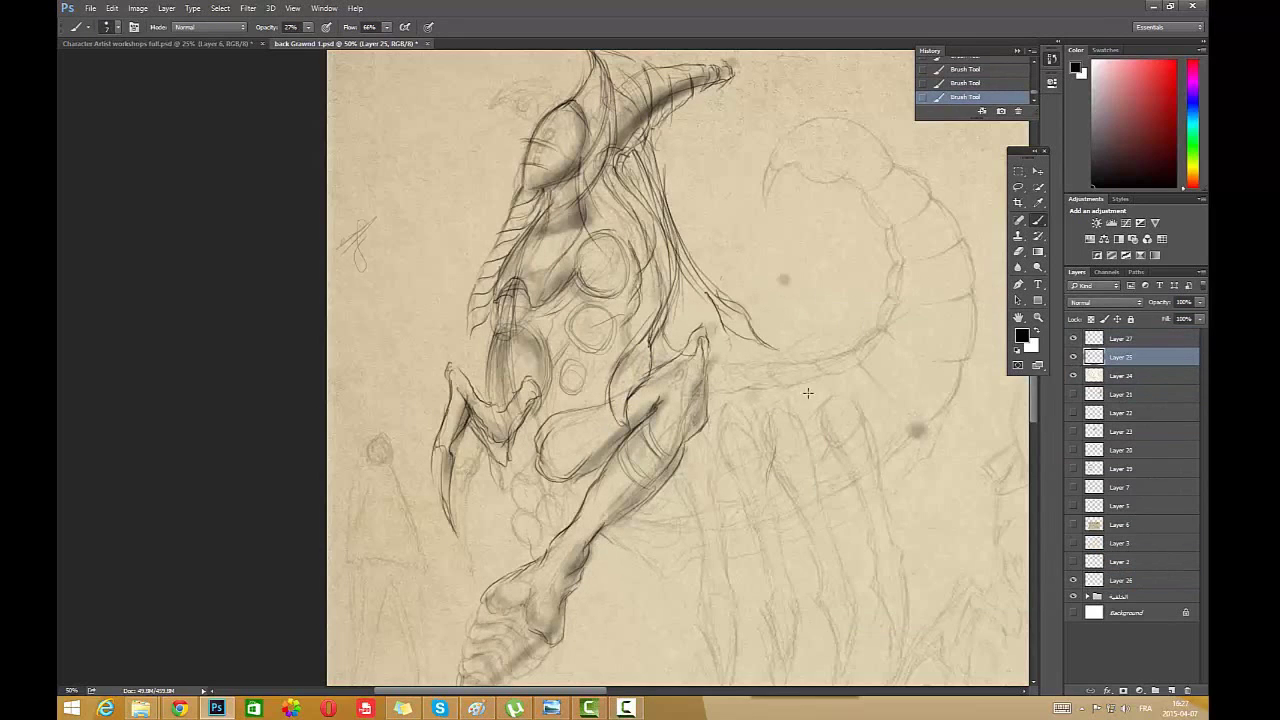
- Erase the body contour above the front limb on Layer 25, and soften the chest lines with the eraser at 28% opacity
{"action": "key", "text": "e"}
{"action": "mouse_move", "coordinate": [654, 345]}
{"action": "left_mouse_down"}
{"action": "mouse_move", "coordinate": [670, 287]}
{"action": "mouse_move", "coordinate": [662, 305]}
{"action": "left_mouse_up"}
{"action": "left_click", "coordinate": [262, 27]}
{"action": "left_click_drag", "start_coordinate": [262, 41], "coordinate": [219, 41]}
{"action": "mouse_move", "coordinate": [658, 243]}
{"action": "left_mouse_down"}
{"action": "mouse_move", "coordinate": [654, 203]}
{"action": "mouse_move", "coordinate": [674, 261]}
{"action": "left_mouse_up"}
{"action": "left_click_drag", "start_coordinate": [614, 378], "coordinate": [628, 359]}
{"action": "left_click_drag", "start_coordinate": [651, 220], "coordinate": [640, 202]}
- Set the eraser's opacity to 66% and soften the torso's side contour just above the front limb
{"action": "left_click", "coordinate": [262, 27]}
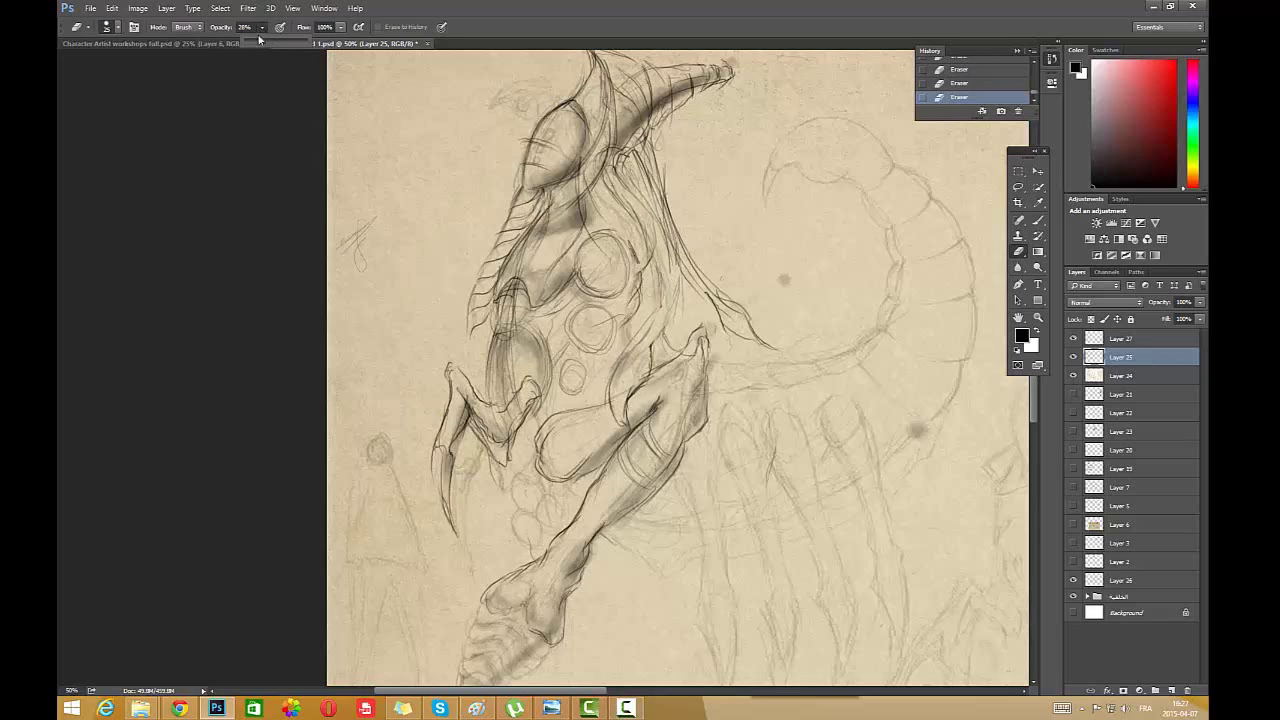
{"action": "left_click_drag", "start_coordinate": [262, 41], "coordinate": [285, 41]}
{"action": "left_click", "coordinate": [650, 222]}
{"action": "left_click", "coordinate": [262, 27]}
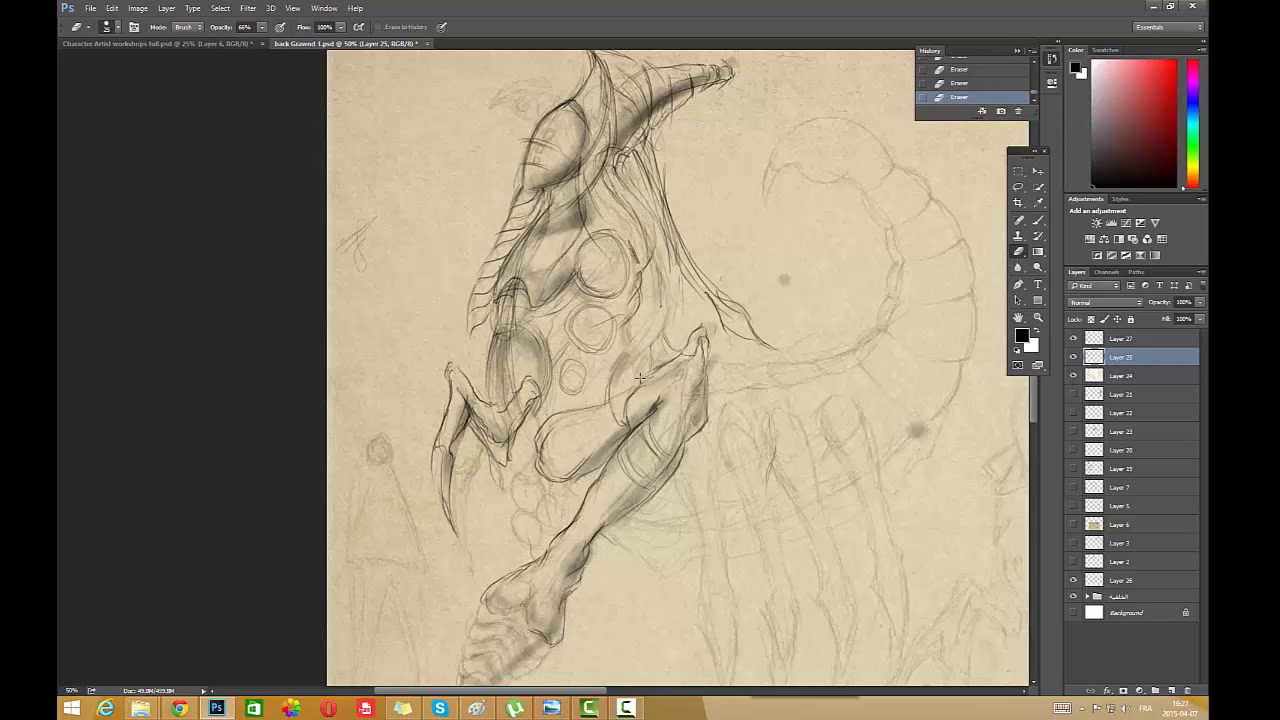
- Redraw the torso's side contour with the brush, curving it down to the front limb and darkening its lower end
{"action": "key", "text": "b"}
{"action": "left_click_drag", "start_coordinate": [652, 330], "coordinate": [642, 362]}
{"action": "left_click_drag", "start_coordinate": [655, 332], "coordinate": [644, 370]}
{"action": "mouse_move", "coordinate": [645, 355]}
{"action": "left_mouse_down"}
{"action": "mouse_move", "coordinate": [625, 424]}
{"action": "mouse_move", "coordinate": [612, 393]}
{"action": "left_mouse_up"}
{"action": "left_click_drag", "start_coordinate": [652, 325], "coordinate": [617, 370]}
{"action": "mouse_move", "coordinate": [646, 270]}
{"action": "left_mouse_down"}
{"action": "mouse_move", "coordinate": [652, 328]}
{"action": "mouse_move", "coordinate": [669, 306]}
{"action": "left_mouse_up"}
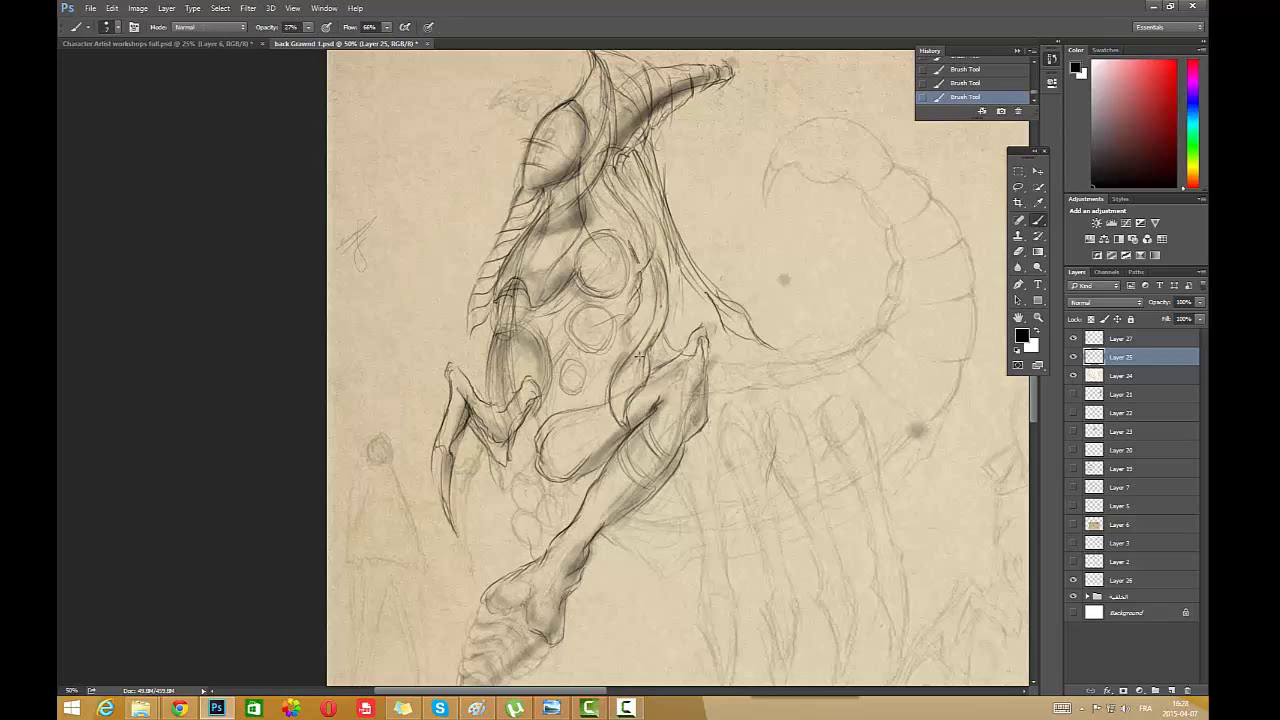
{"action": "mouse_move", "coordinate": [645, 352]}
{"action": "left_mouse_down"}
{"action": "mouse_move", "coordinate": [621, 418]}
{"action": "mouse_move", "coordinate": [618, 396]}
{"action": "left_mouse_up"}
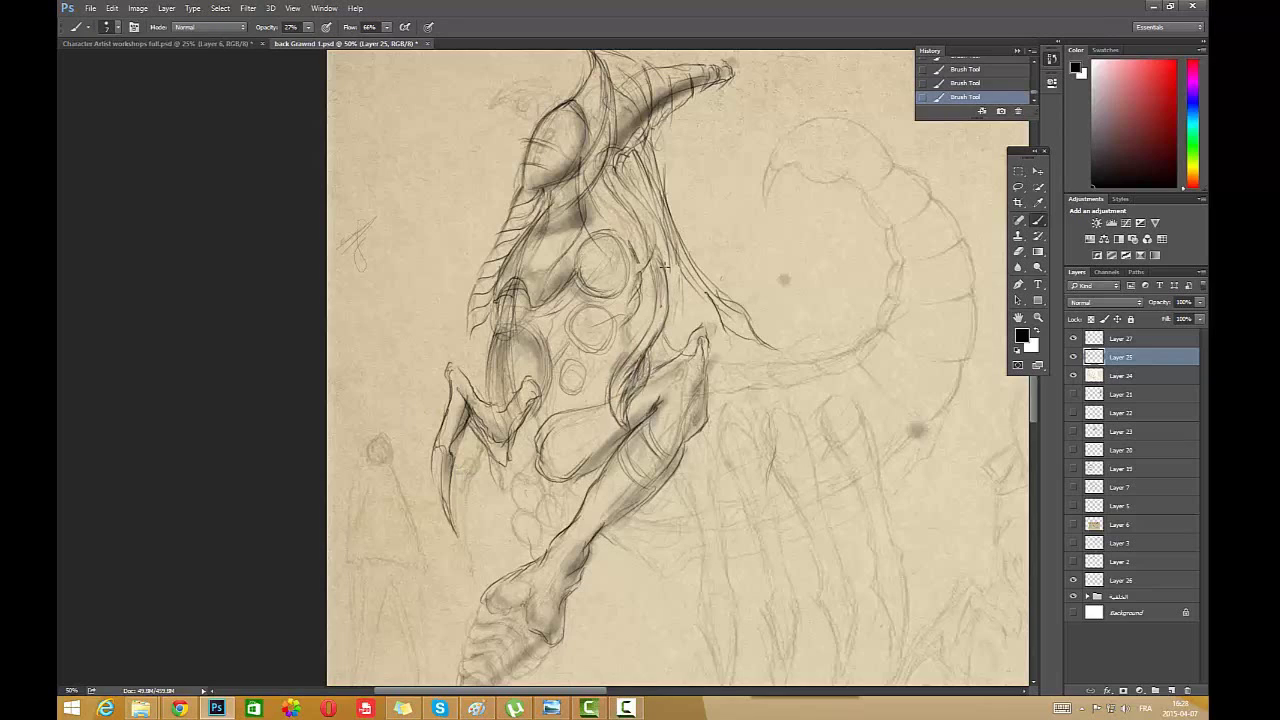
- Erase the stray line beside the torso and the brush dabs inside the tail's curve and near its base, switching layers as needed
{"action": "key", "text": "e"}
{"action": "left_click_drag", "start_coordinate": [660, 244], "coordinate": [668, 314]}
{"action": "left_click_drag", "start_coordinate": [792, 264], "coordinate": [782, 284]}
{"action": "left_click", "coordinate": [784, 280], "text": "ctrl"}
{"action": "left_click_drag", "start_coordinate": [786, 276], "coordinate": [779, 290]}
{"action": "key", "text": "alt+bracketleft"}
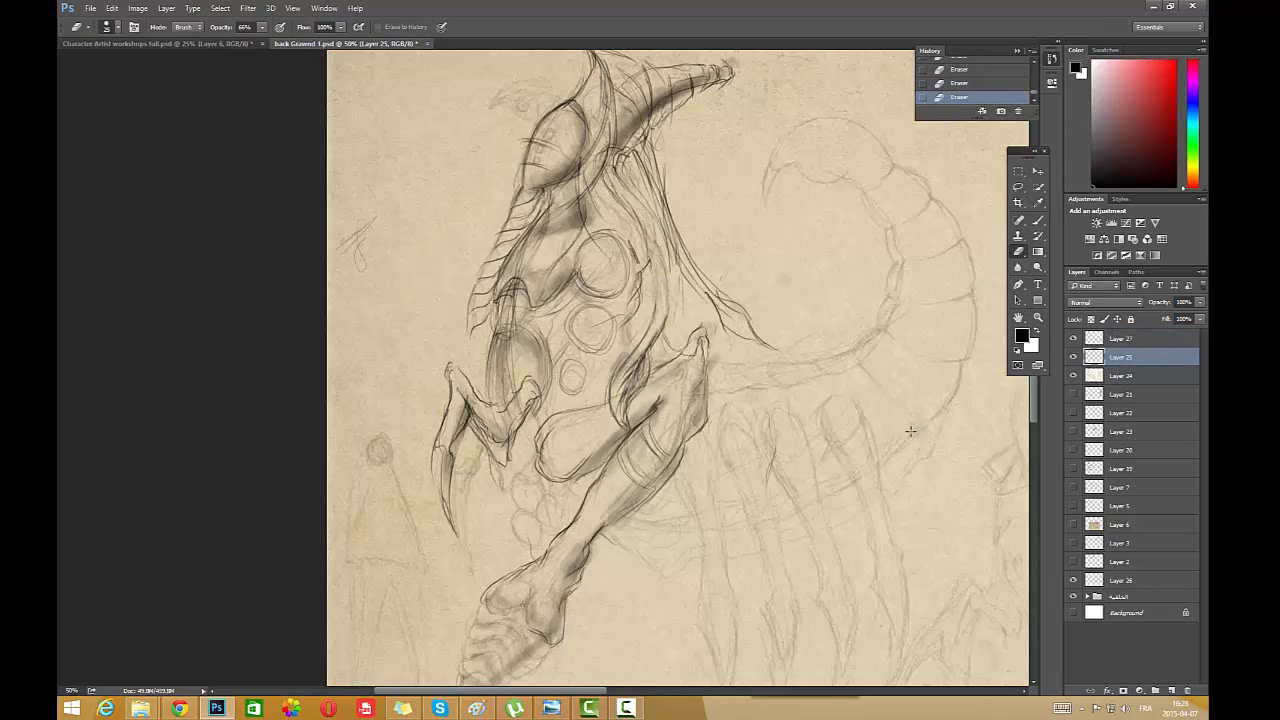
{"action": "key", "text": "alt+bracketright"}
- Rework the torso's side contour on Layer 25 with alternating brush and eraser strokes, cleaning the area beside the round belly shapes
{"action": "left_click", "coordinate": [1170, 358]}
{"action": "mouse_move", "coordinate": [657, 250]}
{"action": "left_mouse_down"}
{"action": "mouse_move", "coordinate": [652, 344]}
{"action": "mouse_move", "coordinate": [643, 268]}
{"action": "left_mouse_up"}
{"action": "key", "text": "b"}
{"action": "left_click_drag", "start_coordinate": [654, 246], "coordinate": [654, 326]}
{"action": "mouse_move", "coordinate": [657, 236]}
{"action": "left_mouse_down"}
{"action": "mouse_move", "coordinate": [669, 323]}
{"action": "mouse_move", "coordinate": [614, 356]}
{"action": "left_mouse_up"}
{"action": "key", "text": "e"}
{"action": "left_click", "coordinate": [610, 352]}
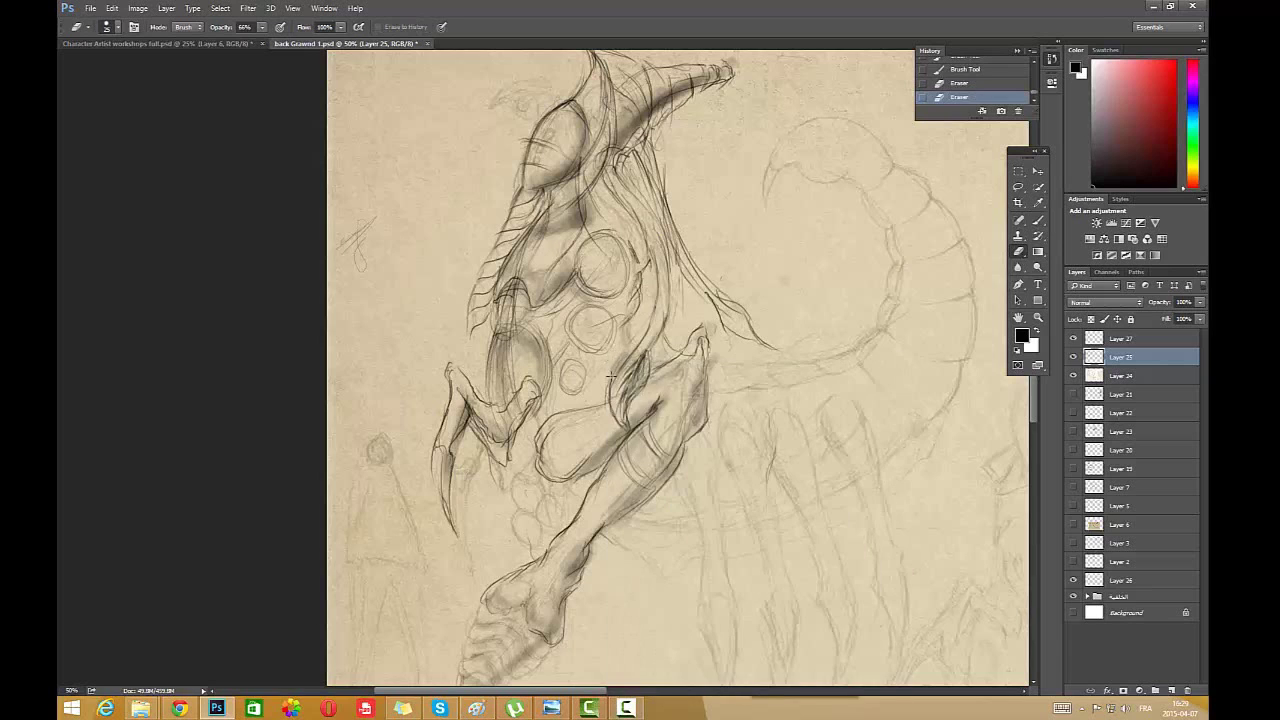
{"action": "left_click", "coordinate": [612, 350]}
- Merge Layer 25 and Layer 27 into one layer
{"action": "key", "text": "alt+bracketright"}
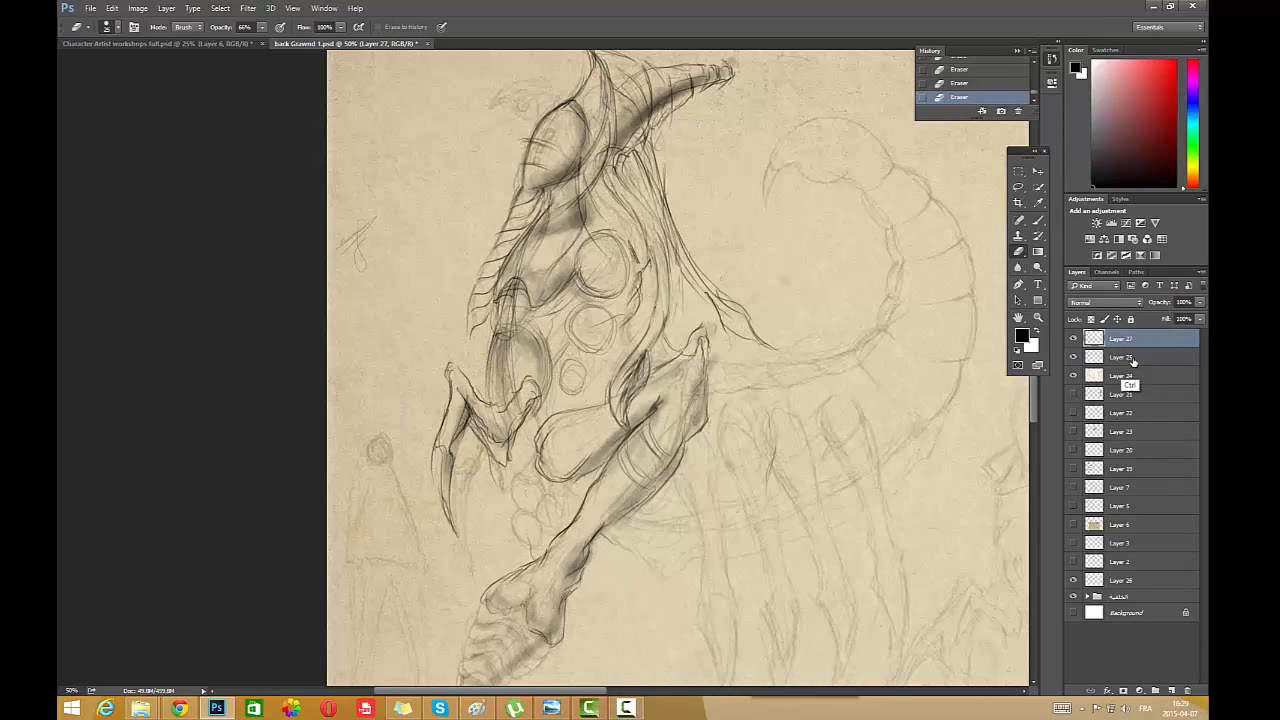
{"action": "left_click", "coordinate": [1132, 360], "text": "ctrl"}
{"action": "right_click", "coordinate": [1122, 358]}
{"action": "left_click", "coordinate": [1055, 346]}
- Strengthen the torso's side contour with brush strokes from the neck down to the front limb on the merged layer
{"action": "key", "text": "b"}
{"action": "left_click", "coordinate": [586, 284]}
{"action": "left_click", "coordinate": [582, 268]}
{"action": "left_click_drag", "start_coordinate": [638, 349], "coordinate": [626, 361]}
{"action": "left_click_drag", "start_coordinate": [634, 354], "coordinate": [618, 376]}
{"action": "left_click_drag", "start_coordinate": [622, 368], "coordinate": [608, 392]}
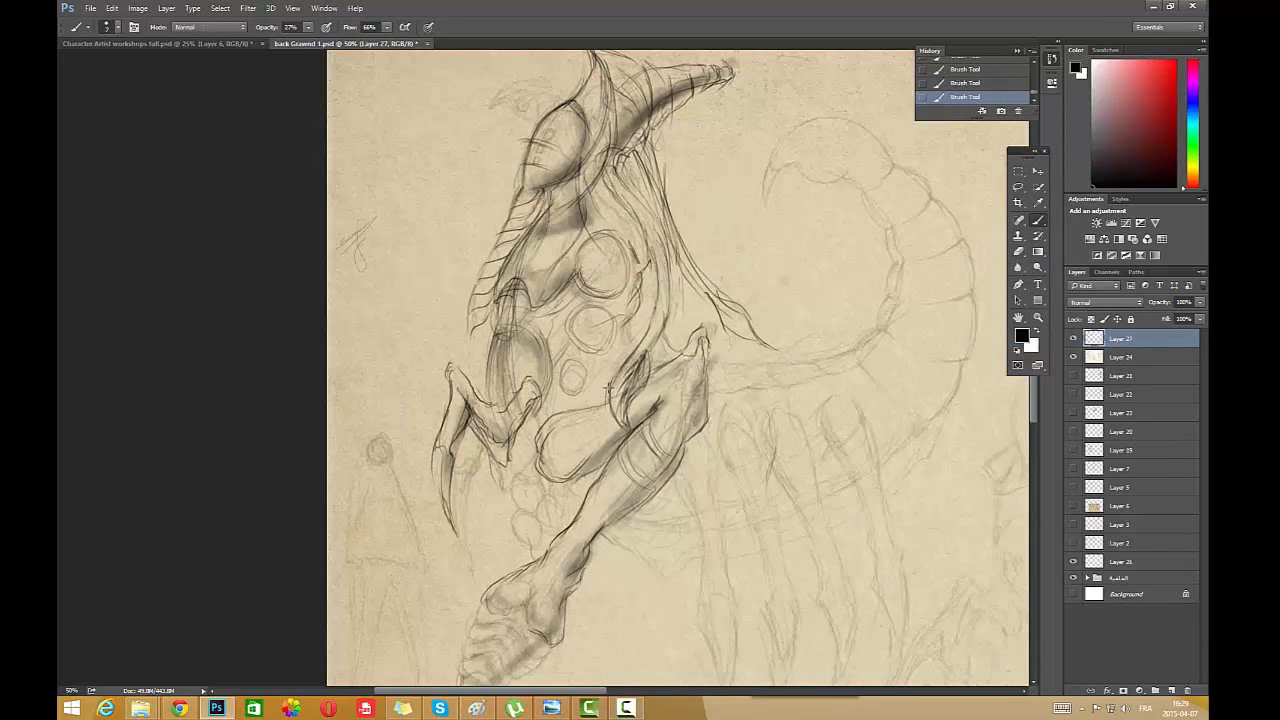
{"action": "mouse_move", "coordinate": [653, 255]}
{"action": "left_mouse_down"}
{"action": "mouse_move", "coordinate": [642, 350]}
{"action": "mouse_move", "coordinate": [666, 325]}
{"action": "left_mouse_up"}
{"action": "left_click_drag", "start_coordinate": [636, 200], "coordinate": [664, 262]}
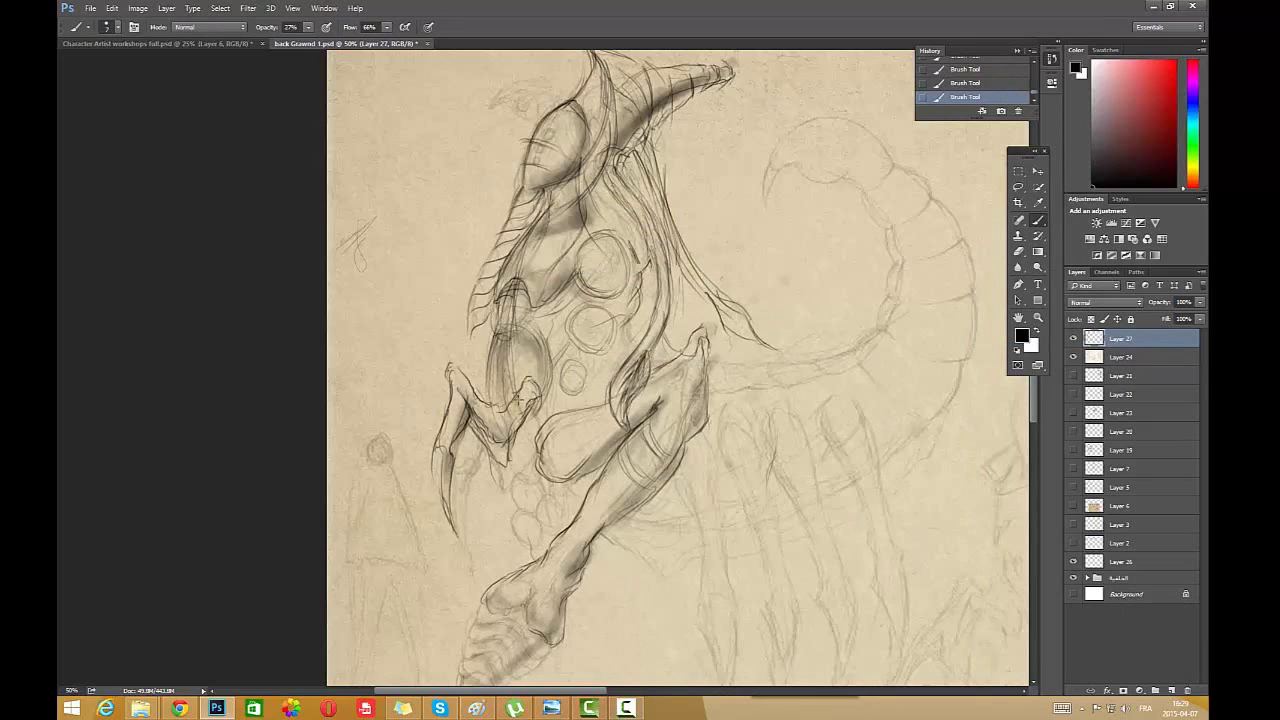
- Erase the overlapping lines around the small front arm and redraw the outline of its bent joint
{"action": "key", "text": "e"}
{"action": "mouse_move", "coordinate": [500, 460]}
{"action": "left_mouse_down"}
{"action": "mouse_move", "coordinate": [482, 430]}
{"action": "mouse_move", "coordinate": [501, 425]}
{"action": "mouse_move", "coordinate": [479, 436]}
{"action": "mouse_move", "coordinate": [508, 345]}
{"action": "left_mouse_up"}
{"action": "key", "text": "b"}
{"action": "left_click_drag", "start_coordinate": [515, 420], "coordinate": [498, 446]}
{"action": "left_click_drag", "start_coordinate": [500, 444], "coordinate": [492, 434]}
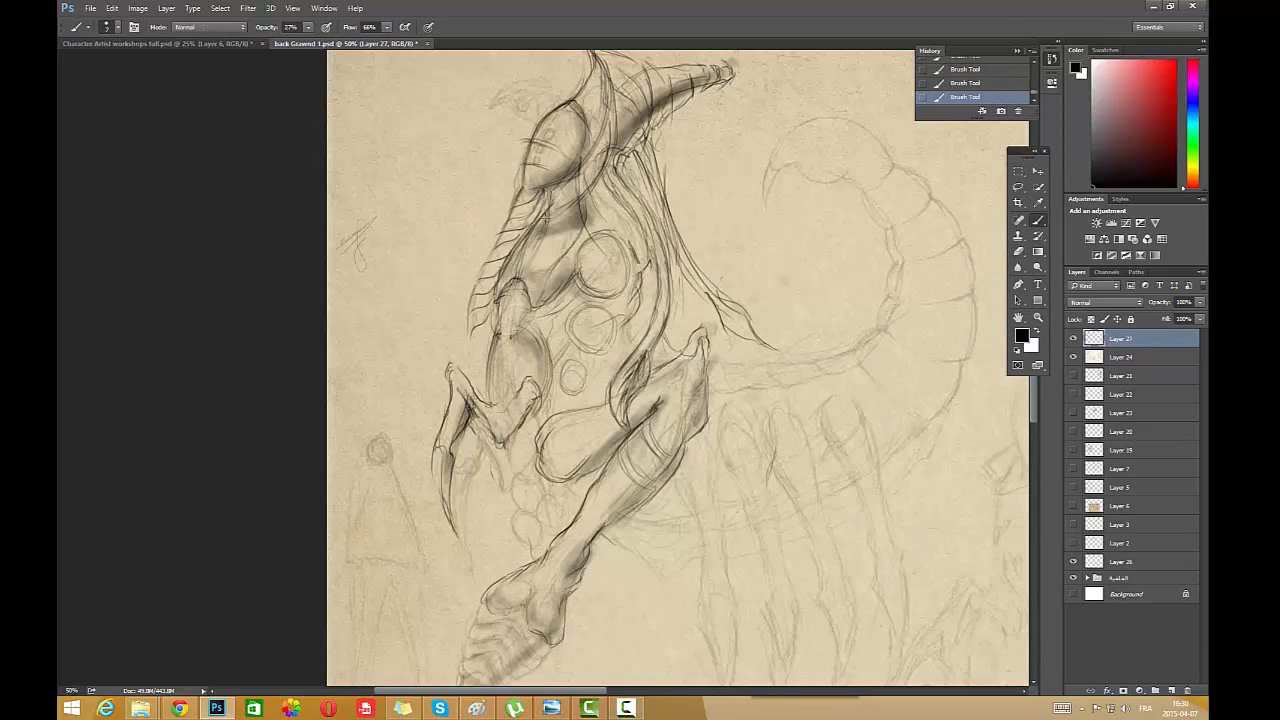
- Darken the folded contours of the chest and shoulder, and add small scale details along the collar behind the head plate
{"action": "mouse_move", "coordinate": [590, 200]}
{"action": "left_mouse_down"}
{"action": "mouse_move", "coordinate": [530, 306]}
{"action": "mouse_move", "coordinate": [566, 227]}
{"action": "left_mouse_up"}
{"action": "left_click_drag", "start_coordinate": [546, 292], "coordinate": [532, 296]}
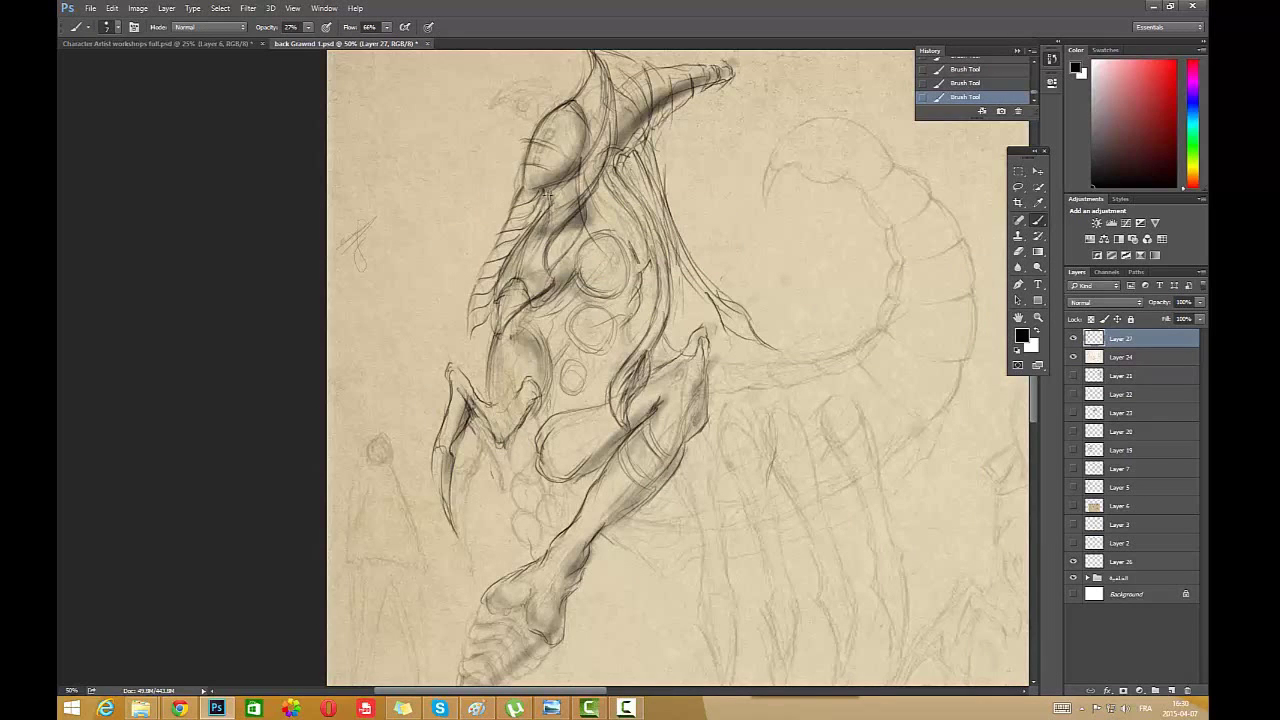
{"action": "left_click_drag", "start_coordinate": [546, 195], "coordinate": [510, 362]}
{"action": "left_click_drag", "start_coordinate": [602, 118], "coordinate": [612, 194]}
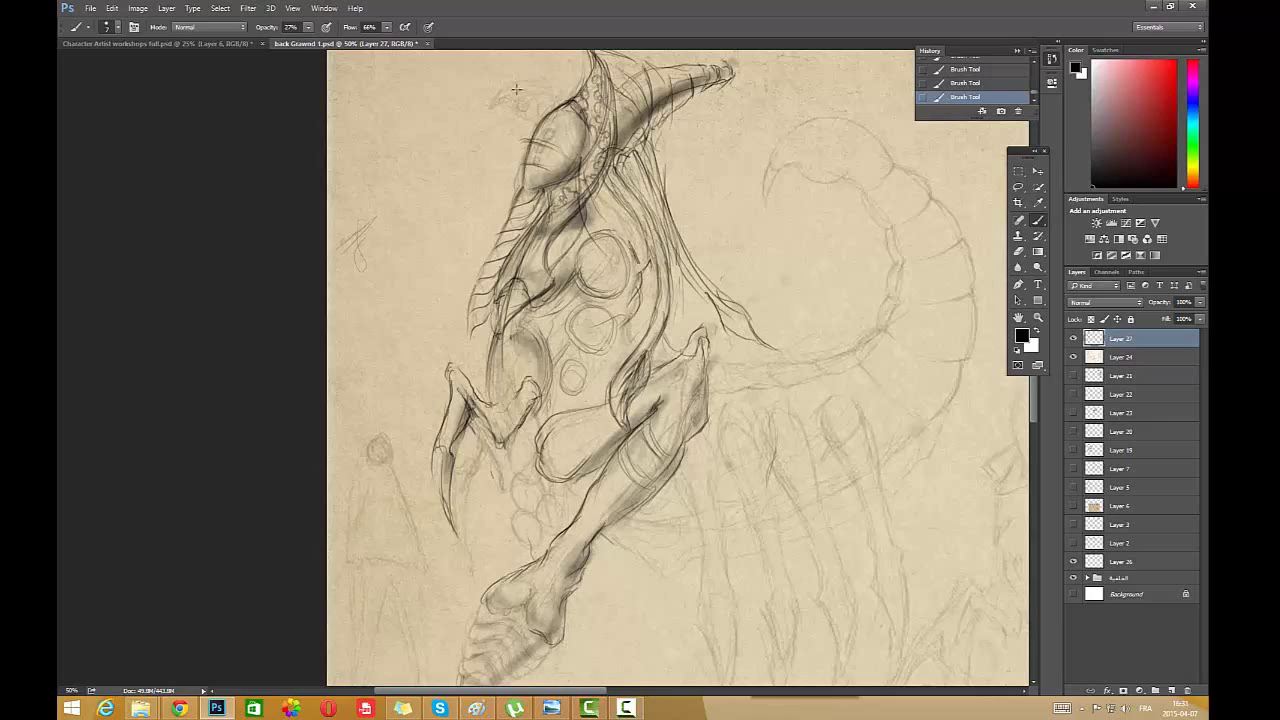
- Darken the horn's edges and redraw the three round shapes down the belly with circular strokes
{"action": "mouse_move", "coordinate": [621, 160]}
{"action": "left_mouse_down"}
{"action": "mouse_move", "coordinate": [642, 104]}
{"action": "mouse_move", "coordinate": [703, 99]}
{"action": "mouse_move", "coordinate": [729, 71]}
{"action": "left_mouse_up"}
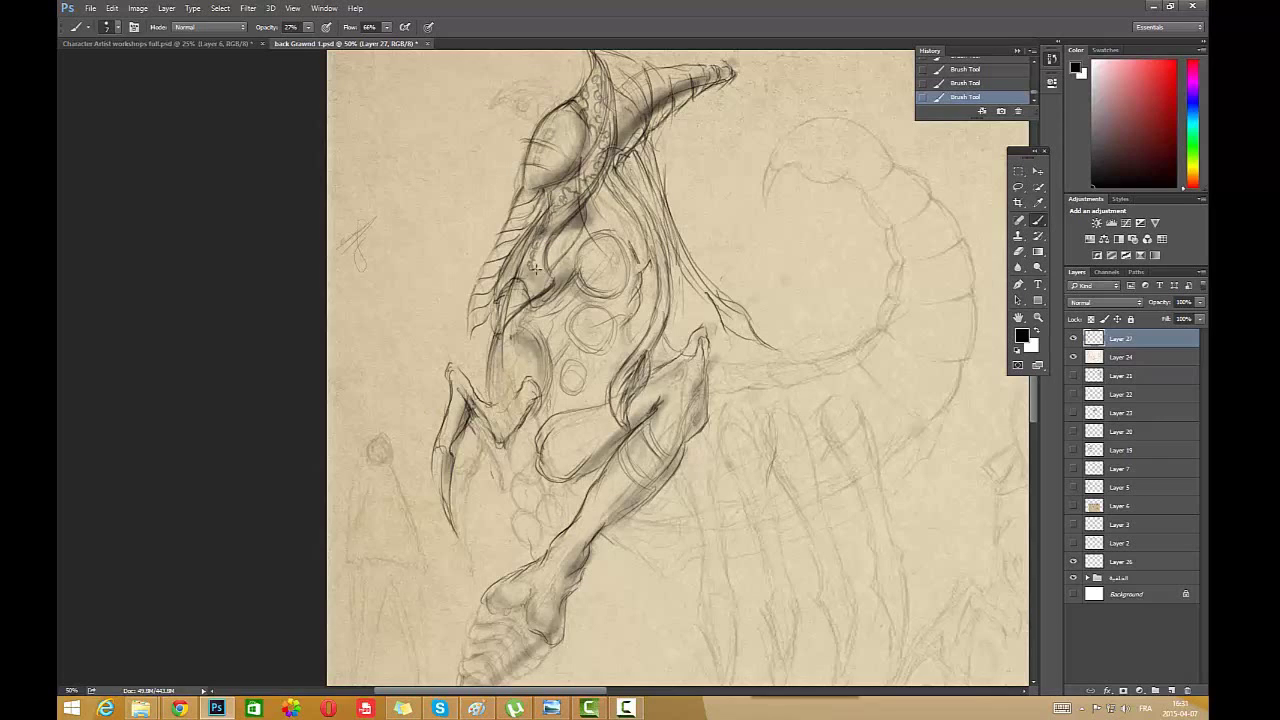
{"action": "mouse_move", "coordinate": [620, 236]}
{"action": "left_mouse_down"}
{"action": "mouse_move", "coordinate": [602, 290]}
{"action": "mouse_move", "coordinate": [637, 289]}
{"action": "mouse_move", "coordinate": [600, 347]}
{"action": "mouse_move", "coordinate": [615, 323]}
{"action": "mouse_move", "coordinate": [584, 326]}
{"action": "mouse_move", "coordinate": [590, 340]}
{"action": "mouse_move", "coordinate": [574, 326]}
{"action": "mouse_move", "coordinate": [595, 313]}
{"action": "mouse_move", "coordinate": [559, 335]}
{"action": "mouse_move", "coordinate": [598, 316]}
{"action": "left_mouse_up"}
{"action": "mouse_move", "coordinate": [591, 394]}
{"action": "left_mouse_down"}
{"action": "mouse_move", "coordinate": [573, 352]}
{"action": "mouse_move", "coordinate": [585, 399]}
{"action": "mouse_move", "coordinate": [584, 358]}
{"action": "mouse_move", "coordinate": [550, 379]}
{"action": "mouse_move", "coordinate": [599, 352]}
{"action": "mouse_move", "coordinate": [604, 310]}
{"action": "left_mouse_up"}
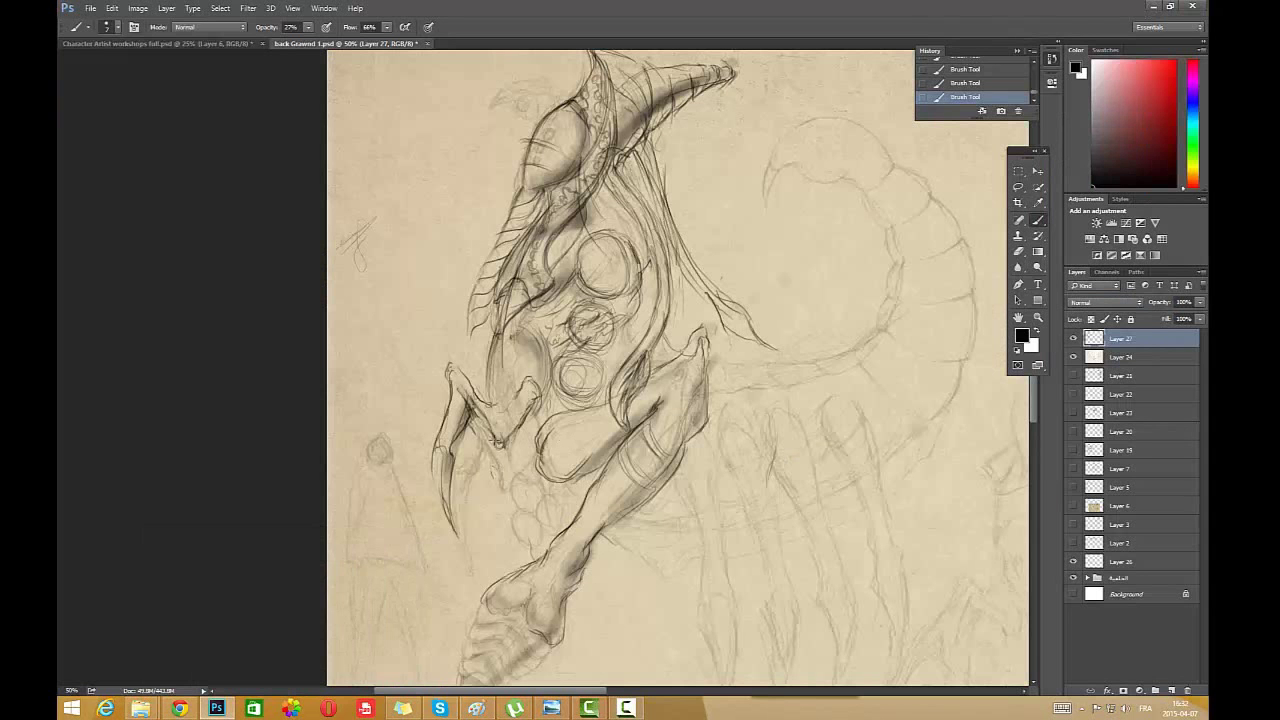
- Try erasing the strands hanging behind the torso with the soft 30 px eraser
{"action": "key", "text": "e"}
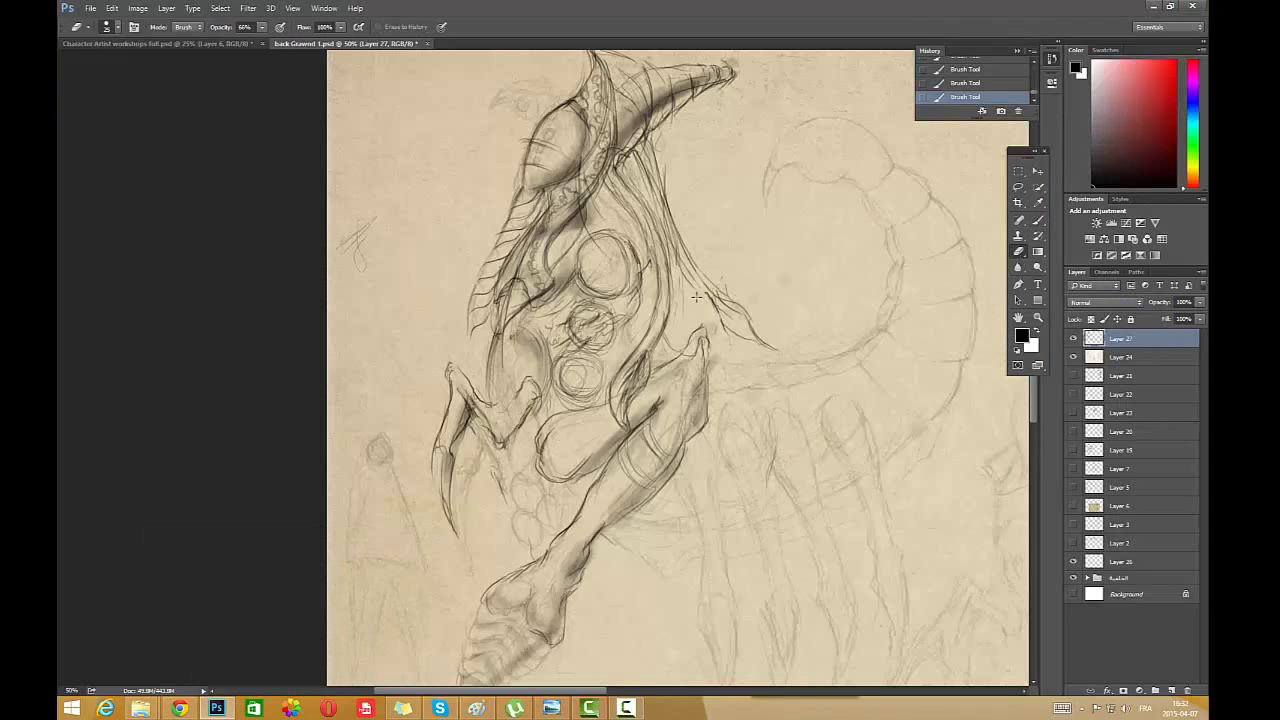
{"action": "mouse_move", "coordinate": [700, 298]}
{"action": "left_mouse_down"}
{"action": "mouse_move", "coordinate": [631, 148]}
{"action": "mouse_move", "coordinate": [663, 172]}
{"action": "mouse_move", "coordinate": [674, 230]}
{"action": "mouse_move", "coordinate": [734, 282]}
{"action": "mouse_move", "coordinate": [684, 274]}
{"action": "mouse_move", "coordinate": [629, 199]}
{"action": "mouse_move", "coordinate": [649, 226]}
{"action": "mouse_move", "coordinate": [600, 194]}
{"action": "left_mouse_up"}
{"action": "right_click", "coordinate": [770, 194]}
{"action": "left_click", "coordinate": [814, 308]}
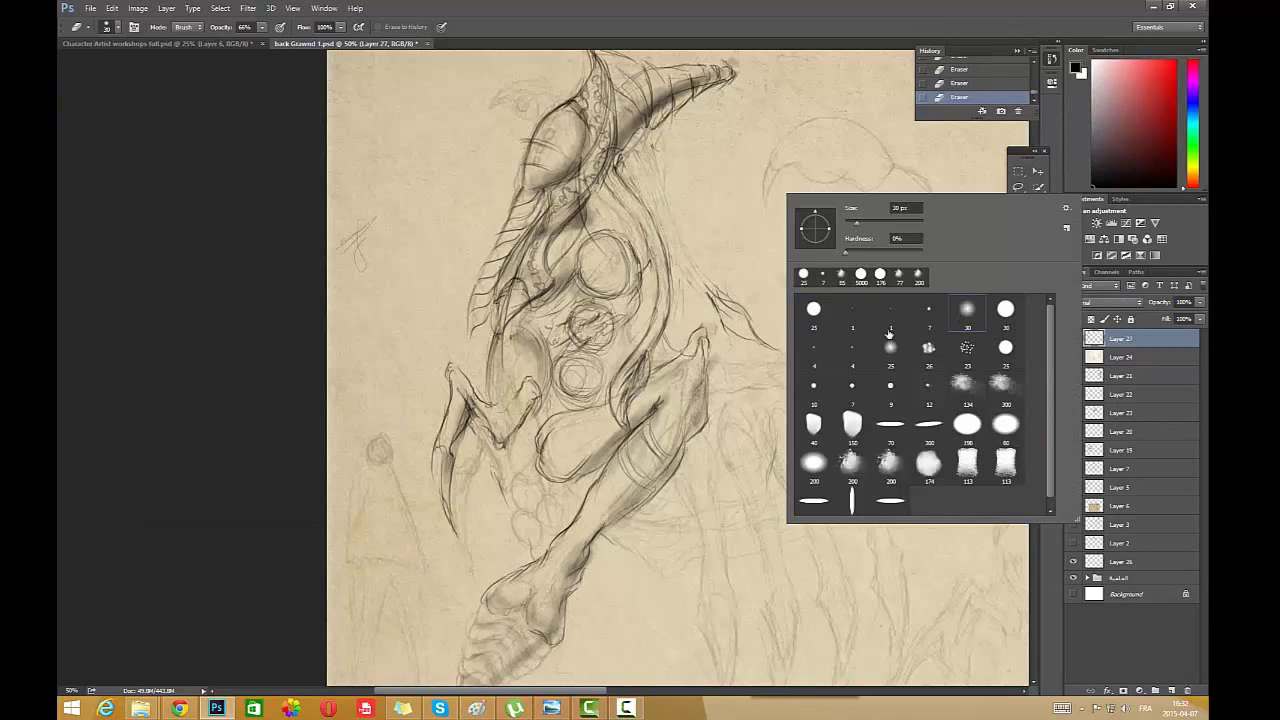
{"action": "left_click", "coordinate": [602, 218]}
- Try out brush presets, including the 134 px and soft 30 px ones, with test strokes beside the torso
{"action": "left_click", "coordinate": [1037, 219]}
{"action": "right_click", "coordinate": [751, 219]}
{"action": "left_click", "coordinate": [933, 416]}
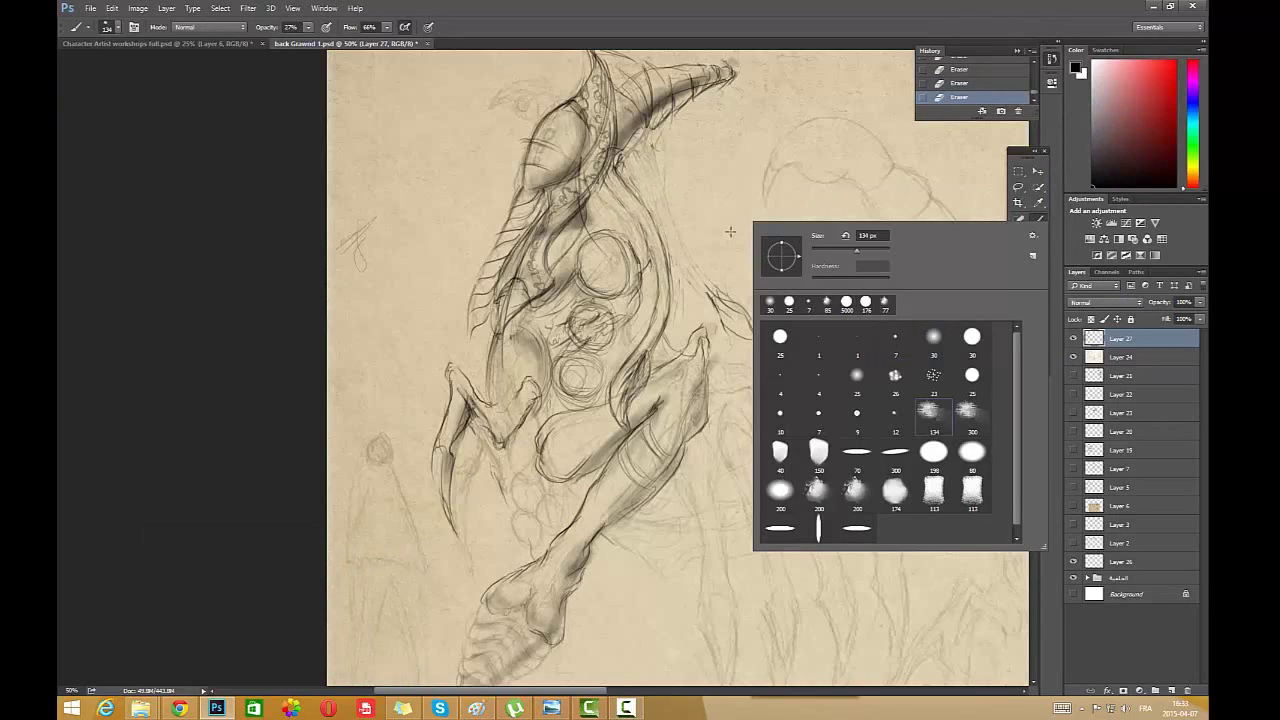
{"action": "left_click_drag", "start_coordinate": [721, 261], "coordinate": [746, 231]}
{"action": "right_click", "coordinate": [779, 218]}
{"action": "left_click", "coordinate": [998, 416]}
{"action": "left_click", "coordinate": [687, 194]}
{"action": "right_click", "coordinate": [730, 204]}
{"action": "left_click", "coordinate": [917, 325]}
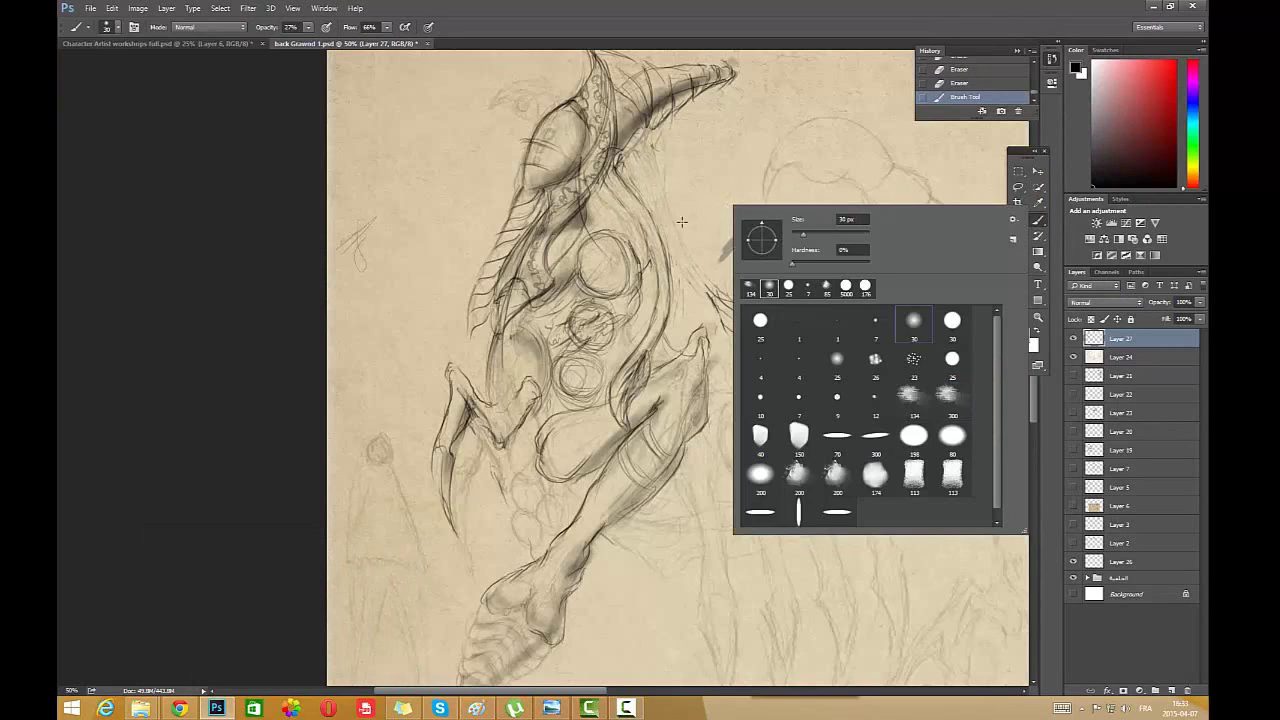
{"action": "left_click", "coordinate": [683, 221]}
- Switch to the 174 px brush preset at 30% opacity and step back in the history to remove the test dab
{"action": "right_click", "coordinate": [749, 222]}
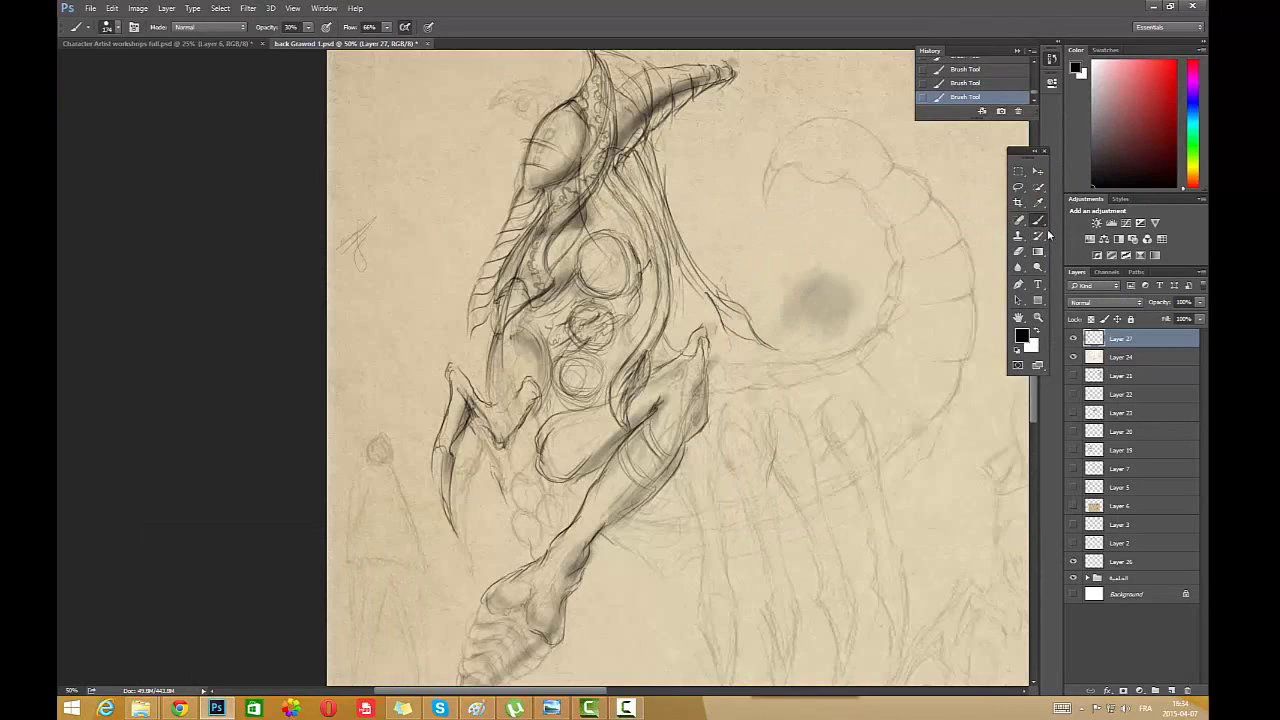
{"action": "left_click", "coordinate": [985, 71]}
{"action": "left_click_drag", "start_coordinate": [1034, 95], "coordinate": [1034, 91]}
{"action": "left_click", "coordinate": [985, 73]}
- Reduce the brush size and shade the chest above the upper round shape and the band along the torso's side
{"action": "right_click", "coordinate": [755, 193]}
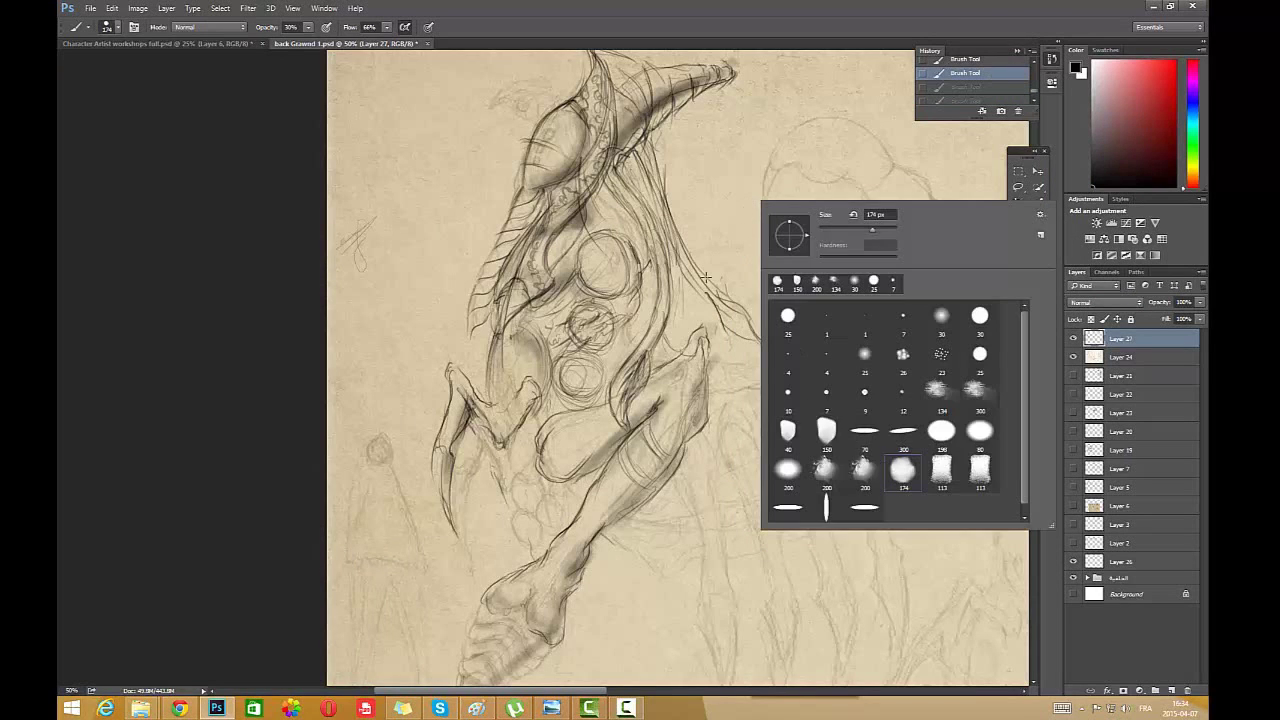
{"action": "left_click", "coordinate": [706, 277]}
{"action": "right_click", "coordinate": [777, 214]}
{"action": "left_click", "coordinate": [857, 248]}
{"action": "left_click", "coordinate": [593, 209]}
{"action": "mouse_move", "coordinate": [593, 209]}
{"action": "left_mouse_down"}
{"action": "mouse_move", "coordinate": [642, 252]}
{"action": "mouse_move", "coordinate": [597, 204]}
{"action": "mouse_move", "coordinate": [639, 239]}
{"action": "left_mouse_up"}
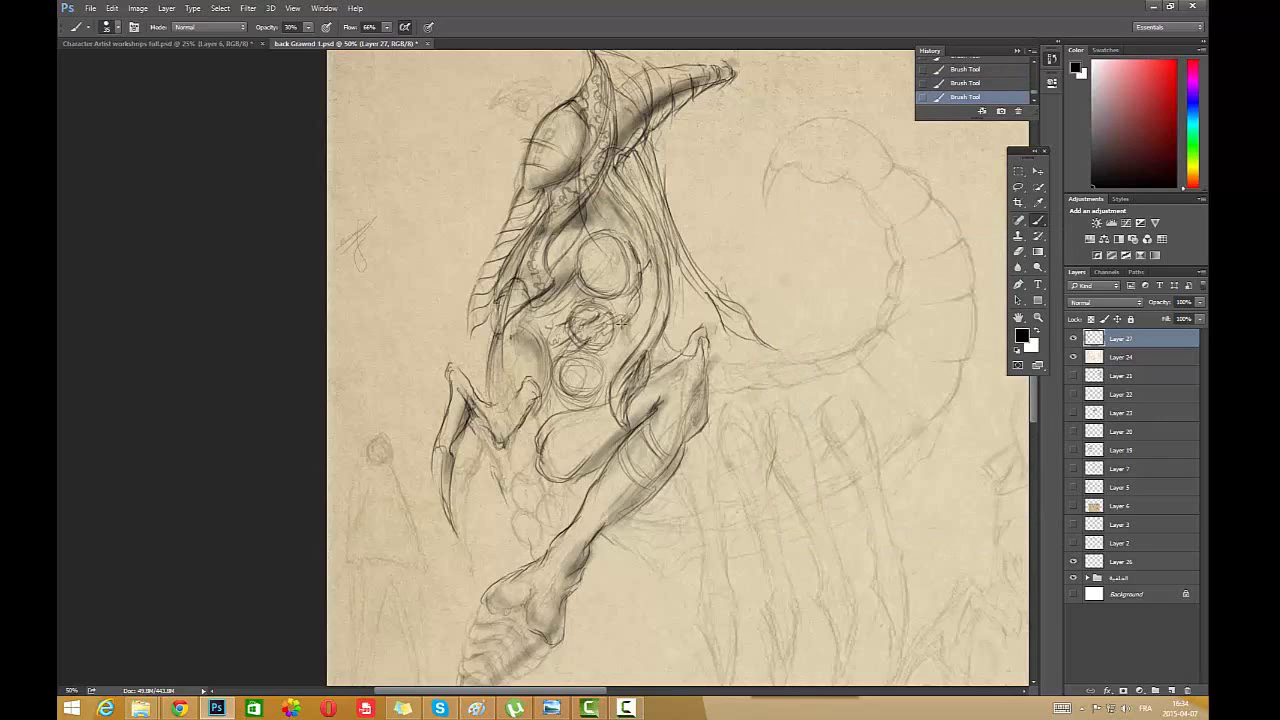
{"action": "mouse_move", "coordinate": [620, 322]}
{"action": "left_mouse_down"}
{"action": "mouse_move", "coordinate": [645, 300]}
{"action": "mouse_move", "coordinate": [640, 335]}
{"action": "mouse_move", "coordinate": [648, 270]}
{"action": "mouse_move", "coordinate": [647, 325]}
{"action": "mouse_move", "coordinate": [645, 309]}
{"action": "left_mouse_up"}
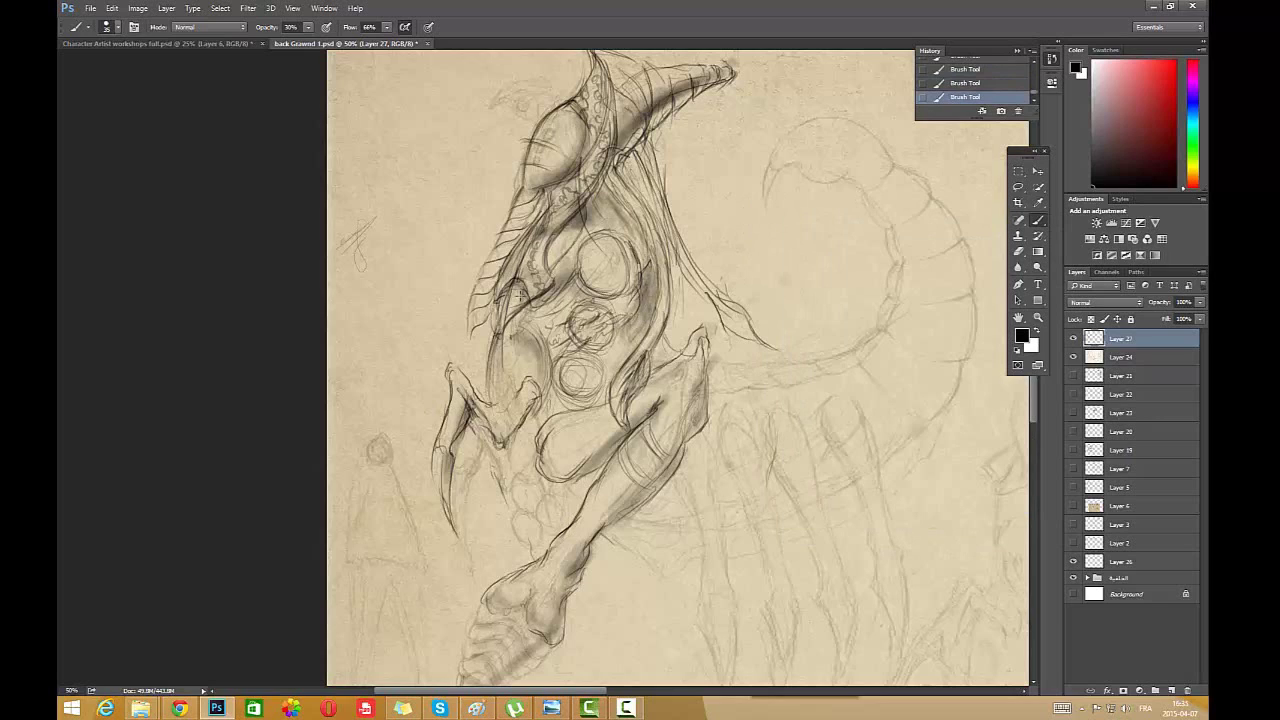
- Shade the small arm and its claw, the front limb's upper and lower segments, and the foot
{"action": "mouse_move", "coordinate": [518, 291]}
{"action": "left_mouse_down"}
{"action": "mouse_move", "coordinate": [498, 300]}
{"action": "mouse_move", "coordinate": [500, 330]}
{"action": "mouse_move", "coordinate": [546, 394]}
{"action": "mouse_move", "coordinate": [525, 376]}
{"action": "mouse_move", "coordinate": [512, 430]}
{"action": "mouse_move", "coordinate": [536, 392]}
{"action": "mouse_move", "coordinate": [498, 430]}
{"action": "mouse_move", "coordinate": [462, 396]}
{"action": "left_mouse_up"}
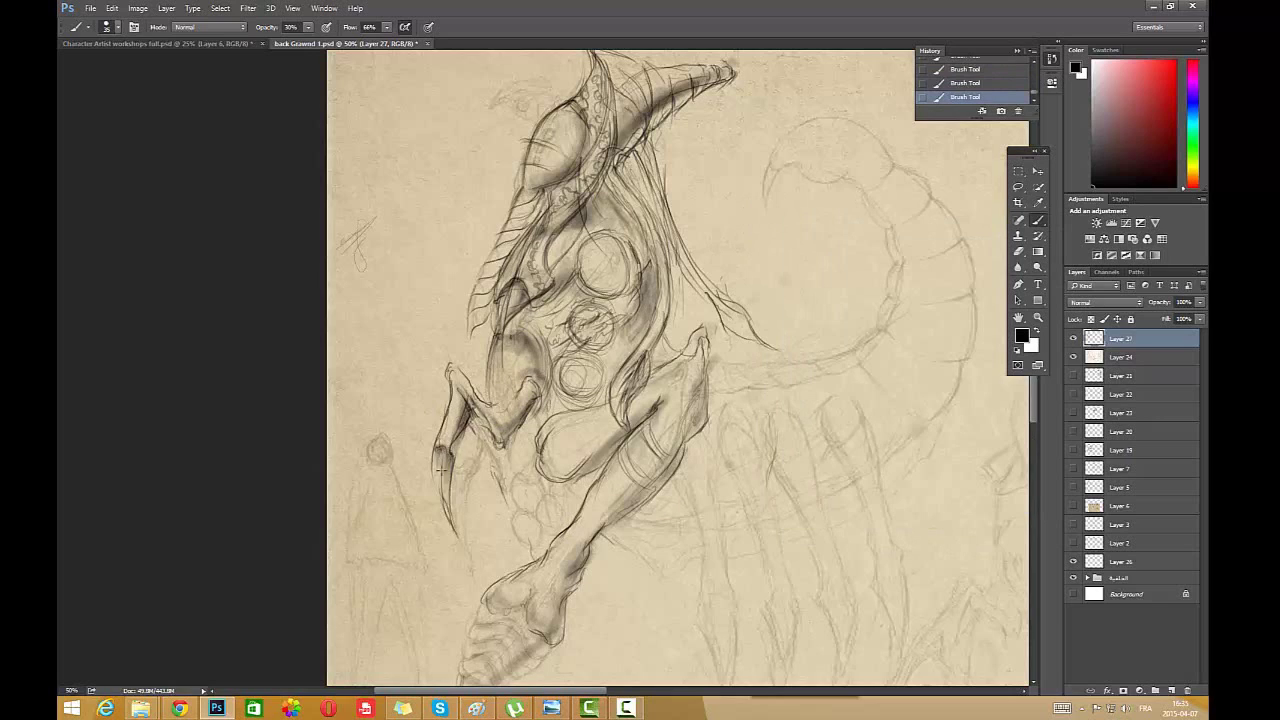
{"action": "left_click_drag", "start_coordinate": [447, 452], "coordinate": [452, 502]}
{"action": "mouse_move", "coordinate": [562, 473]}
{"action": "left_mouse_down"}
{"action": "mouse_move", "coordinate": [600, 428]}
{"action": "mouse_move", "coordinate": [545, 430]}
{"action": "mouse_move", "coordinate": [575, 455]}
{"action": "mouse_move", "coordinate": [547, 453]}
{"action": "mouse_move", "coordinate": [575, 455]}
{"action": "left_mouse_up"}
{"action": "mouse_move", "coordinate": [640, 486]}
{"action": "left_mouse_down"}
{"action": "mouse_move", "coordinate": [654, 492]}
{"action": "mouse_move", "coordinate": [612, 512]}
{"action": "mouse_move", "coordinate": [572, 558]}
{"action": "mouse_move", "coordinate": [581, 537]}
{"action": "left_mouse_up"}
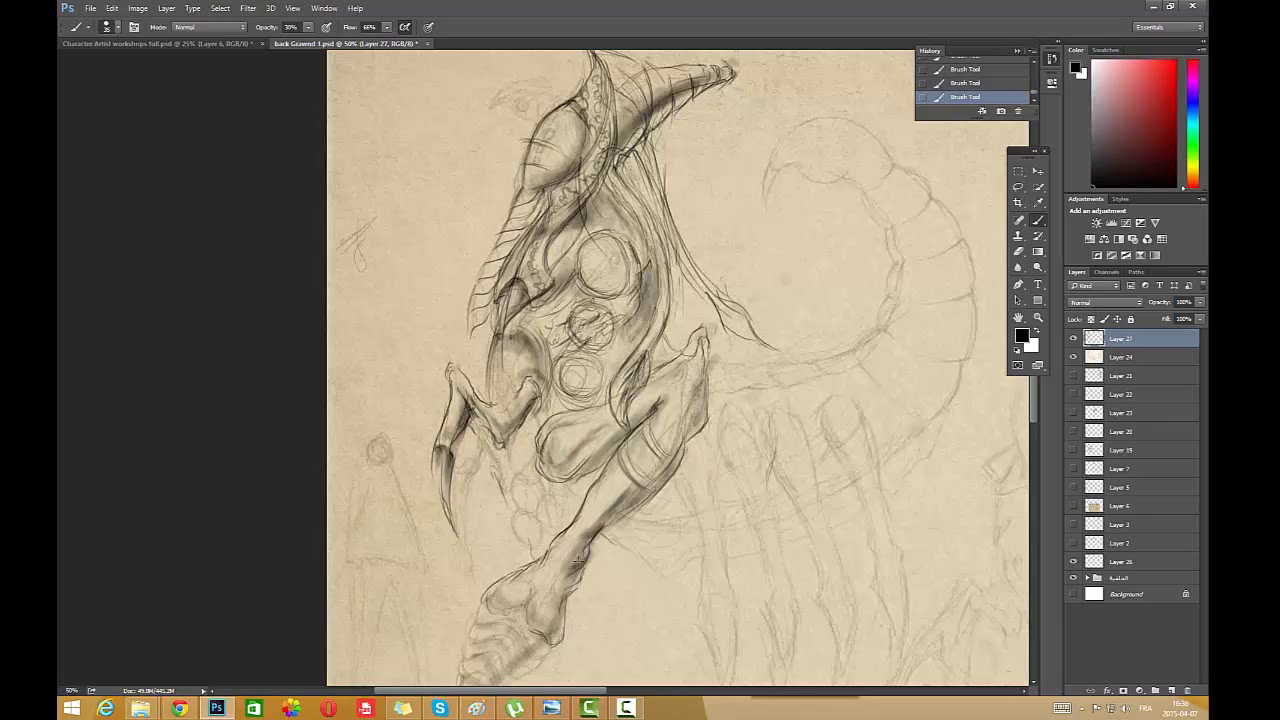
{"action": "left_click_drag", "start_coordinate": [536, 625], "coordinate": [520, 603]}
- Erase the dark hatching at the lower tip of the torso's side band, and redraw and shade it on Layer 27
{"action": "key", "text": "e"}
{"action": "left_click_drag", "start_coordinate": [640, 392], "coordinate": [635, 368]}
{"action": "left_click", "coordinate": [1117, 362]}
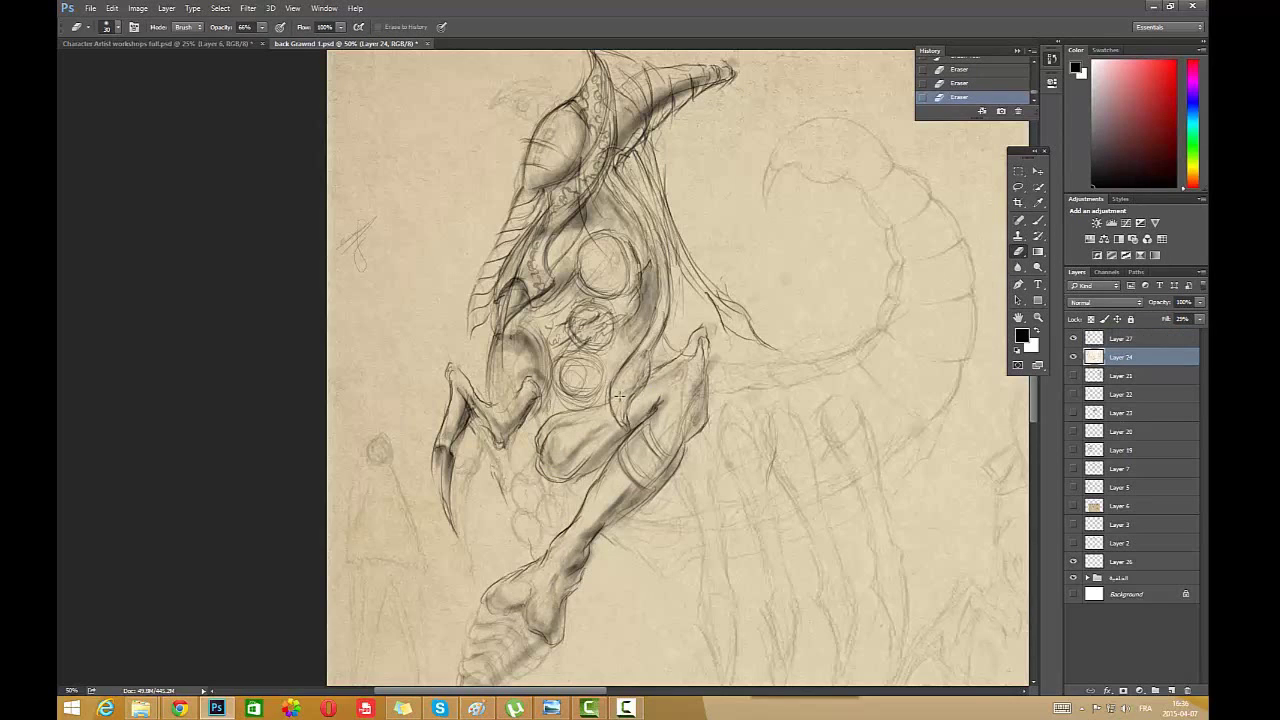
{"action": "key", "text": "alt+bracketright"}
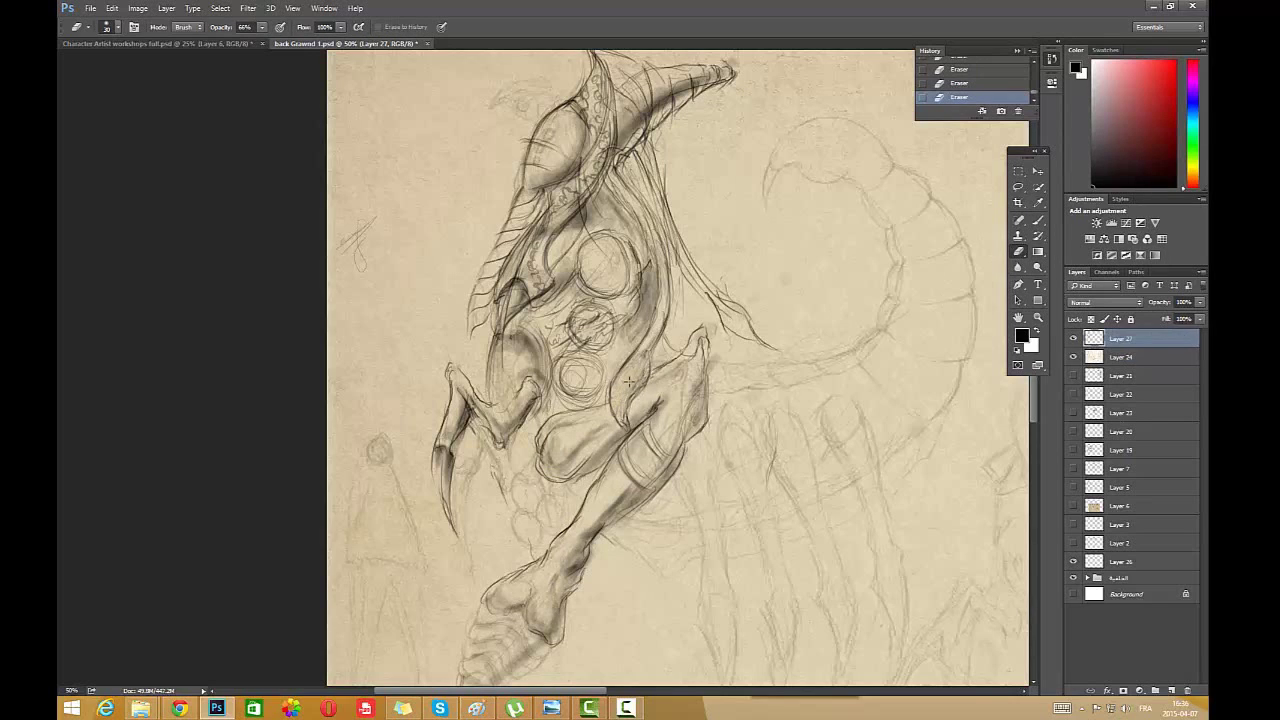
{"action": "left_click_drag", "start_coordinate": [646, 370], "coordinate": [632, 388]}
{"action": "key", "text": "b"}
{"action": "left_click_drag", "start_coordinate": [645, 366], "coordinate": [621, 421]}
{"action": "left_click_drag", "start_coordinate": [660, 323], "coordinate": [647, 345]}
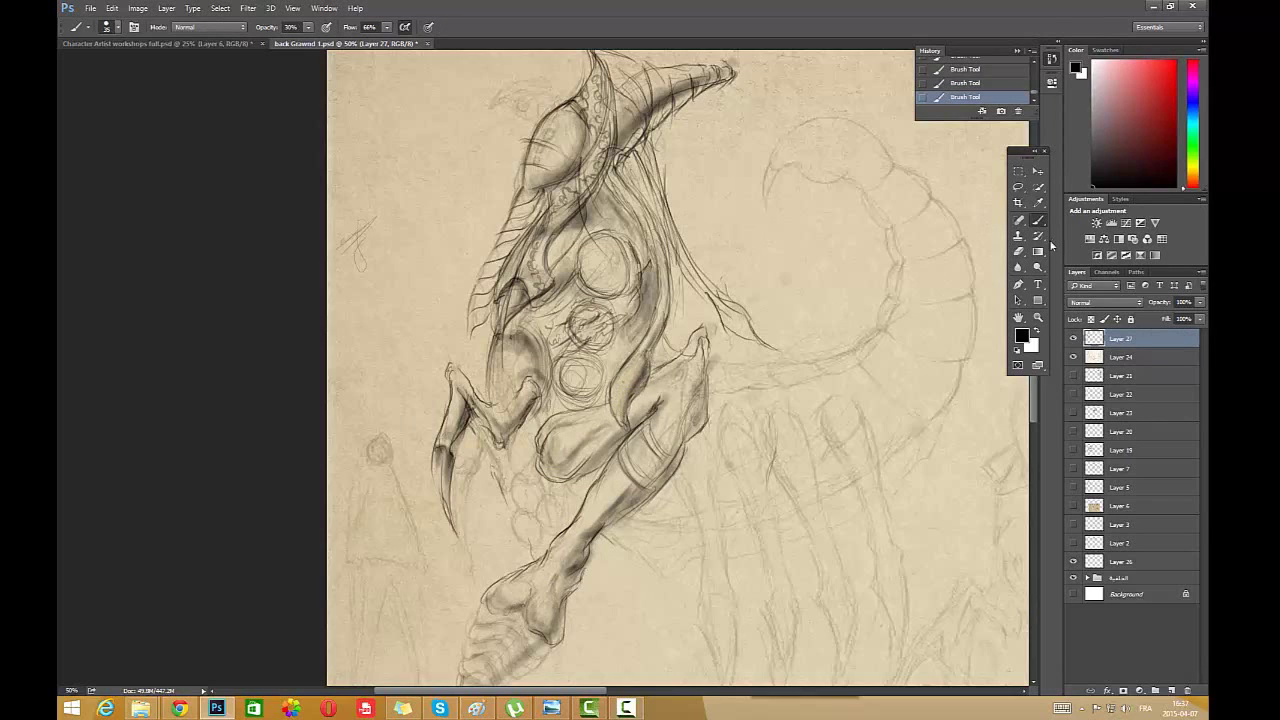
- Erase the upper ends of the strands below the horn and draw small bumps along its underside, choosing the 7 px brush
{"action": "key", "text": "e"}
{"action": "mouse_move", "coordinate": [668, 240]}
{"action": "left_mouse_down"}
{"action": "mouse_move", "coordinate": [636, 150]}
{"action": "mouse_move", "coordinate": [734, 76]}
{"action": "mouse_move", "coordinate": [645, 134]}
{"action": "left_mouse_up"}
{"action": "key", "text": "b"}
{"action": "mouse_move", "coordinate": [641, 136]}
{"action": "left_mouse_down"}
{"action": "mouse_move", "coordinate": [650, 128]}
{"action": "mouse_move", "coordinate": [641, 134]}
{"action": "mouse_move", "coordinate": [701, 177]}
{"action": "left_mouse_up"}
{"action": "right_click", "coordinate": [783, 187]}
{"action": "left_click", "coordinate": [933, 306]}
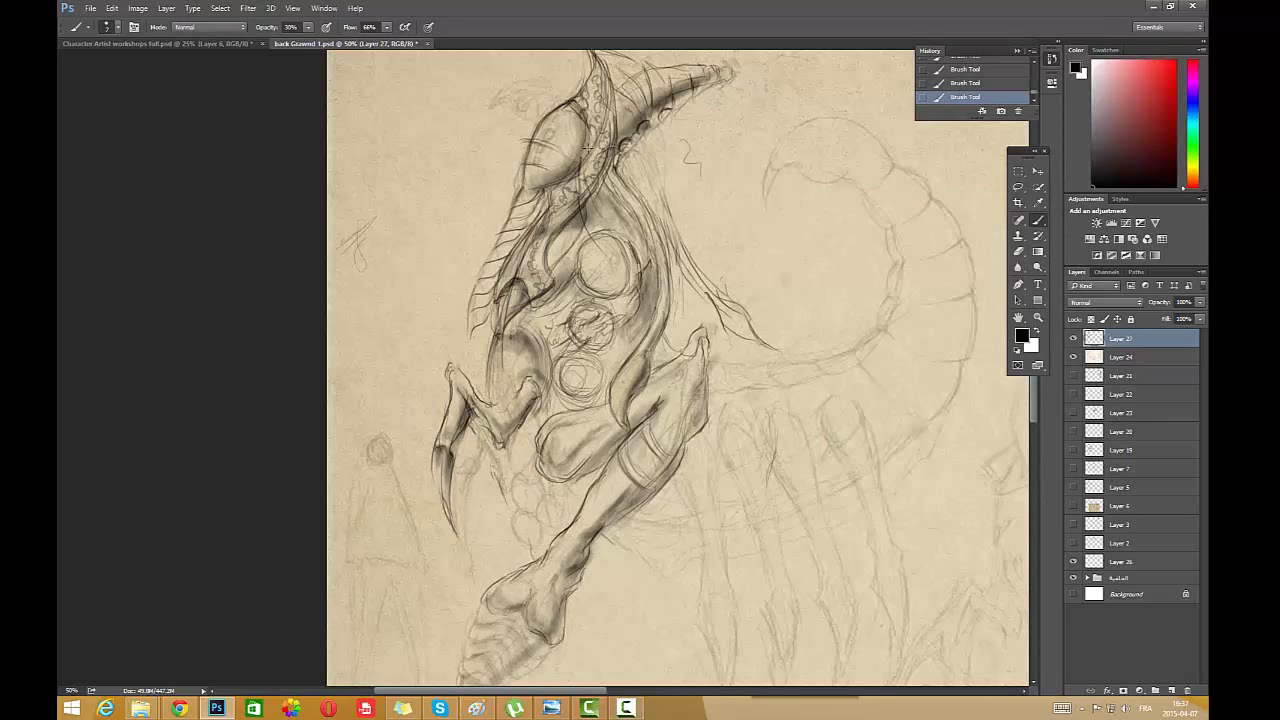
- Draw long strands with leaf-shaped tips hanging from the horn's underside, and darken the torso's rear contour beside them
{"action": "right_click", "coordinate": [650, 158]}
{"action": "left_click_drag", "start_coordinate": [641, 171], "coordinate": [693, 248]}
{"action": "left_click_drag", "start_coordinate": [656, 140], "coordinate": [712, 258]}
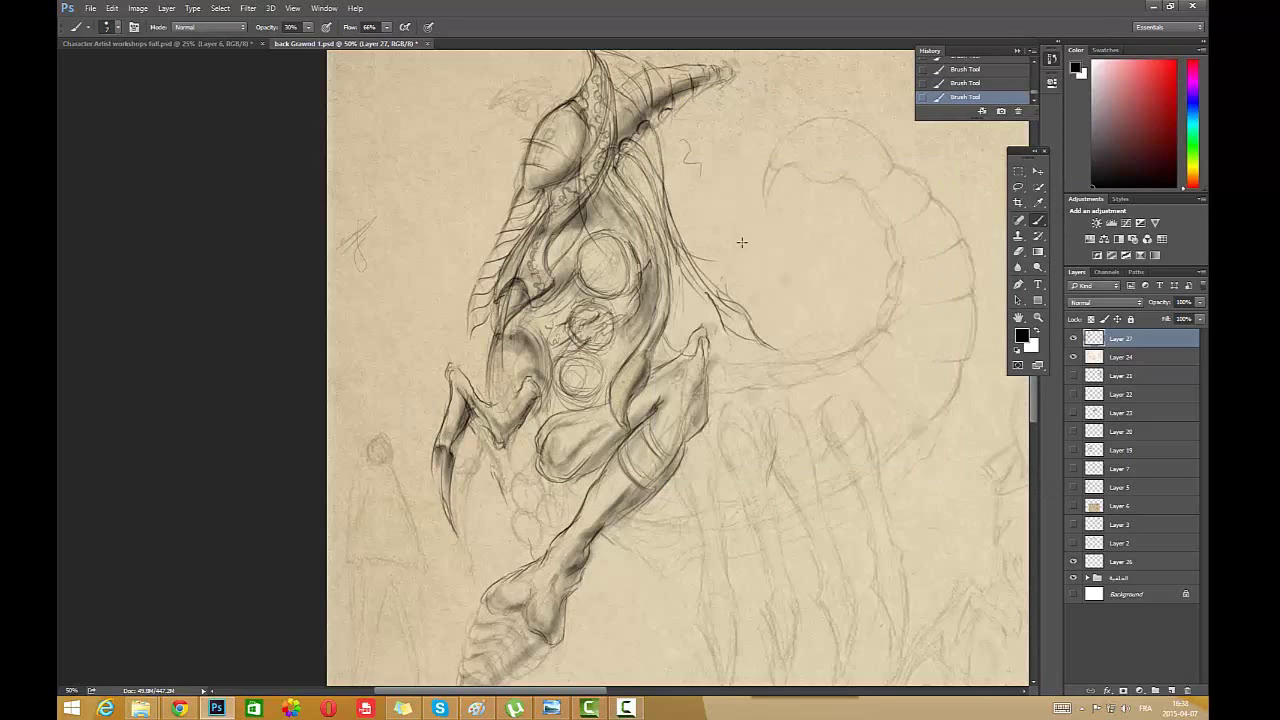
{"action": "mouse_move", "coordinate": [644, 131]}
{"action": "left_mouse_down"}
{"action": "mouse_move", "coordinate": [663, 226]}
{"action": "mouse_move", "coordinate": [660, 165]}
{"action": "mouse_move", "coordinate": [681, 238]}
{"action": "mouse_move", "coordinate": [740, 261]}
{"action": "left_mouse_up"}
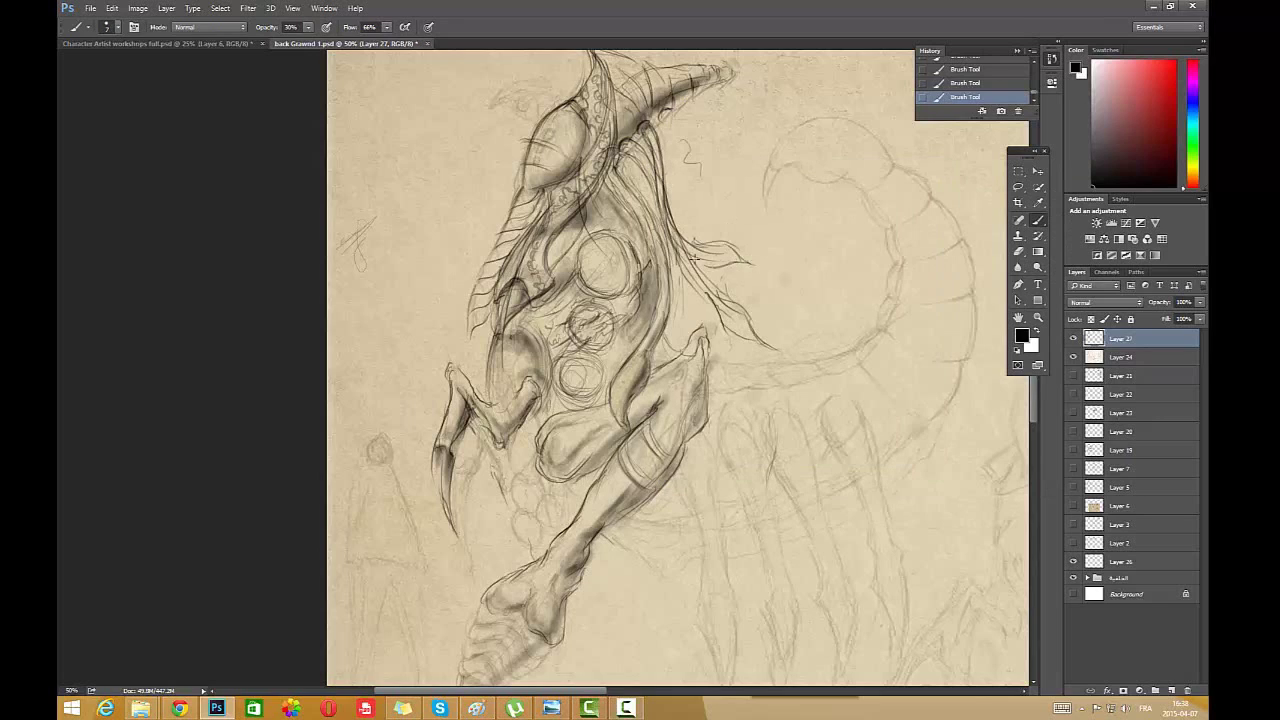
{"action": "mouse_move", "coordinate": [666, 122]}
{"action": "left_mouse_down"}
{"action": "mouse_move", "coordinate": [704, 224]}
{"action": "mouse_move", "coordinate": [679, 143]}
{"action": "left_mouse_up"}
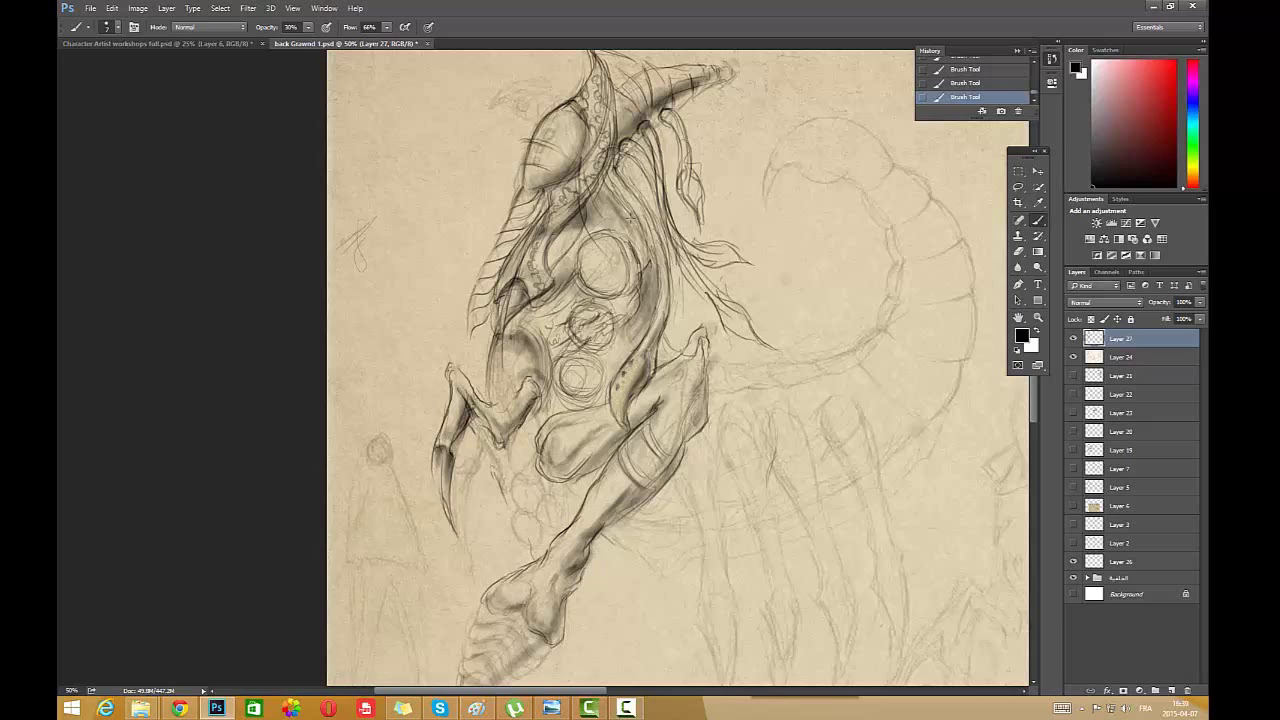
{"action": "left_click_drag", "start_coordinate": [614, 168], "coordinate": [662, 254]}
{"action": "left_click_drag", "start_coordinate": [648, 204], "coordinate": [660, 274]}
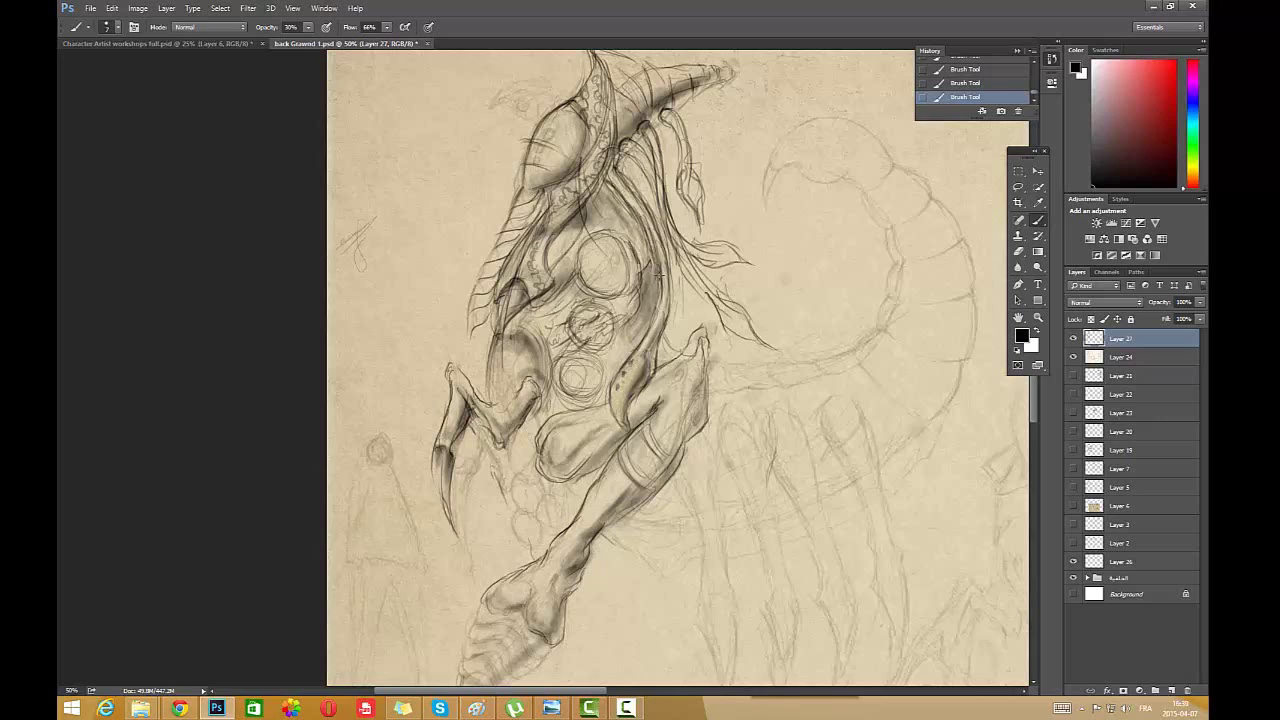
- Draw a small vulture-like head with an eye and hooked beak on a curved neck rising from the horn's tip
{"action": "key", "text": "space"}
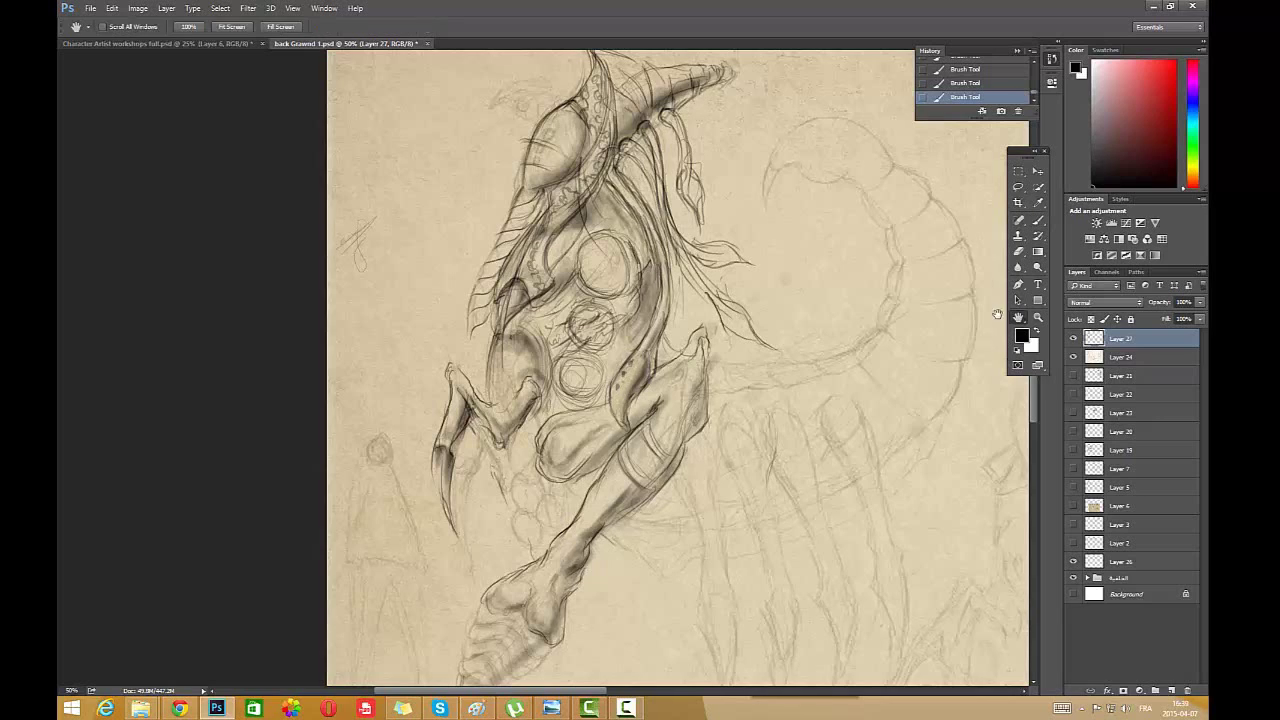
{"action": "left_click_drag", "start_coordinate": [584, 312], "coordinate": [604, 409]}
{"action": "mouse_move", "coordinate": [740, 166]}
{"action": "left_mouse_down"}
{"action": "mouse_move", "coordinate": [737, 186]}
{"action": "mouse_move", "coordinate": [752, 135]}
{"action": "mouse_move", "coordinate": [738, 90]}
{"action": "mouse_move", "coordinate": [754, 89]}
{"action": "left_mouse_up"}
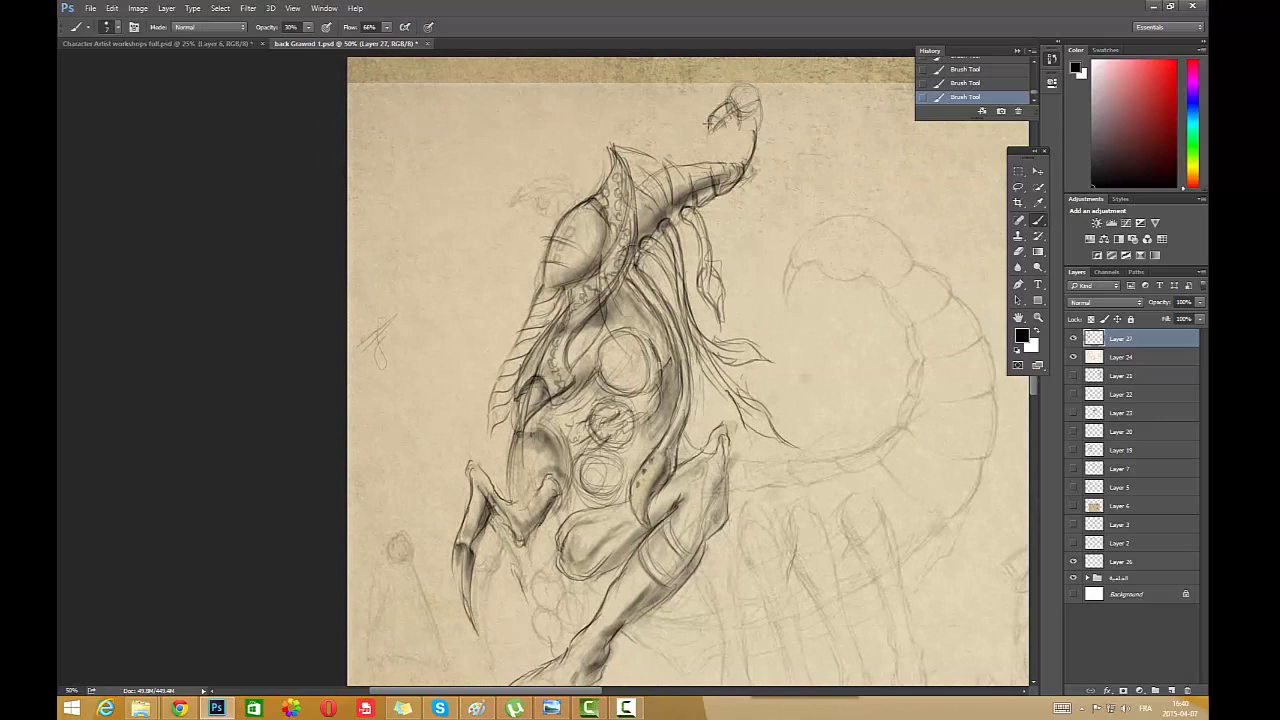
{"action": "left_click_drag", "start_coordinate": [722, 141], "coordinate": [668, 162]}
{"action": "left_click_drag", "start_coordinate": [770, 98], "coordinate": [750, 172]}
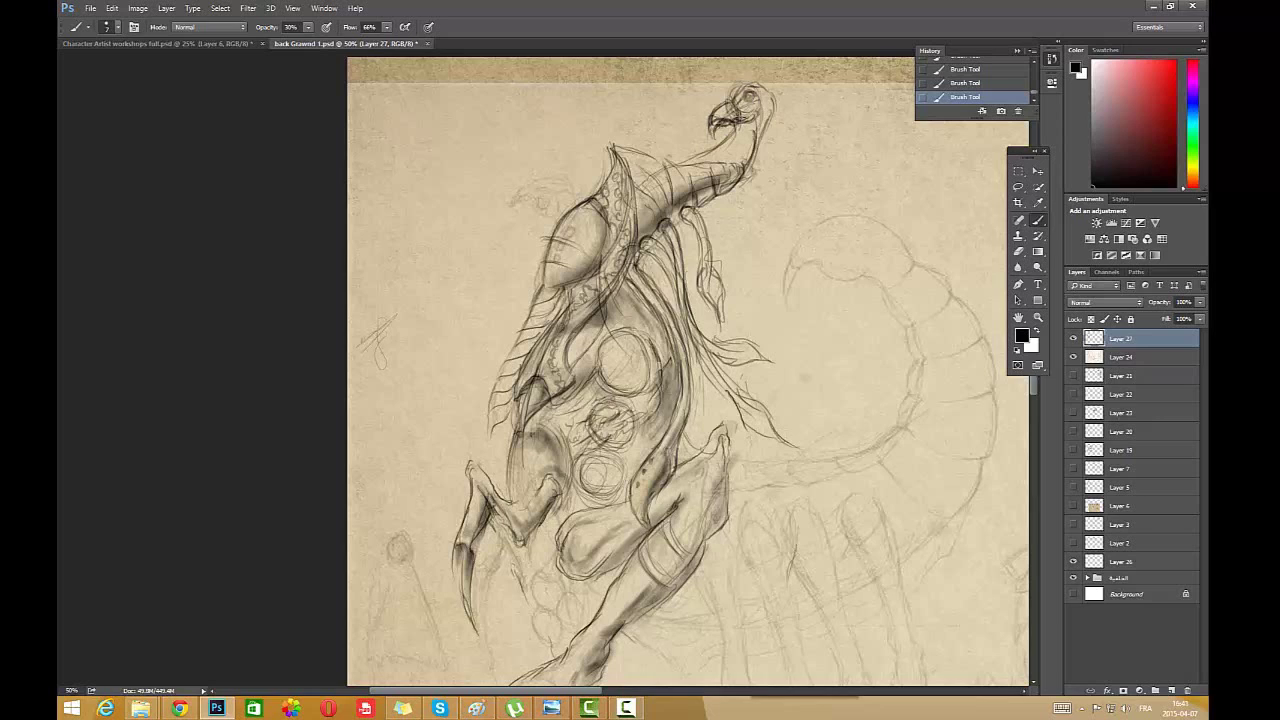
- Erase the rough lines around the beak and neck, and redraw the bird's head with a thicker neck blending into the horn
{"action": "key", "text": "e"}
{"action": "mouse_move", "coordinate": [728, 124]}
{"action": "left_mouse_down"}
{"action": "mouse_move", "coordinate": [746, 94]}
{"action": "mouse_move", "coordinate": [758, 140]}
{"action": "mouse_move", "coordinate": [706, 170]}
{"action": "mouse_move", "coordinate": [740, 139]}
{"action": "mouse_move", "coordinate": [708, 180]}
{"action": "mouse_move", "coordinate": [709, 138]}
{"action": "mouse_move", "coordinate": [756, 100]}
{"action": "mouse_move", "coordinate": [757, 161]}
{"action": "left_mouse_up"}
{"action": "key", "text": "b"}
{"action": "mouse_move", "coordinate": [772, 90]}
{"action": "left_mouse_down"}
{"action": "mouse_move", "coordinate": [764, 146]}
{"action": "mouse_move", "coordinate": [728, 112]}
{"action": "mouse_move", "coordinate": [716, 120]}
{"action": "mouse_move", "coordinate": [752, 86]}
{"action": "mouse_move", "coordinate": [776, 104]}
{"action": "left_mouse_up"}
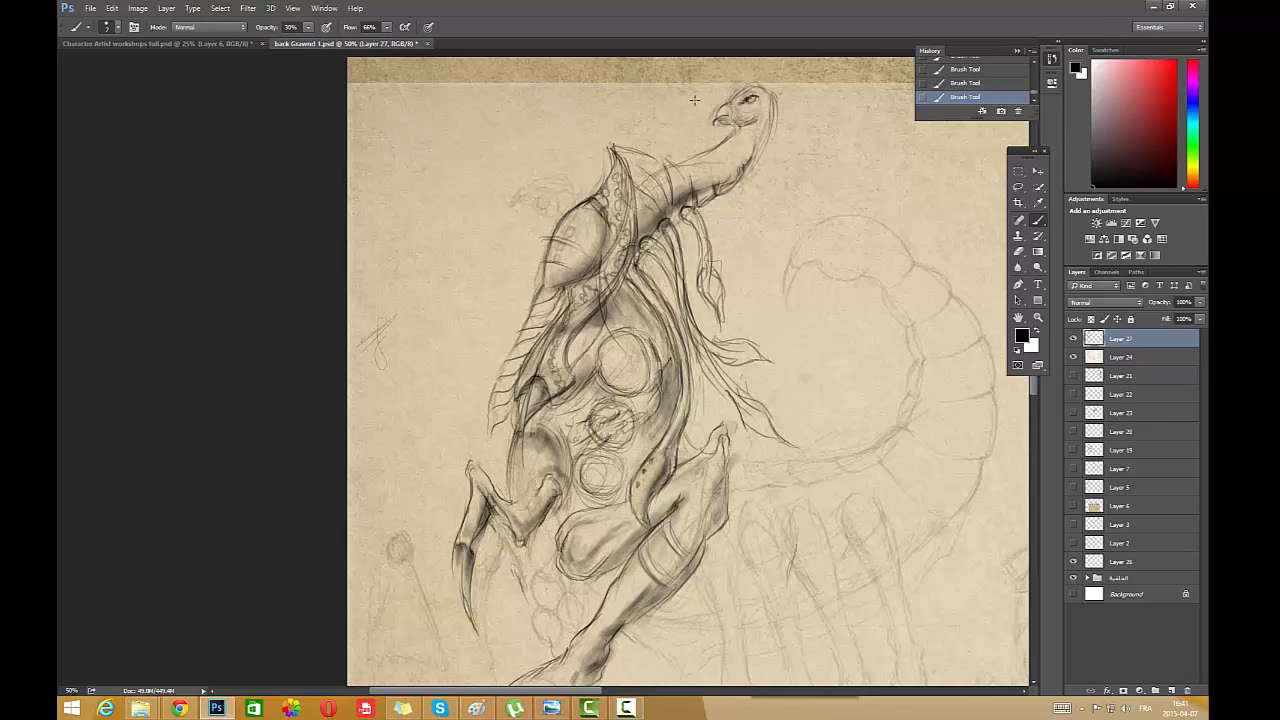
{"action": "mouse_move", "coordinate": [726, 104]}
{"action": "left_mouse_down"}
{"action": "mouse_move", "coordinate": [711, 147]}
{"action": "mouse_move", "coordinate": [658, 154]}
{"action": "left_mouse_up"}
{"action": "mouse_move", "coordinate": [773, 106]}
{"action": "left_mouse_down"}
{"action": "mouse_move", "coordinate": [621, 215]}
{"action": "mouse_move", "coordinate": [706, 208]}
{"action": "left_mouse_up"}
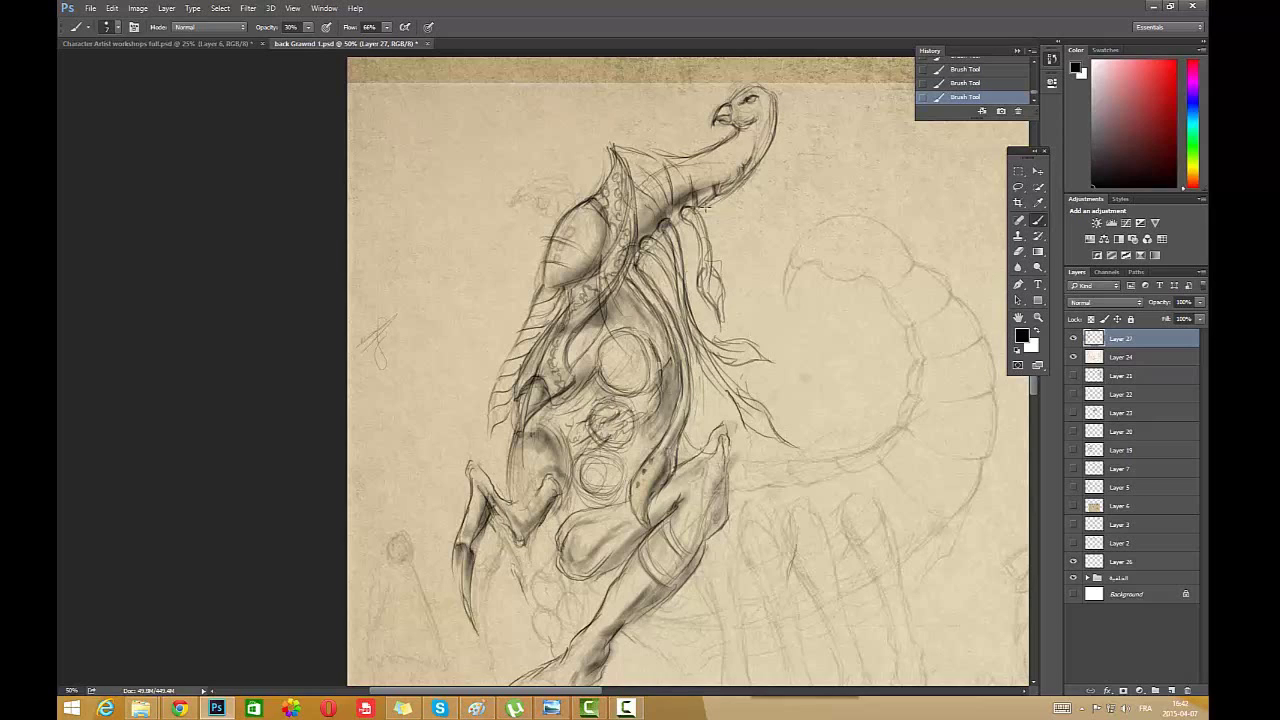
- Draw overlapping scales from the bird's neck down to the horn's base, and darken the horn's underside
{"action": "mouse_move", "coordinate": [738, 138]}
{"action": "left_mouse_down"}
{"action": "mouse_move", "coordinate": [721, 170]}
{"action": "mouse_move", "coordinate": [753, 128]}
{"action": "mouse_move", "coordinate": [744, 148]}
{"action": "mouse_move", "coordinate": [769, 143]}
{"action": "mouse_move", "coordinate": [745, 140]}
{"action": "mouse_move", "coordinate": [757, 130]}
{"action": "mouse_move", "coordinate": [725, 156]}
{"action": "mouse_move", "coordinate": [722, 172]}
{"action": "mouse_move", "coordinate": [734, 170]}
{"action": "mouse_move", "coordinate": [704, 167]}
{"action": "mouse_move", "coordinate": [772, 114]}
{"action": "left_mouse_up"}
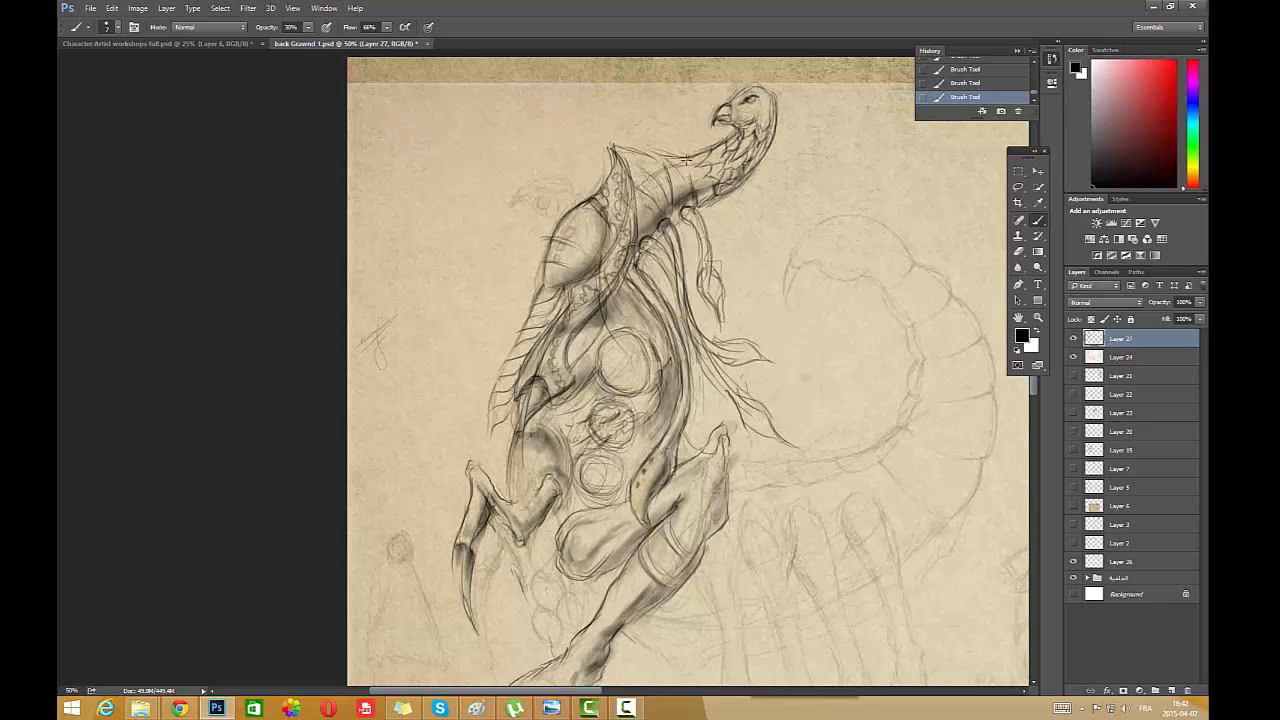
{"action": "left_click_drag", "start_coordinate": [686, 158], "coordinate": [696, 200]}
{"action": "left_click_drag", "start_coordinate": [569, 294], "coordinate": [552, 338]}
{"action": "mouse_move", "coordinate": [604, 194]}
{"action": "left_mouse_down"}
{"action": "mouse_move", "coordinate": [599, 214]}
{"action": "mouse_move", "coordinate": [563, 221]}
{"action": "left_mouse_up"}
{"action": "mouse_move", "coordinate": [612, 149]}
{"action": "left_mouse_down"}
{"action": "mouse_move", "coordinate": [604, 185]}
{"action": "mouse_move", "coordinate": [658, 172]}
{"action": "mouse_move", "coordinate": [692, 210]}
{"action": "mouse_move", "coordinate": [650, 214]}
{"action": "mouse_move", "coordinate": [658, 182]}
{"action": "left_mouse_up"}
{"action": "mouse_move", "coordinate": [706, 198]}
{"action": "left_mouse_down"}
{"action": "mouse_move", "coordinate": [726, 218]}
{"action": "mouse_move", "coordinate": [740, 202]}
{"action": "left_mouse_up"}
{"action": "mouse_move", "coordinate": [702, 190]}
{"action": "left_mouse_down"}
{"action": "mouse_move", "coordinate": [685, 242]}
{"action": "mouse_move", "coordinate": [646, 260]}
{"action": "left_mouse_up"}
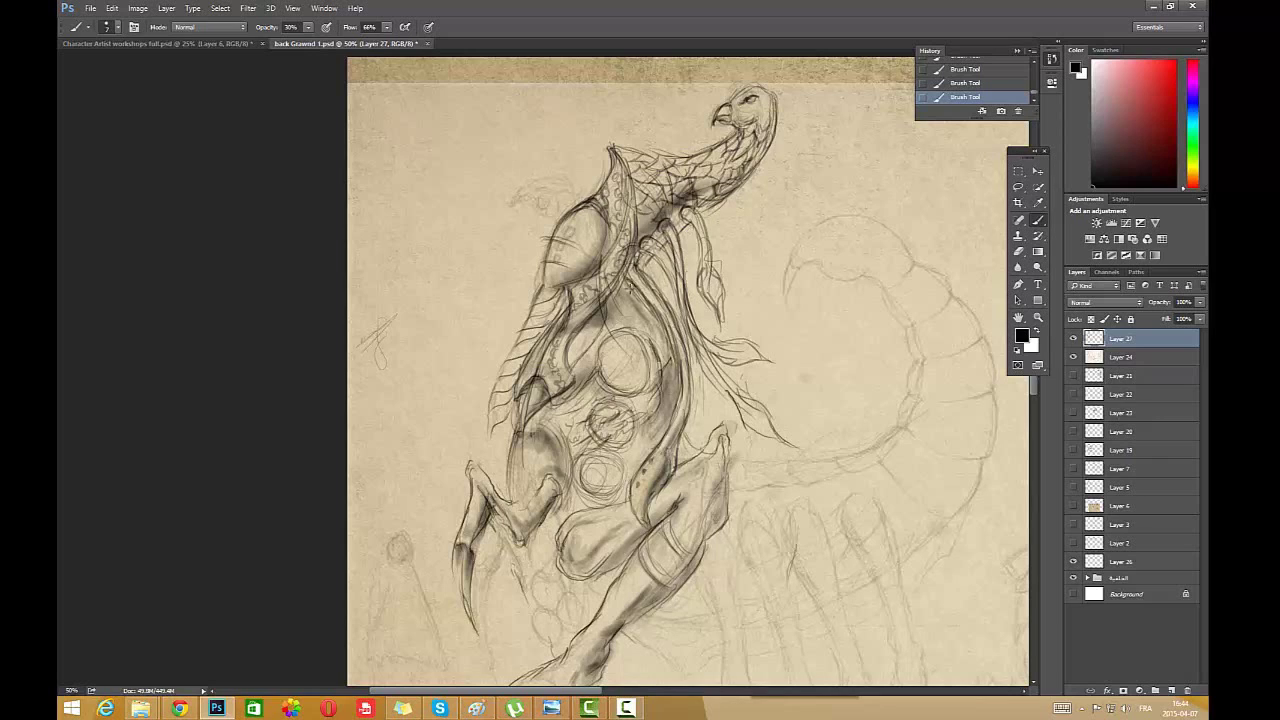
- Darken the inner edge of the oval shoulder shell and soften the patterned band beside it, first with a larger and then a smaller eraser
{"action": "mouse_move", "coordinate": [604, 206]}
{"action": "left_mouse_down"}
{"action": "mouse_move", "coordinate": [612, 270]}
{"action": "mouse_move", "coordinate": [594, 250]}
{"action": "mouse_move", "coordinate": [606, 274]}
{"action": "left_mouse_up"}
{"action": "mouse_move", "coordinate": [618, 230]}
{"action": "left_mouse_down"}
{"action": "mouse_move", "coordinate": [568, 292]}
{"action": "mouse_move", "coordinate": [574, 264]}
{"action": "left_mouse_up"}
{"action": "key", "text": "e"}
{"action": "left_click_drag", "start_coordinate": [566, 274], "coordinate": [578, 260]}
{"action": "right_click", "coordinate": [717, 185]}
{"action": "left_click_drag", "start_coordinate": [806, 212], "coordinate": [826, 212]}
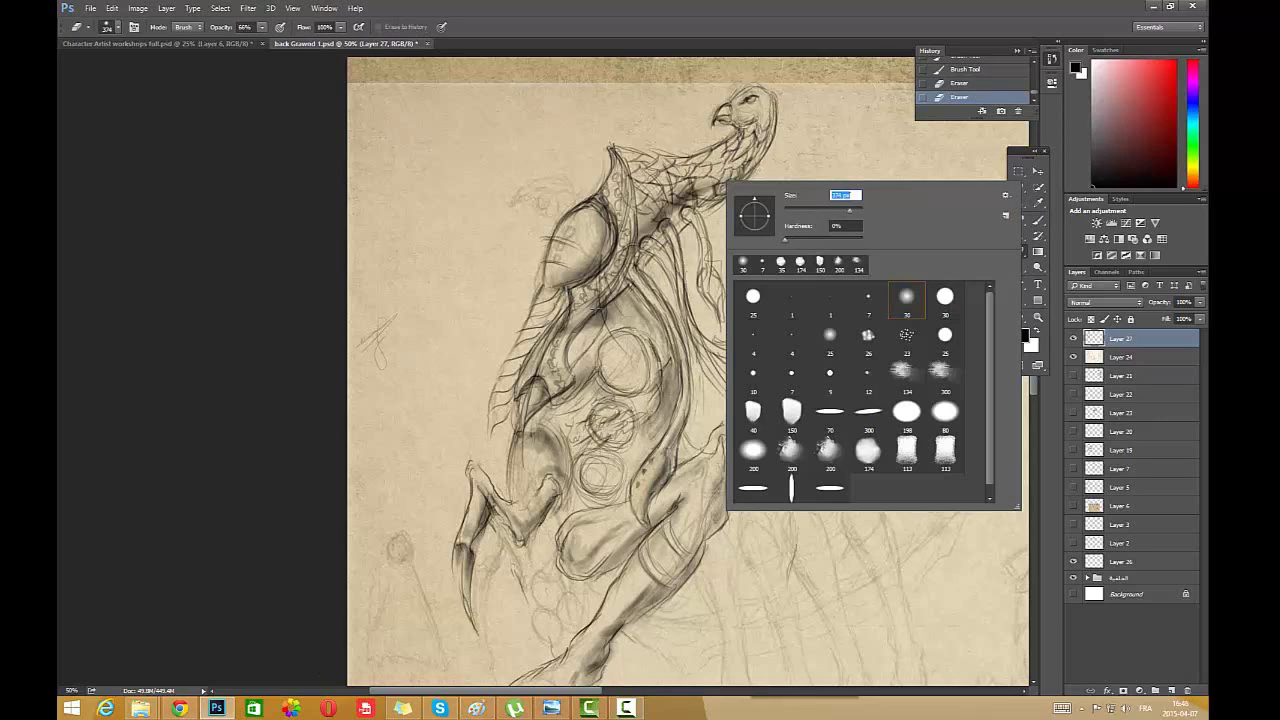
{"action": "mouse_move", "coordinate": [599, 308]}
{"action": "left_mouse_down"}
{"action": "mouse_move", "coordinate": [597, 210]}
{"action": "mouse_move", "coordinate": [622, 248]}
{"action": "left_mouse_up"}
{"action": "right_click", "coordinate": [604, 200]}
{"action": "left_click_drag", "start_coordinate": [735, 228], "coordinate": [705, 228]}
{"action": "left_click", "coordinate": [597, 206]}
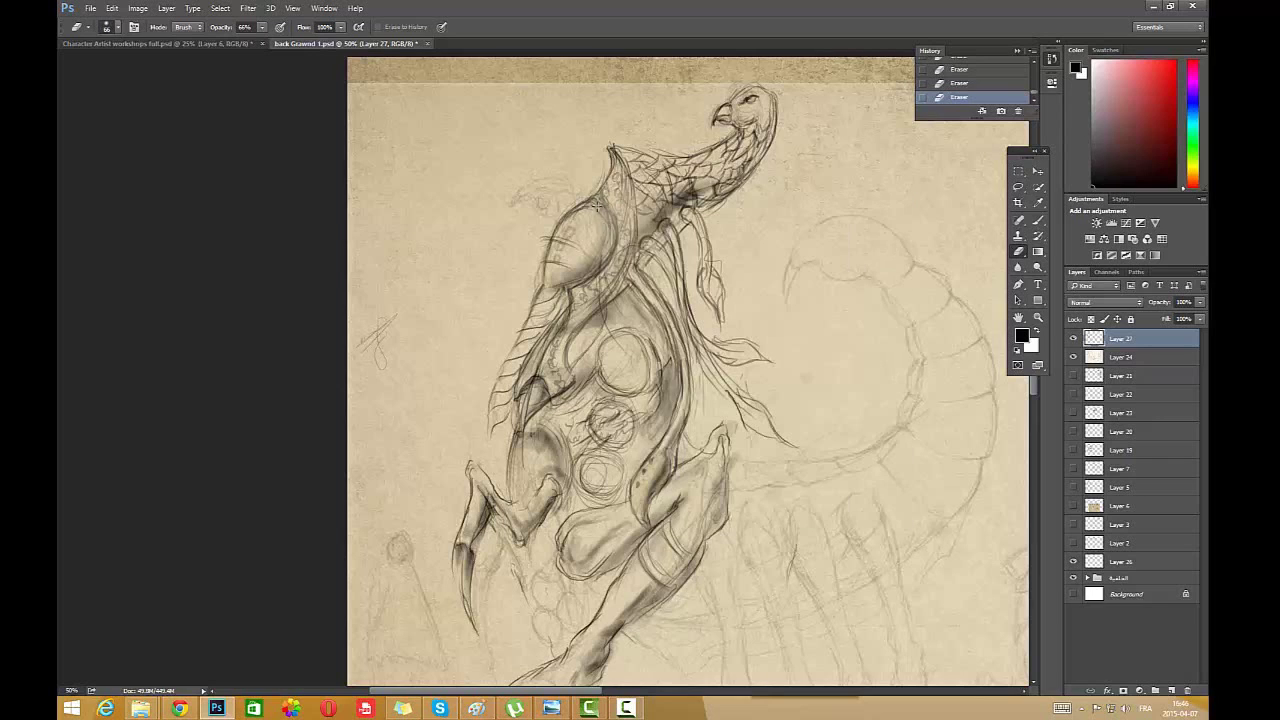
- Fade the old markings of the side band from its pointed top to its lower tip, along with stray lines around the shell
{"action": "left_click_drag", "start_coordinate": [604, 210], "coordinate": [612, 256]}
{"action": "left_click_drag", "start_coordinate": [592, 318], "coordinate": [574, 340]}
{"action": "left_click_drag", "start_coordinate": [546, 390], "coordinate": [534, 414]}
{"action": "left_click_drag", "start_coordinate": [563, 334], "coordinate": [576, 304]}
{"action": "left_click_drag", "start_coordinate": [574, 282], "coordinate": [604, 262]}
{"action": "mouse_move", "coordinate": [613, 160]}
{"action": "left_mouse_down"}
{"action": "mouse_move", "coordinate": [616, 142]}
{"action": "mouse_move", "coordinate": [624, 171]}
{"action": "mouse_move", "coordinate": [592, 206]}
{"action": "mouse_move", "coordinate": [606, 252]}
{"action": "mouse_move", "coordinate": [584, 286]}
{"action": "mouse_move", "coordinate": [542, 280]}
{"action": "left_mouse_up"}
- Redraw the side band's contours and its bumpy dotted texture down to the lower tip, and reinforce the top of the bird's head
{"action": "left_click", "coordinate": [1037, 220]}
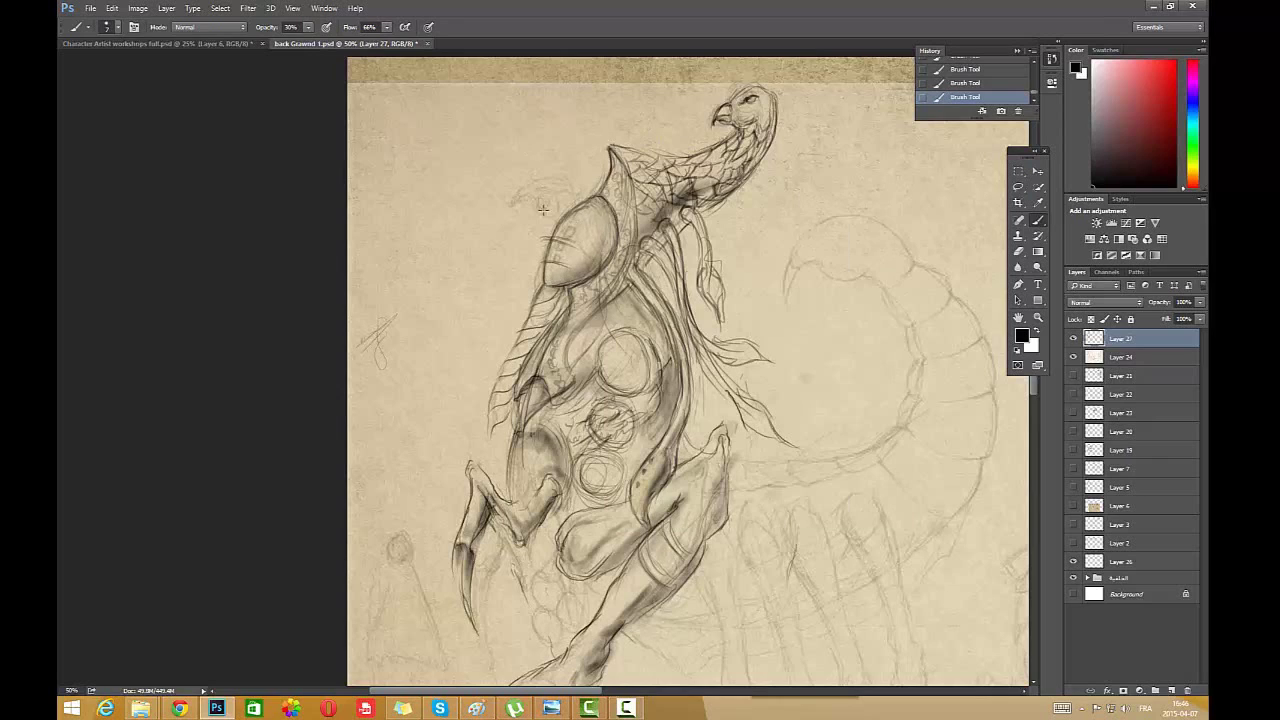
{"action": "left_click_drag", "start_coordinate": [616, 161], "coordinate": [619, 267]}
{"action": "mouse_move", "coordinate": [633, 195]}
{"action": "left_mouse_down"}
{"action": "mouse_move", "coordinate": [632, 252]}
{"action": "mouse_move", "coordinate": [566, 388]}
{"action": "mouse_move", "coordinate": [526, 386]}
{"action": "left_mouse_up"}
{"action": "mouse_move", "coordinate": [630, 291]}
{"action": "left_mouse_down"}
{"action": "mouse_move", "coordinate": [606, 316]}
{"action": "mouse_move", "coordinate": [630, 312]}
{"action": "mouse_move", "coordinate": [663, 332]}
{"action": "left_mouse_up"}
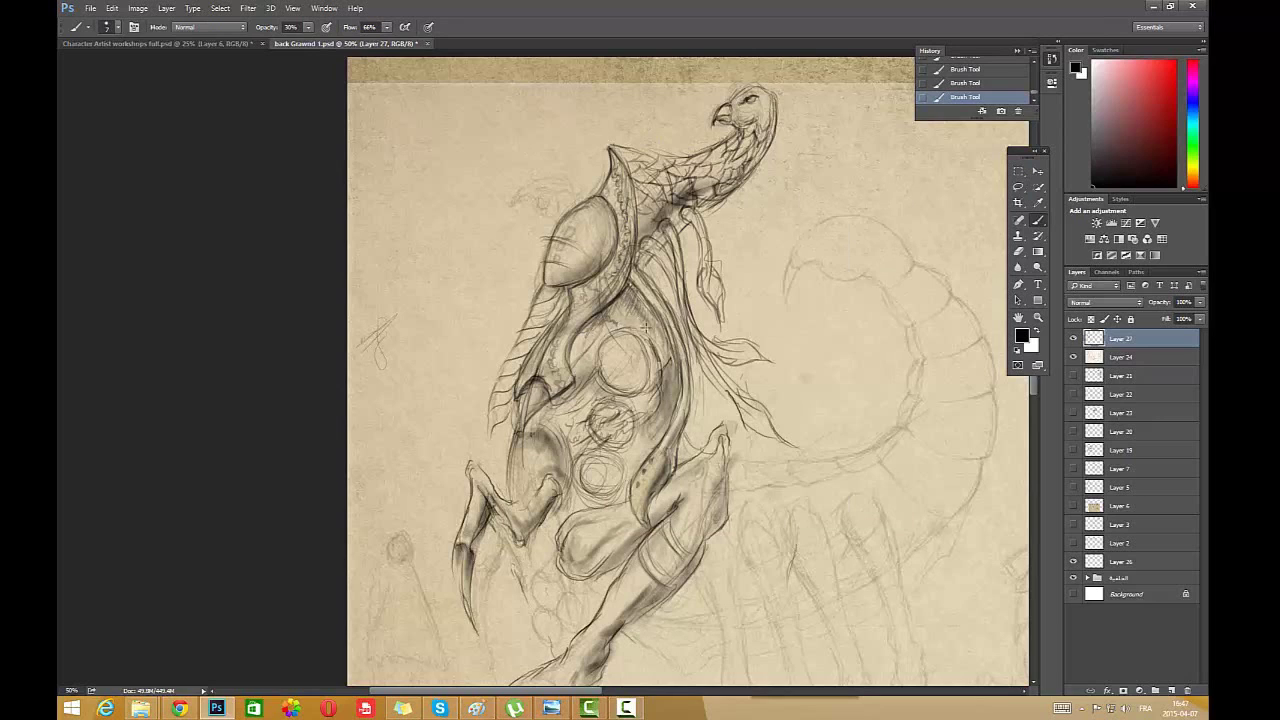
{"action": "left_click_drag", "start_coordinate": [566, 333], "coordinate": [564, 381]}
{"action": "left_click_drag", "start_coordinate": [730, 100], "coordinate": [753, 88]}
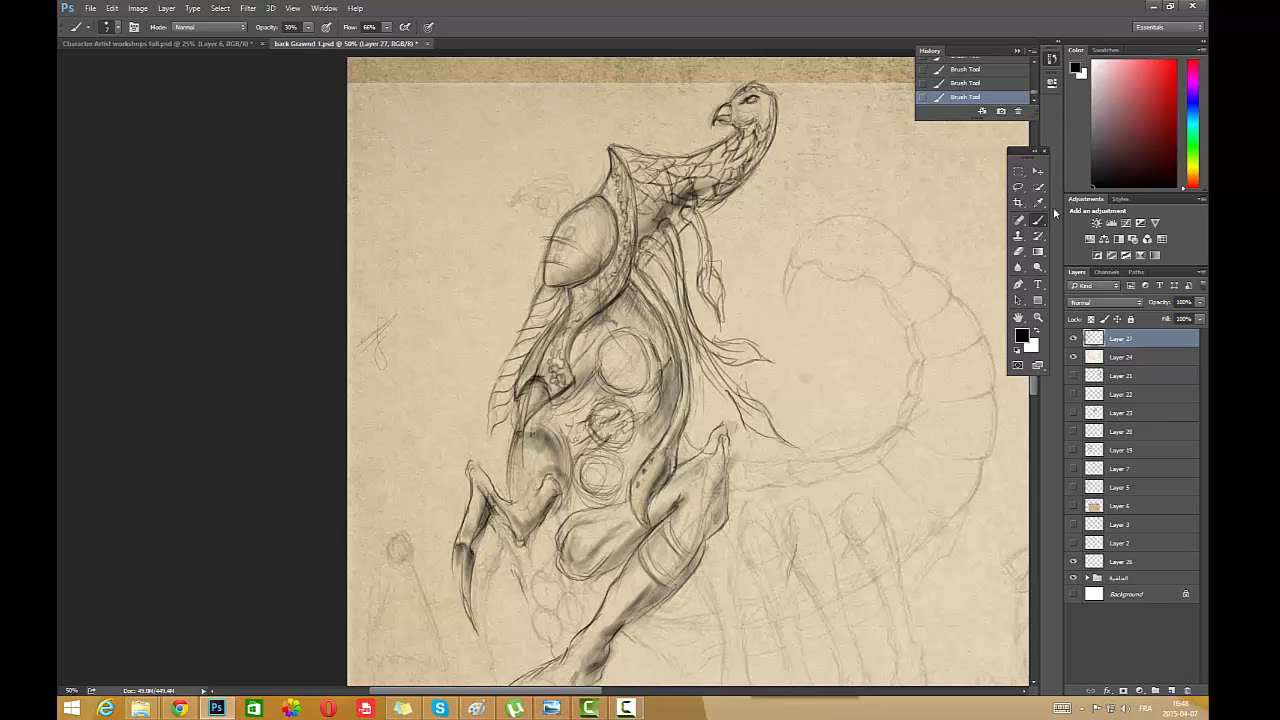
- Erase the first hanging strand's leaf tip, and redraw the two upper strands with dark-shaded, pod-like tips
{"action": "left_click", "coordinate": [1018, 252]}
{"action": "mouse_move", "coordinate": [712, 266]}
{"action": "left_mouse_down"}
{"action": "mouse_move", "coordinate": [714, 286]}
{"action": "mouse_move", "coordinate": [694, 236]}
{"action": "mouse_move", "coordinate": [717, 322]}
{"action": "left_mouse_up"}
{"action": "left_click", "coordinate": [1038, 220]}
{"action": "left_click_drag", "start_coordinate": [700, 210], "coordinate": [723, 321]}
{"action": "left_click_drag", "start_coordinate": [704, 276], "coordinate": [716, 314]}
{"action": "mouse_move", "coordinate": [753, 355]}
{"action": "left_mouse_down"}
{"action": "mouse_move", "coordinate": [740, 341]}
{"action": "mouse_move", "coordinate": [750, 352]}
{"action": "mouse_move", "coordinate": [732, 346]}
{"action": "mouse_move", "coordinate": [728, 364]}
{"action": "mouse_move", "coordinate": [708, 354]}
{"action": "mouse_move", "coordinate": [740, 340]}
{"action": "mouse_move", "coordinate": [719, 373]}
{"action": "left_mouse_up"}
{"action": "mouse_move", "coordinate": [705, 276]}
{"action": "left_mouse_down"}
{"action": "mouse_move", "coordinate": [712, 308]}
{"action": "mouse_move", "coordinate": [723, 281]}
{"action": "mouse_move", "coordinate": [713, 261]}
{"action": "mouse_move", "coordinate": [662, 290]}
{"action": "mouse_move", "coordinate": [656, 244]}
{"action": "mouse_move", "coordinate": [640, 326]}
{"action": "mouse_move", "coordinate": [646, 290]}
{"action": "mouse_move", "coordinate": [680, 340]}
{"action": "mouse_move", "coordinate": [645, 272]}
{"action": "mouse_move", "coordinate": [676, 350]}
{"action": "mouse_move", "coordinate": [628, 288]}
{"action": "mouse_move", "coordinate": [672, 357]}
{"action": "left_mouse_up"}
{"action": "left_click", "coordinate": [1019, 251]}
{"action": "left_click", "coordinate": [1038, 220]}
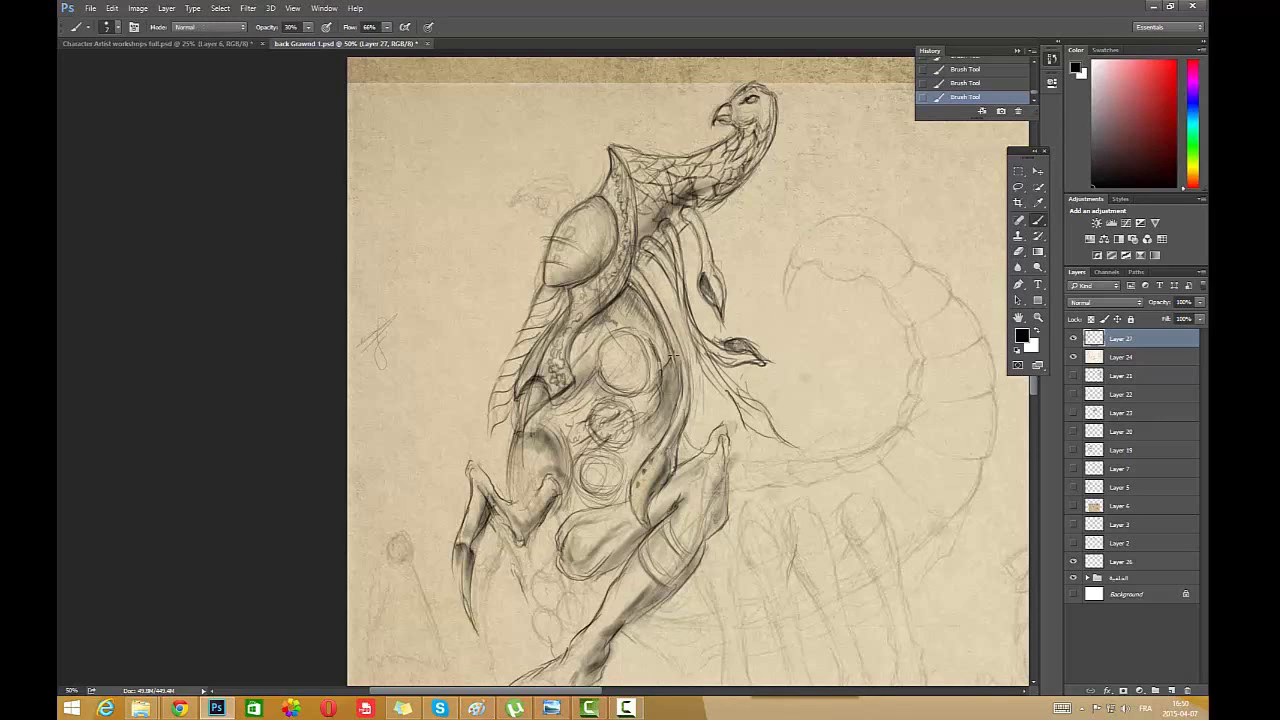
- Try to reposition the faint rough drawing on Layer 24 behind the creature
{"action": "left_click", "coordinate": [1038, 317]}
{"action": "left_click", "coordinate": [650, 472], "text": "alt"}
{"action": "key", "text": "alt+space"}
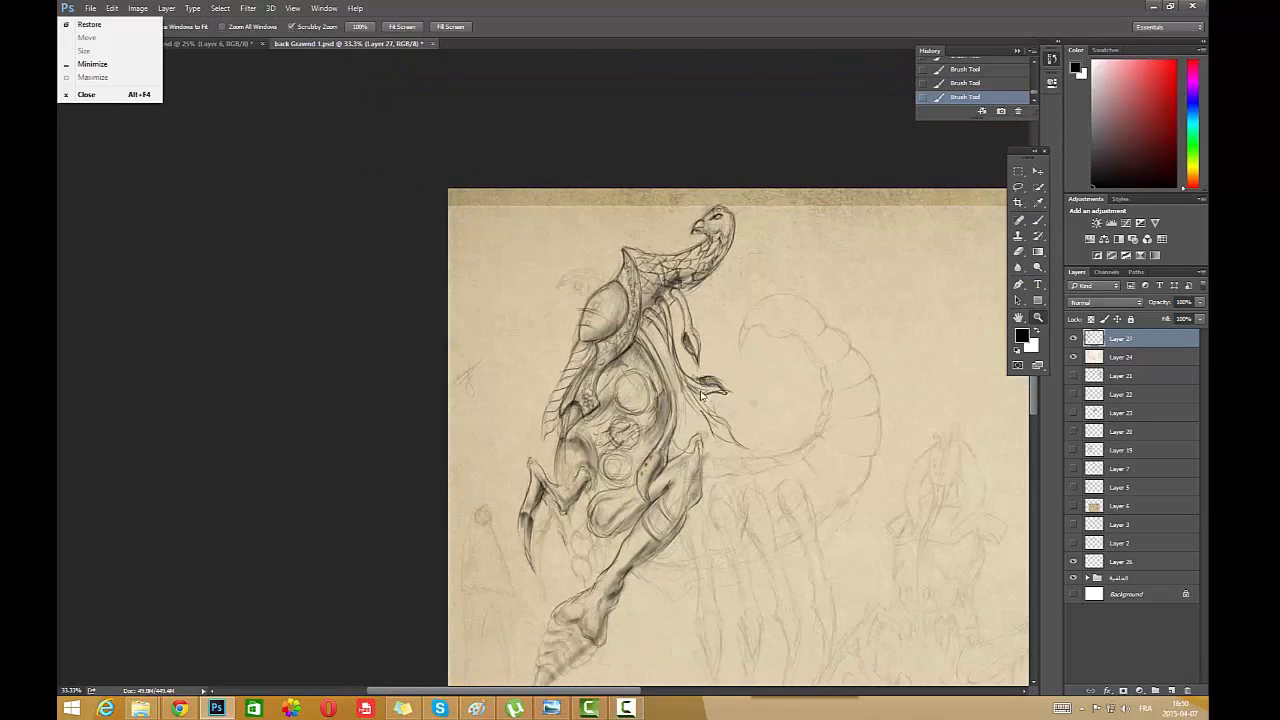
{"action": "left_click_drag", "start_coordinate": [712, 453], "coordinate": [686, 355]}
{"action": "left_click", "coordinate": [686, 355]}
{"action": "left_click", "coordinate": [700, 350], "text": "alt"}
{"action": "left_click", "coordinate": [805, 360]}
{"action": "left_click", "coordinate": [800, 362], "text": "alt"}
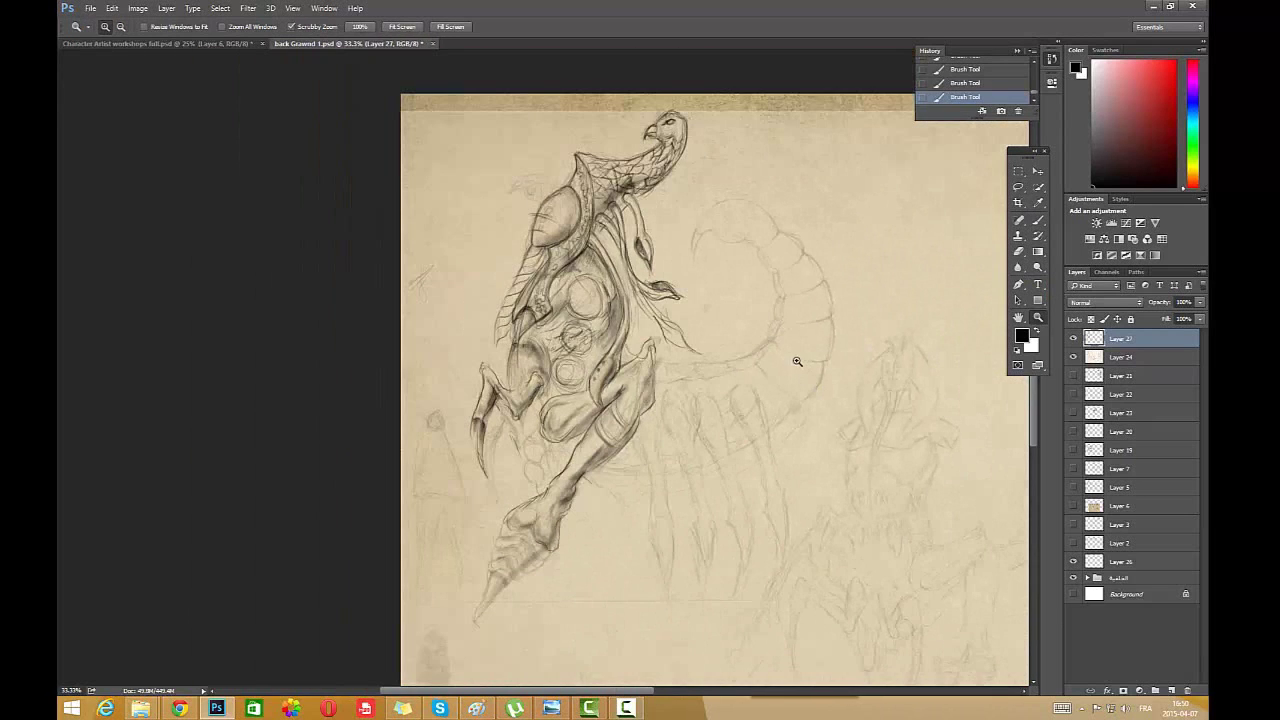
{"action": "left_click", "coordinate": [1140, 361]}
{"action": "left_click", "coordinate": [1038, 172]}
{"action": "mouse_move", "coordinate": [845, 323]}
{"action": "left_mouse_down"}
{"action": "mouse_move", "coordinate": [848, 304]}
{"action": "mouse_move", "coordinate": [830, 312]}
{"action": "left_mouse_up"}
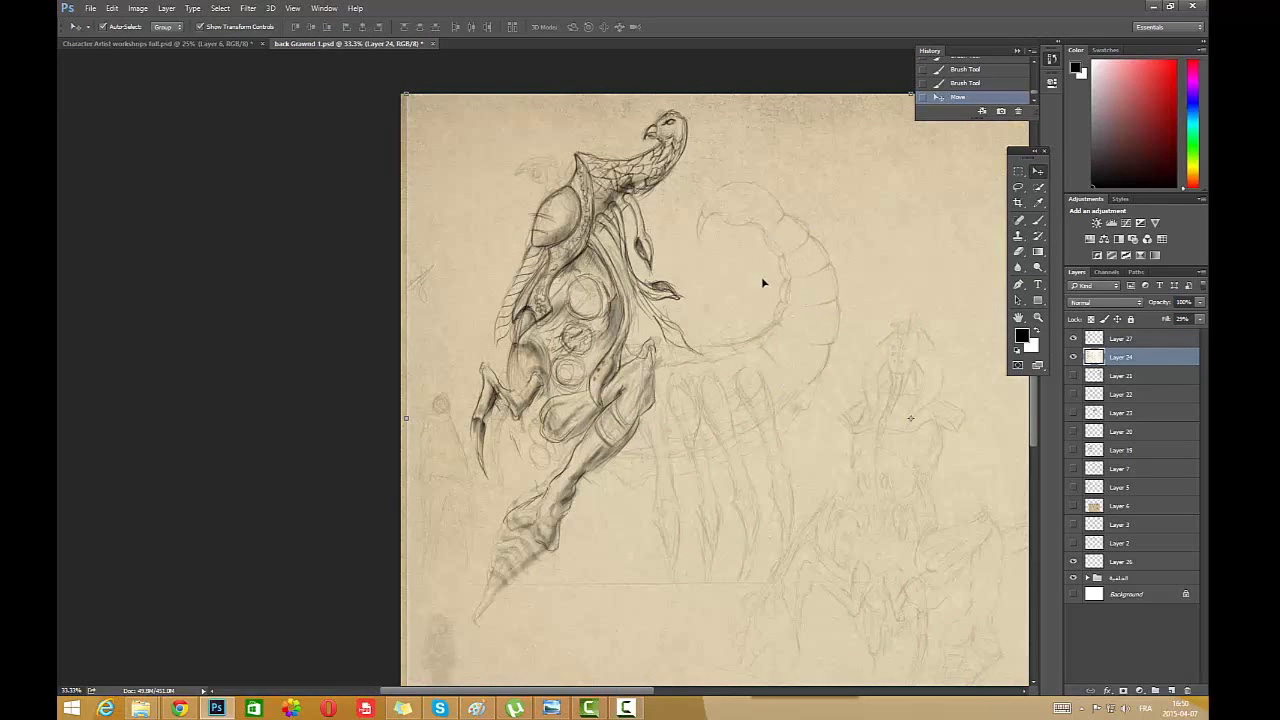
{"action": "key", "text": "z"}
{"action": "key", "text": "ctrl+z"}
- Draw an irregular opening with a small shaded sphere inside the oval shoulder shell
{"action": "left_click", "coordinate": [606, 250]}
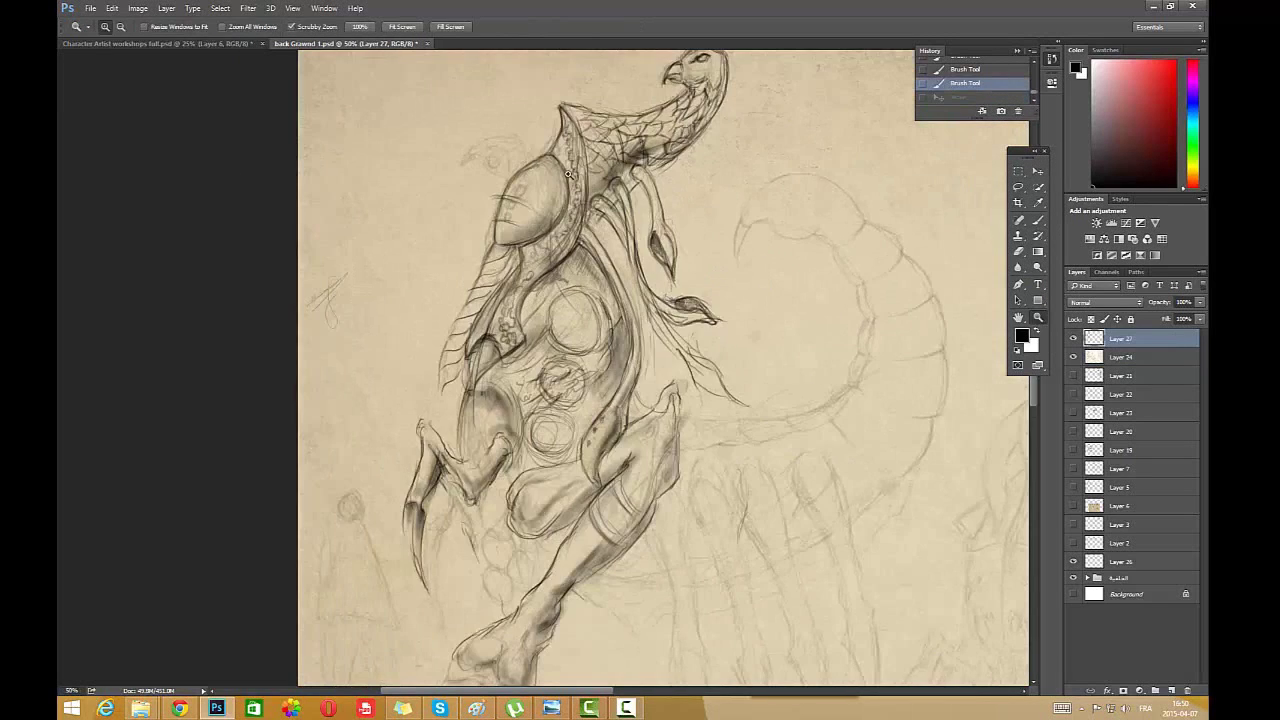
{"action": "left_click", "coordinate": [607, 111]}
{"action": "left_click", "coordinate": [1039, 218]}
{"action": "left_click_drag", "start_coordinate": [548, 120], "coordinate": [546, 107]}
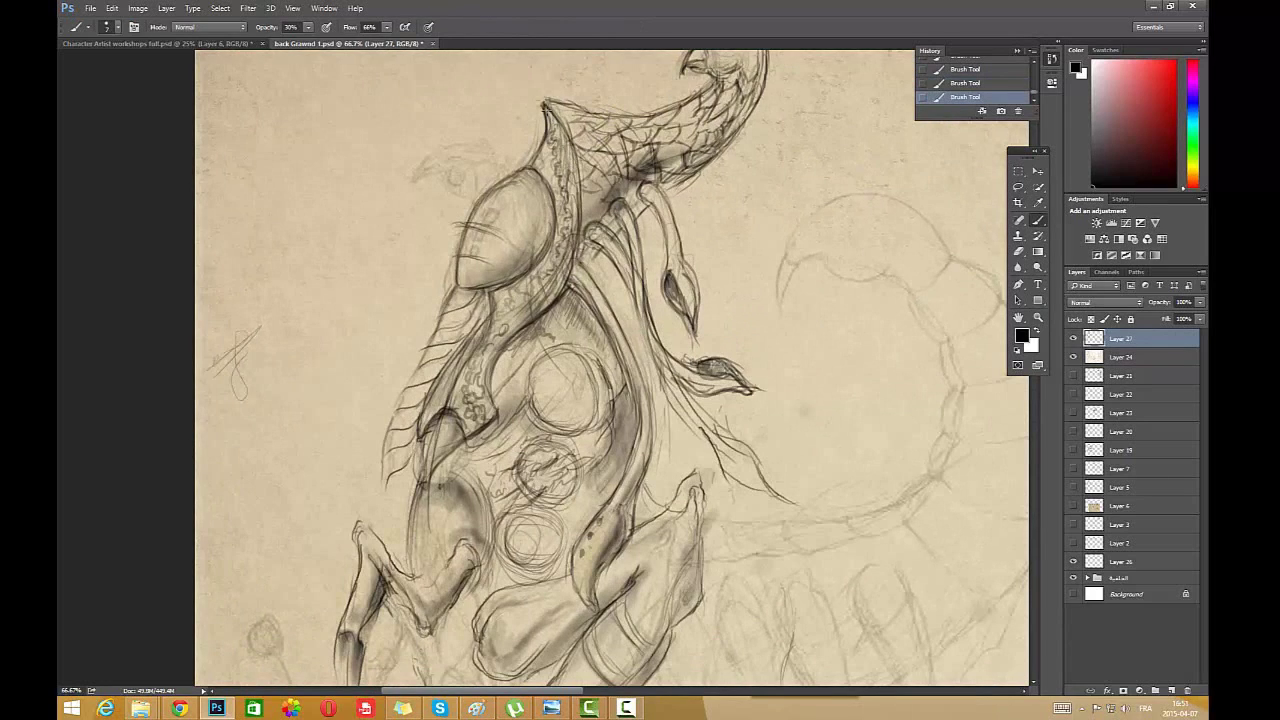
{"action": "mouse_move", "coordinate": [542, 165]}
{"action": "left_mouse_down"}
{"action": "mouse_move", "coordinate": [552, 180]}
{"action": "mouse_move", "coordinate": [525, 172]}
{"action": "mouse_move", "coordinate": [468, 275]}
{"action": "mouse_move", "coordinate": [532, 200]}
{"action": "mouse_move", "coordinate": [512, 208]}
{"action": "mouse_move", "coordinate": [505, 185]}
{"action": "mouse_move", "coordinate": [535, 228]}
{"action": "mouse_move", "coordinate": [490, 250]}
{"action": "mouse_move", "coordinate": [472, 282]}
{"action": "left_mouse_up"}
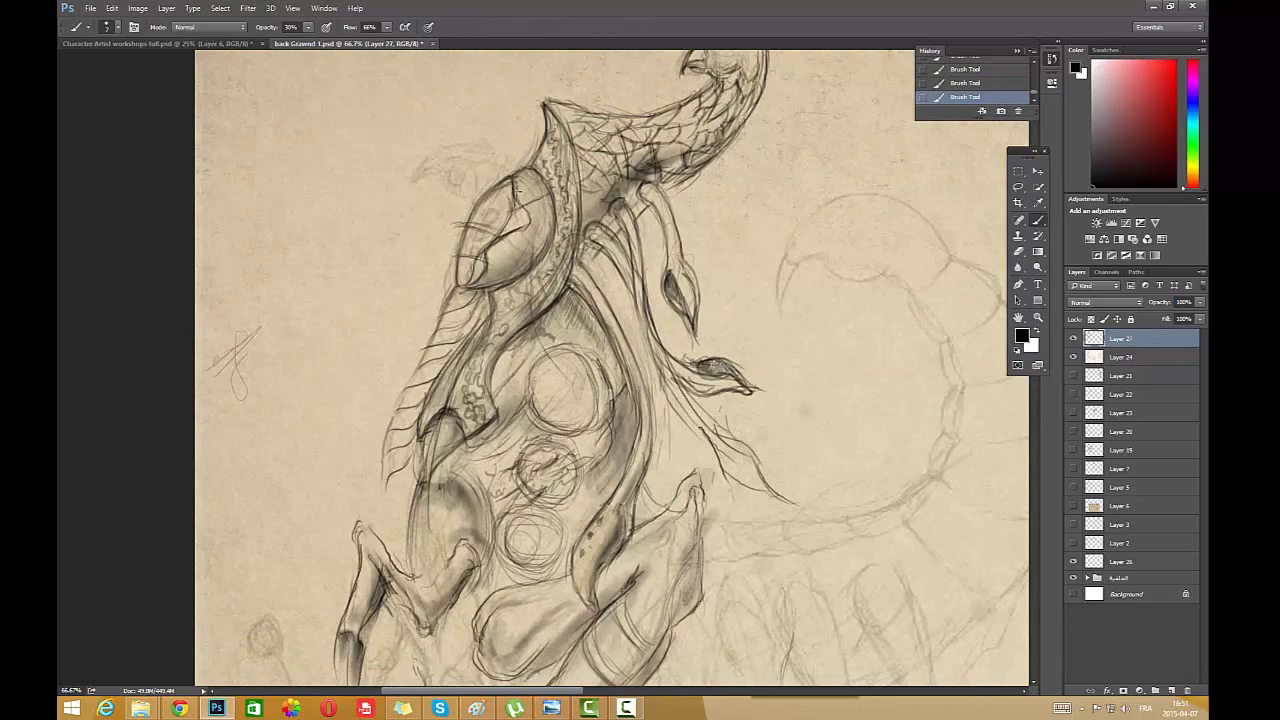
{"action": "mouse_move", "coordinate": [520, 200]}
{"action": "left_mouse_down"}
{"action": "mouse_move", "coordinate": [530, 222]}
{"action": "mouse_move", "coordinate": [527, 209]}
{"action": "mouse_move", "coordinate": [506, 260]}
{"action": "mouse_move", "coordinate": [528, 242]}
{"action": "mouse_move", "coordinate": [522, 262]}
{"action": "left_mouse_up"}
{"action": "right_click", "coordinate": [529, 190]}
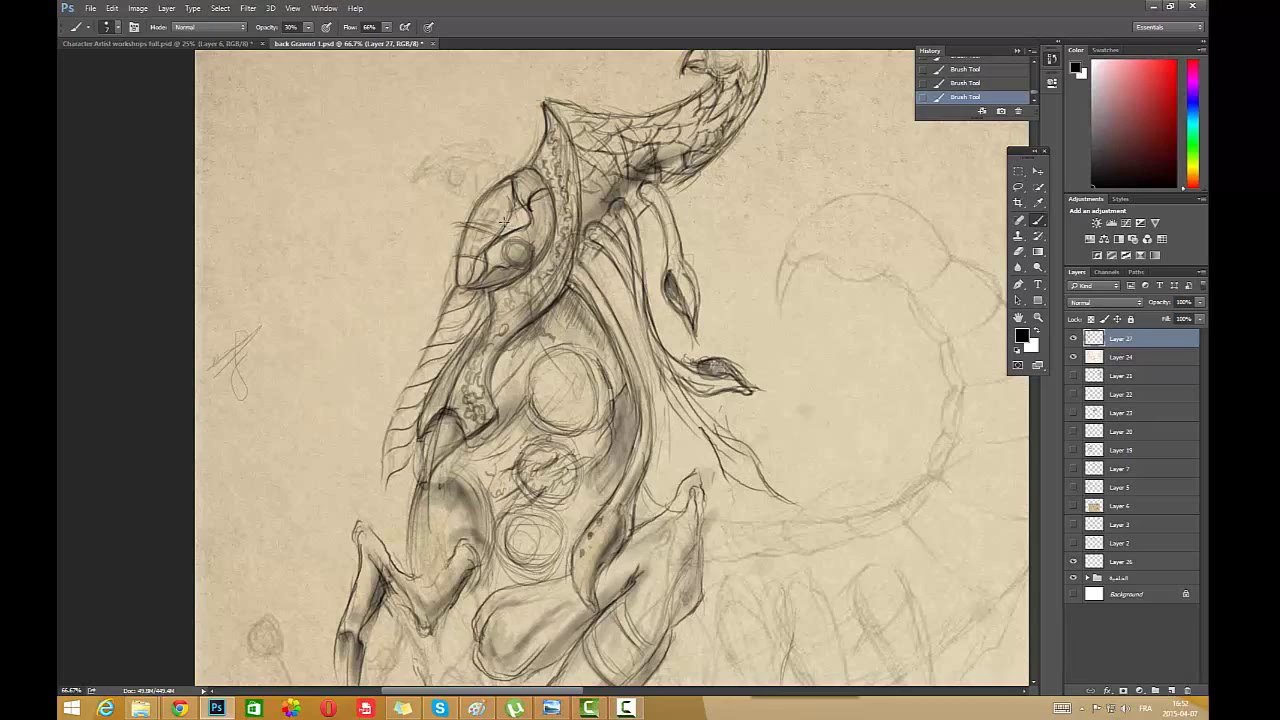
- Add small ridged segments along the shell's front edge, and darken the outline of the sphere inside it
{"action": "mouse_move", "coordinate": [511, 182]}
{"action": "left_mouse_down"}
{"action": "mouse_move", "coordinate": [471, 271]}
{"action": "mouse_move", "coordinate": [475, 252]}
{"action": "left_mouse_up"}
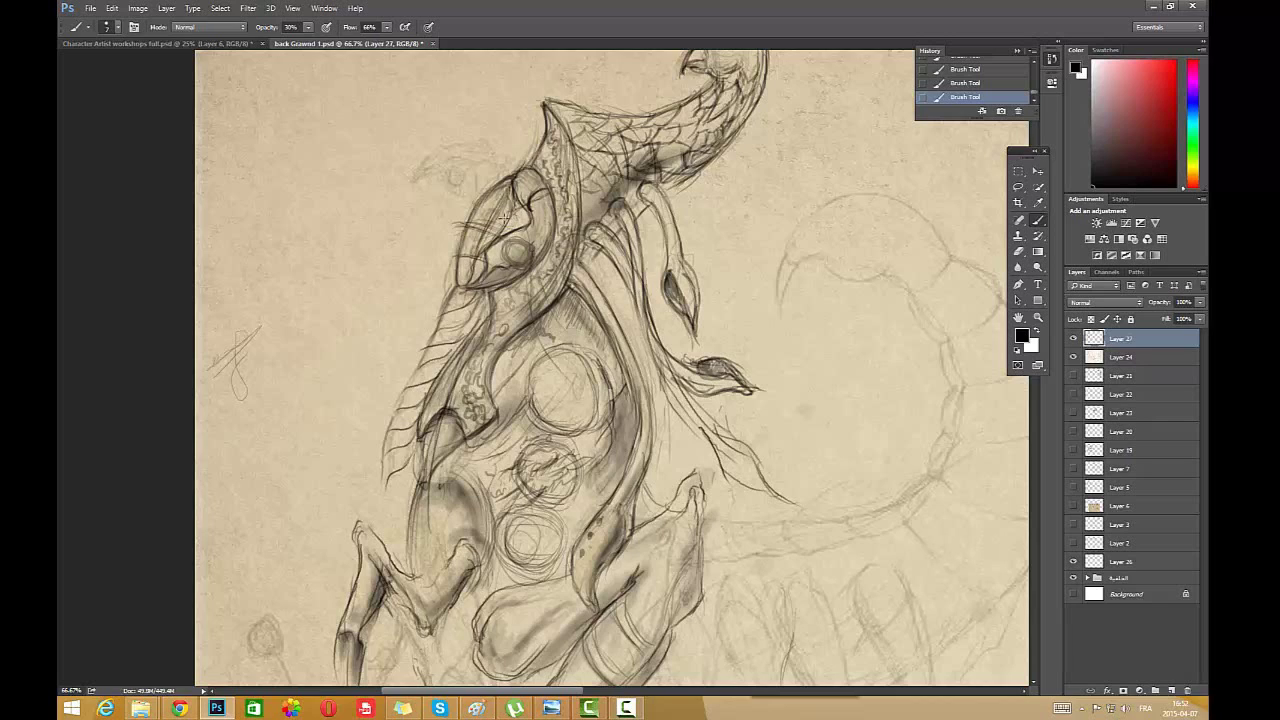
{"action": "mouse_move", "coordinate": [509, 212]}
{"action": "left_mouse_down"}
{"action": "mouse_move", "coordinate": [491, 229]}
{"action": "mouse_move", "coordinate": [467, 226]}
{"action": "mouse_move", "coordinate": [468, 263]}
{"action": "mouse_move", "coordinate": [512, 212]}
{"action": "mouse_move", "coordinate": [472, 250]}
{"action": "left_mouse_up"}
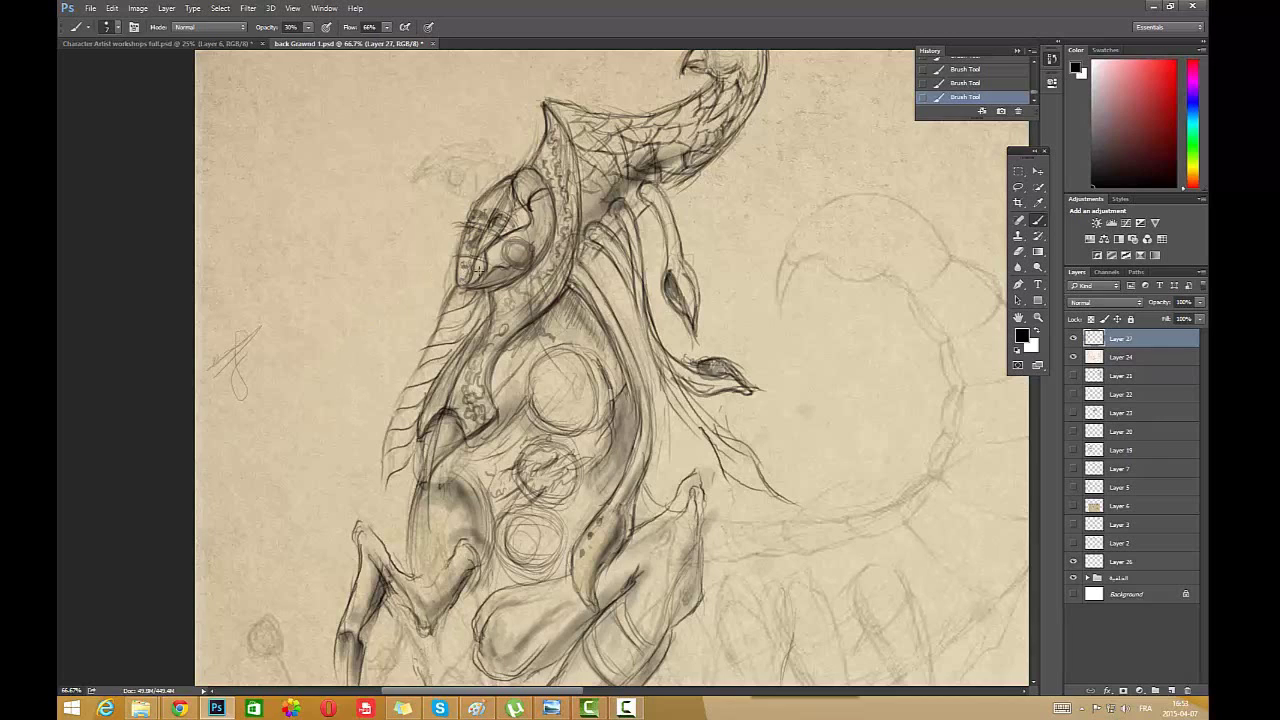
{"action": "left_click_drag", "start_coordinate": [486, 216], "coordinate": [504, 180]}
{"action": "mouse_move", "coordinate": [490, 282]}
{"action": "left_mouse_down"}
{"action": "mouse_move", "coordinate": [526, 262]}
{"action": "mouse_move", "coordinate": [474, 324]}
{"action": "mouse_move", "coordinate": [436, 338]}
{"action": "left_mouse_up"}
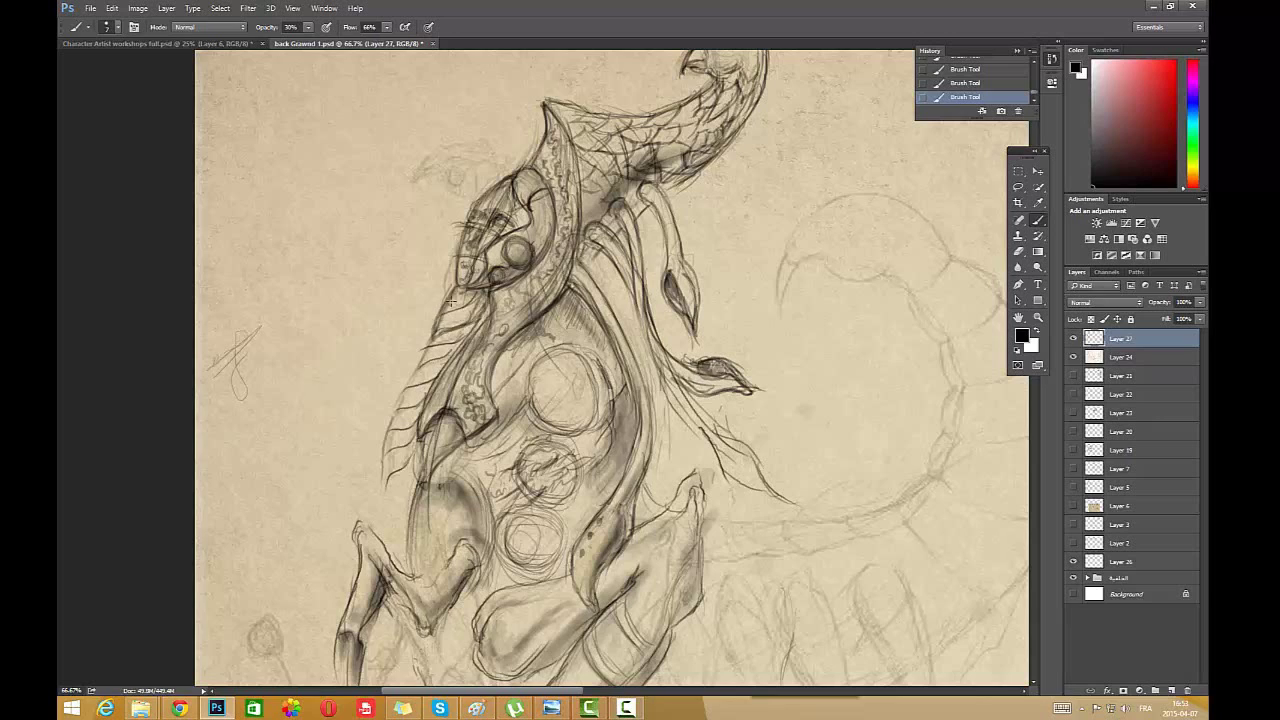
- Detail the upper part of the ribbed flap hanging below the shell, and strengthen its outer edge down to the pointed tip
{"action": "mouse_move", "coordinate": [456, 294]}
{"action": "left_mouse_down"}
{"action": "mouse_move", "coordinate": [439, 339]}
{"action": "mouse_move", "coordinate": [472, 303]}
{"action": "mouse_move", "coordinate": [468, 334]}
{"action": "mouse_move", "coordinate": [438, 324]}
{"action": "left_mouse_up"}
{"action": "key", "text": "e"}
{"action": "key", "text": "b"}
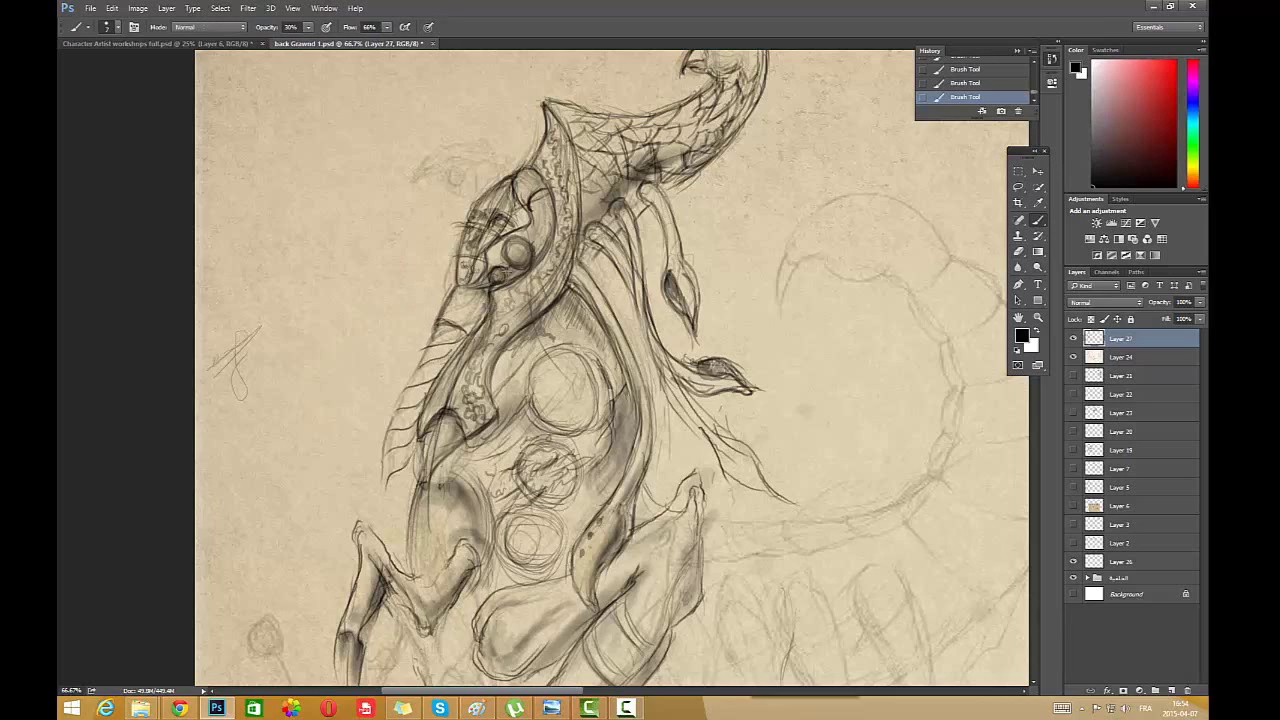
{"action": "mouse_move", "coordinate": [510, 270]}
{"action": "left_mouse_down"}
{"action": "mouse_move", "coordinate": [458, 290]}
{"action": "mouse_move", "coordinate": [471, 307]}
{"action": "mouse_move", "coordinate": [442, 317]}
{"action": "mouse_move", "coordinate": [410, 382]}
{"action": "left_mouse_up"}
{"action": "left_click_drag", "start_coordinate": [428, 408], "coordinate": [378, 484]}
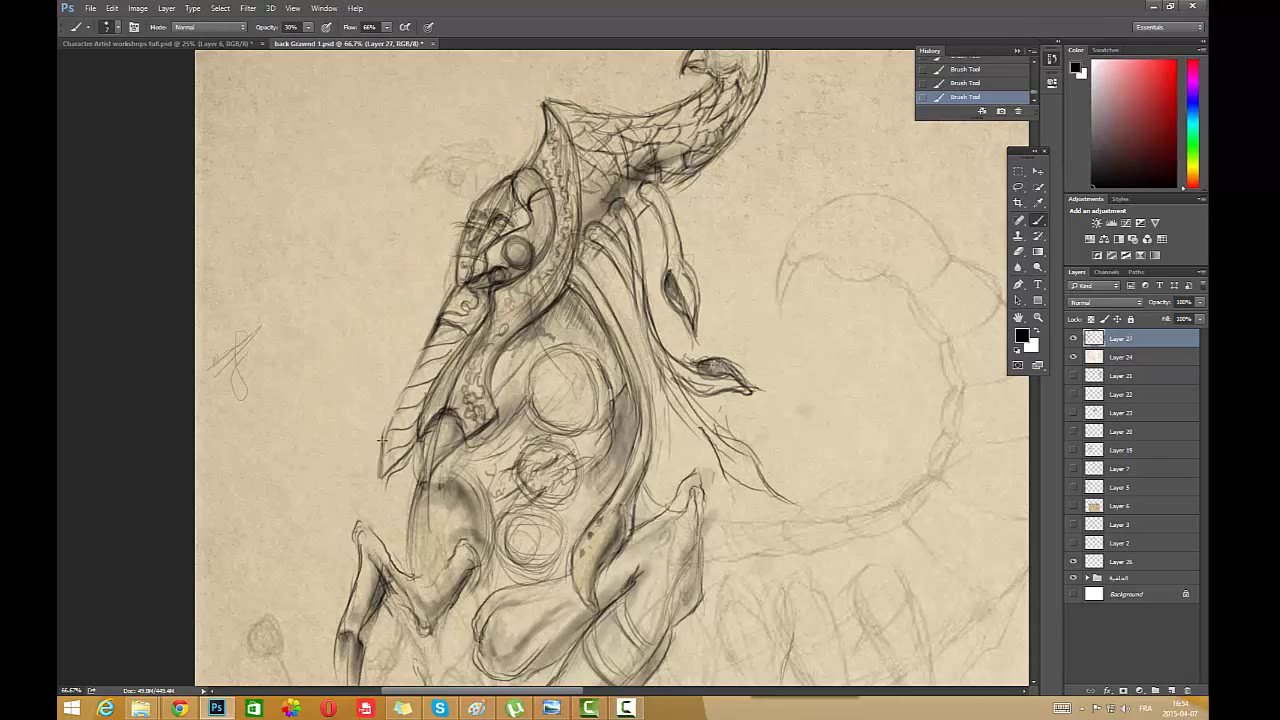
{"action": "left_click_drag", "start_coordinate": [414, 374], "coordinate": [384, 438]}
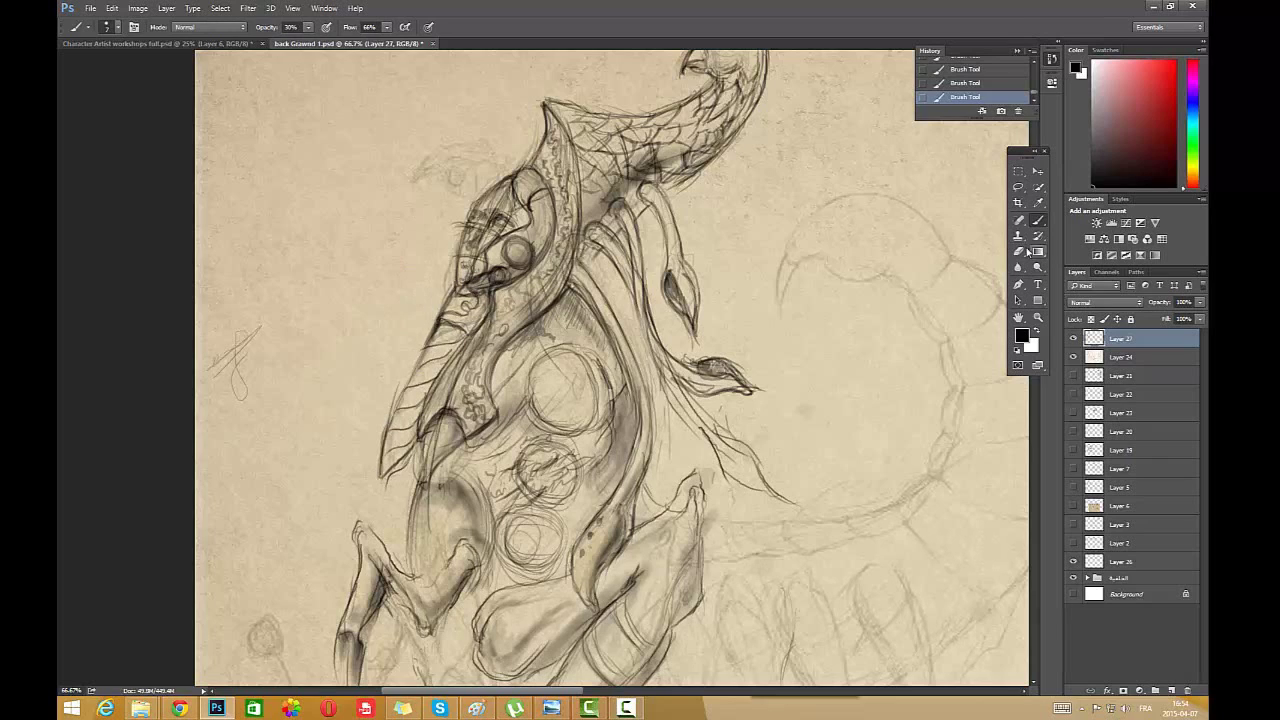
- Erase the dark lines at the top and inner side of the ribbed flap, and redraw its inner contours more cleanly
{"action": "key", "text": "e"}
{"action": "mouse_move", "coordinate": [476, 298]}
{"action": "left_mouse_down"}
{"action": "mouse_move", "coordinate": [462, 278]}
{"action": "mouse_move", "coordinate": [533, 243]}
{"action": "mouse_move", "coordinate": [486, 284]}
{"action": "mouse_move", "coordinate": [490, 330]}
{"action": "mouse_move", "coordinate": [460, 345]}
{"action": "mouse_move", "coordinate": [472, 302]}
{"action": "left_mouse_up"}
{"action": "mouse_move", "coordinate": [447, 352]}
{"action": "left_mouse_down"}
{"action": "mouse_move", "coordinate": [409, 446]}
{"action": "mouse_move", "coordinate": [468, 334]}
{"action": "left_mouse_up"}
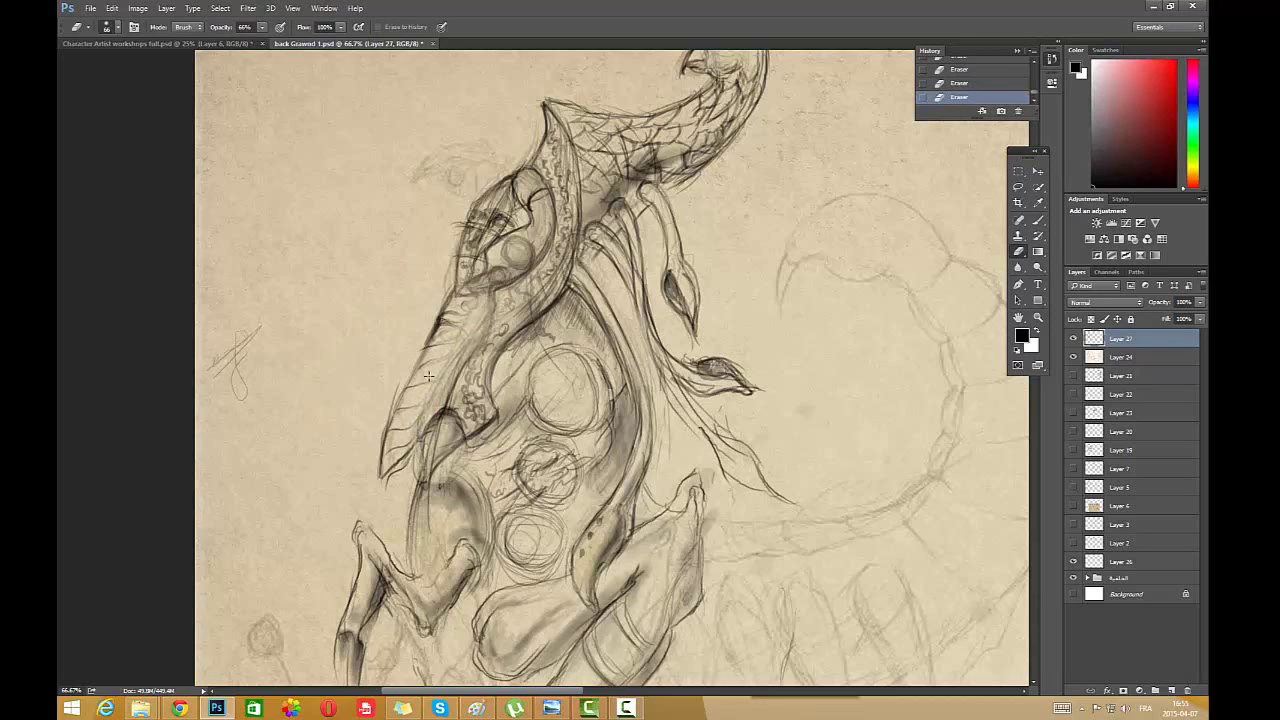
{"action": "left_click", "coordinate": [1037, 220]}
{"action": "mouse_move", "coordinate": [470, 290]}
{"action": "left_mouse_down"}
{"action": "mouse_move", "coordinate": [481, 296]}
{"action": "mouse_move", "coordinate": [418, 438]}
{"action": "left_mouse_up"}
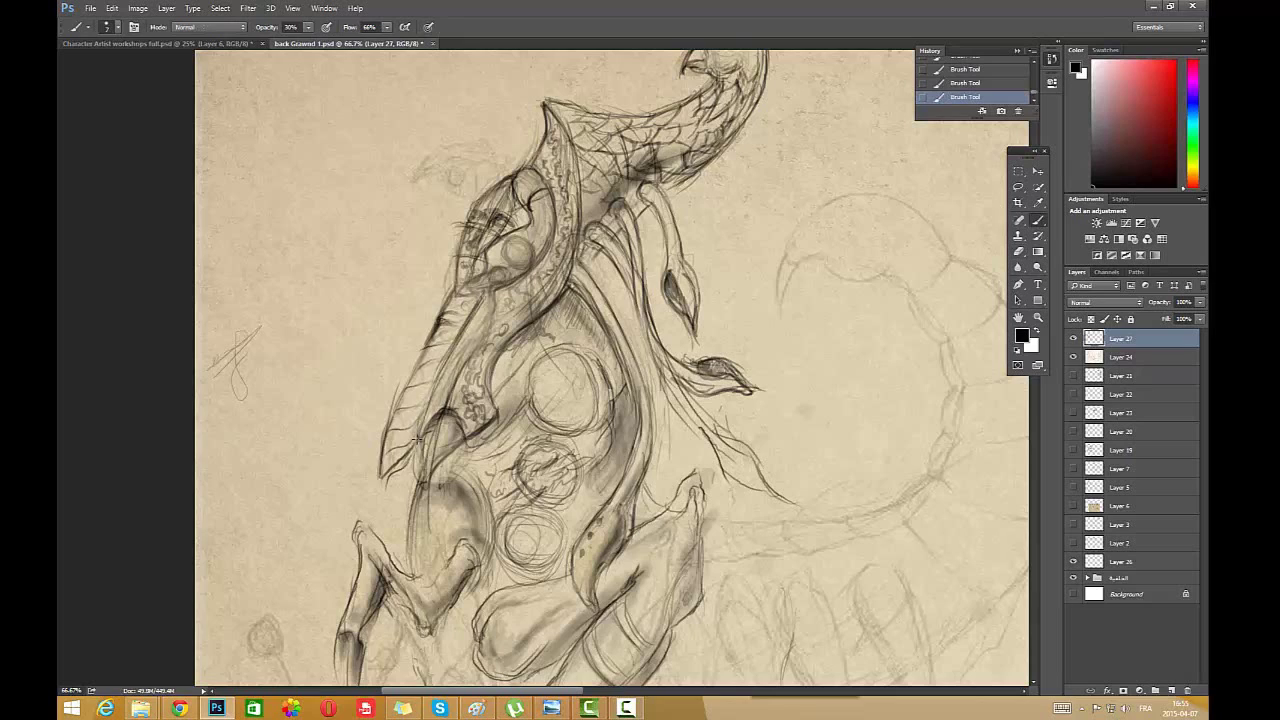
{"action": "mouse_move", "coordinate": [490, 297]}
{"action": "left_mouse_down"}
{"action": "mouse_move", "coordinate": [460, 291]}
{"action": "mouse_move", "coordinate": [461, 320]}
{"action": "mouse_move", "coordinate": [485, 325]}
{"action": "mouse_move", "coordinate": [448, 365]}
{"action": "mouse_move", "coordinate": [467, 366]}
{"action": "mouse_move", "coordinate": [459, 382]}
{"action": "left_mouse_up"}
- Draw a dark curved contour below the side band's tip, and divide the front upper arm into shaded segments with a knotted joint
{"action": "left_click_drag", "start_coordinate": [471, 444], "coordinate": [532, 402]}
{"action": "left_click_drag", "start_coordinate": [520, 418], "coordinate": [484, 446]}
{"action": "mouse_move", "coordinate": [534, 406]}
{"action": "left_mouse_down"}
{"action": "mouse_move", "coordinate": [510, 446]}
{"action": "mouse_move", "coordinate": [470, 452]}
{"action": "left_mouse_up"}
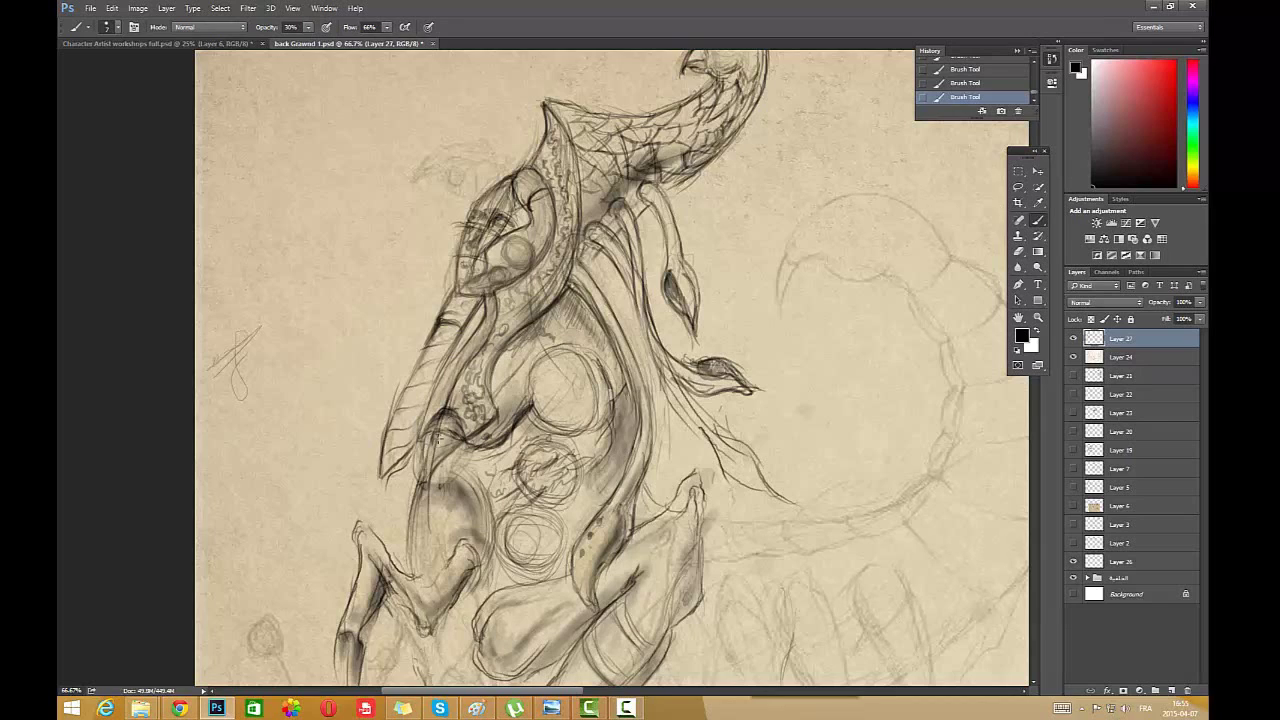
{"action": "mouse_move", "coordinate": [438, 439]}
{"action": "left_mouse_down"}
{"action": "mouse_move", "coordinate": [476, 467]}
{"action": "mouse_move", "coordinate": [451, 474]}
{"action": "mouse_move", "coordinate": [462, 501]}
{"action": "mouse_move", "coordinate": [444, 555]}
{"action": "mouse_move", "coordinate": [417, 512]}
{"action": "mouse_move", "coordinate": [423, 486]}
{"action": "mouse_move", "coordinate": [466, 521]}
{"action": "mouse_move", "coordinate": [460, 470]}
{"action": "mouse_move", "coordinate": [468, 480]}
{"action": "mouse_move", "coordinate": [432, 447]}
{"action": "mouse_move", "coordinate": [457, 472]}
{"action": "mouse_move", "coordinate": [432, 511]}
{"action": "mouse_move", "coordinate": [438, 568]}
{"action": "mouse_move", "coordinate": [464, 522]}
{"action": "left_mouse_up"}
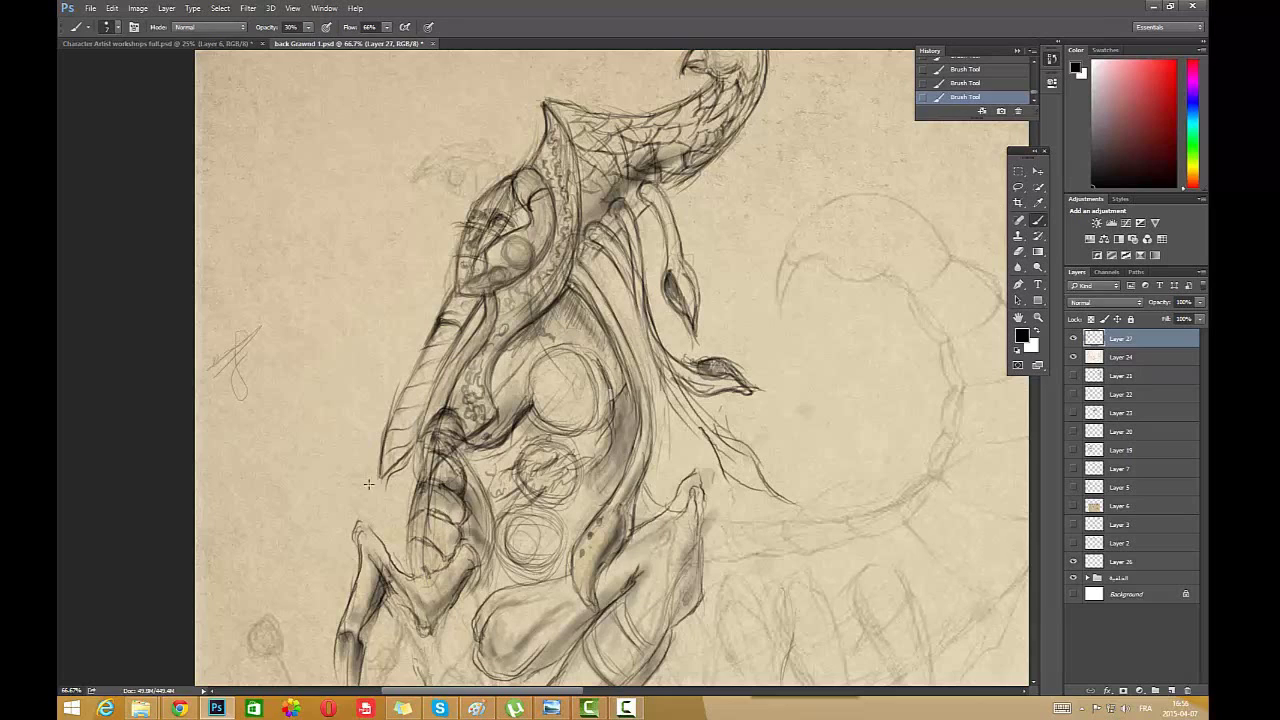
{"action": "mouse_move", "coordinate": [428, 440]}
{"action": "left_mouse_down"}
{"action": "mouse_move", "coordinate": [445, 365]}
{"action": "mouse_move", "coordinate": [432, 322]}
{"action": "mouse_move", "coordinate": [540, 288]}
{"action": "left_mouse_up"}
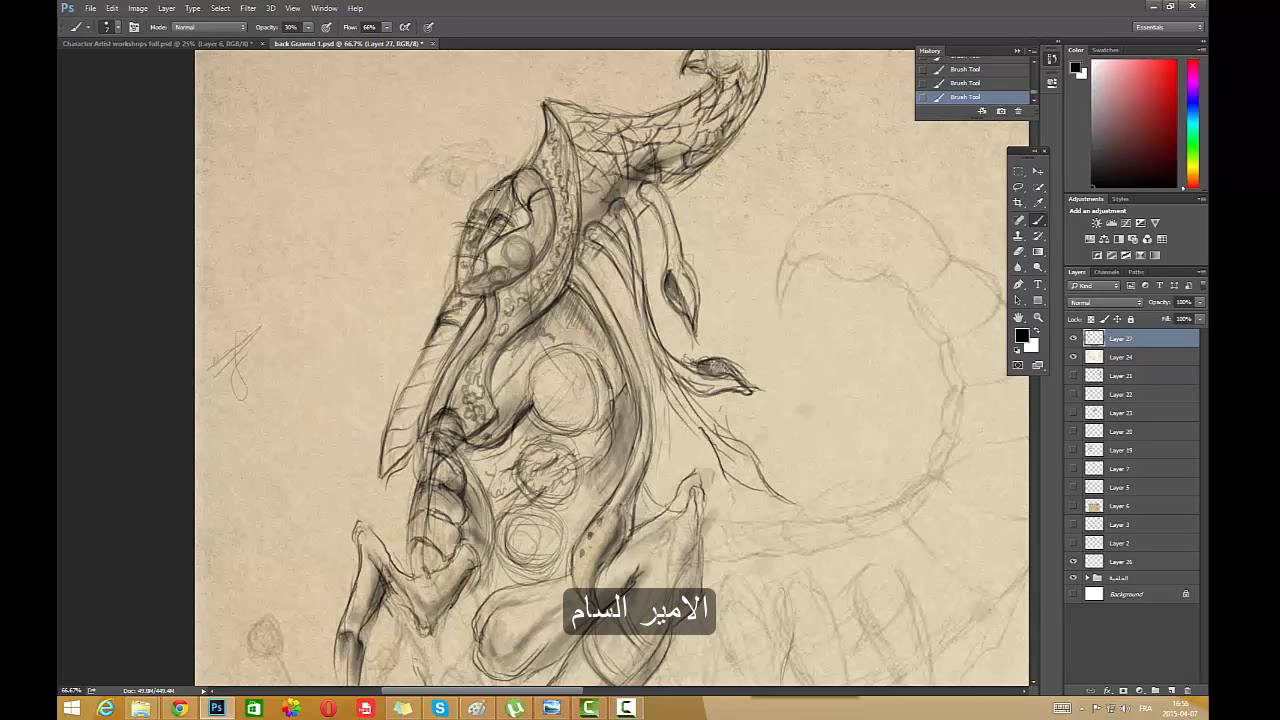
- Redraw the shoulder shell's outer contour and shade its lower edge
{"action": "left_click_drag", "start_coordinate": [494, 186], "coordinate": [445, 264]}
{"action": "mouse_move", "coordinate": [556, 240]}
{"action": "left_mouse_down"}
{"action": "mouse_move", "coordinate": [552, 210]}
{"action": "mouse_move", "coordinate": [500, 295]}
{"action": "mouse_move", "coordinate": [540, 265]}
{"action": "mouse_move", "coordinate": [486, 305]}
{"action": "left_mouse_up"}
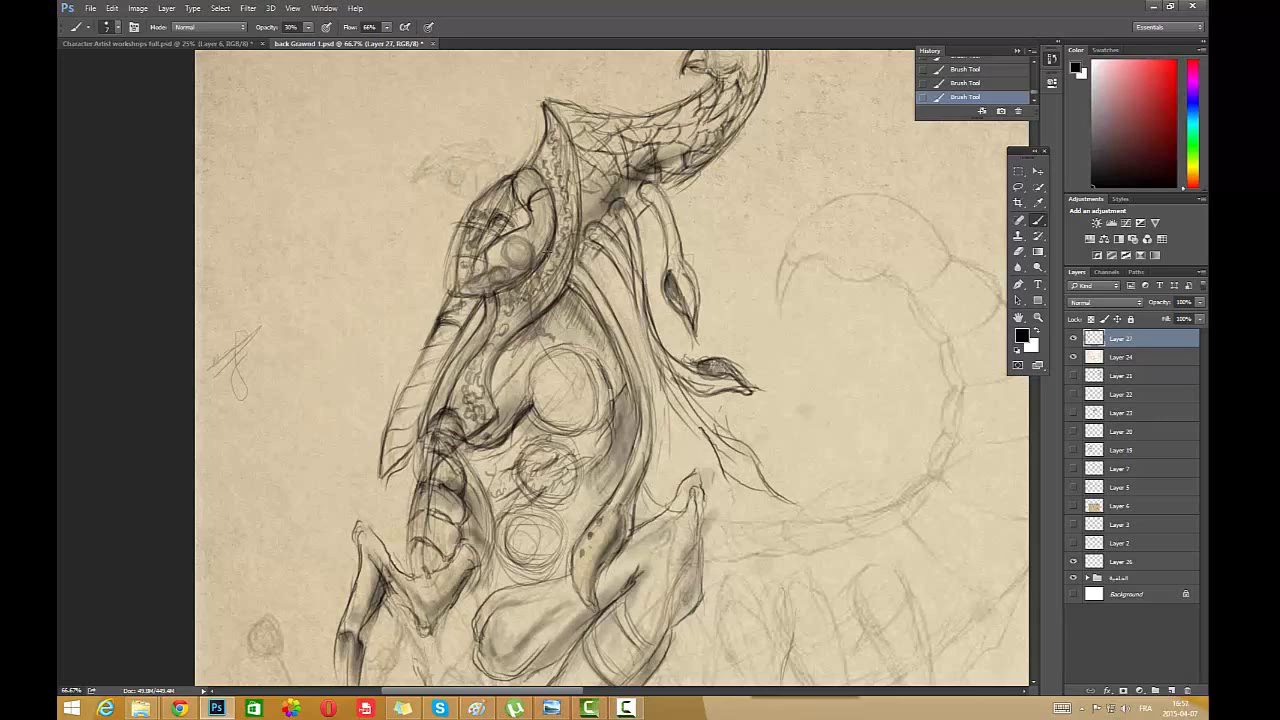
{"action": "left_click_drag", "start_coordinate": [548, 253], "coordinate": [505, 290]}
- Examine the whole creature next to the surrounding rough sketches
{"action": "left_click", "coordinate": [1038, 318]}
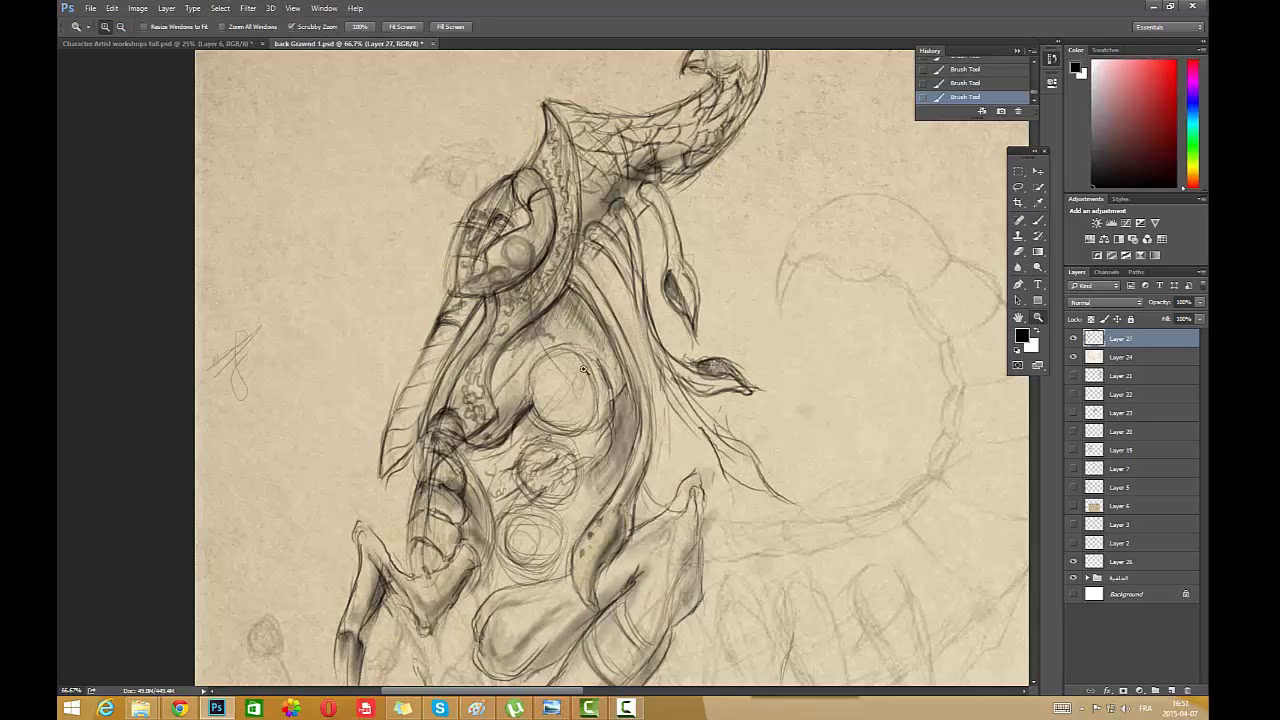
{"action": "left_click", "coordinate": [590, 386], "text": "alt"}
{"action": "left_click", "coordinate": [664, 416], "text": "alt"}
{"action": "left_click", "coordinate": [753, 631], "text": "alt"}
{"action": "left_click", "coordinate": [348, 389]}
{"action": "left_click", "coordinate": [282, 115]}
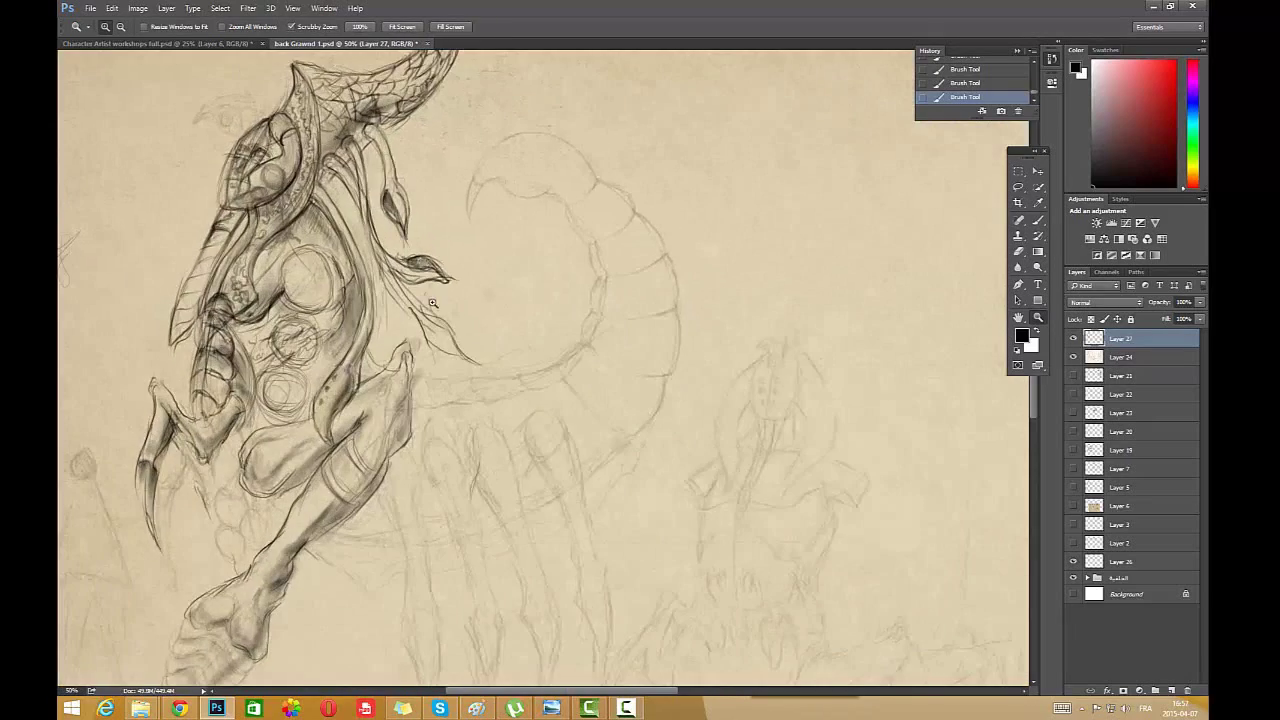
{"action": "left_click", "coordinate": [428, 268], "text": "alt"}
{"action": "left_click", "coordinate": [869, 363], "text": "alt"}
{"action": "left_click", "coordinate": [336, 261]}
{"action": "left_click", "coordinate": [505, 335], "text": "alt"}
{"action": "left_click", "coordinate": [486, 330]}
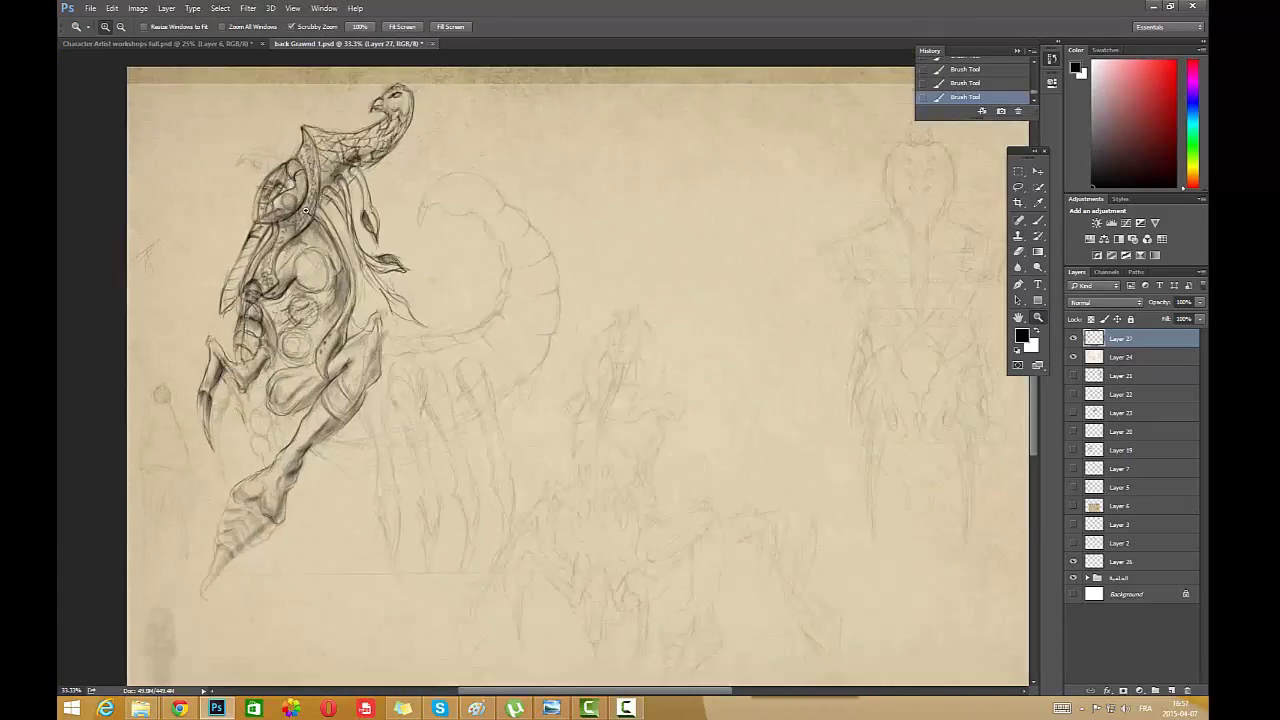
- Lasso the bird head, horn, strands, shell, flap and side band, and cut and paste them in place onto a new layer
{"action": "left_click", "coordinate": [326, 232]}
{"action": "key", "text": "l"}
{"action": "mouse_move", "coordinate": [683, 132]}
{"action": "left_mouse_down"}
{"action": "mouse_move", "coordinate": [660, 280]}
{"action": "mouse_move", "coordinate": [696, 532]}
{"action": "mouse_move", "coordinate": [595, 450]}
{"action": "mouse_move", "coordinate": [547, 573]}
{"action": "mouse_move", "coordinate": [507, 560]}
{"action": "mouse_move", "coordinate": [528, 497]}
{"action": "mouse_move", "coordinate": [526, 357]}
{"action": "left_mouse_up"}
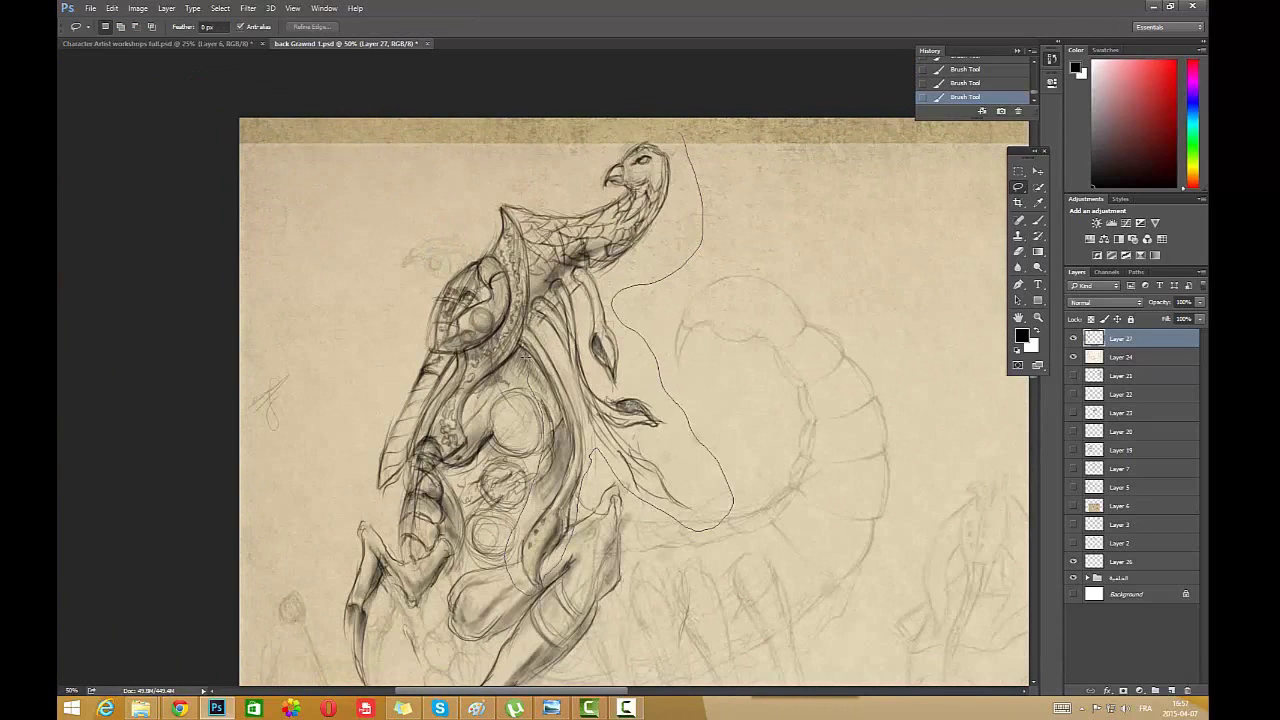
{"action": "mouse_move", "coordinate": [484, 448]}
{"action": "left_mouse_down"}
{"action": "mouse_move", "coordinate": [386, 376]}
{"action": "mouse_move", "coordinate": [683, 134]}
{"action": "left_mouse_up"}
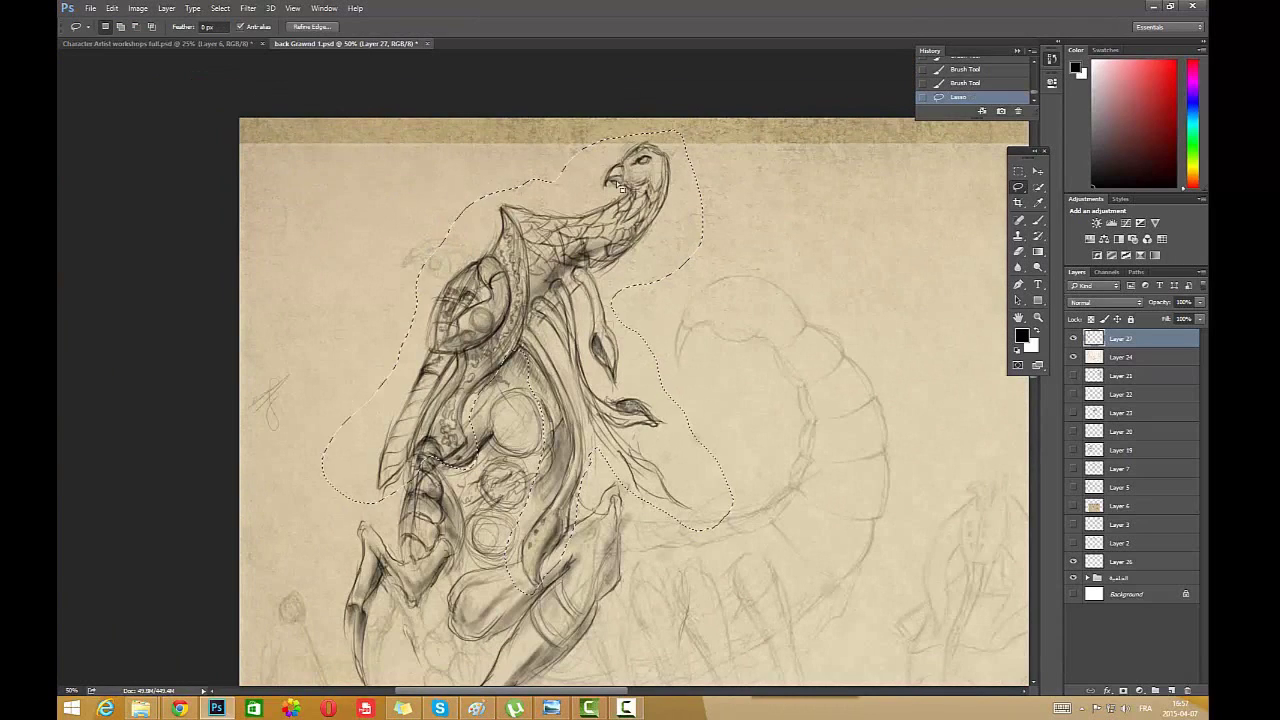
{"action": "left_click", "coordinate": [112, 8]}
{"action": "left_click", "coordinate": [142, 77]}
{"action": "left_click", "coordinate": [112, 8]}
{"action": "mouse_move", "coordinate": [150, 124]}
{"action": "left_click", "coordinate": [305, 125]}
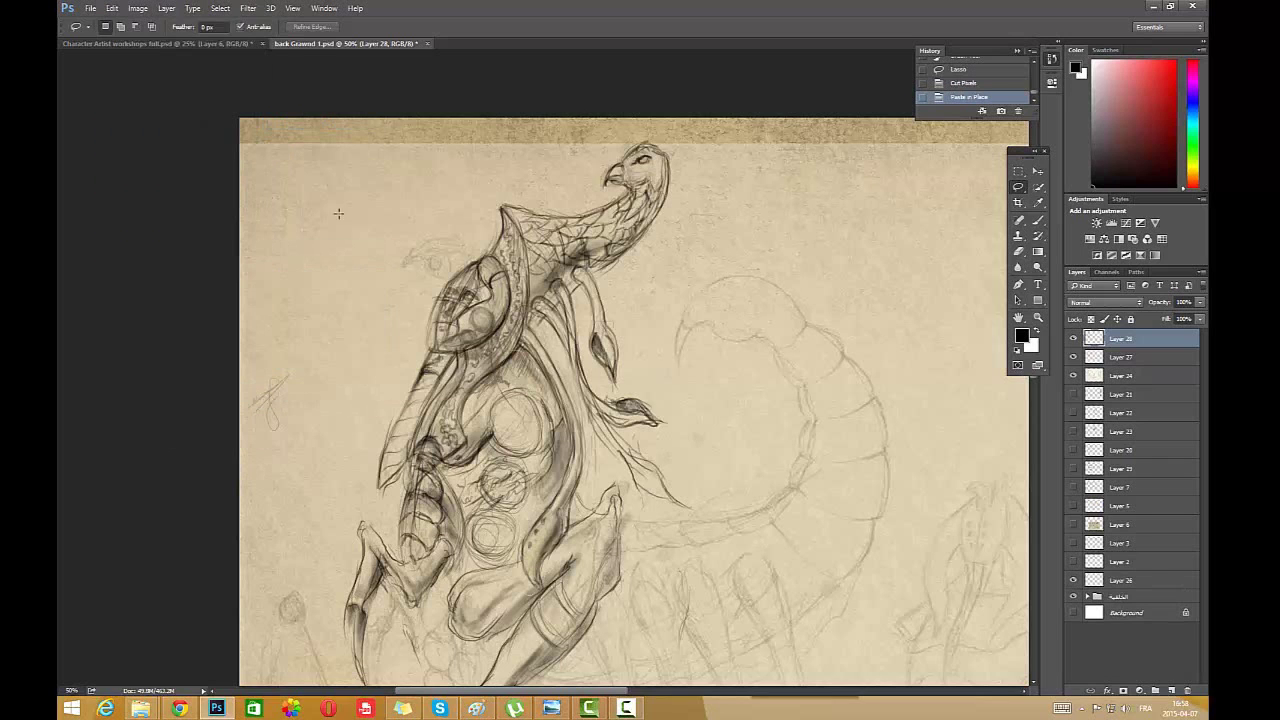
- Scale the pasted bird head and upper body down to about 87% width and 85% height with Free Transform
{"action": "left_click", "coordinate": [1038, 172]}
{"action": "left_click", "coordinate": [702, 140]}
{"action": "left_click_drag", "start_coordinate": [700, 138], "coordinate": [691, 168]}
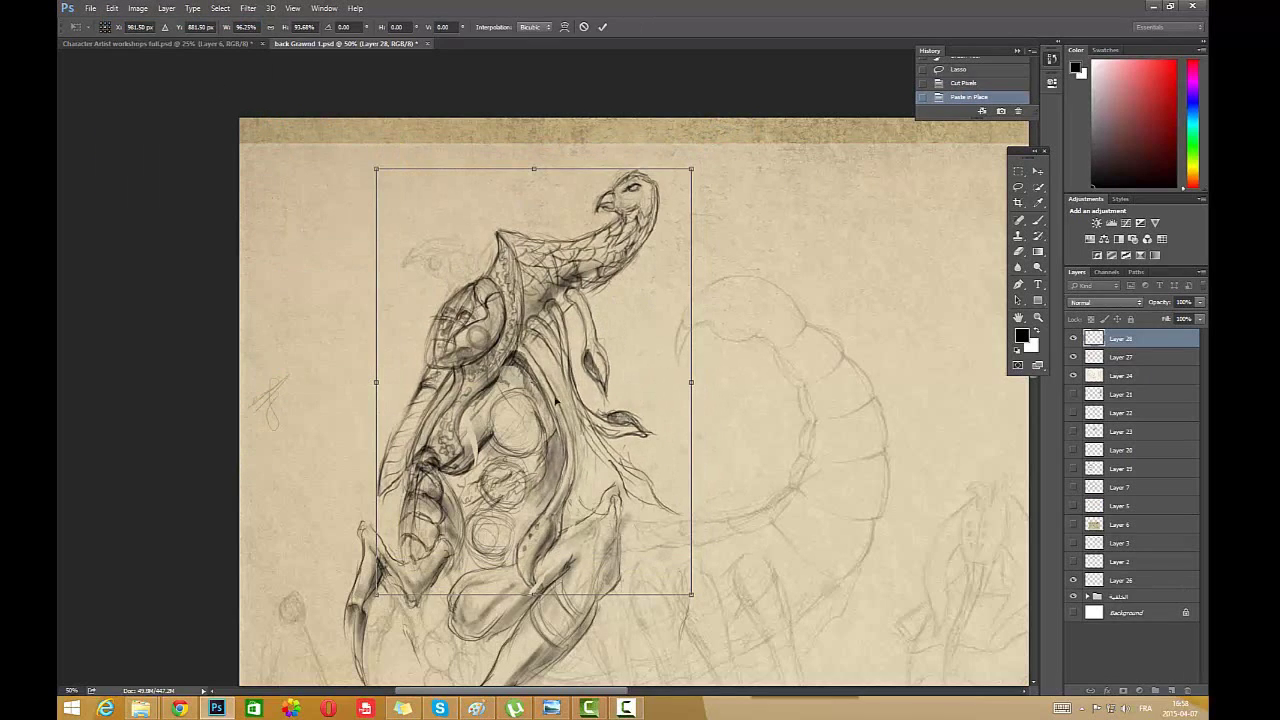
{"action": "left_click_drag", "start_coordinate": [706, 166], "coordinate": [677, 189]}
{"action": "left_click", "coordinate": [112, 8]}
{"action": "left_click", "coordinate": [123, 20]}
{"action": "left_click_drag", "start_coordinate": [622, 285], "coordinate": [622, 275]}
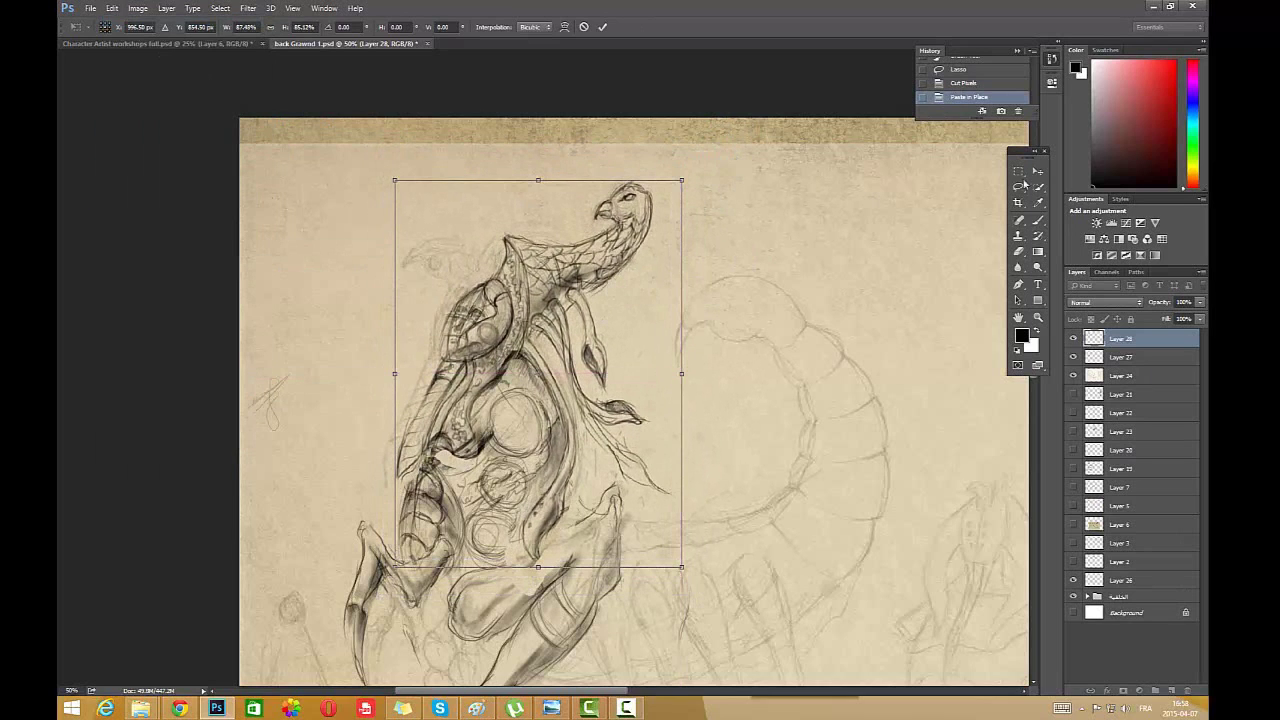
{"action": "key", "text": "Return"}
- Erase the leftover rough bird head and faint outlines beside the shoulder shell on Layer 24
{"action": "key", "text": "b"}
{"action": "left_click", "coordinate": [1122, 377]}
{"action": "left_click", "coordinate": [1020, 252]}
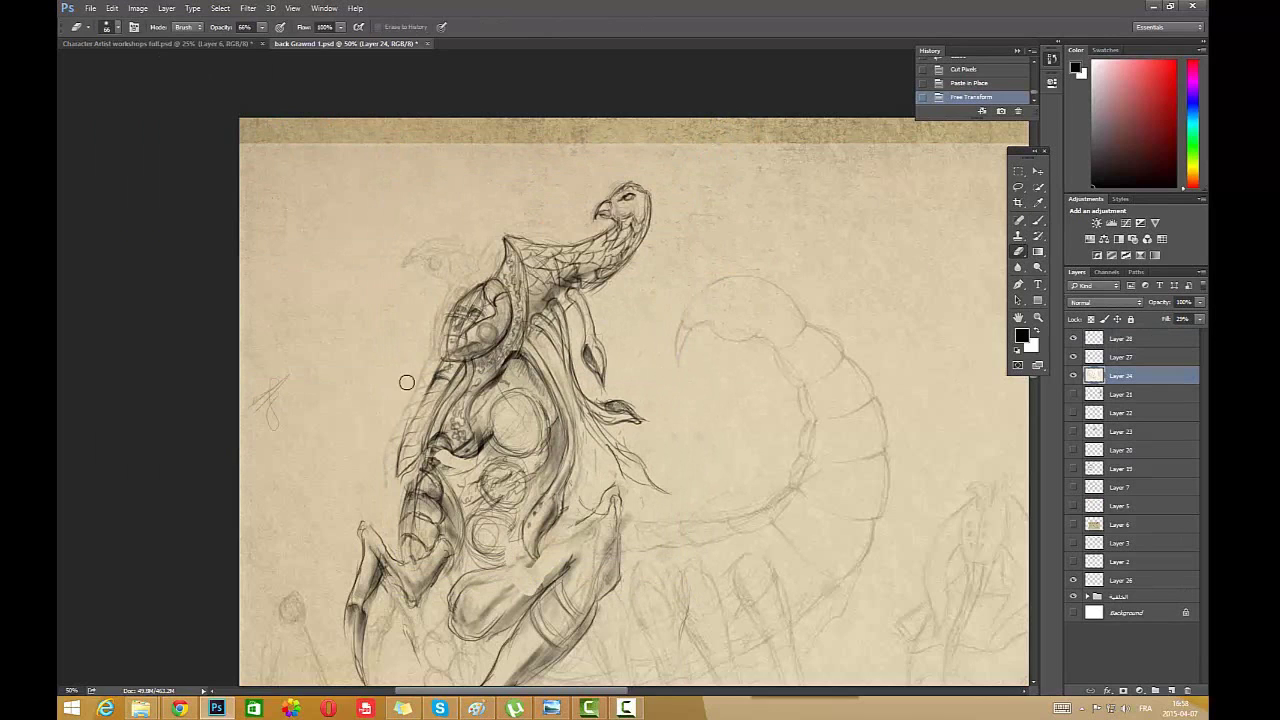
{"action": "left_click_drag", "start_coordinate": [452, 246], "coordinate": [462, 286]}
- Enlarge the eraser and clear Layer 24's pale overlay around the creature's back, head and front strands
{"action": "right_click", "coordinate": [364, 246]}
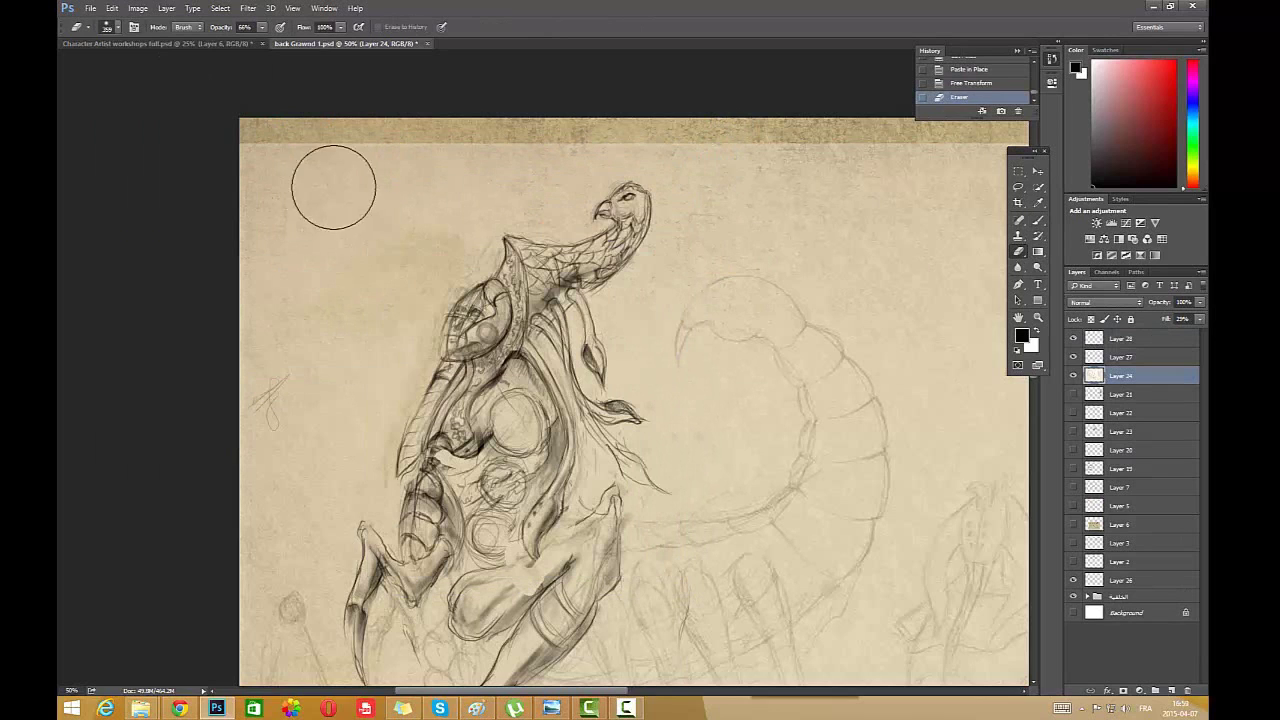
{"action": "mouse_move", "coordinate": [333, 188]}
{"action": "left_mouse_down"}
{"action": "mouse_move", "coordinate": [491, 166]}
{"action": "mouse_move", "coordinate": [270, 430]}
{"action": "left_mouse_up"}
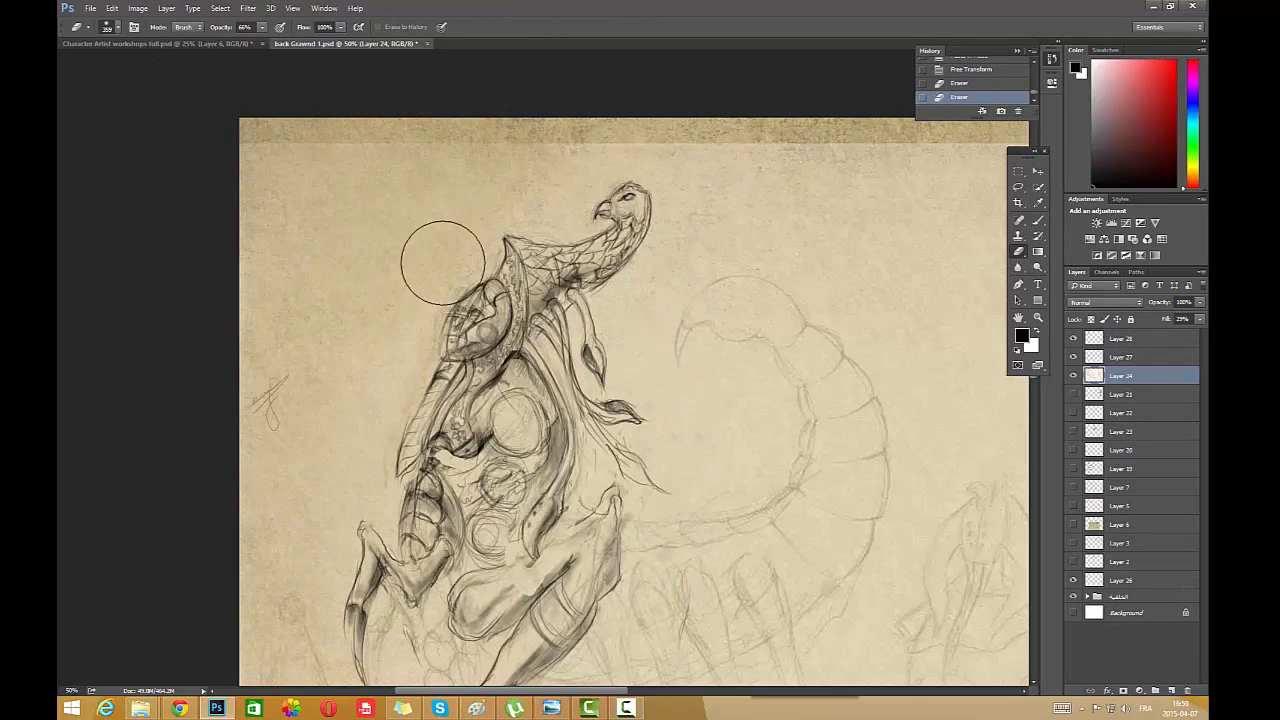
{"action": "left_click_drag", "start_coordinate": [564, 429], "coordinate": [559, 383]}
{"action": "left_click_drag", "start_coordinate": [634, 382], "coordinate": [646, 312]}
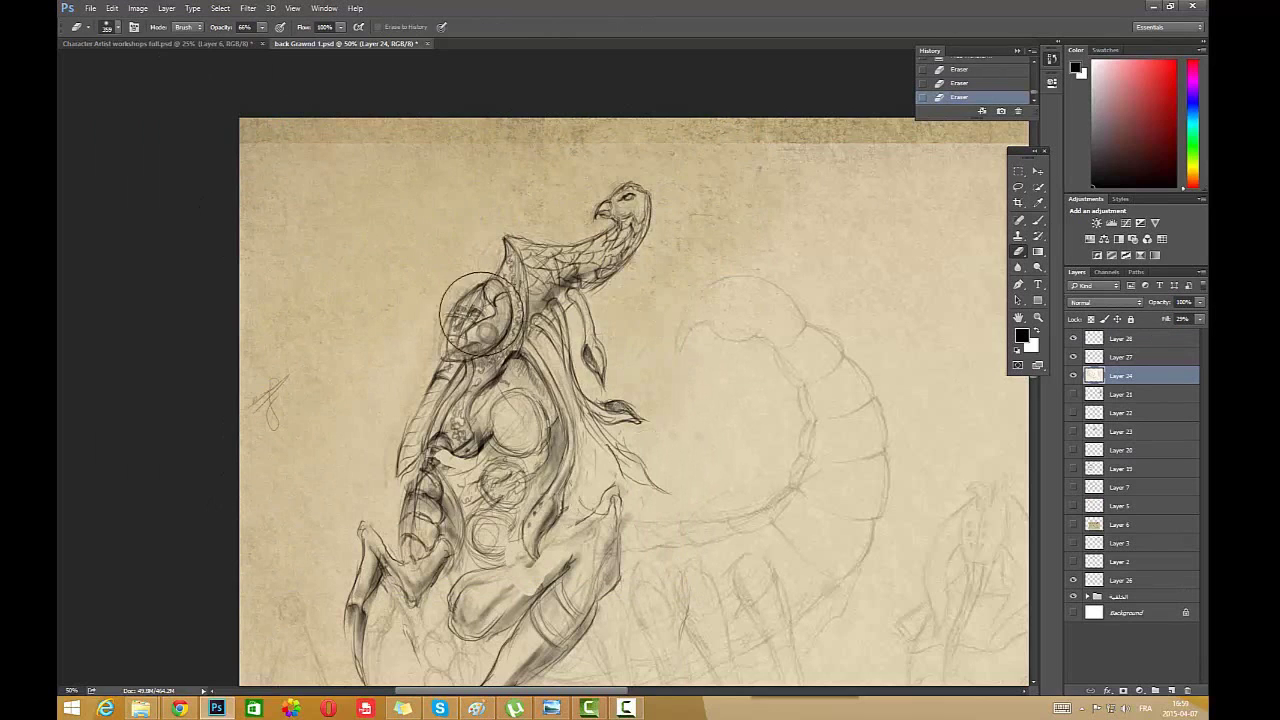
{"action": "left_click", "coordinate": [964, 87]}
{"action": "left_click", "coordinate": [961, 70]}
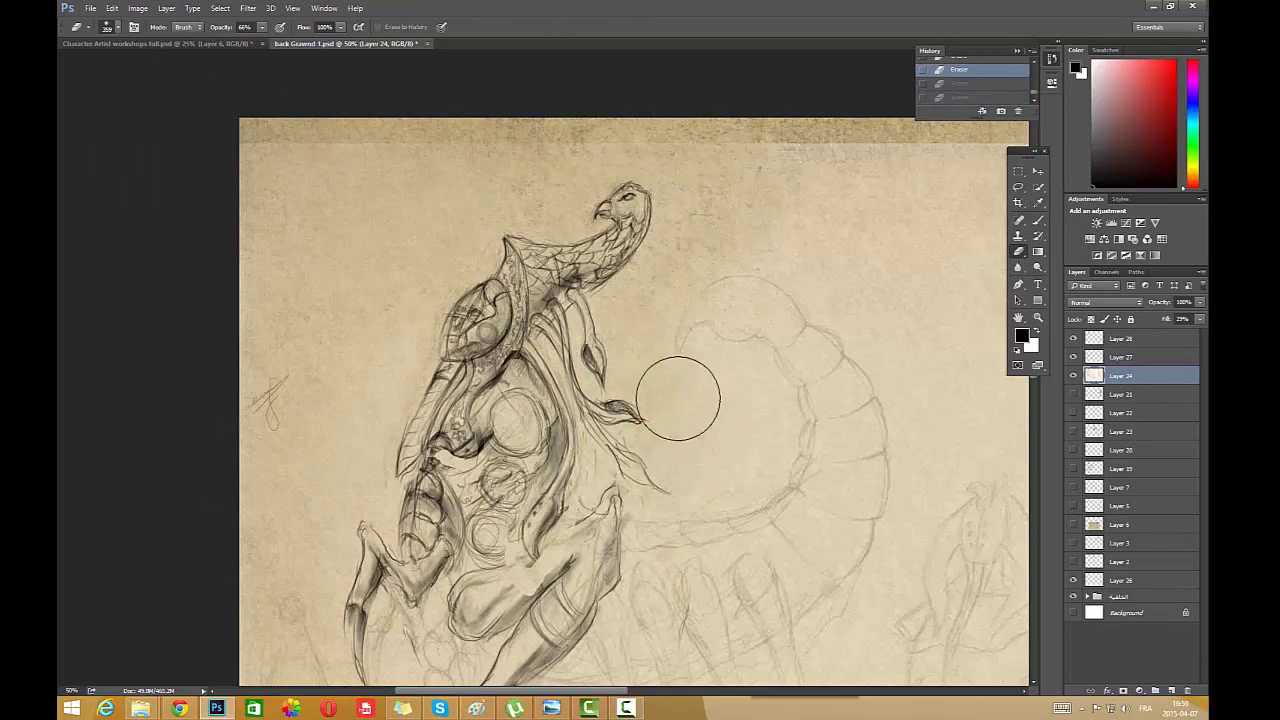
{"action": "left_click_drag", "start_coordinate": [371, 343], "coordinate": [356, 332]}
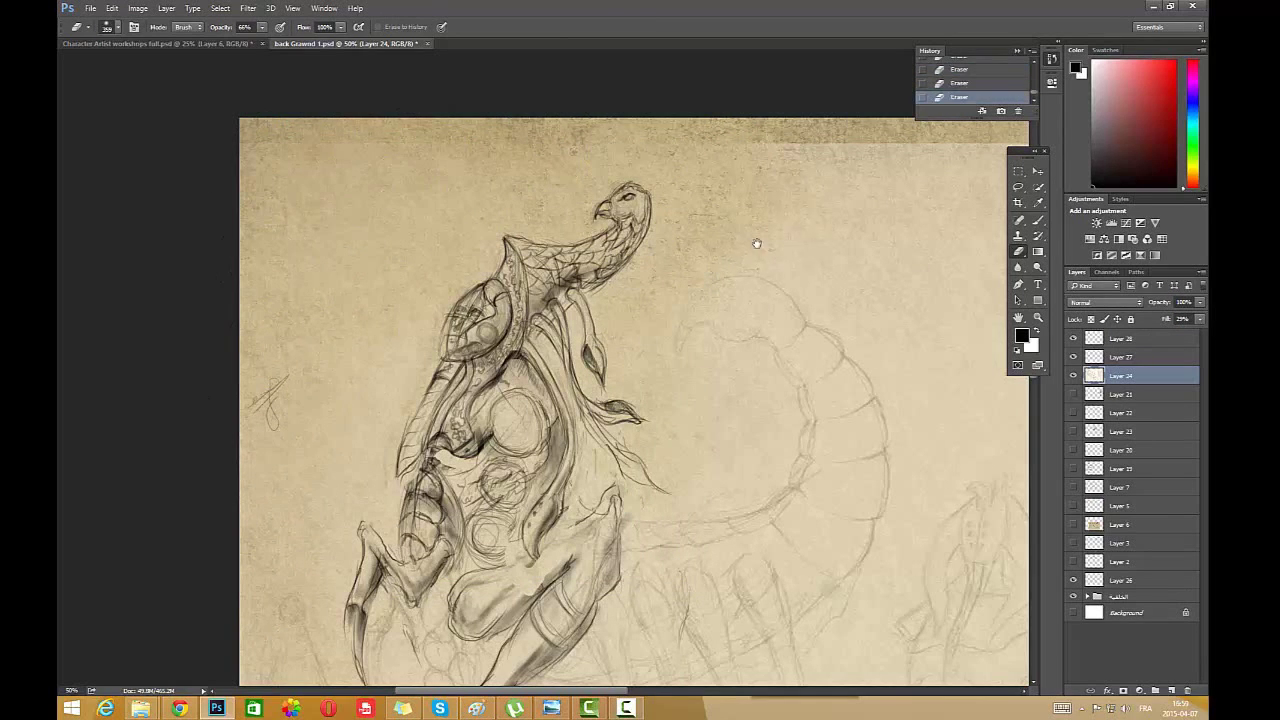
{"action": "left_click_drag", "start_coordinate": [757, 244], "coordinate": [762, 75]}
{"action": "left_click_drag", "start_coordinate": [717, 254], "coordinate": [757, 250]}
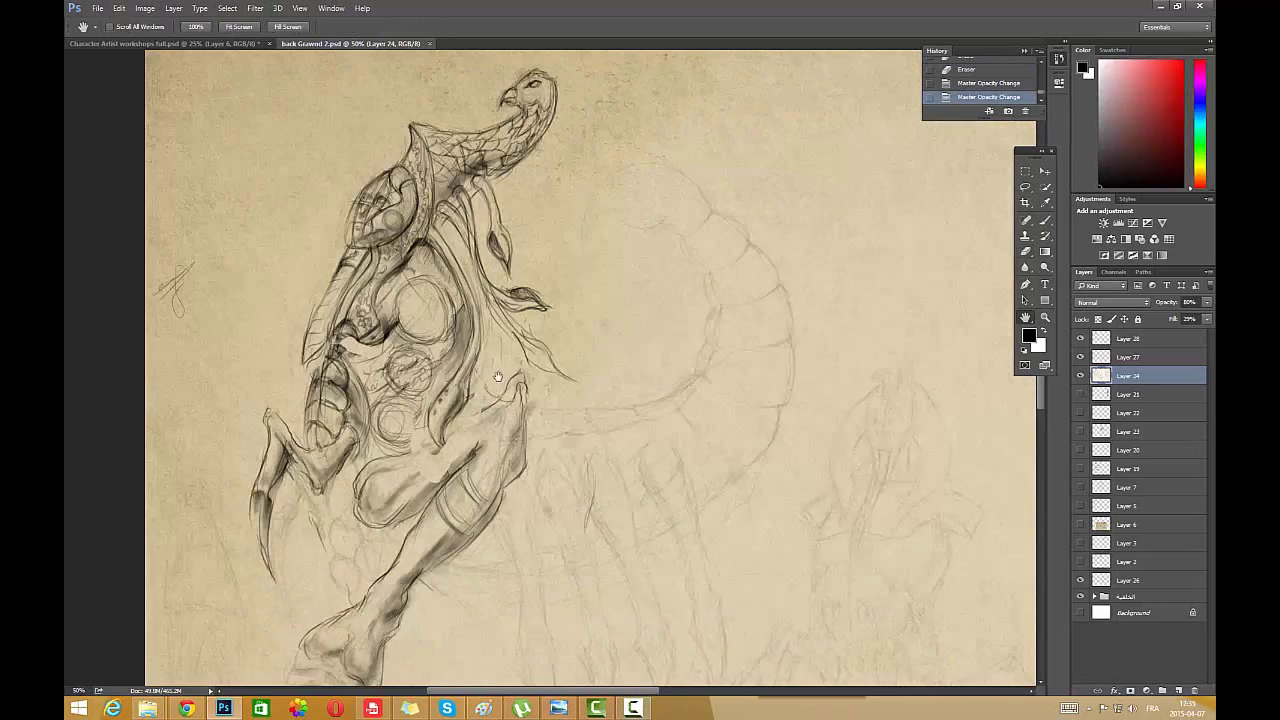
- Draw two small skulls side by side beneath the front thigh on Layer 28, with dark eye sockets and jaws
{"action": "left_click_drag", "start_coordinate": [498, 377], "coordinate": [547, 257]}
{"action": "left_click", "coordinate": [1045, 219]}
{"action": "mouse_move", "coordinate": [371, 376]}
{"action": "left_mouse_down"}
{"action": "mouse_move", "coordinate": [400, 424]}
{"action": "mouse_move", "coordinate": [358, 397]}
{"action": "mouse_move", "coordinate": [385, 400]}
{"action": "mouse_move", "coordinate": [401, 426]}
{"action": "mouse_move", "coordinate": [378, 437]}
{"action": "mouse_move", "coordinate": [397, 401]}
{"action": "mouse_move", "coordinate": [382, 401]}
{"action": "mouse_move", "coordinate": [398, 395]}
{"action": "mouse_move", "coordinate": [390, 425]}
{"action": "mouse_move", "coordinate": [398, 410]}
{"action": "mouse_move", "coordinate": [404, 427]}
{"action": "mouse_move", "coordinate": [445, 430]}
{"action": "left_mouse_up"}
{"action": "left_click", "coordinate": [1128, 338]}
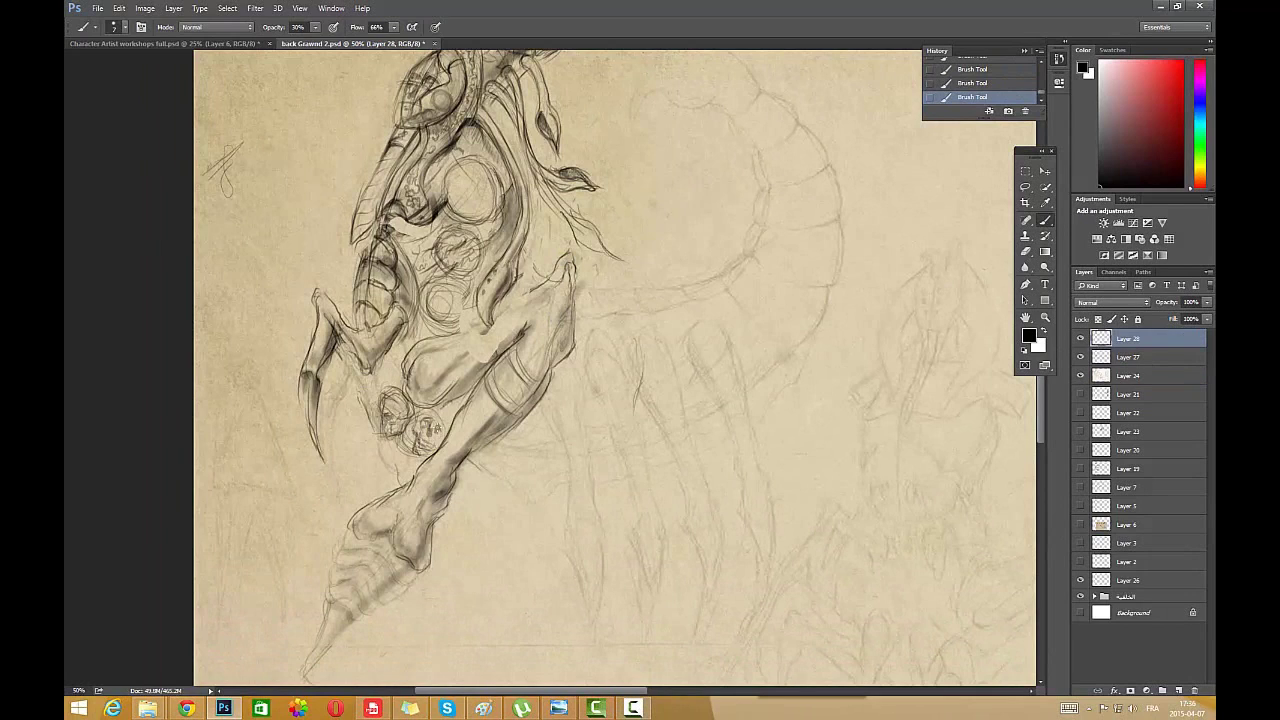
{"action": "mouse_move", "coordinate": [430, 410]}
{"action": "left_mouse_down"}
{"action": "mouse_move", "coordinate": [442, 430]}
{"action": "mouse_move", "coordinate": [412, 404]}
{"action": "mouse_move", "coordinate": [427, 426]}
{"action": "left_mouse_up"}
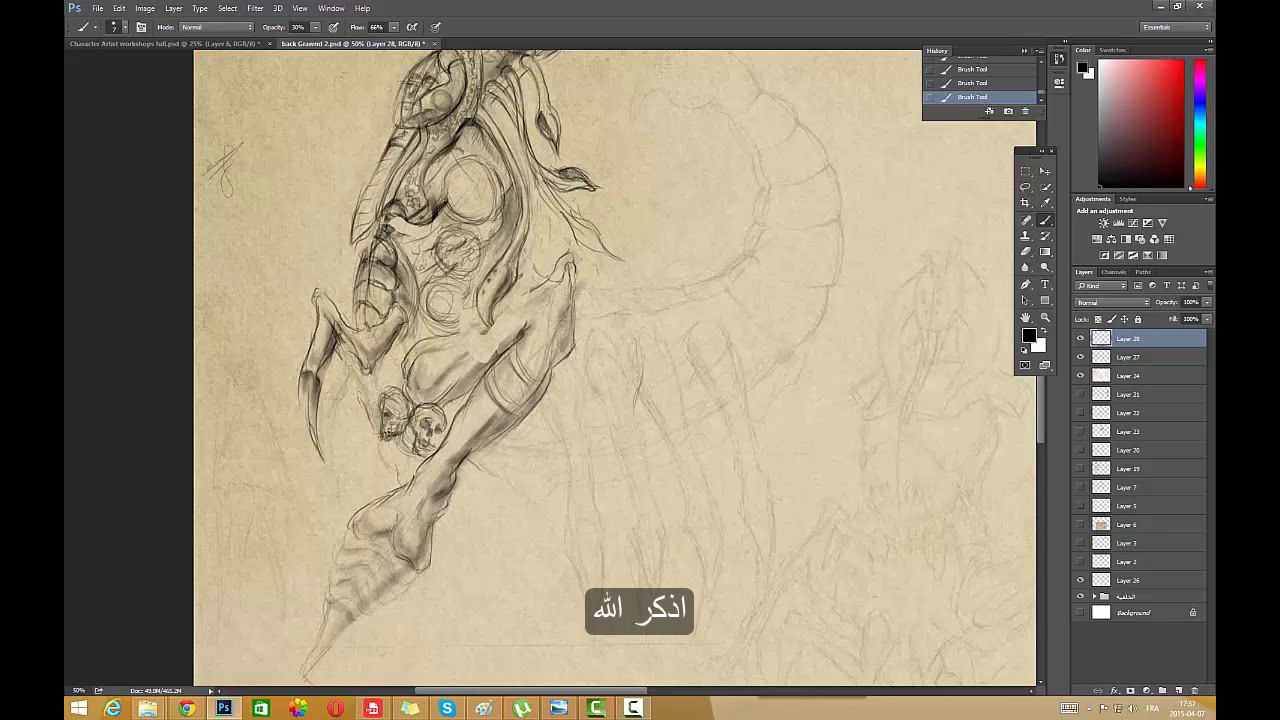
{"action": "mouse_move", "coordinate": [380, 402]}
{"action": "left_mouse_down"}
{"action": "mouse_move", "coordinate": [403, 384]}
{"action": "mouse_move", "coordinate": [391, 416]}
{"action": "left_mouse_up"}
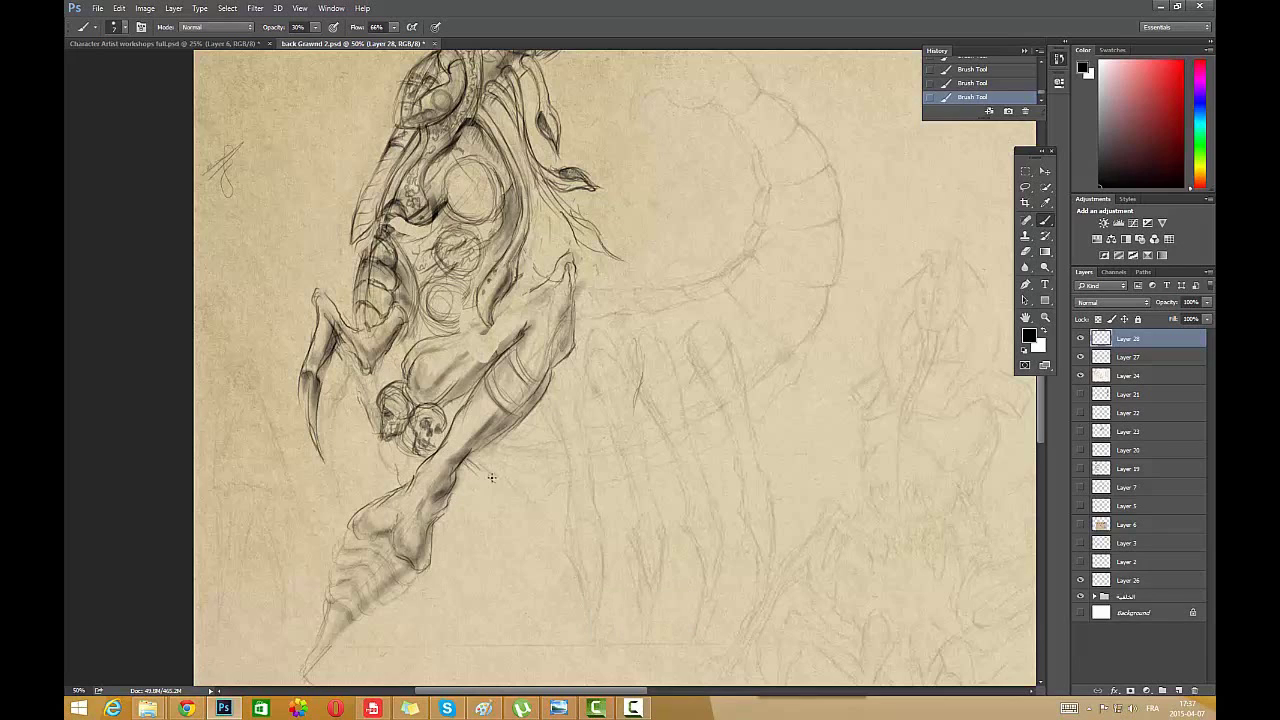
- Sketch the belly's lower contour and outline the inner segments of the curved tail over the rough drawing
{"action": "left_click_drag", "start_coordinate": [491, 477], "coordinate": [590, 497]}
{"action": "mouse_move", "coordinate": [578, 288]}
{"action": "left_mouse_down"}
{"action": "mouse_move", "coordinate": [636, 308]}
{"action": "mouse_move", "coordinate": [609, 291]}
{"action": "mouse_move", "coordinate": [608, 312]}
{"action": "mouse_move", "coordinate": [572, 325]}
{"action": "mouse_move", "coordinate": [646, 320]}
{"action": "mouse_move", "coordinate": [752, 265]}
{"action": "left_mouse_up"}
{"action": "mouse_move", "coordinate": [696, 298]}
{"action": "left_mouse_down"}
{"action": "mouse_move", "coordinate": [754, 268]}
{"action": "mouse_move", "coordinate": [767, 192]}
{"action": "mouse_move", "coordinate": [757, 181]}
{"action": "left_mouse_up"}
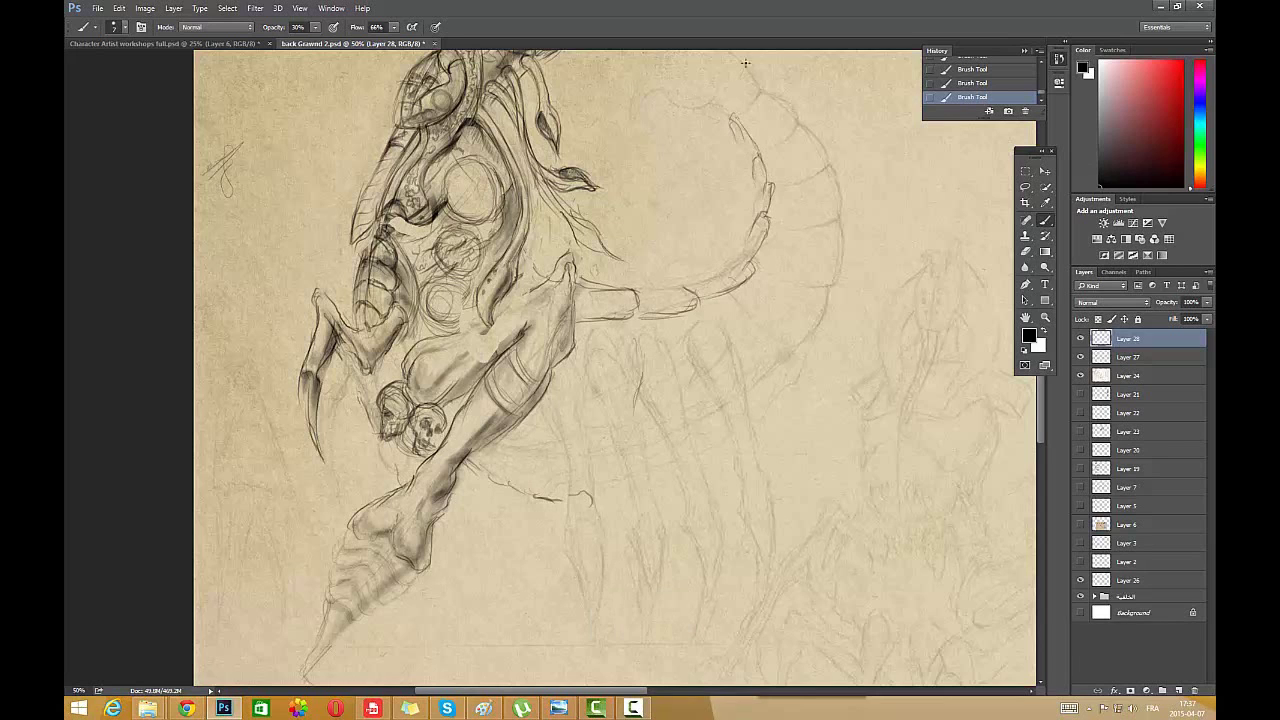
- Make Layer 28 the active layer
{"action": "left_click", "coordinate": [1045, 317]}
{"action": "left_click", "coordinate": [760, 396], "text": "alt"}
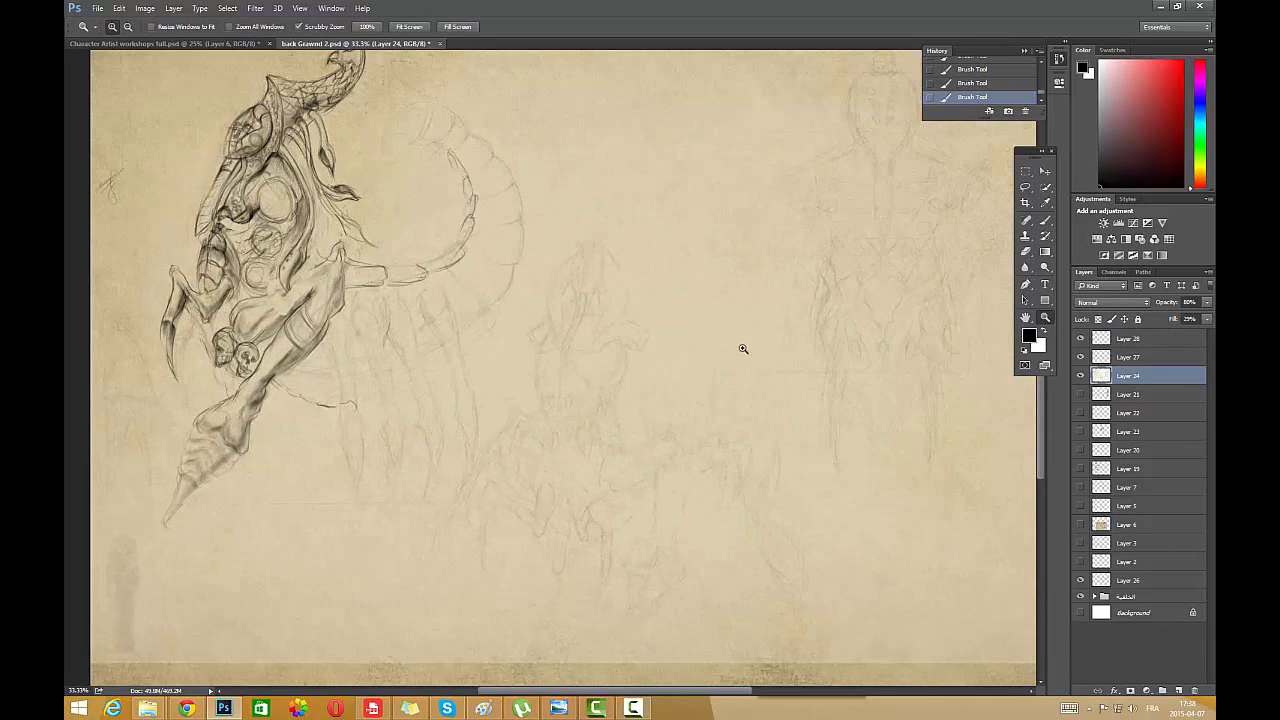
{"action": "key", "text": "l"}
{"action": "left_click", "coordinate": [119, 8]}
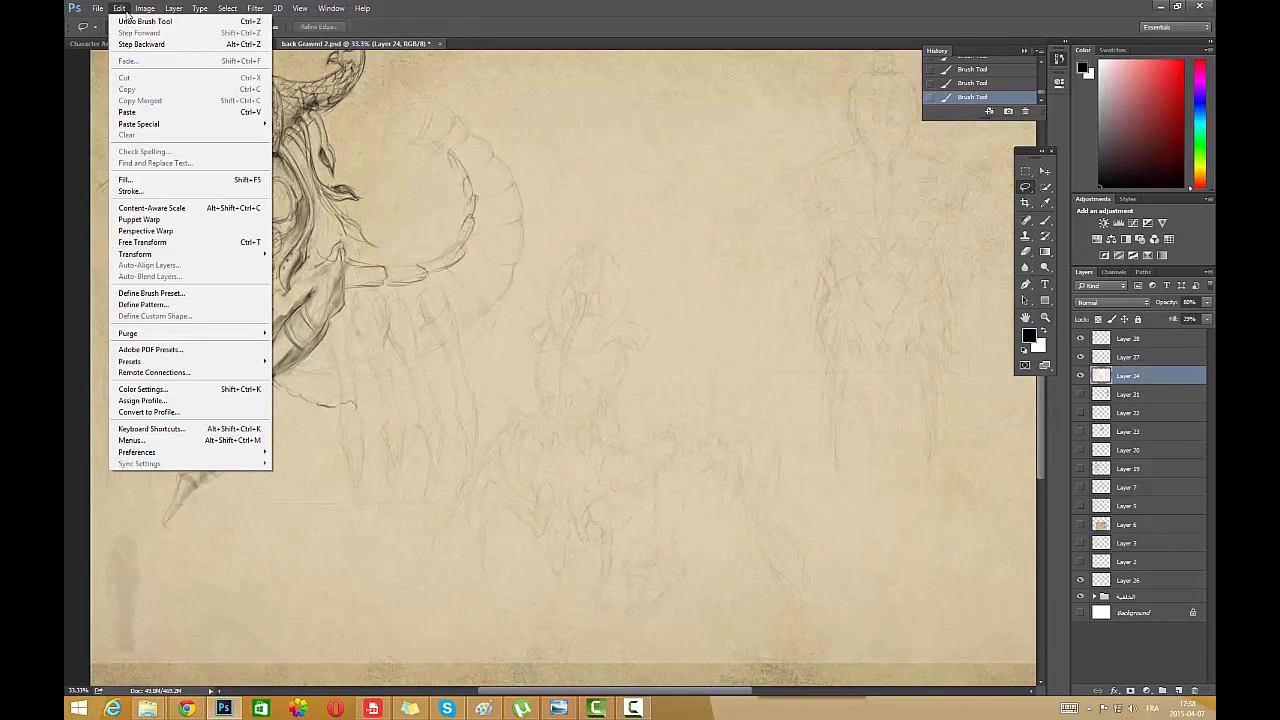
{"action": "left_click", "coordinate": [1147, 338]}
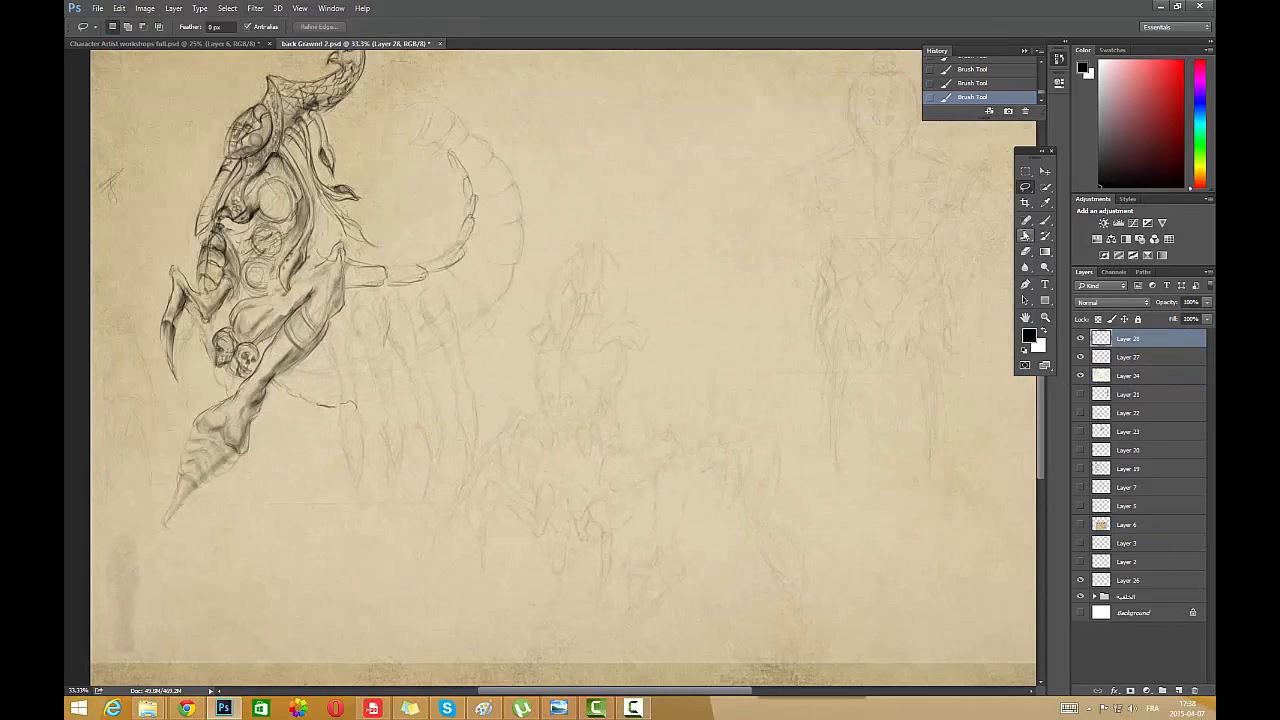
- Try the 174 px and textured 113 px brush presets with shading strokes beneath the belly
{"action": "left_click", "coordinate": [1045, 317]}
{"action": "left_click_drag", "start_coordinate": [711, 399], "coordinate": [630, 396]}
{"action": "left_click_drag", "start_coordinate": [301, 287], "coordinate": [370, 369]}
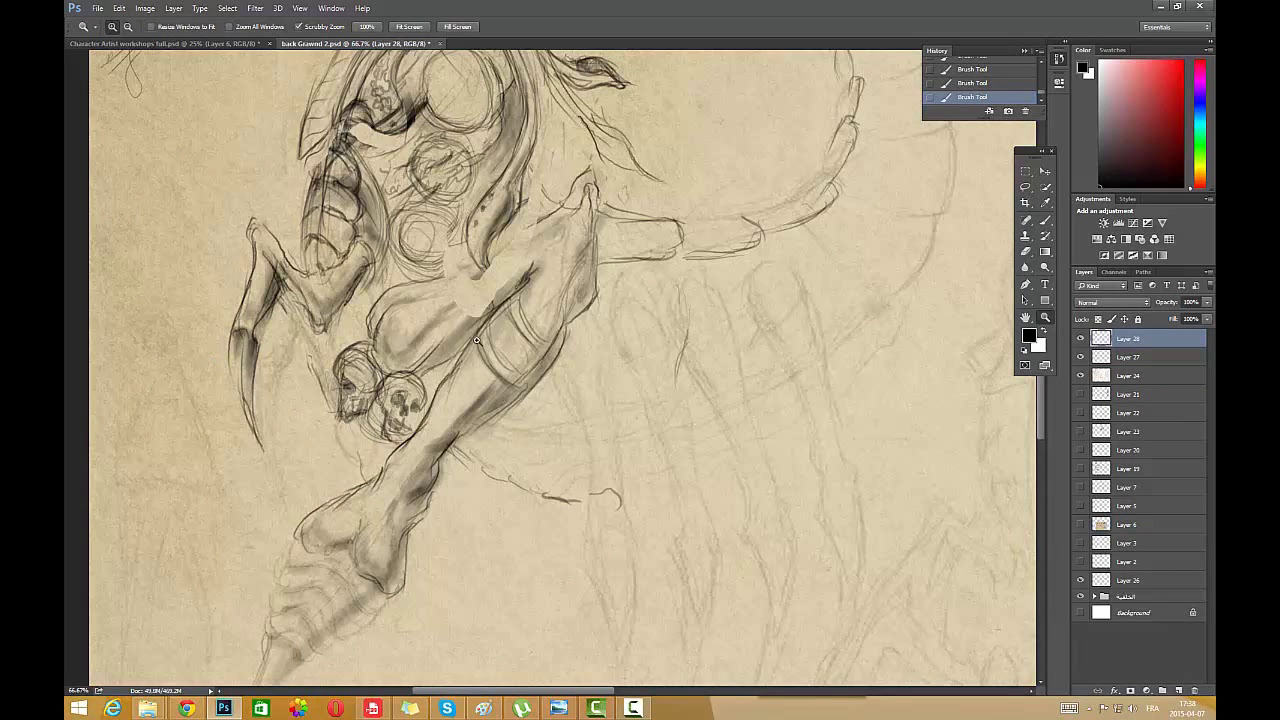
{"action": "right_click", "coordinate": [600, 298]}
{"action": "left_click", "coordinate": [1047, 219]}
{"action": "right_click", "coordinate": [780, 293]}
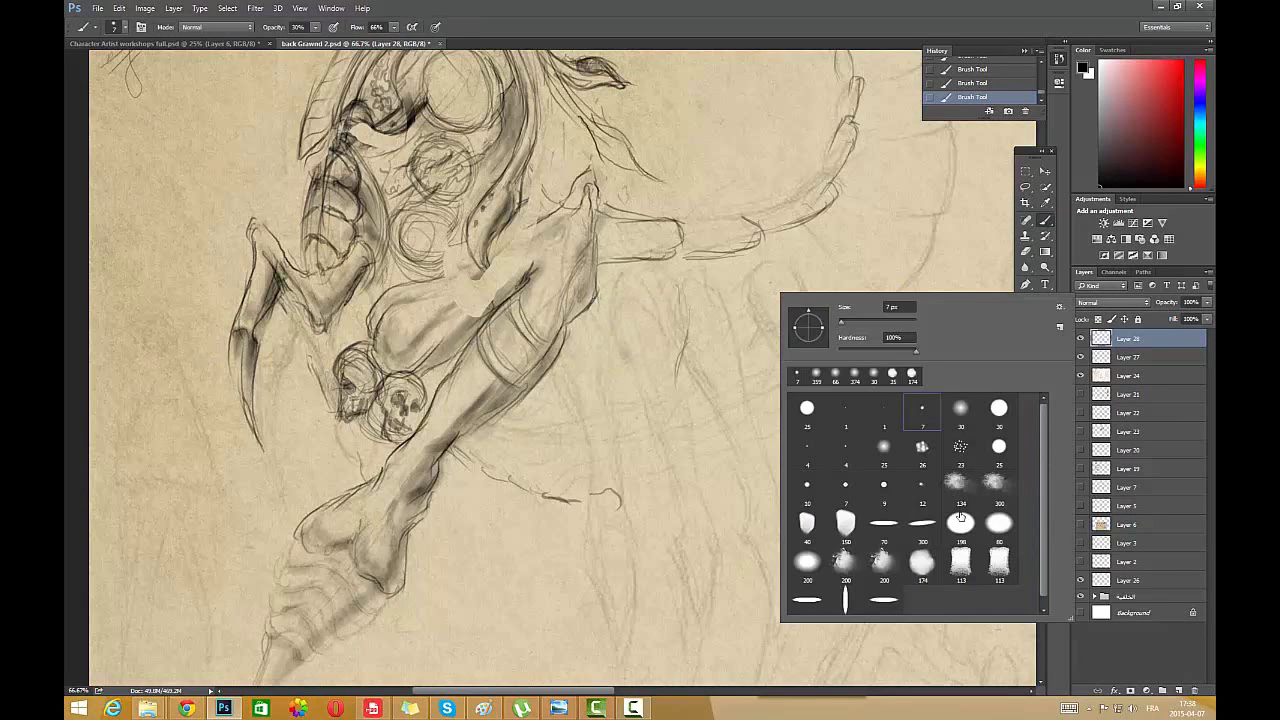
{"action": "left_click", "coordinate": [957, 558]}
{"action": "left_click", "coordinate": [911, 373]}
{"action": "left_click", "coordinate": [628, 428]}
{"action": "right_click", "coordinate": [647, 353]}
{"action": "left_click", "coordinate": [827, 620]}
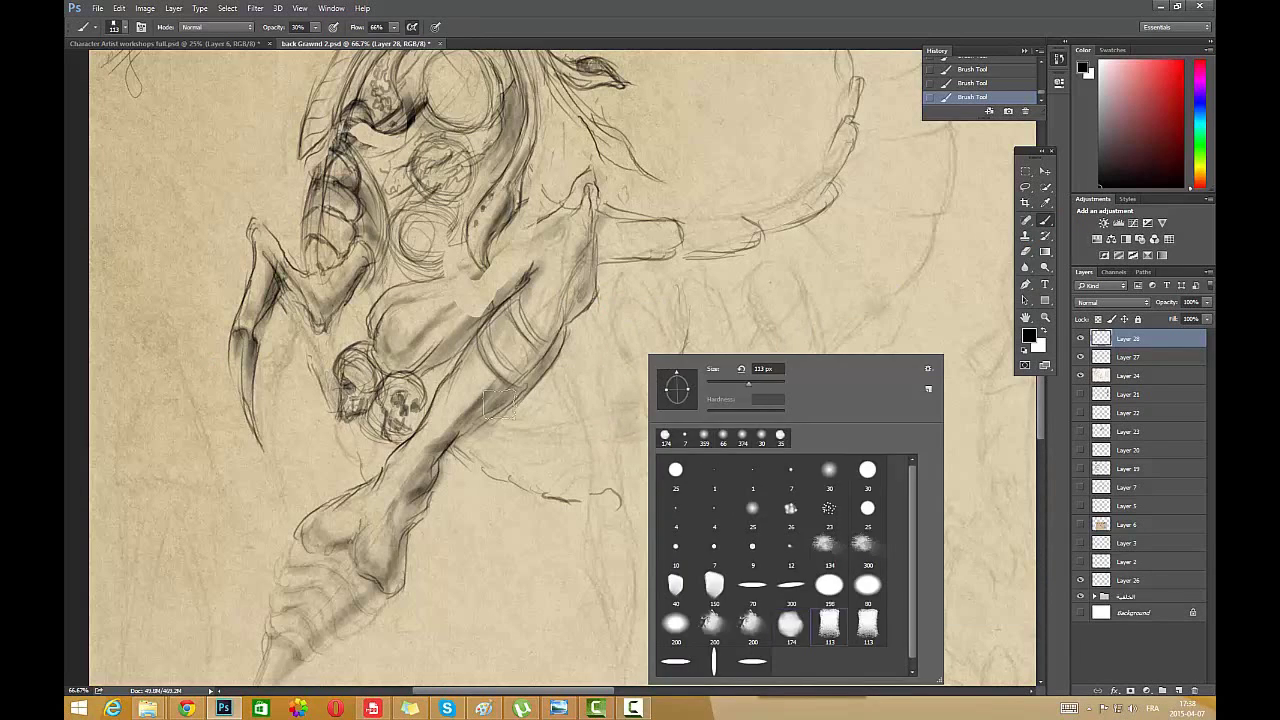
{"action": "left_click_drag", "start_coordinate": [537, 459], "coordinate": [517, 445]}
{"action": "right_click", "coordinate": [605, 408]}
{"action": "left_click_drag", "start_coordinate": [619, 418], "coordinate": [580, 391]}
- Choose the 174 px brush preset, reduce its size and undo the trial shading strokes
{"action": "left_click", "coordinate": [748, 626]}
{"action": "right_click", "coordinate": [496, 365]}
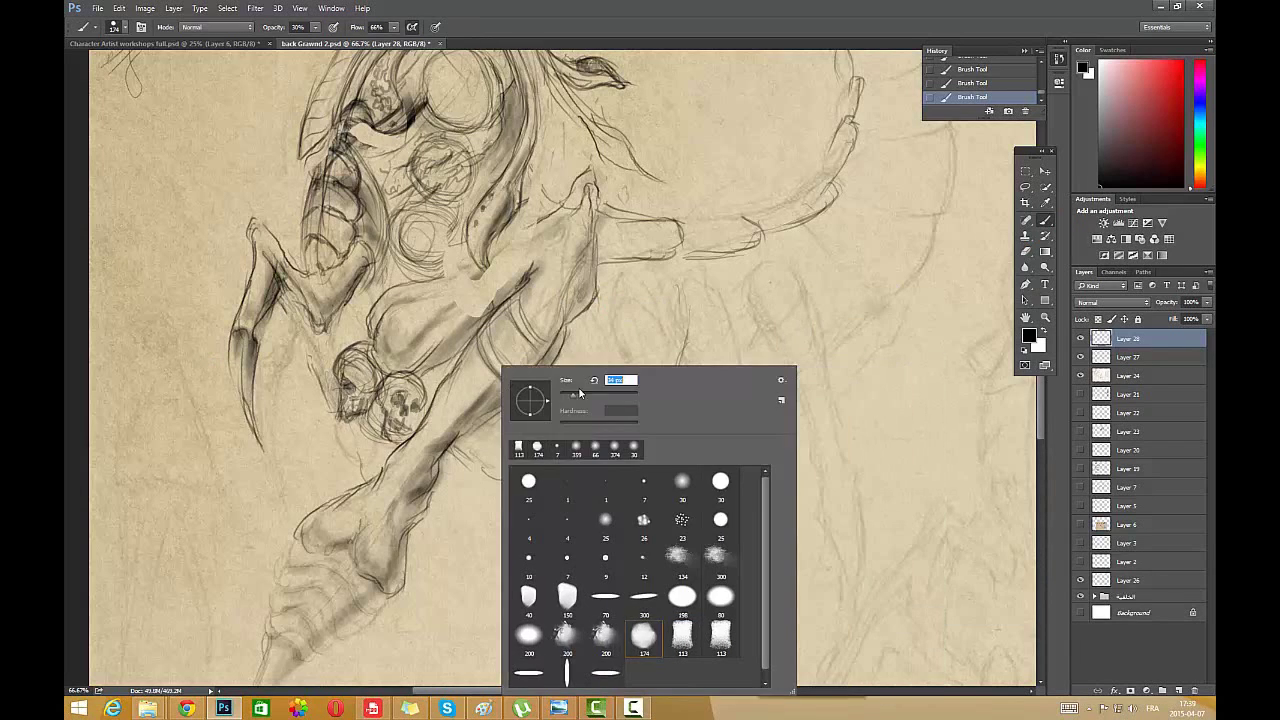
{"action": "left_click", "coordinate": [570, 366]}
{"action": "right_click", "coordinate": [564, 421]}
{"action": "left_click", "coordinate": [633, 393]}
{"action": "left_click", "coordinate": [980, 70]}
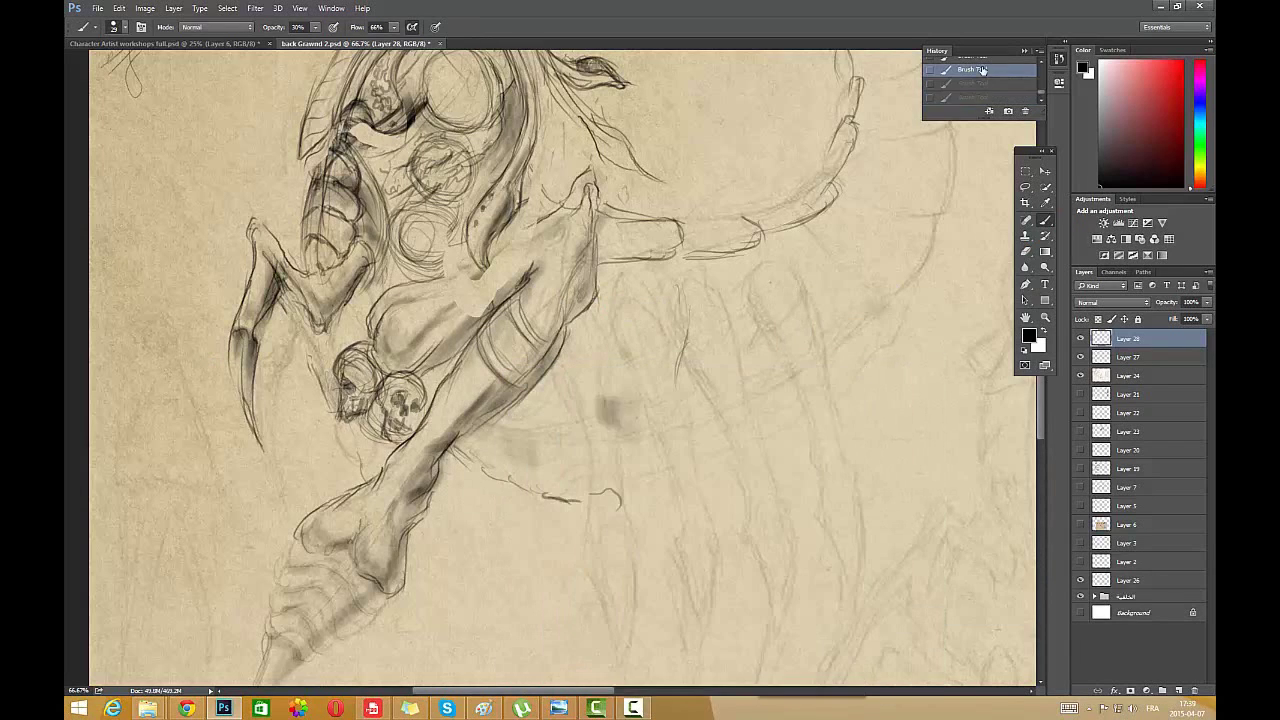
{"action": "left_click", "coordinate": [968, 58]}
{"action": "left_click", "coordinate": [937, 101]}
- Adjust the brush size and softly shade the belly's underside behind the front leg
{"action": "right_click", "coordinate": [537, 446]}
{"action": "left_click", "coordinate": [617, 397]}
{"action": "mouse_move", "coordinate": [506, 427]}
{"action": "left_mouse_down"}
{"action": "mouse_move", "coordinate": [531, 442]}
{"action": "mouse_move", "coordinate": [491, 451]}
{"action": "mouse_move", "coordinate": [563, 457]}
{"action": "left_mouse_up"}
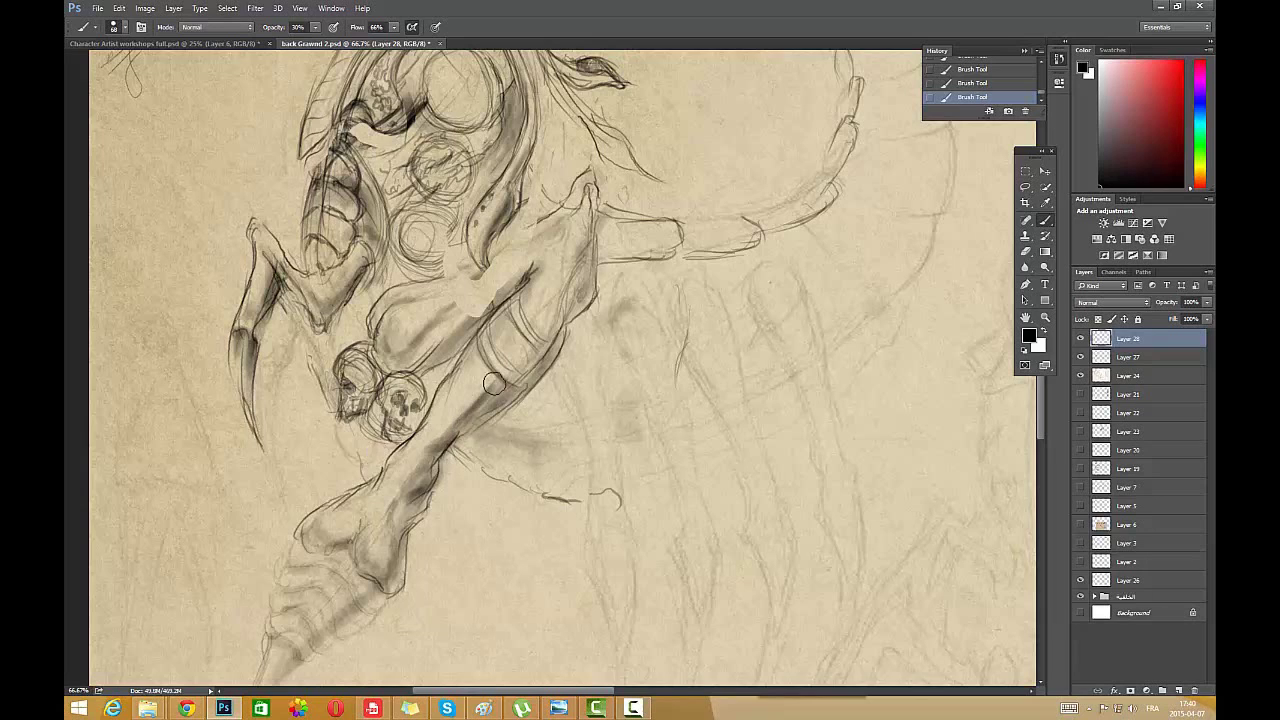
- Switch to the 7 px brush and sketch the second leg's rounded thigh and upper segment beneath the tail base
{"action": "right_click", "coordinate": [728, 306]}
{"action": "left_click", "coordinate": [849, 381]}
{"action": "left_click", "coordinate": [549, 403]}
{"action": "left_click_drag", "start_coordinate": [634, 384], "coordinate": [680, 379]}
{"action": "mouse_move", "coordinate": [614, 422]}
{"action": "left_mouse_down"}
{"action": "mouse_move", "coordinate": [536, 442]}
{"action": "mouse_move", "coordinate": [629, 367]}
{"action": "left_mouse_up"}
{"action": "mouse_move", "coordinate": [574, 433]}
{"action": "left_mouse_down"}
{"action": "mouse_move", "coordinate": [593, 367]}
{"action": "mouse_move", "coordinate": [652, 306]}
{"action": "left_mouse_up"}
{"action": "mouse_move", "coordinate": [582, 376]}
{"action": "left_mouse_down"}
{"action": "mouse_move", "coordinate": [626, 322]}
{"action": "mouse_move", "coordinate": [608, 414]}
{"action": "mouse_move", "coordinate": [548, 390]}
{"action": "mouse_move", "coordinate": [642, 300]}
{"action": "mouse_move", "coordinate": [678, 327]}
{"action": "mouse_move", "coordinate": [670, 408]}
{"action": "left_mouse_up"}
{"action": "left_click_drag", "start_coordinate": [640, 312], "coordinate": [659, 397]}
- Outline the second leg's lower segment down to its pointed claws and add the joint above it
{"action": "mouse_move", "coordinate": [700, 438]}
{"action": "left_mouse_down"}
{"action": "mouse_move", "coordinate": [713, 535]}
{"action": "mouse_move", "coordinate": [712, 580]}
{"action": "left_mouse_up"}
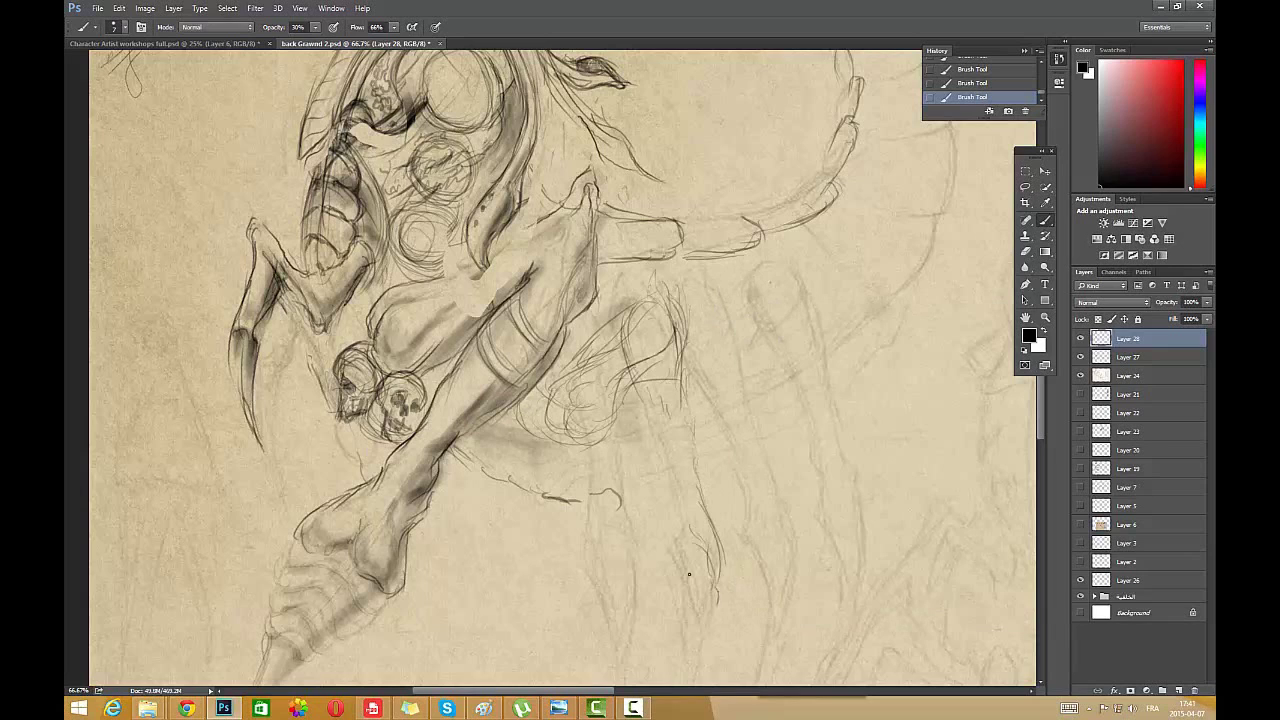
{"action": "left_click_drag", "start_coordinate": [632, 362], "coordinate": [688, 640]}
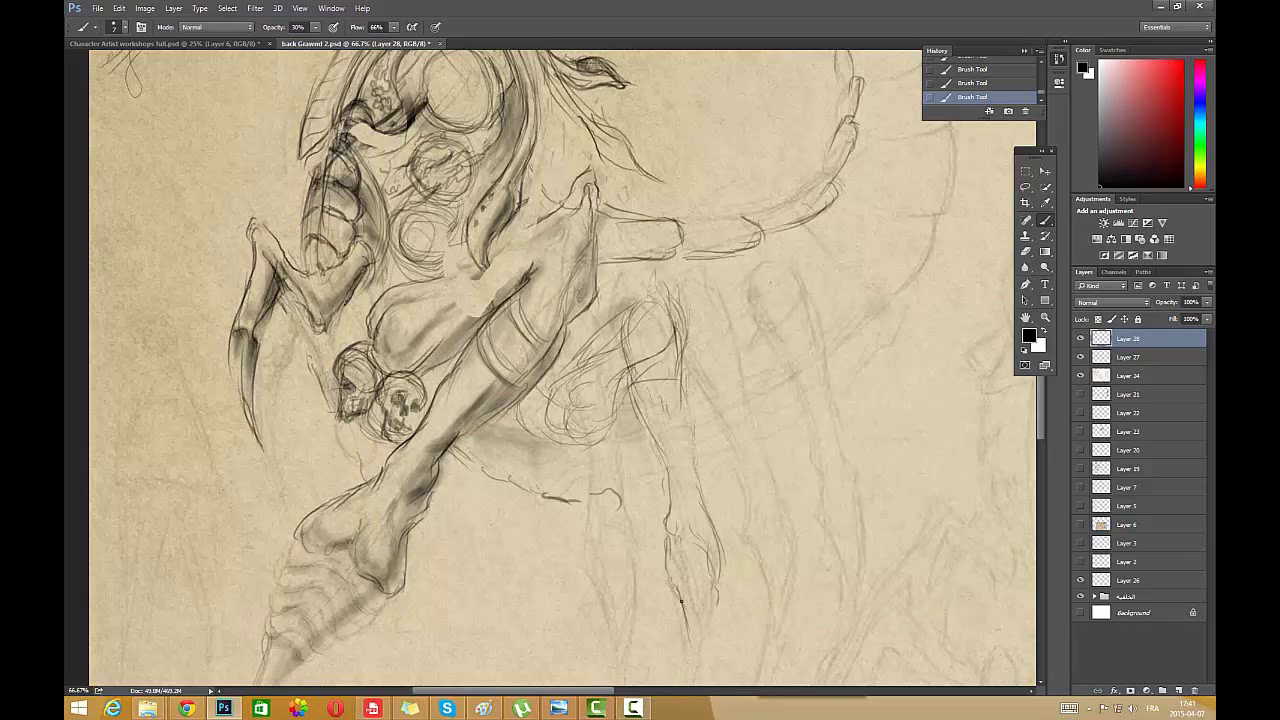
{"action": "left_click_drag", "start_coordinate": [692, 428], "coordinate": [661, 450]}
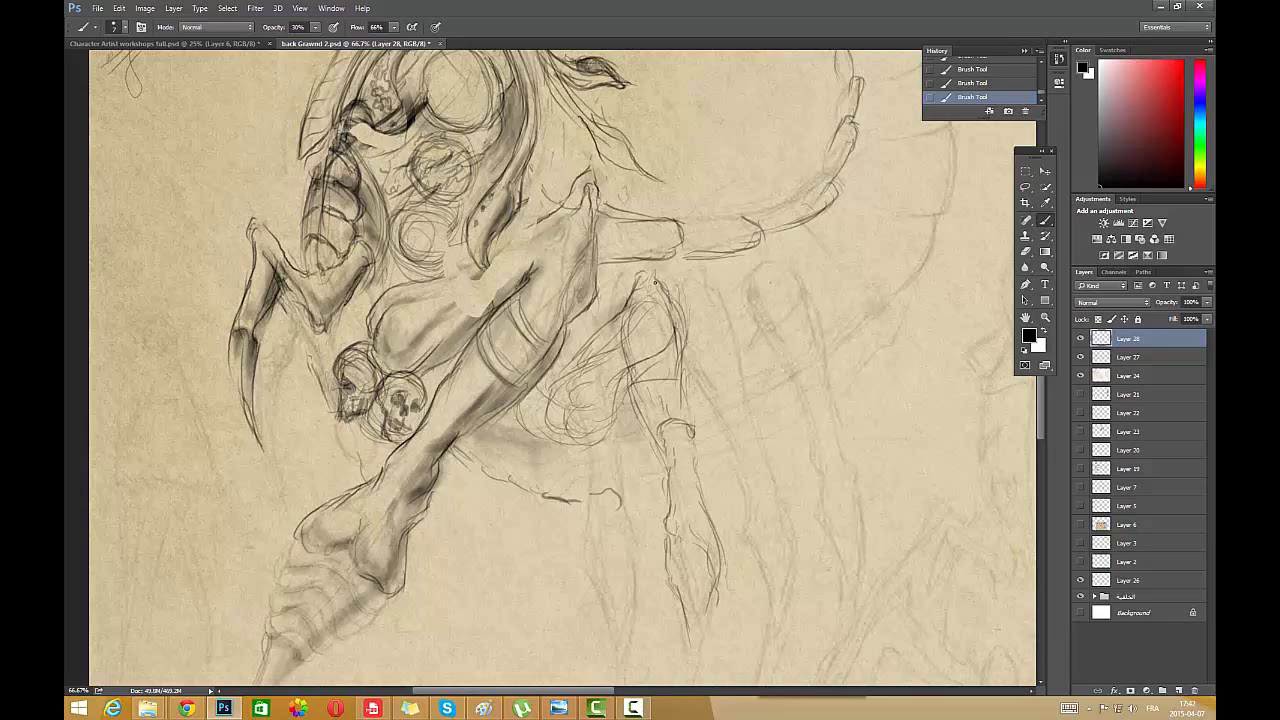
- Darken the second leg's outer edge and define its joint, lower segment and claws with firmer lines
{"action": "mouse_move", "coordinate": [655, 283]}
{"action": "left_mouse_down"}
{"action": "mouse_move", "coordinate": [702, 438]}
{"action": "mouse_move", "coordinate": [655, 448]}
{"action": "mouse_move", "coordinate": [698, 484]}
{"action": "left_mouse_up"}
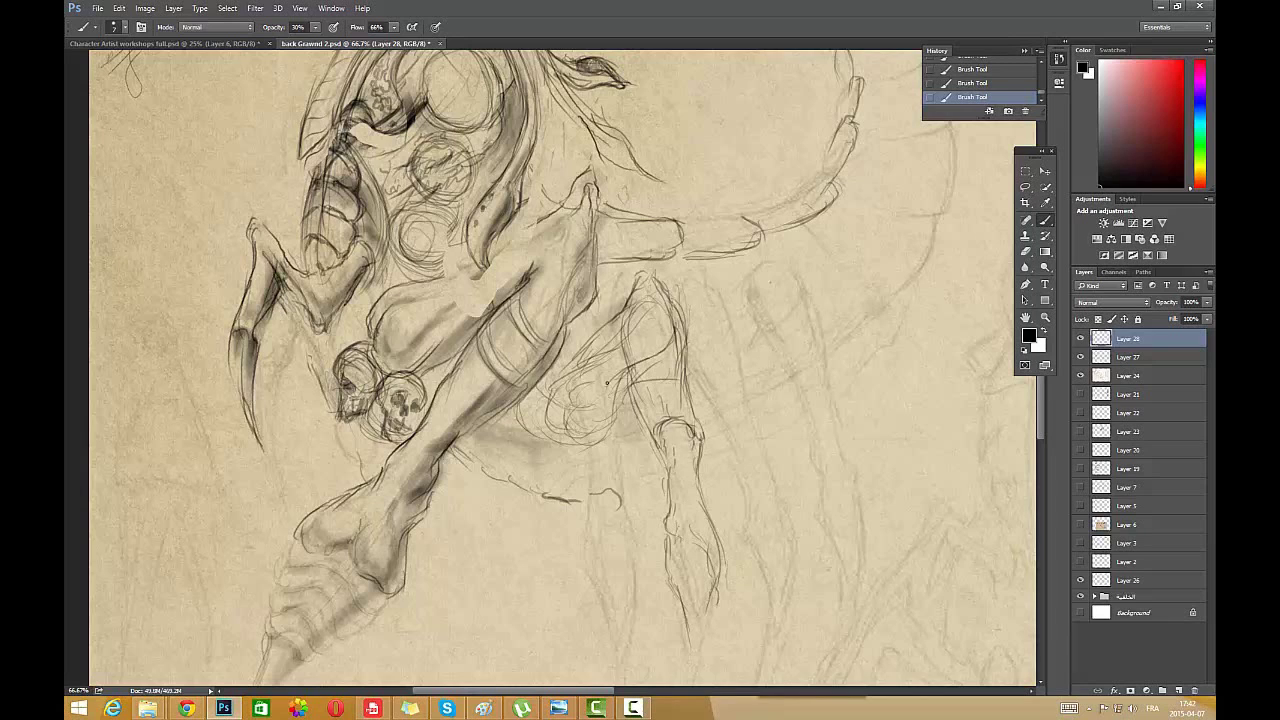
{"action": "left_click_drag", "start_coordinate": [680, 424], "coordinate": [696, 494]}
{"action": "left_click_drag", "start_coordinate": [672, 446], "coordinate": [672, 585]}
{"action": "left_click_drag", "start_coordinate": [688, 539], "coordinate": [691, 596]}
{"action": "left_click_drag", "start_coordinate": [662, 538], "coordinate": [684, 640]}
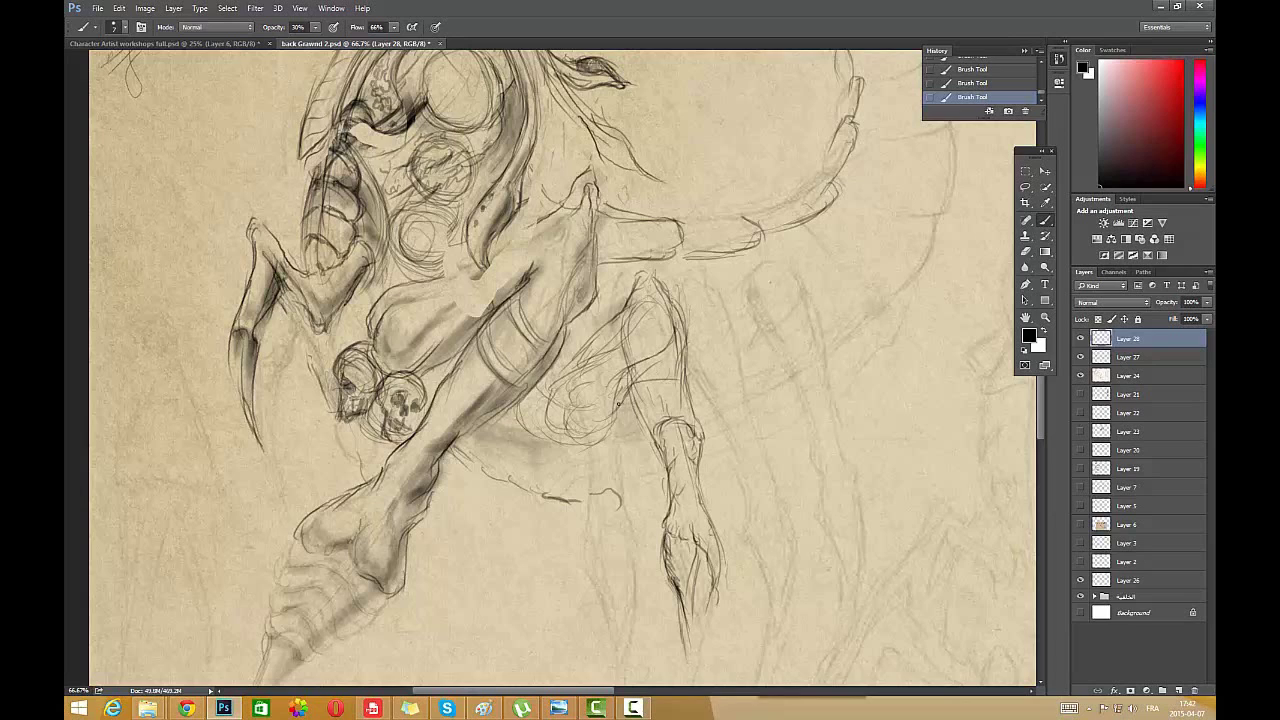
- Redraw the second leg's rounded thigh with darker contour lines and strengthen the inner edge of its upper segment
{"action": "left_click_drag", "start_coordinate": [556, 446], "coordinate": [548, 456]}
{"action": "mouse_move", "coordinate": [550, 396]}
{"action": "left_mouse_down"}
{"action": "mouse_move", "coordinate": [545, 430]}
{"action": "mouse_move", "coordinate": [574, 444]}
{"action": "mouse_move", "coordinate": [595, 435]}
{"action": "mouse_move", "coordinate": [558, 370]}
{"action": "left_mouse_up"}
{"action": "left_click_drag", "start_coordinate": [550, 382], "coordinate": [600, 340]}
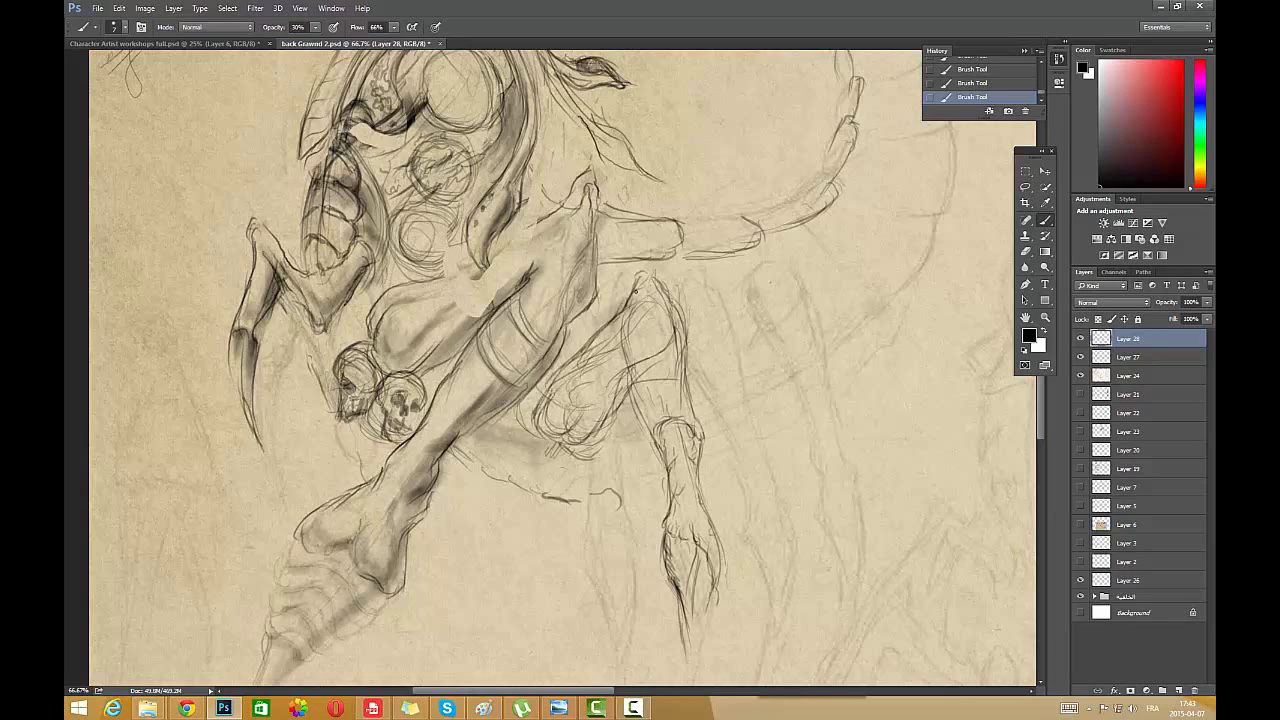
{"action": "left_click_drag", "start_coordinate": [644, 386], "coordinate": [661, 446]}
- Erase the overlapping construction lines inside the second leg's upper segment
{"action": "left_click", "coordinate": [1025, 252]}
{"action": "left_click", "coordinate": [657, 251]}
{"action": "right_click", "coordinate": [668, 245]}
{"action": "left_click", "coordinate": [742, 277]}
{"action": "mouse_move", "coordinate": [629, 349]}
{"action": "left_mouse_down"}
{"action": "mouse_move", "coordinate": [651, 309]}
{"action": "mouse_move", "coordinate": [646, 438]}
{"action": "left_mouse_up"}
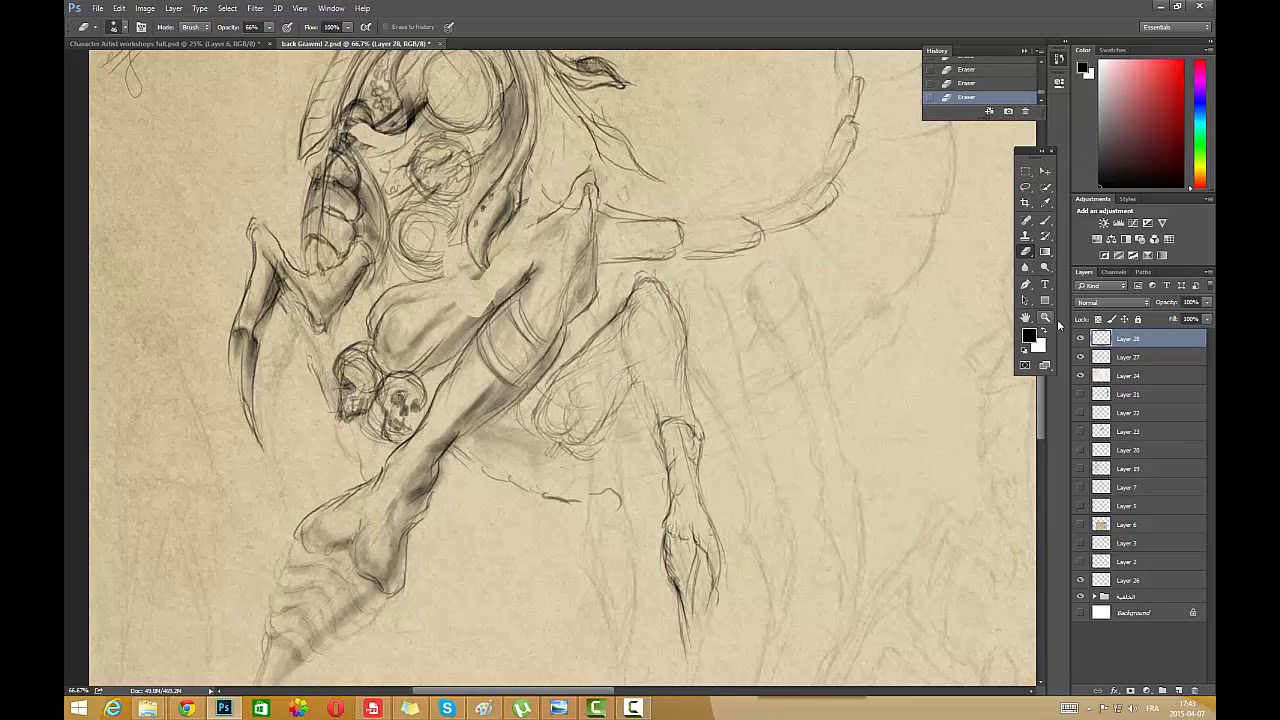
- Sign the drawing beside the front claw with the artist's name and the date 2015.4.07
{"action": "left_click", "coordinate": [1026, 317]}
{"action": "left_click_drag", "start_coordinate": [808, 529], "coordinate": [826, 329]}
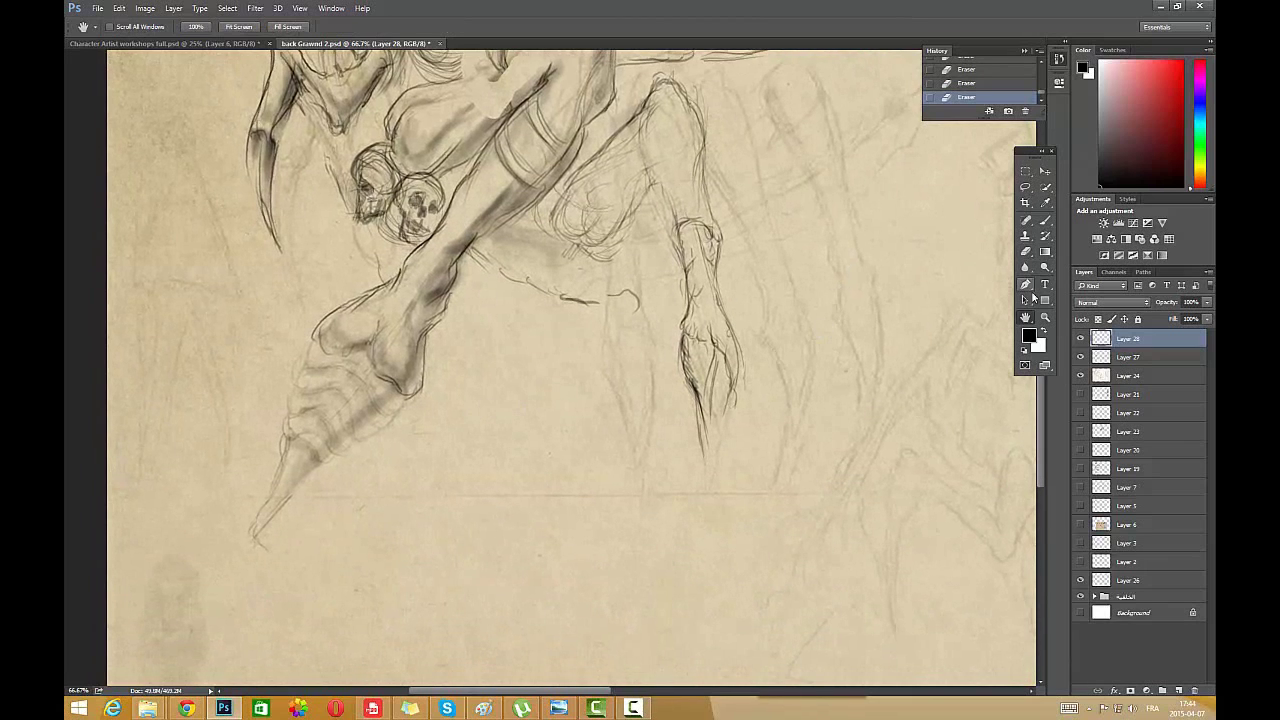
{"action": "left_click", "coordinate": [1045, 220]}
{"action": "mouse_move", "coordinate": [258, 198]}
{"action": "left_mouse_down"}
{"action": "mouse_move", "coordinate": [278, 246]}
{"action": "mouse_move", "coordinate": [148, 284]}
{"action": "left_mouse_up"}
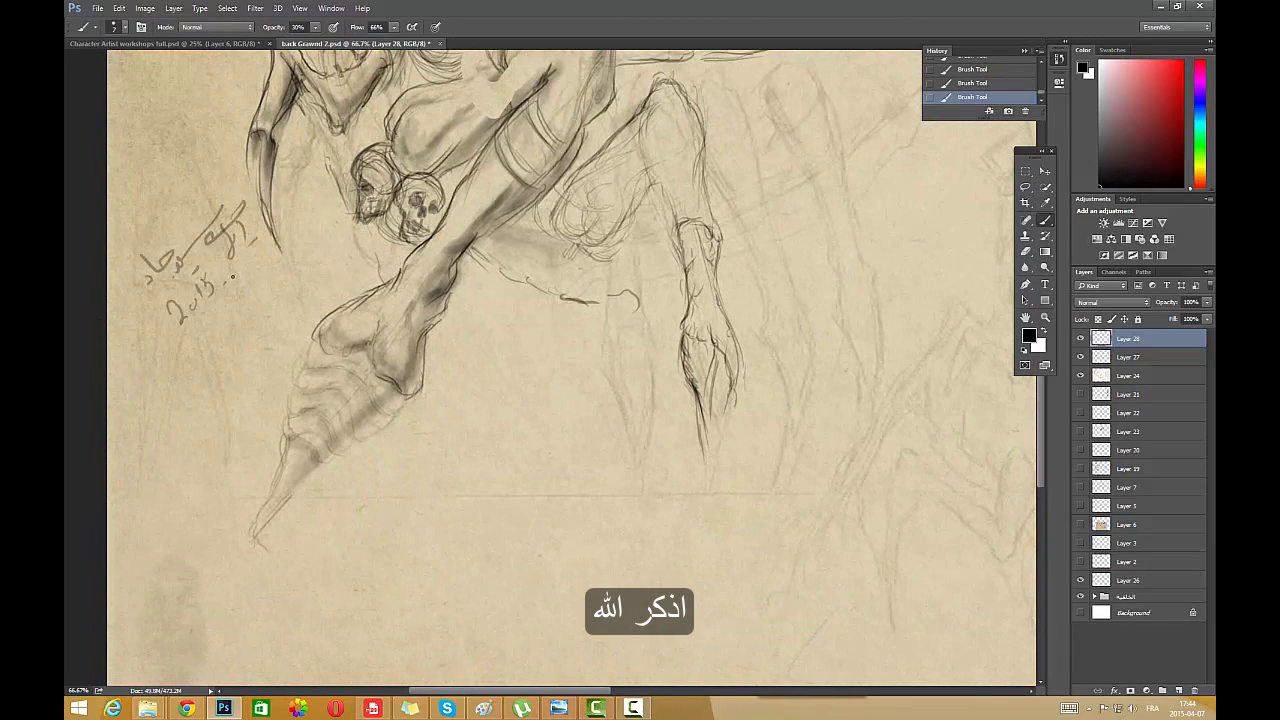
{"action": "mouse_move", "coordinate": [238, 266]}
{"action": "left_mouse_down"}
{"action": "mouse_move", "coordinate": [244, 278]}
{"action": "mouse_move", "coordinate": [270, 269]}
{"action": "left_mouse_up"}
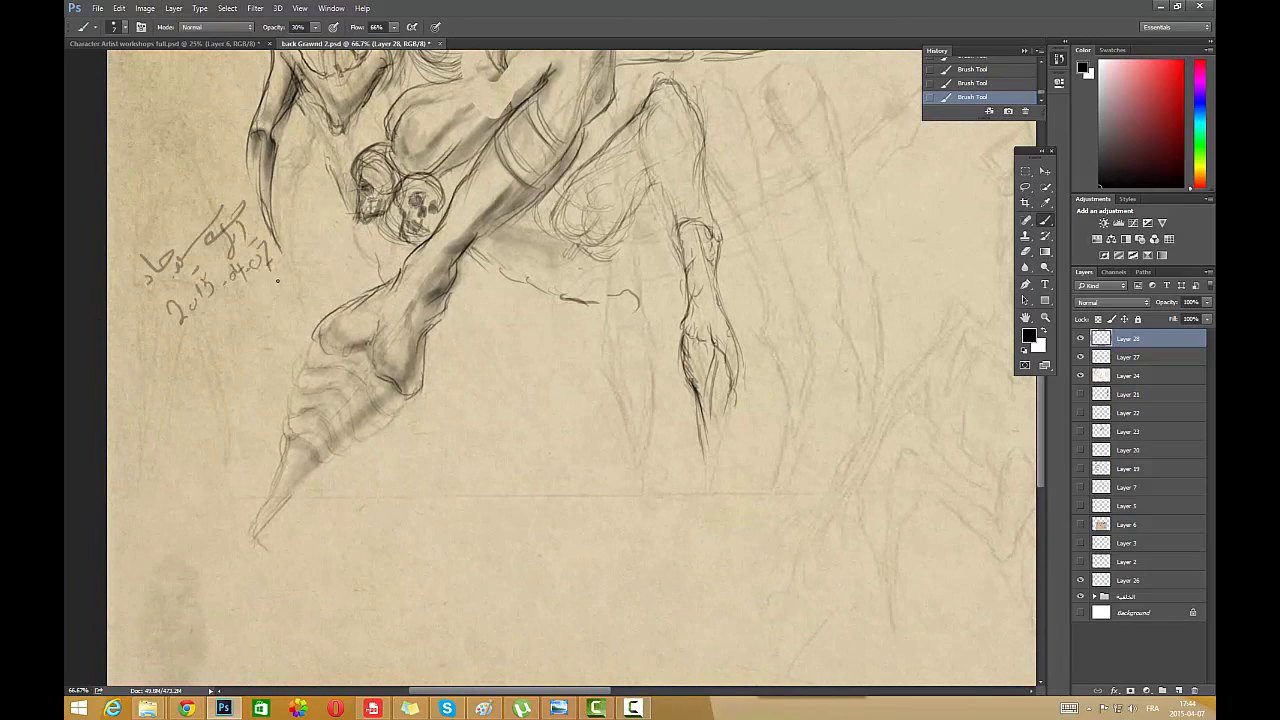
{"action": "left_click", "coordinate": [1025, 187]}
{"action": "mouse_move", "coordinate": [248, 194]}
{"action": "left_mouse_down"}
{"action": "mouse_move", "coordinate": [172, 334]}
{"action": "mouse_move", "coordinate": [168, 324]}
{"action": "left_mouse_up"}
{"action": "left_click", "coordinate": [228, 8]}
{"action": "left_click", "coordinate": [246, 34]}
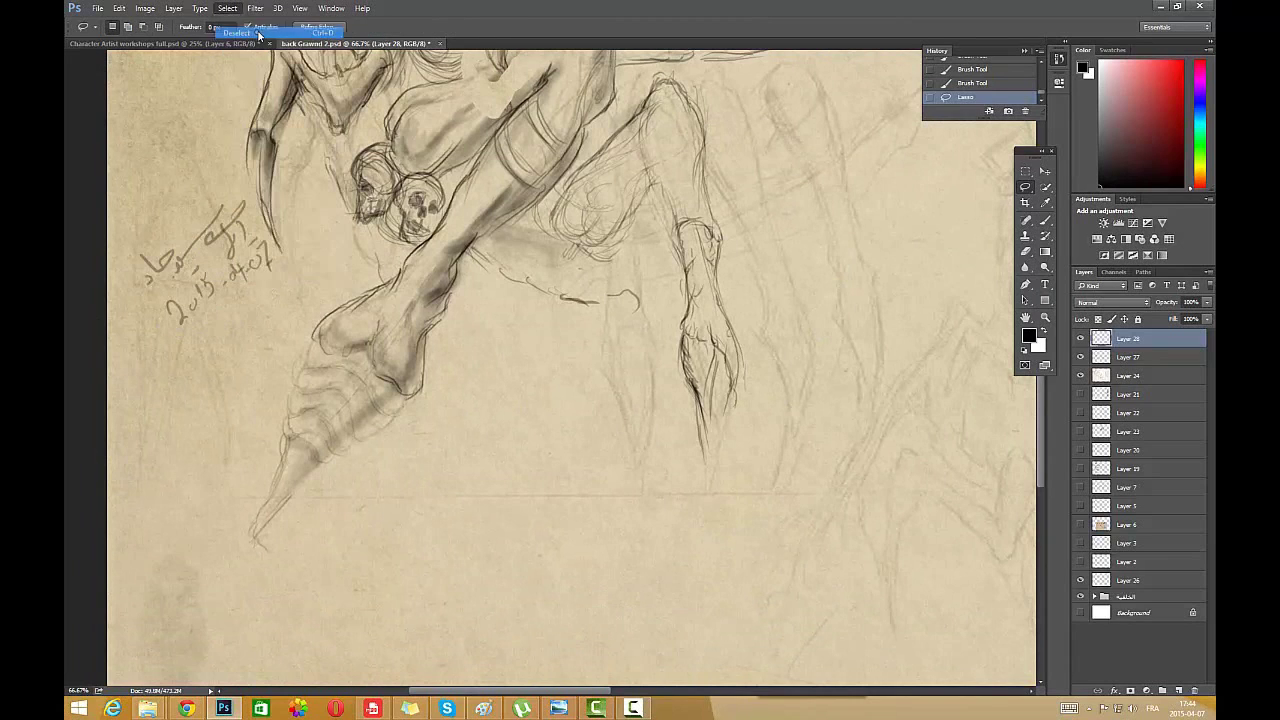
- Extend the second leg's claw tip and sketch a long uneven ground line beneath the creature
{"action": "key", "text": "b"}
{"action": "left_click_drag", "start_coordinate": [698, 498], "coordinate": [698, 516]}
{"action": "mouse_move", "coordinate": [222, 543]}
{"action": "left_mouse_down"}
{"action": "mouse_move", "coordinate": [480, 561]}
{"action": "mouse_move", "coordinate": [968, 556]}
{"action": "mouse_move", "coordinate": [372, 534]}
{"action": "left_mouse_up"}
{"action": "left_click_drag", "start_coordinate": [395, 531], "coordinate": [190, 494]}
{"action": "left_click_drag", "start_coordinate": [206, 538], "coordinate": [108, 523]}
- Sketch a pile of rounded, skull-like shapes beside the front leg's tip, with short ground contours beneath them
{"action": "left_click_drag", "start_coordinate": [186, 474], "coordinate": [226, 542]}
{"action": "left_click_drag", "start_coordinate": [188, 450], "coordinate": [238, 490]}
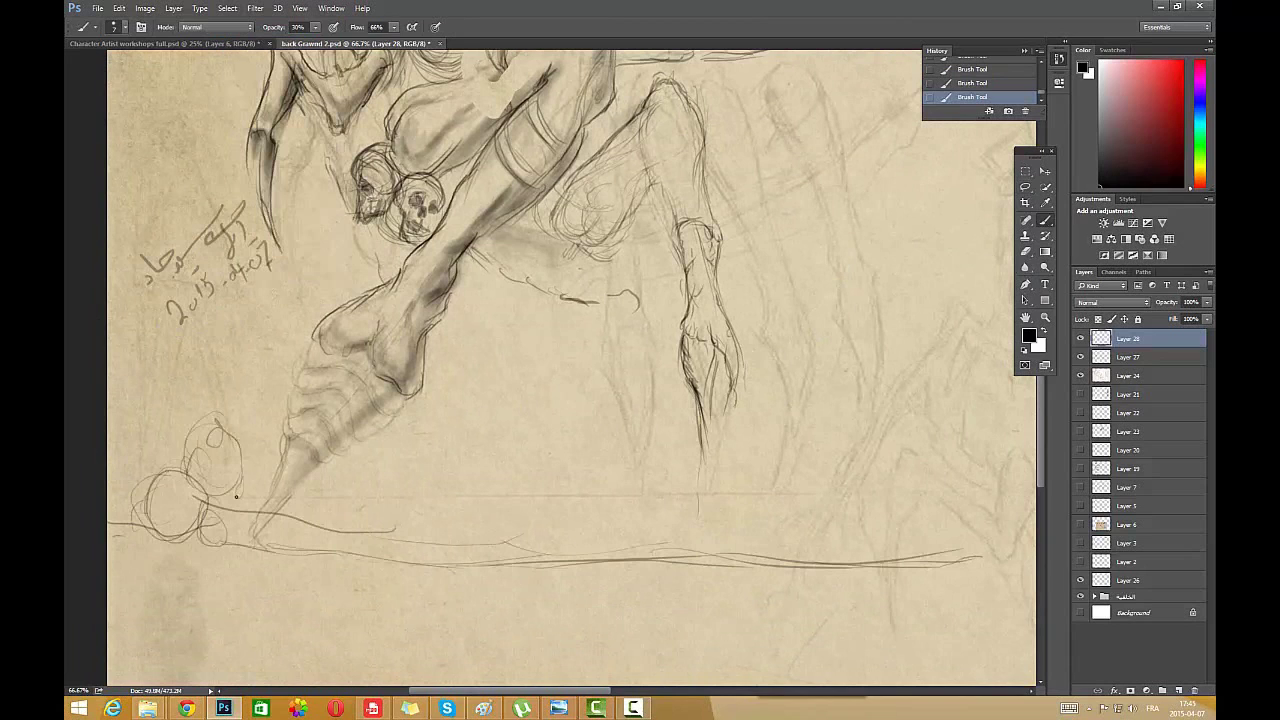
{"action": "left_click_drag", "start_coordinate": [216, 420], "coordinate": [242, 480]}
{"action": "left_click_drag", "start_coordinate": [240, 494], "coordinate": [204, 538]}
{"action": "left_click_drag", "start_coordinate": [146, 522], "coordinate": [206, 548]}
{"action": "left_click_drag", "start_coordinate": [108, 573], "coordinate": [224, 561]}
{"action": "left_click_drag", "start_coordinate": [113, 534], "coordinate": [158, 550]}
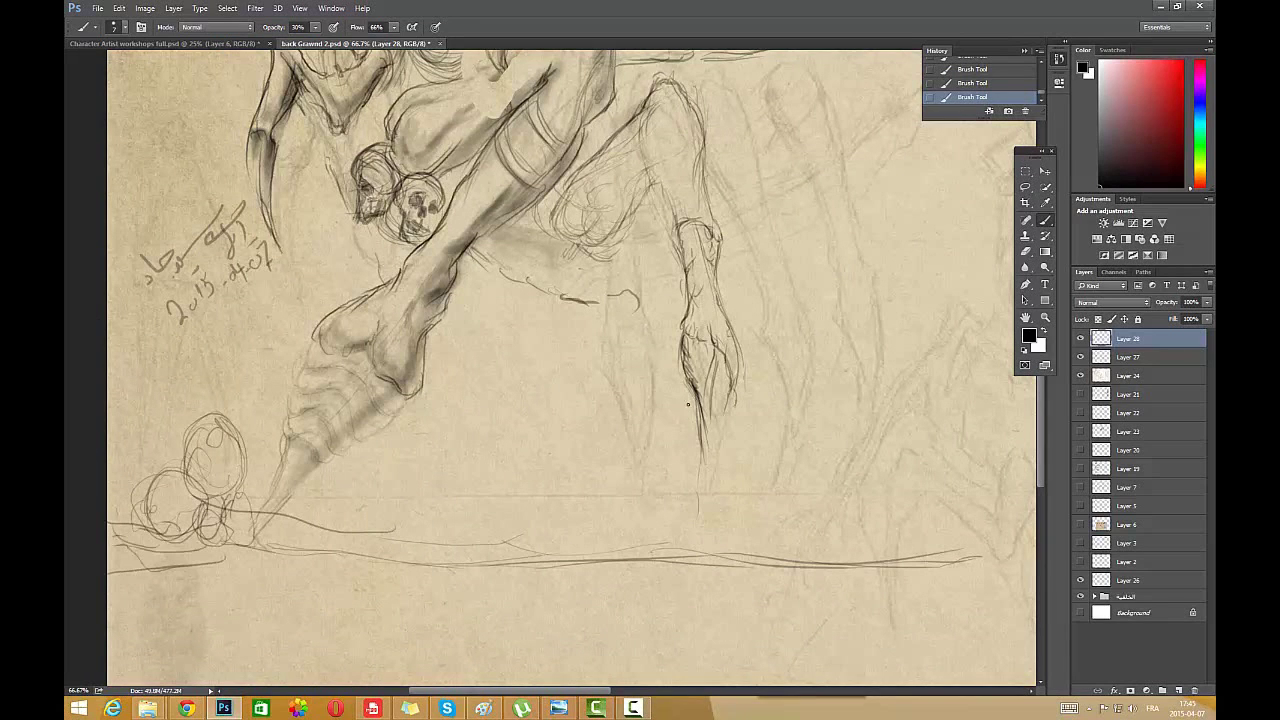
- Draw the second leg's claw tapering down to the ground line and cross it with curved segment bands
{"action": "left_click_drag", "start_coordinate": [700, 412], "coordinate": [686, 536]}
{"action": "left_click_drag", "start_coordinate": [706, 446], "coordinate": [674, 550]}
{"action": "left_click_drag", "start_coordinate": [744, 380], "coordinate": [726, 470]}
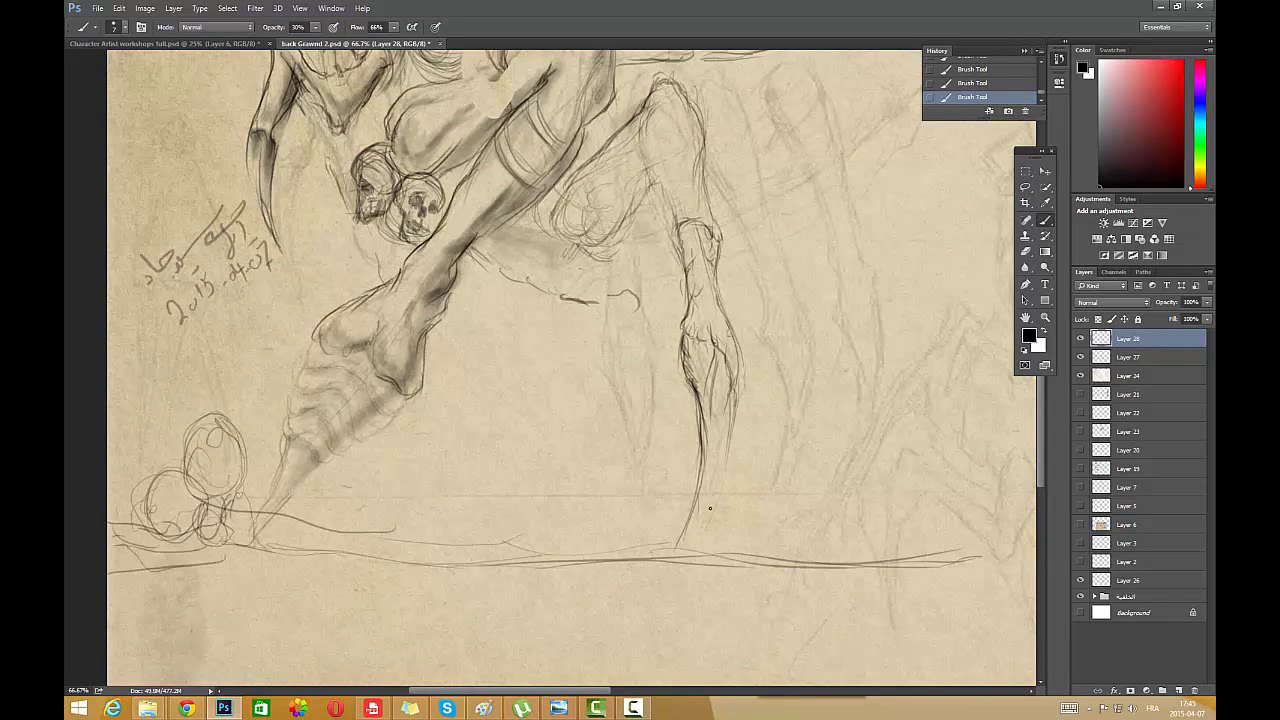
{"action": "left_click_drag", "start_coordinate": [734, 414], "coordinate": [692, 546]}
{"action": "mouse_move", "coordinate": [733, 405]}
{"action": "left_mouse_down"}
{"action": "mouse_move", "coordinate": [714, 436]}
{"action": "mouse_move", "coordinate": [723, 465]}
{"action": "left_mouse_up"}
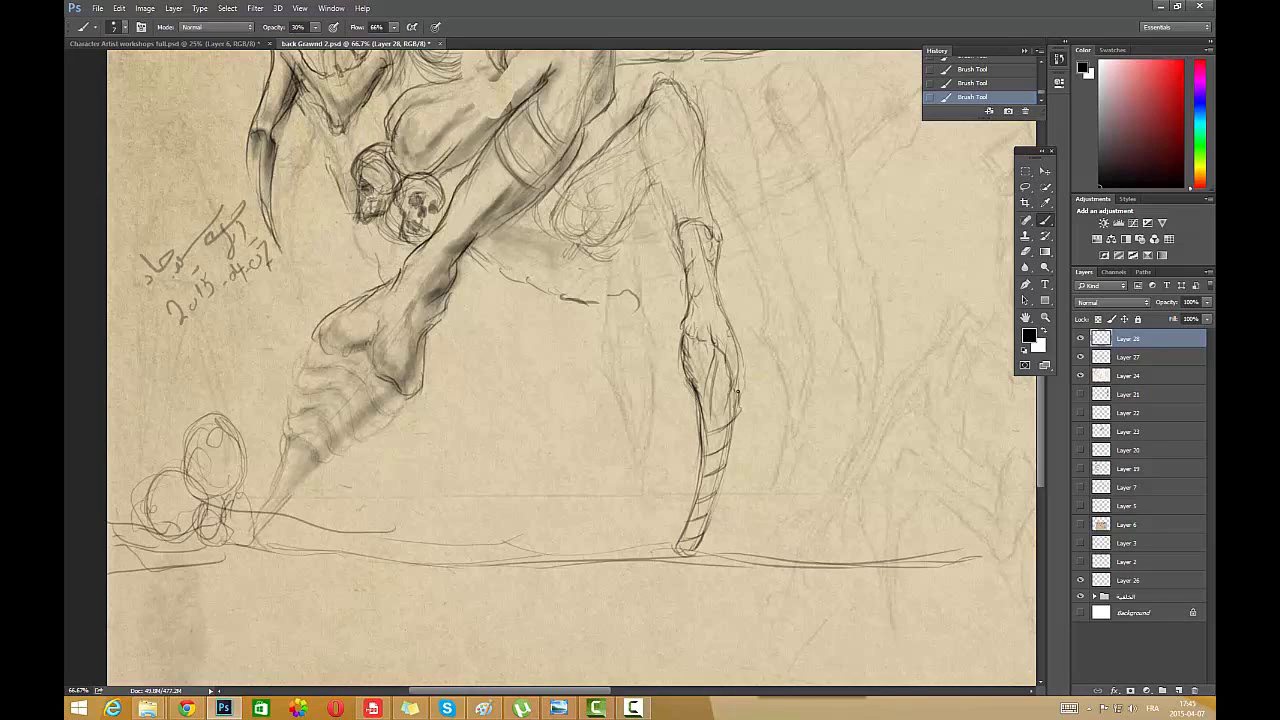
{"action": "left_click_drag", "start_coordinate": [740, 390], "coordinate": [700, 453]}
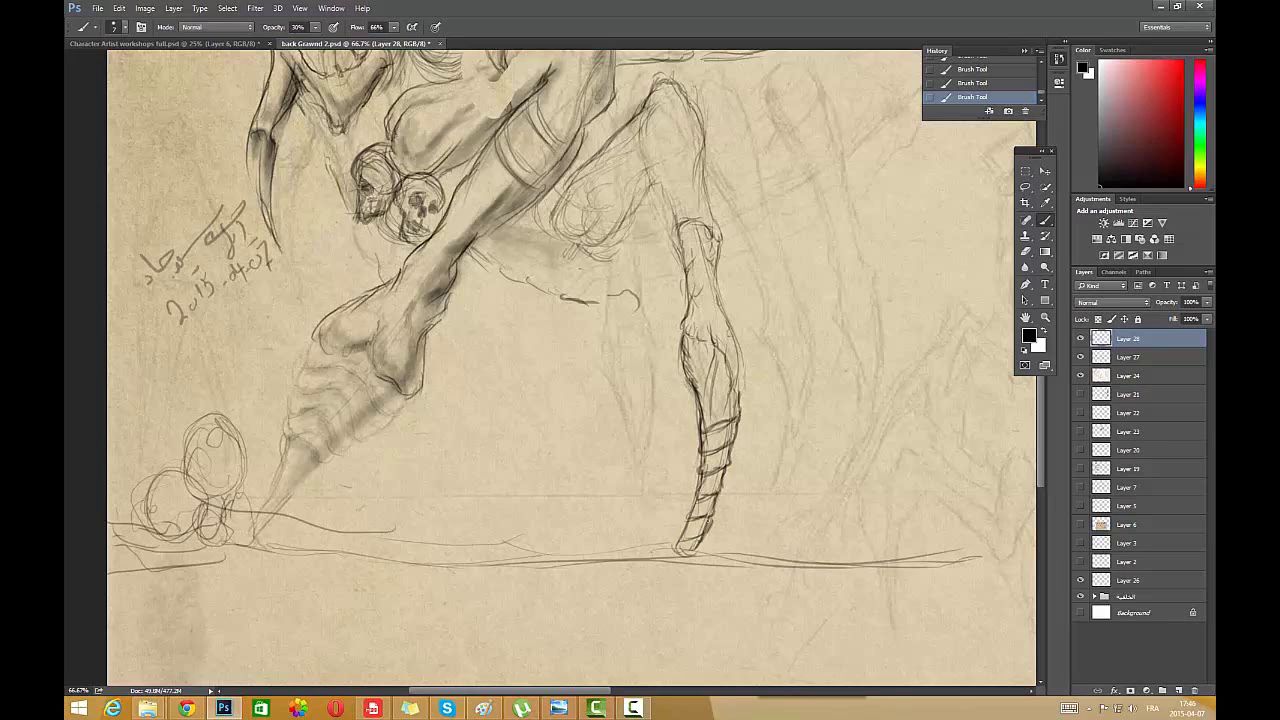
{"action": "left_click_drag", "start_coordinate": [700, 522], "coordinate": [682, 548]}
- Set the brush size to 4 px and erase the rough contours around the second leg's lower joint
{"action": "left_click_drag", "start_coordinate": [676, 329], "coordinate": [692, 334]}
{"action": "right_click", "coordinate": [690, 267]}
{"action": "key", "text": "Tab"}
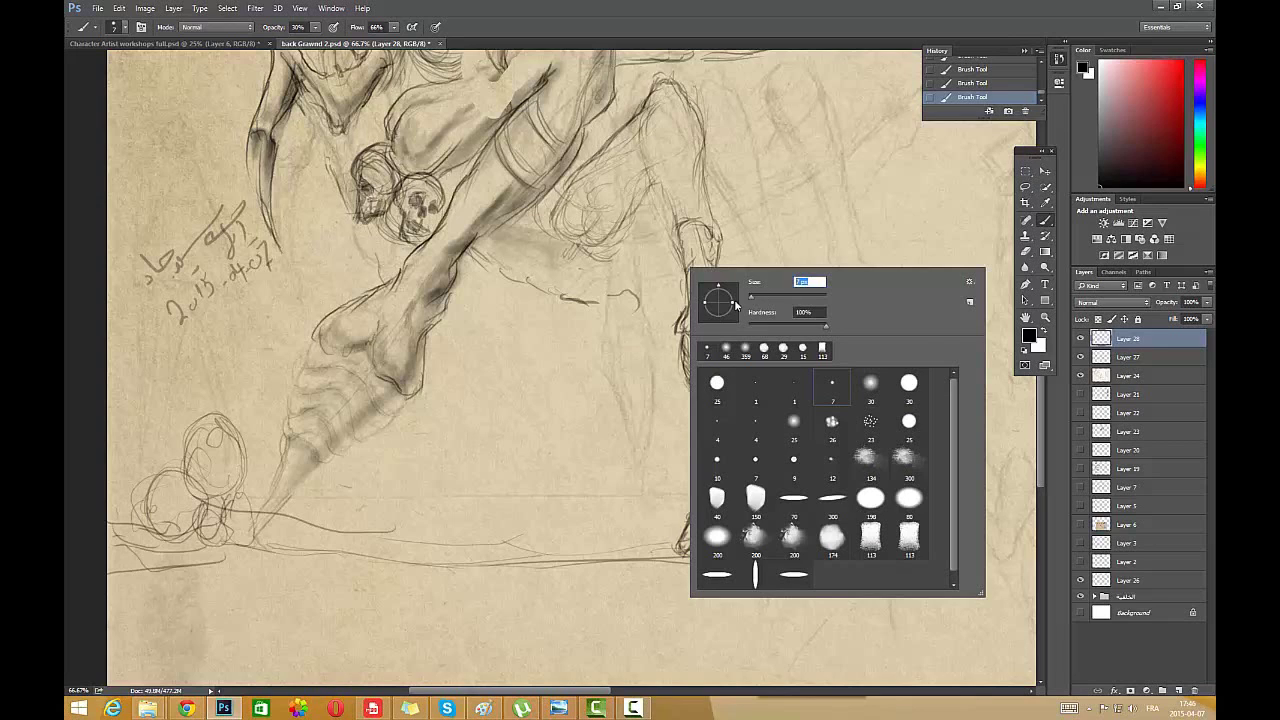
{"action": "type", "text": "4"}
{"action": "key", "text": "Return"}
{"action": "left_click", "coordinate": [1026, 252]}
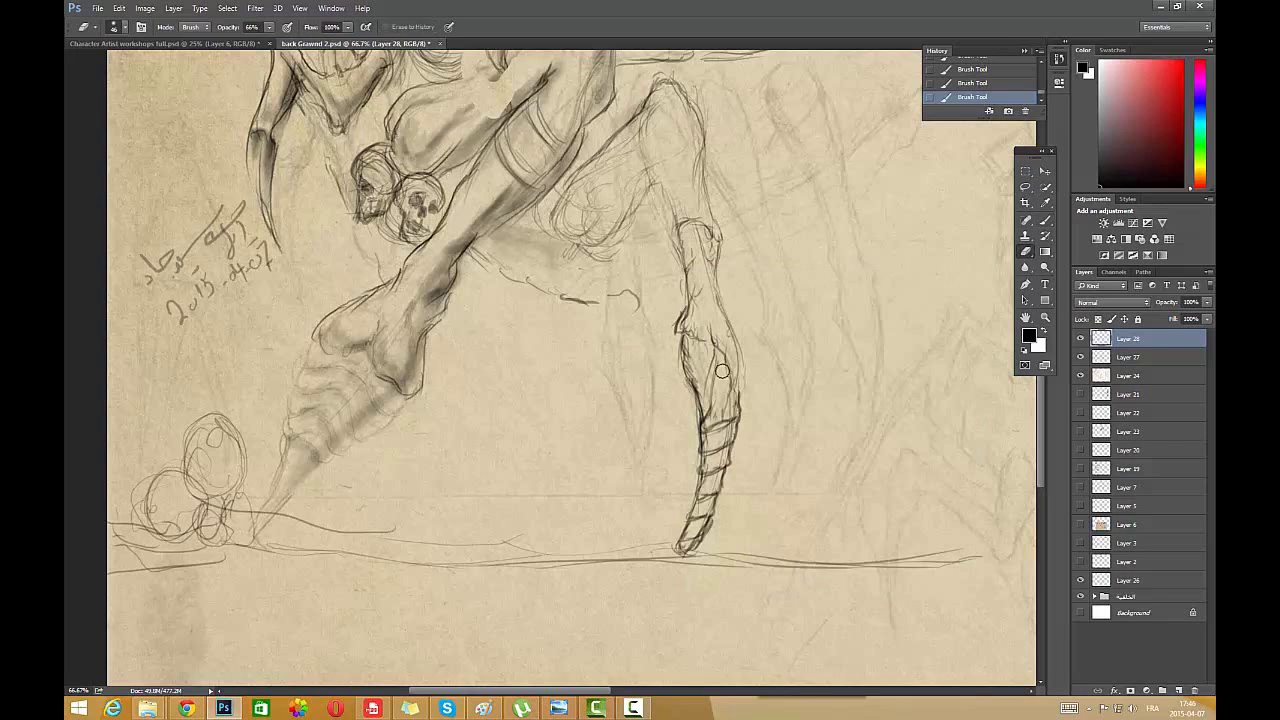
{"action": "mouse_move", "coordinate": [704, 374]}
{"action": "left_mouse_down"}
{"action": "mouse_move", "coordinate": [677, 357]}
{"action": "mouse_move", "coordinate": [683, 318]}
{"action": "left_mouse_up"}
{"action": "left_click_drag", "start_coordinate": [684, 308], "coordinate": [680, 352]}
{"action": "mouse_move", "coordinate": [698, 374]}
{"action": "left_mouse_down"}
{"action": "mouse_move", "coordinate": [692, 383]}
{"action": "mouse_move", "coordinate": [679, 345]}
{"action": "left_mouse_up"}
- Redraw the lower joint's contour with a bulge and fill the bulge with fine lengthwise lines
{"action": "left_click", "coordinate": [1046, 221]}
{"action": "left_click_drag", "start_coordinate": [692, 302], "coordinate": [677, 329]}
{"action": "left_click_drag", "start_coordinate": [689, 315], "coordinate": [693, 420]}
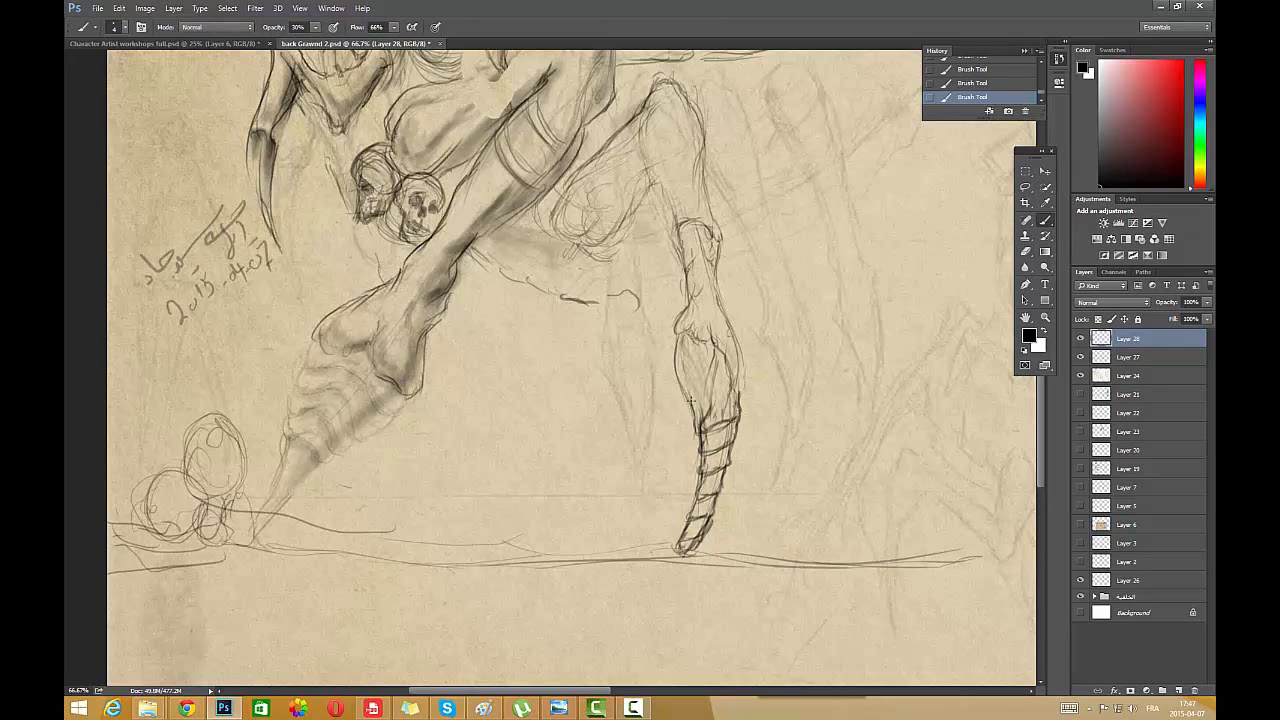
{"action": "left_click_drag", "start_coordinate": [691, 337], "coordinate": [697, 389]}
{"action": "mouse_move", "coordinate": [717, 356]}
{"action": "left_mouse_down"}
{"action": "mouse_move", "coordinate": [720, 420]}
{"action": "mouse_move", "coordinate": [706, 334]}
{"action": "left_mouse_up"}
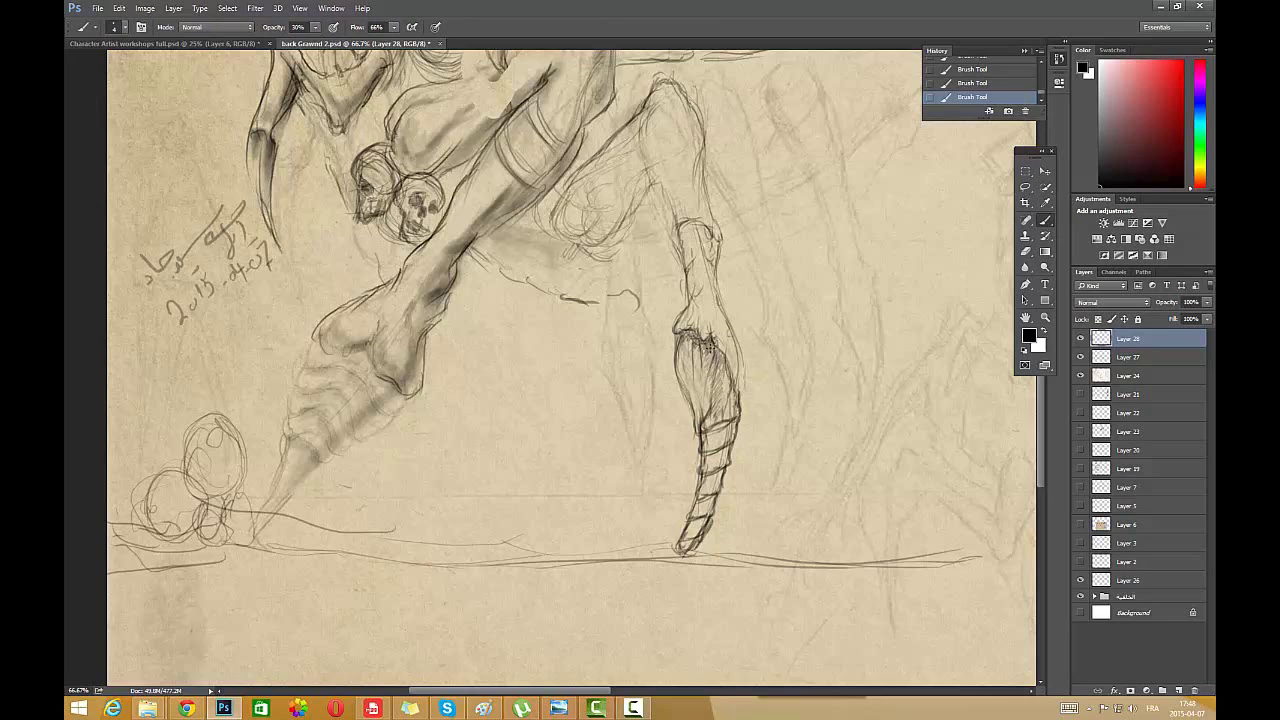
- Lighten the claw tip's heavy lines with the Eraser, then redraw its segments and rounded end with a 6 px brush
{"action": "key", "text": "e"}
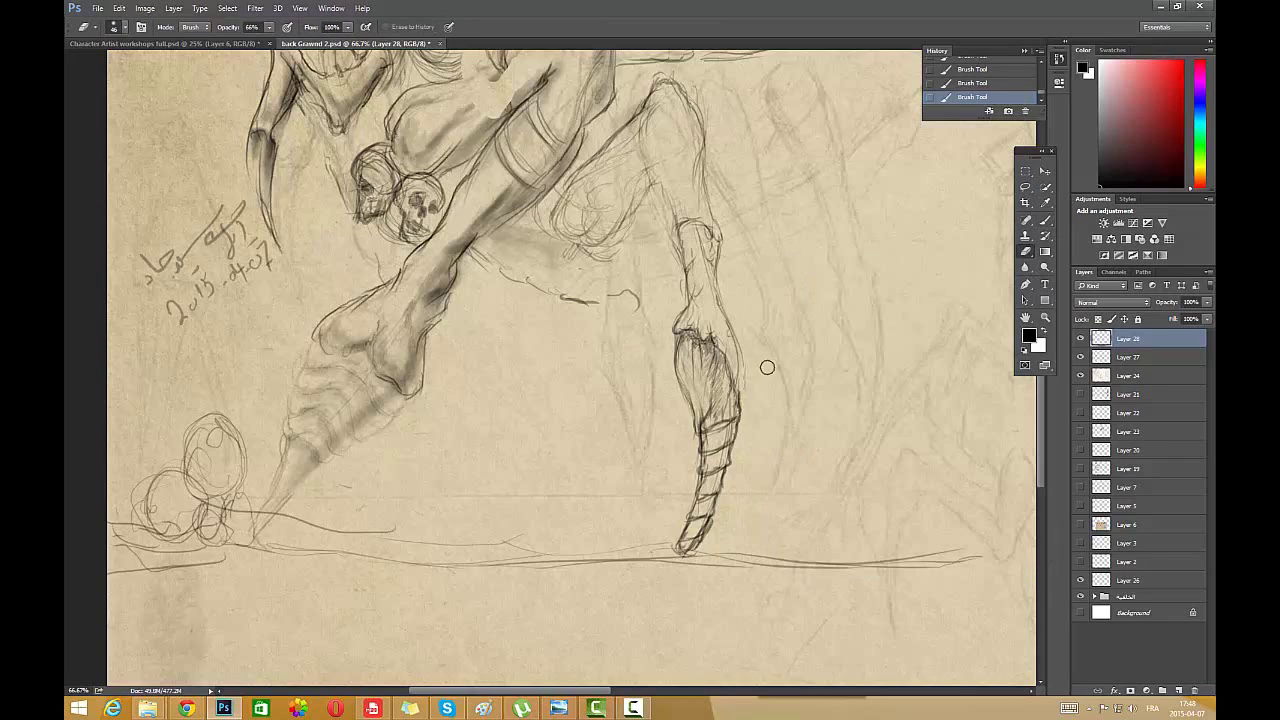
{"action": "mouse_move", "coordinate": [704, 540]}
{"action": "left_mouse_down"}
{"action": "mouse_move", "coordinate": [704, 471]}
{"action": "mouse_move", "coordinate": [722, 467]}
{"action": "mouse_move", "coordinate": [708, 521]}
{"action": "mouse_move", "coordinate": [705, 444]}
{"action": "mouse_move", "coordinate": [688, 559]}
{"action": "mouse_move", "coordinate": [693, 503]}
{"action": "left_mouse_up"}
{"action": "key", "text": "b"}
{"action": "right_click", "coordinate": [668, 418]}
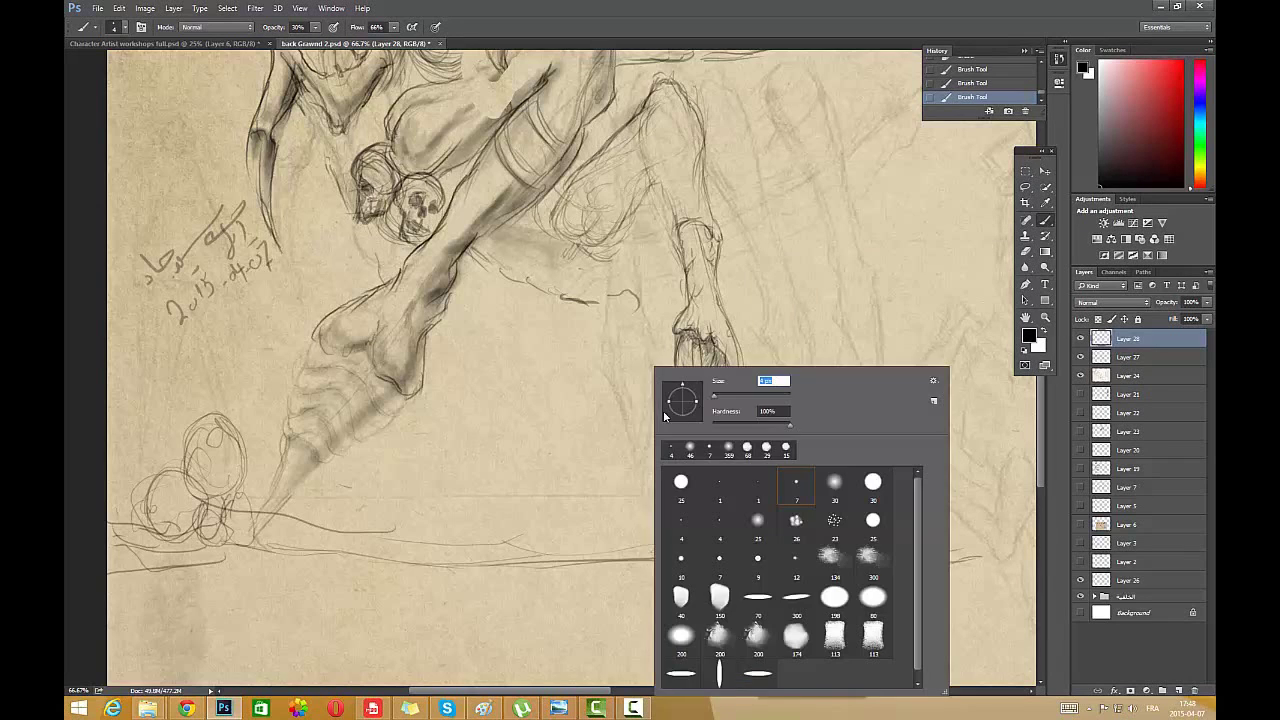
{"action": "left_click_drag", "start_coordinate": [779, 380], "coordinate": [731, 386]}
{"action": "type", "text": "6"}
{"action": "key", "text": "Return"}
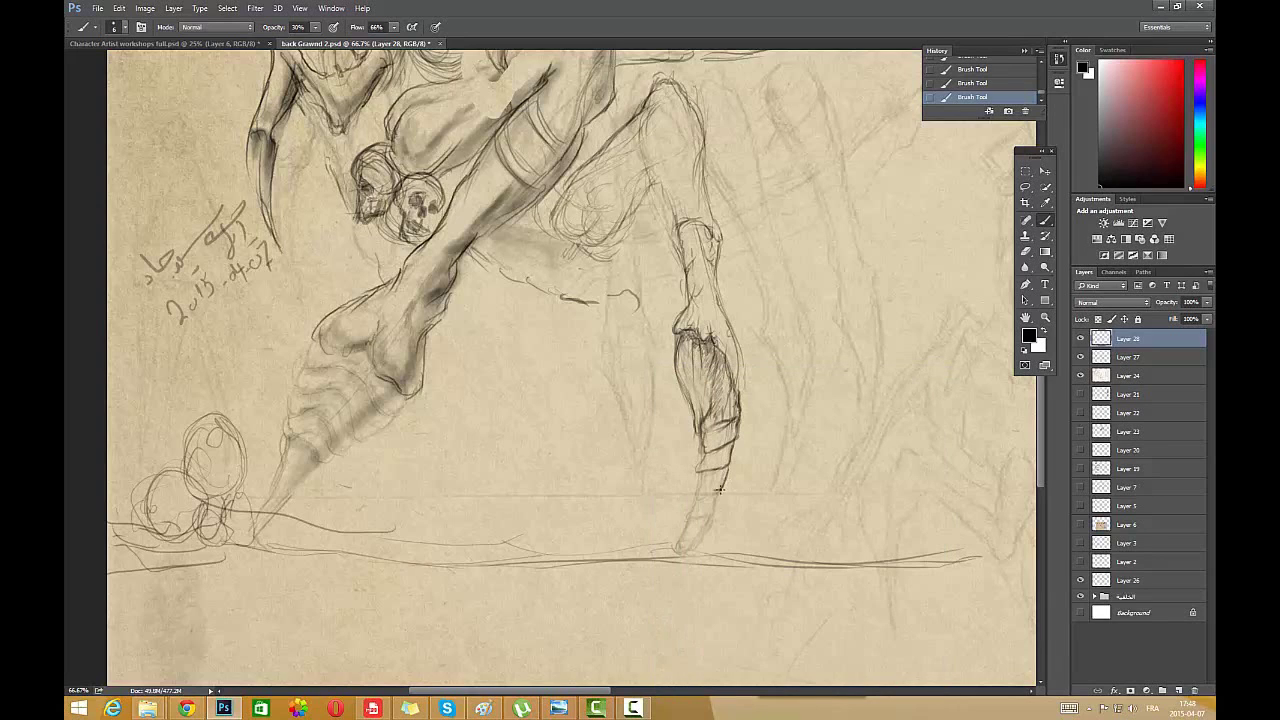
{"action": "left_click_drag", "start_coordinate": [692, 502], "coordinate": [690, 549]}
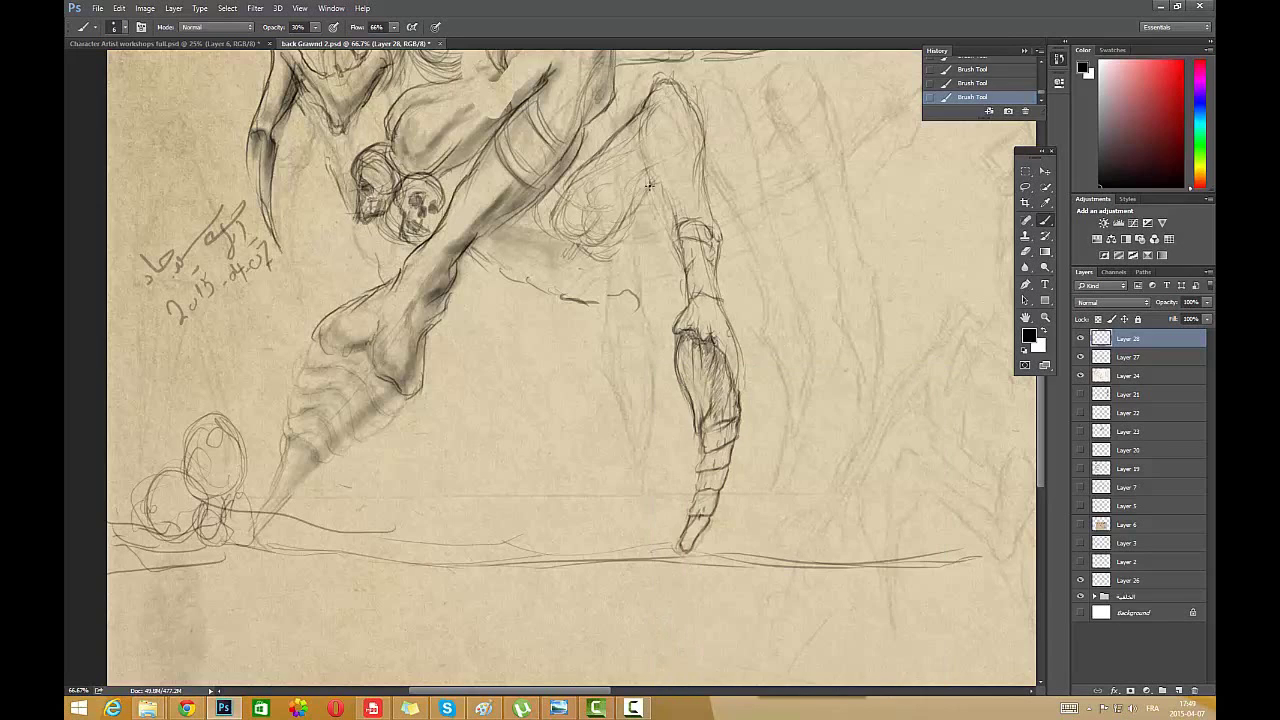
- Draw a banded cuff around the second leg above the lower joint and decorate it with a small skull-like ornament
{"action": "mouse_move", "coordinate": [699, 254]}
{"action": "left_mouse_down"}
{"action": "mouse_move", "coordinate": [672, 266]}
{"action": "mouse_move", "coordinate": [718, 300]}
{"action": "left_mouse_up"}
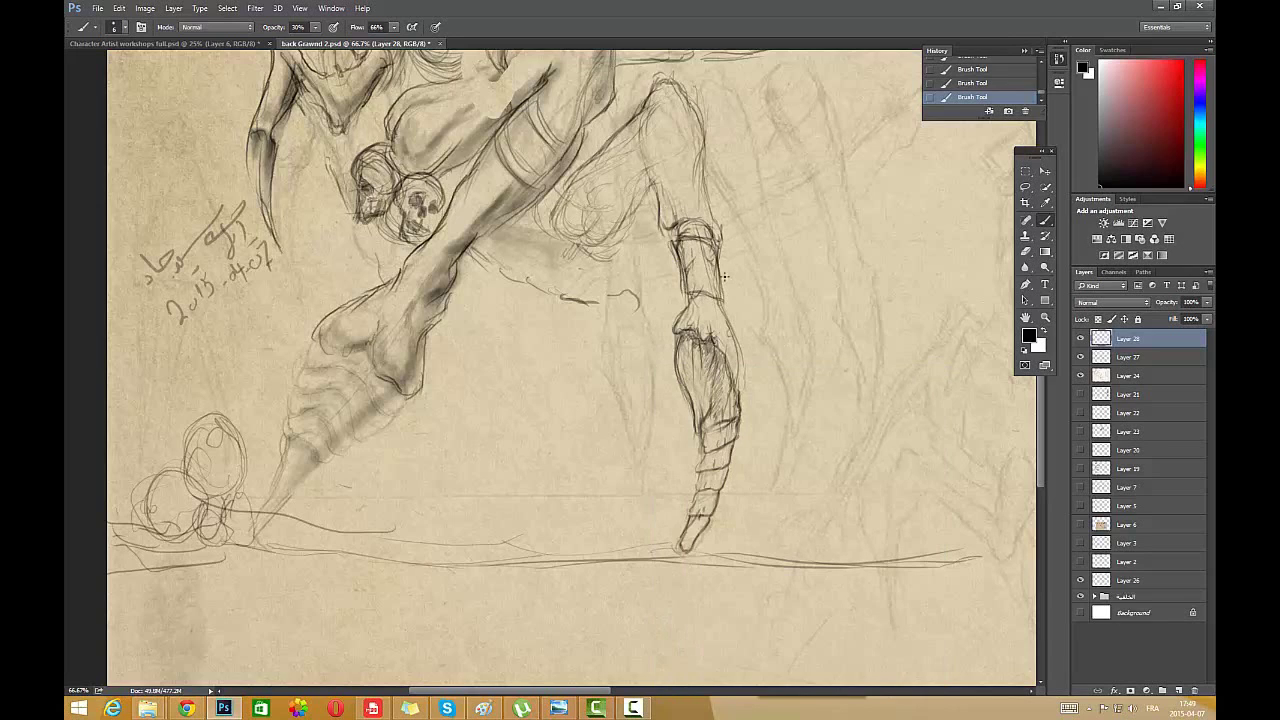
{"action": "mouse_move", "coordinate": [702, 238]}
{"action": "left_mouse_down"}
{"action": "mouse_move", "coordinate": [704, 304]}
{"action": "mouse_move", "coordinate": [692, 252]}
{"action": "left_mouse_up"}
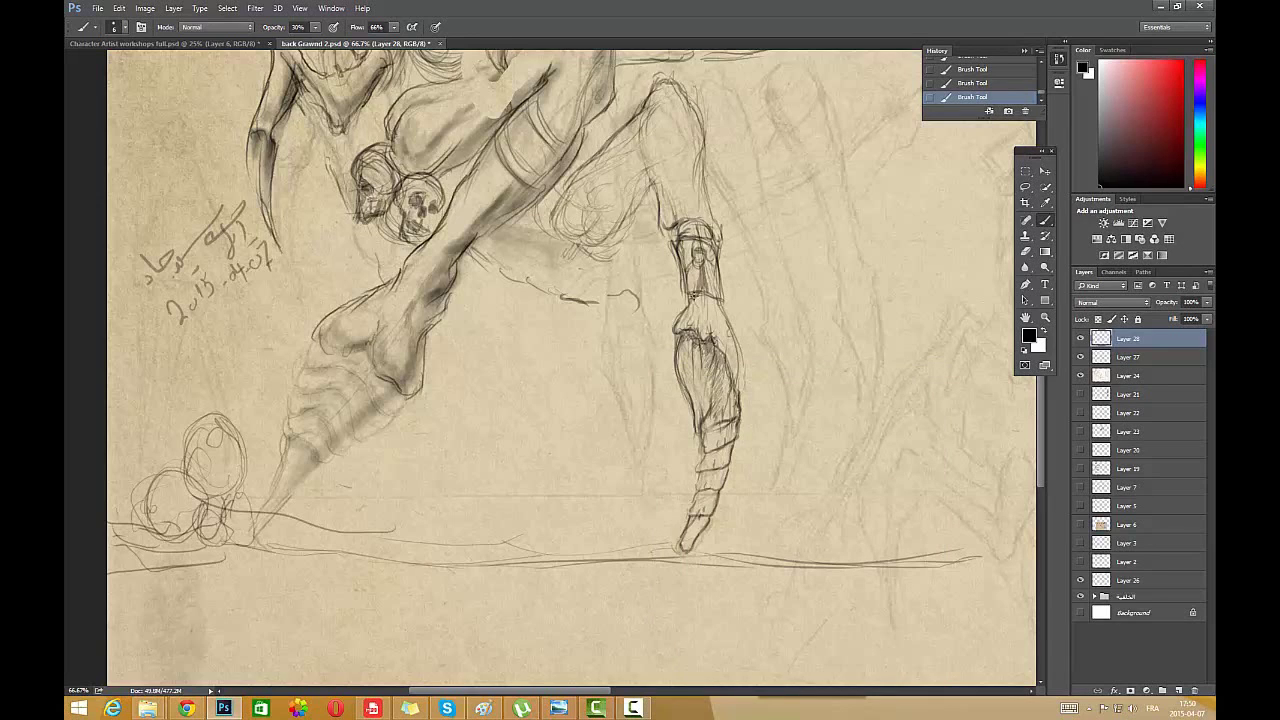
{"action": "left_click_drag", "start_coordinate": [700, 254], "coordinate": [698, 263]}
- Sketch a separate bent leg study beyond the tail, with a slanted thigh and a long section running downward from the knee
{"action": "key", "text": "ctrl+space"}
{"action": "left_click_drag", "start_coordinate": [731, 430], "coordinate": [606, 434]}
{"action": "left_click_drag", "start_coordinate": [700, 86], "coordinate": [352, 371]}
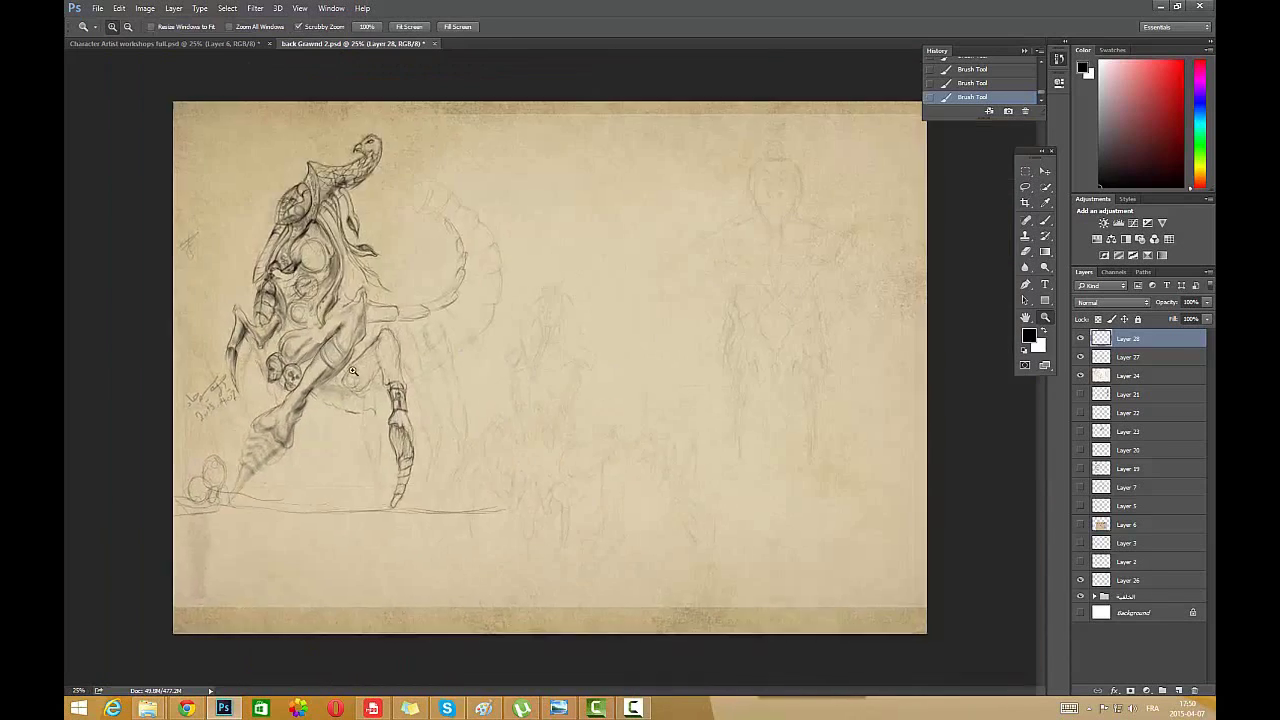
{"action": "left_click", "coordinate": [352, 371]}
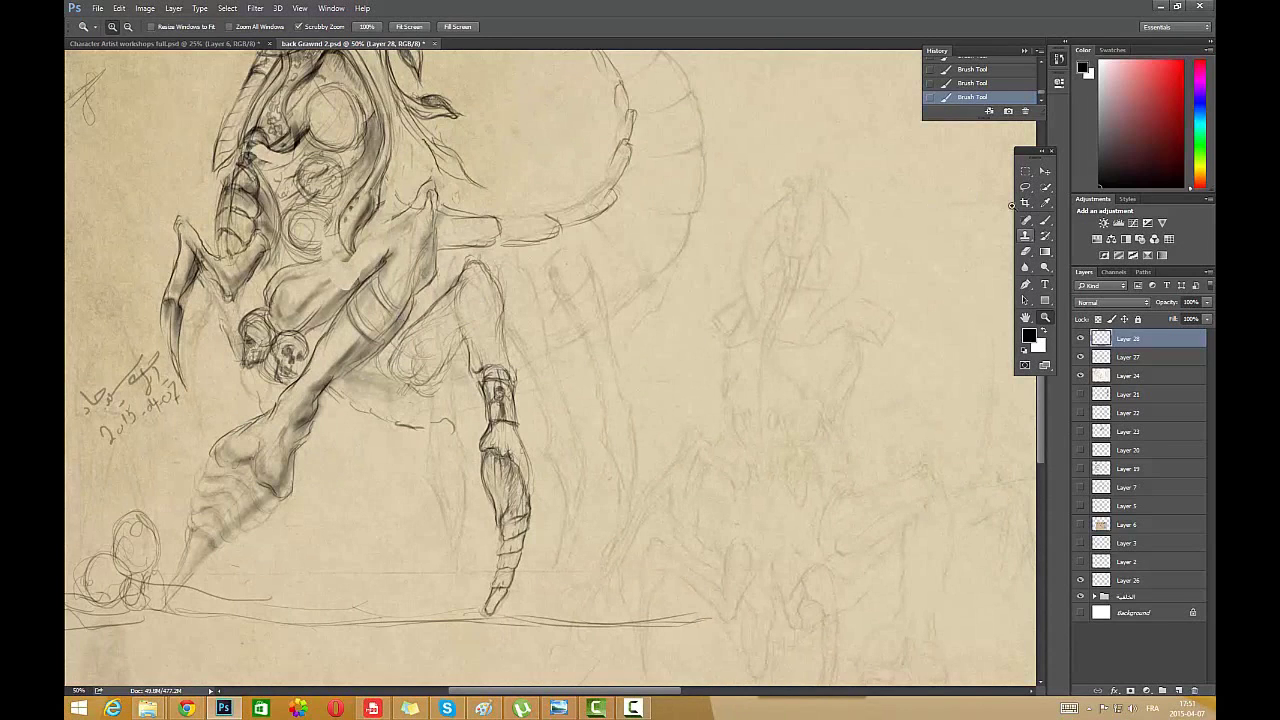
{"action": "key", "text": "b"}
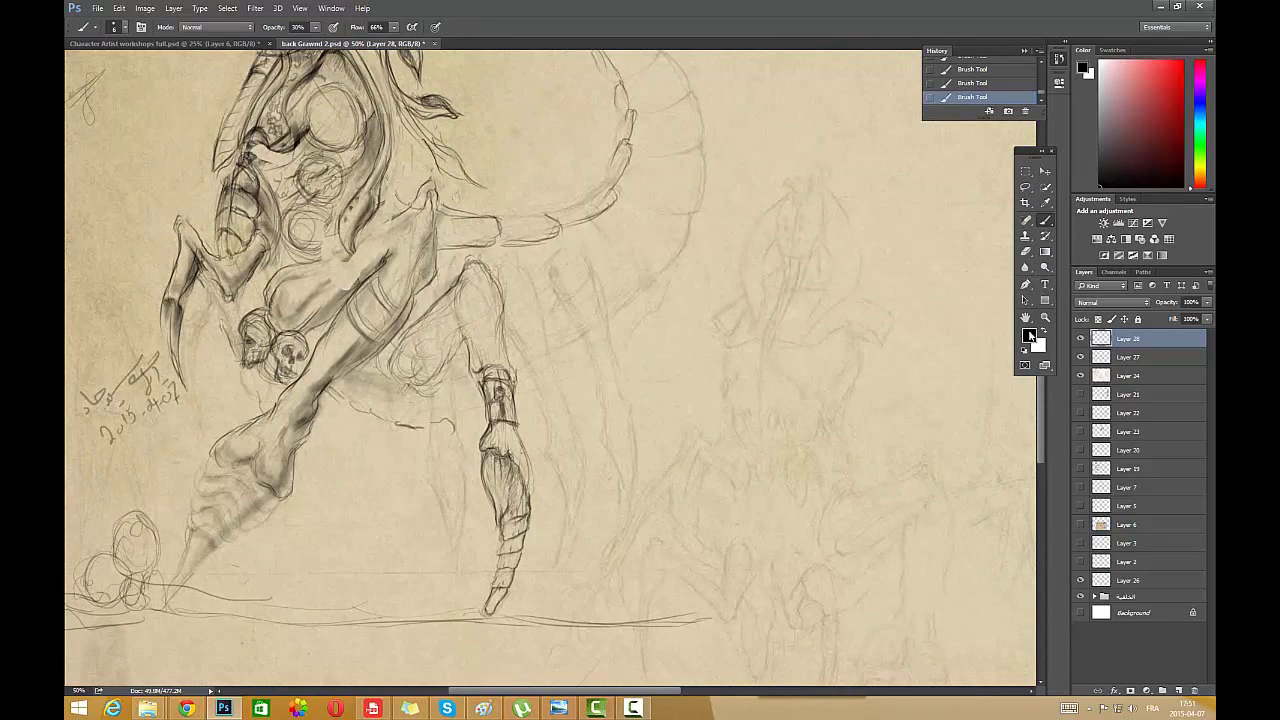
{"action": "mouse_move", "coordinate": [700, 278]}
{"action": "left_mouse_down"}
{"action": "mouse_move", "coordinate": [560, 434]}
{"action": "mouse_move", "coordinate": [506, 454]}
{"action": "left_mouse_up"}
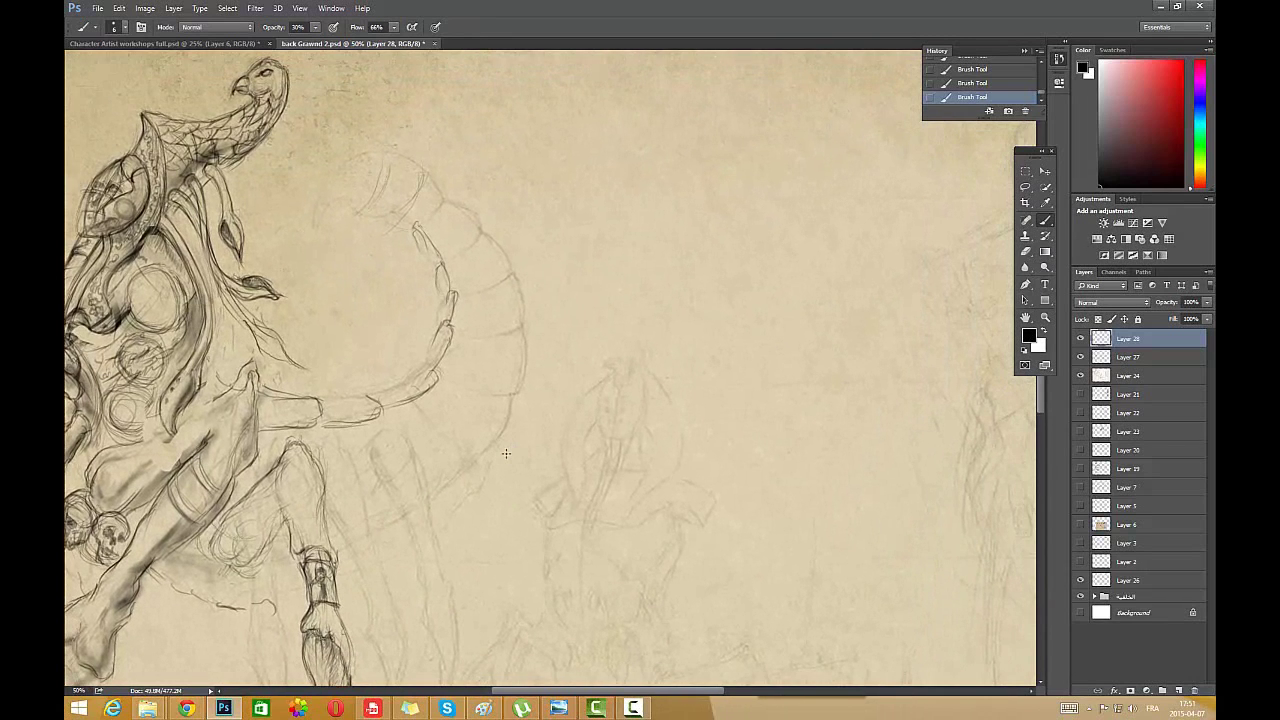
{"action": "left_click_drag", "start_coordinate": [553, 321], "coordinate": [613, 281]}
{"action": "mouse_move", "coordinate": [668, 170]}
{"action": "left_mouse_down"}
{"action": "mouse_move", "coordinate": [552, 250]}
{"action": "mouse_move", "coordinate": [678, 160]}
{"action": "left_mouse_up"}
{"action": "mouse_move", "coordinate": [668, 152]}
{"action": "left_mouse_down"}
{"action": "mouse_move", "coordinate": [720, 215]}
{"action": "mouse_move", "coordinate": [736, 398]}
{"action": "left_mouse_up"}
{"action": "left_click_drag", "start_coordinate": [676, 136], "coordinate": [695, 221]}
{"action": "mouse_move", "coordinate": [712, 130]}
{"action": "left_mouse_down"}
{"action": "mouse_move", "coordinate": [722, 203]}
{"action": "mouse_move", "coordinate": [711, 251]}
{"action": "left_mouse_up"}
{"action": "left_click_drag", "start_coordinate": [687, 207], "coordinate": [673, 220]}
{"action": "left_click_drag", "start_coordinate": [574, 230], "coordinate": [606, 265]}
{"action": "left_click_drag", "start_coordinate": [636, 232], "coordinate": [611, 262]}
{"action": "left_click_drag", "start_coordinate": [588, 205], "coordinate": [562, 232]}
{"action": "mouse_move", "coordinate": [580, 204]}
{"action": "left_mouse_down"}
{"action": "mouse_move", "coordinate": [586, 235]}
{"action": "mouse_move", "coordinate": [638, 236]}
{"action": "left_mouse_up"}
{"action": "mouse_move", "coordinate": [596, 262]}
{"action": "left_mouse_down"}
{"action": "mouse_move", "coordinate": [632, 270]}
{"action": "mouse_move", "coordinate": [688, 194]}
{"action": "left_mouse_up"}
{"action": "left_click_drag", "start_coordinate": [671, 148], "coordinate": [636, 188]}
{"action": "mouse_move", "coordinate": [572, 238]}
{"action": "left_mouse_down"}
{"action": "mouse_move", "coordinate": [577, 272]}
{"action": "mouse_move", "coordinate": [592, 310]}
{"action": "left_mouse_up"}
{"action": "mouse_move", "coordinate": [570, 268]}
{"action": "left_mouse_down"}
{"action": "mouse_move", "coordinate": [601, 297]}
{"action": "mouse_move", "coordinate": [566, 316]}
{"action": "left_mouse_up"}
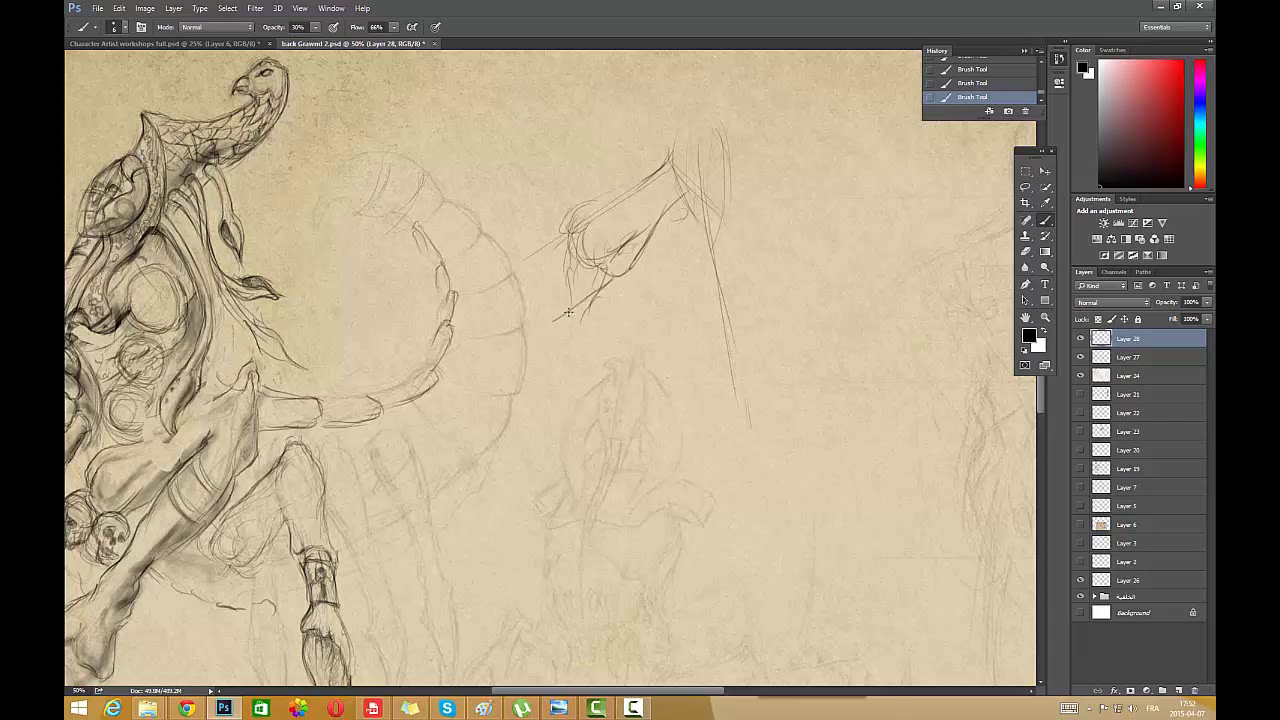
- Add a fringed upper contour and short fur-like hatching along the slanted thigh and underside of the leg study
{"action": "mouse_move", "coordinate": [520, 212]}
{"action": "left_mouse_down"}
{"action": "mouse_move", "coordinate": [573, 198]}
{"action": "mouse_move", "coordinate": [616, 151]}
{"action": "mouse_move", "coordinate": [537, 208]}
{"action": "mouse_move", "coordinate": [606, 146]}
{"action": "left_mouse_up"}
{"action": "left_click_drag", "start_coordinate": [594, 156], "coordinate": [688, 96]}
{"action": "left_click_drag", "start_coordinate": [606, 240], "coordinate": [576, 272]}
{"action": "left_click_drag", "start_coordinate": [626, 232], "coordinate": [606, 258]}
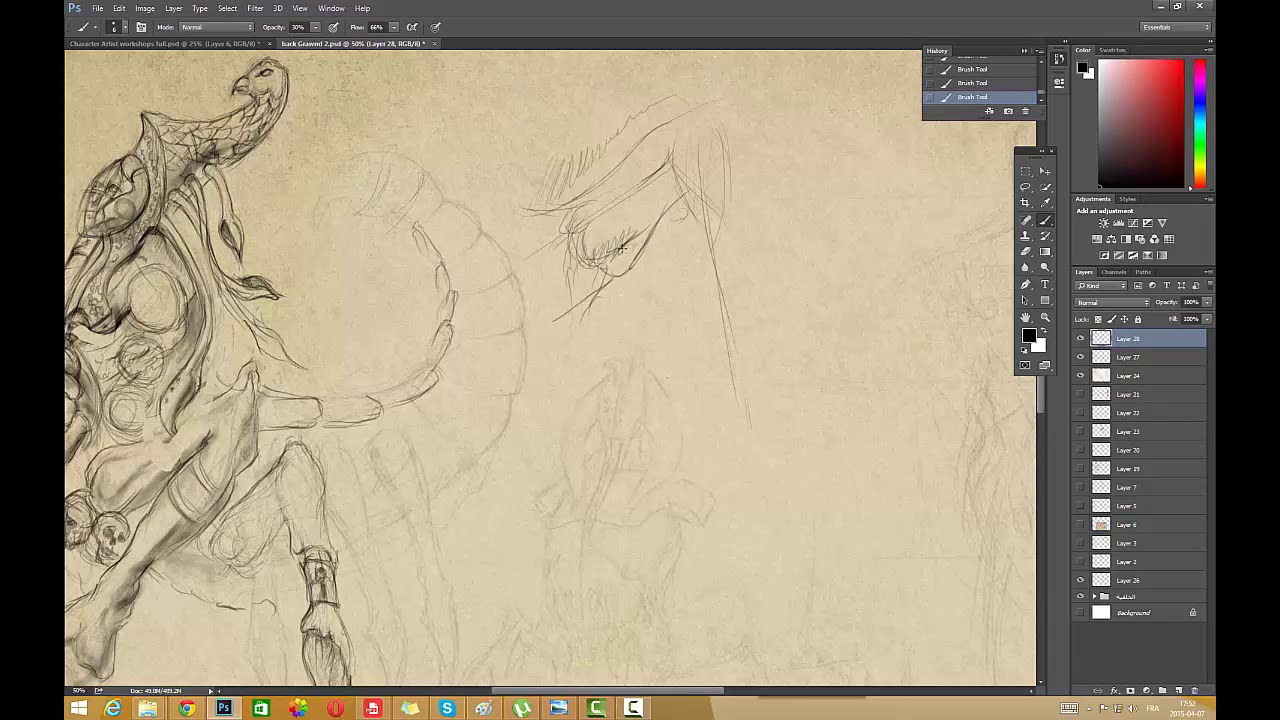
{"action": "left_click_drag", "start_coordinate": [668, 190], "coordinate": [632, 242]}
{"action": "left_click_drag", "start_coordinate": [600, 254], "coordinate": [568, 262]}
{"action": "mouse_move", "coordinate": [606, 252]}
{"action": "left_mouse_down"}
{"action": "mouse_move", "coordinate": [562, 278]}
{"action": "mouse_move", "coordinate": [572, 340]}
{"action": "left_mouse_up"}
{"action": "left_click_drag", "start_coordinate": [576, 176], "coordinate": [570, 184]}
{"action": "left_click_drag", "start_coordinate": [606, 266], "coordinate": [626, 274]}
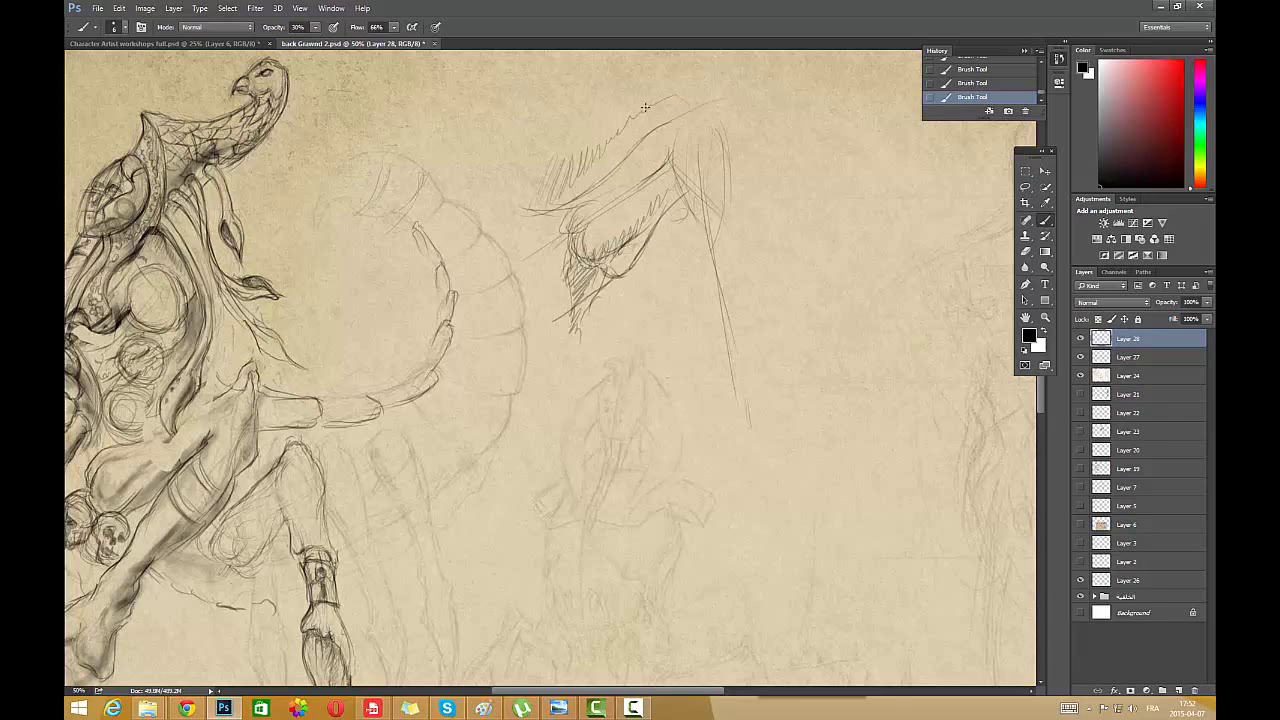
- Outline the leg study's downward section with a pointed knee, long side contours and a curved band at its lower end
{"action": "mouse_move", "coordinate": [674, 140]}
{"action": "left_mouse_down"}
{"action": "mouse_move", "coordinate": [688, 62]}
{"action": "mouse_move", "coordinate": [730, 112]}
{"action": "left_mouse_up"}
{"action": "left_click_drag", "start_coordinate": [682, 70], "coordinate": [676, 134]}
{"action": "left_click_drag", "start_coordinate": [736, 106], "coordinate": [752, 178]}
{"action": "left_click_drag", "start_coordinate": [668, 130], "coordinate": [706, 270]}
{"action": "left_click_drag", "start_coordinate": [752, 140], "coordinate": [747, 340]}
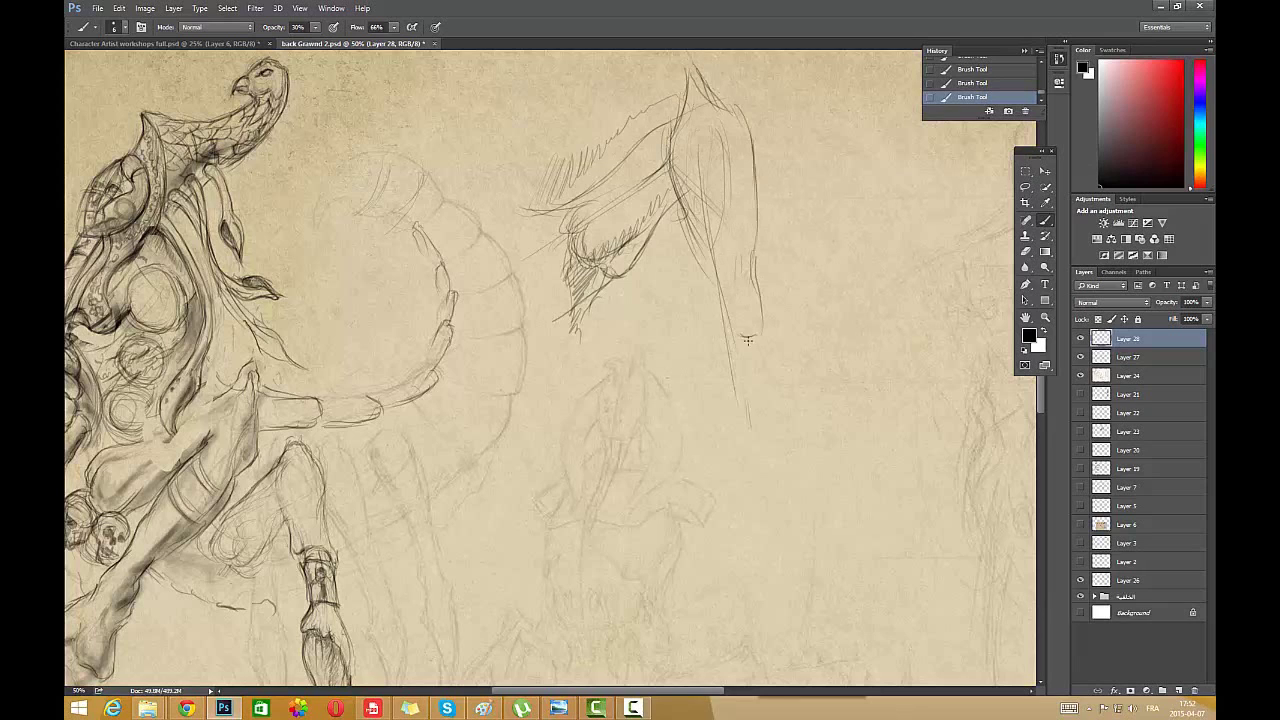
{"action": "mouse_move", "coordinate": [709, 252]}
{"action": "left_mouse_down"}
{"action": "mouse_move", "coordinate": [709, 358]}
{"action": "mouse_move", "coordinate": [745, 335]}
{"action": "mouse_move", "coordinate": [719, 347]}
{"action": "mouse_move", "coordinate": [769, 363]}
{"action": "mouse_move", "coordinate": [765, 396]}
{"action": "left_mouse_up"}
{"action": "left_click_drag", "start_coordinate": [714, 352], "coordinate": [712, 472]}
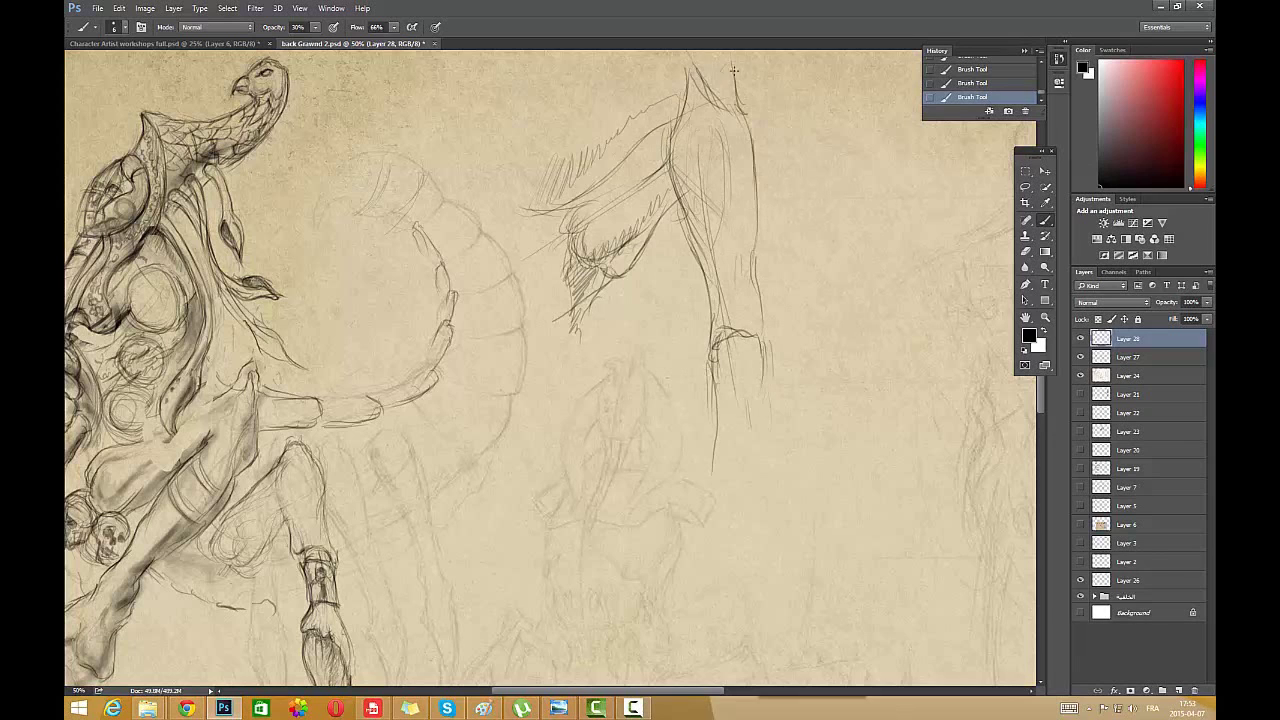
- Join the thigh's fur fringe to the knee and clean up the knee's pointed peak by erasing and redrawing it
{"action": "left_click_drag", "start_coordinate": [741, 80], "coordinate": [759, 170]}
{"action": "mouse_move", "coordinate": [730, 105]}
{"action": "left_mouse_down"}
{"action": "mouse_move", "coordinate": [642, 208]}
{"action": "mouse_move", "coordinate": [680, 180]}
{"action": "left_mouse_up"}
{"action": "mouse_move", "coordinate": [684, 157]}
{"action": "left_mouse_down"}
{"action": "mouse_move", "coordinate": [606, 253]}
{"action": "mouse_move", "coordinate": [584, 219]}
{"action": "mouse_move", "coordinate": [539, 248]}
{"action": "mouse_move", "coordinate": [554, 255]}
{"action": "mouse_move", "coordinate": [689, 160]}
{"action": "mouse_move", "coordinate": [623, 228]}
{"action": "mouse_move", "coordinate": [571, 254]}
{"action": "mouse_move", "coordinate": [643, 204]}
{"action": "left_mouse_up"}
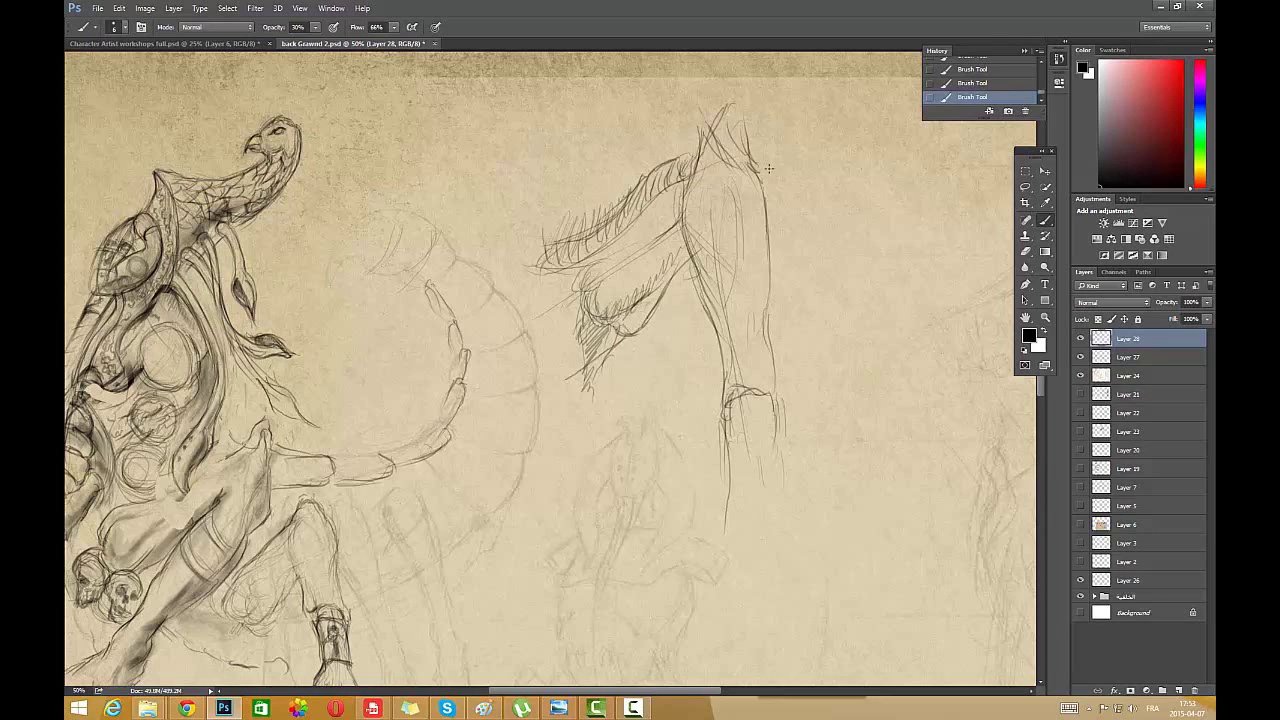
{"action": "key", "text": "e"}
{"action": "mouse_move", "coordinate": [706, 162]}
{"action": "left_mouse_down"}
{"action": "mouse_move", "coordinate": [729, 143]}
{"action": "mouse_move", "coordinate": [722, 128]}
{"action": "mouse_move", "coordinate": [699, 148]}
{"action": "mouse_move", "coordinate": [757, 170]}
{"action": "left_mouse_up"}
{"action": "key", "text": "b"}
{"action": "mouse_move", "coordinate": [743, 126]}
{"action": "left_mouse_down"}
{"action": "mouse_move", "coordinate": [762, 182]}
{"action": "mouse_move", "coordinate": [698, 210]}
{"action": "left_mouse_up"}
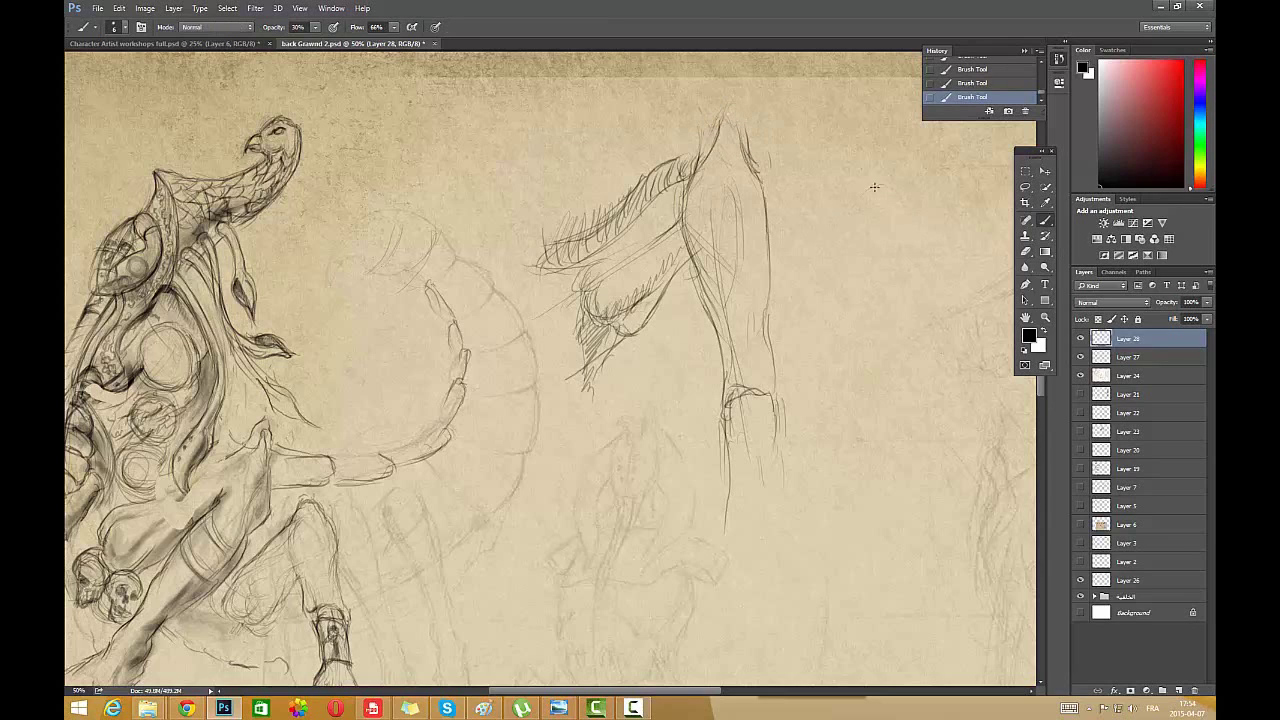
- Sketch a separate slanted armor plate with a pointed top and curved base beside the leg study
{"action": "left_click_drag", "start_coordinate": [852, 190], "coordinate": [922, 240]}
{"action": "left_click_drag", "start_coordinate": [905, 182], "coordinate": [966, 245]}
{"action": "left_click_drag", "start_coordinate": [888, 238], "coordinate": [958, 316]}
{"action": "mouse_move", "coordinate": [870, 179]}
{"action": "left_mouse_down"}
{"action": "mouse_move", "coordinate": [864, 134]}
{"action": "mouse_move", "coordinate": [850, 182]}
{"action": "left_mouse_up"}
{"action": "mouse_move", "coordinate": [872, 130]}
{"action": "left_mouse_down"}
{"action": "mouse_move", "coordinate": [853, 212]}
{"action": "mouse_move", "coordinate": [880, 152]}
{"action": "left_mouse_up"}
{"action": "mouse_move", "coordinate": [850, 206]}
{"action": "left_mouse_down"}
{"action": "mouse_move", "coordinate": [892, 244]}
{"action": "mouse_move", "coordinate": [926, 326]}
{"action": "mouse_move", "coordinate": [980, 302]}
{"action": "left_mouse_up"}
{"action": "left_click_drag", "start_coordinate": [990, 254], "coordinate": [922, 334]}
{"action": "left_click_drag", "start_coordinate": [918, 280], "coordinate": [970, 308]}
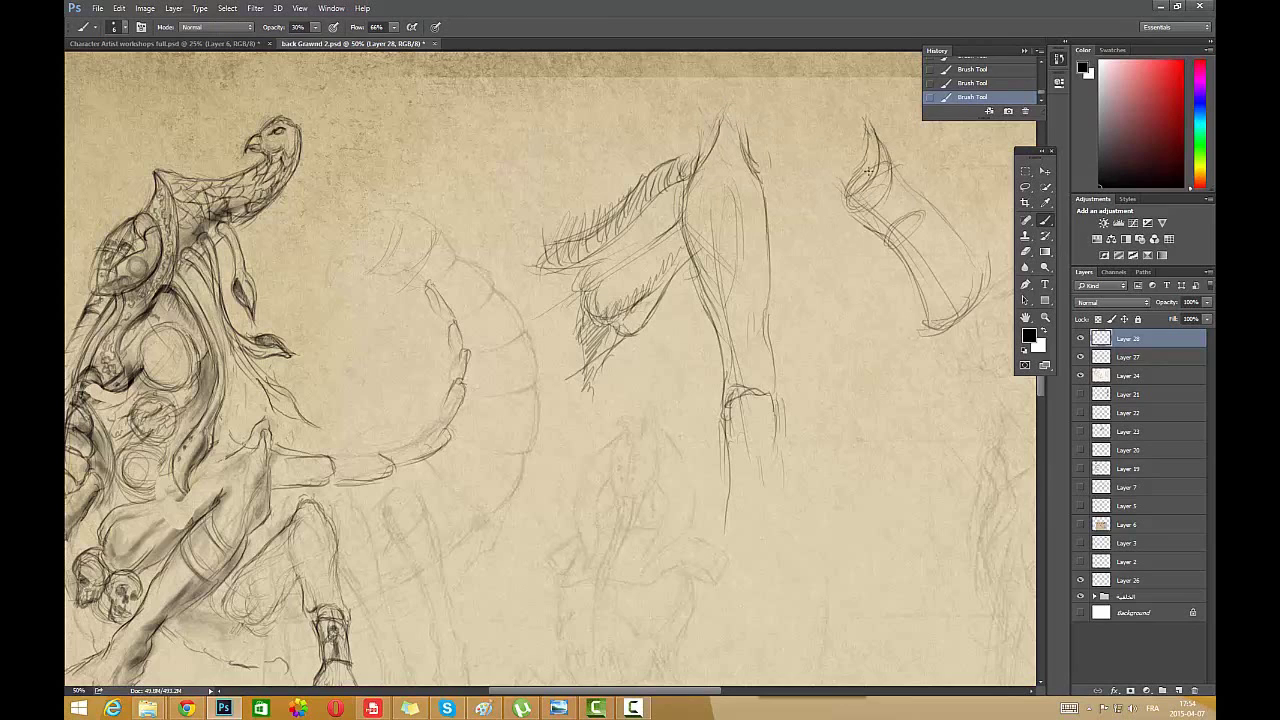
{"action": "left_click_drag", "start_coordinate": [868, 170], "coordinate": [882, 242]}
{"action": "mouse_move", "coordinate": [864, 124]}
{"action": "left_mouse_down"}
{"action": "mouse_move", "coordinate": [866, 202]}
{"action": "mouse_move", "coordinate": [905, 268]}
{"action": "left_mouse_up"}
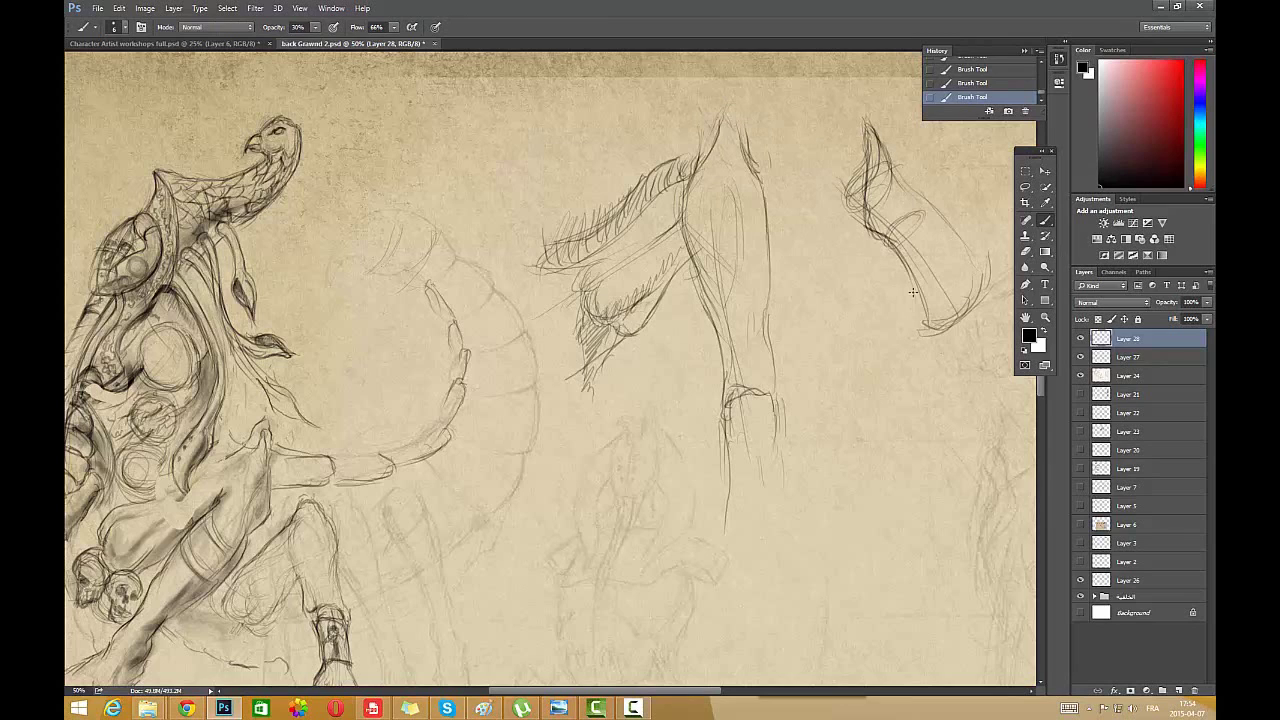
- Set the brush size to 7 px and fill the armor plate with cross-hatching along one edge and curled ornaments
{"action": "right_click", "coordinate": [880, 152]}
{"action": "type", "text": "7"}
{"action": "key", "text": "Return"}
{"action": "left_click_drag", "start_coordinate": [888, 156], "coordinate": [936, 214]}
{"action": "left_click_drag", "start_coordinate": [732, 154], "coordinate": [786, 136]}
{"action": "mouse_move", "coordinate": [889, 224]}
{"action": "left_mouse_down"}
{"action": "mouse_move", "coordinate": [956, 314]}
{"action": "mouse_move", "coordinate": [950, 304]}
{"action": "left_mouse_up"}
{"action": "left_click_drag", "start_coordinate": [884, 148], "coordinate": [943, 308]}
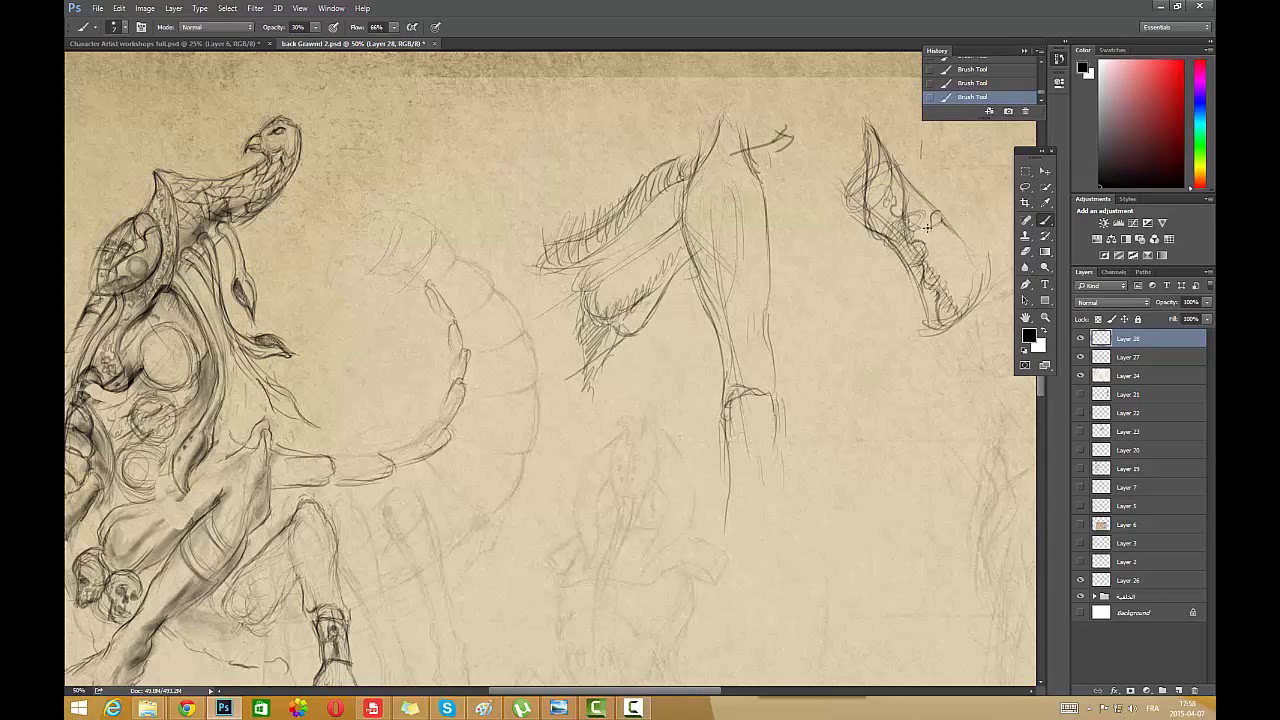
{"action": "left_click_drag", "start_coordinate": [920, 195], "coordinate": [920, 230]}
- Select the leg study's downward section with a freehand outline and cut it from the drawing
{"action": "key", "text": "l"}
{"action": "mouse_move", "coordinate": [776, 145]}
{"action": "left_mouse_down"}
{"action": "mouse_move", "coordinate": [712, 100]}
{"action": "mouse_move", "coordinate": [797, 374]}
{"action": "mouse_move", "coordinate": [790, 395]}
{"action": "left_mouse_up"}
{"action": "left_click", "coordinate": [117, 8]}
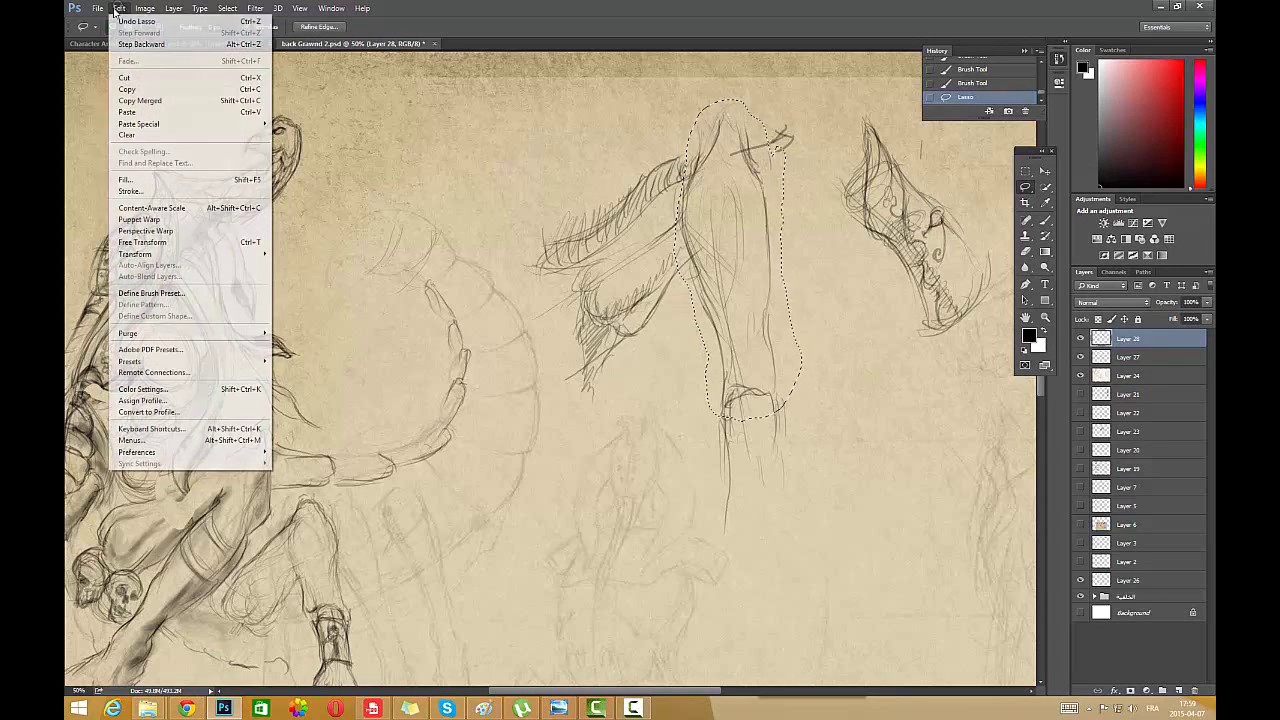
{"action": "left_click", "coordinate": [124, 77]}
- Select the ornamented armor plate with a freehand outline, copy it and paste it in place on a new layer
{"action": "mouse_move", "coordinate": [916, 126]}
{"action": "left_mouse_down"}
{"action": "mouse_move", "coordinate": [924, 360]}
{"action": "mouse_move", "coordinate": [920, 135]}
{"action": "left_mouse_up"}
{"action": "left_click", "coordinate": [119, 8]}
{"action": "left_click", "coordinate": [172, 91]}
{"action": "left_click", "coordinate": [119, 8]}
{"action": "mouse_move", "coordinate": [254, 124]}
{"action": "left_click", "coordinate": [292, 128]}
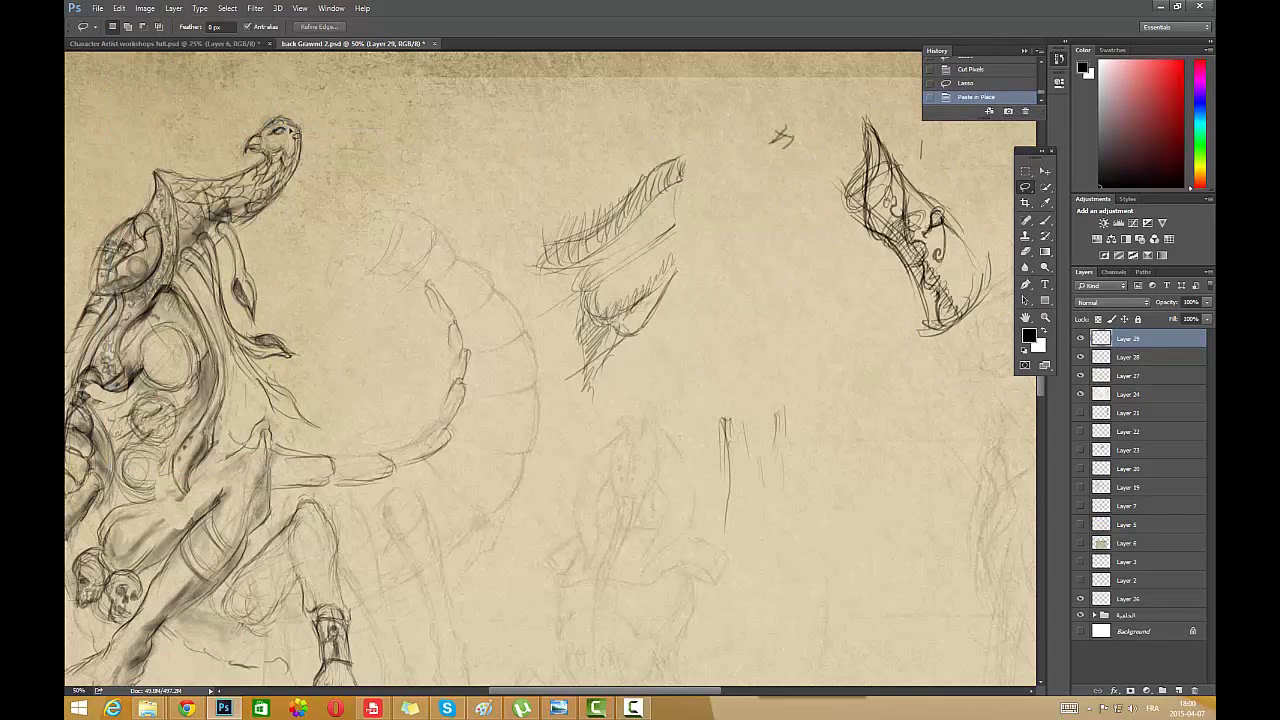
- Move the pasted plate under the leg study's thigh, scale it to about 125% by 153%, rotate it about 20.67° and apply
{"action": "key", "text": "ctrl+t"}
{"action": "left_click_drag", "start_coordinate": [905, 230], "coordinate": [740, 265]}
{"action": "left_click_drag", "start_coordinate": [815, 410], "coordinate": [765, 424]}
{"action": "left_click_drag", "start_coordinate": [758, 328], "coordinate": [758, 526]}
{"action": "left_click_drag", "start_coordinate": [719, 440], "coordinate": [753, 402]}
{"action": "mouse_move", "coordinate": [893, 165]}
{"action": "left_mouse_down"}
{"action": "mouse_move", "coordinate": [876, 165]}
{"action": "mouse_move", "coordinate": [902, 169]}
{"action": "left_mouse_up"}
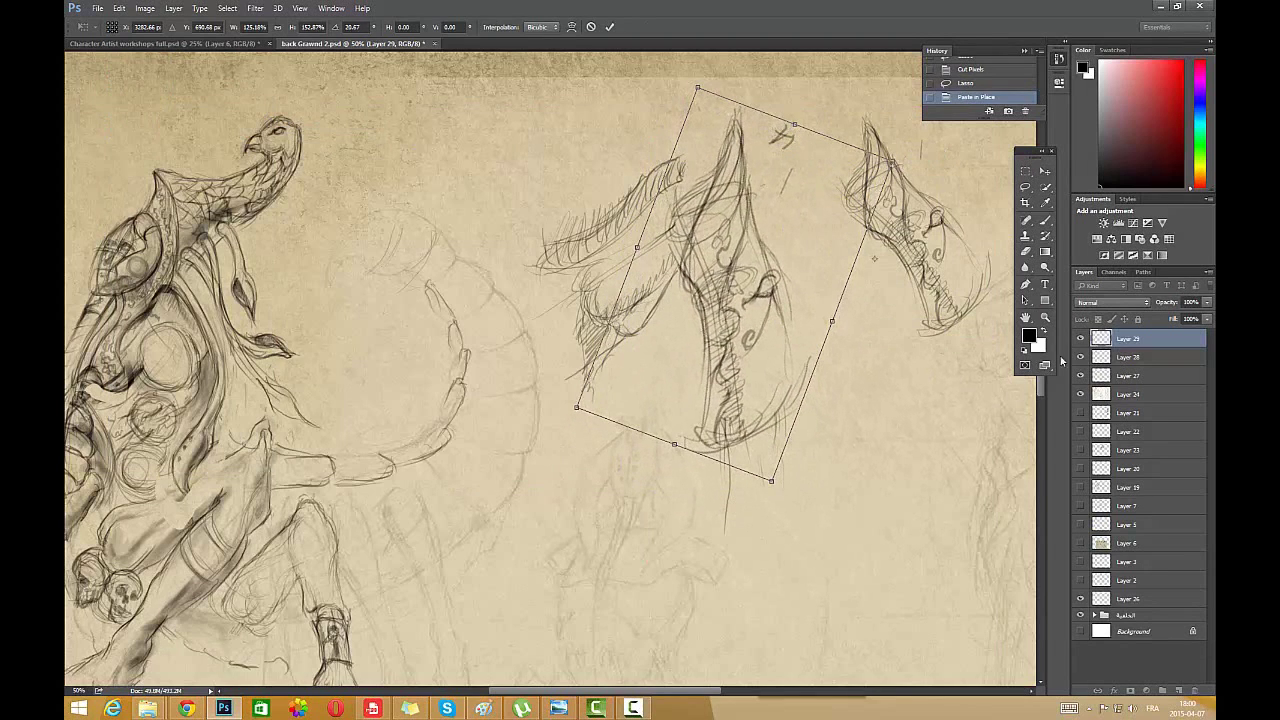
{"action": "left_click", "coordinate": [1045, 172]}
{"action": "left_click", "coordinate": [563, 254]}
- Connect the thigh's fringe to the plate's peak with contour lines and draw a flared cuff below the plate
{"action": "left_click", "coordinate": [1045, 220]}
{"action": "left_click_drag", "start_coordinate": [734, 122], "coordinate": [686, 164]}
{"action": "left_click_drag", "start_coordinate": [730, 128], "coordinate": [683, 178]}
{"action": "left_click_drag", "start_coordinate": [722, 133], "coordinate": [681, 177]}
{"action": "mouse_move", "coordinate": [789, 368]}
{"action": "left_mouse_down"}
{"action": "mouse_move", "coordinate": [797, 414]}
{"action": "mouse_move", "coordinate": [701, 487]}
{"action": "left_mouse_up"}
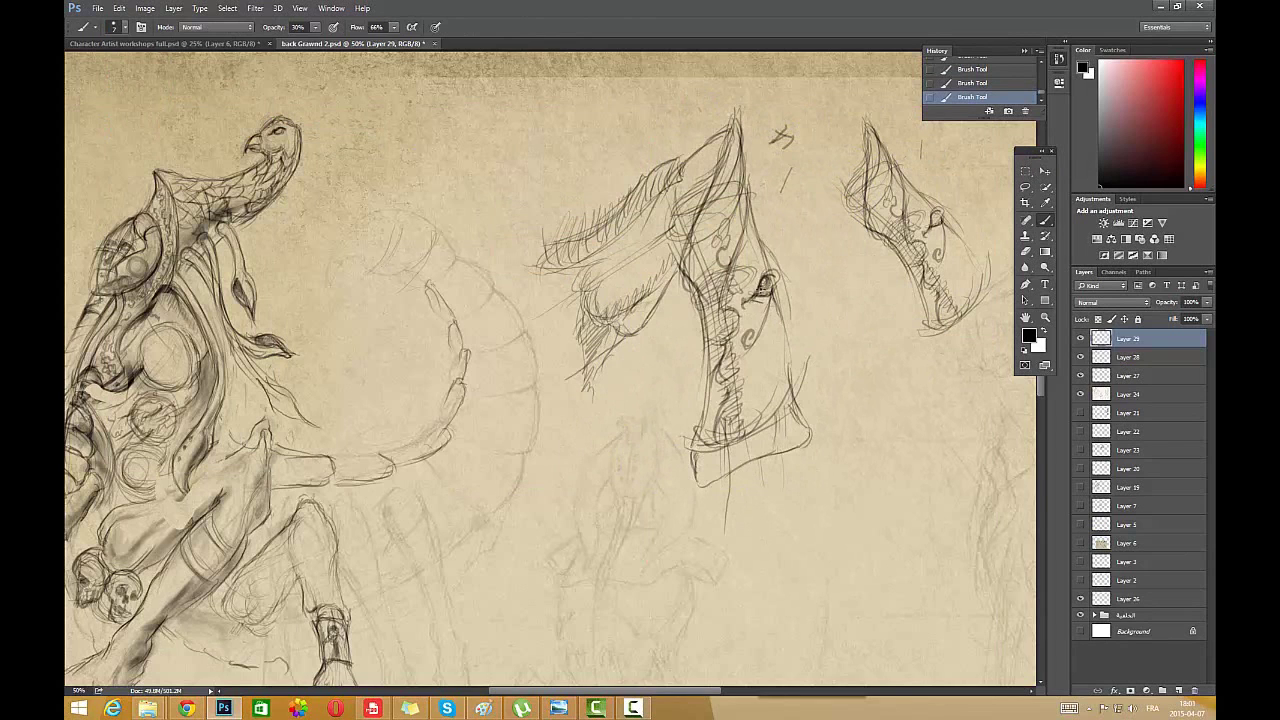
- Select the second leg's lower claw with a freehand outline, cut it and paste it in place on its own layer
{"action": "left_click_drag", "start_coordinate": [1040, 151], "coordinate": [1002, 143]}
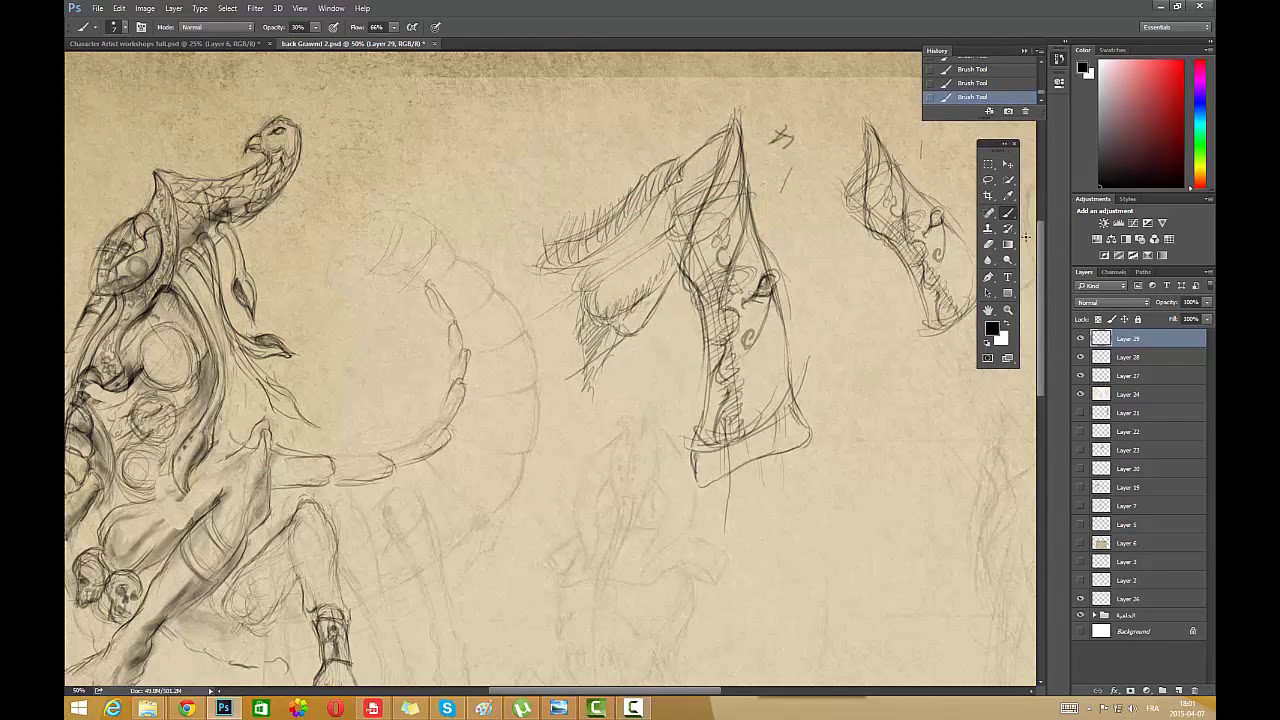
{"action": "scroll", "coordinate": [793, 264], "scroll_direction": "down", "scroll_amount": 3}
{"action": "left_click", "coordinate": [989, 181]}
{"action": "mouse_move", "coordinate": [380, 480]}
{"action": "left_mouse_down"}
{"action": "mouse_move", "coordinate": [303, 484]}
{"action": "mouse_move", "coordinate": [379, 486]}
{"action": "left_mouse_up"}
{"action": "left_click", "coordinate": [119, 8]}
{"action": "left_click", "coordinate": [161, 79]}
{"action": "left_click", "coordinate": [119, 8]}
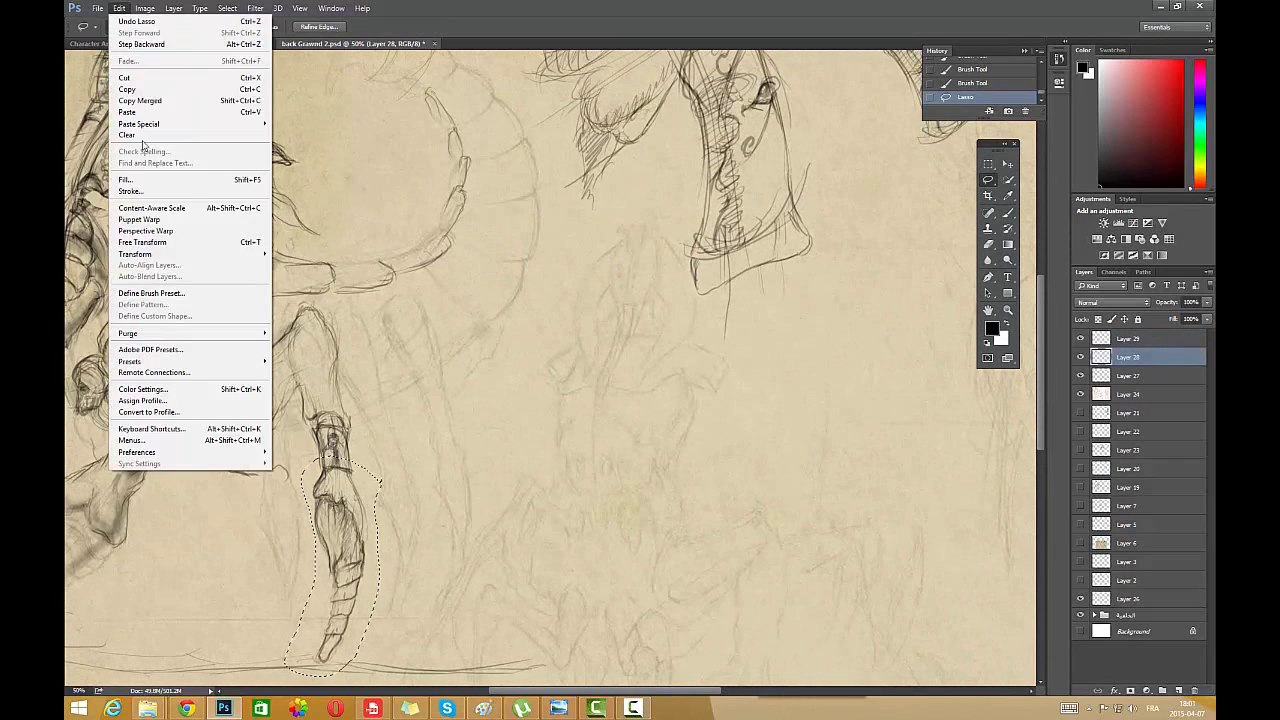
{"action": "left_click", "coordinate": [315, 123]}
- Move the cut claw beneath the leg study's flared cuff, enlarge it to about 250% by 184% and apply
{"action": "key", "text": "v"}
{"action": "left_click_drag", "start_coordinate": [342, 505], "coordinate": [773, 356]}
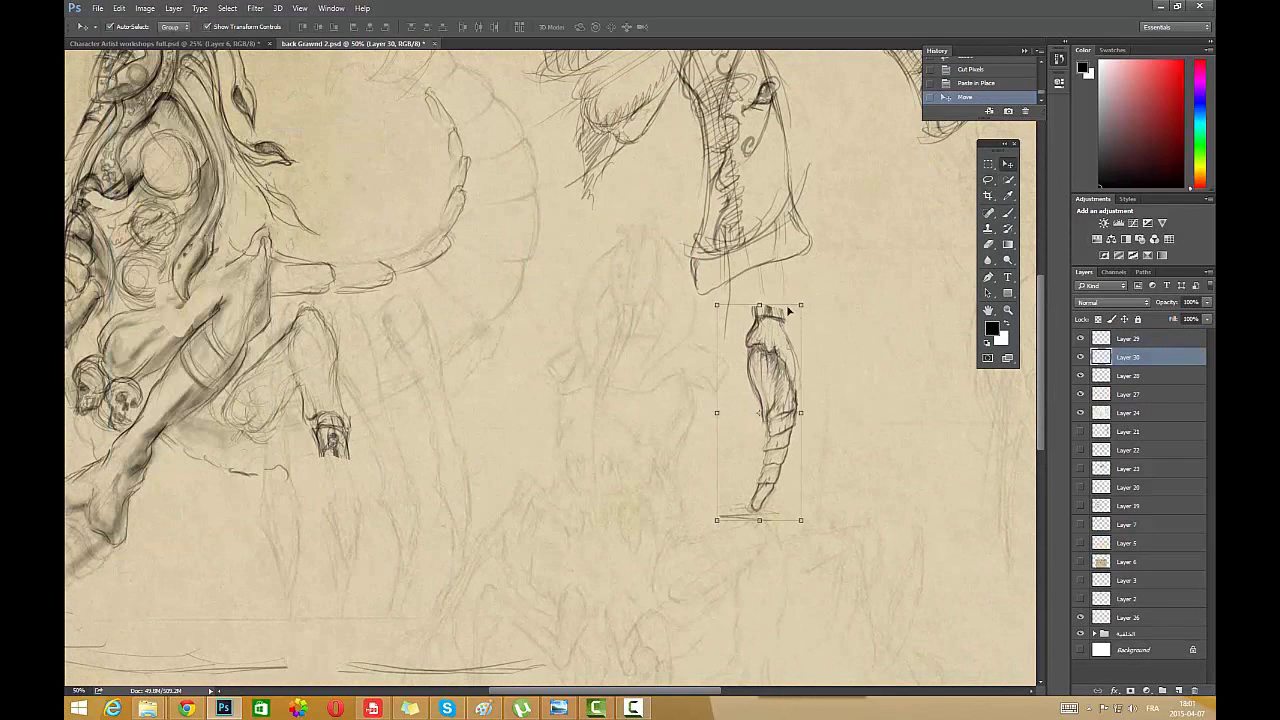
{"action": "left_click_drag", "start_coordinate": [799, 309], "coordinate": [878, 237]}
{"action": "mouse_move", "coordinate": [789, 308]}
{"action": "left_mouse_down"}
{"action": "mouse_move", "coordinate": [733, 330]}
{"action": "mouse_move", "coordinate": [822, 446]}
{"action": "mouse_move", "coordinate": [779, 389]}
{"action": "mouse_move", "coordinate": [785, 427]}
{"action": "left_mouse_up"}
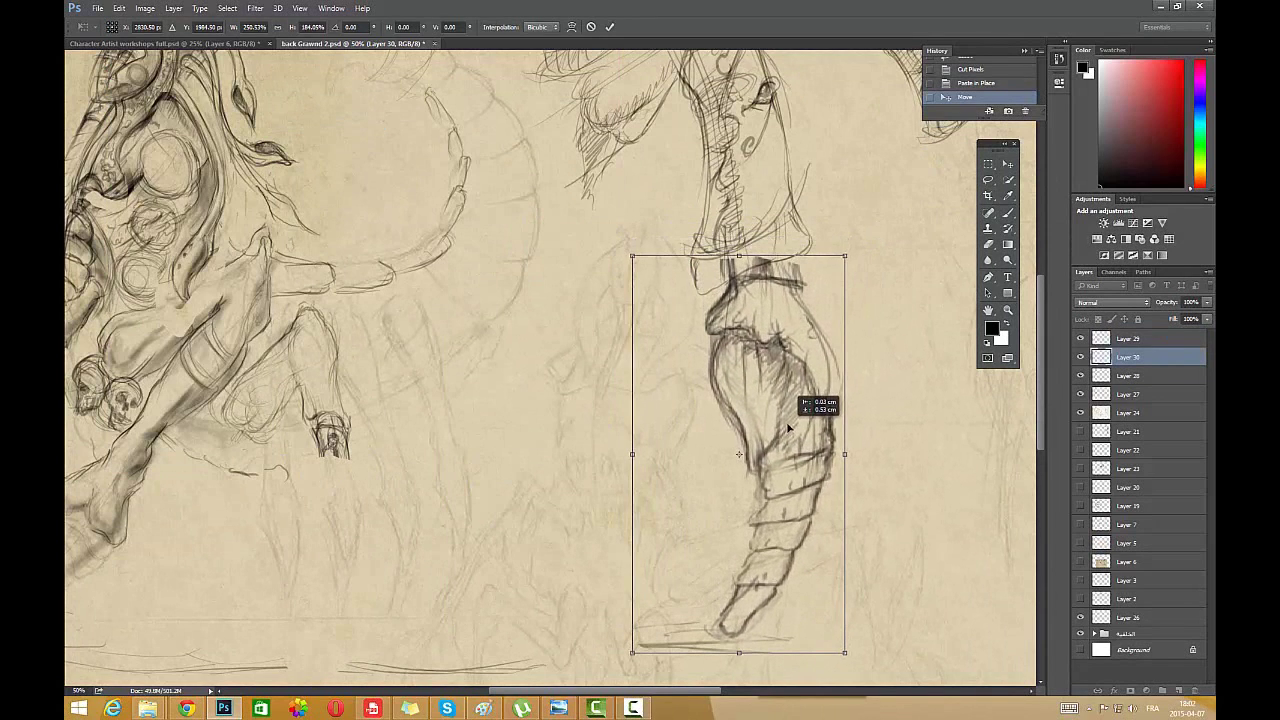
{"action": "left_click", "coordinate": [1008, 213]}
{"action": "left_click", "coordinate": [569, 256]}
- Reduce the claw to about 85%, reposition it a little below the leg study's cuff and apply the transform
{"action": "left_click", "coordinate": [1008, 310]}
{"action": "left_click", "coordinate": [820, 362], "text": "alt"}
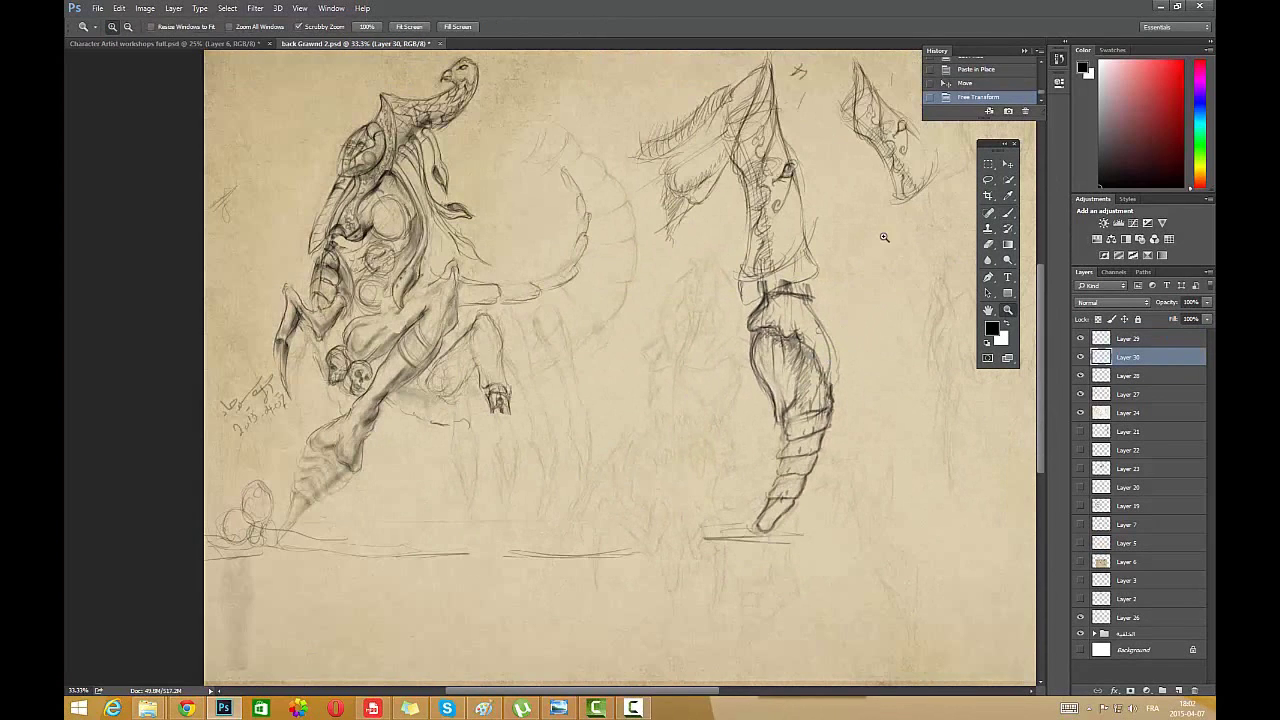
{"action": "left_click", "coordinate": [1128, 338]}
{"action": "left_click", "coordinate": [1008, 164]}
{"action": "left_click", "coordinate": [806, 348]}
{"action": "left_click_drag", "start_coordinate": [840, 279], "coordinate": [831, 297]}
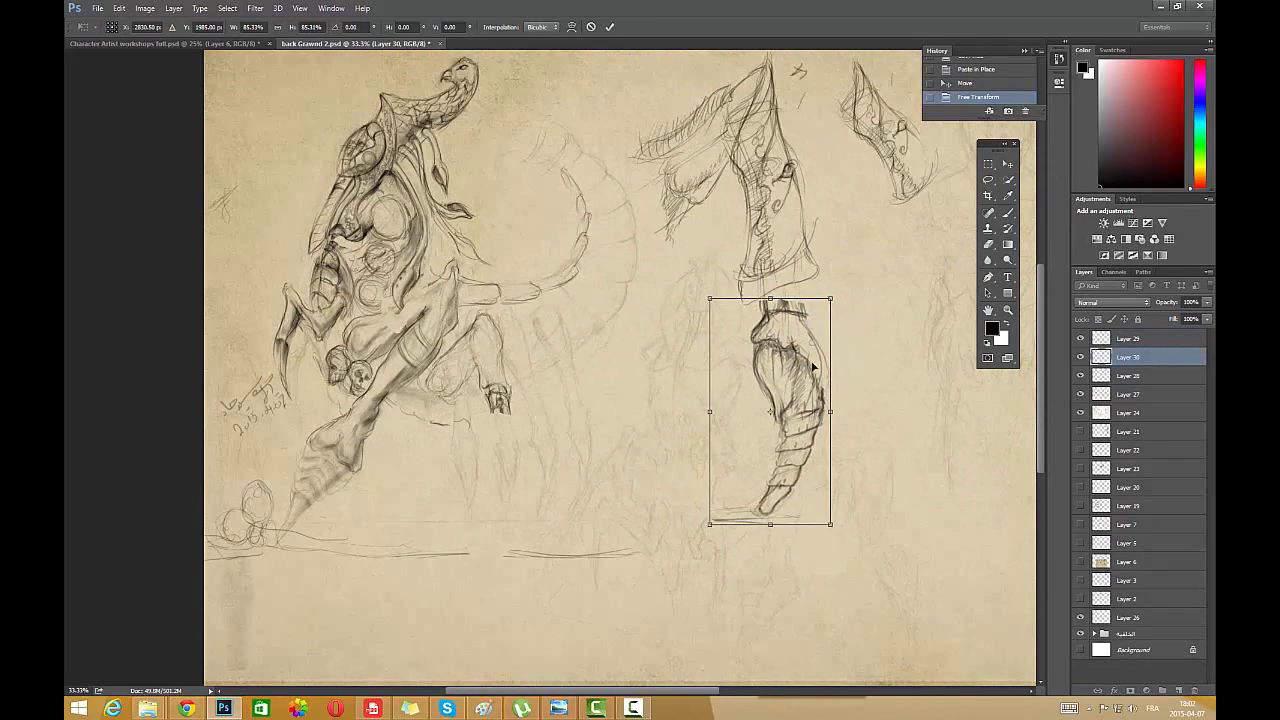
{"action": "left_click_drag", "start_coordinate": [814, 364], "coordinate": [826, 388]}
{"action": "left_click_drag", "start_coordinate": [842, 323], "coordinate": [845, 319]}
{"action": "left_click", "coordinate": [1008, 164]}
{"action": "left_click", "coordinate": [560, 256]}
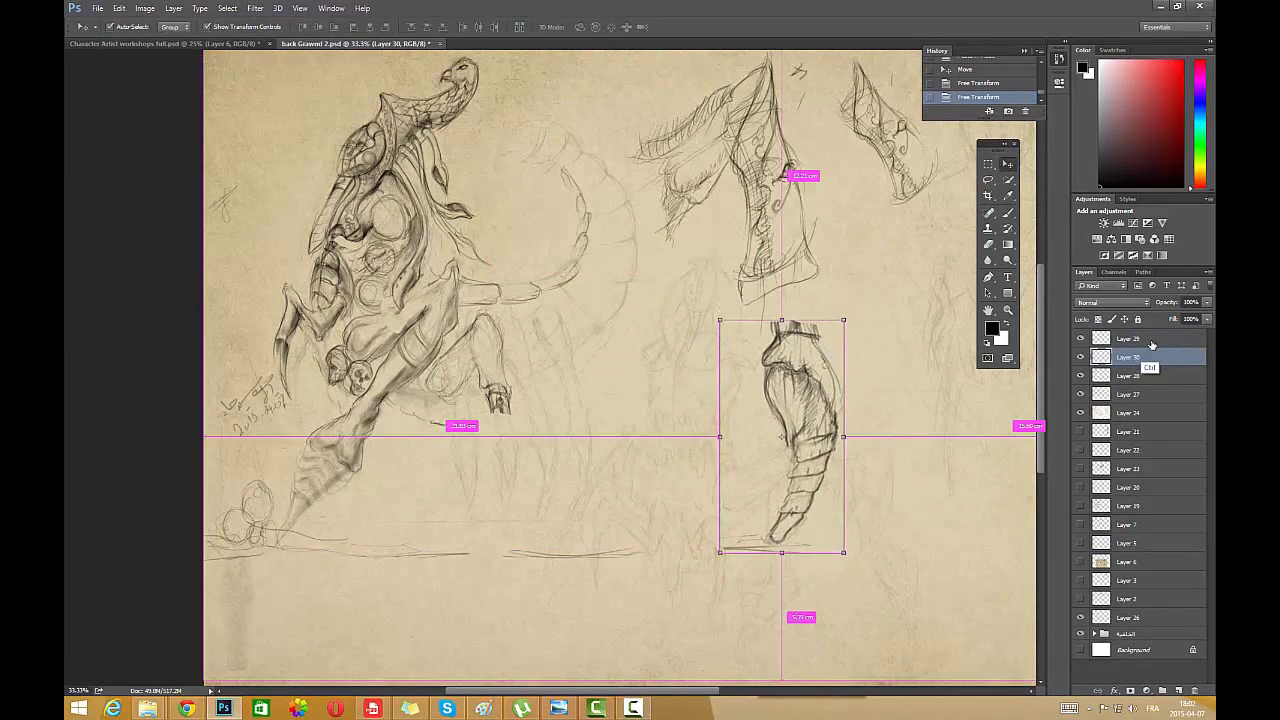
- Combine the claw layer and Layer 29 into one smart object
{"action": "left_click", "coordinate": [1138, 339], "text": "ctrl"}
{"action": "right_click", "coordinate": [1120, 330]}
{"action": "left_click", "coordinate": [980, 338]}
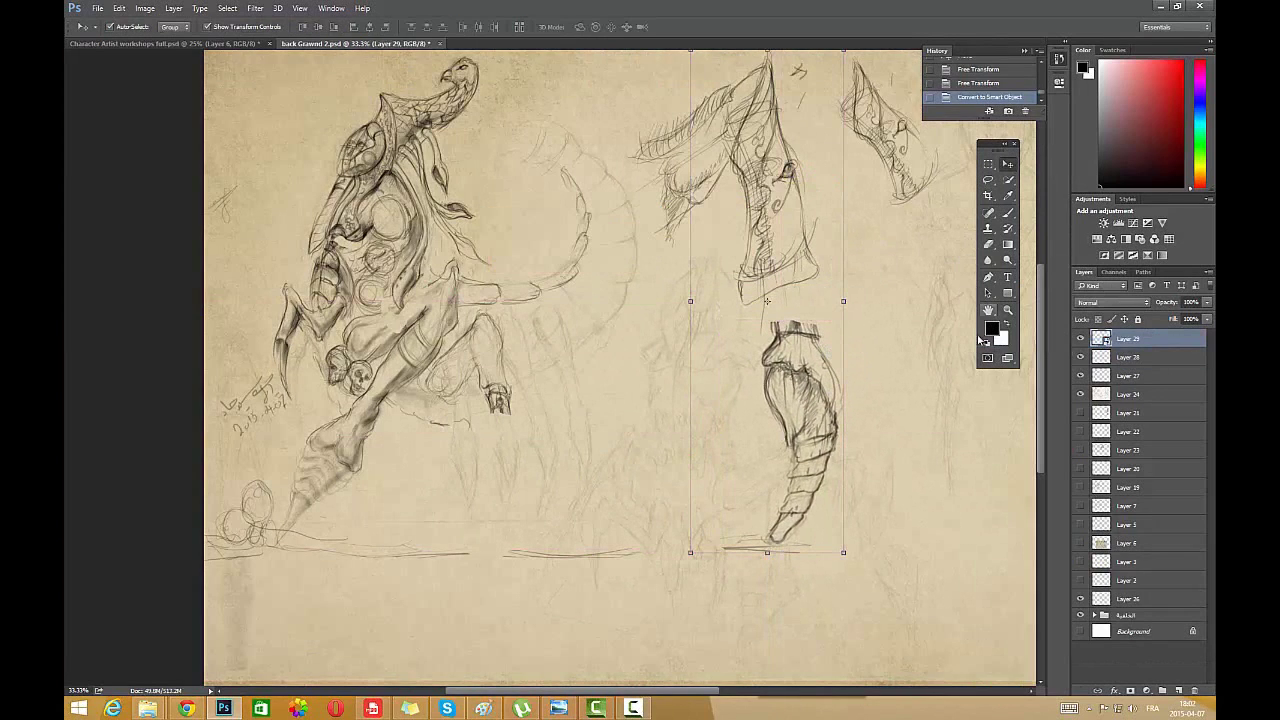
- Outline the leg study's fringed thigh on Layer 28, cut and paste it on its own layer, and place it beside the plate's peak
{"action": "left_click", "coordinate": [1080, 357]}
{"action": "left_click", "coordinate": [1127, 357]}
{"action": "key", "text": "l"}
{"action": "mouse_move", "coordinate": [738, 183]}
{"action": "left_mouse_down"}
{"action": "mouse_move", "coordinate": [694, 234]}
{"action": "mouse_move", "coordinate": [795, 95]}
{"action": "mouse_move", "coordinate": [788, 158]}
{"action": "left_mouse_up"}
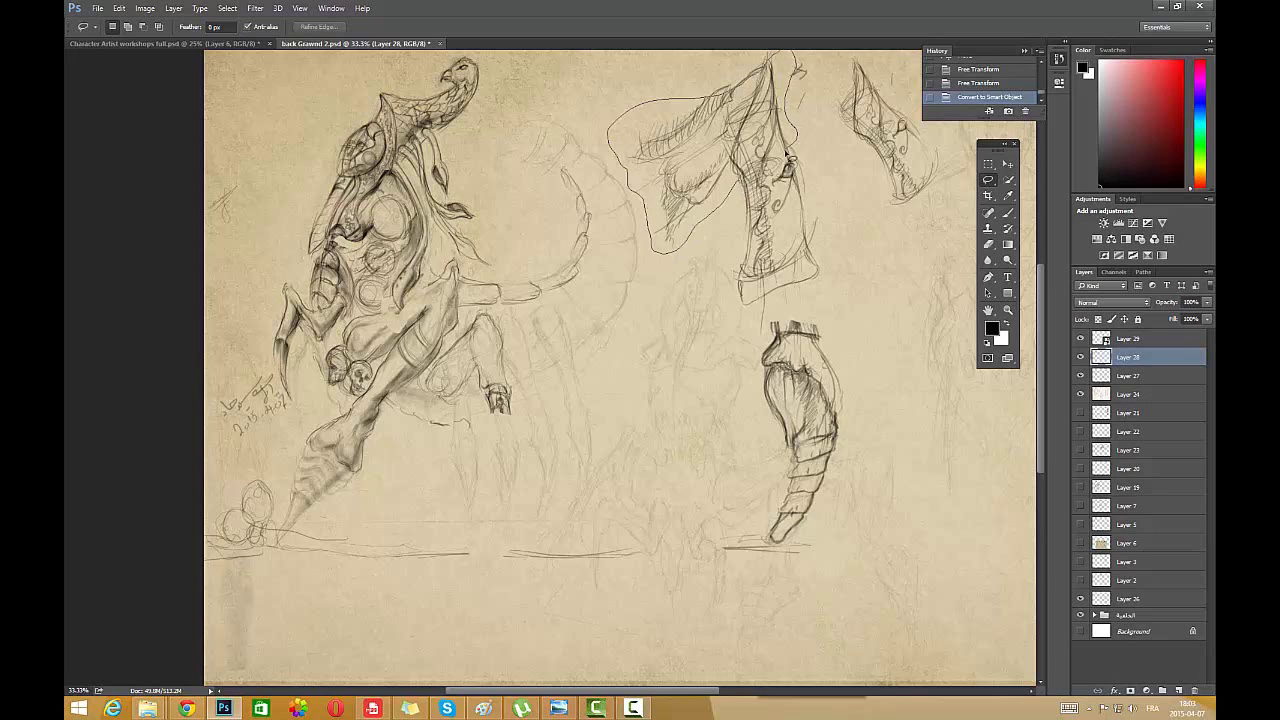
{"action": "key", "text": "ctrl+x"}
{"action": "left_click", "coordinate": [119, 8]}
{"action": "left_click", "coordinate": [222, 110]}
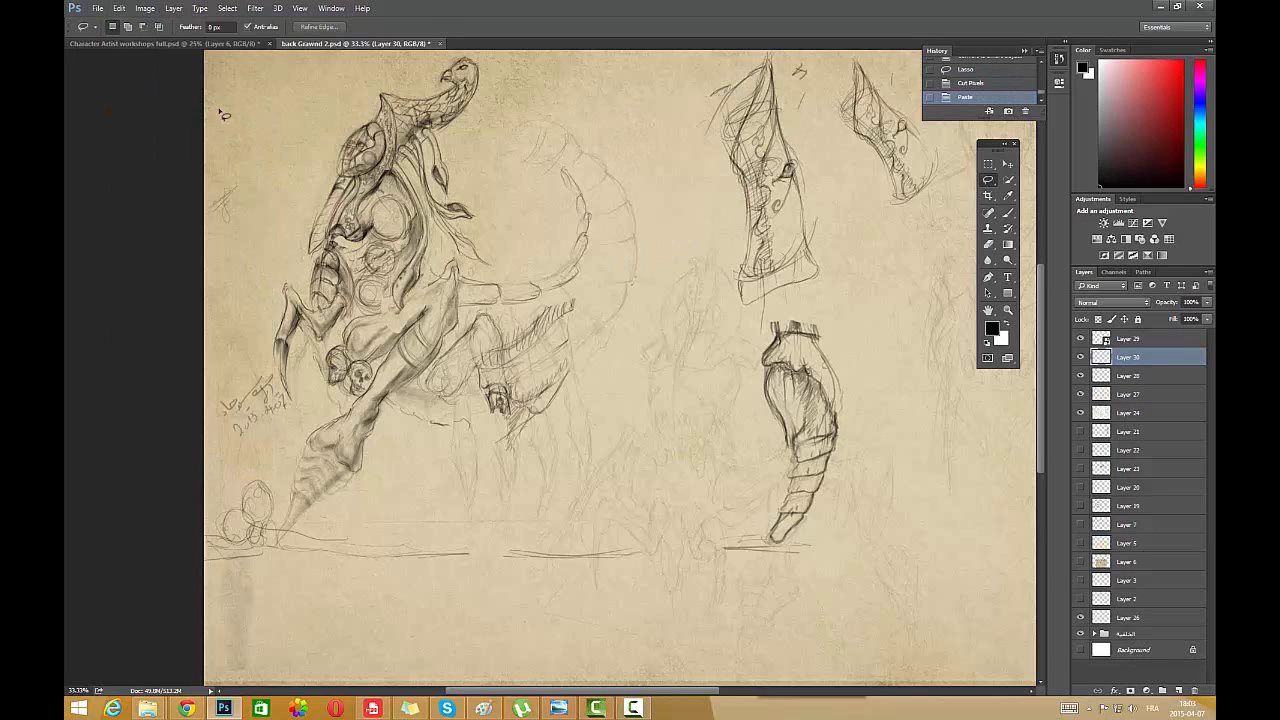
{"action": "key", "text": "ctrl+t"}
{"action": "left_click_drag", "start_coordinate": [586, 349], "coordinate": [737, 162]}
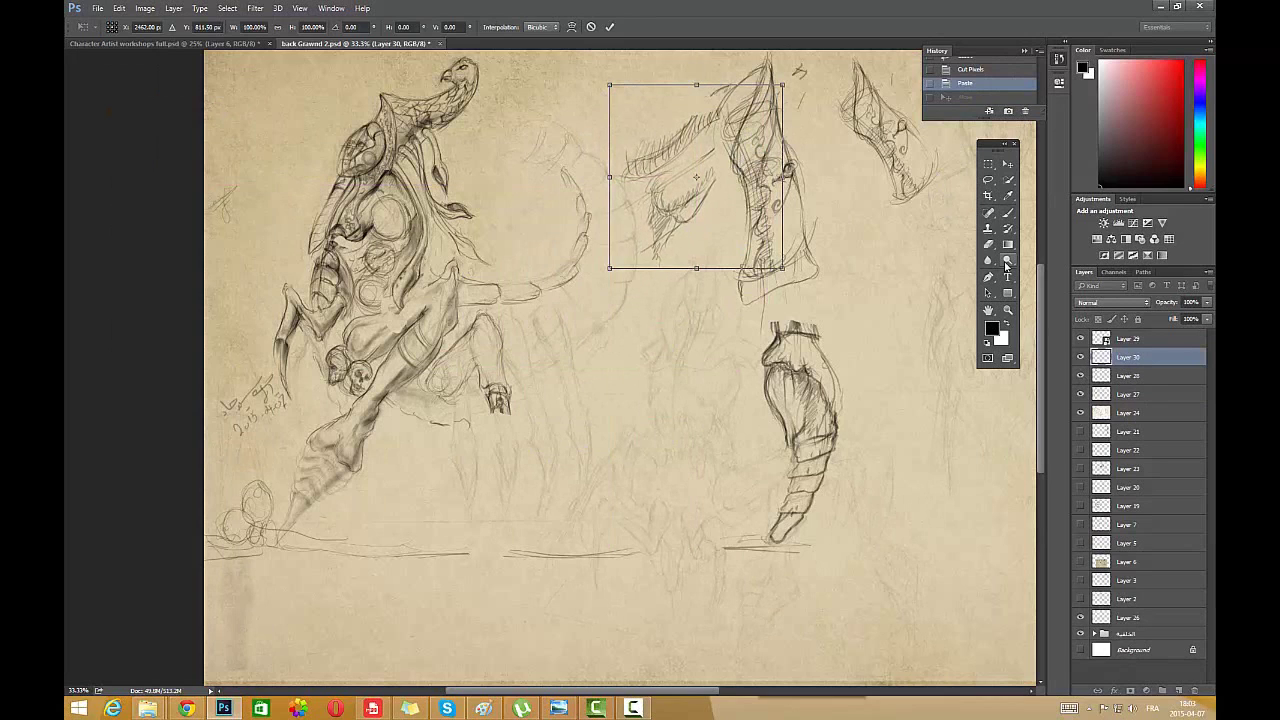
- Combine Layers 28, 29 and 30 into one smart object and rasterize the result
{"action": "left_click", "coordinate": [1006, 262]}
{"action": "left_click", "coordinate": [1132, 376], "text": "ctrl"}
{"action": "left_click", "coordinate": [1124, 340], "text": "ctrl"}
{"action": "right_click", "coordinate": [1123, 341]}
{"action": "left_click", "coordinate": [1030, 385]}
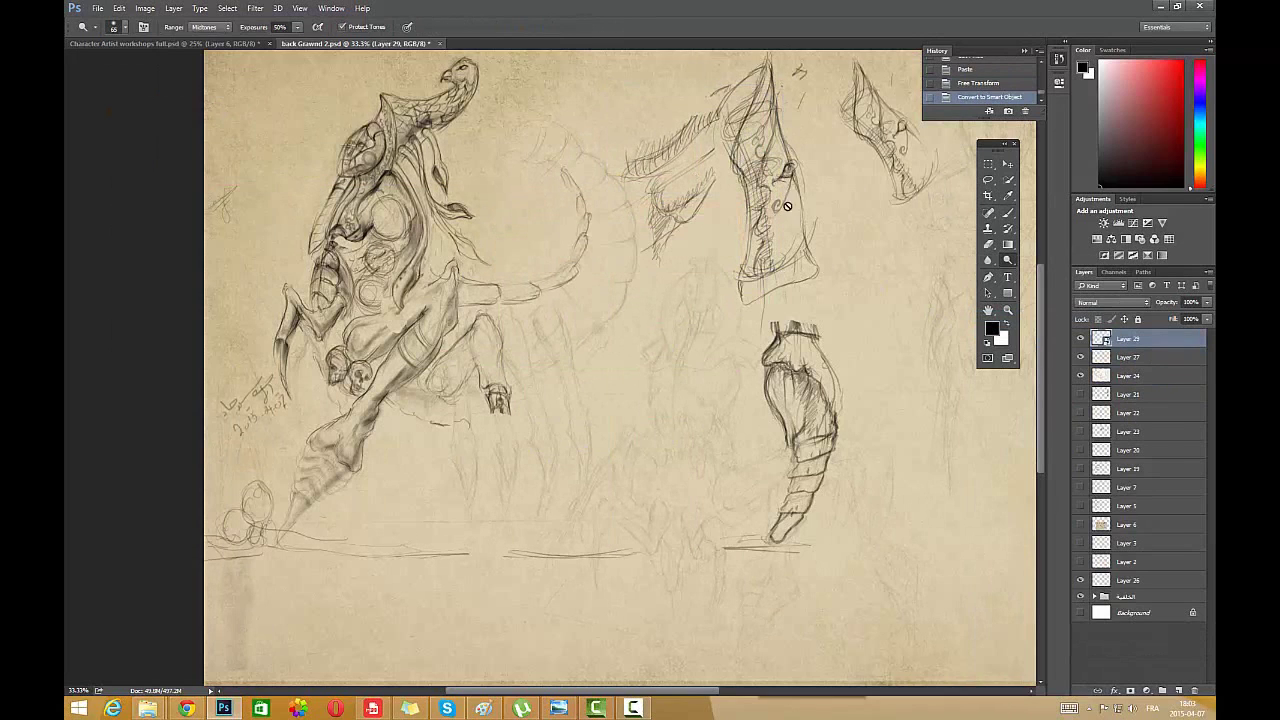
{"action": "left_click", "coordinate": [788, 207]}
{"action": "left_click", "coordinate": [590, 263]}
- Select the whole leg study with a freehand outline, cut it and paste it in place on a new layer
{"action": "left_click", "coordinate": [988, 180]}
{"action": "mouse_move", "coordinate": [781, 69]}
{"action": "left_mouse_down"}
{"action": "mouse_move", "coordinate": [738, 588]}
{"action": "mouse_move", "coordinate": [655, 92]}
{"action": "mouse_move", "coordinate": [754, 56]}
{"action": "left_mouse_up"}
{"action": "left_click", "coordinate": [118, 9]}
{"action": "left_click", "coordinate": [128, 84]}
{"action": "left_click", "coordinate": [117, 9]}
{"action": "mouse_move", "coordinate": [150, 120]}
{"action": "left_click", "coordinate": [315, 120]}
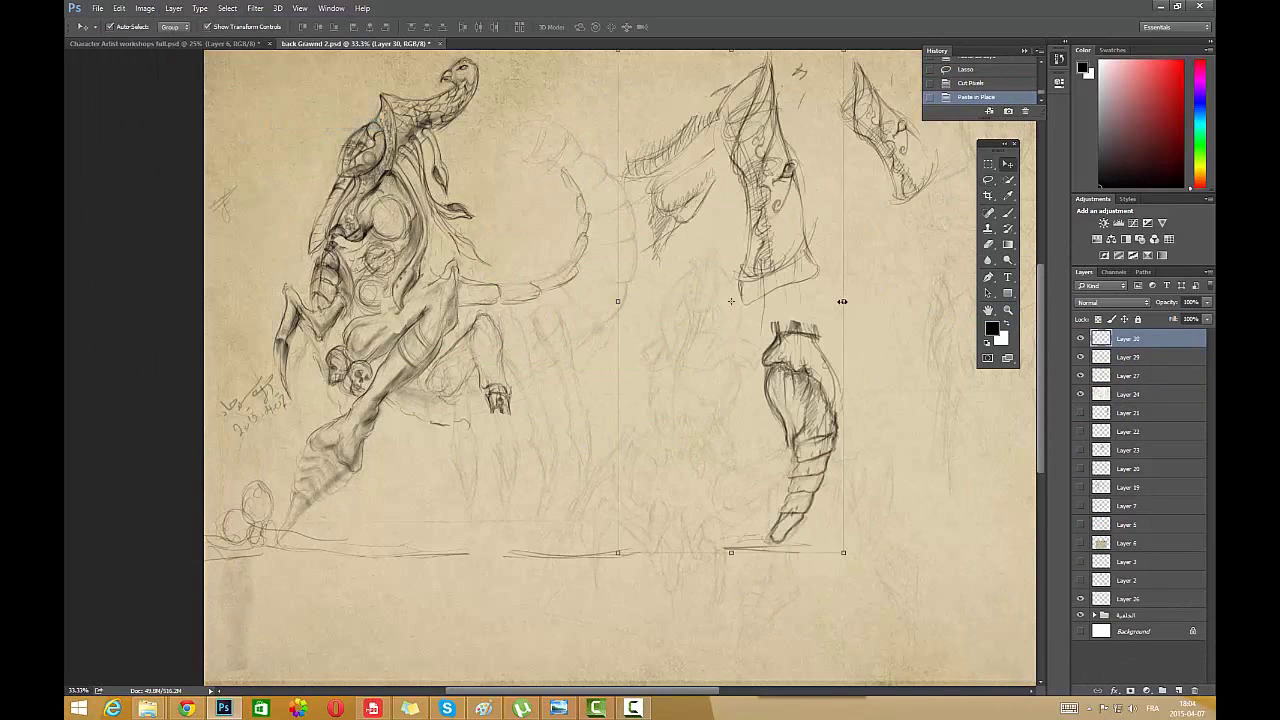
- Scale the leg study down to roughly half size, move it near the creature's second leg and apply the transform
{"action": "key", "text": "ctrl+t"}
{"action": "left_click_drag", "start_coordinate": [801, 267], "coordinate": [767, 347]}
{"action": "left_click_drag", "start_coordinate": [811, 165], "coordinate": [750, 300]}
{"action": "left_click_drag", "start_coordinate": [717, 337], "coordinate": [666, 324]}
{"action": "left_click", "coordinate": [988, 180]}
{"action": "left_click", "coordinate": [557, 256]}
- Outline the creature's old second leg and cut it away from Layer 29
{"action": "mouse_move", "coordinate": [510, 335]}
{"action": "left_mouse_down"}
{"action": "mouse_move", "coordinate": [494, 309]}
{"action": "mouse_move", "coordinate": [516, 433]}
{"action": "mouse_move", "coordinate": [512, 337]}
{"action": "left_mouse_up"}
{"action": "left_click", "coordinate": [122, 13]}
{"action": "left_click", "coordinate": [137, 75]}
{"action": "left_click", "coordinate": [592, 257]}
{"action": "left_click", "coordinate": [1138, 358]}
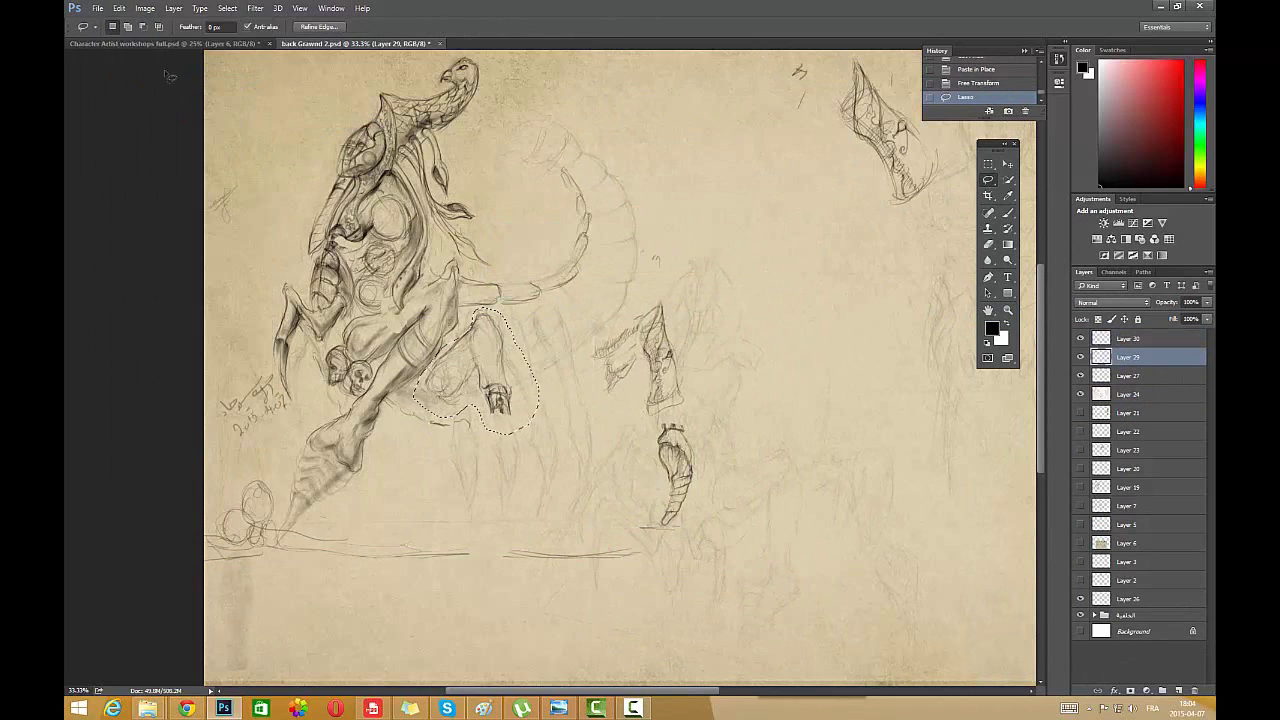
{"action": "left_click", "coordinate": [120, 10]}
{"action": "left_click", "coordinate": [137, 75]}
- Outline the reduced leg on Layer 30, move it under the creature's belly in place of the removed leg, apply and deselect
{"action": "left_click", "coordinate": [1123, 341]}
{"action": "left_click_drag", "start_coordinate": [594, 318], "coordinate": [598, 330]}
{"action": "mouse_move", "coordinate": [700, 346]}
{"action": "left_mouse_down"}
{"action": "mouse_move", "coordinate": [711, 458]}
{"action": "mouse_move", "coordinate": [690, 352]}
{"action": "left_mouse_up"}
{"action": "key", "text": "ctrl+t"}
{"action": "mouse_move", "coordinate": [649, 393]}
{"action": "left_mouse_down"}
{"action": "mouse_move", "coordinate": [473, 419]}
{"action": "mouse_move", "coordinate": [515, 421]}
{"action": "left_mouse_up"}
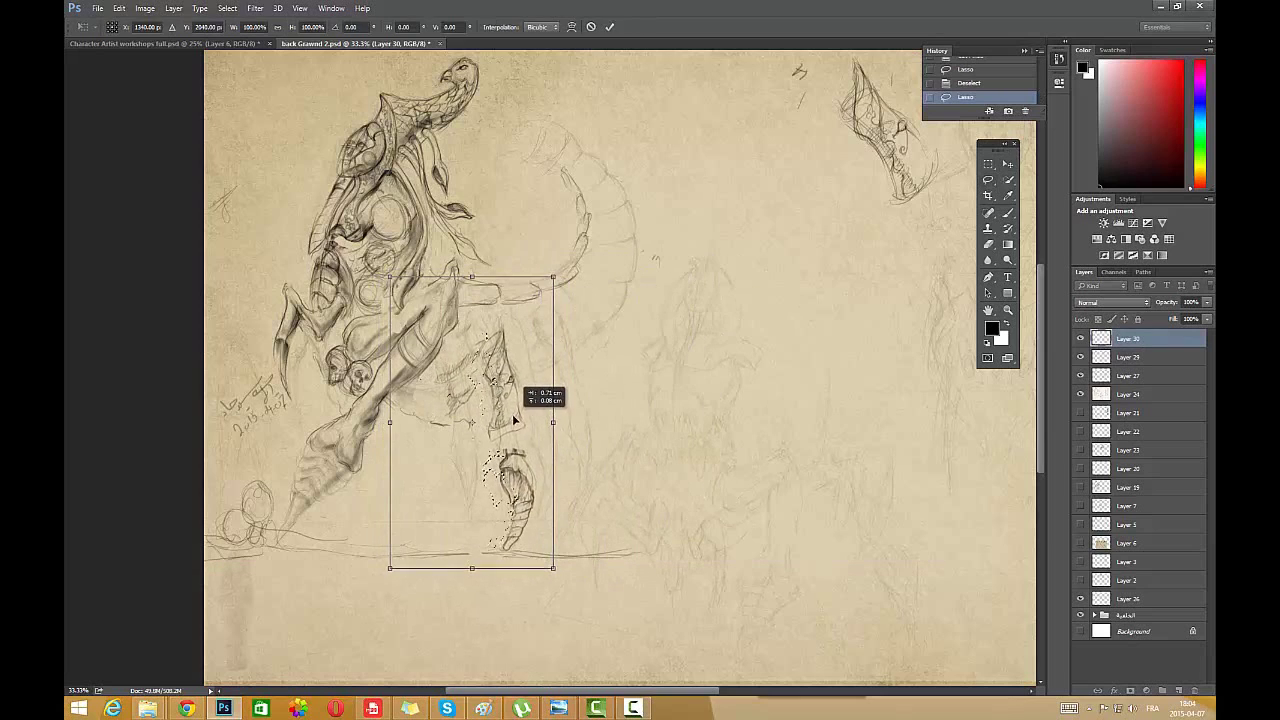
{"action": "left_click", "coordinate": [1008, 164]}
{"action": "left_click", "coordinate": [548, 258]}
{"action": "left_click", "coordinate": [228, 8]}
{"action": "left_click", "coordinate": [243, 34]}
- Draw contour lines joining the new leg's thigh to the plate's peak and round off the thigh's inner end
{"action": "left_click", "coordinate": [1008, 310]}
{"action": "left_click_drag", "start_coordinate": [663, 386], "coordinate": [570, 390]}
{"action": "left_click_drag", "start_coordinate": [228, 419], "coordinate": [532, 290]}
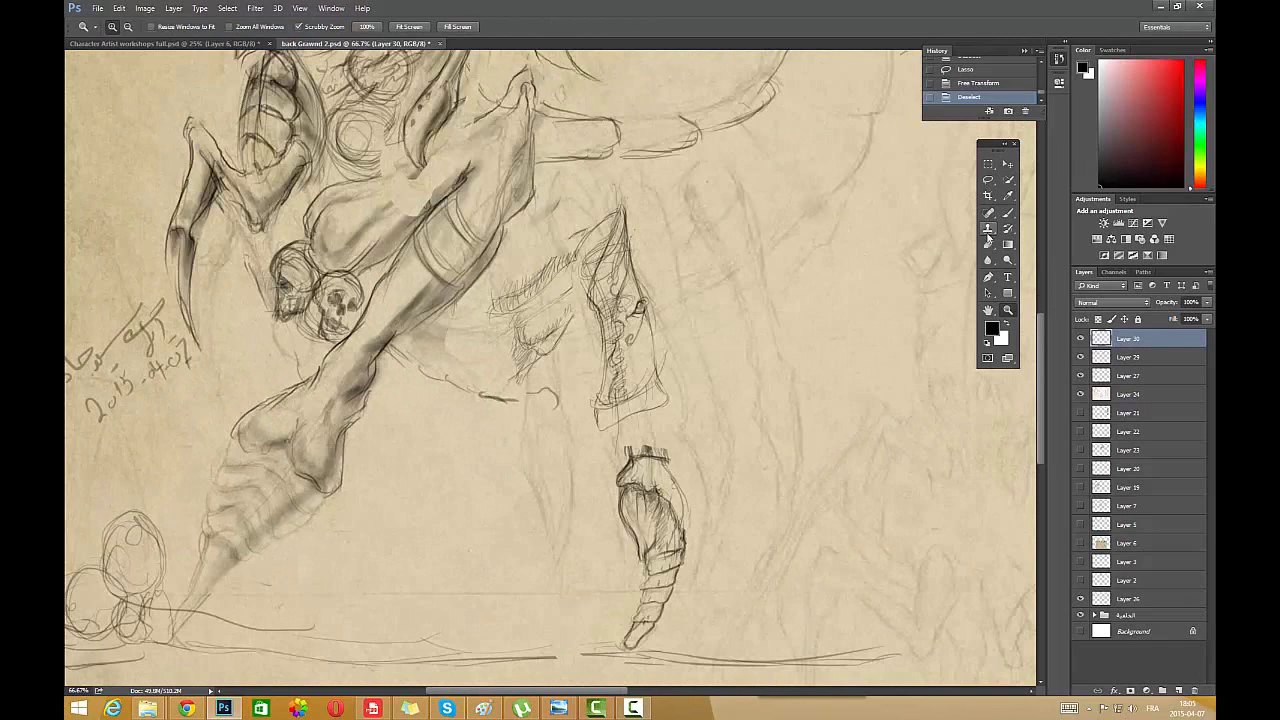
{"action": "left_click", "coordinate": [1008, 212]}
{"action": "left_click_drag", "start_coordinate": [622, 208], "coordinate": [586, 232]}
{"action": "left_click_drag", "start_coordinate": [621, 209], "coordinate": [578, 237]}
{"action": "mouse_move", "coordinate": [614, 214]}
{"action": "left_mouse_down"}
{"action": "mouse_move", "coordinate": [511, 283]}
{"action": "mouse_move", "coordinate": [488, 363]}
{"action": "mouse_move", "coordinate": [556, 338]}
{"action": "left_mouse_up"}
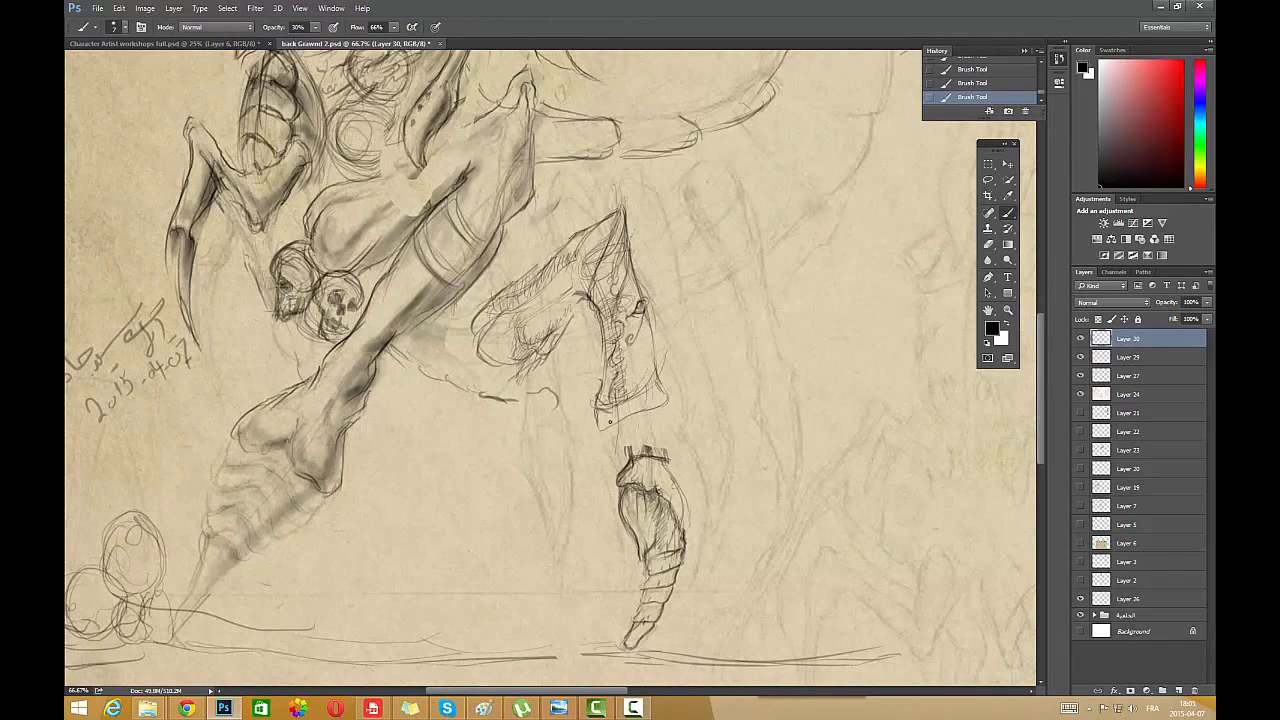
- Draw the shin lines that link the plate's lower edge to the claw
{"action": "left_click_drag", "start_coordinate": [609, 421], "coordinate": [612, 462]}
{"action": "left_click_drag", "start_coordinate": [663, 400], "coordinate": [684, 486]}
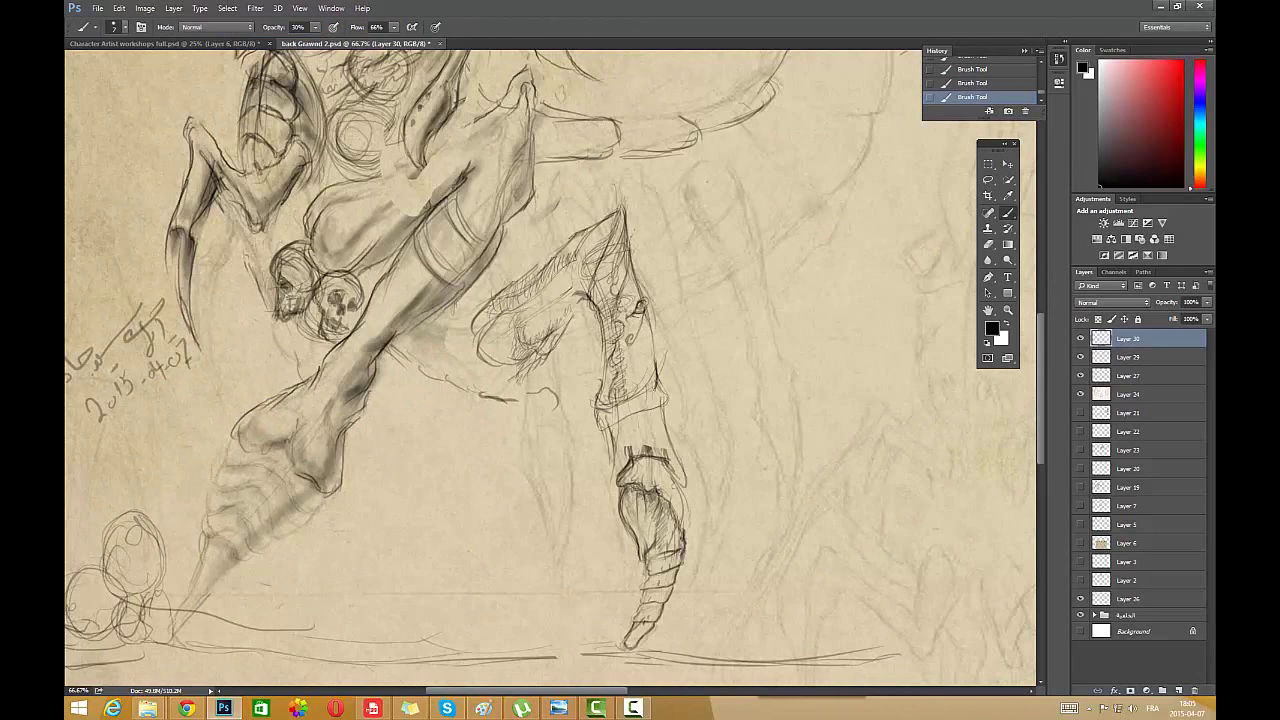
{"action": "mouse_move", "coordinate": [600, 402]}
{"action": "left_mouse_down"}
{"action": "mouse_move", "coordinate": [660, 388]}
{"action": "mouse_move", "coordinate": [622, 490]}
{"action": "left_mouse_up"}
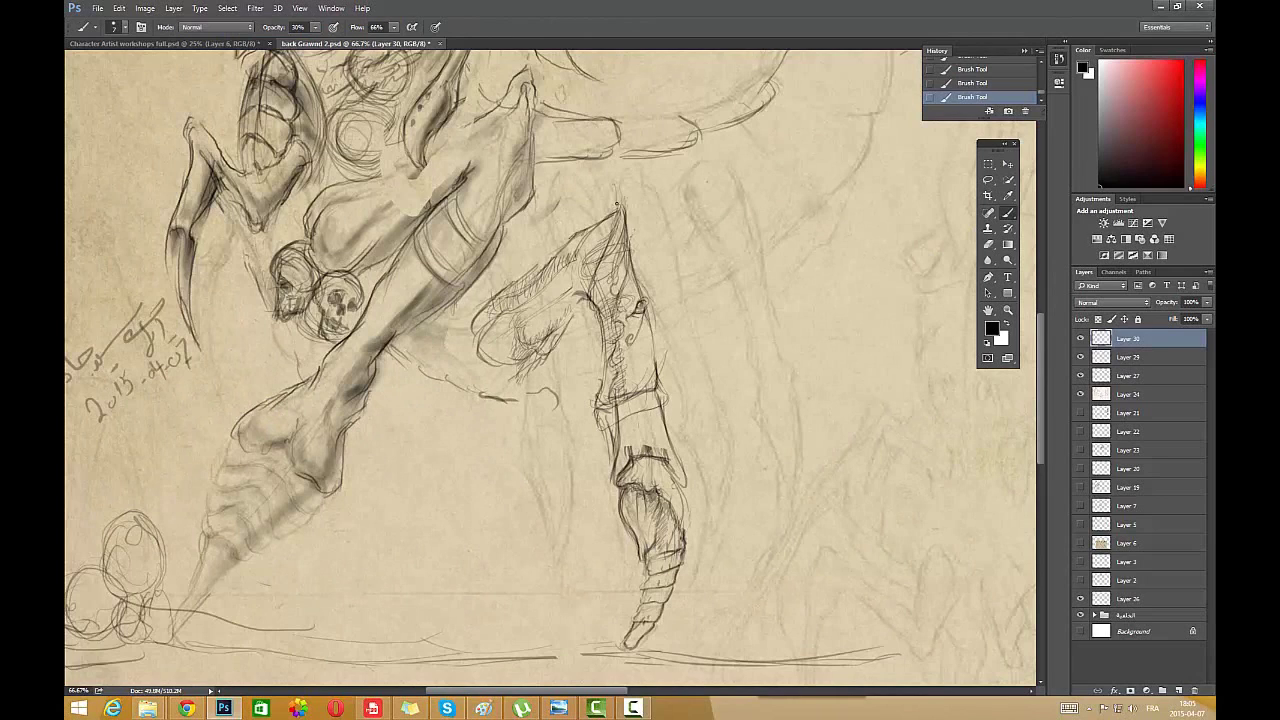
- Darken the knee peak and thigh contours and hatch shadow along the thigh's underside
{"action": "mouse_move", "coordinate": [616, 204]}
{"action": "left_mouse_down"}
{"action": "mouse_move", "coordinate": [626, 228]}
{"action": "mouse_move", "coordinate": [594, 258]}
{"action": "mouse_move", "coordinate": [598, 224]}
{"action": "mouse_move", "coordinate": [600, 314]}
{"action": "mouse_move", "coordinate": [530, 348]}
{"action": "left_mouse_up"}
{"action": "mouse_move", "coordinate": [556, 304]}
{"action": "left_mouse_down"}
{"action": "mouse_move", "coordinate": [512, 340]}
{"action": "mouse_move", "coordinate": [518, 364]}
{"action": "mouse_move", "coordinate": [536, 354]}
{"action": "left_mouse_up"}
{"action": "mouse_move", "coordinate": [586, 290]}
{"action": "left_mouse_down"}
{"action": "mouse_move", "coordinate": [550, 358]}
{"action": "mouse_move", "coordinate": [522, 368]}
{"action": "mouse_move", "coordinate": [514, 390]}
{"action": "mouse_move", "coordinate": [566, 362]}
{"action": "mouse_move", "coordinate": [590, 372]}
{"action": "left_mouse_up"}
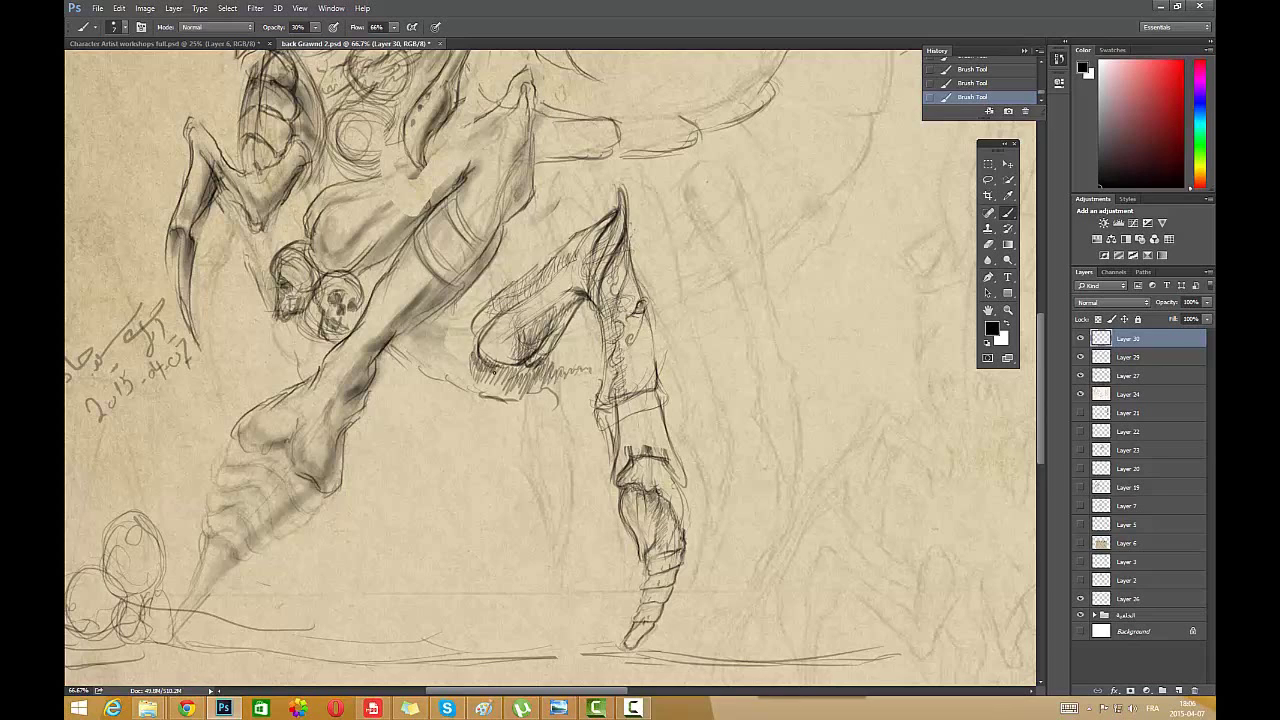
{"action": "left_click_drag", "start_coordinate": [494, 372], "coordinate": [542, 362]}
{"action": "mouse_move", "coordinate": [476, 316]}
{"action": "left_mouse_down"}
{"action": "mouse_move", "coordinate": [422, 348]}
{"action": "mouse_move", "coordinate": [468, 327]}
{"action": "left_mouse_up"}
- Clean up the lines at the thigh's inner end, hatch the joint toward the belly and reinforce the thigh's upper contour
{"action": "left_click", "coordinate": [988, 244]}
{"action": "mouse_move", "coordinate": [470, 352]}
{"action": "left_mouse_down"}
{"action": "mouse_move", "coordinate": [441, 350]}
{"action": "mouse_move", "coordinate": [470, 333]}
{"action": "left_mouse_up"}
{"action": "mouse_move", "coordinate": [471, 334]}
{"action": "left_mouse_down"}
{"action": "mouse_move", "coordinate": [452, 353]}
{"action": "mouse_move", "coordinate": [434, 347]}
{"action": "left_mouse_up"}
{"action": "left_click", "coordinate": [1008, 213]}
{"action": "left_click_drag", "start_coordinate": [490, 297], "coordinate": [566, 251]}
- Erase the old cuff outline and the overlapping lines between the plate and the claw
{"action": "key", "text": "e"}
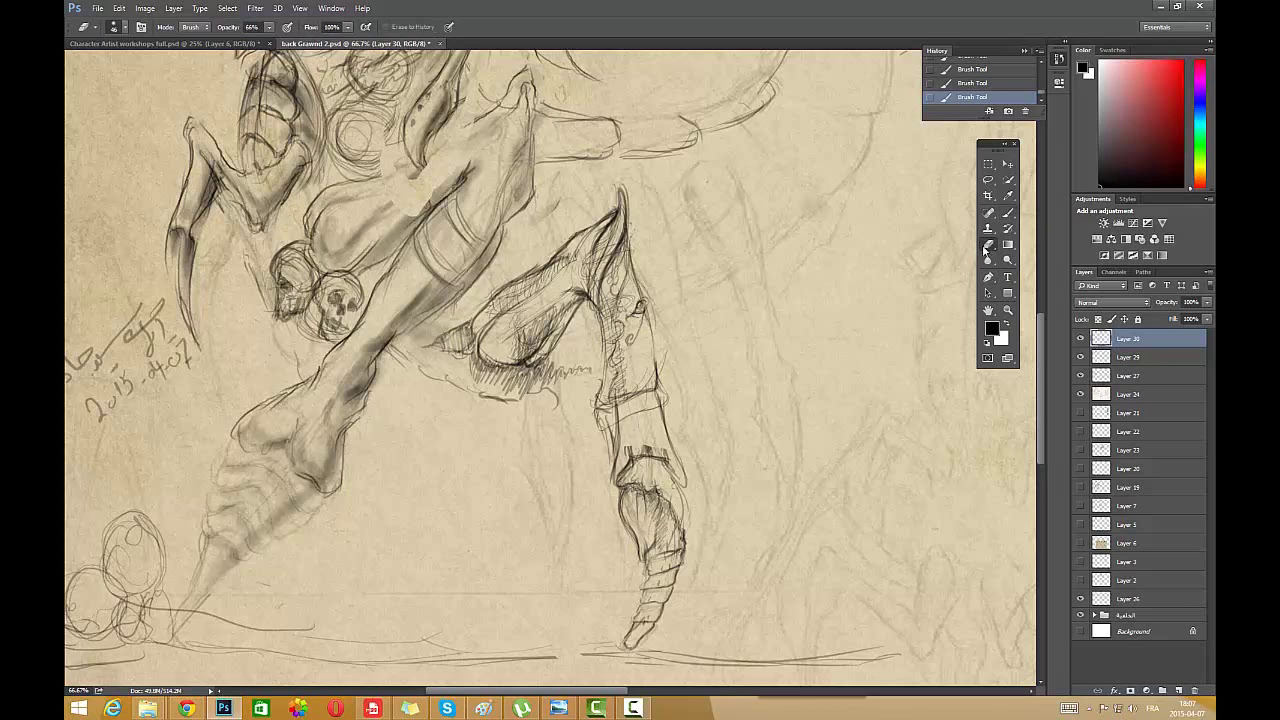
{"action": "mouse_move", "coordinate": [600, 435]}
{"action": "left_mouse_down"}
{"action": "mouse_move", "coordinate": [650, 405]}
{"action": "mouse_move", "coordinate": [615, 435]}
{"action": "left_mouse_up"}
{"action": "mouse_move", "coordinate": [660, 380]}
{"action": "left_mouse_down"}
{"action": "mouse_move", "coordinate": [614, 460]}
{"action": "mouse_move", "coordinate": [662, 455]}
{"action": "left_mouse_up"}
{"action": "left_click_drag", "start_coordinate": [606, 407], "coordinate": [596, 393]}
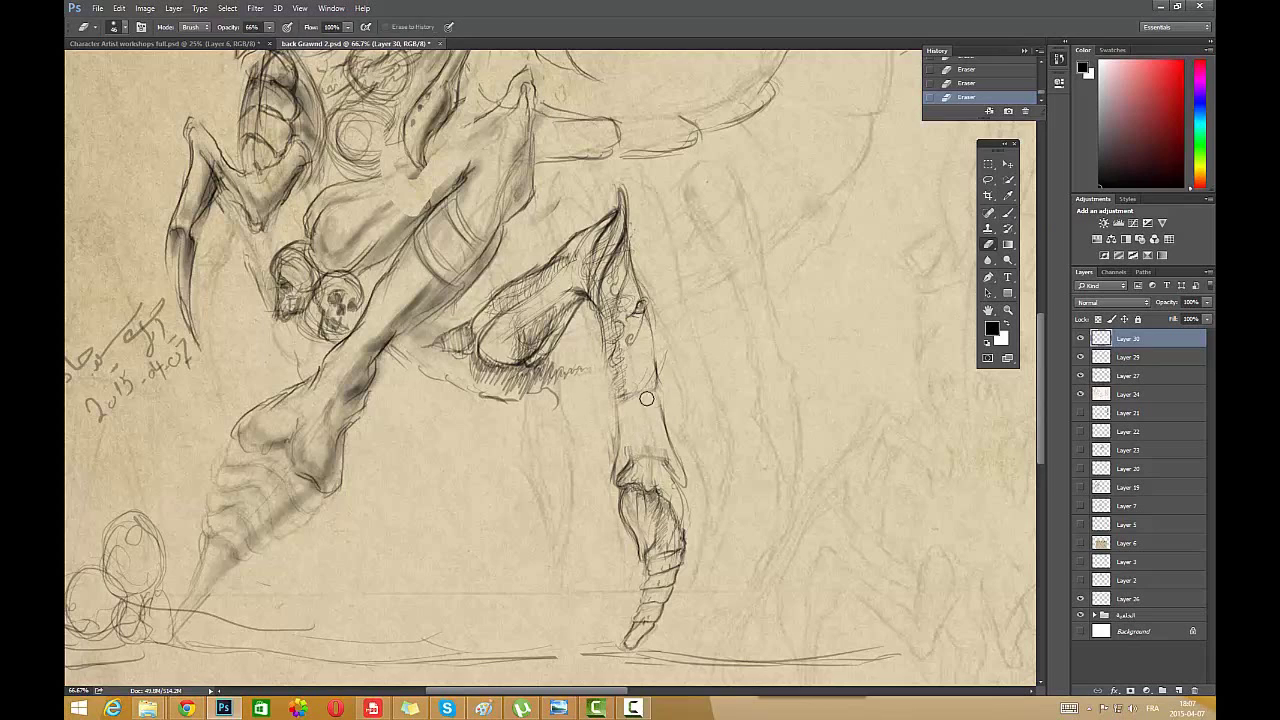
- Redraw the plate's lower edge as a narrow band, hatch beneath it and strengthen the plate's outer contour
{"action": "key", "text": "b"}
{"action": "left_click_drag", "start_coordinate": [656, 360], "coordinate": [660, 392]}
{"action": "left_click_drag", "start_coordinate": [657, 391], "coordinate": [610, 401]}
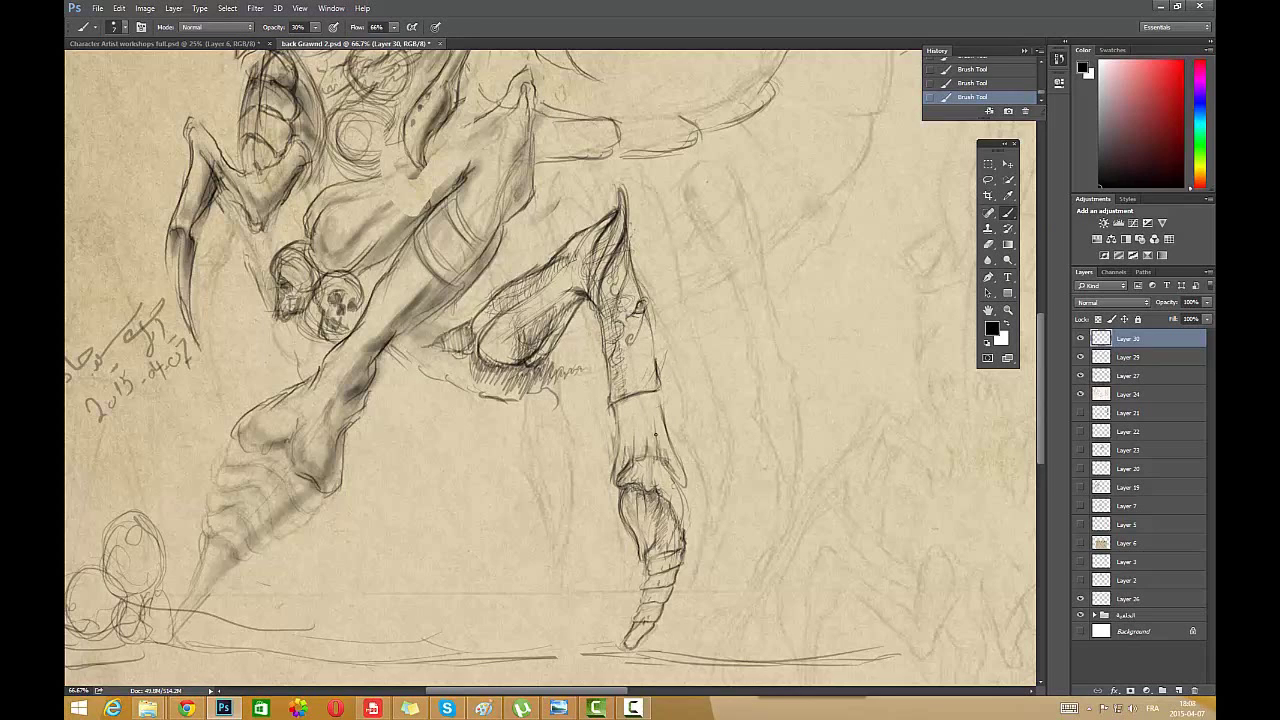
{"action": "mouse_move", "coordinate": [657, 393]}
{"action": "left_mouse_down"}
{"action": "mouse_move", "coordinate": [640, 402]}
{"action": "mouse_move", "coordinate": [648, 284]}
{"action": "left_mouse_up"}
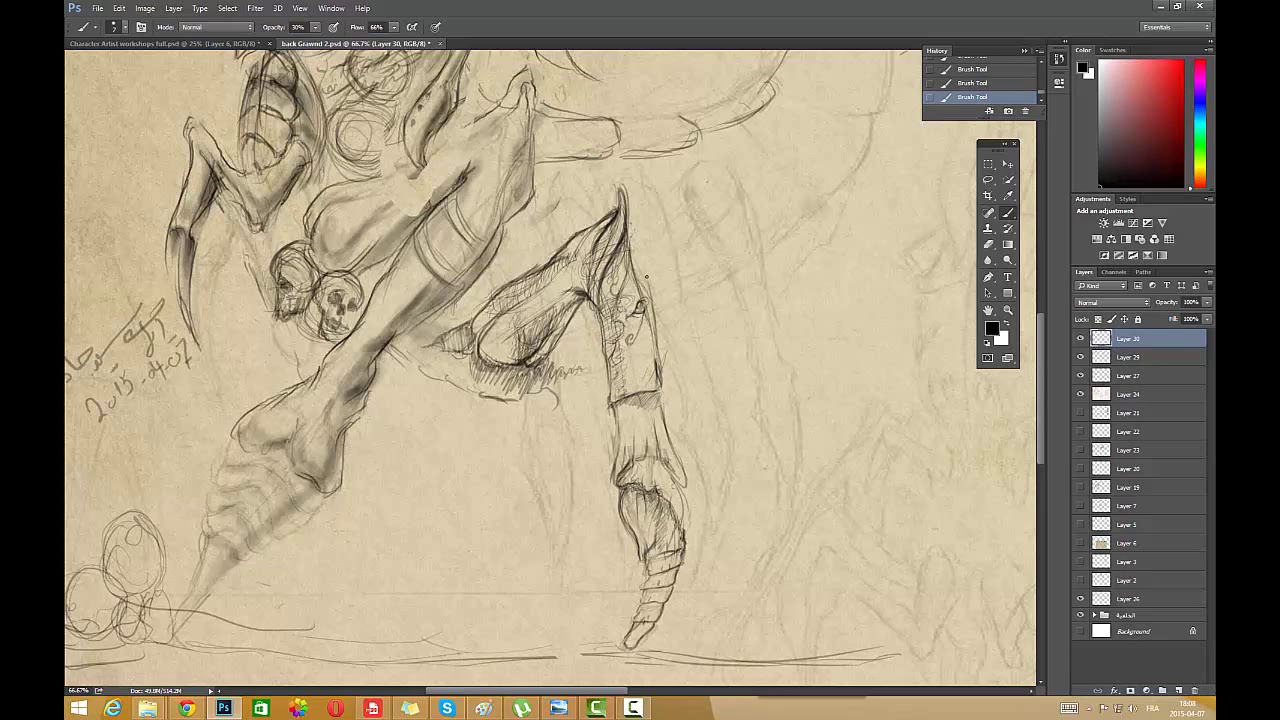
{"action": "left_click_drag", "start_coordinate": [626, 240], "coordinate": [649, 292]}
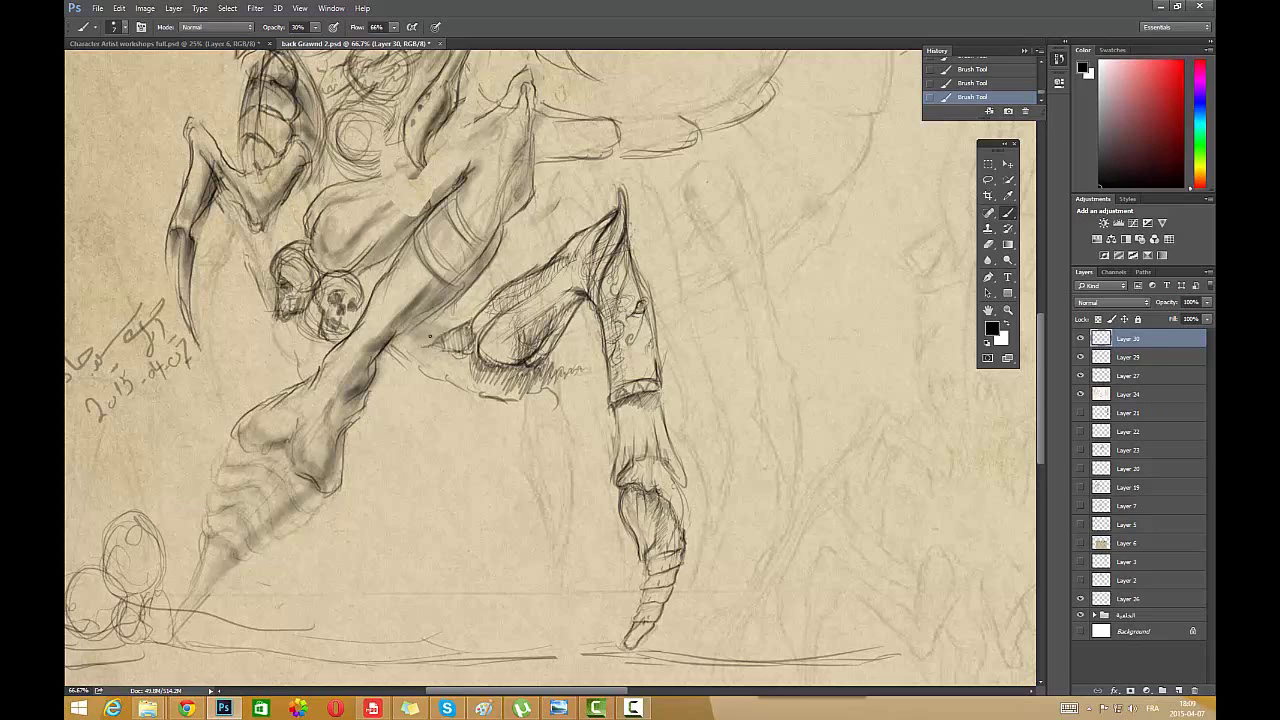
- Outline the front leg's lower segment with a curved shell, banded rear edge, knee joint and inner ornament
{"action": "mouse_move", "coordinate": [347, 348]}
{"action": "left_mouse_down"}
{"action": "mouse_move", "coordinate": [335, 454]}
{"action": "mouse_move", "coordinate": [323, 451]}
{"action": "mouse_move", "coordinate": [311, 504]}
{"action": "mouse_move", "coordinate": [259, 552]}
{"action": "left_mouse_up"}
{"action": "mouse_move", "coordinate": [276, 400]}
{"action": "left_mouse_down"}
{"action": "mouse_move", "coordinate": [250, 495]}
{"action": "mouse_move", "coordinate": [210, 548]}
{"action": "left_mouse_up"}
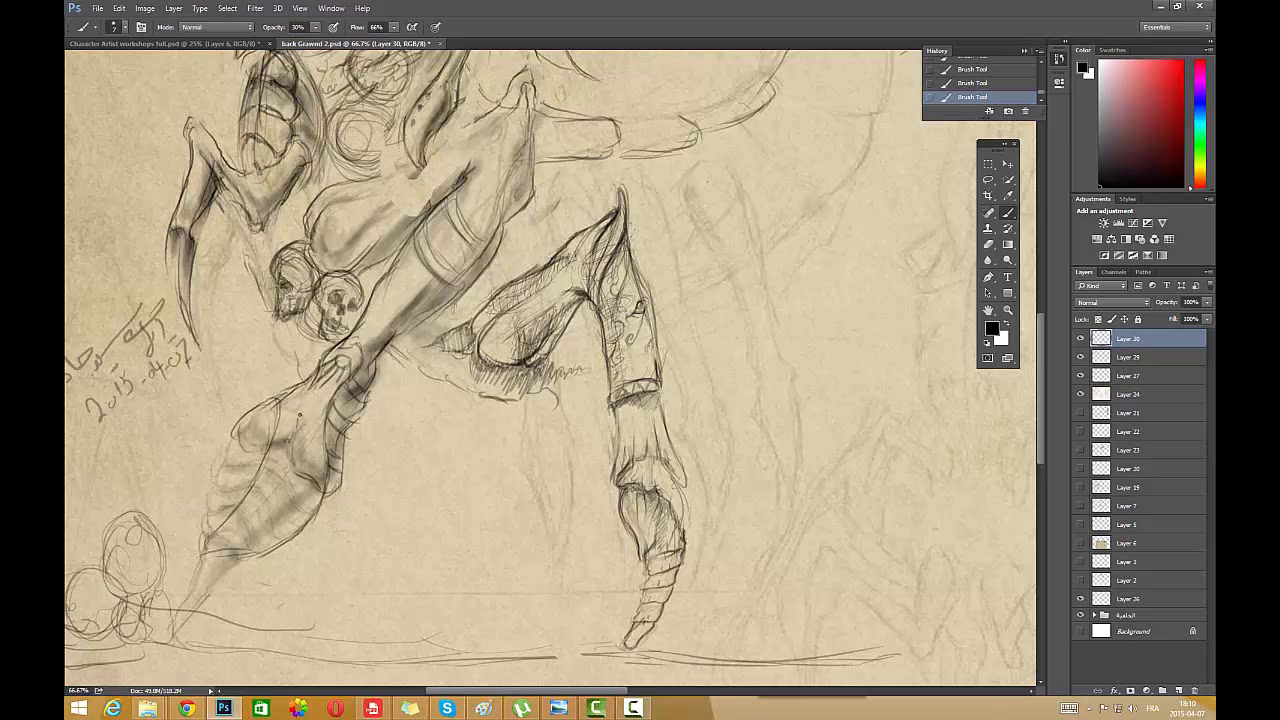
{"action": "left_click_drag", "start_coordinate": [272, 470], "coordinate": [290, 386]}
{"action": "left_click_drag", "start_coordinate": [268, 488], "coordinate": [228, 526]}
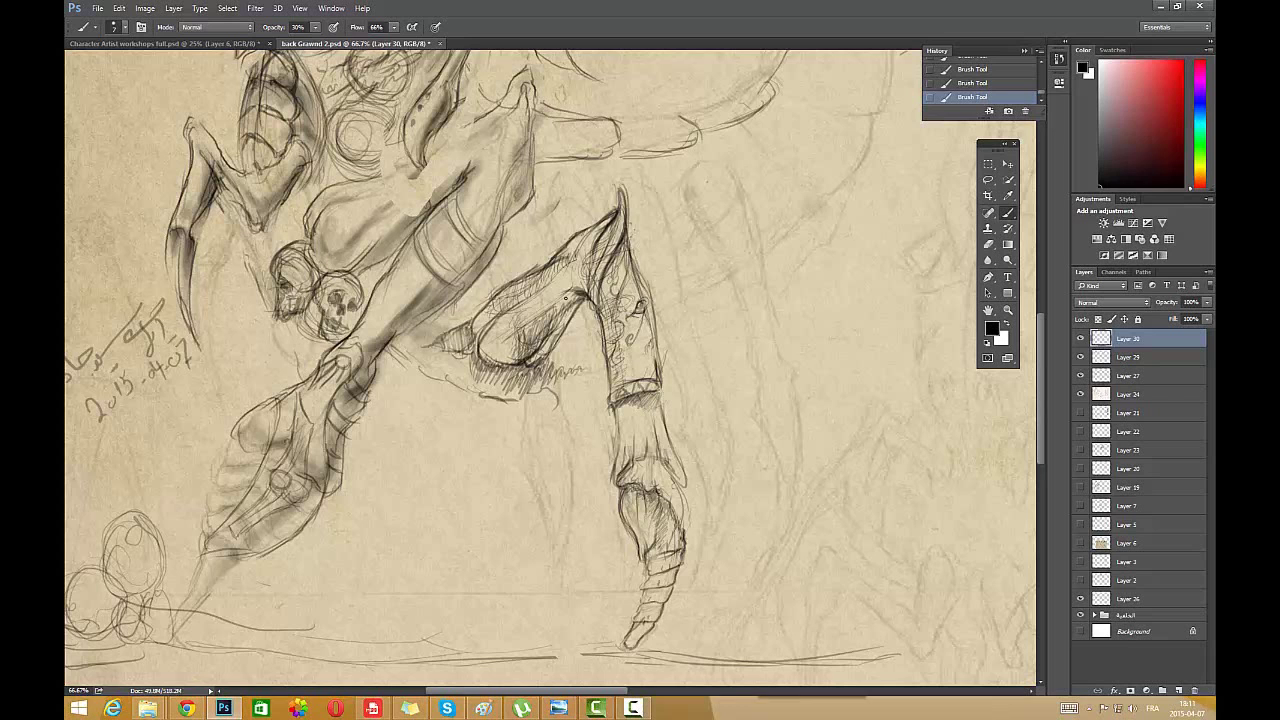
- Erase the round ornament and its construction lines inside the front leg's lower segment
{"action": "left_click", "coordinate": [1008, 310]}
{"action": "left_click_drag", "start_coordinate": [353, 311], "coordinate": [651, 313]}
{"action": "left_click", "coordinate": [988, 245]}
{"action": "mouse_move", "coordinate": [385, 310]}
{"action": "left_mouse_down"}
{"action": "mouse_move", "coordinate": [240, 394]}
{"action": "mouse_move", "coordinate": [320, 409]}
{"action": "left_mouse_up"}
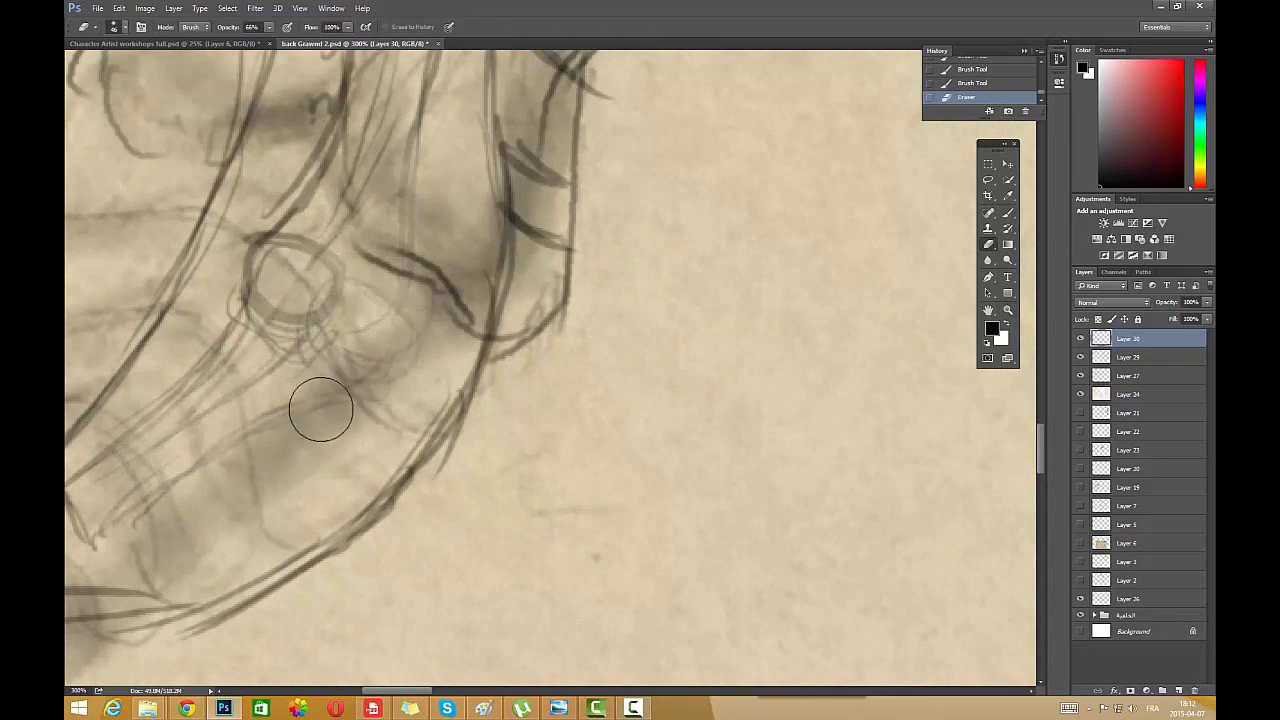
{"action": "left_click_drag", "start_coordinate": [290, 345], "coordinate": [345, 325]}
{"action": "mouse_move", "coordinate": [275, 284]}
{"action": "left_mouse_down"}
{"action": "mouse_move", "coordinate": [332, 238]}
{"action": "mouse_move", "coordinate": [170, 410]}
{"action": "left_mouse_up"}
{"action": "left_click", "coordinate": [1008, 310]}
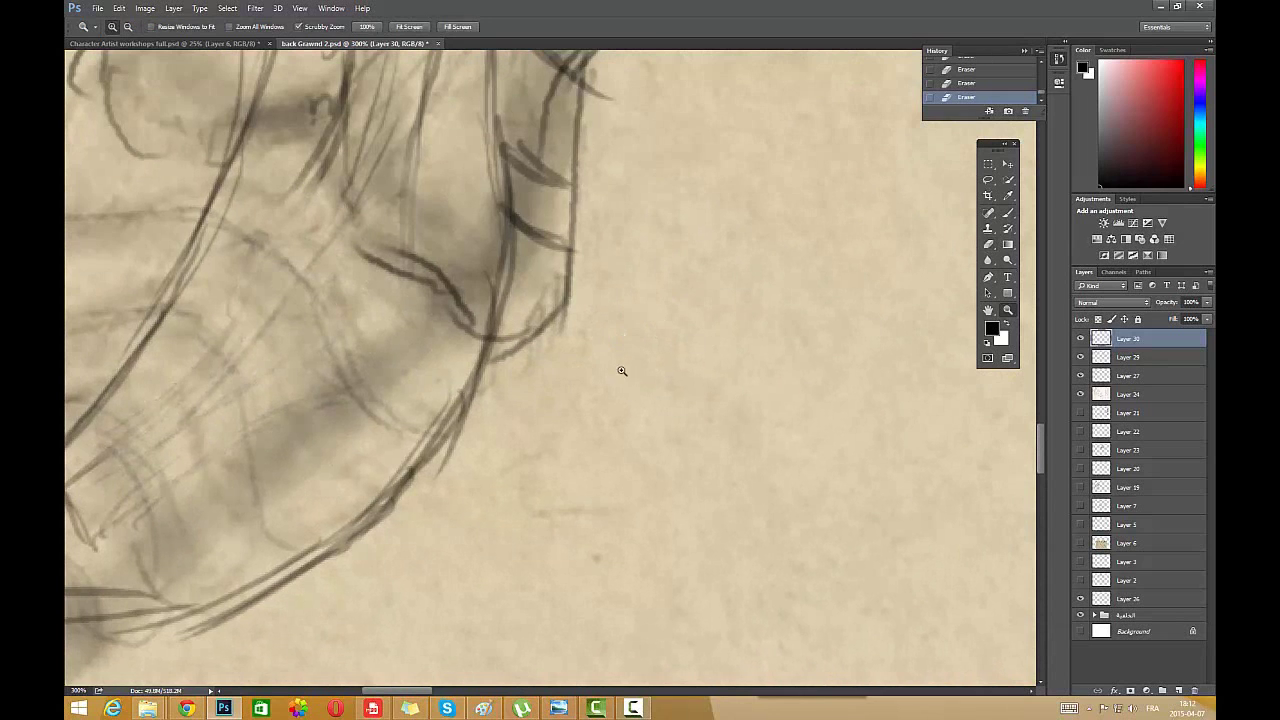
{"action": "left_click", "coordinate": [774, 350], "text": "alt"}
{"action": "left_click_drag", "start_coordinate": [535, 283], "coordinate": [643, 403]}
{"action": "left_click", "coordinate": [988, 245]}
{"action": "mouse_move", "coordinate": [595, 338]}
{"action": "left_mouse_down"}
{"action": "mouse_move", "coordinate": [626, 171]}
{"action": "mouse_move", "coordinate": [729, 104]}
{"action": "left_mouse_up"}
{"action": "key", "text": "b"}
{"action": "left_click", "coordinate": [1023, 67]}
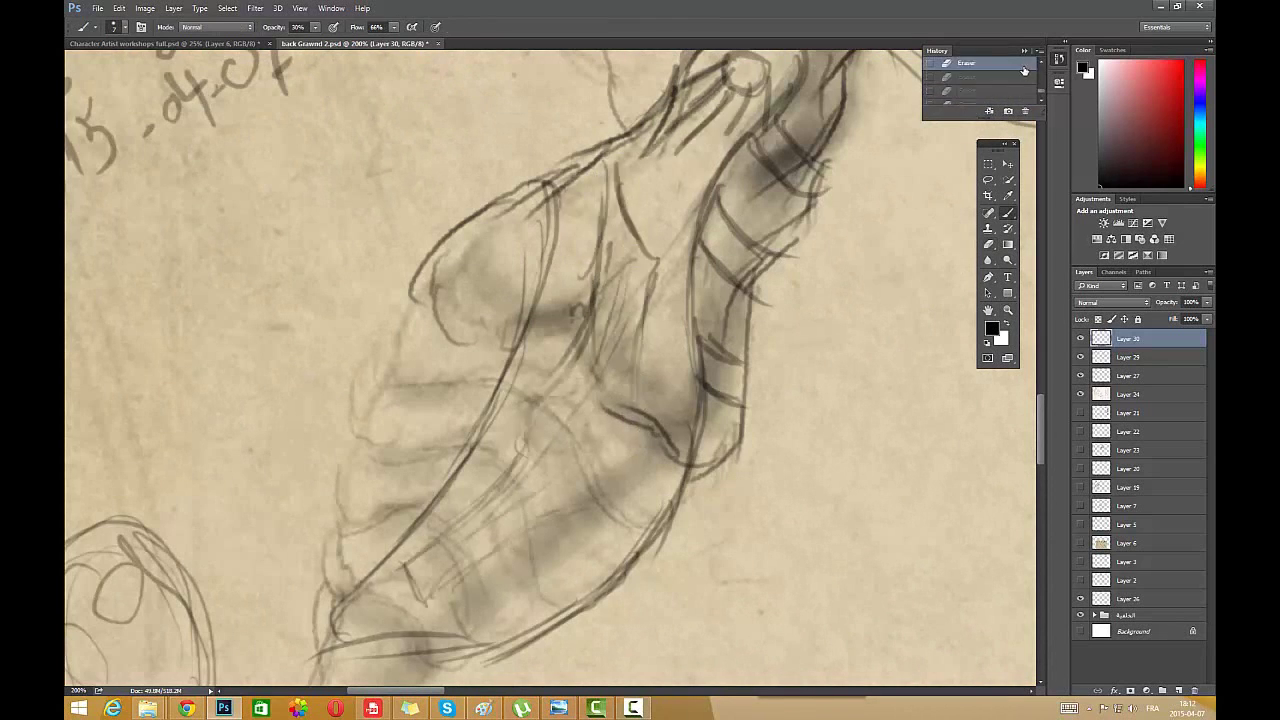
- Resize the eraser, lighten the central panel of the front leg's lower segment and start sketching a rod ornament below it
{"action": "key", "text": "e"}
{"action": "right_click", "coordinate": [622, 255]}
{"action": "left_click", "coordinate": [698, 287]}
{"action": "mouse_move", "coordinate": [610, 279]}
{"action": "left_mouse_down"}
{"action": "mouse_move", "coordinate": [620, 317]}
{"action": "mouse_move", "coordinate": [593, 373]}
{"action": "left_mouse_up"}
{"action": "right_click", "coordinate": [724, 247]}
{"action": "key", "text": "b"}
{"action": "left_click_drag", "start_coordinate": [528, 402], "coordinate": [525, 452]}
{"action": "left_click_drag", "start_coordinate": [520, 458], "coordinate": [445, 521]}
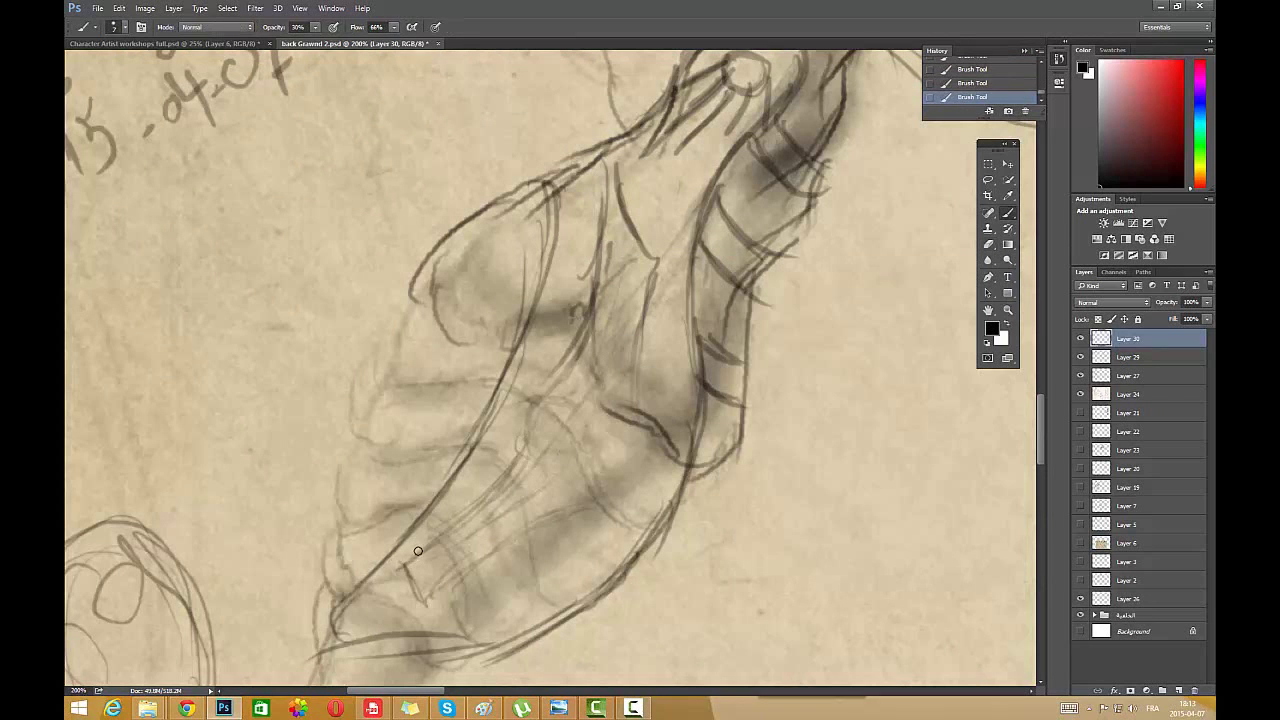
{"action": "left_click", "coordinate": [187, 708]}
{"action": "left_click", "coordinate": [682, 396]}
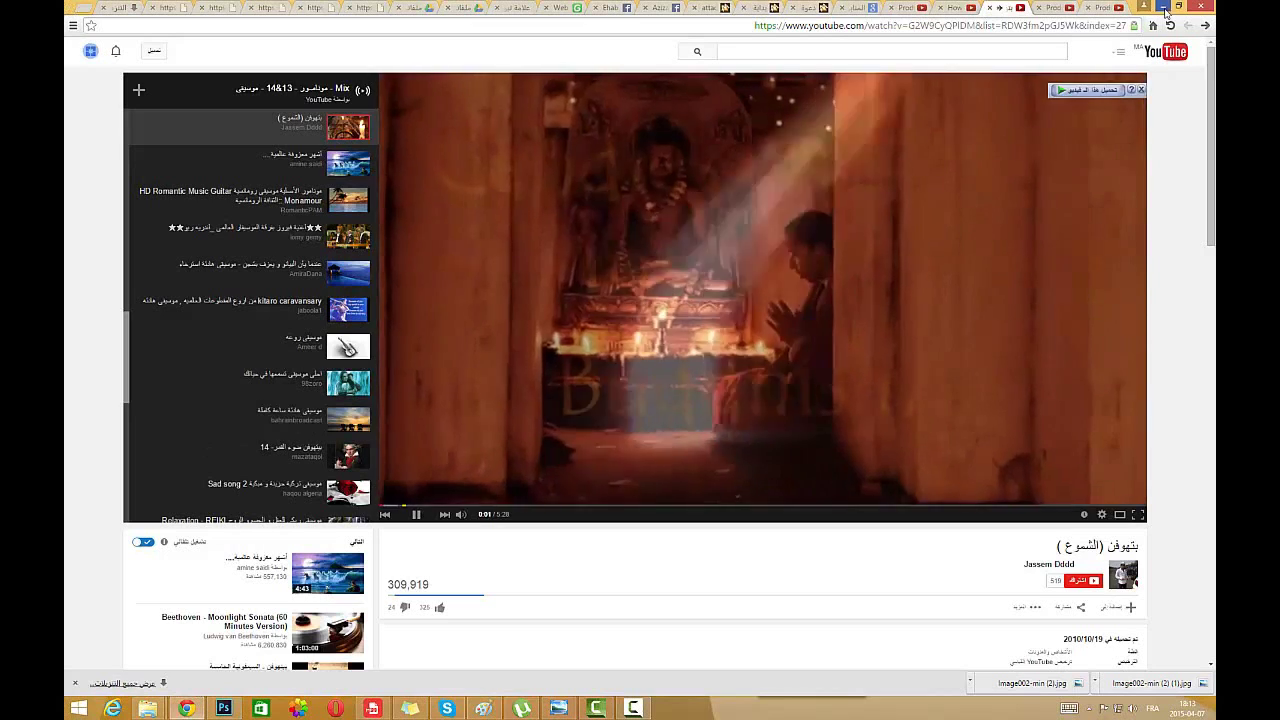
{"action": "left_click", "coordinate": [1163, 8]}
- Draw a banded rod with a round socket joint and overlapping pleats rising toward the front leg's knee
{"action": "mouse_move", "coordinate": [530, 432]}
{"action": "left_mouse_down"}
{"action": "mouse_move", "coordinate": [534, 410]}
{"action": "mouse_move", "coordinate": [545, 445]}
{"action": "mouse_move", "coordinate": [503, 506]}
{"action": "mouse_move", "coordinate": [411, 573]}
{"action": "mouse_move", "coordinate": [471, 574]}
{"action": "left_mouse_up"}
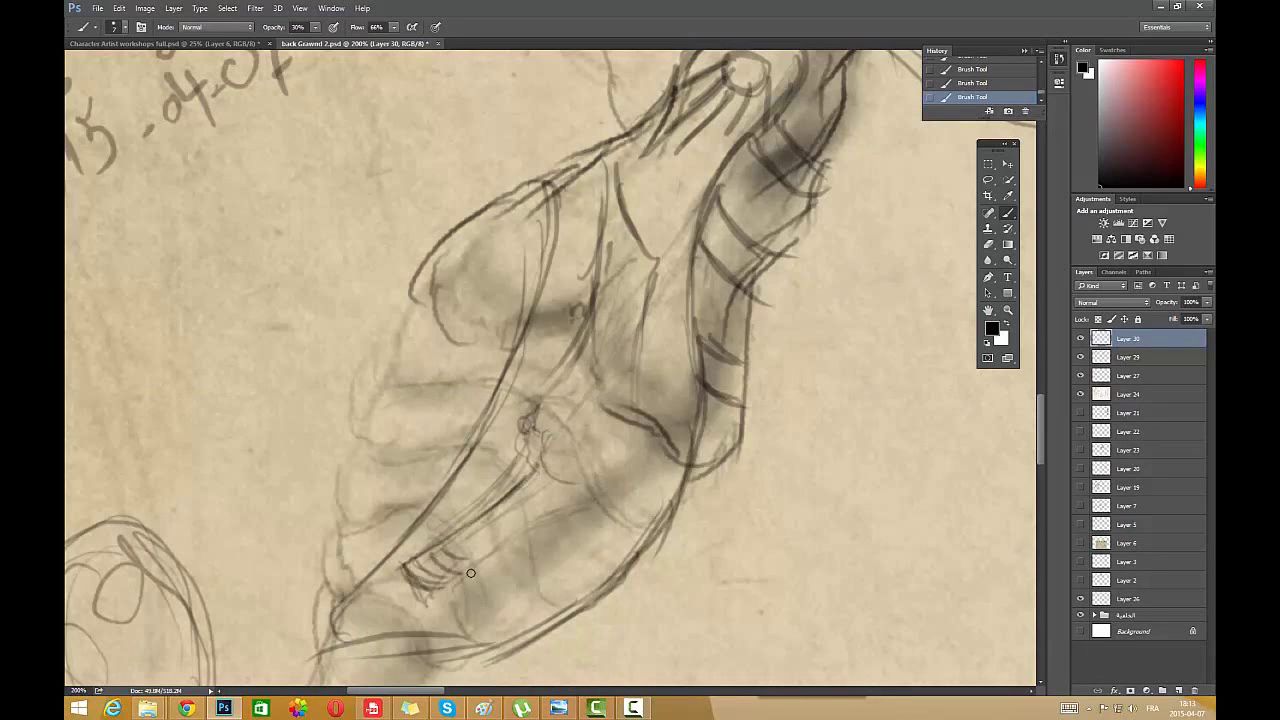
{"action": "mouse_move", "coordinate": [562, 429]}
{"action": "left_mouse_down"}
{"action": "mouse_move", "coordinate": [628, 476]}
{"action": "mouse_move", "coordinate": [600, 505]}
{"action": "mouse_move", "coordinate": [551, 410]}
{"action": "mouse_move", "coordinate": [603, 448]}
{"action": "mouse_move", "coordinate": [650, 290]}
{"action": "mouse_move", "coordinate": [630, 262]}
{"action": "mouse_move", "coordinate": [600, 335]}
{"action": "mouse_move", "coordinate": [612, 352]}
{"action": "mouse_move", "coordinate": [567, 419]}
{"action": "mouse_move", "coordinate": [605, 242]}
{"action": "mouse_move", "coordinate": [632, 250]}
{"action": "mouse_move", "coordinate": [612, 200]}
{"action": "mouse_move", "coordinate": [535, 432]}
{"action": "mouse_move", "coordinate": [592, 482]}
{"action": "mouse_move", "coordinate": [612, 524]}
{"action": "mouse_move", "coordinate": [640, 480]}
{"action": "mouse_move", "coordinate": [595, 472]}
{"action": "mouse_move", "coordinate": [528, 426]}
{"action": "mouse_move", "coordinate": [526, 486]}
{"action": "mouse_move", "coordinate": [470, 540]}
{"action": "mouse_move", "coordinate": [519, 488]}
{"action": "mouse_move", "coordinate": [520, 455]}
{"action": "mouse_move", "coordinate": [430, 570]}
{"action": "mouse_move", "coordinate": [520, 530]}
{"action": "mouse_move", "coordinate": [607, 431]}
{"action": "mouse_move", "coordinate": [624, 362]}
{"action": "left_mouse_up"}
{"action": "left_click_drag", "start_coordinate": [608, 196], "coordinate": [613, 169]}
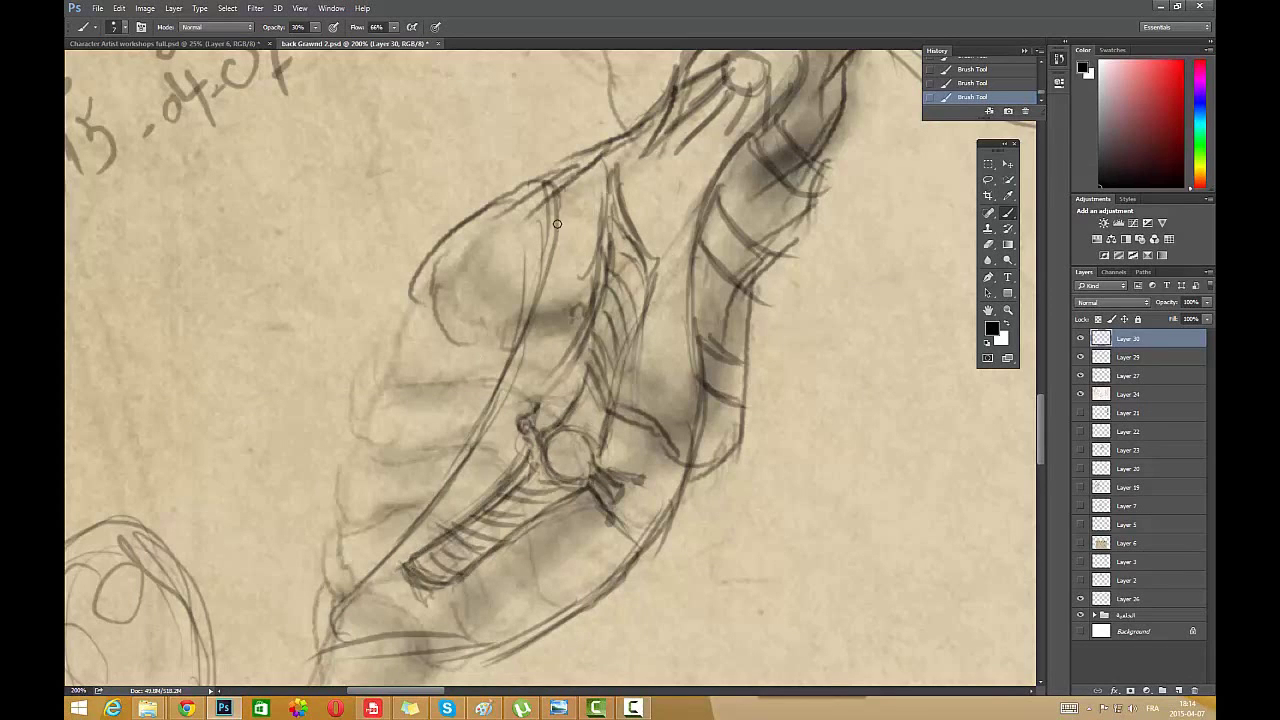
- Ink the outer edge, ribbed segments and dividing curve of the front leg's lower segment with dark lines
{"action": "mouse_move", "coordinate": [557, 224]}
{"action": "left_mouse_down"}
{"action": "mouse_move", "coordinate": [505, 311]}
{"action": "mouse_move", "coordinate": [436, 263]}
{"action": "mouse_move", "coordinate": [419, 289]}
{"action": "mouse_move", "coordinate": [483, 307]}
{"action": "mouse_move", "coordinate": [496, 330]}
{"action": "mouse_move", "coordinate": [407, 324]}
{"action": "mouse_move", "coordinate": [388, 392]}
{"action": "mouse_move", "coordinate": [406, 383]}
{"action": "mouse_move", "coordinate": [362, 428]}
{"action": "mouse_move", "coordinate": [384, 411]}
{"action": "mouse_move", "coordinate": [410, 478]}
{"action": "mouse_move", "coordinate": [336, 521]}
{"action": "mouse_move", "coordinate": [338, 600]}
{"action": "left_mouse_up"}
{"action": "left_click_drag", "start_coordinate": [322, 580], "coordinate": [312, 664]}
{"action": "left_click_drag", "start_coordinate": [434, 380], "coordinate": [486, 381]}
{"action": "left_click_drag", "start_coordinate": [384, 462], "coordinate": [464, 447]}
{"action": "left_click_drag", "start_coordinate": [386, 503], "coordinate": [430, 515]}
{"action": "left_click_drag", "start_coordinate": [544, 202], "coordinate": [520, 332]}
{"action": "mouse_move", "coordinate": [510, 290]}
{"action": "left_mouse_down"}
{"action": "mouse_move", "coordinate": [504, 353]}
{"action": "mouse_move", "coordinate": [458, 431]}
{"action": "mouse_move", "coordinate": [485, 405]}
{"action": "mouse_move", "coordinate": [412, 522]}
{"action": "mouse_move", "coordinate": [337, 584]}
{"action": "left_mouse_up"}
- Choose another brush, adjust its size and shade the folds between the front leg's ribbed segments
{"action": "right_click", "coordinate": [753, 284]}
{"action": "left_click", "coordinate": [900, 554]}
{"action": "left_click", "coordinate": [824, 311]}
{"action": "right_click", "coordinate": [460, 488]}
{"action": "left_click", "coordinate": [527, 388]}
{"action": "left_click_drag", "start_coordinate": [473, 446], "coordinate": [450, 478]}
{"action": "mouse_move", "coordinate": [466, 452]}
{"action": "left_mouse_down"}
{"action": "mouse_move", "coordinate": [370, 464]}
{"action": "mouse_move", "coordinate": [416, 514]}
{"action": "left_mouse_up"}
{"action": "left_click_drag", "start_coordinate": [409, 438], "coordinate": [414, 454]}
{"action": "left_click_drag", "start_coordinate": [441, 418], "coordinate": [455, 445]}
{"action": "left_click_drag", "start_coordinate": [429, 372], "coordinate": [434, 386]}
{"action": "left_click_drag", "start_coordinate": [453, 311], "coordinate": [468, 333]}
- Switch to the 20 px brush and shade the rounded upper lobe of the front leg's lower segment
{"action": "right_click", "coordinate": [473, 285]}
{"action": "double_click", "coordinate": [618, 555]}
{"action": "right_click", "coordinate": [490, 303]}
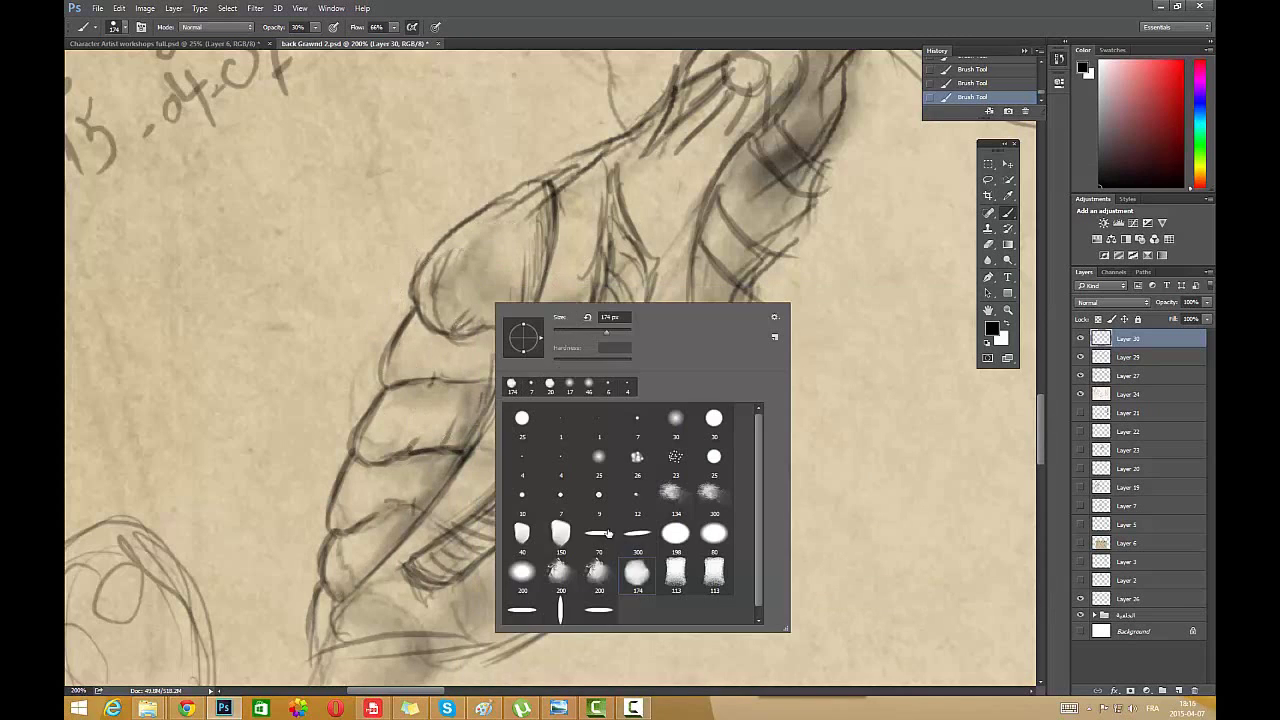
{"action": "double_click", "coordinate": [549, 386]}
{"action": "mouse_move", "coordinate": [528, 302]}
{"action": "left_mouse_down"}
{"action": "mouse_move", "coordinate": [541, 223]}
{"action": "mouse_move", "coordinate": [535, 275]}
{"action": "left_mouse_up"}
{"action": "right_click", "coordinate": [509, 315]}
{"action": "mouse_move", "coordinate": [537, 273]}
{"action": "left_mouse_down"}
{"action": "mouse_move", "coordinate": [534, 260]}
{"action": "mouse_move", "coordinate": [505, 308]}
{"action": "left_mouse_up"}
{"action": "mouse_move", "coordinate": [436, 312]}
{"action": "left_mouse_down"}
{"action": "mouse_move", "coordinate": [494, 304]}
{"action": "mouse_move", "coordinate": [440, 262]}
{"action": "left_mouse_up"}
{"action": "mouse_move", "coordinate": [434, 312]}
{"action": "left_mouse_down"}
{"action": "mouse_move", "coordinate": [444, 259]}
{"action": "mouse_move", "coordinate": [454, 306]}
{"action": "left_mouse_up"}
- Examine the creature's whole body, tail and both reworked legs
{"action": "left_click", "coordinate": [1008, 311]}
{"action": "left_click", "coordinate": [768, 408], "text": "alt"}
{"action": "left_click", "coordinate": [880, 405], "text": "alt"}
{"action": "left_click", "coordinate": [890, 390], "text": "alt"}
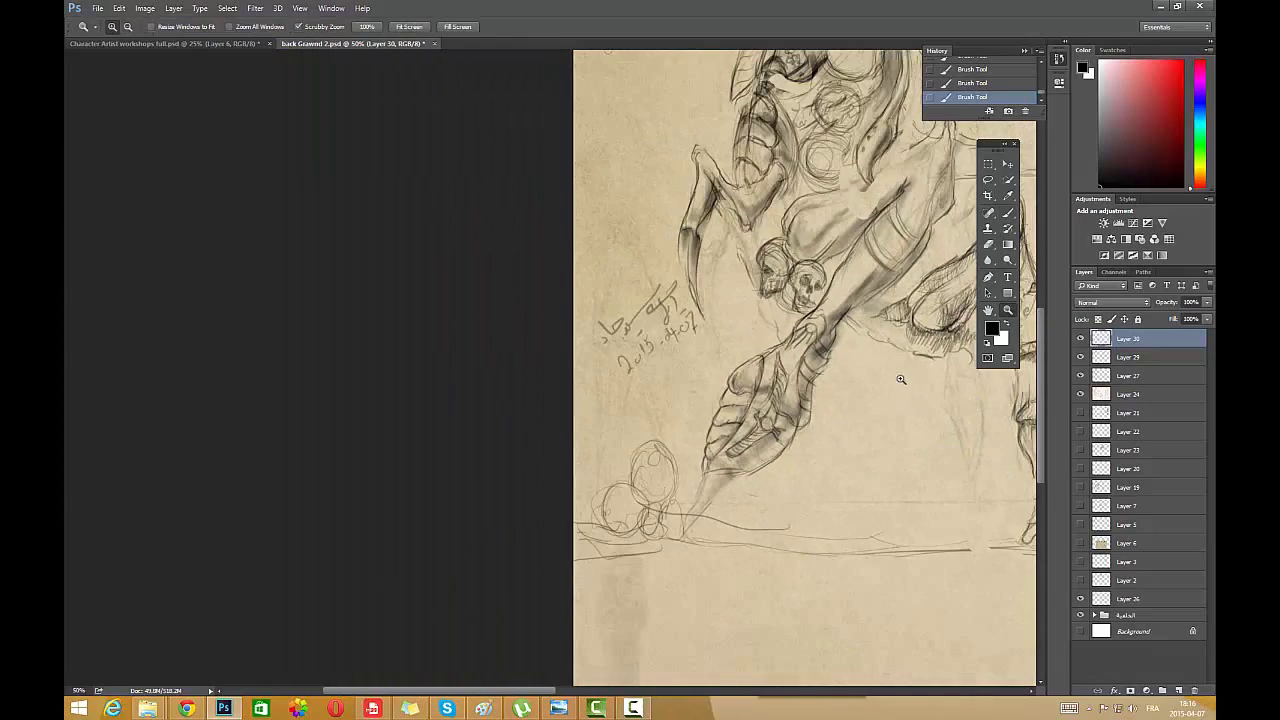
{"action": "left_click_drag", "start_coordinate": [876, 337], "coordinate": [522, 522]}
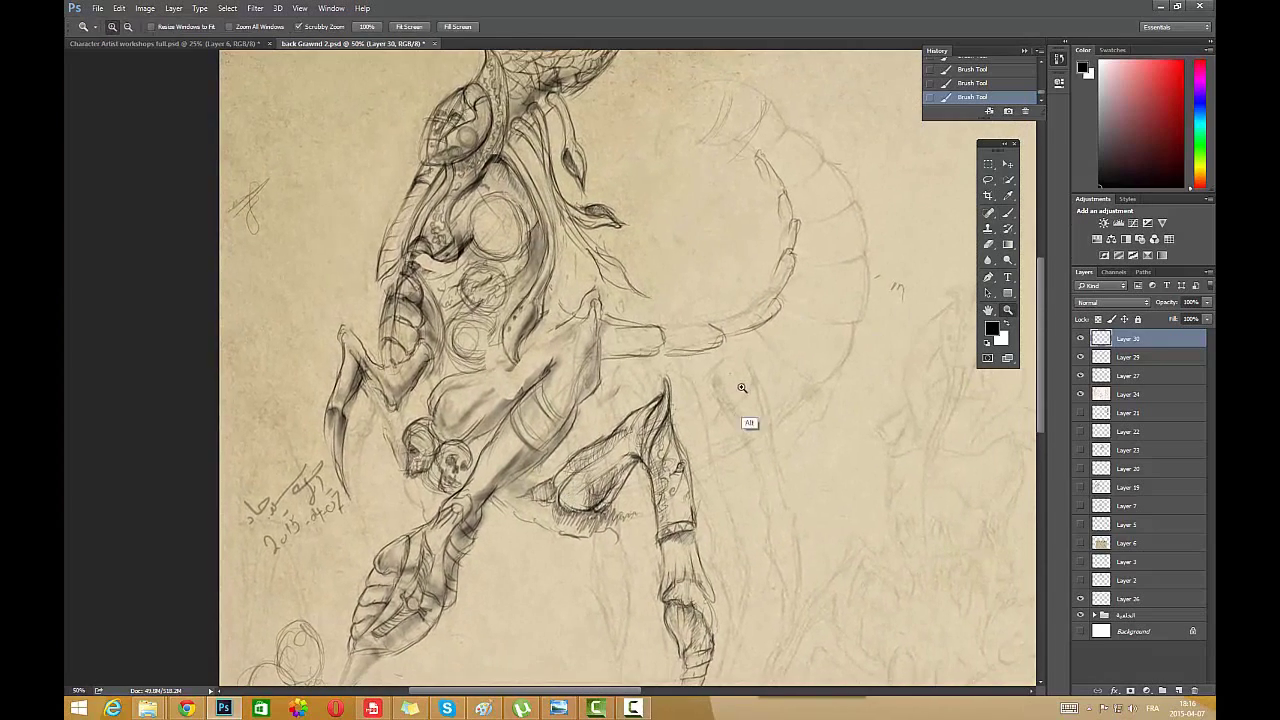
{"action": "left_click", "coordinate": [742, 388], "text": "alt"}
{"action": "left_click", "coordinate": [798, 321]}
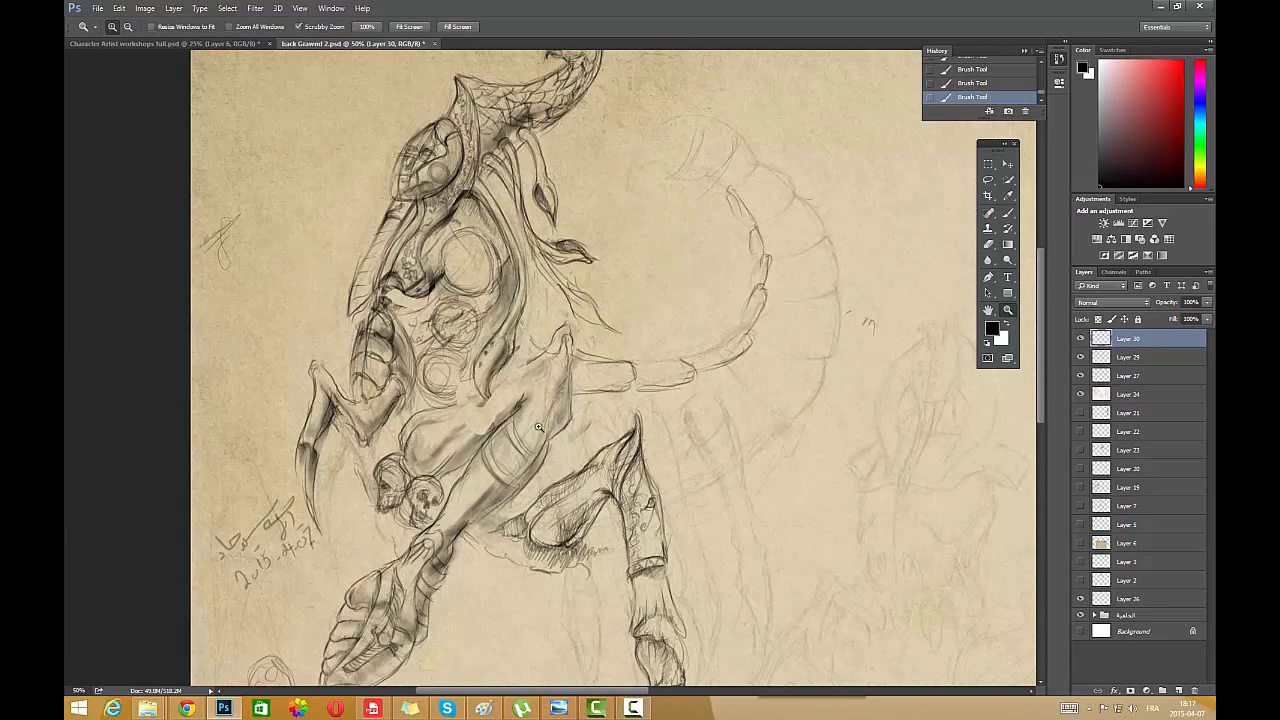
{"action": "left_click_drag", "start_coordinate": [538, 427], "coordinate": [658, 342]}
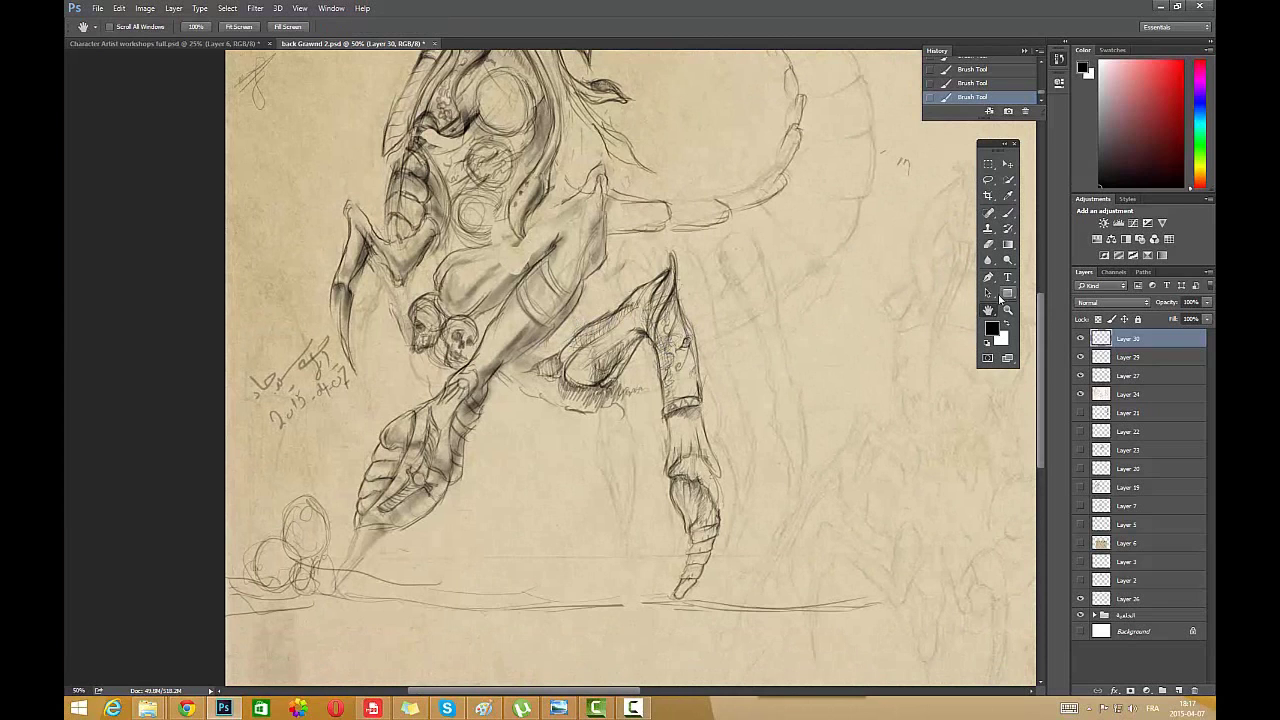
- Erase stray shading on the creature's lower front leg and foot with an enlarged soft eraser
{"action": "left_click", "coordinate": [988, 244]}
{"action": "left_click_drag", "start_coordinate": [393, 506], "coordinate": [418, 482]}
{"action": "right_click", "coordinate": [424, 480]}
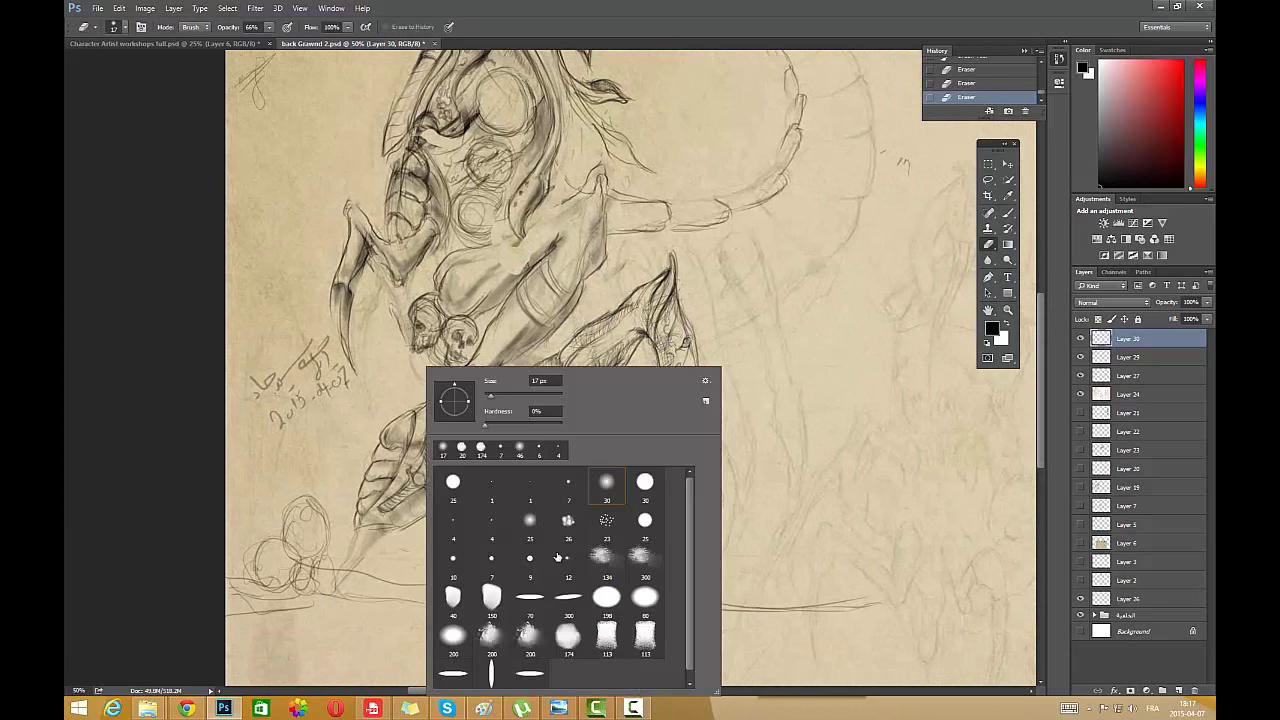
{"action": "left_click_drag", "start_coordinate": [496, 399], "coordinate": [507, 399]}
{"action": "mouse_move", "coordinate": [383, 540]}
{"action": "left_mouse_down"}
{"action": "mouse_move", "coordinate": [378, 528]}
{"action": "mouse_move", "coordinate": [357, 545]}
{"action": "mouse_move", "coordinate": [383, 552]}
{"action": "mouse_move", "coordinate": [329, 595]}
{"action": "left_mouse_up"}
- Redraw the segmented tip of the front leg and darken its lines below the joint with a 7 px brush
{"action": "key", "text": "b"}
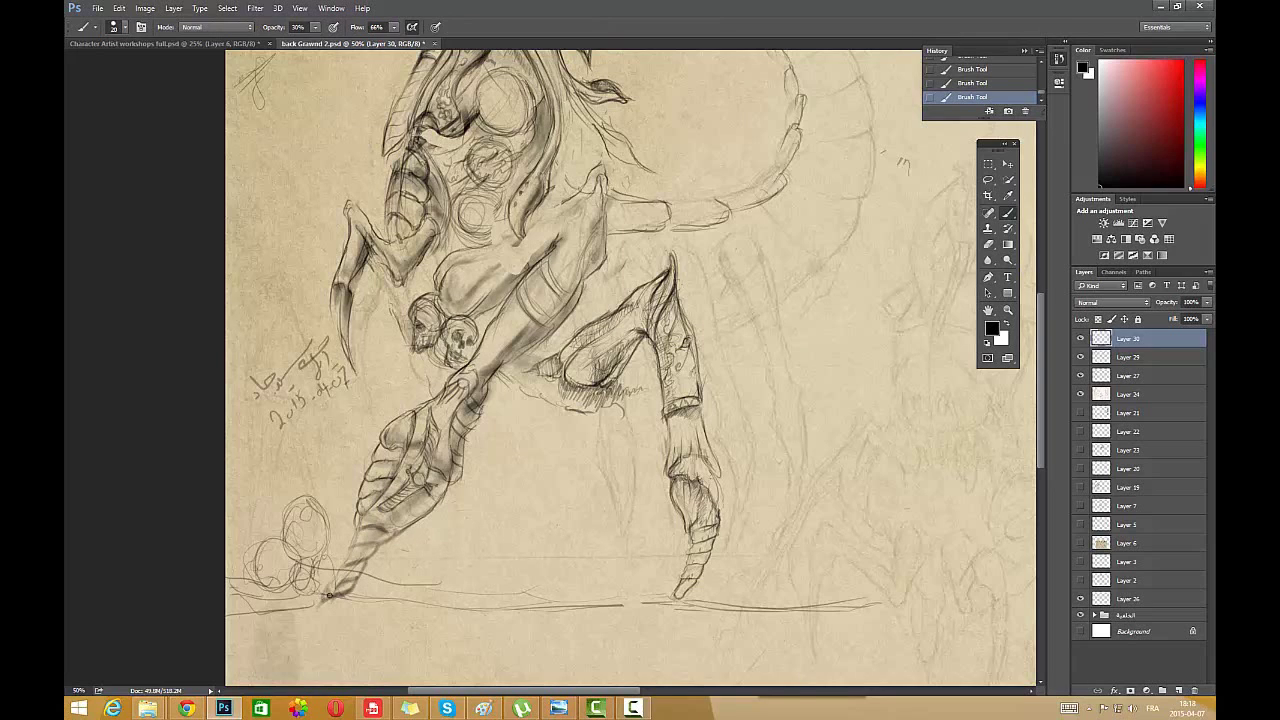
{"action": "right_click", "coordinate": [342, 492]}
{"action": "left_click", "coordinate": [501, 490]}
{"action": "left_click", "coordinate": [333, 559]}
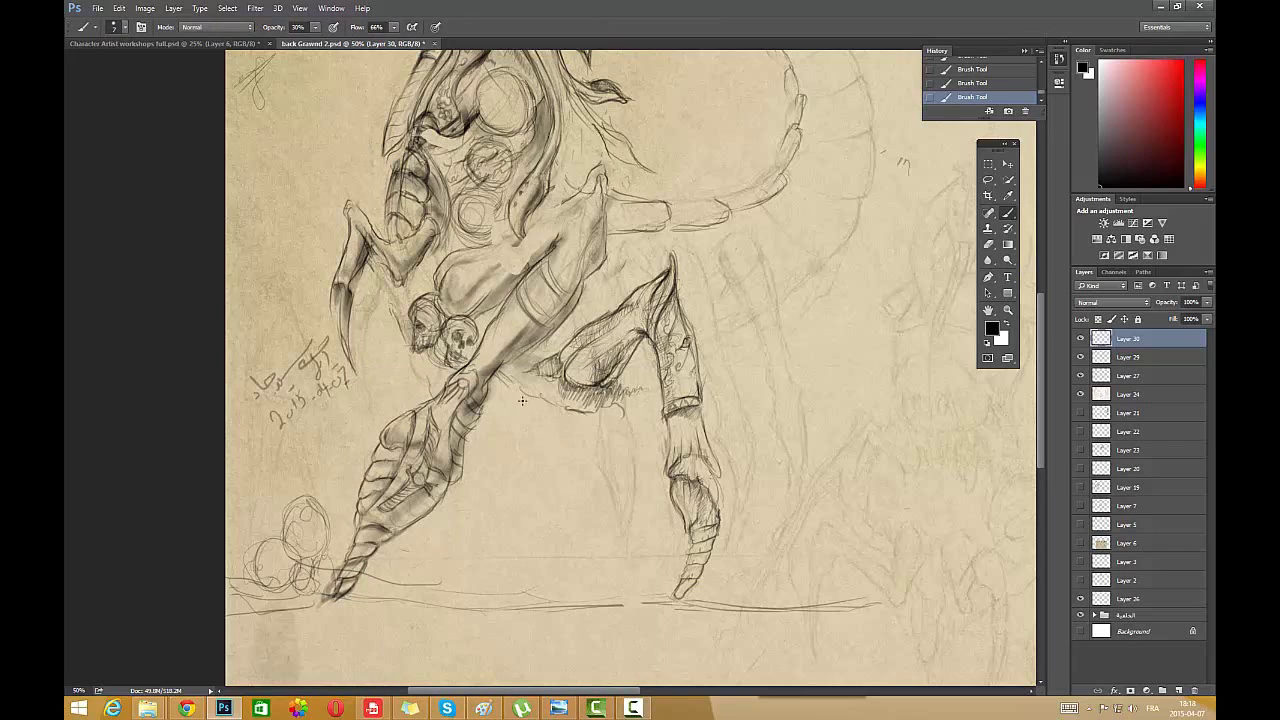
{"action": "left_click_drag", "start_coordinate": [466, 393], "coordinate": [448, 457]}
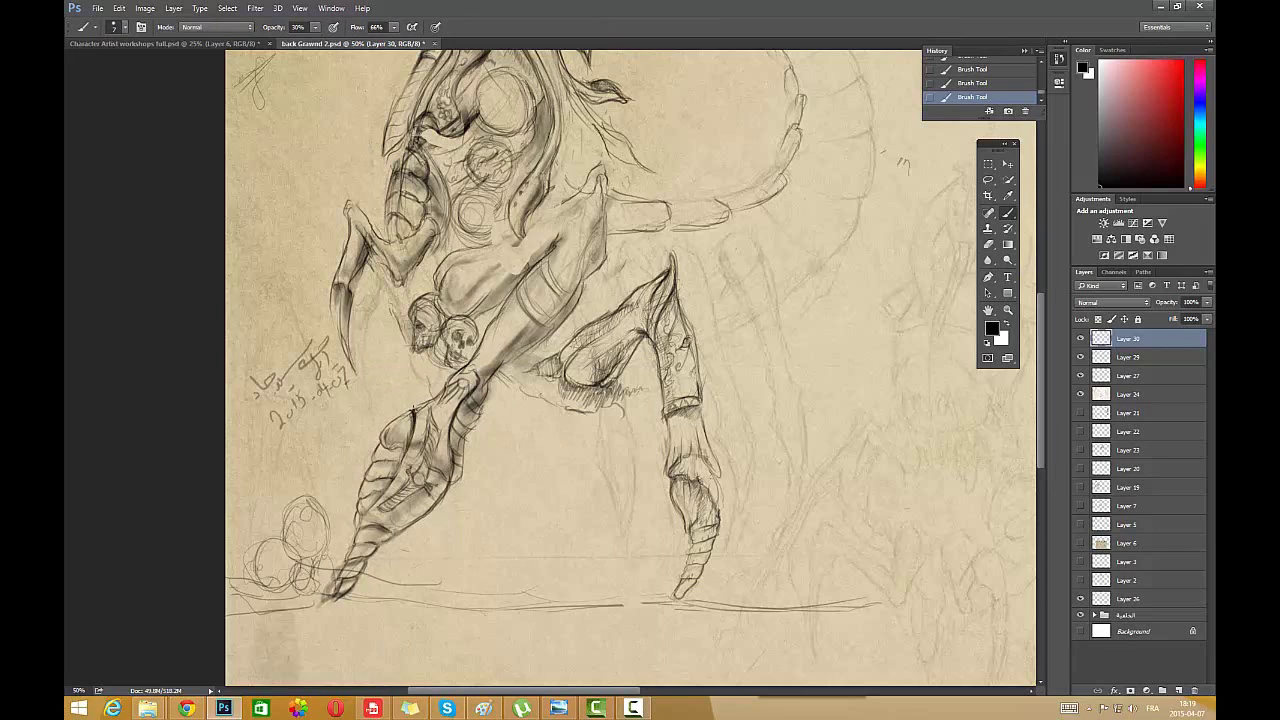
- Erase the contour at the top of the front calf and redraw it with the brush
{"action": "left_click", "coordinate": [988, 245]}
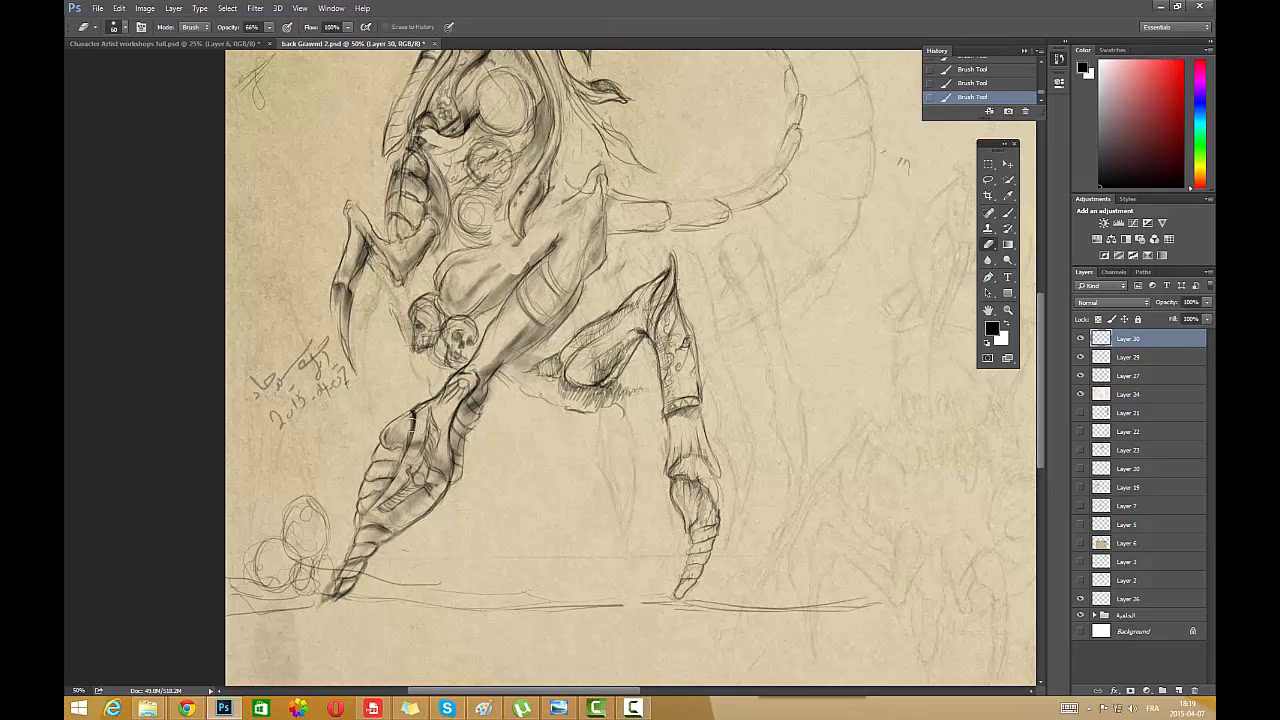
{"action": "left_click_drag", "start_coordinate": [418, 408], "coordinate": [418, 425]}
{"action": "mouse_move", "coordinate": [433, 424]}
{"action": "left_mouse_down"}
{"action": "mouse_move", "coordinate": [441, 390]}
{"action": "mouse_move", "coordinate": [464, 373]}
{"action": "mouse_move", "coordinate": [421, 412]}
{"action": "mouse_move", "coordinate": [437, 398]}
{"action": "left_mouse_up"}
{"action": "left_click", "coordinate": [1008, 213]}
{"action": "left_click_drag", "start_coordinate": [419, 406], "coordinate": [441, 392]}
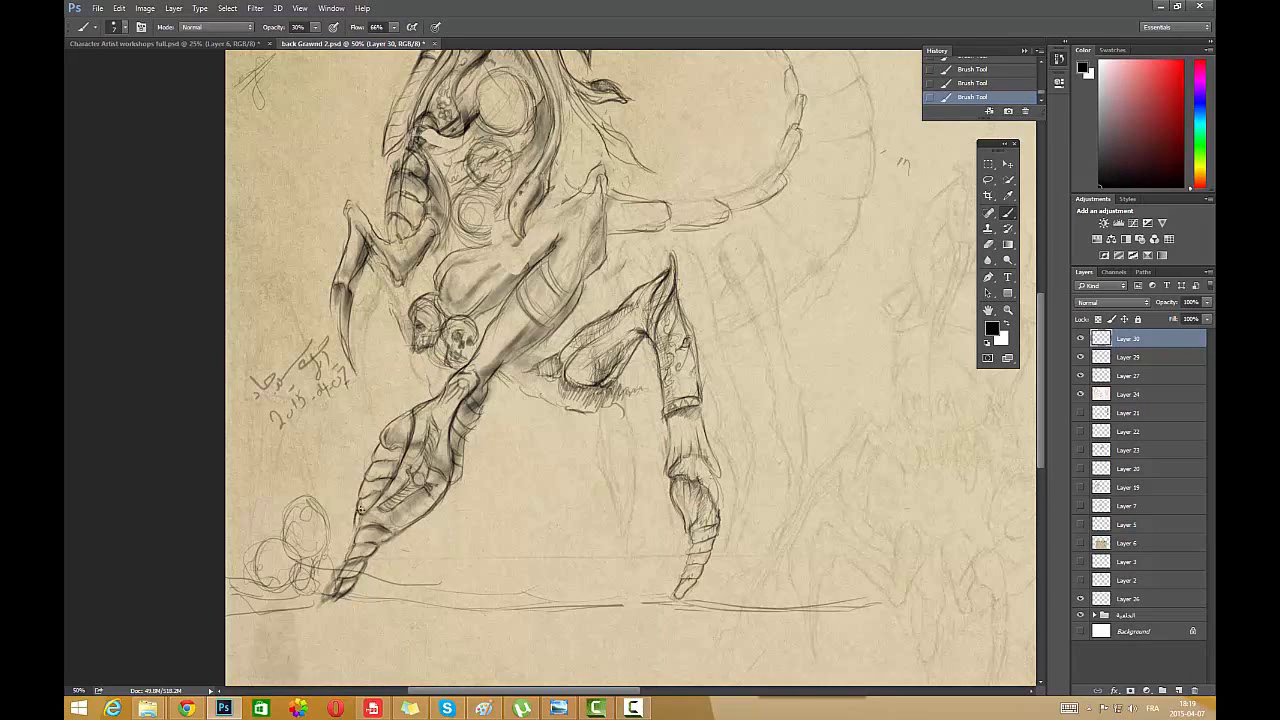
- Lighten the dark shading inside the front calf with the eraser, and return to the brush
{"action": "key", "text": "e"}
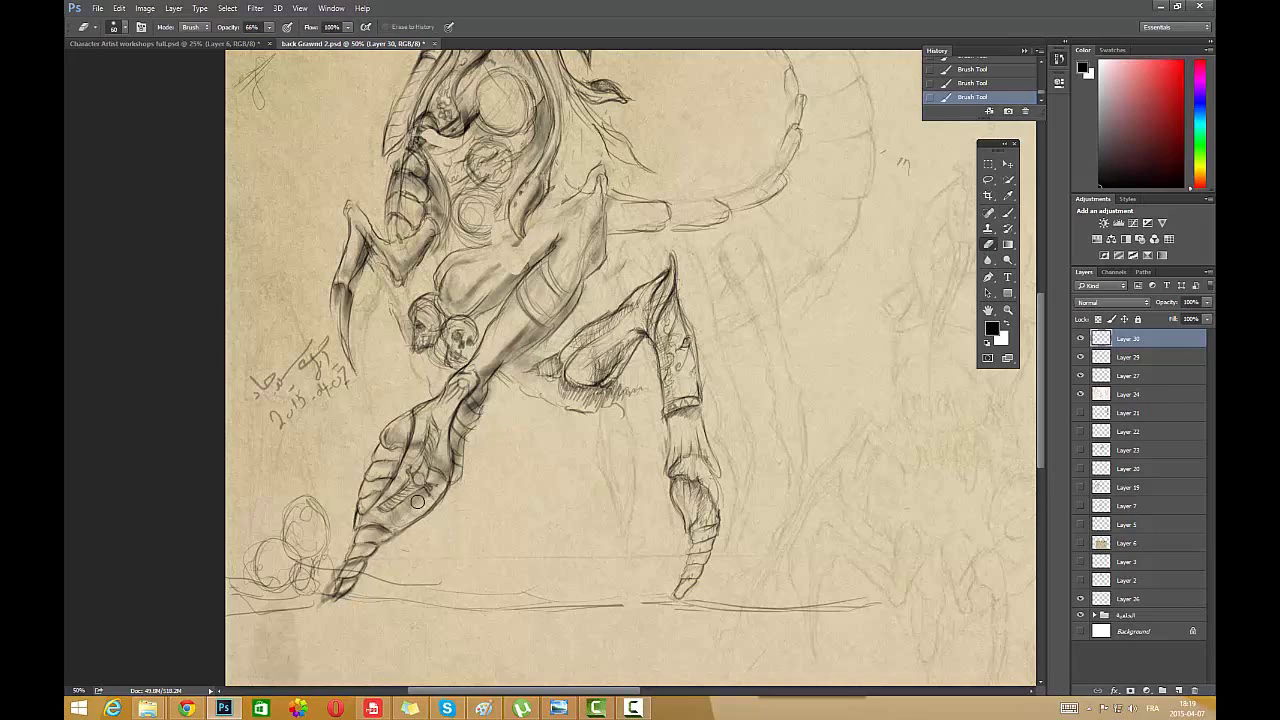
{"action": "mouse_move", "coordinate": [408, 504]}
{"action": "left_mouse_down"}
{"action": "mouse_move", "coordinate": [428, 418]}
{"action": "mouse_move", "coordinate": [436, 500]}
{"action": "mouse_move", "coordinate": [432, 424]}
{"action": "left_mouse_up"}
{"action": "key", "text": "b"}
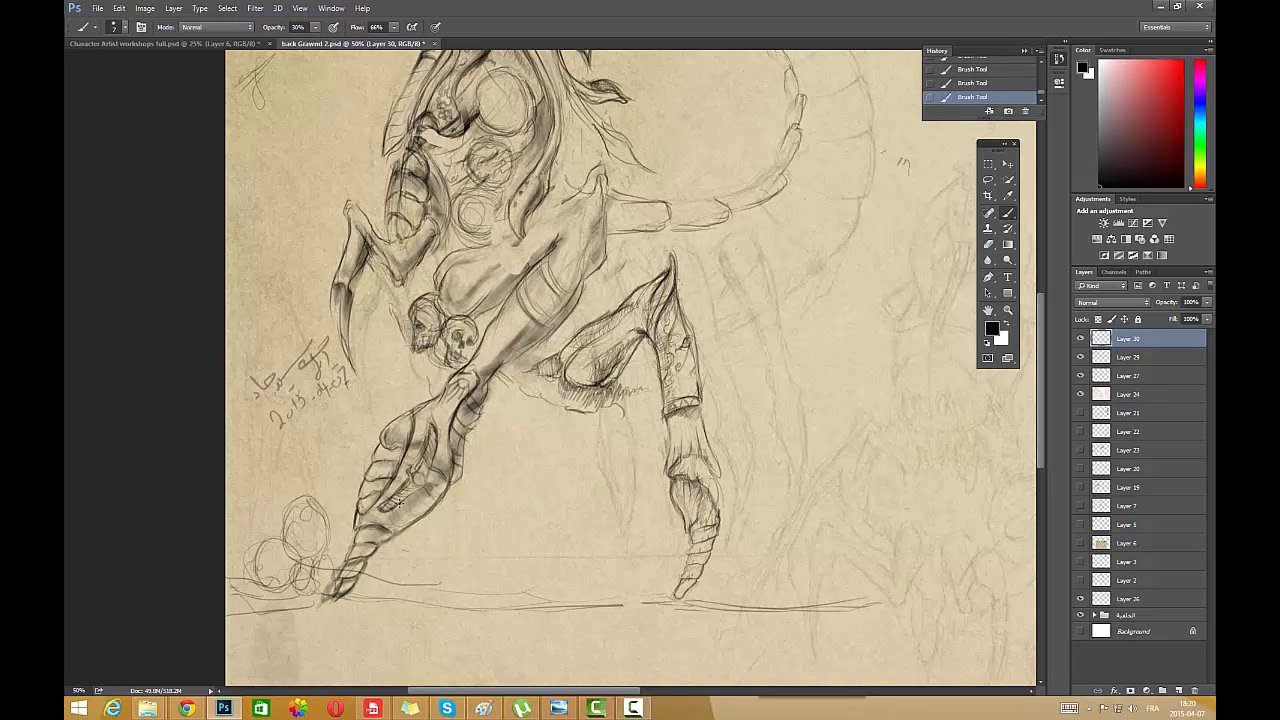
- Paint soft dark shadows on the ground under the creature and along the background beside it with a larger brush
{"action": "right_click", "coordinate": [705, 360]}
{"action": "left_click", "coordinate": [781, 606]}
{"action": "mouse_move", "coordinate": [447, 557]}
{"action": "left_mouse_down"}
{"action": "mouse_move", "coordinate": [396, 575]}
{"action": "mouse_move", "coordinate": [389, 623]}
{"action": "mouse_move", "coordinate": [372, 594]}
{"action": "mouse_move", "coordinate": [503, 557]}
{"action": "mouse_move", "coordinate": [375, 580]}
{"action": "mouse_move", "coordinate": [528, 580]}
{"action": "mouse_move", "coordinate": [400, 603]}
{"action": "mouse_move", "coordinate": [700, 643]}
{"action": "mouse_move", "coordinate": [329, 612]}
{"action": "mouse_move", "coordinate": [655, 588]}
{"action": "left_mouse_up"}
{"action": "mouse_move", "coordinate": [300, 550]}
{"action": "left_mouse_down"}
{"action": "mouse_move", "coordinate": [279, 550]}
{"action": "mouse_move", "coordinate": [299, 580]}
{"action": "left_mouse_up"}
{"action": "mouse_move", "coordinate": [510, 618]}
{"action": "left_mouse_down"}
{"action": "mouse_move", "coordinate": [408, 591]}
{"action": "mouse_move", "coordinate": [626, 559]}
{"action": "mouse_move", "coordinate": [874, 591]}
{"action": "mouse_move", "coordinate": [790, 610]}
{"action": "left_mouse_up"}
{"action": "mouse_move", "coordinate": [262, 480]}
{"action": "left_mouse_down"}
{"action": "mouse_move", "coordinate": [237, 211]}
{"action": "mouse_move", "coordinate": [265, 240]}
{"action": "mouse_move", "coordinate": [320, 114]}
{"action": "mouse_move", "coordinate": [286, 300]}
{"action": "mouse_move", "coordinate": [325, 450]}
{"action": "mouse_move", "coordinate": [261, 414]}
{"action": "mouse_move", "coordinate": [740, 366]}
{"action": "mouse_move", "coordinate": [1005, 537]}
{"action": "mouse_move", "coordinate": [571, 556]}
{"action": "mouse_move", "coordinate": [700, 540]}
{"action": "mouse_move", "coordinate": [440, 520]}
{"action": "mouse_move", "coordinate": [766, 520]}
{"action": "mouse_move", "coordinate": [469, 501]}
{"action": "mouse_move", "coordinate": [666, 550]}
{"action": "mouse_move", "coordinate": [480, 515]}
{"action": "mouse_move", "coordinate": [607, 561]}
{"action": "mouse_move", "coordinate": [400, 560]}
{"action": "mouse_move", "coordinate": [590, 560]}
{"action": "mouse_move", "coordinate": [410, 573]}
{"action": "mouse_move", "coordinate": [834, 483]}
{"action": "mouse_move", "coordinate": [743, 540]}
{"action": "mouse_move", "coordinate": [662, 562]}
{"action": "mouse_move", "coordinate": [524, 566]}
{"action": "left_mouse_up"}
- Paint dark smoky clouds in the upper-left background behind the creature's head and torso
{"action": "key", "text": "space"}
{"action": "left_click_drag", "start_coordinate": [752, 255], "coordinate": [841, 405]}
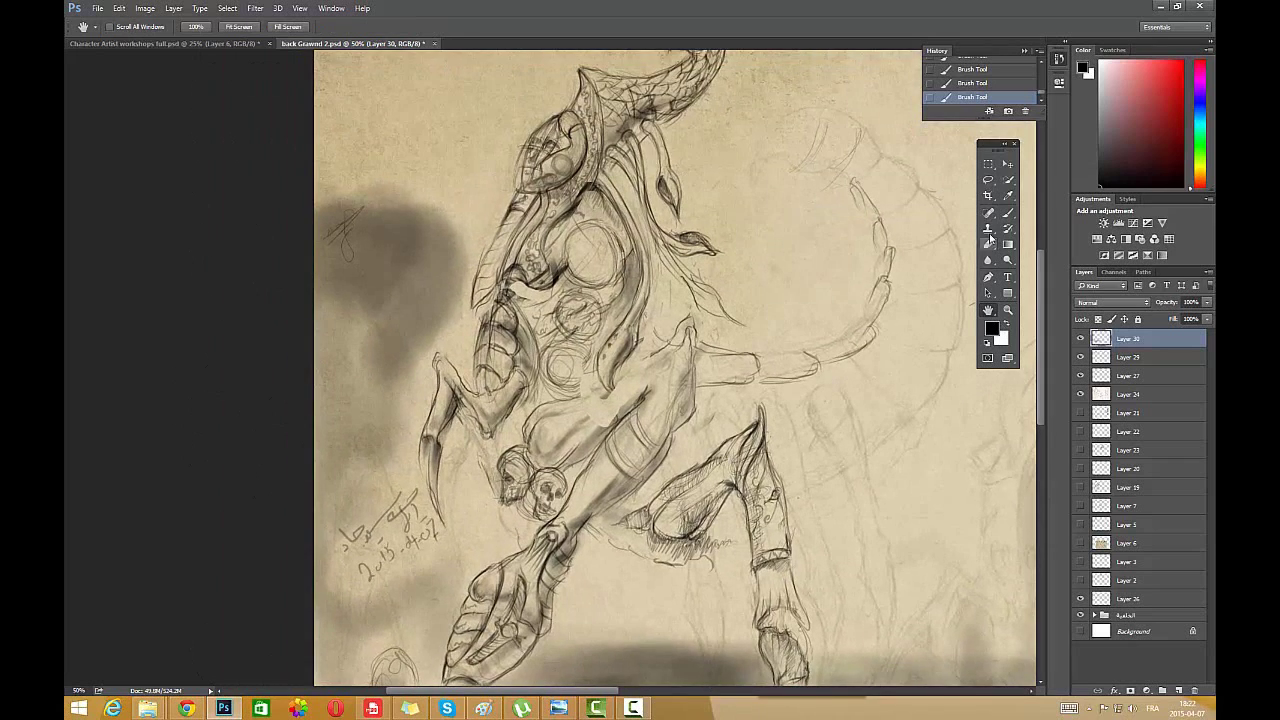
{"action": "left_click", "coordinate": [1008, 214]}
{"action": "mouse_move", "coordinate": [552, 340]}
{"action": "left_mouse_down"}
{"action": "mouse_move", "coordinate": [480, 406]}
{"action": "mouse_move", "coordinate": [494, 212]}
{"action": "mouse_move", "coordinate": [451, 225]}
{"action": "mouse_move", "coordinate": [700, 195]}
{"action": "mouse_move", "coordinate": [471, 300]}
{"action": "mouse_move", "coordinate": [434, 271]}
{"action": "mouse_move", "coordinate": [437, 504]}
{"action": "mouse_move", "coordinate": [891, 178]}
{"action": "mouse_move", "coordinate": [418, 380]}
{"action": "mouse_move", "coordinate": [455, 236]}
{"action": "mouse_move", "coordinate": [451, 349]}
{"action": "mouse_move", "coordinate": [651, 191]}
{"action": "mouse_move", "coordinate": [400, 257]}
{"action": "mouse_move", "coordinate": [418, 495]}
{"action": "mouse_move", "coordinate": [471, 494]}
{"action": "mouse_move", "coordinate": [443, 537]}
{"action": "left_mouse_up"}
{"action": "key", "text": "z"}
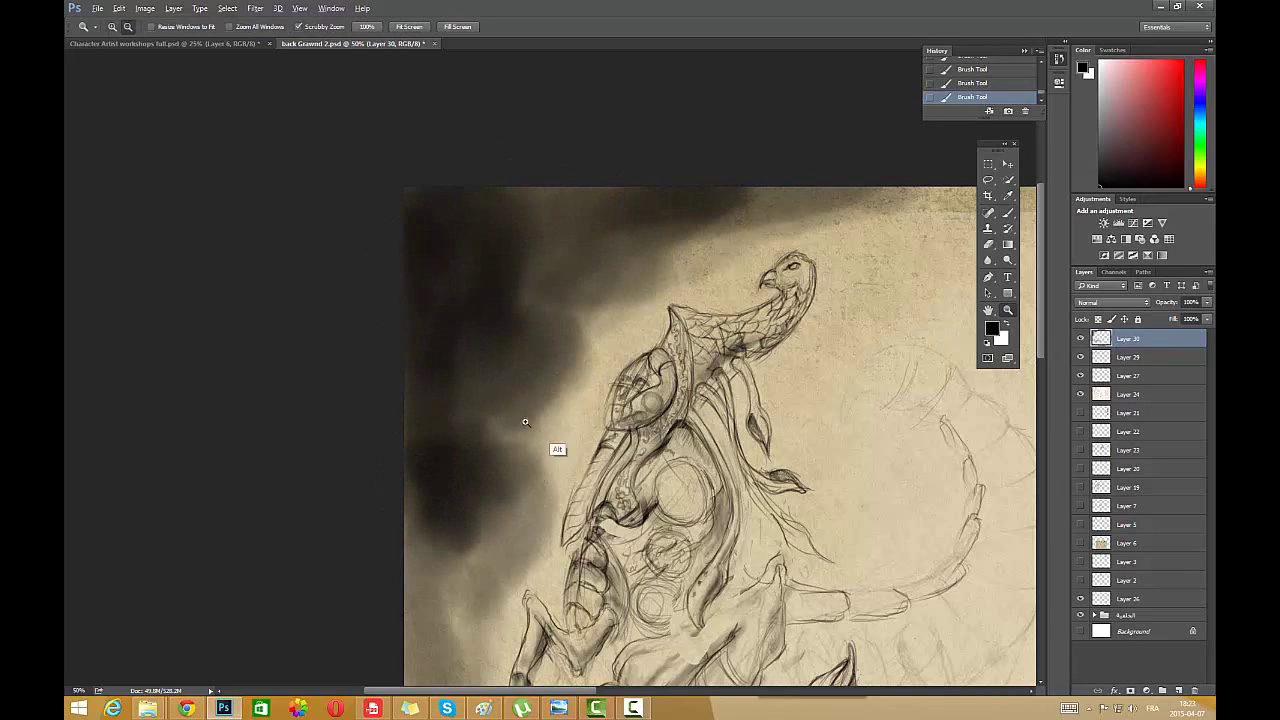
{"action": "left_click", "coordinate": [525, 422], "text": "alt"}
{"action": "left_click", "coordinate": [525, 422], "text": "alt"}
{"action": "left_click", "coordinate": [374, 475]}
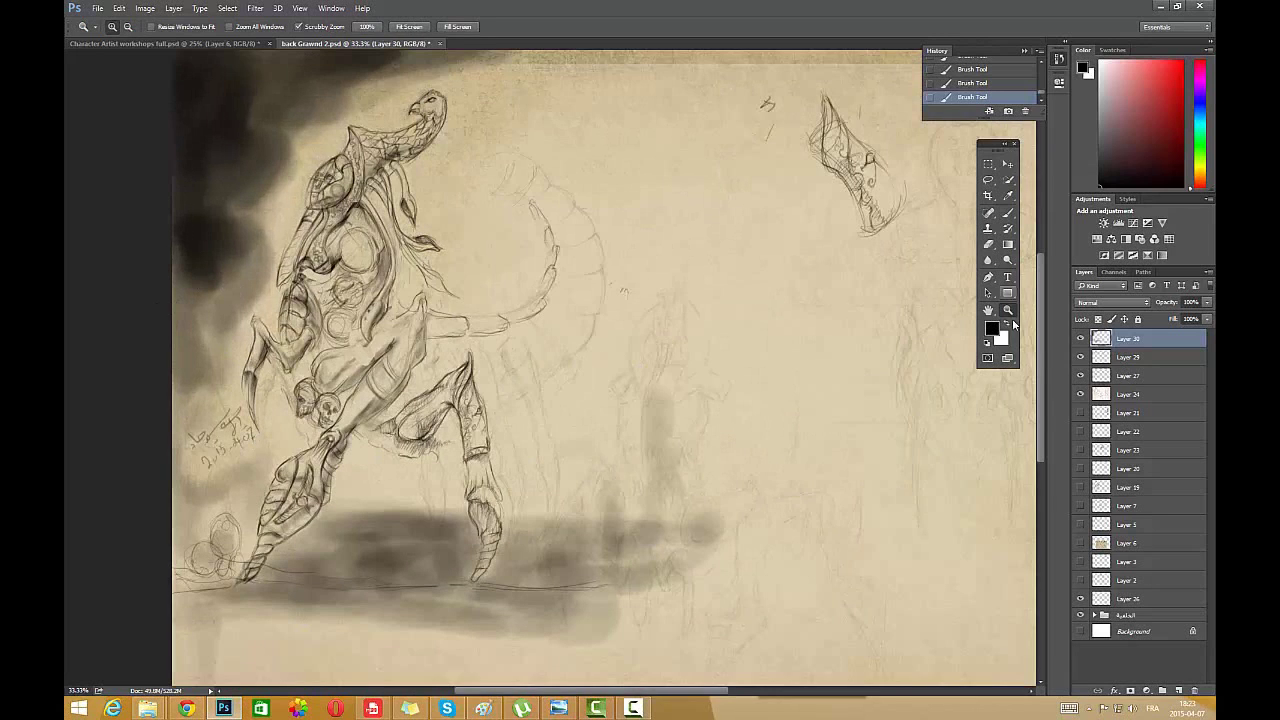
{"action": "key", "text": "b"}
{"action": "right_click", "coordinate": [691, 400]}
{"action": "key", "text": "Escape"}
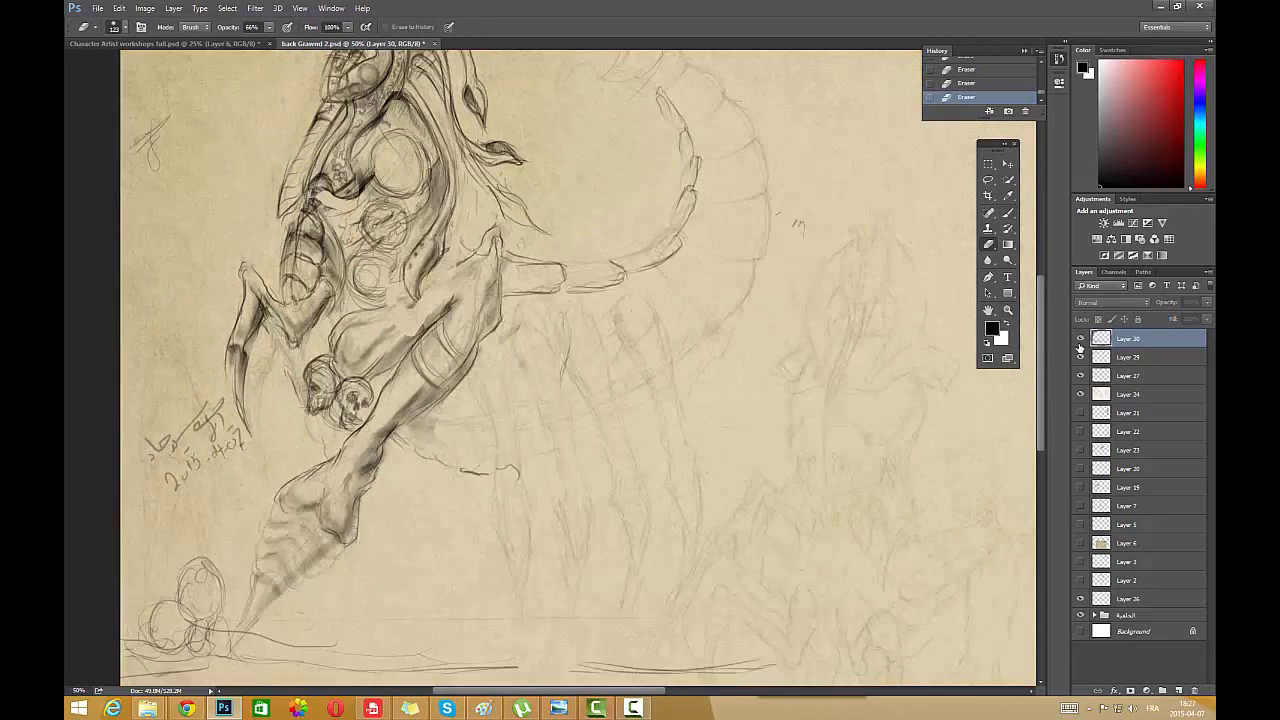
- Show Layer 30, outline the hind leg with the Lasso and paste a copy of it in place
{"action": "left_click", "coordinate": [1079, 343]}
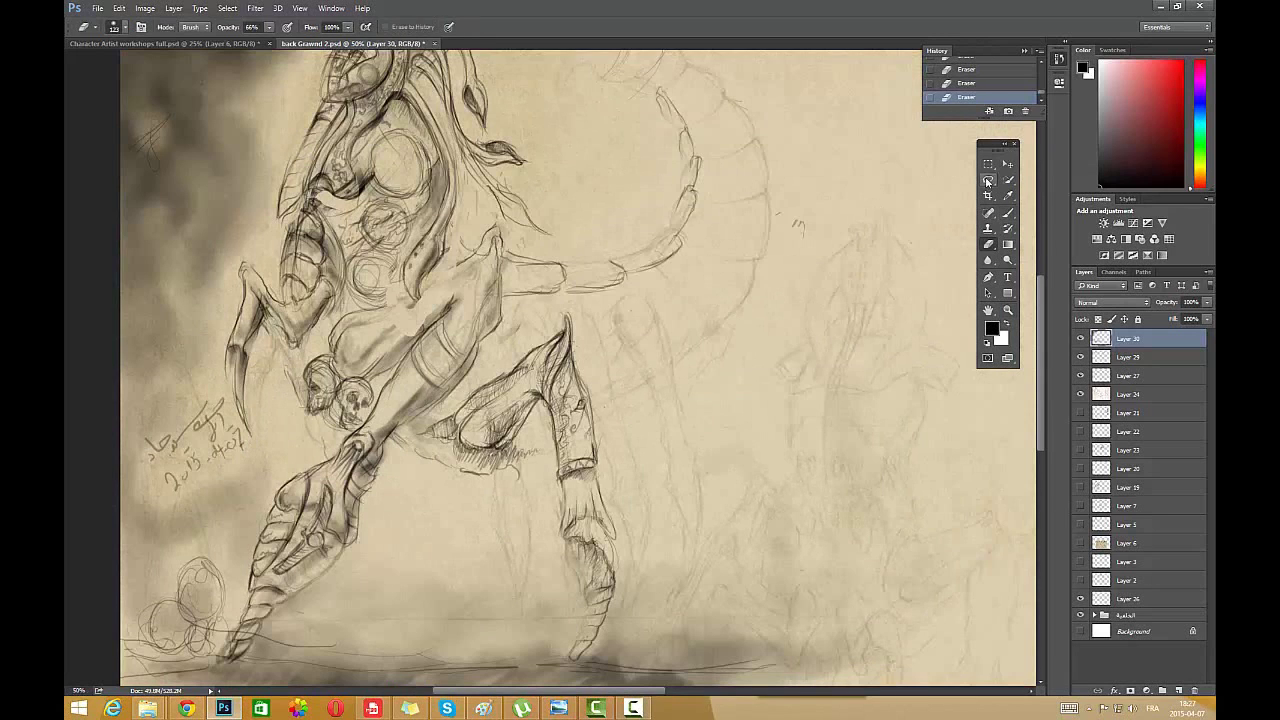
{"action": "left_click", "coordinate": [988, 180]}
{"action": "mouse_move", "coordinate": [584, 359]}
{"action": "left_mouse_down"}
{"action": "mouse_move", "coordinate": [494, 374]}
{"action": "mouse_move", "coordinate": [568, 609]}
{"action": "left_mouse_up"}
{"action": "left_click_drag", "start_coordinate": [580, 335], "coordinate": [578, 333]}
{"action": "left_click", "coordinate": [128, 9]}
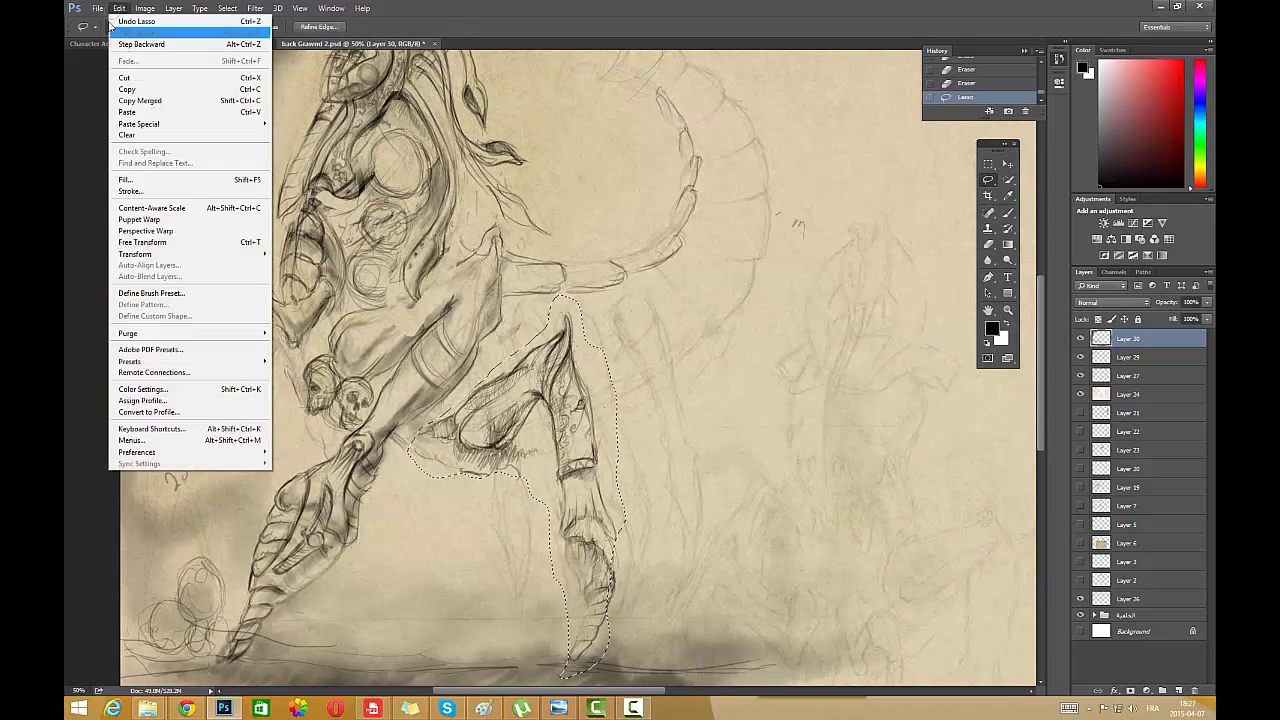
{"action": "mouse_move", "coordinate": [150, 124]}
{"action": "left_click", "coordinate": [310, 124]}
- Move the copied leg behind the original, rotate it about 9 degrees counterclockwise and stretch its height to about 105%
{"action": "key", "text": "v"}
{"action": "left_click_drag", "start_coordinate": [590, 416], "coordinate": [659, 399]}
{"action": "key", "text": "ctrl+t"}
{"action": "left_click_drag", "start_coordinate": [693, 668], "coordinate": [722, 648]}
{"action": "left_click_drag", "start_coordinate": [663, 575], "coordinate": [690, 592]}
{"action": "left_click_drag", "start_coordinate": [580, 314], "coordinate": [577, 296]}
{"action": "key", "text": "e"}
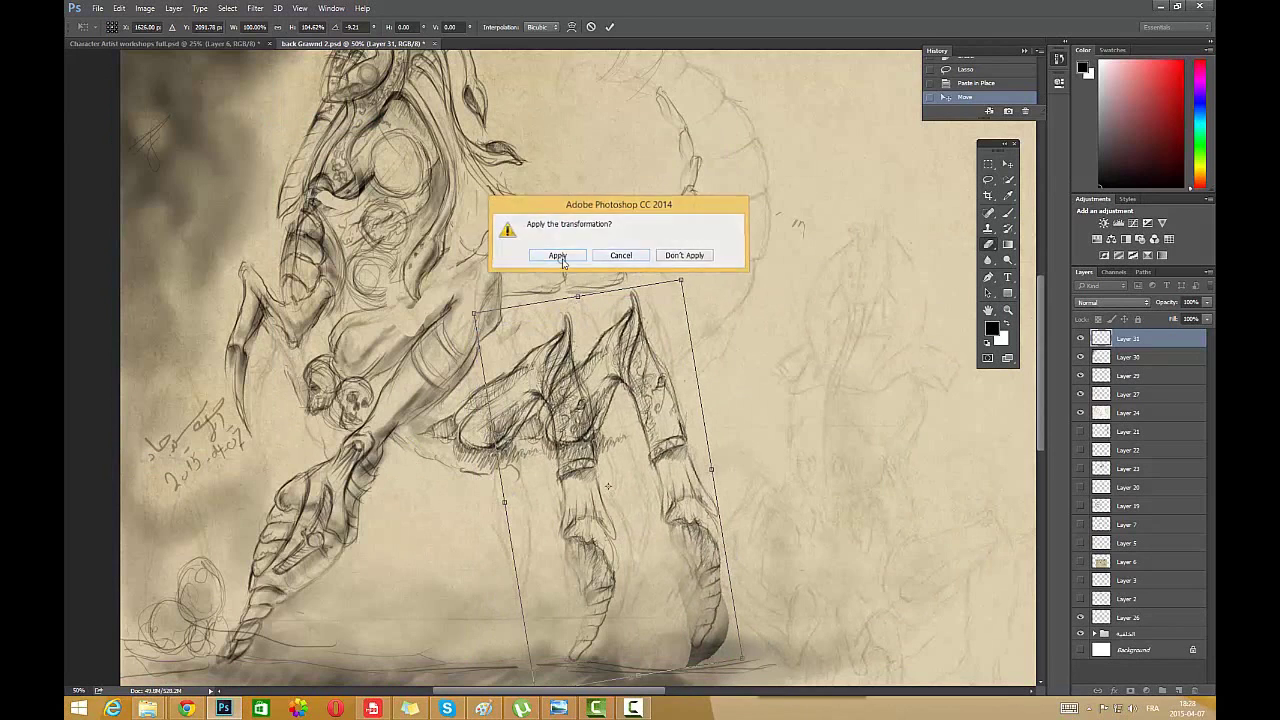
{"action": "left_click", "coordinate": [555, 257]}
- Erase the dark background patch around the copied foot and delete Layer 31 with the copied leg
{"action": "mouse_move", "coordinate": [686, 603]}
{"action": "left_mouse_down"}
{"action": "mouse_move", "coordinate": [690, 640]}
{"action": "mouse_move", "coordinate": [716, 648]}
{"action": "mouse_move", "coordinate": [728, 632]}
{"action": "left_mouse_up"}
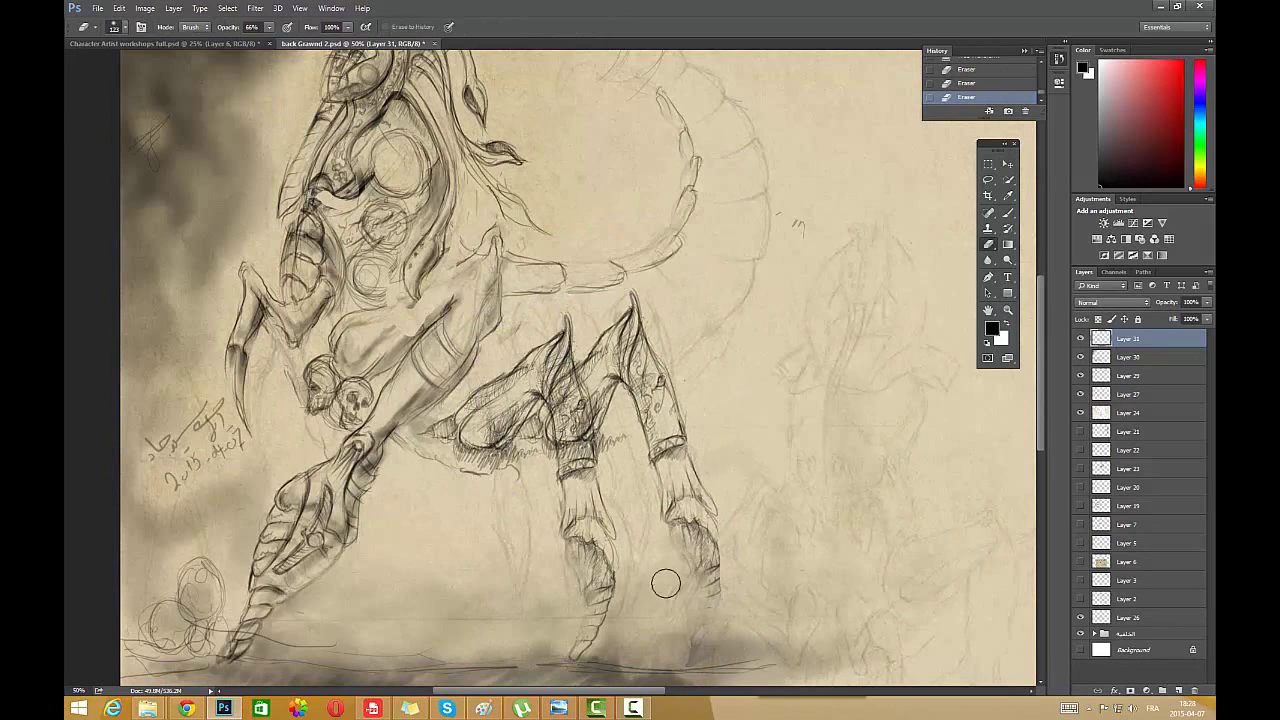
{"action": "left_click_drag", "start_coordinate": [667, 584], "coordinate": [653, 592]}
{"action": "left_click", "coordinate": [1194, 690]}
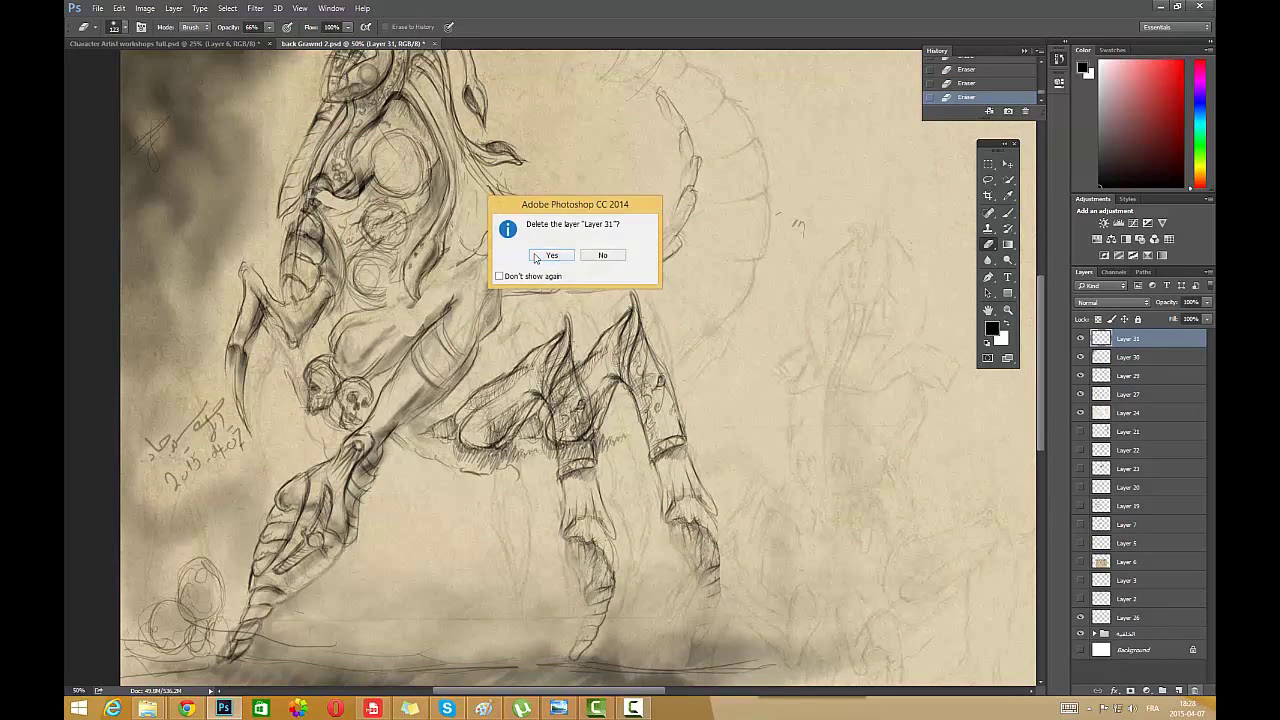
{"action": "key", "text": "Return"}
- Toggle the visibility of Layers 30 and 29 to check which parts of the sketch each one holds
{"action": "left_click", "coordinate": [1138, 339]}
{"action": "left_click", "coordinate": [1080, 339]}
{"action": "left_click", "coordinate": [1080, 339]}
{"action": "left_click", "coordinate": [1080, 357]}
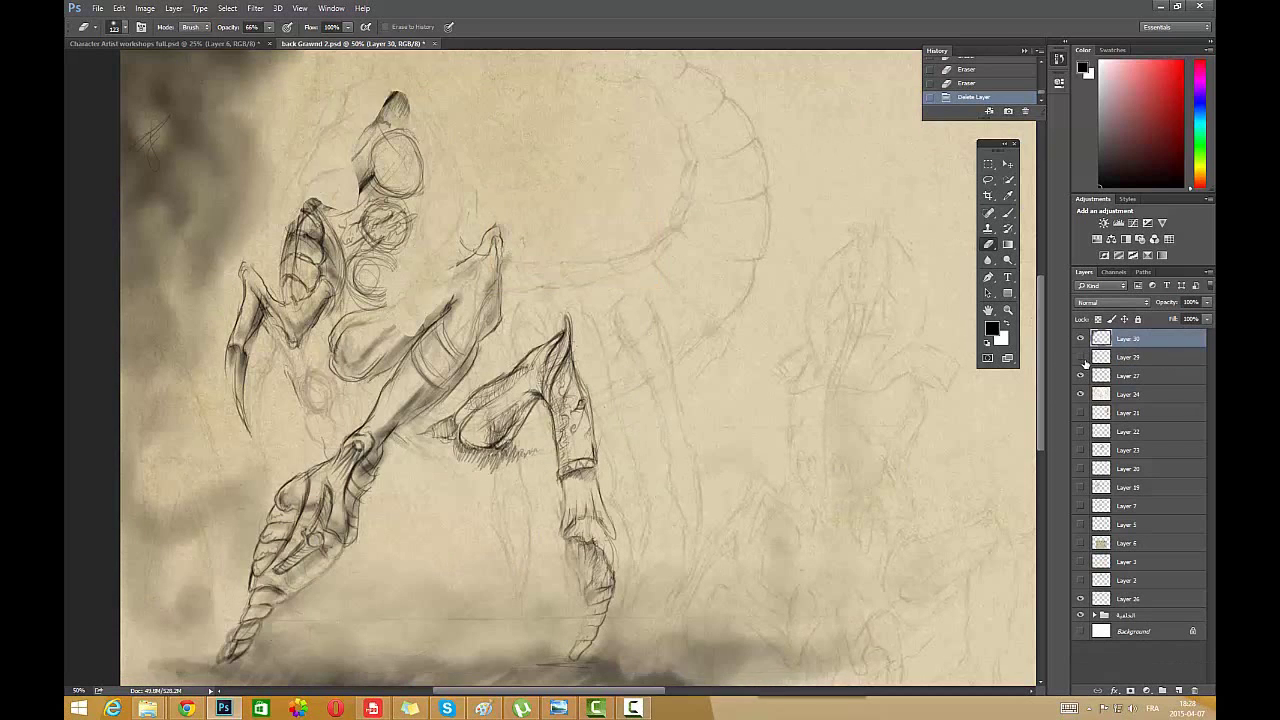
{"action": "left_click", "coordinate": [1080, 357]}
- Lighten the hind leg's lower segment, and redraw its outlines and hatching with a 7 px brush
{"action": "left_click_drag", "start_coordinate": [585, 580], "coordinate": [588, 568]}
{"action": "left_click", "coordinate": [1007, 312]}
{"action": "left_click", "coordinate": [575, 654]}
{"action": "left_click", "coordinate": [575, 654]}
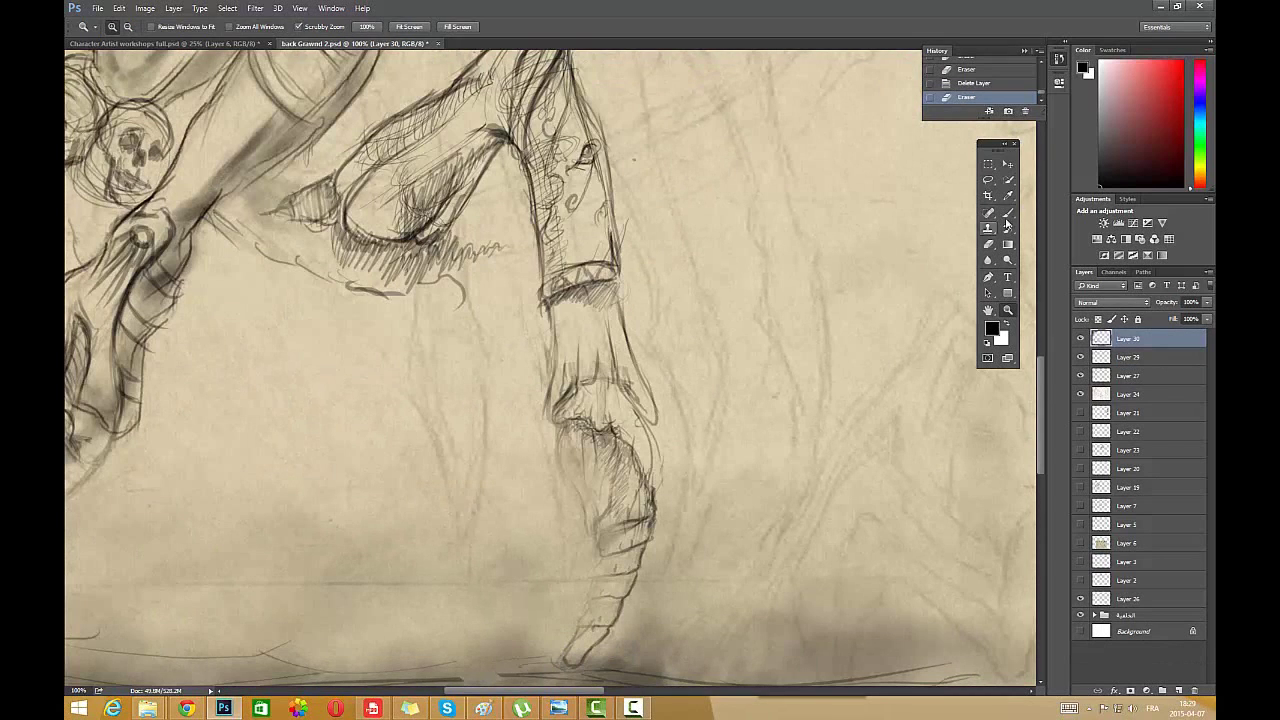
{"action": "left_click", "coordinate": [1008, 213]}
{"action": "left_click", "coordinate": [780, 294]}
{"action": "left_click", "coordinate": [780, 294]}
{"action": "right_click", "coordinate": [780, 294]}
{"action": "left_click", "coordinate": [940, 426]}
{"action": "left_click", "coordinate": [634, 159]}
{"action": "left_click_drag", "start_coordinate": [553, 420], "coordinate": [589, 526]}
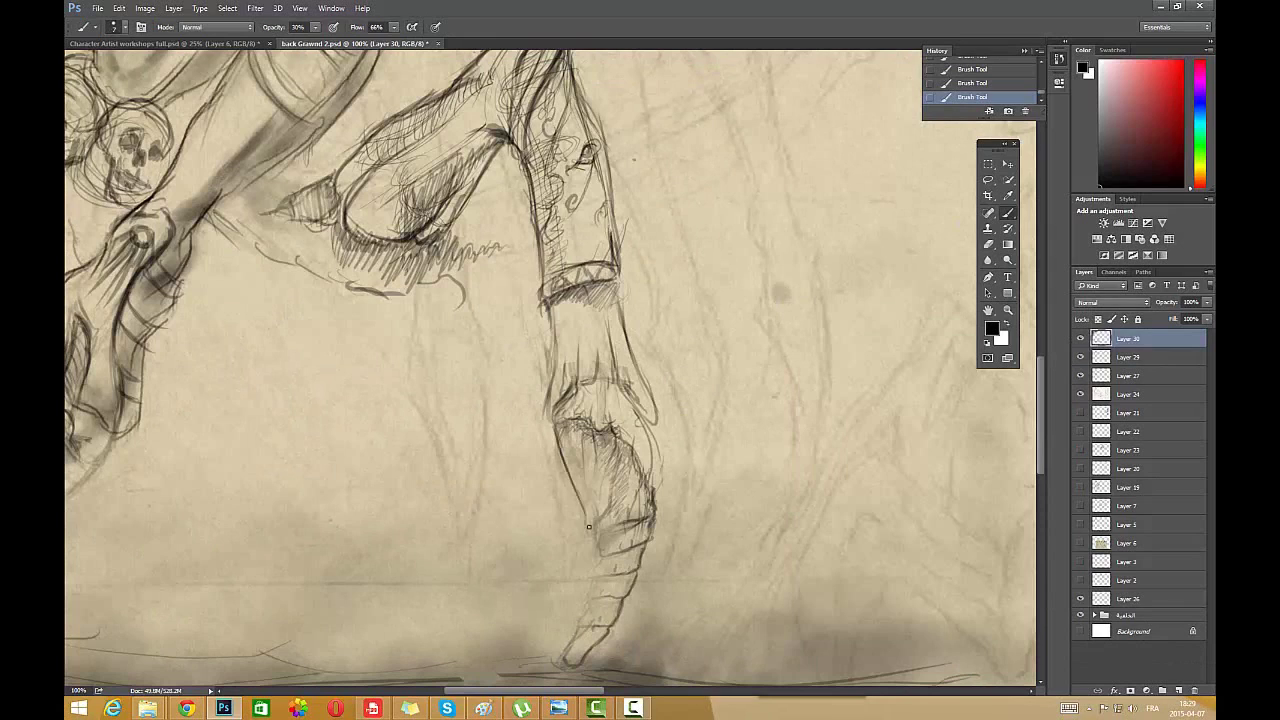
{"action": "mouse_move", "coordinate": [571, 435]}
{"action": "left_mouse_down"}
{"action": "mouse_move", "coordinate": [620, 443]}
{"action": "mouse_move", "coordinate": [626, 484]}
{"action": "left_mouse_up"}
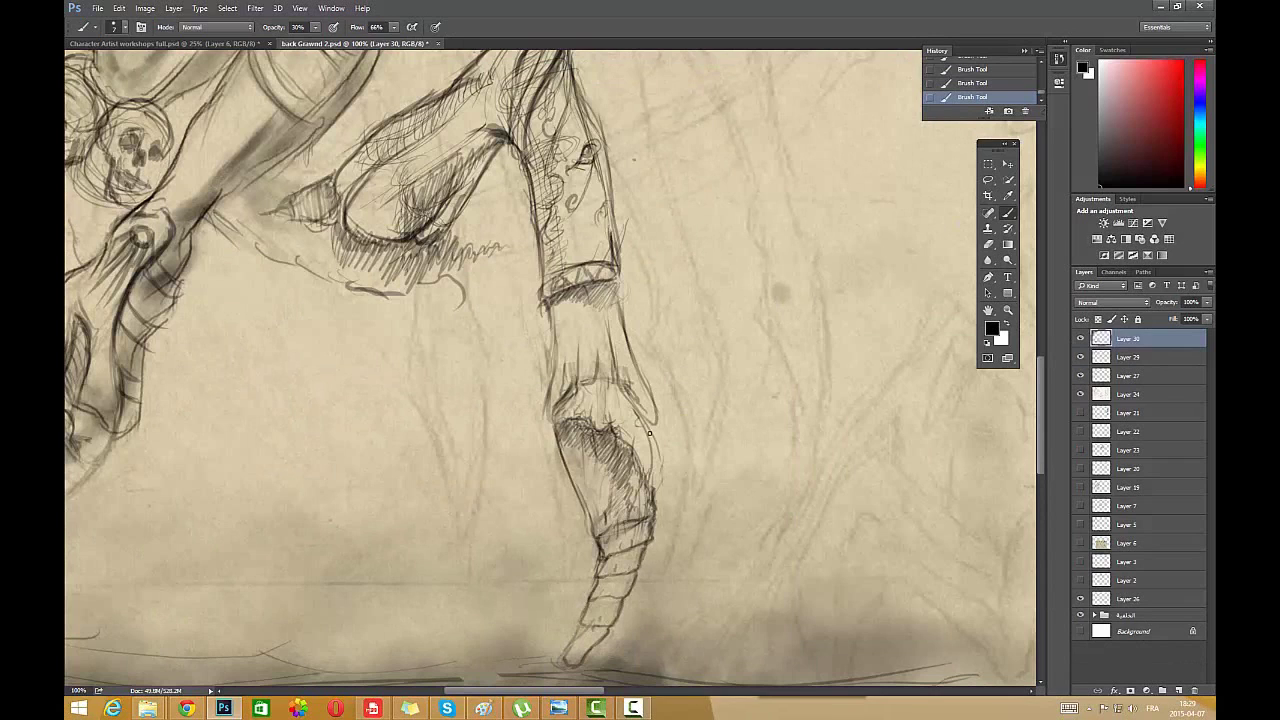
{"action": "left_click_drag", "start_coordinate": [660, 447], "coordinate": [657, 515]}
- Erase excess sketch lines inside the hind leg's lower segment and darken the shading under the band above it
{"action": "key", "text": "e"}
{"action": "right_click", "coordinate": [740, 297]}
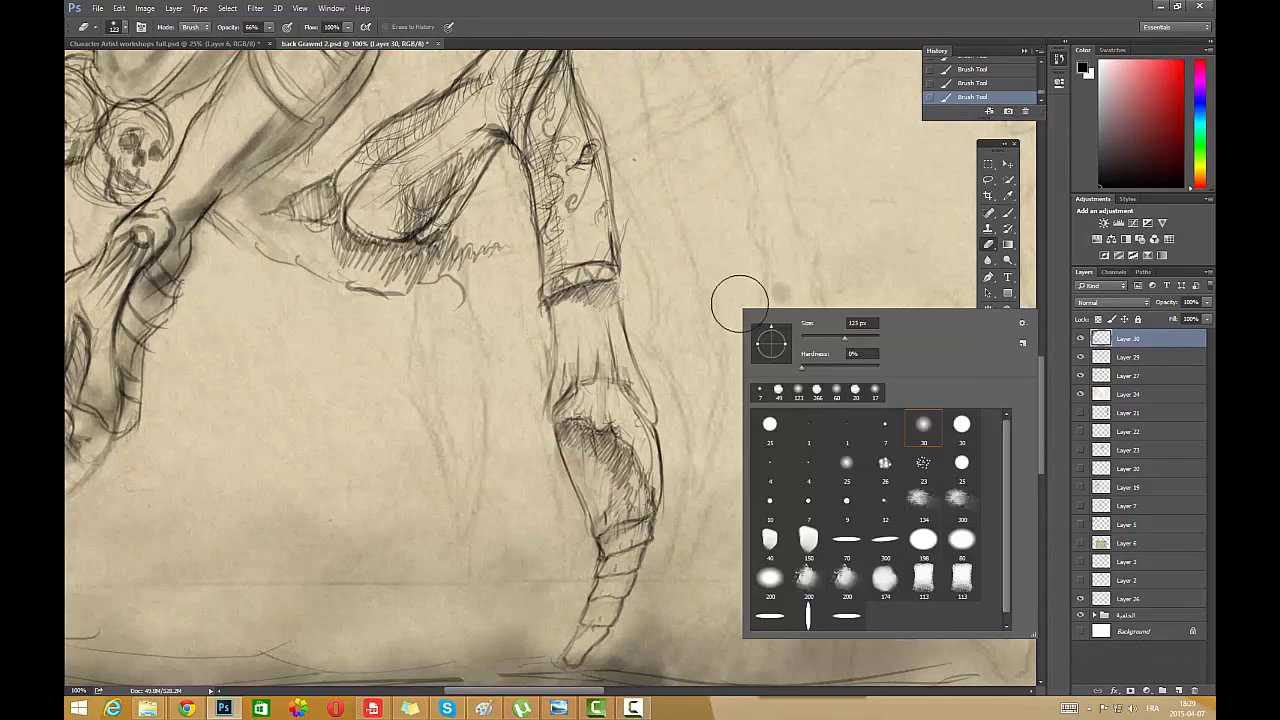
{"action": "key", "text": "Escape"}
{"action": "mouse_move", "coordinate": [643, 443]}
{"action": "left_mouse_down"}
{"action": "mouse_move", "coordinate": [657, 490]}
{"action": "mouse_move", "coordinate": [602, 495]}
{"action": "left_mouse_up"}
{"action": "key", "text": "b"}
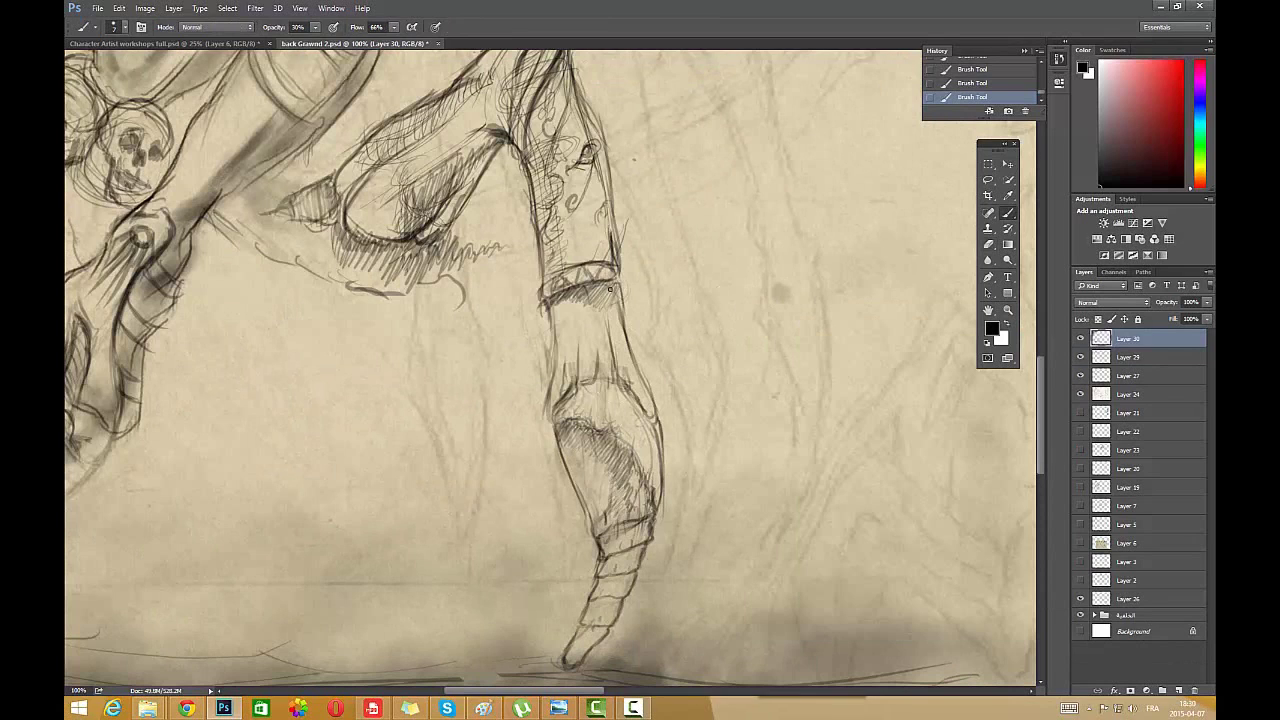
{"action": "left_click_drag", "start_coordinate": [610, 289], "coordinate": [613, 297]}
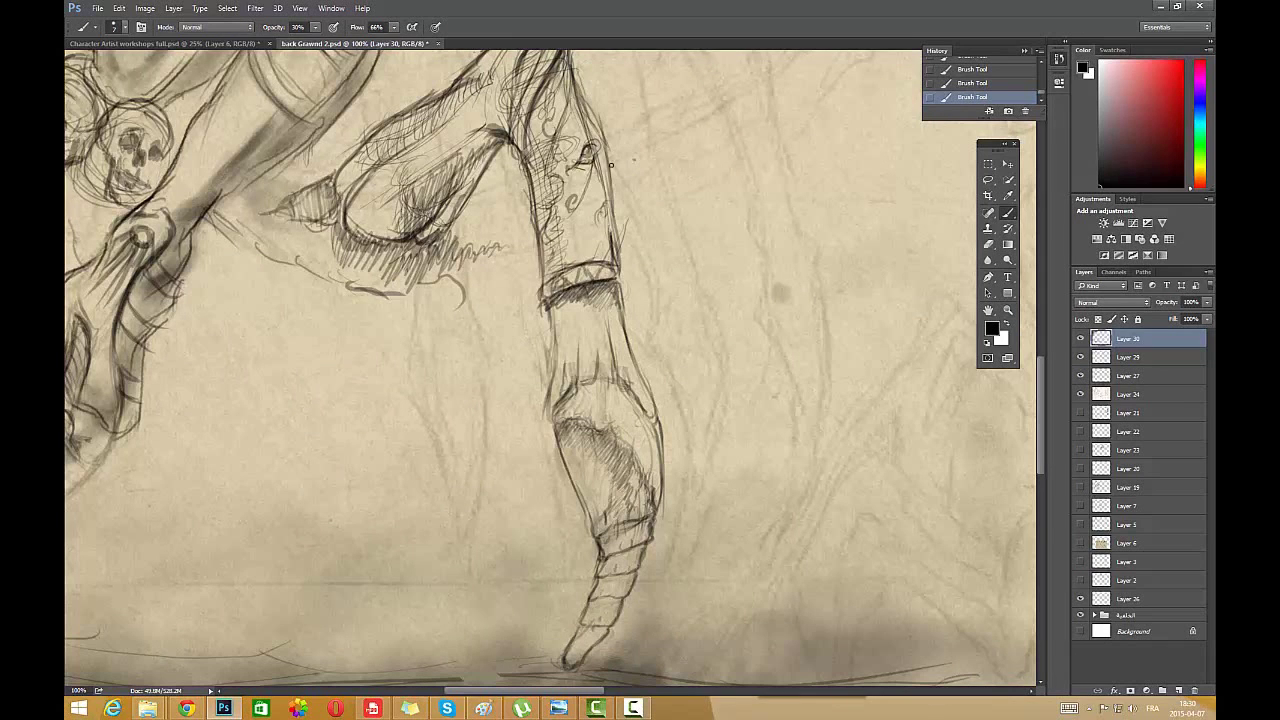
- Outline the refined hind leg with the Lasso and paste a copy of it in place on a new layer
{"action": "key", "text": "z"}
{"action": "left_click", "coordinate": [735, 368], "text": "alt"}
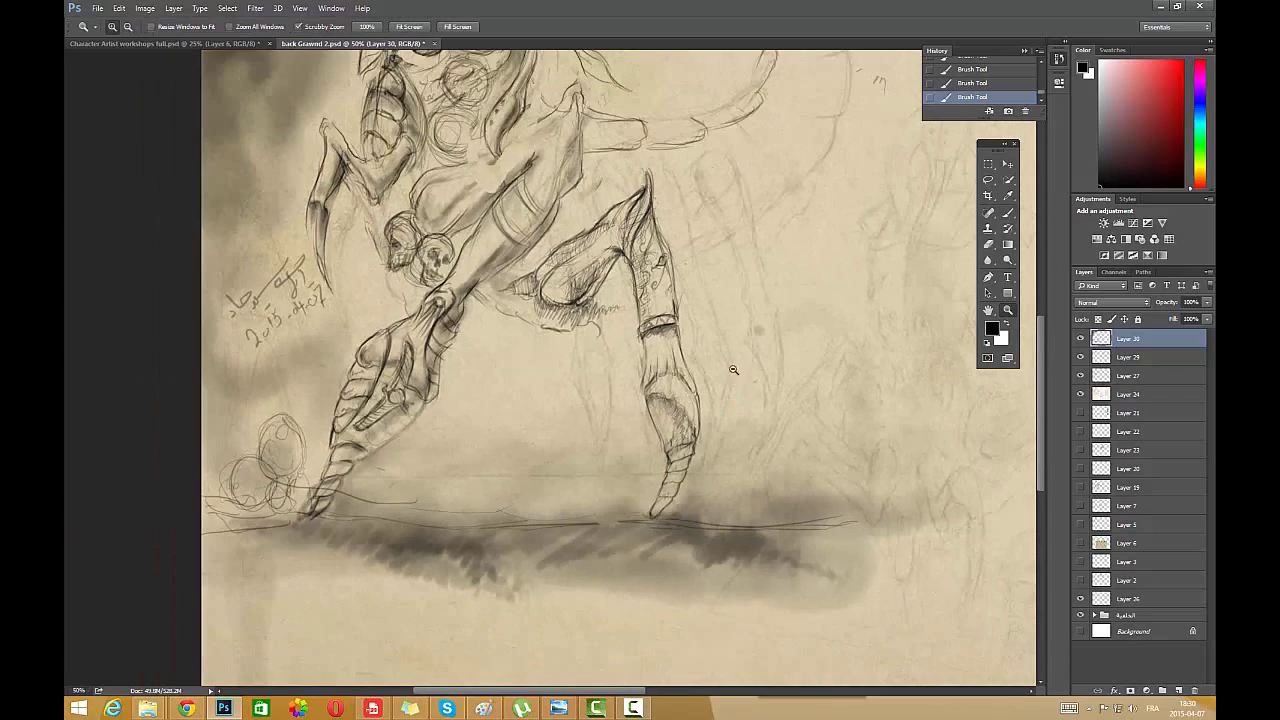
{"action": "left_click", "coordinate": [119, 8]}
{"action": "left_click", "coordinate": [988, 180]}
{"action": "mouse_move", "coordinate": [678, 225]}
{"action": "left_mouse_down"}
{"action": "mouse_move", "coordinate": [527, 266]}
{"action": "mouse_move", "coordinate": [648, 505]}
{"action": "mouse_move", "coordinate": [670, 185]}
{"action": "left_mouse_up"}
{"action": "left_click", "coordinate": [119, 8]}
{"action": "left_click", "coordinate": [127, 89]}
{"action": "left_click", "coordinate": [97, 8]}
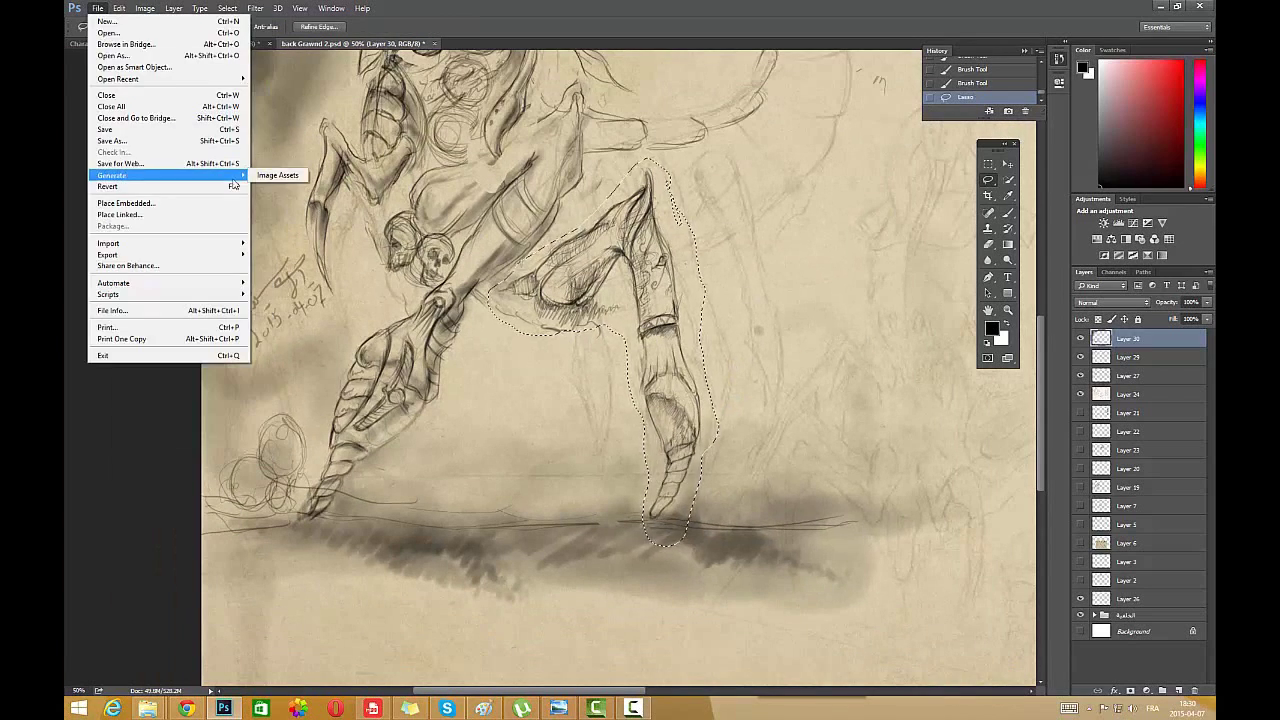
{"action": "mouse_move", "coordinate": [119, 8]}
{"action": "mouse_move", "coordinate": [180, 124]}
{"action": "left_click", "coordinate": [325, 123]}
- Move the pasted leg up and to the right, clear of the original leg, and apply the transformation
{"action": "key", "text": "ctrl+t"}
{"action": "left_click_drag", "start_coordinate": [670, 330], "coordinate": [862, 262]}
{"action": "key", "text": "e"}
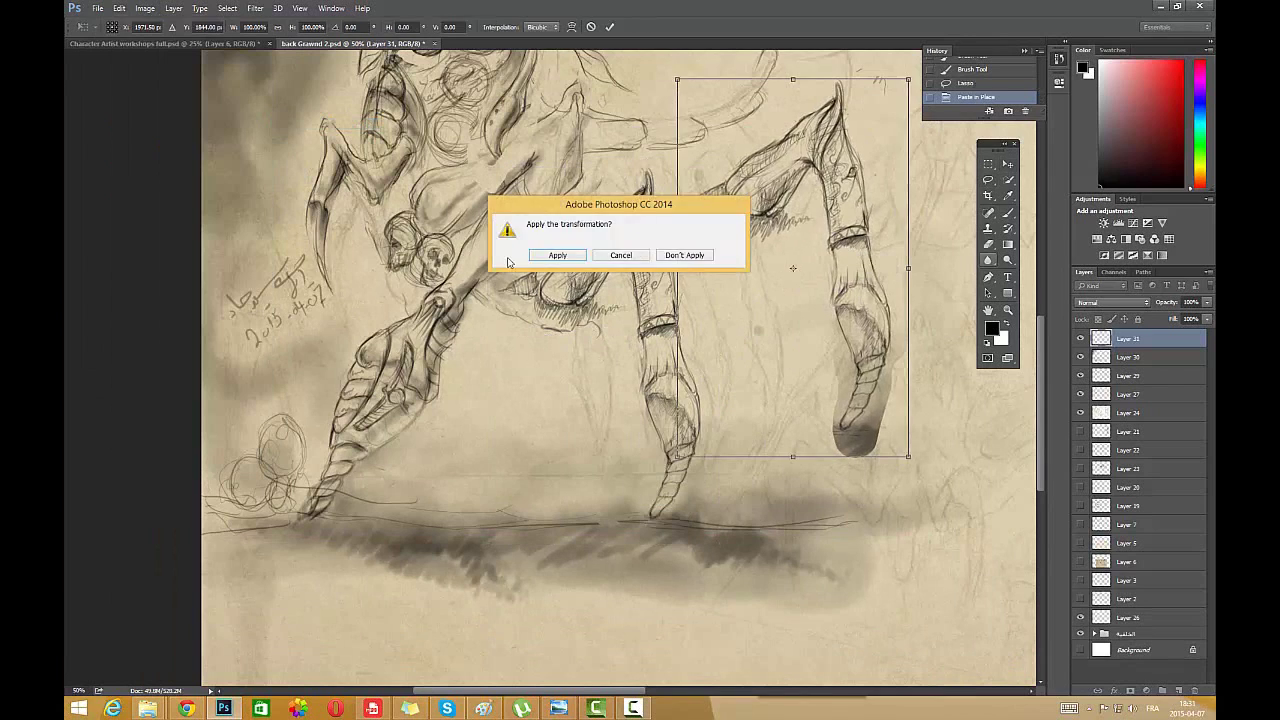
{"action": "key", "text": "Return"}
- Erase the dark background patch around the copied foot and strengthen the lines of its segmented tip
{"action": "mouse_move", "coordinate": [835, 418]}
{"action": "left_mouse_down"}
{"action": "mouse_move", "coordinate": [865, 440]}
{"action": "mouse_move", "coordinate": [851, 428]}
{"action": "mouse_move", "coordinate": [889, 380]}
{"action": "mouse_move", "coordinate": [880, 394]}
{"action": "mouse_move", "coordinate": [882, 360]}
{"action": "left_mouse_up"}
{"action": "left_click", "coordinate": [1008, 212]}
{"action": "left_click_drag", "start_coordinate": [864, 370], "coordinate": [880, 363]}
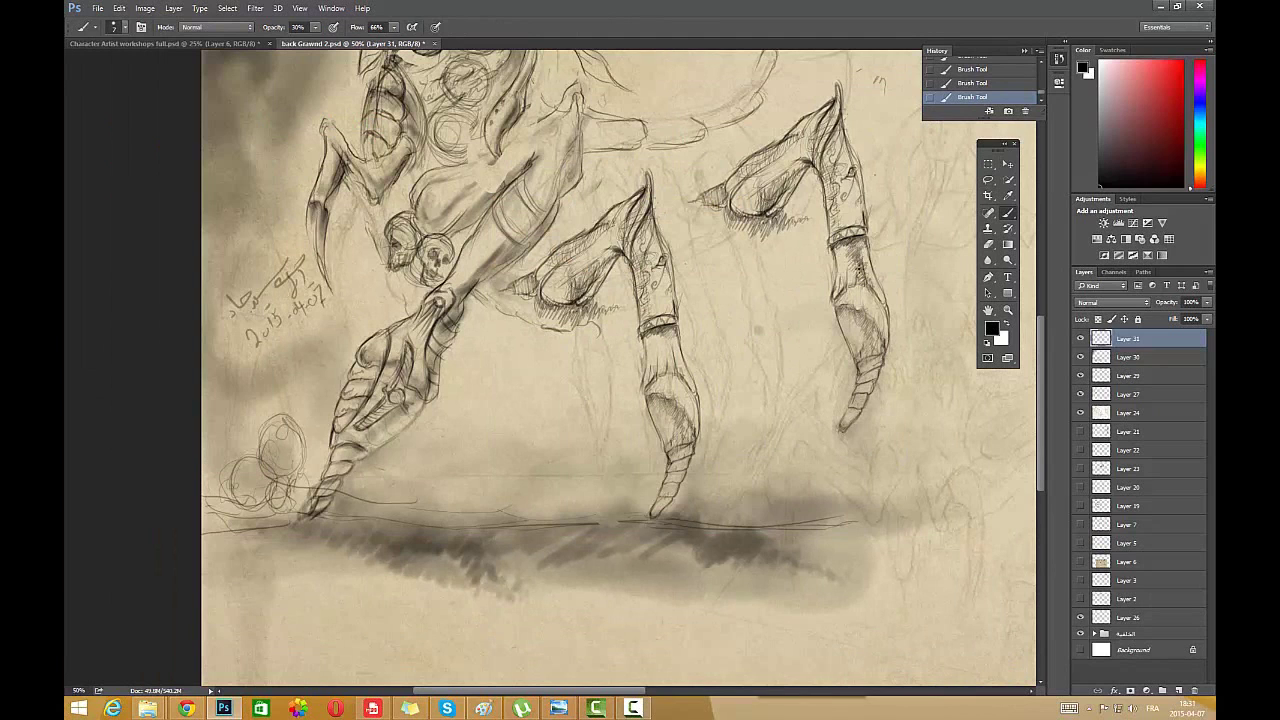
- Duplicate Layer 31 and place the copy just behind the original hind leg with its foot on the ground
{"action": "right_click", "coordinate": [1150, 380]}
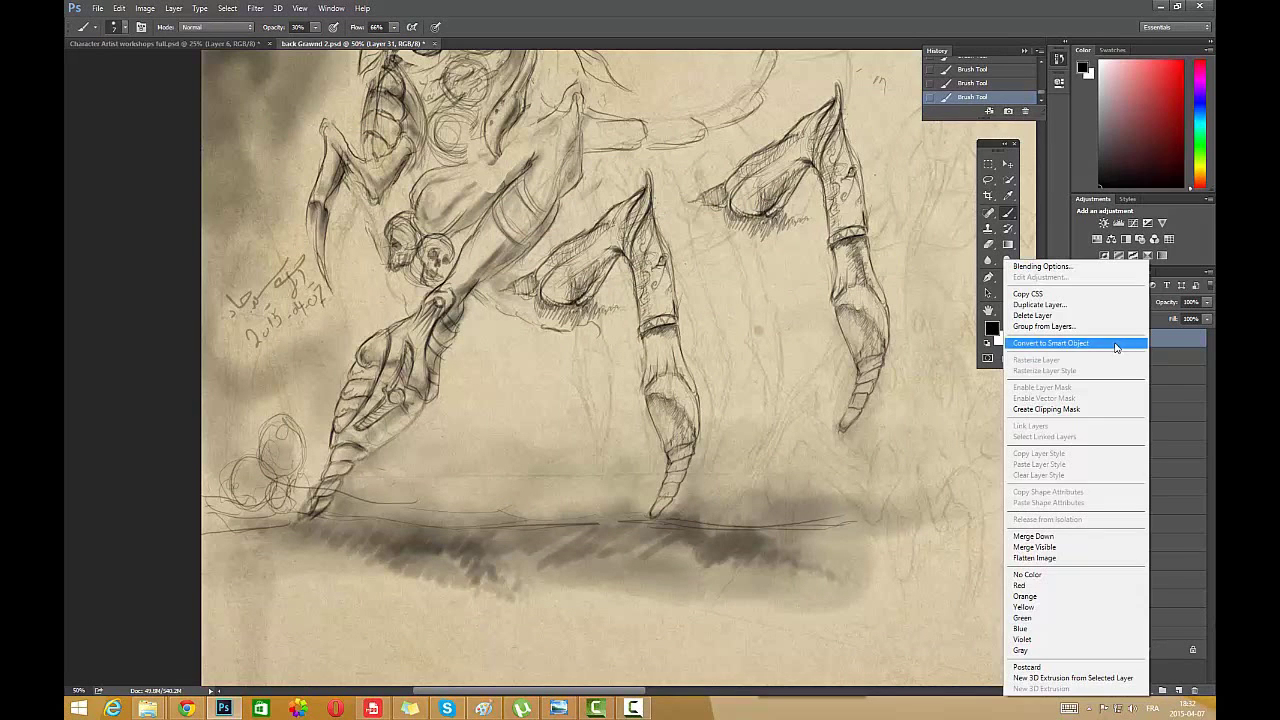
{"action": "left_click", "coordinate": [1084, 309]}
{"action": "left_click", "coordinate": [749, 209]}
{"action": "key", "text": "v"}
{"action": "left_click_drag", "start_coordinate": [850, 210], "coordinate": [750, 305]}
- Duplicate Layer 31 again to make another copy of the leg
{"action": "left_click", "coordinate": [1150, 358]}
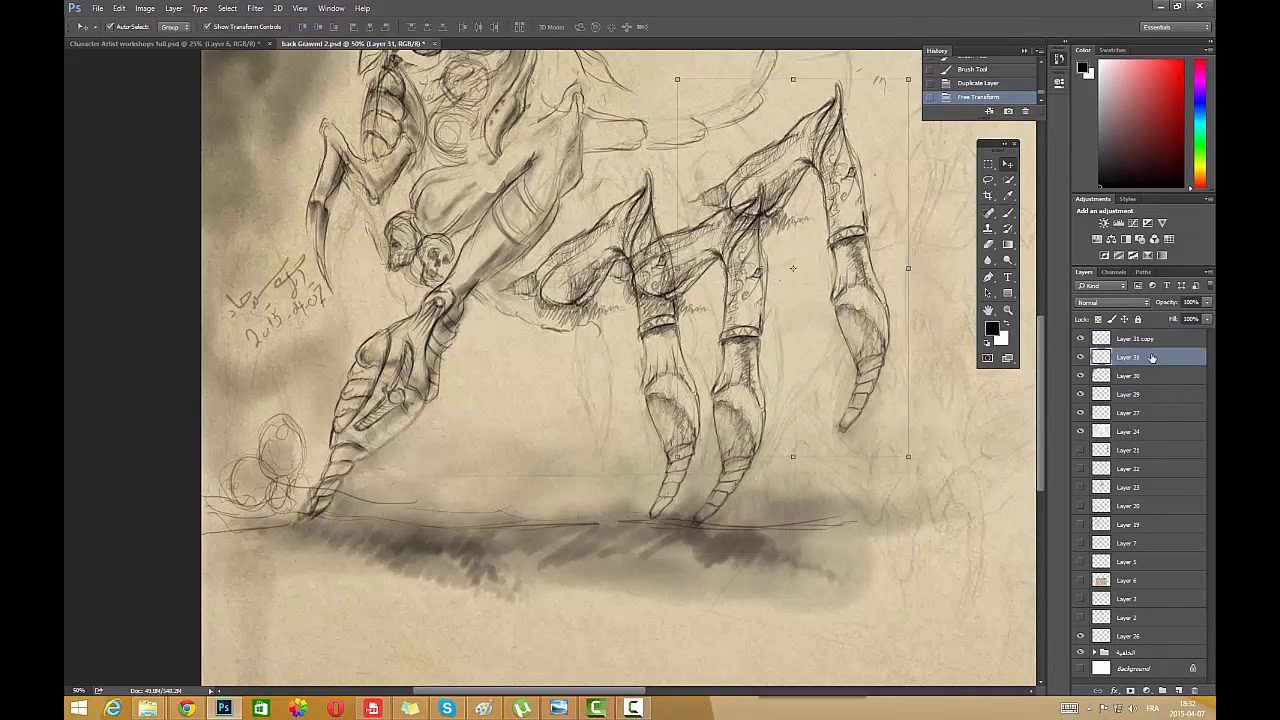
{"action": "right_click", "coordinate": [1150, 362]}
{"action": "left_click", "coordinate": [1098, 306]}
{"action": "key", "text": "Return"}
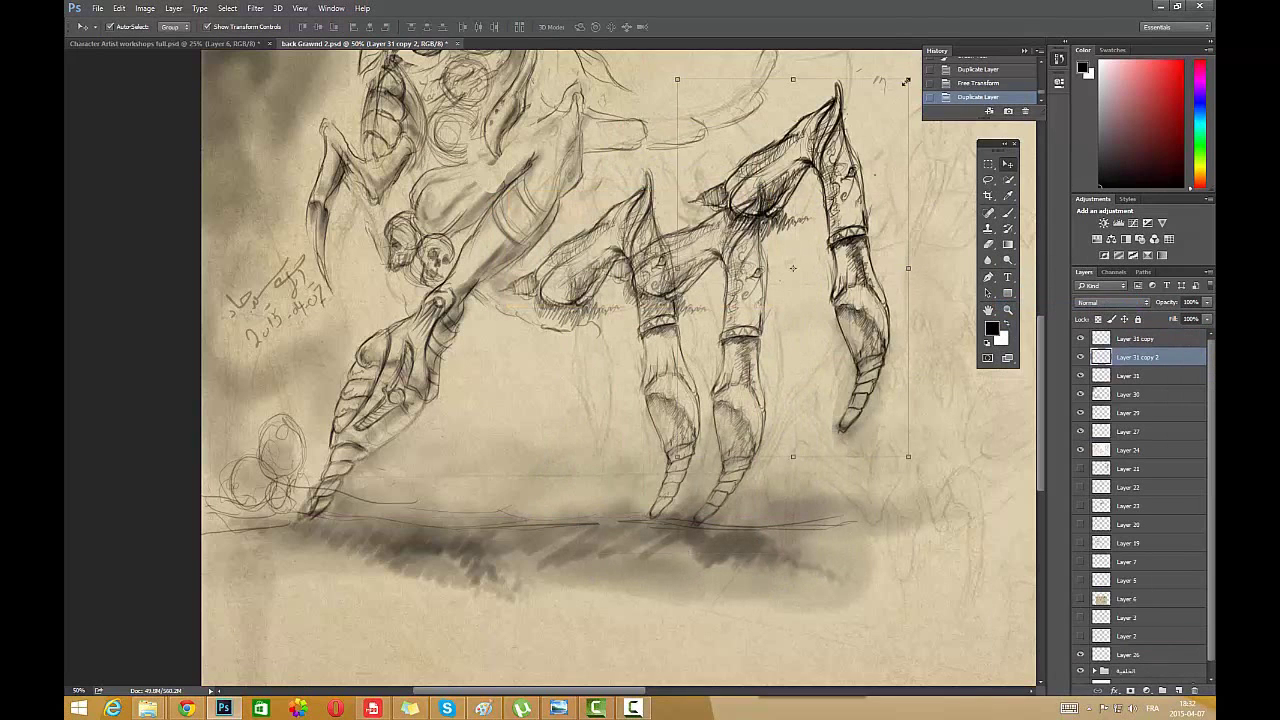
- Rotate the new leg copy about 16 degrees counterclockwise and place it behind the other two hind legs
{"action": "key", "text": "ctrl+t"}
{"action": "left_click_drag", "start_coordinate": [985, 528], "coordinate": [802, 498]}
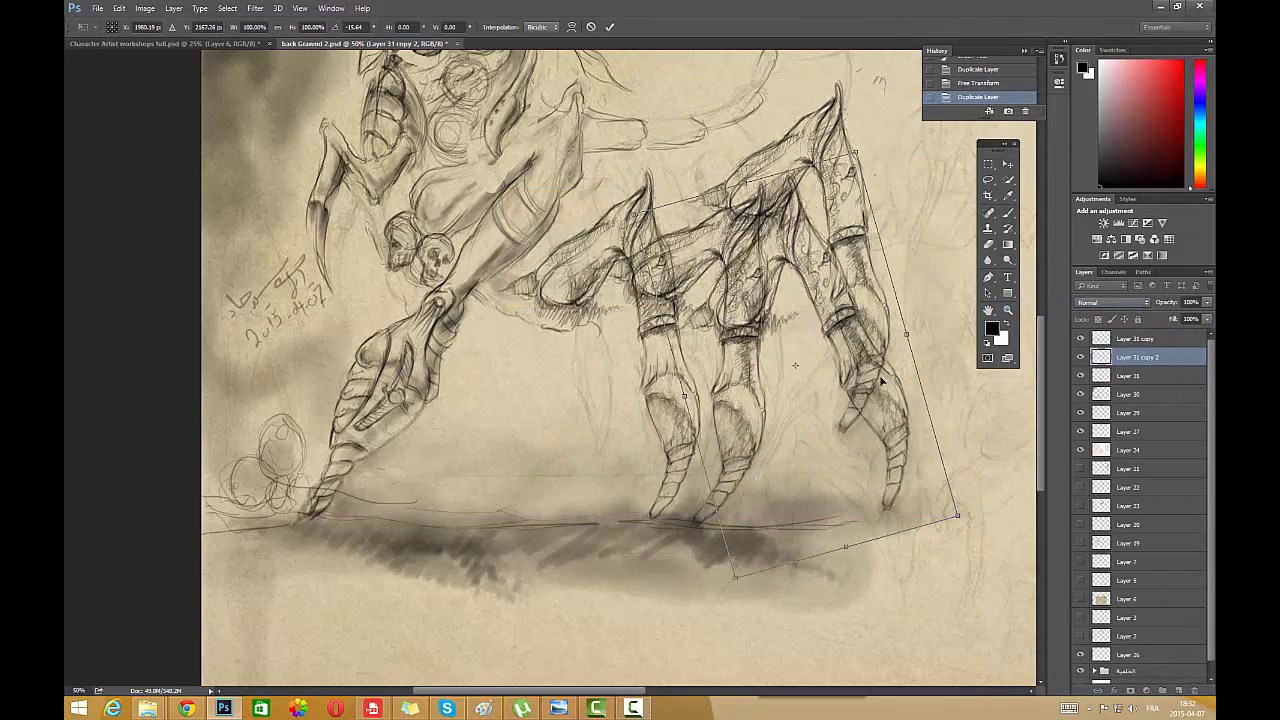
{"action": "mouse_move", "coordinate": [881, 381]}
{"action": "left_mouse_down"}
{"action": "mouse_move", "coordinate": [855, 363]}
{"action": "mouse_move", "coordinate": [878, 356]}
{"action": "left_mouse_up"}
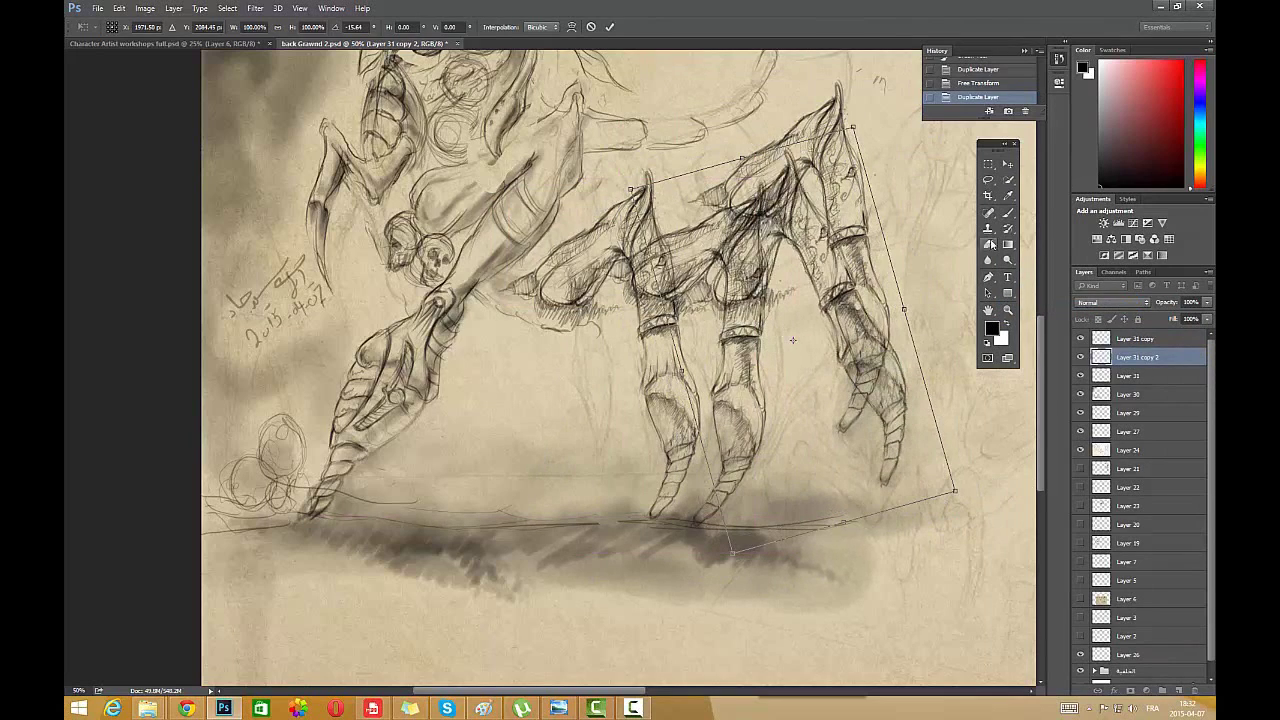
{"action": "left_click", "coordinate": [991, 244]}
{"action": "key", "text": "Return"}
{"action": "left_click", "coordinate": [1137, 377]}
{"action": "left_click", "coordinate": [1008, 164]}
{"action": "left_click_drag", "start_coordinate": [810, 160], "coordinate": [877, 271]}
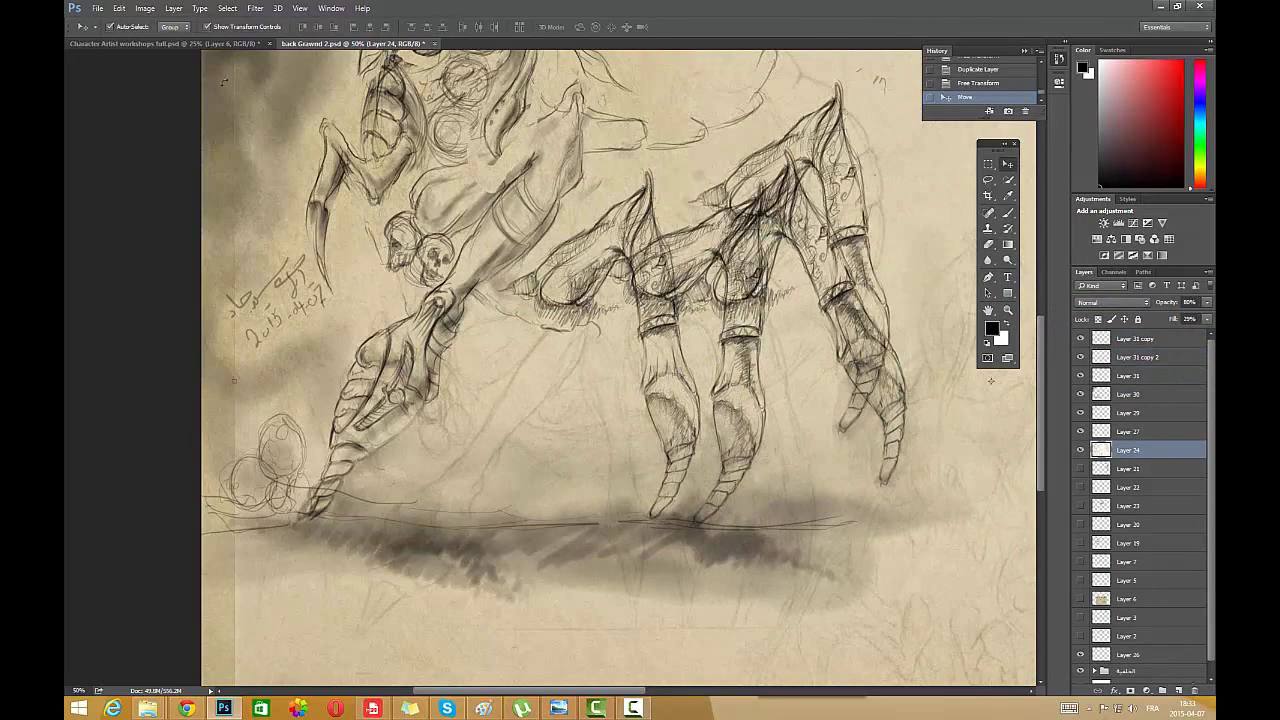
{"action": "left_click", "coordinate": [119, 8]}
{"action": "left_click", "coordinate": [145, 24]}
- Move the leg on Layer 31 away from the other hind legs to the empty area below the ground shadow
{"action": "left_click", "coordinate": [1147, 339]}
{"action": "left_click", "coordinate": [1150, 357]}
{"action": "left_click", "coordinate": [1154, 375]}
{"action": "key", "text": "ctrl+t"}
{"action": "left_click_drag", "start_coordinate": [814, 119], "coordinate": [876, 617]}
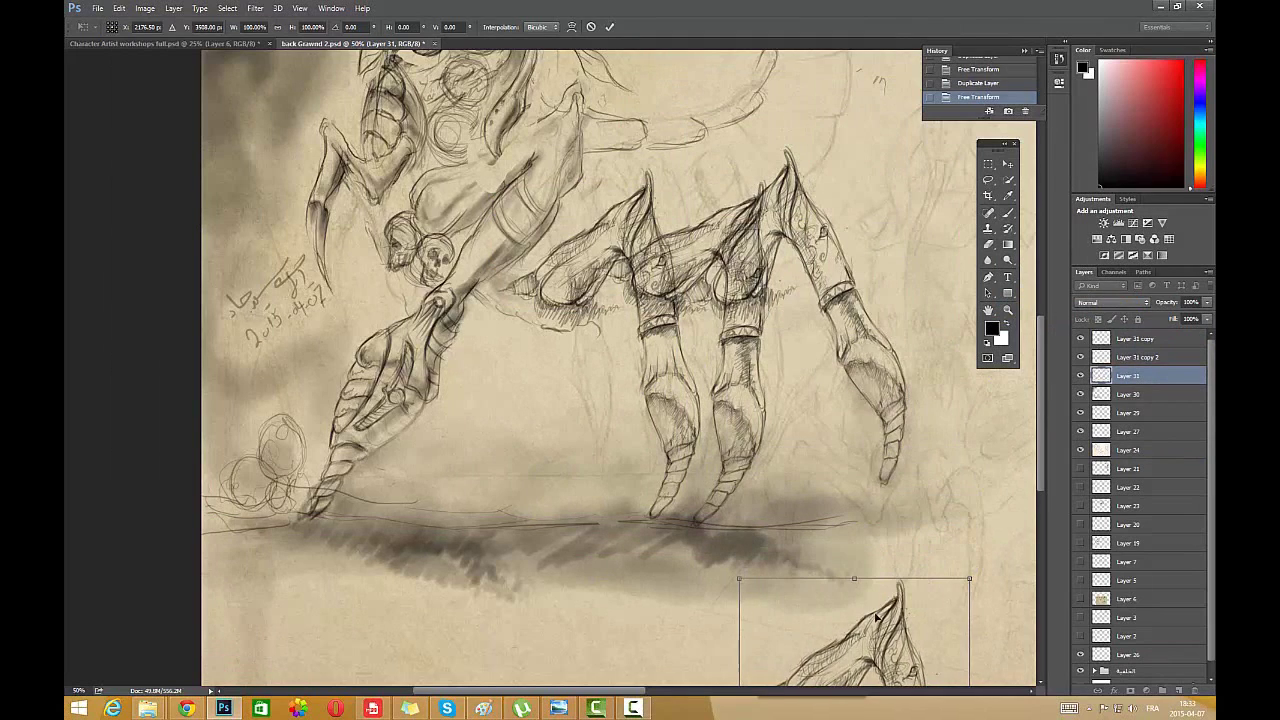
{"action": "key", "text": "Return"}
- Rotate the leg on Layer 31 copy 2 about 6.6 degrees counterclockwise, stretch its height to about 110%, and set it as the rearmost leg on the ground
{"action": "left_click", "coordinate": [1137, 357]}
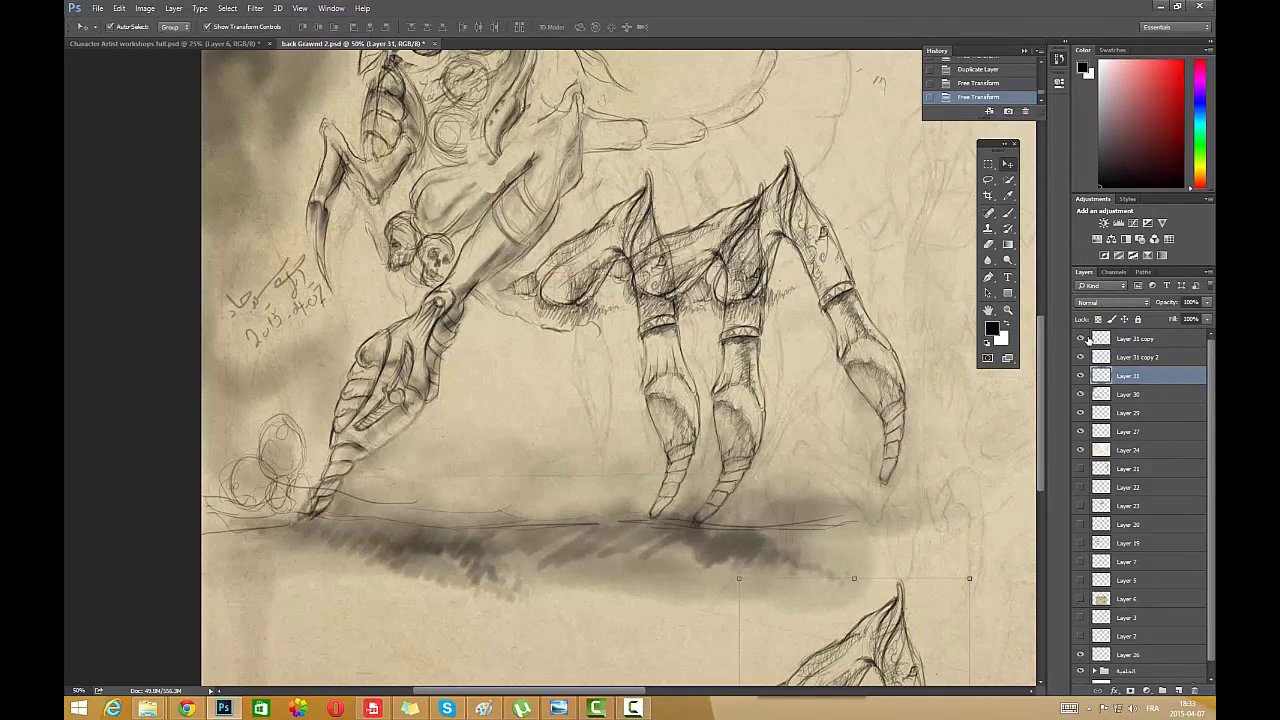
{"action": "key", "text": "ctrl+t"}
{"action": "mouse_move", "coordinate": [898, 195]}
{"action": "left_mouse_down"}
{"action": "mouse_move", "coordinate": [855, 260]}
{"action": "mouse_move", "coordinate": [862, 283]}
{"action": "left_mouse_up"}
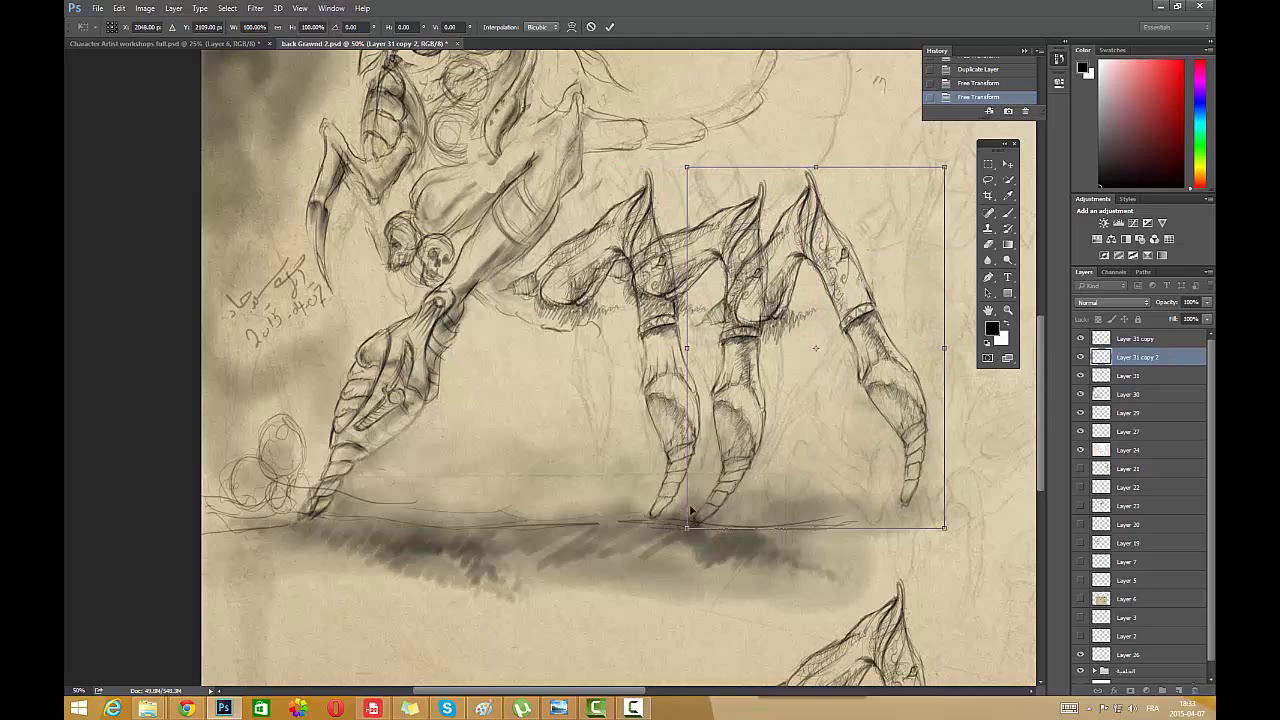
{"action": "left_click_drag", "start_coordinate": [676, 541], "coordinate": [698, 556]}
{"action": "left_click_drag", "start_coordinate": [729, 480], "coordinate": [737, 465]}
{"action": "left_click_drag", "start_coordinate": [843, 511], "coordinate": [847, 548]}
{"action": "mouse_move", "coordinate": [802, 496]}
{"action": "left_mouse_down"}
{"action": "mouse_move", "coordinate": [797, 486]}
{"action": "mouse_move", "coordinate": [837, 501]}
{"action": "mouse_move", "coordinate": [806, 512]}
{"action": "left_mouse_up"}
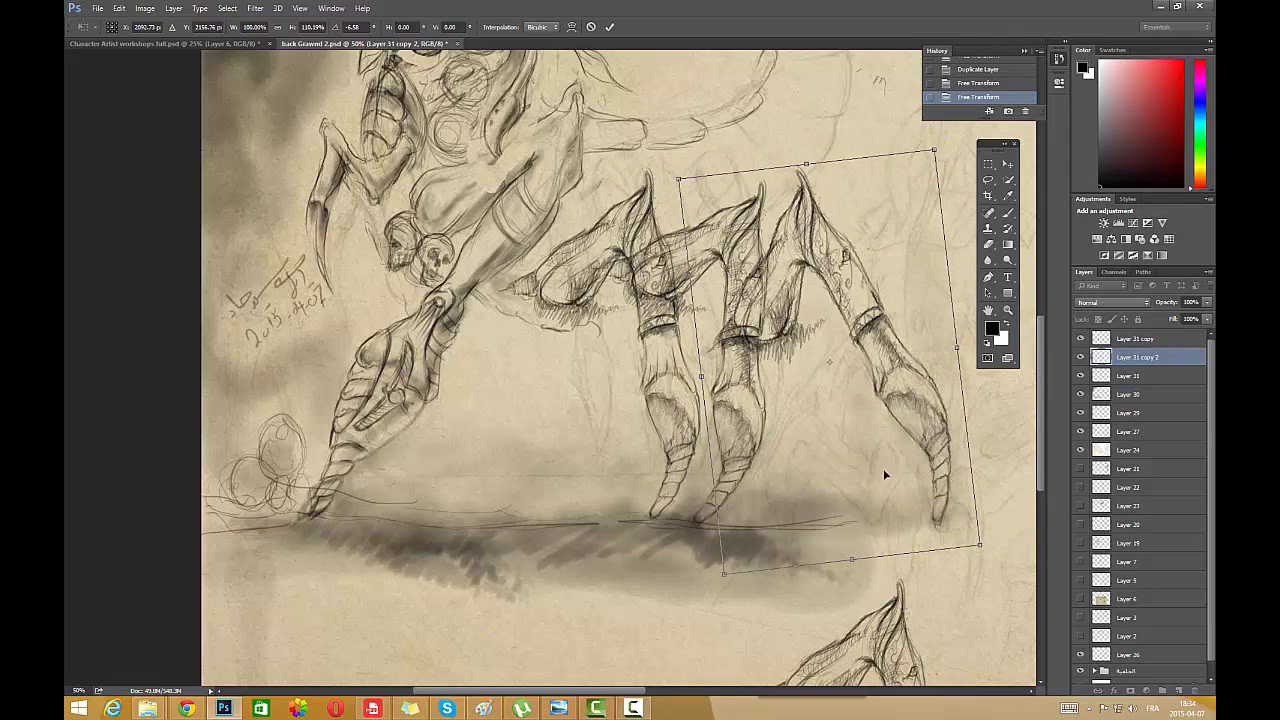
{"action": "left_click", "coordinate": [988, 277]}
{"action": "key", "text": "Return"}
{"action": "left_click", "coordinate": [1112, 376]}
{"action": "left_click", "coordinate": [1007, 164]}
{"action": "left_click_drag", "start_coordinate": [692, 259], "coordinate": [698, 260]}
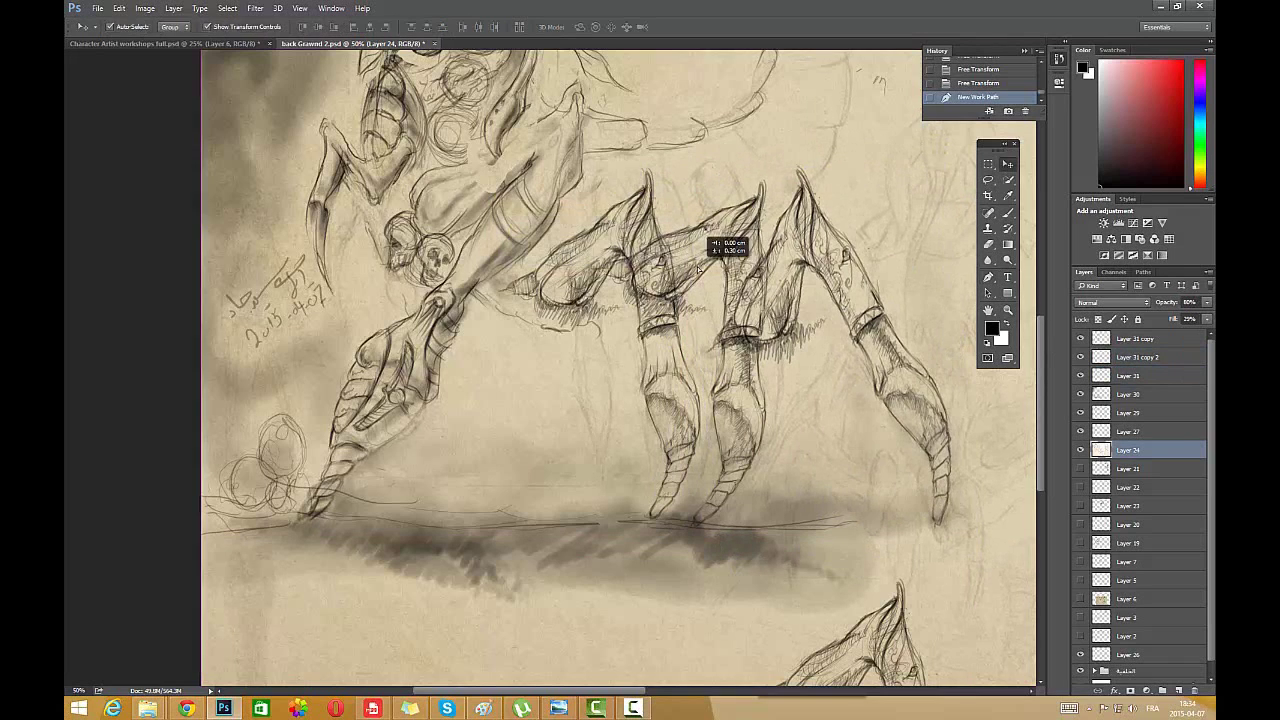
{"action": "key", "text": "ctrl+z"}
- Rotate the leg on Layer 31 copy slightly clockwise and nudge it so its foot stands on the ground just behind the first hind leg
{"action": "left_click", "coordinate": [138, 30]}
{"action": "left_click", "coordinate": [1147, 358]}
{"action": "left_click", "coordinate": [1149, 377]}
{"action": "left_click", "coordinate": [1147, 340]}
{"action": "left_click_drag", "start_coordinate": [820, 559], "coordinate": [783, 497]}
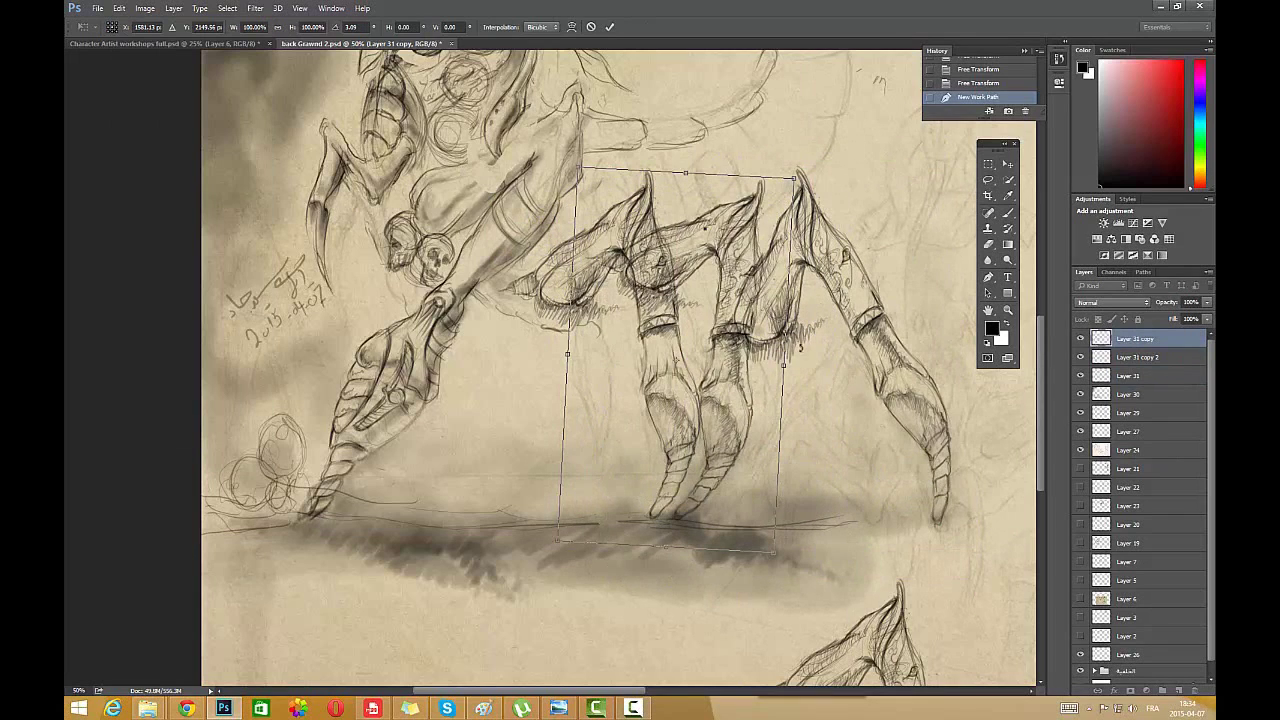
{"action": "key", "text": "Right"}
{"action": "key", "text": "Right"}
{"action": "key", "text": "Right"}
{"action": "key", "text": "Right"}
{"action": "key", "text": "Right"}
{"action": "key", "text": "Right"}
{"action": "key", "text": "Right"}
{"action": "key", "text": "Right"}
{"action": "key", "text": "Right"}
{"action": "key", "text": "Right"}
{"action": "left_click_drag", "start_coordinate": [778, 421], "coordinate": [771, 420]}
{"action": "left_click_drag", "start_coordinate": [813, 558], "coordinate": [821, 552]}
{"action": "left_click_drag", "start_coordinate": [771, 481], "coordinate": [776, 495]}
{"action": "key", "text": "Return"}
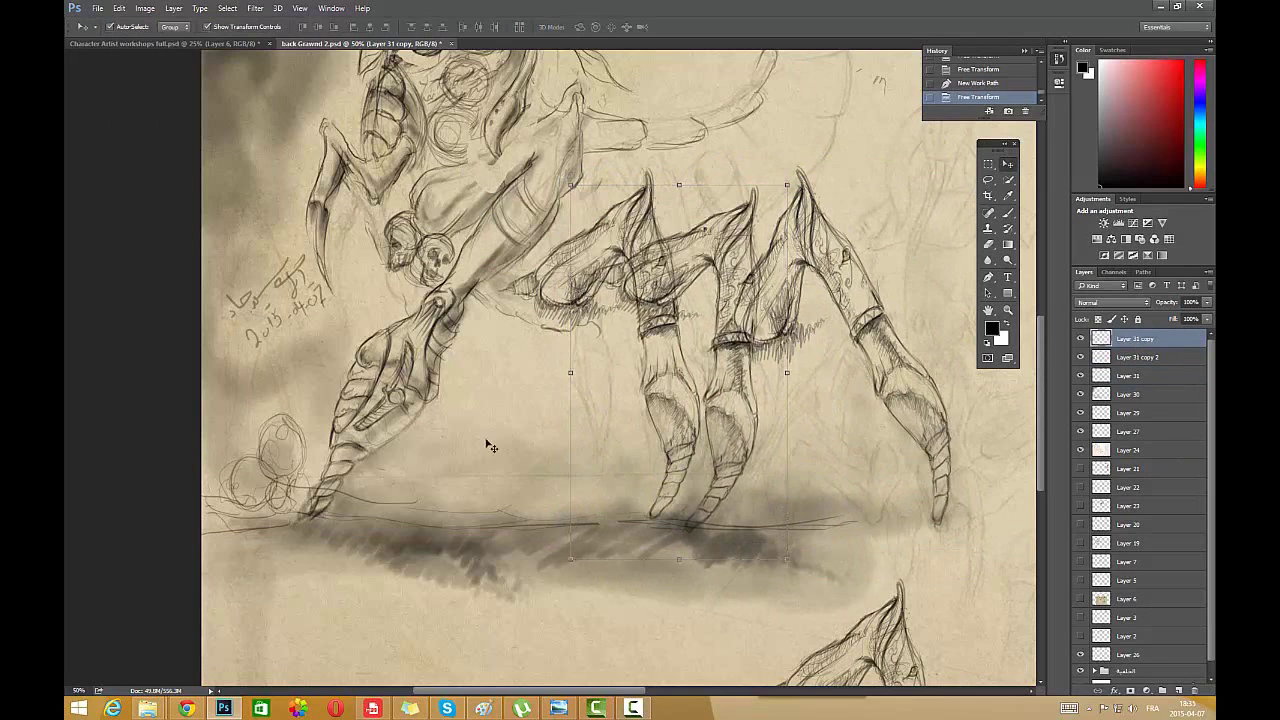
- Move the leg on Layer 31 back up into the gap before the rearmost hind leg, with its foot at ground level
{"action": "left_click", "coordinate": [1121, 377]}
{"action": "left_click_drag", "start_coordinate": [881, 653], "coordinate": [831, 261]}
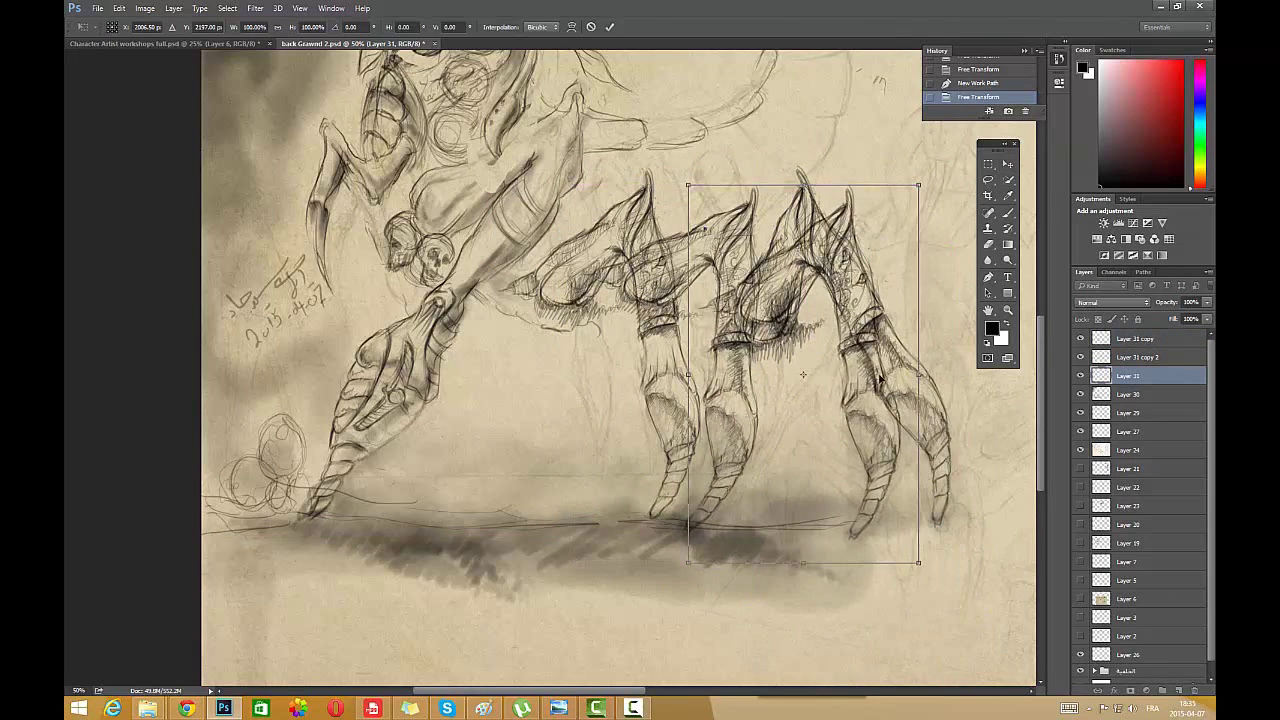
{"action": "left_click_drag", "start_coordinate": [866, 511], "coordinate": [841, 513]}
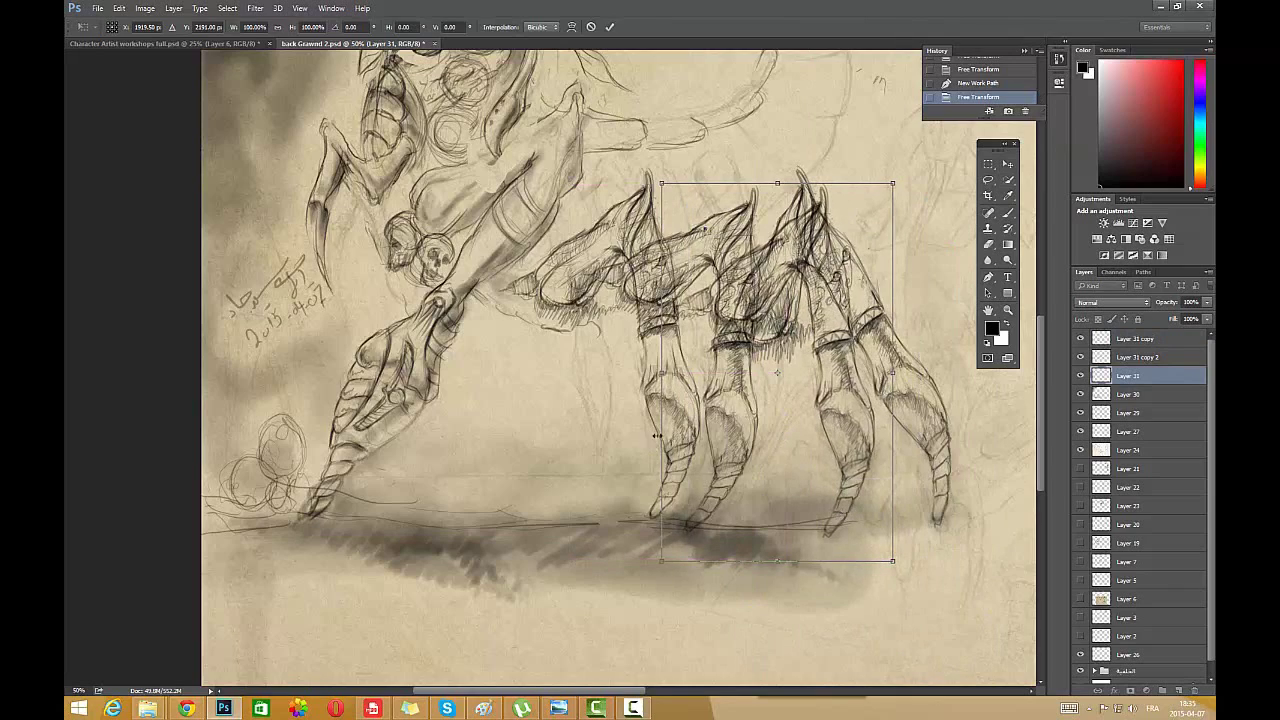
{"action": "left_click", "coordinate": [1011, 167]}
{"action": "key", "text": "Return"}
- Sketch an enlarged tail segment in the empty area beside the creature, with an oval front end and a larger rounded body
{"action": "left_click", "coordinate": [1008, 310]}
{"action": "left_click", "coordinate": [635, 336], "text": "alt"}
{"action": "left_click", "coordinate": [733, 77]}
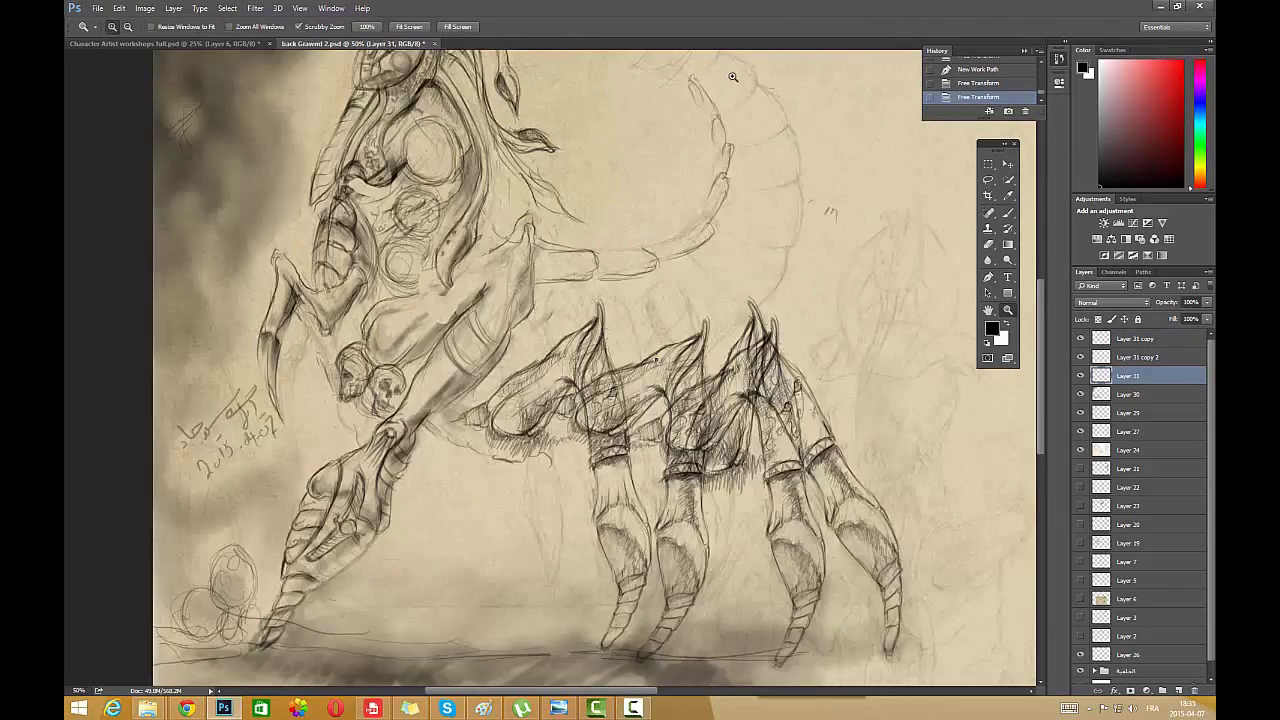
{"action": "left_click_drag", "start_coordinate": [736, 185], "coordinate": [594, 293]}
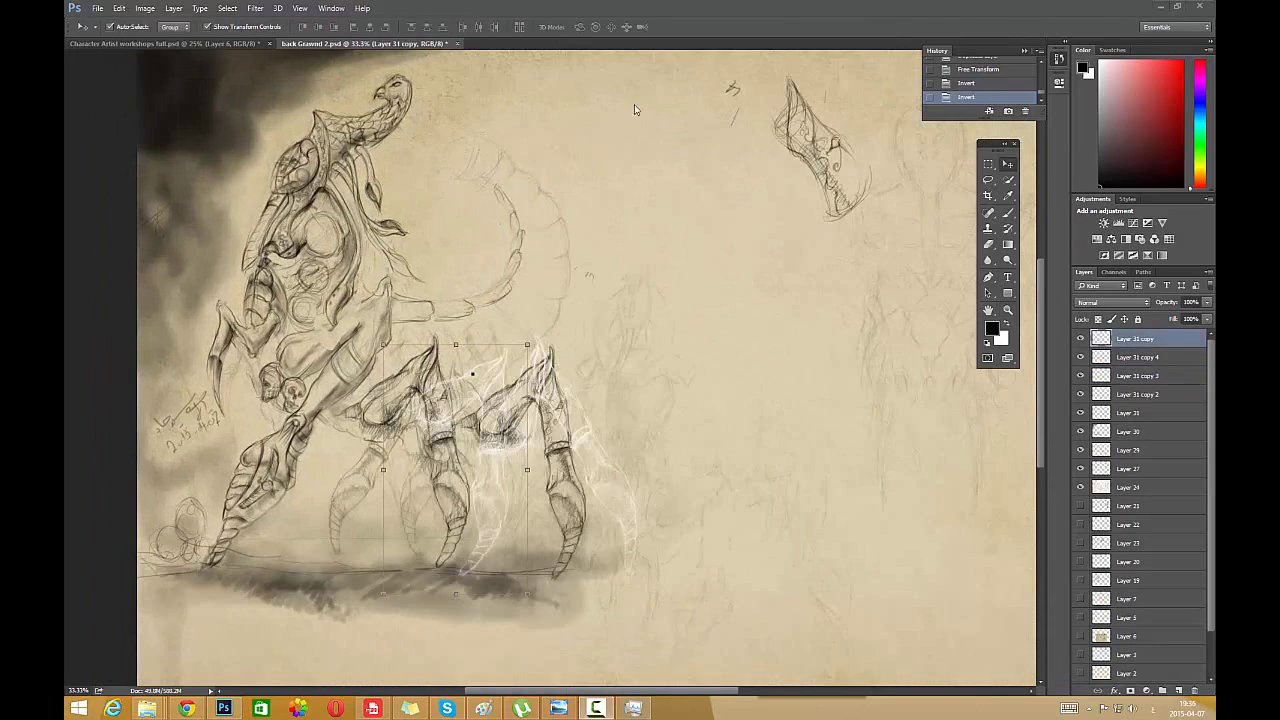
{"action": "key", "text": "b"}
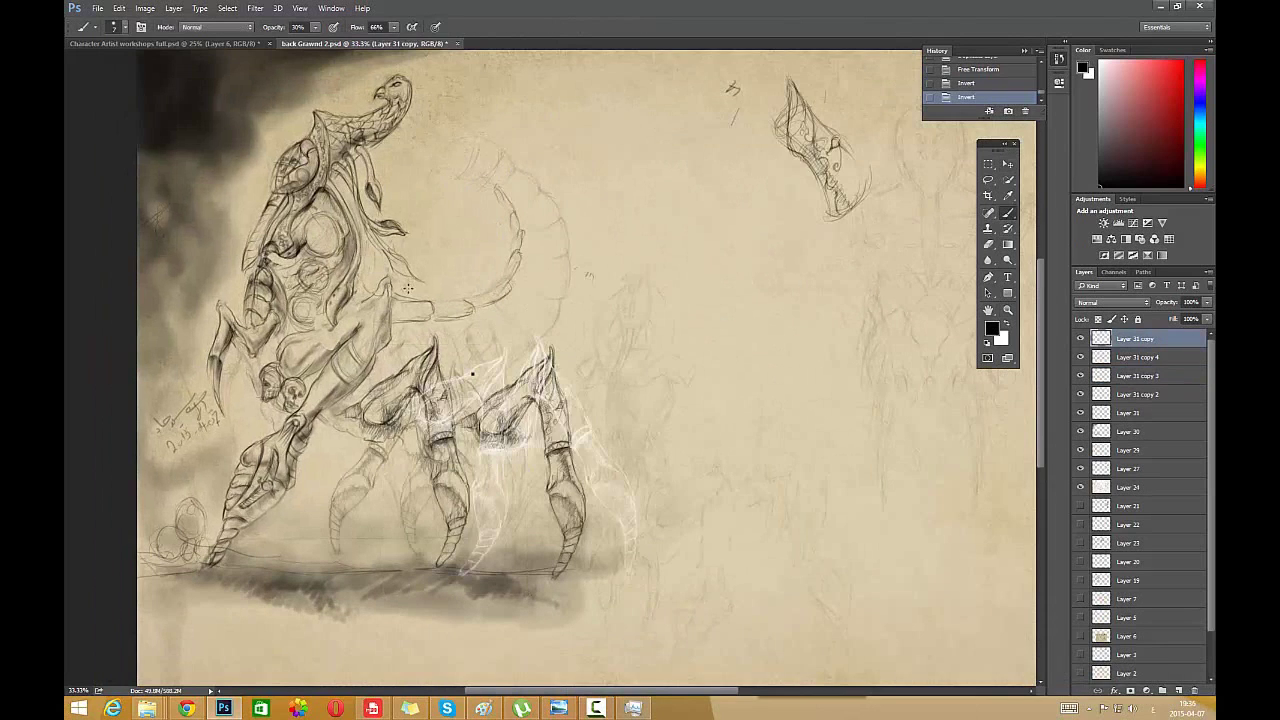
{"action": "left_click_drag", "start_coordinate": [435, 306], "coordinate": [390, 318]}
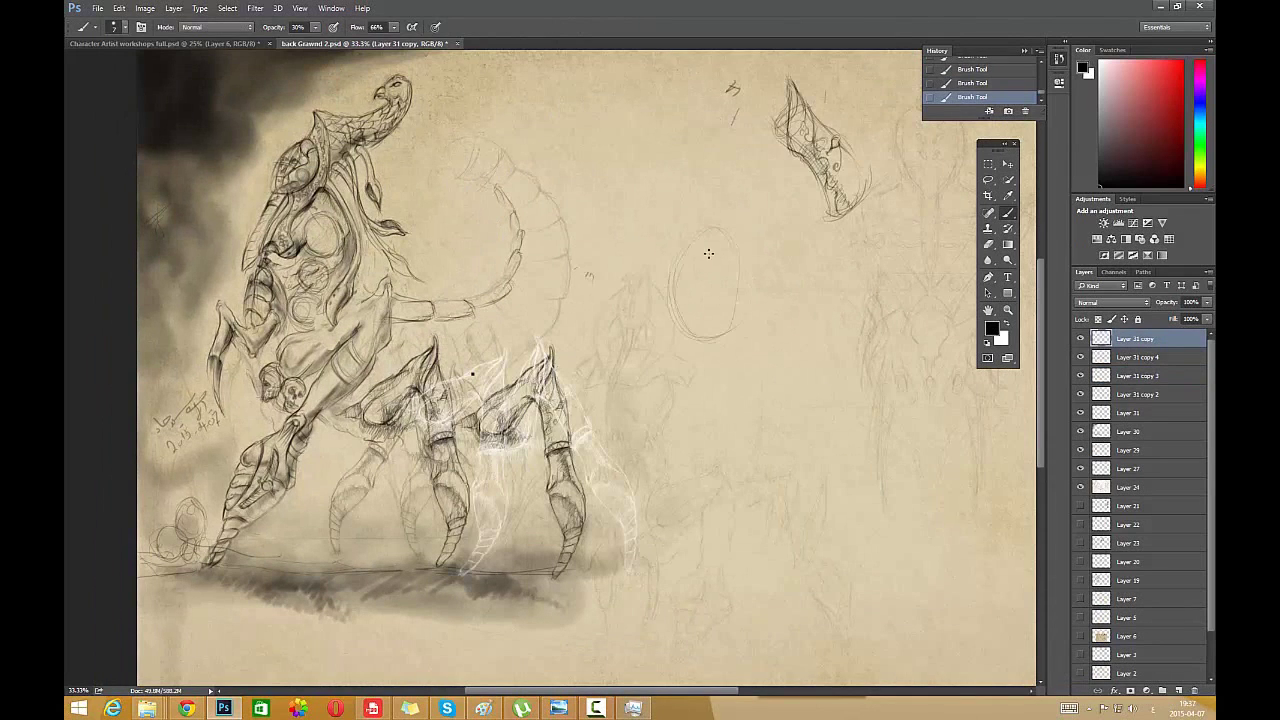
{"action": "mouse_move", "coordinate": [711, 229]}
{"action": "left_mouse_down"}
{"action": "mouse_move", "coordinate": [832, 231]}
{"action": "mouse_move", "coordinate": [771, 306]}
{"action": "mouse_move", "coordinate": [733, 328]}
{"action": "mouse_move", "coordinate": [812, 347]}
{"action": "mouse_move", "coordinate": [735, 348]}
{"action": "left_mouse_up"}
{"action": "left_click_drag", "start_coordinate": [722, 212], "coordinate": [704, 345]}
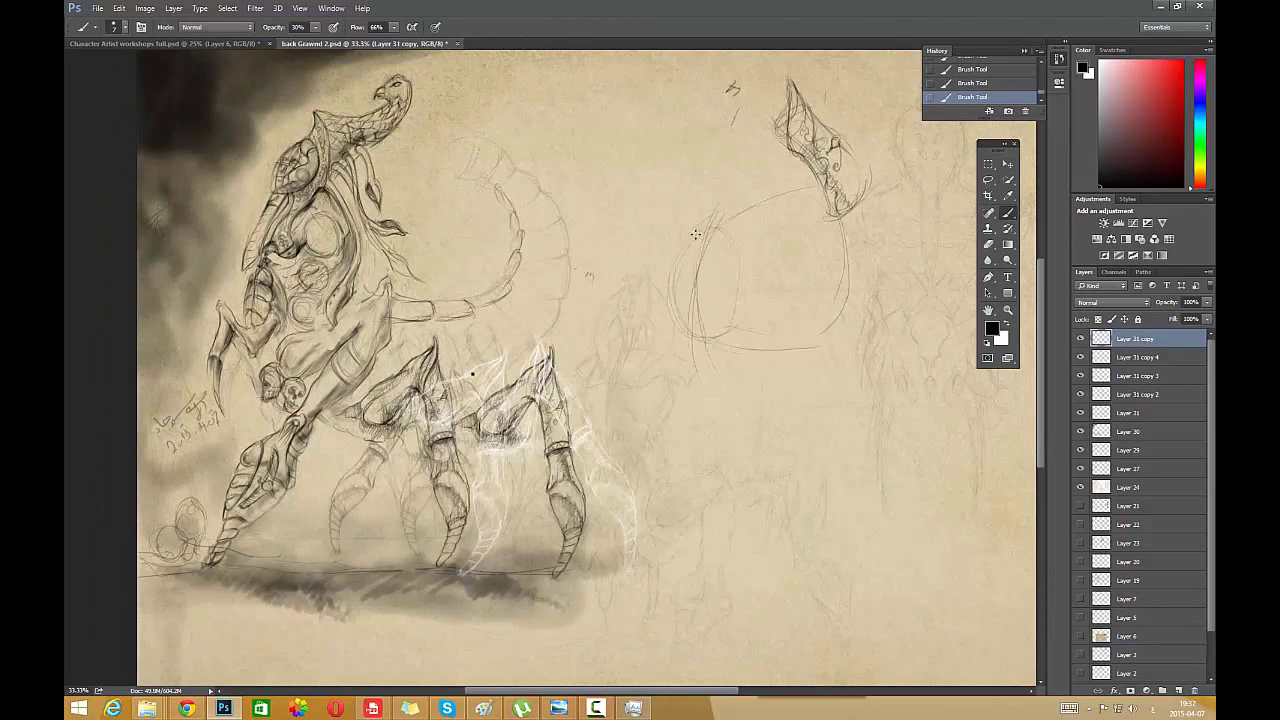
{"action": "left_click_drag", "start_coordinate": [765, 200], "coordinate": [755, 250]}
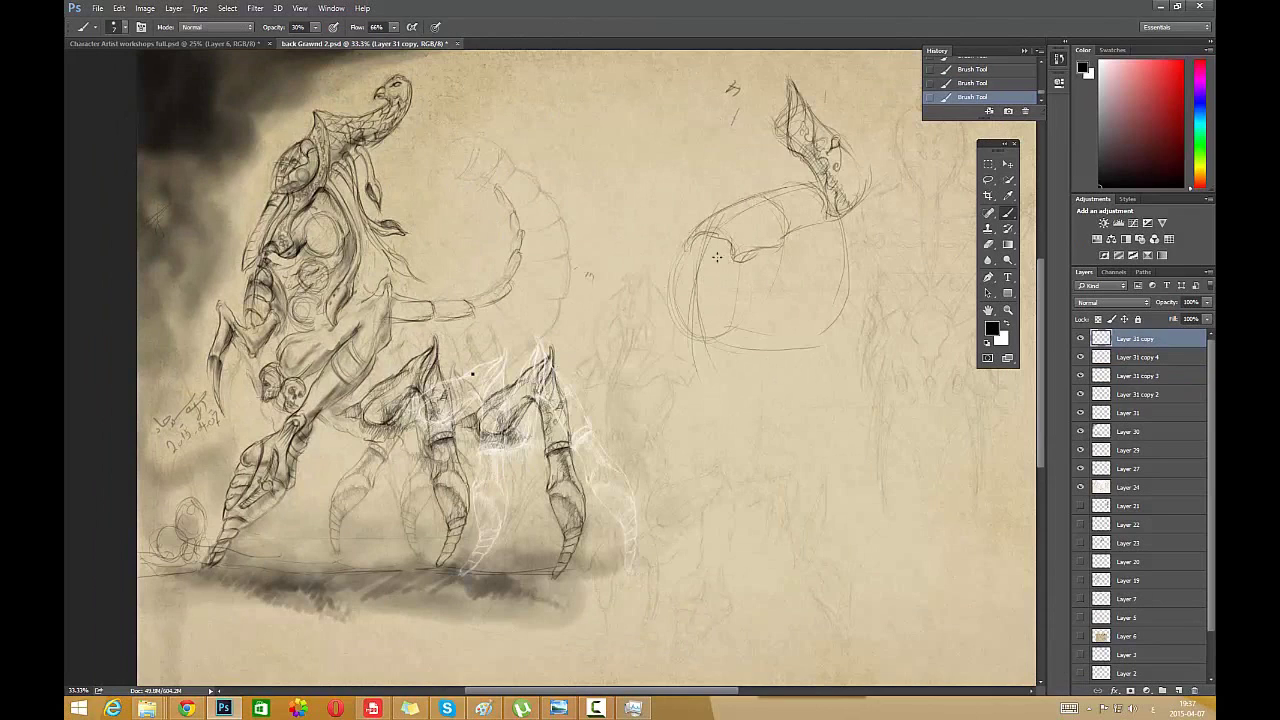
- Add curved contour lines across the segment's upper plate and draw a vertical strut down its side
{"action": "left_click_drag", "start_coordinate": [677, 294], "coordinate": [742, 385]}
{"action": "left_click_drag", "start_coordinate": [745, 218], "coordinate": [740, 300]}
{"action": "mouse_move", "coordinate": [790, 186]}
{"action": "left_mouse_down"}
{"action": "mouse_move", "coordinate": [808, 277]}
{"action": "mouse_move", "coordinate": [769, 337]}
{"action": "left_mouse_up"}
{"action": "mouse_move", "coordinate": [797, 240]}
{"action": "left_mouse_down"}
{"action": "mouse_move", "coordinate": [781, 333]}
{"action": "mouse_move", "coordinate": [762, 337]}
{"action": "mouse_move", "coordinate": [850, 322]}
{"action": "left_mouse_up"}
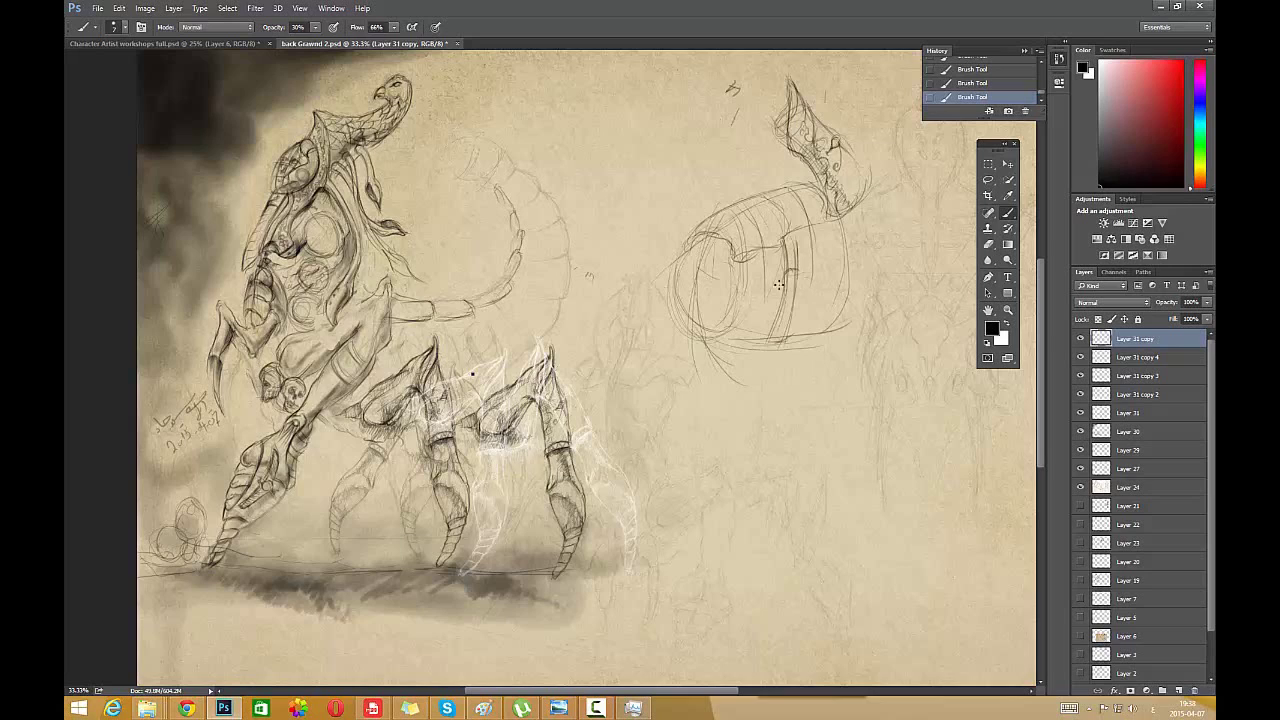
{"action": "left_click_drag", "start_coordinate": [793, 230], "coordinate": [690, 290]}
{"action": "left_click_drag", "start_coordinate": [698, 238], "coordinate": [686, 282]}
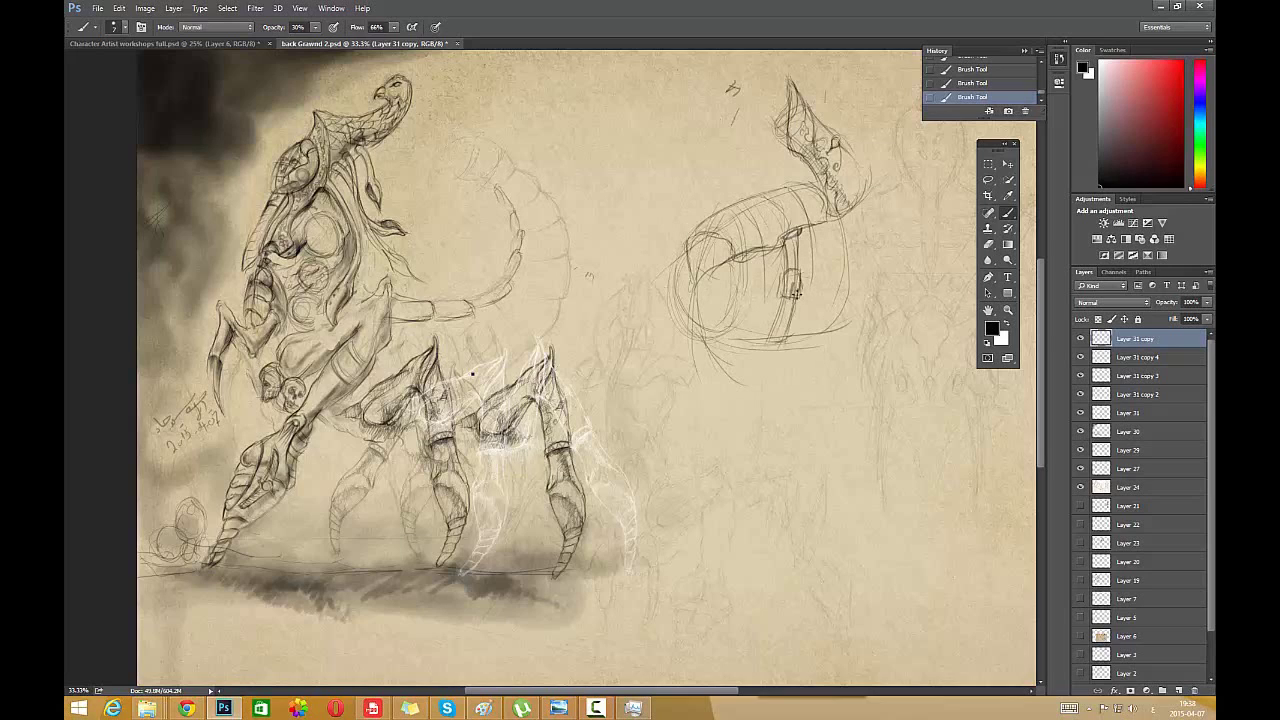
- Taper the side strut to a point at its lower end and detail the upper plate with holes and firmer edges
{"action": "left_click_drag", "start_coordinate": [796, 298], "coordinate": [772, 350]}
{"action": "left_click_drag", "start_coordinate": [787, 302], "coordinate": [760, 345]}
{"action": "left_click_drag", "start_coordinate": [788, 256], "coordinate": [745, 262]}
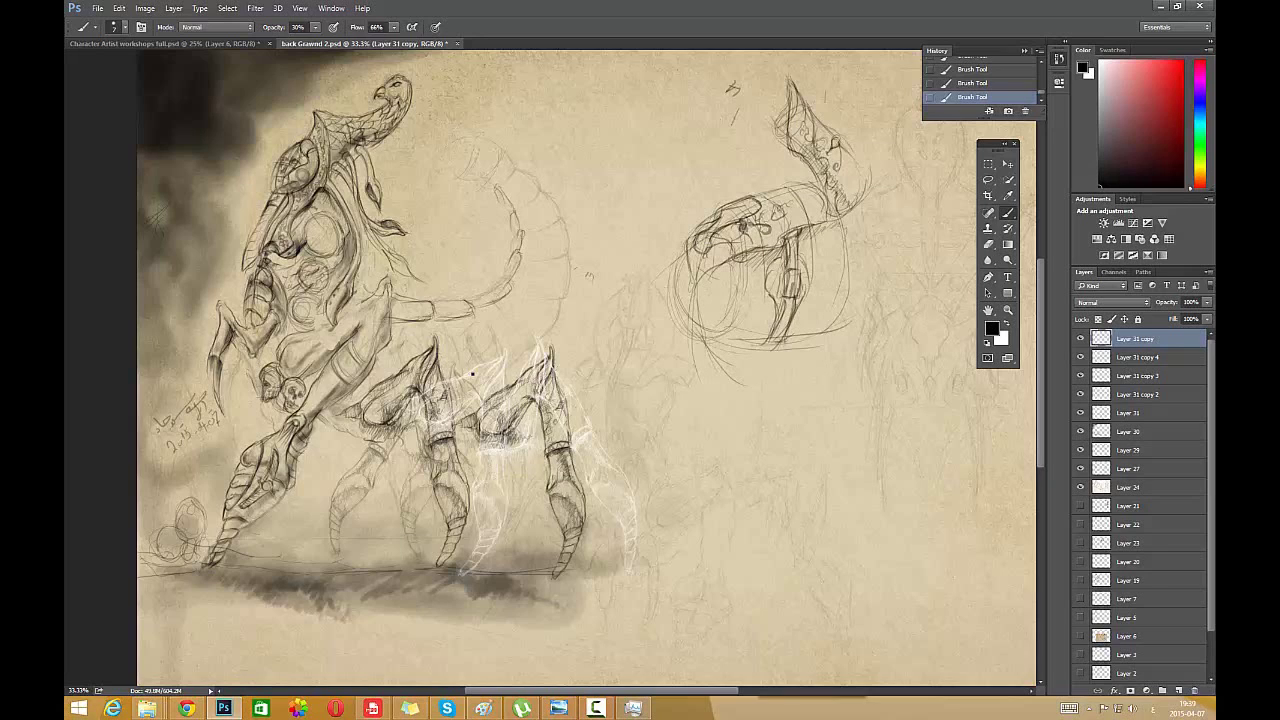
{"action": "left_click_drag", "start_coordinate": [820, 229], "coordinate": [860, 214]}
{"action": "left_click_drag", "start_coordinate": [740, 208], "coordinate": [866, 176]}
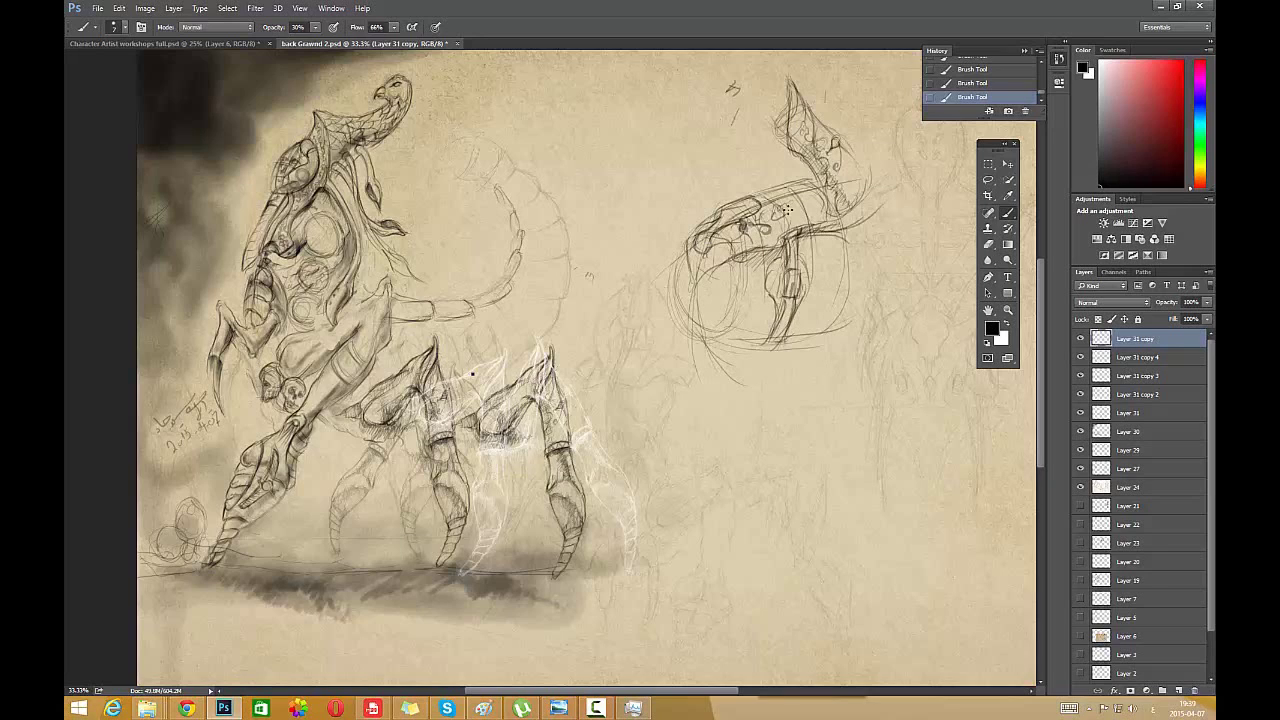
- Draw the segment's lower edge and a second curved side strut behind the first, and reinforce the lines around the front opening
{"action": "mouse_move", "coordinate": [708, 344]}
{"action": "left_mouse_down"}
{"action": "mouse_move", "coordinate": [820, 400]}
{"action": "mouse_move", "coordinate": [850, 338]}
{"action": "mouse_move", "coordinate": [831, 230]}
{"action": "left_mouse_up"}
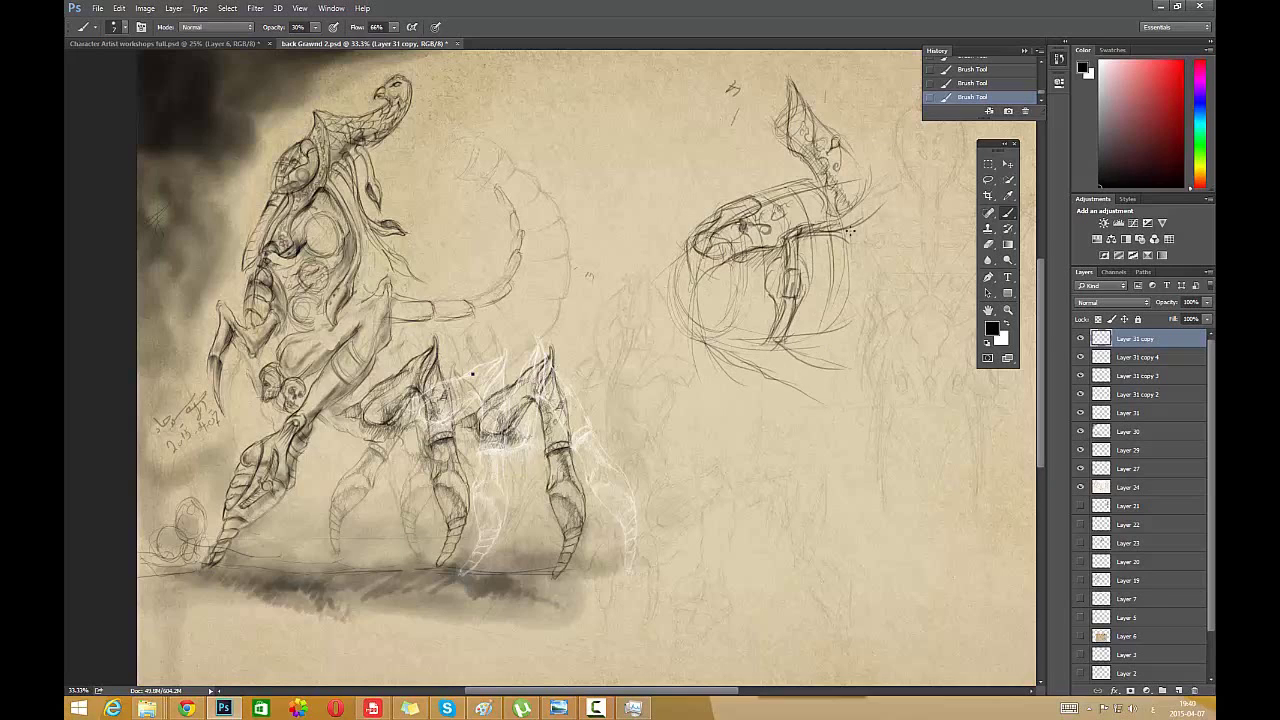
{"action": "left_click_drag", "start_coordinate": [850, 286], "coordinate": [850, 224]}
{"action": "left_click_drag", "start_coordinate": [844, 330], "coordinate": [844, 236]}
{"action": "left_click_drag", "start_coordinate": [820, 360], "coordinate": [808, 242]}
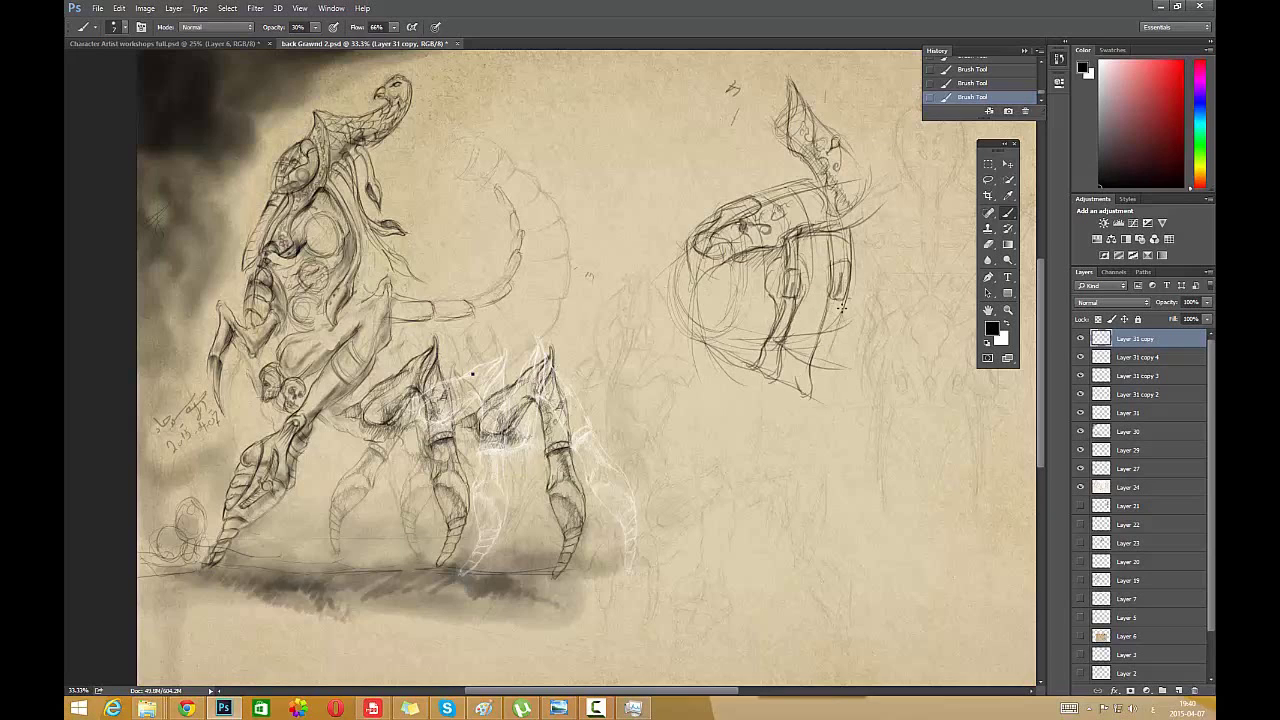
{"action": "left_click_drag", "start_coordinate": [841, 308], "coordinate": [840, 358]}
{"action": "left_click_drag", "start_coordinate": [826, 398], "coordinate": [831, 350]}
{"action": "left_click_drag", "start_coordinate": [754, 266], "coordinate": [736, 358]}
{"action": "mouse_move", "coordinate": [692, 238]}
{"action": "left_mouse_down"}
{"action": "mouse_move", "coordinate": [680, 320]}
{"action": "mouse_move", "coordinate": [714, 368]}
{"action": "mouse_move", "coordinate": [792, 338]}
{"action": "mouse_move", "coordinate": [816, 348]}
{"action": "left_mouse_up"}
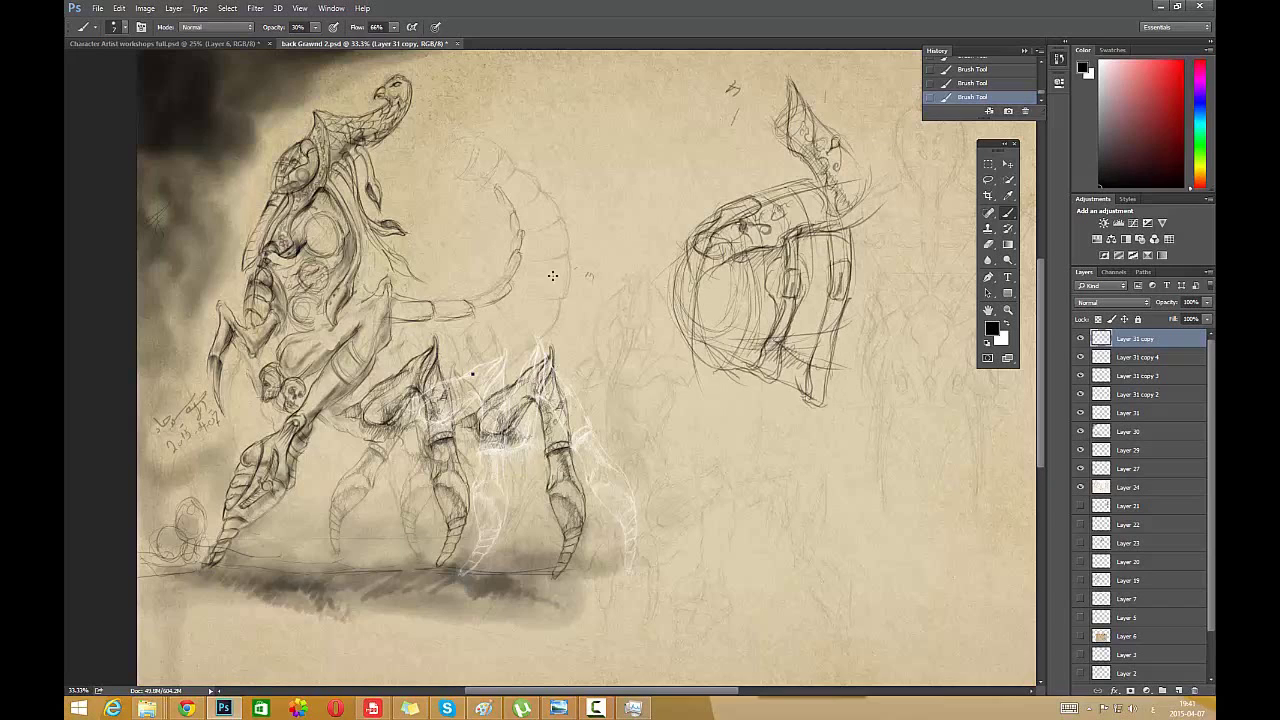
- Lasso the small pointed limb sketch above the enlarged tail segment and make Layer 29 active
{"action": "left_click", "coordinate": [989, 180]}
{"action": "mouse_move", "coordinate": [821, 92]}
{"action": "left_mouse_down"}
{"action": "mouse_move", "coordinate": [771, 146]}
{"action": "mouse_move", "coordinate": [832, 112]}
{"action": "mouse_move", "coordinate": [815, 182]}
{"action": "mouse_move", "coordinate": [868, 142]}
{"action": "left_mouse_up"}
{"action": "left_click", "coordinate": [1080, 432]}
{"action": "left_click", "coordinate": [1080, 432]}
{"action": "double_click", "coordinate": [1080, 450]}
{"action": "left_click", "coordinate": [1128, 450]}
{"action": "left_click", "coordinate": [120, 9]}
{"action": "left_click", "coordinate": [160, 78]}
{"action": "left_click", "coordinate": [120, 9]}
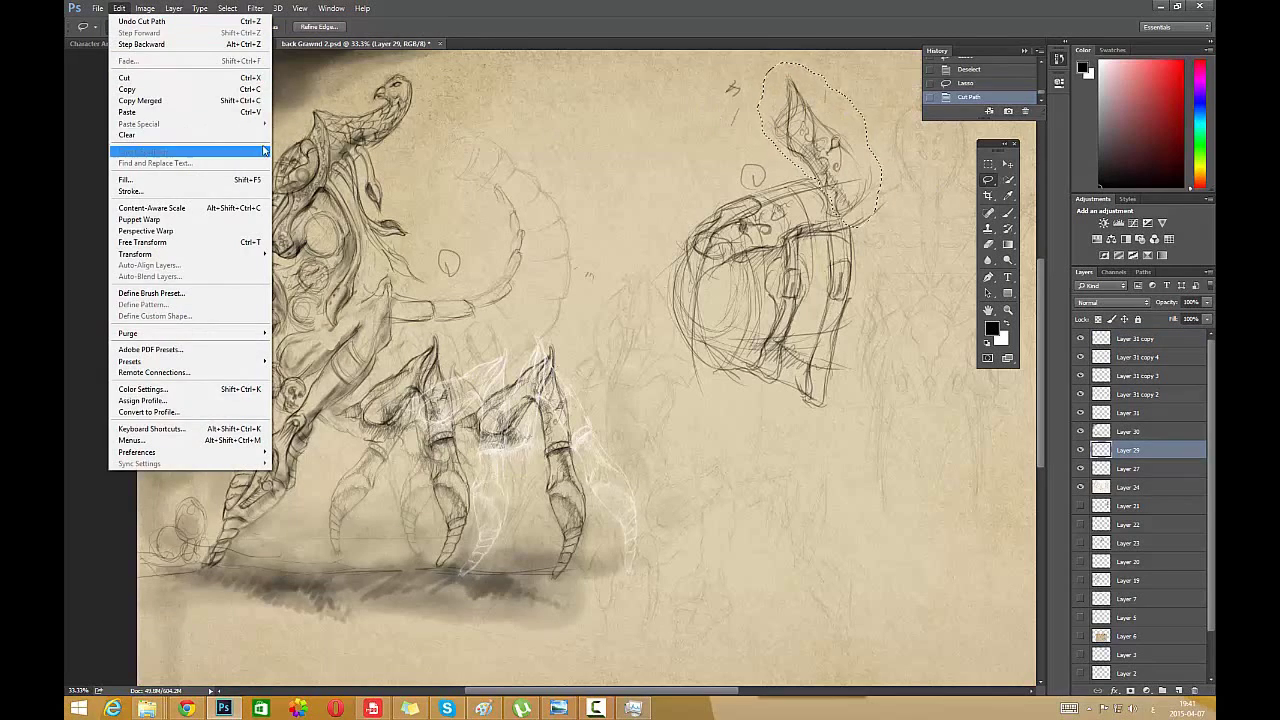
{"action": "left_click", "coordinate": [230, 112]}
{"action": "left_click", "coordinate": [120, 9]}
{"action": "left_click", "coordinate": [982, 84]}
{"action": "left_click", "coordinate": [982, 70]}
{"action": "left_click", "coordinate": [975, 84]}
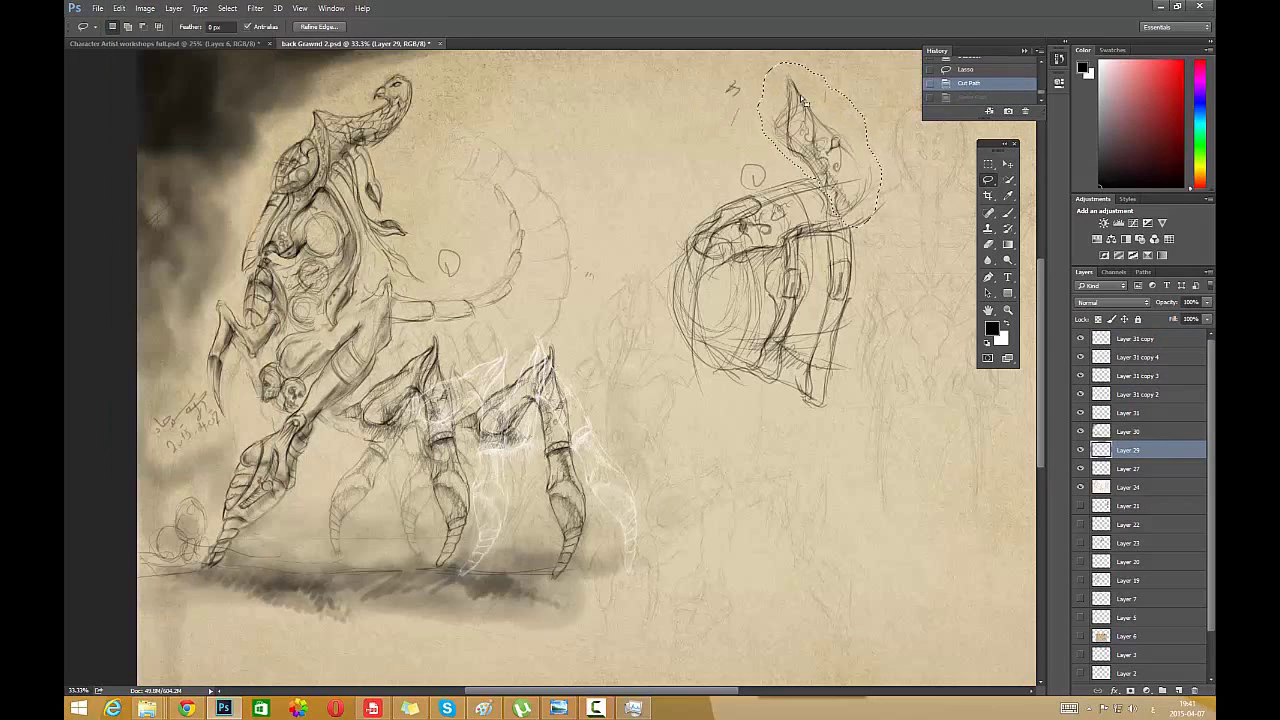
- Cut the lassoed limb sketch from Layer 29 and paste it in place on its own layer
{"action": "left_click", "coordinate": [120, 9]}
{"action": "left_click", "coordinate": [170, 78]}
{"action": "left_click", "coordinate": [120, 9]}
{"action": "mouse_move", "coordinate": [203, 125]}
{"action": "left_click", "coordinate": [318, 125]}
- Shrink the pasted limb sketch and move it near the upper edge of the canvas, above the creature's curled tail
{"action": "key", "text": "ctrl+t"}
{"action": "left_click_drag", "start_coordinate": [810, 115], "coordinate": [611, 158]}
{"action": "left_click_drag", "start_coordinate": [725, 111], "coordinate": [669, 197]}
{"action": "left_click_drag", "start_coordinate": [645, 245], "coordinate": [573, 102]}
{"action": "left_click", "coordinate": [1007, 165]}
{"action": "left_click", "coordinate": [562, 260]}
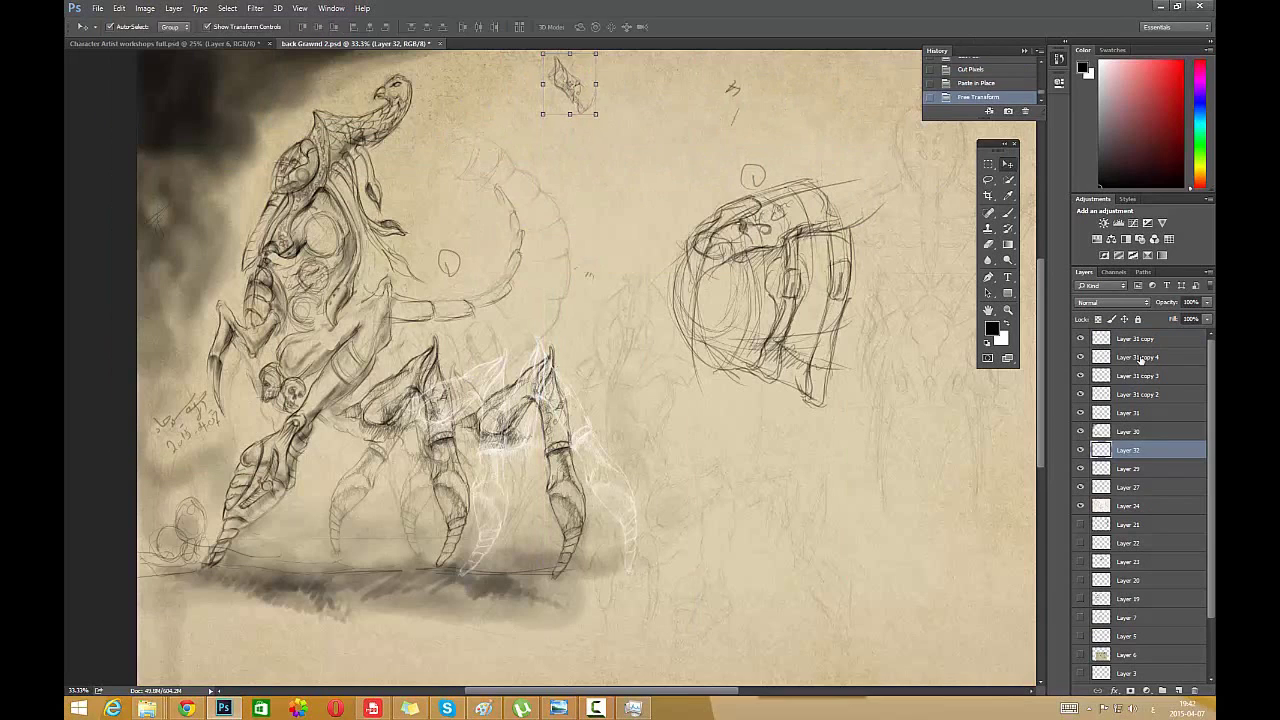
- On Layer 31 copy, darken the curved outline around the front opening of the enlarged tail segment with the brush
{"action": "left_click", "coordinate": [1136, 339]}
{"action": "left_click", "coordinate": [1009, 213]}
{"action": "mouse_move", "coordinate": [706, 262]}
{"action": "left_mouse_down"}
{"action": "mouse_move", "coordinate": [700, 368]}
{"action": "mouse_move", "coordinate": [684, 332]}
{"action": "left_mouse_up"}
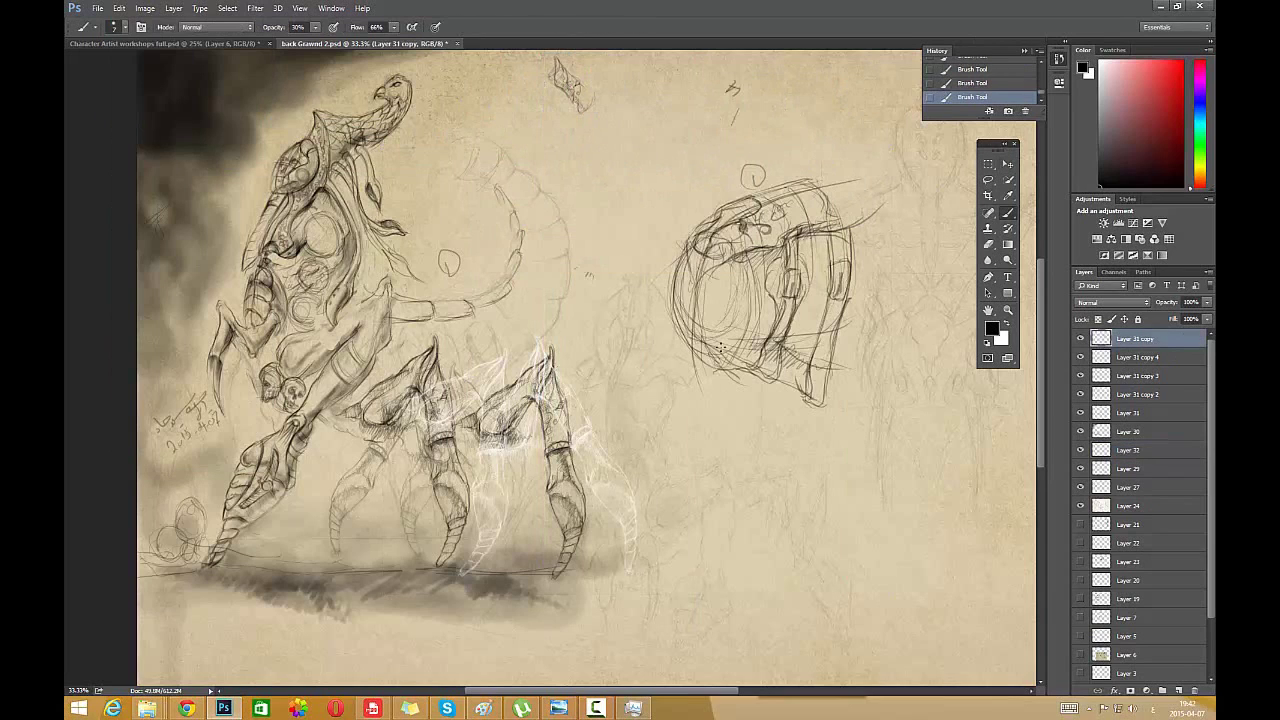
{"action": "left_click_drag", "start_coordinate": [688, 254], "coordinate": [688, 347]}
- Erase the heavy lines along the front rim of the enlarged tail segment to lighten them
{"action": "left_click", "coordinate": [988, 243]}
{"action": "right_click", "coordinate": [677, 251]}
{"action": "left_click_drag", "start_coordinate": [768, 265], "coordinate": [774, 267]}
{"action": "mouse_move", "coordinate": [665, 299]}
{"action": "left_mouse_down"}
{"action": "mouse_move", "coordinate": [715, 343]}
{"action": "mouse_move", "coordinate": [746, 273]}
{"action": "mouse_move", "coordinate": [712, 241]}
{"action": "mouse_move", "coordinate": [702, 322]}
{"action": "left_mouse_up"}
- Shade the inside of the front opening and the gaps between the side struts with the 174 px brush
{"action": "left_click", "coordinate": [1008, 180]}
{"action": "left_click", "coordinate": [1008, 213]}
{"action": "right_click", "coordinate": [838, 194]}
{"action": "left_click", "coordinate": [977, 469]}
{"action": "left_click_drag", "start_coordinate": [733, 335], "coordinate": [817, 370]}
{"action": "mouse_move", "coordinate": [734, 340]}
{"action": "left_mouse_down"}
{"action": "mouse_move", "coordinate": [689, 305]}
{"action": "mouse_move", "coordinate": [753, 268]}
{"action": "mouse_move", "coordinate": [831, 248]}
{"action": "mouse_move", "coordinate": [783, 278]}
{"action": "left_mouse_up"}
{"action": "left_click_drag", "start_coordinate": [783, 345], "coordinate": [814, 375]}
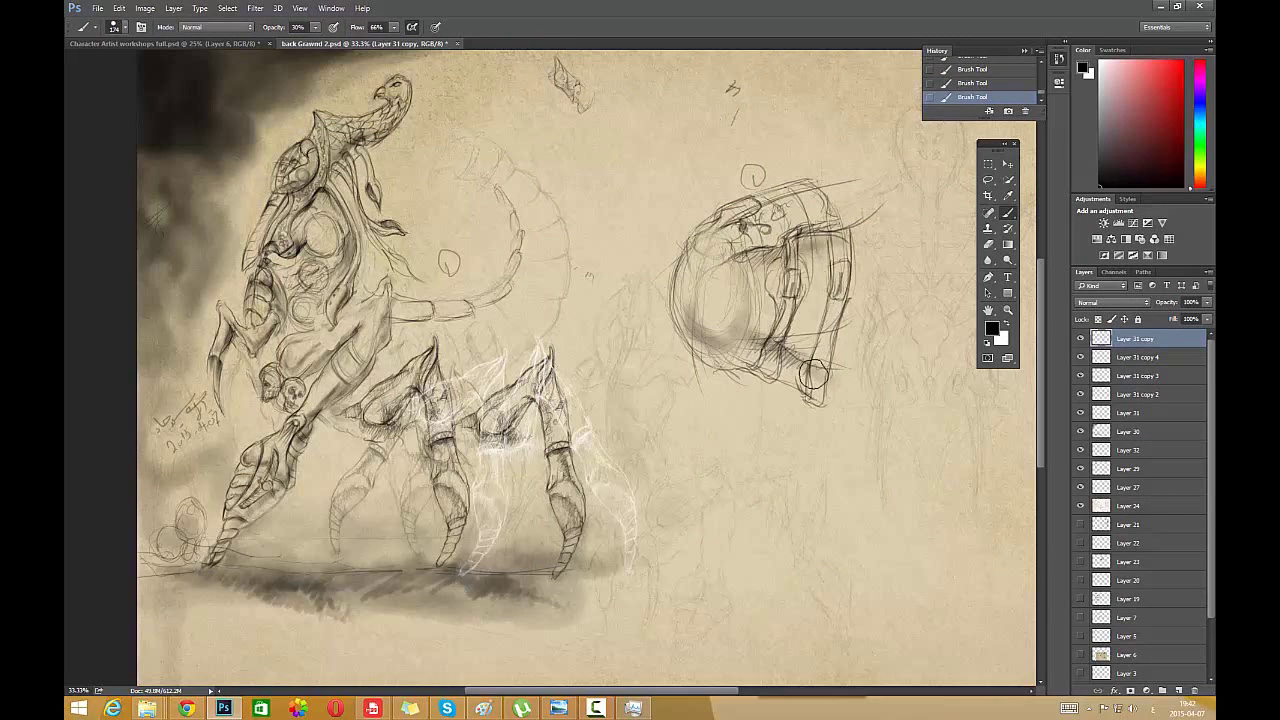
{"action": "left_click_drag", "start_coordinate": [827, 262], "coordinate": [808, 338]}
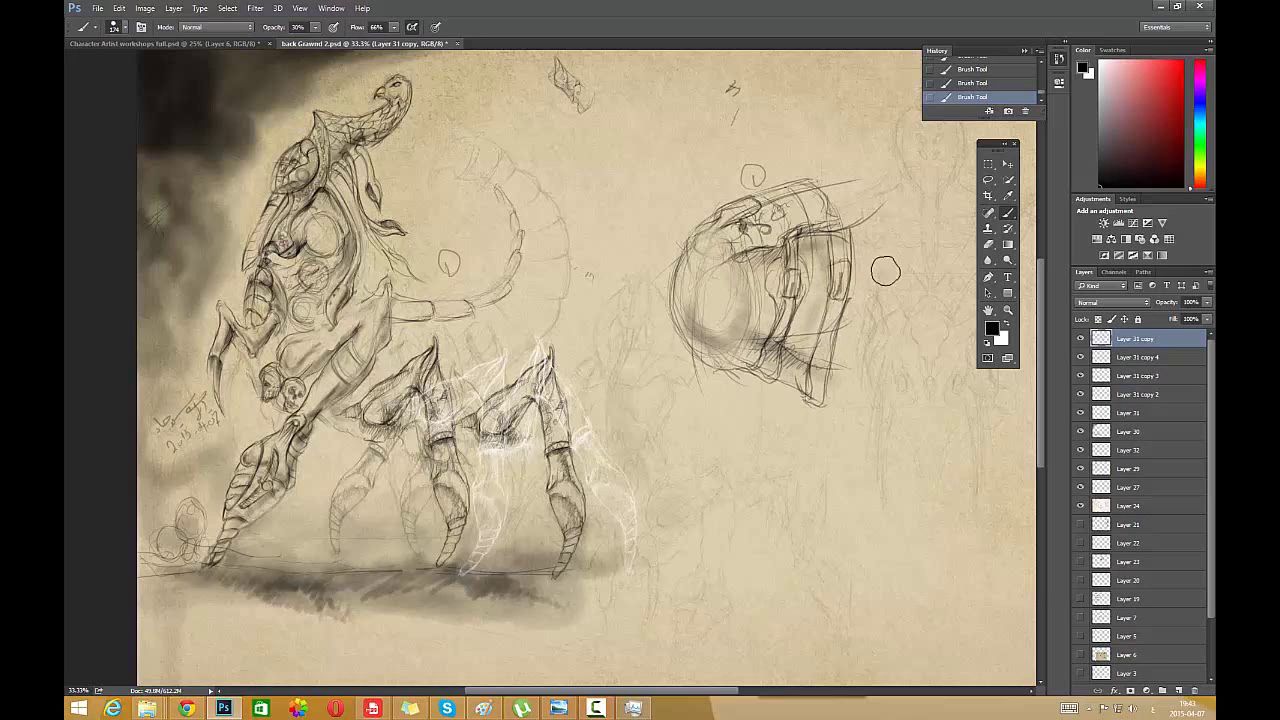
- Sketch the outline of a second segment extending behind the first with the thin 7 px brush, including its long upper edges
{"action": "left_click", "coordinate": [890, 180]}
{"action": "right_click", "coordinate": [877, 185]}
{"action": "left_click", "coordinate": [1005, 310]}
{"action": "left_click_drag", "start_coordinate": [865, 174], "coordinate": [888, 380]}
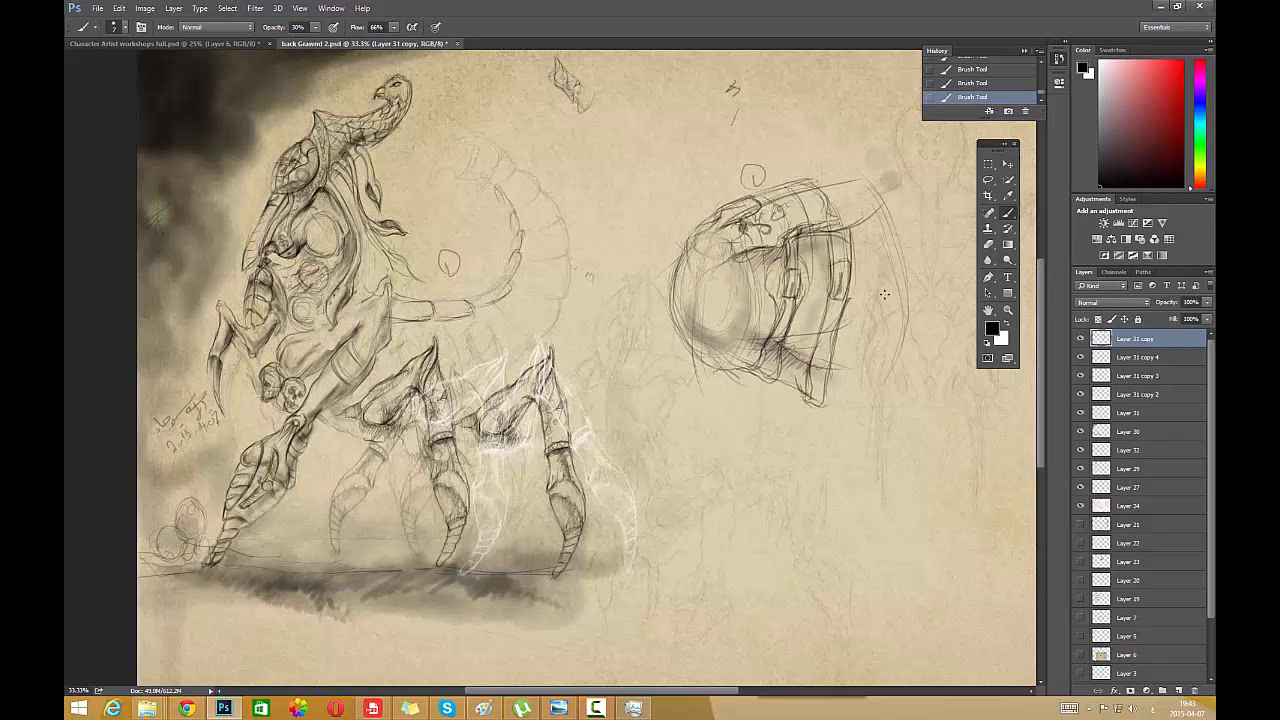
{"action": "mouse_move", "coordinate": [930, 192]}
{"action": "left_mouse_down"}
{"action": "mouse_move", "coordinate": [948, 330]}
{"action": "mouse_move", "coordinate": [863, 388]}
{"action": "left_mouse_up"}
{"action": "left_click_drag", "start_coordinate": [848, 238], "coordinate": [927, 207]}
{"action": "left_click_drag", "start_coordinate": [796, 190], "coordinate": [911, 163]}
{"action": "left_click_drag", "start_coordinate": [818, 192], "coordinate": [949, 167]}
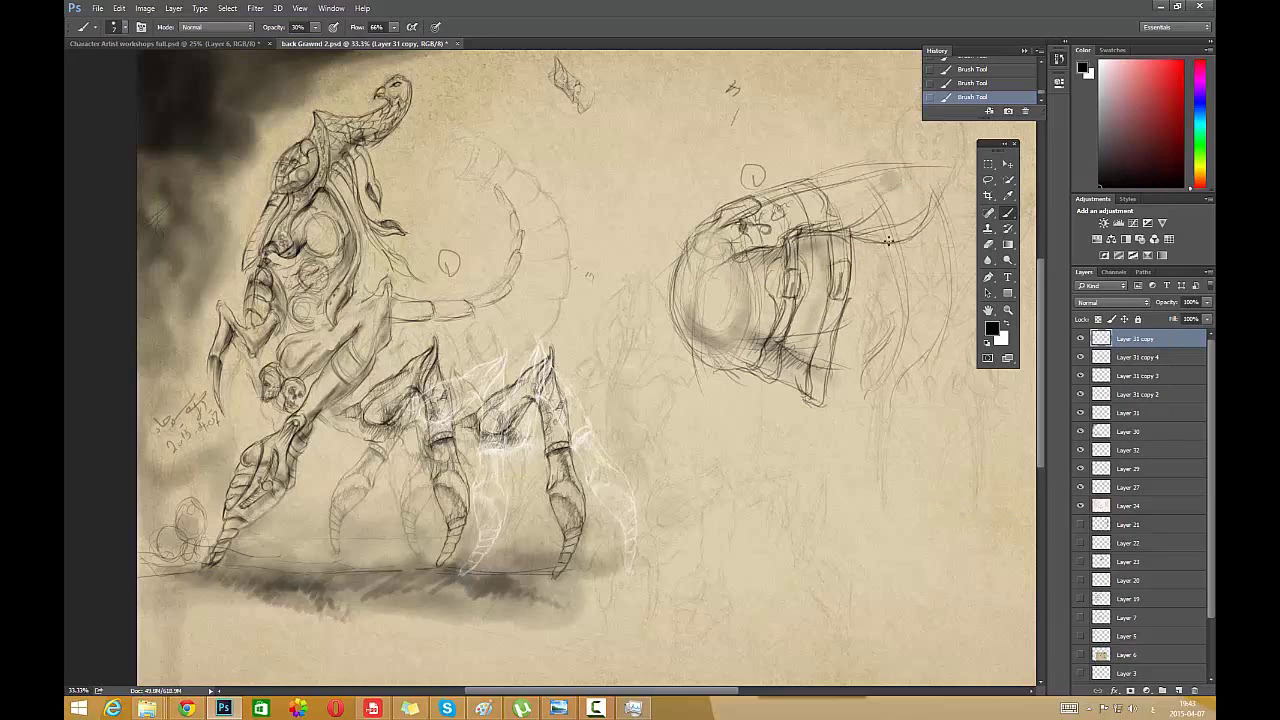
- Draw the second segment's lower edges and add a jointed, curved strut down its front side
{"action": "left_click_drag", "start_coordinate": [832, 400], "coordinate": [912, 437]}
{"action": "left_click_drag", "start_coordinate": [860, 378], "coordinate": [958, 400]}
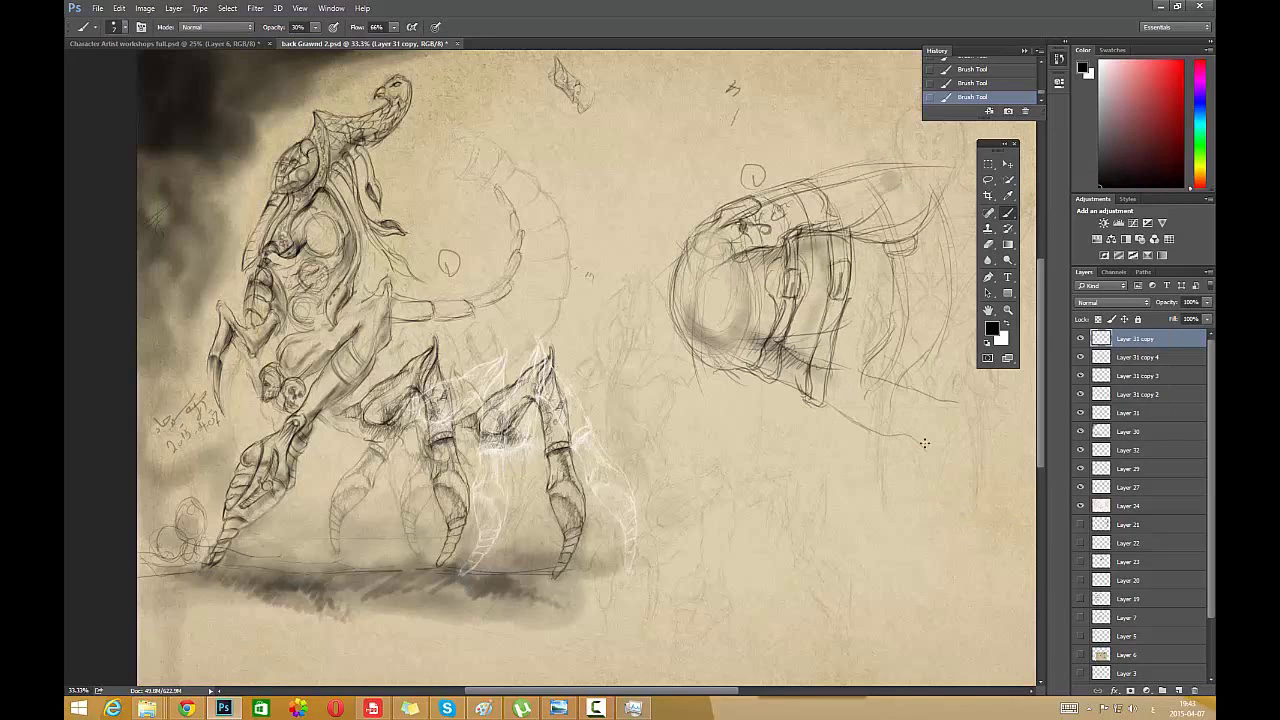
{"action": "left_click_drag", "start_coordinate": [908, 305], "coordinate": [886, 420]}
{"action": "left_click_drag", "start_coordinate": [894, 262], "coordinate": [867, 374]}
{"action": "left_click_drag", "start_coordinate": [896, 298], "coordinate": [900, 356]}
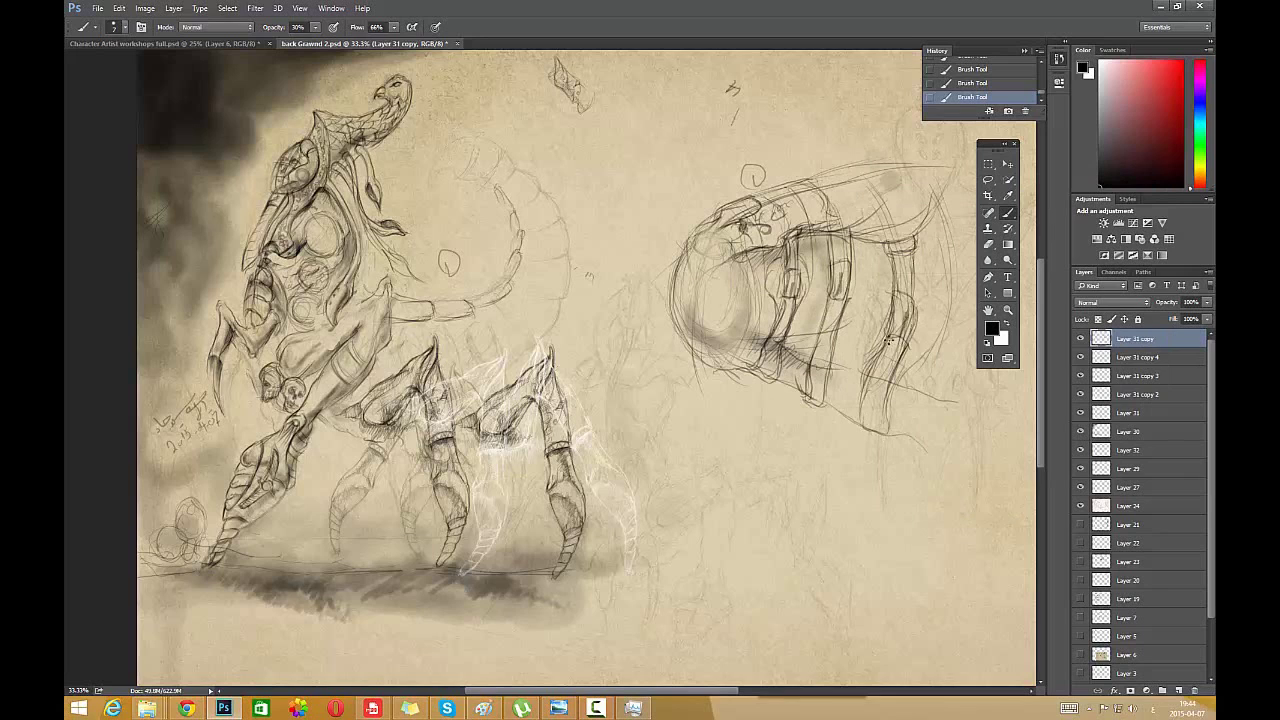
{"action": "left_click_drag", "start_coordinate": [889, 339], "coordinate": [864, 402]}
- Replace the loaded brush set with another one and pick its 12 px brush
{"action": "right_click", "coordinate": [855, 384]}
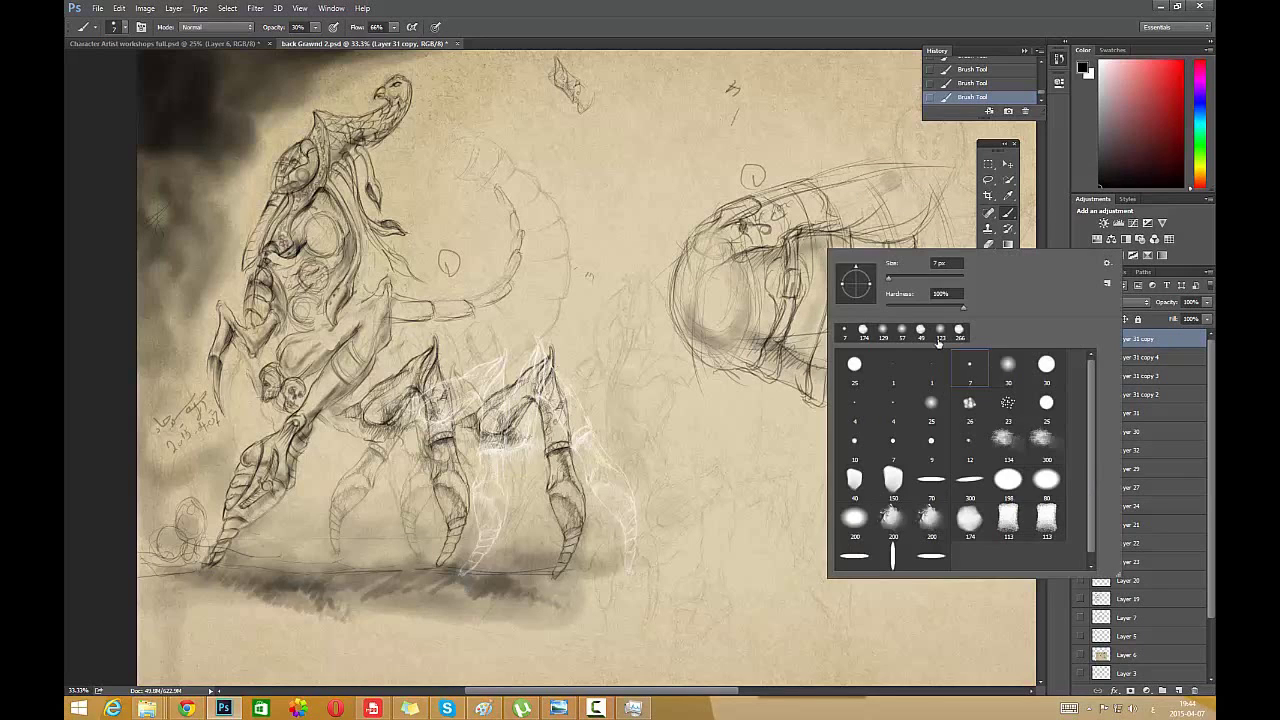
{"action": "left_click", "coordinate": [887, 279]}
{"action": "key", "text": "Return"}
{"action": "right_click", "coordinate": [851, 384]}
{"action": "left_click", "coordinate": [1103, 262]}
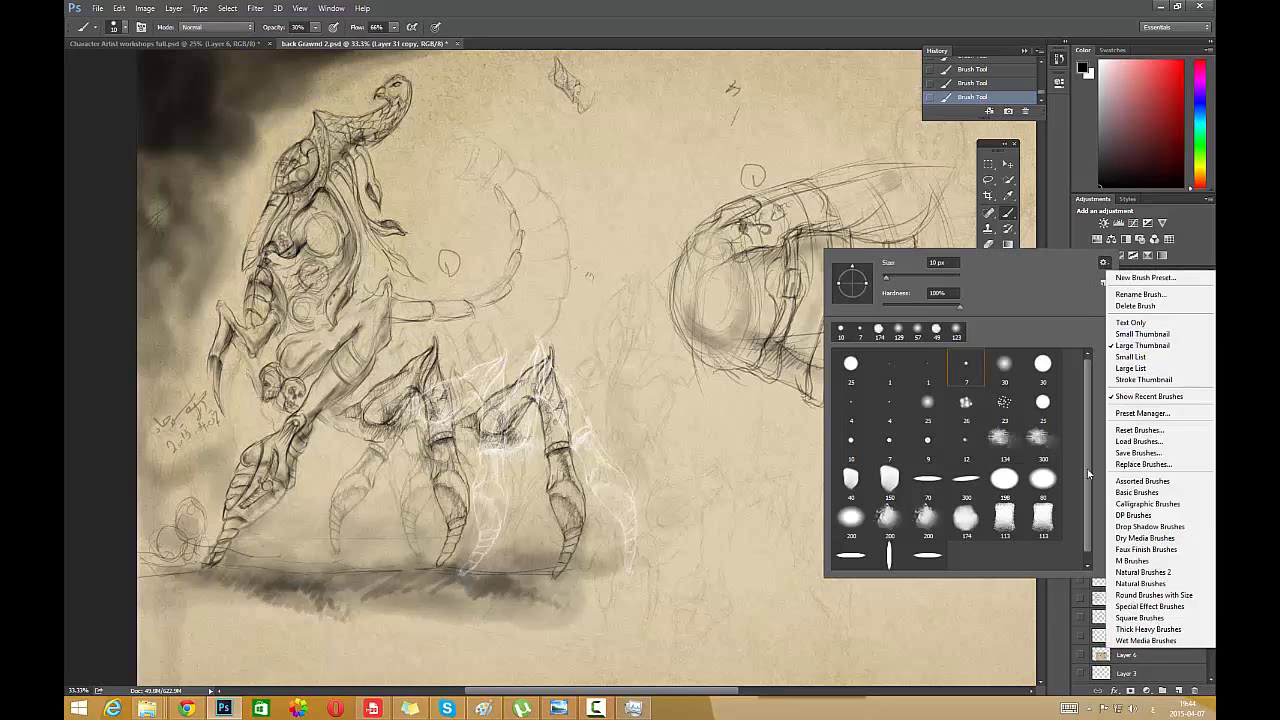
{"action": "left_click", "coordinate": [1130, 466]}
{"action": "left_click", "coordinate": [830, 373]}
{"action": "left_click", "coordinate": [1101, 580]}
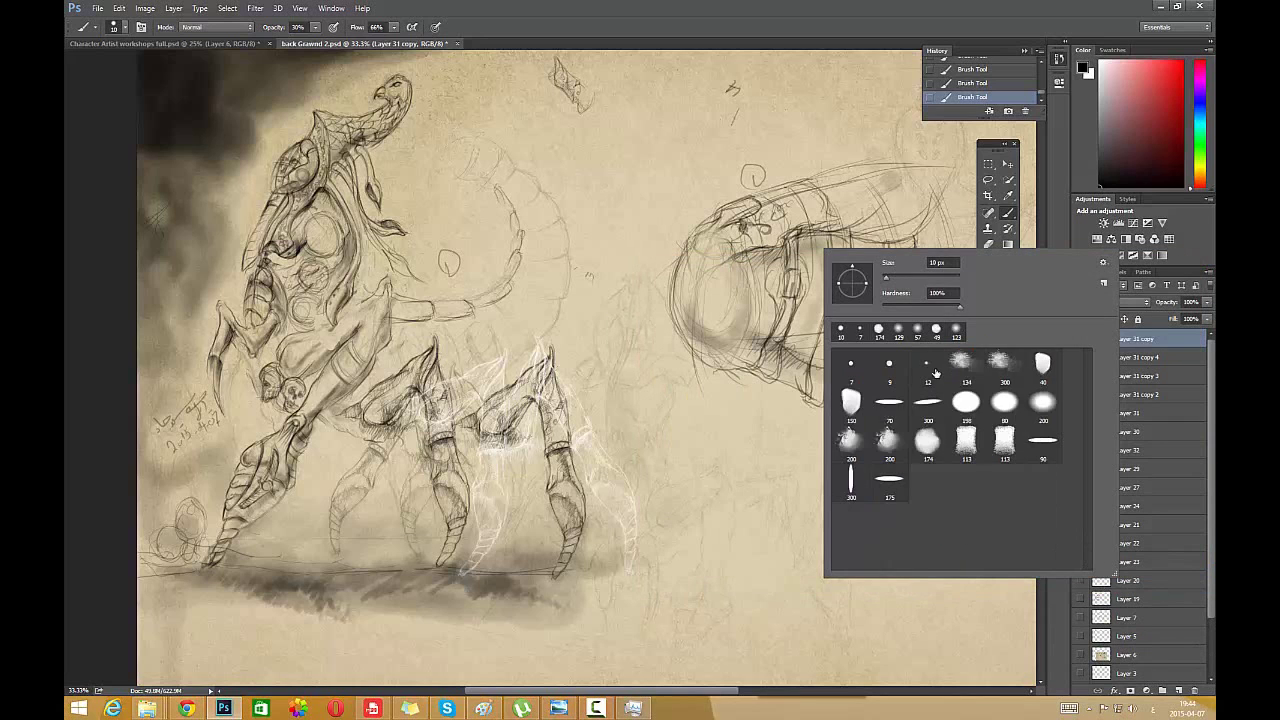
{"action": "left_click", "coordinate": [931, 374]}
{"action": "left_click", "coordinate": [785, 447]}
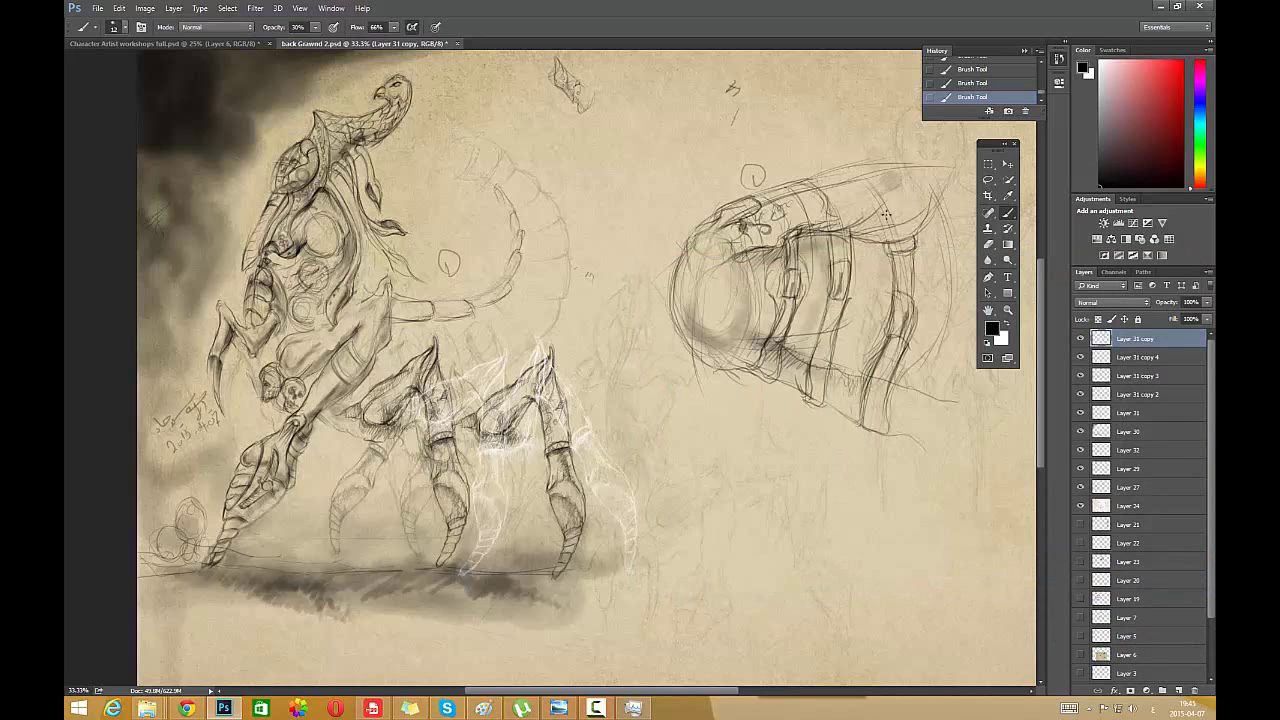
- Set the brush opacity to 79% and sketch outline strokes down across the front opening of the enlarged tail segment
{"action": "left_click_drag", "start_coordinate": [315, 27], "coordinate": [330, 45]}
{"action": "key", "text": "7"}
{"action": "key", "text": "9"}
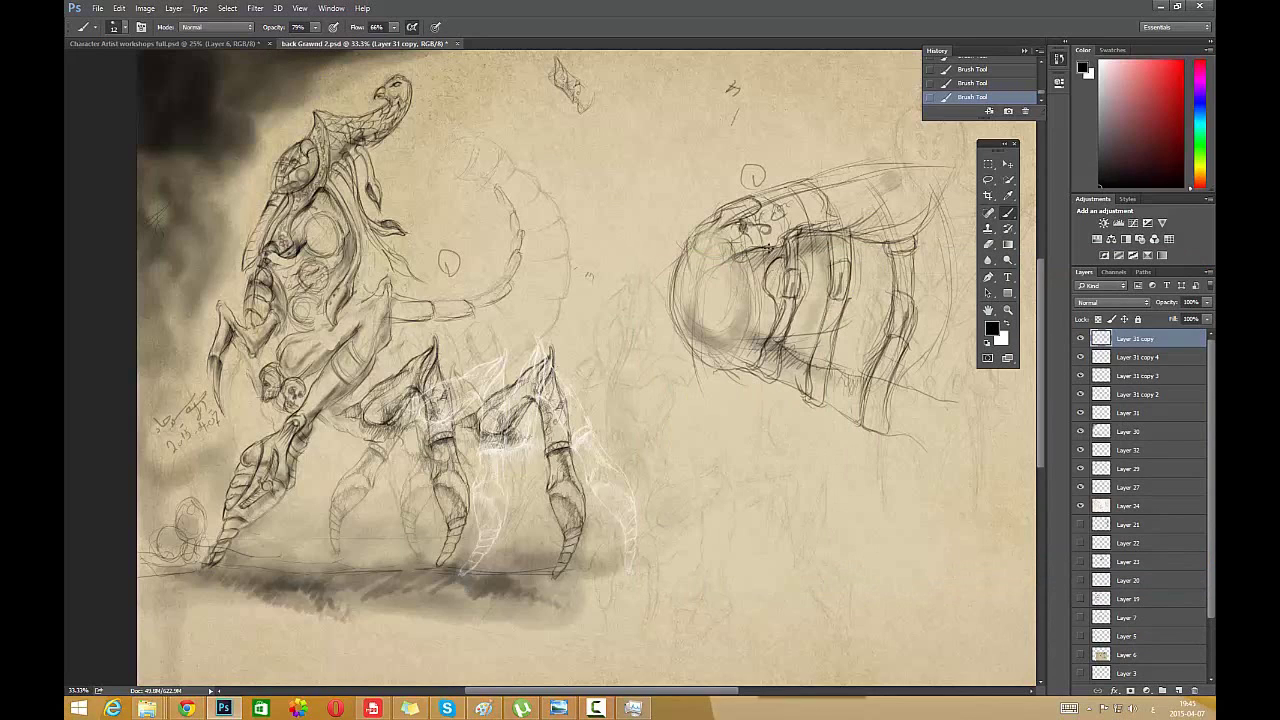
{"action": "mouse_move", "coordinate": [770, 247]}
{"action": "left_mouse_down"}
{"action": "mouse_move", "coordinate": [731, 259]}
{"action": "mouse_move", "coordinate": [674, 312]}
{"action": "left_mouse_up"}
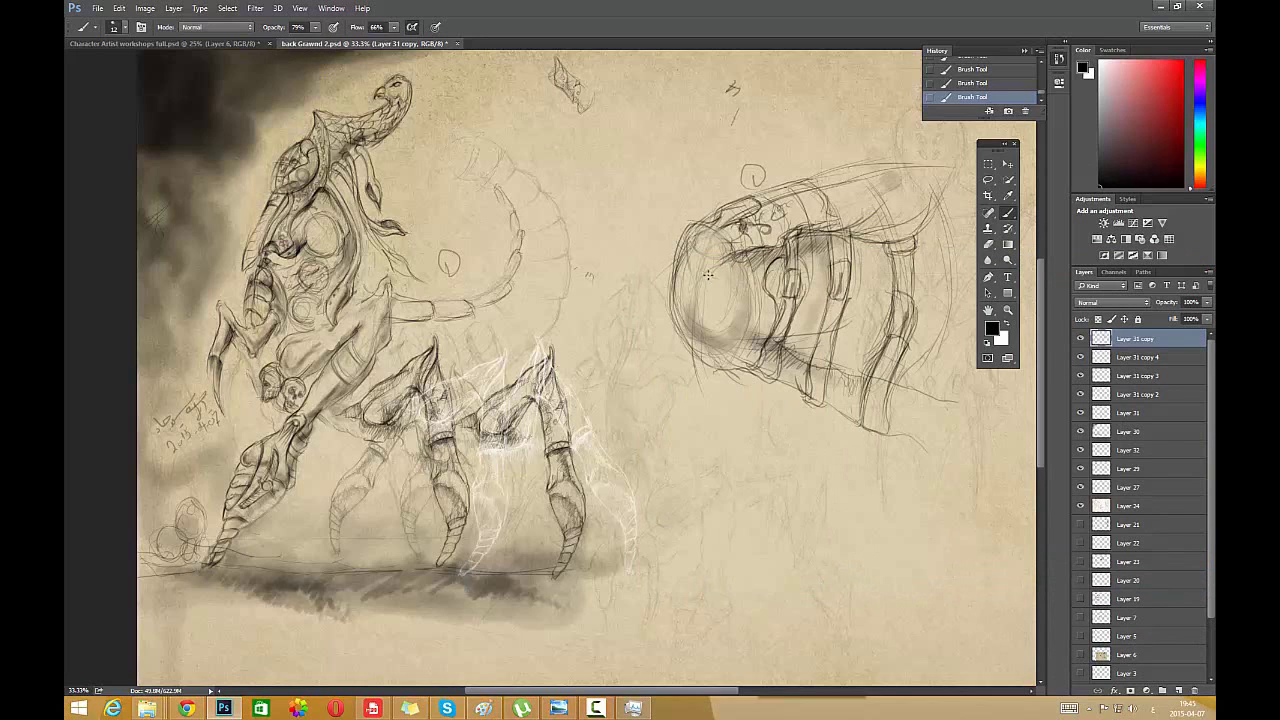
{"action": "mouse_move", "coordinate": [706, 192]}
{"action": "left_mouse_down"}
{"action": "mouse_move", "coordinate": [719, 425]}
{"action": "mouse_move", "coordinate": [712, 416]}
{"action": "left_mouse_up"}
{"action": "left_click_drag", "start_coordinate": [731, 243], "coordinate": [737, 363]}
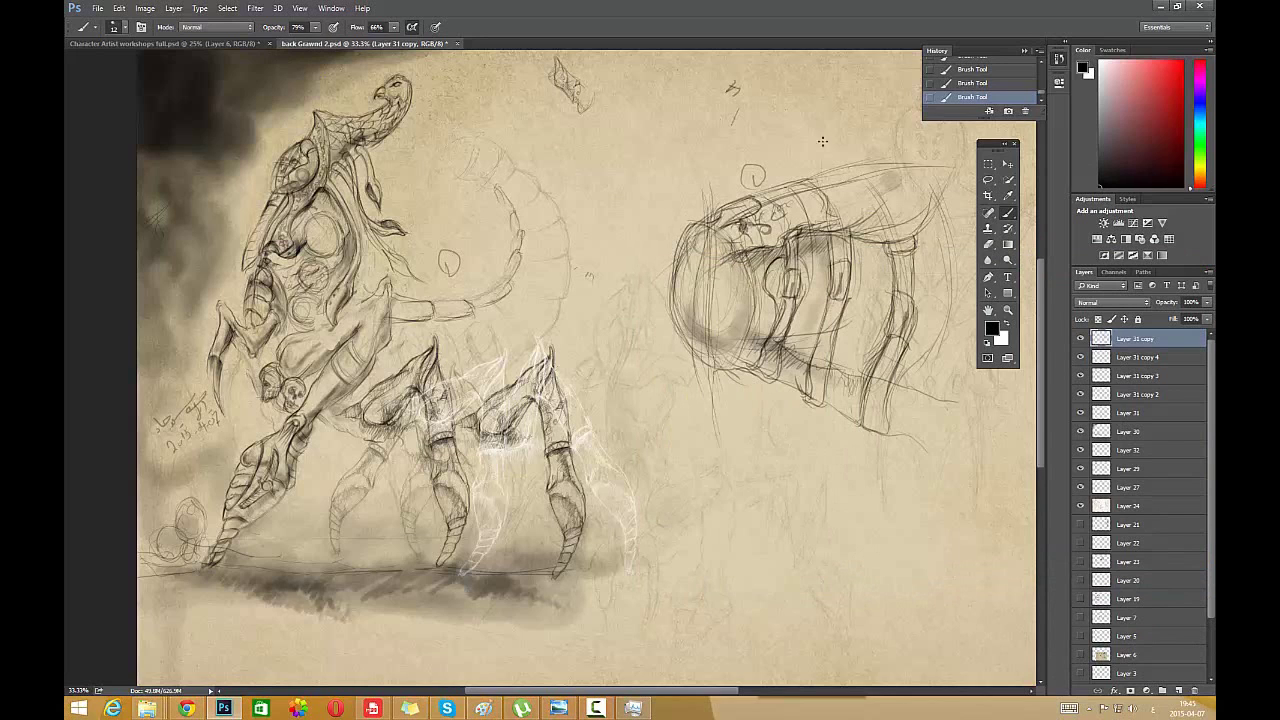
- Replace the brushes with a set from the Pencil And Pen Hatching Brushes folder and choose its 5 px brush
{"action": "right_click", "coordinate": [821, 118]}
{"action": "left_click", "coordinate": [1100, 121]}
{"action": "left_click", "coordinate": [1142, 322]}
{"action": "left_click", "coordinate": [1100, 121]}
{"action": "left_click", "coordinate": [1143, 322]}
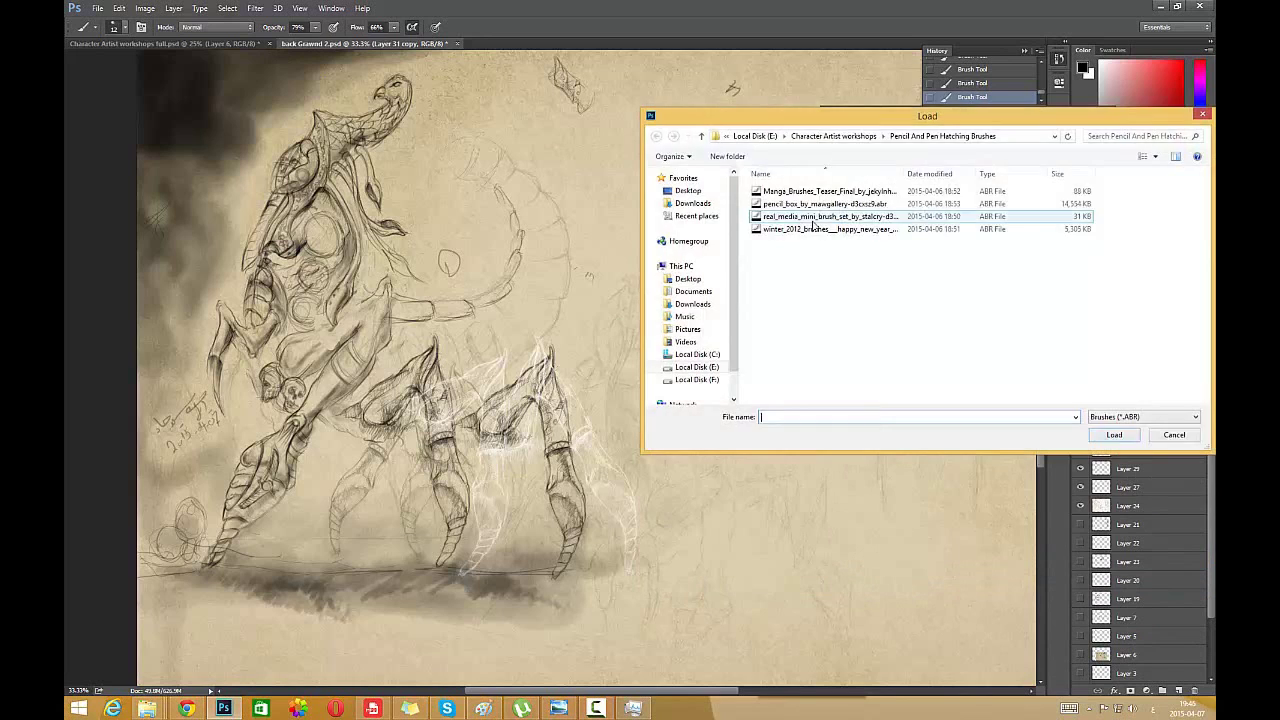
{"action": "left_click", "coordinate": [870, 205]}
{"action": "double_click", "coordinate": [931, 203]}
{"action": "left_click", "coordinate": [925, 222]}
{"action": "left_click", "coordinate": [763, 440]}
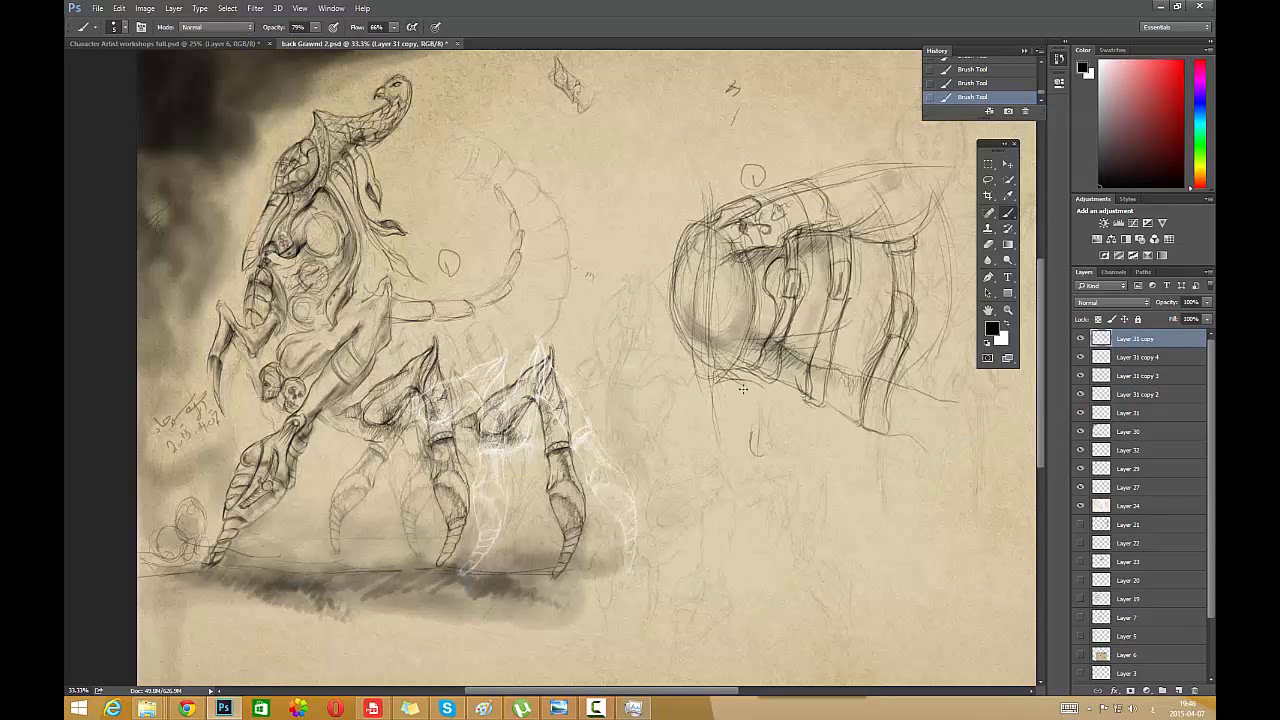
- Enlarge the pencil brush to 9 px and sketch lines along the lower side of the tail segment
{"action": "right_click", "coordinate": [677, 222]}
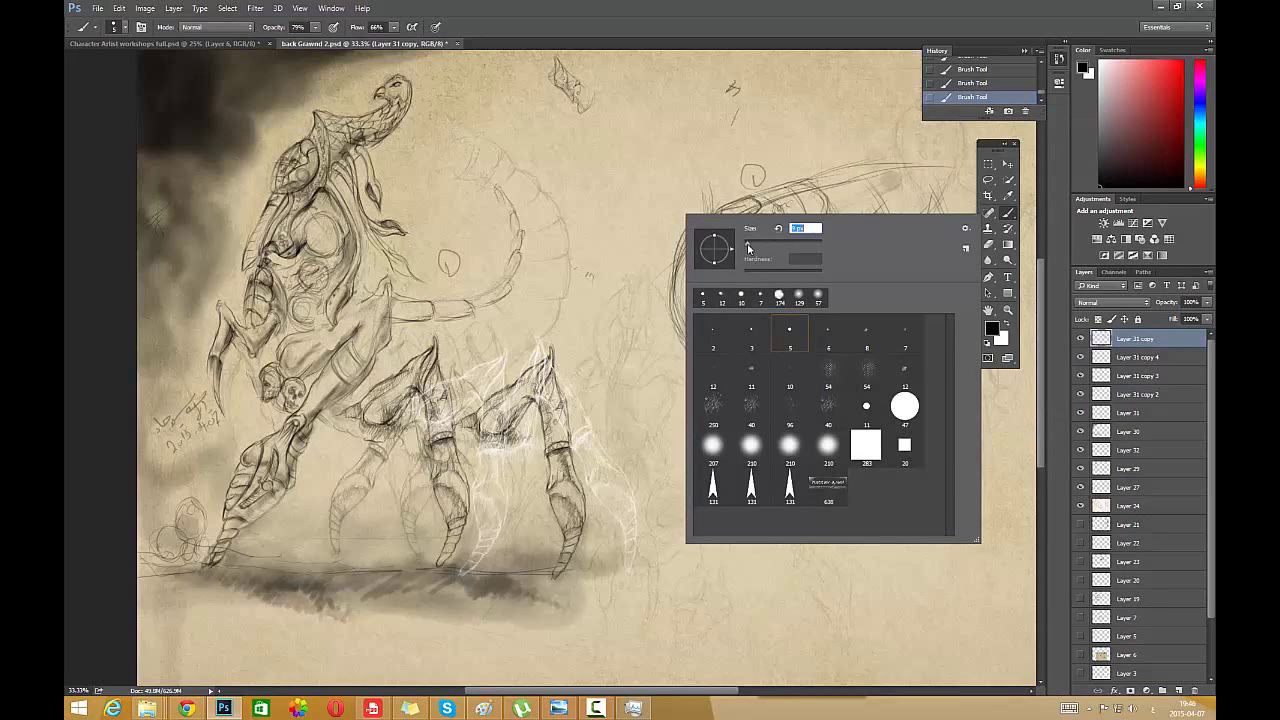
{"action": "left_click", "coordinate": [748, 247]}
{"action": "key", "text": "Return"}
{"action": "mouse_move", "coordinate": [755, 291]}
{"action": "left_mouse_down"}
{"action": "mouse_move", "coordinate": [736, 354]}
{"action": "mouse_move", "coordinate": [828, 406]}
{"action": "left_mouse_up"}
- Erase the stray marks below the tail segment and the rough lines on its upper plate
{"action": "left_click", "coordinate": [989, 244]}
{"action": "mouse_move", "coordinate": [761, 360]}
{"action": "left_mouse_down"}
{"action": "mouse_move", "coordinate": [791, 389]}
{"action": "mouse_move", "coordinate": [742, 382]}
{"action": "left_mouse_up"}
{"action": "left_click_drag", "start_coordinate": [756, 432], "coordinate": [756, 445]}
{"action": "mouse_move", "coordinate": [880, 205]}
{"action": "left_mouse_down"}
{"action": "mouse_move", "coordinate": [898, 220]}
{"action": "mouse_move", "coordinate": [903, 198]}
{"action": "mouse_move", "coordinate": [862, 196]}
{"action": "mouse_move", "coordinate": [837, 220]}
{"action": "left_mouse_up"}
- Draw short band lines across the upper plate of the tail segment with the pencil brush
{"action": "left_click", "coordinate": [1008, 212]}
{"action": "left_click_drag", "start_coordinate": [824, 190], "coordinate": [835, 214]}
{"action": "left_click_drag", "start_coordinate": [818, 188], "coordinate": [822, 206]}
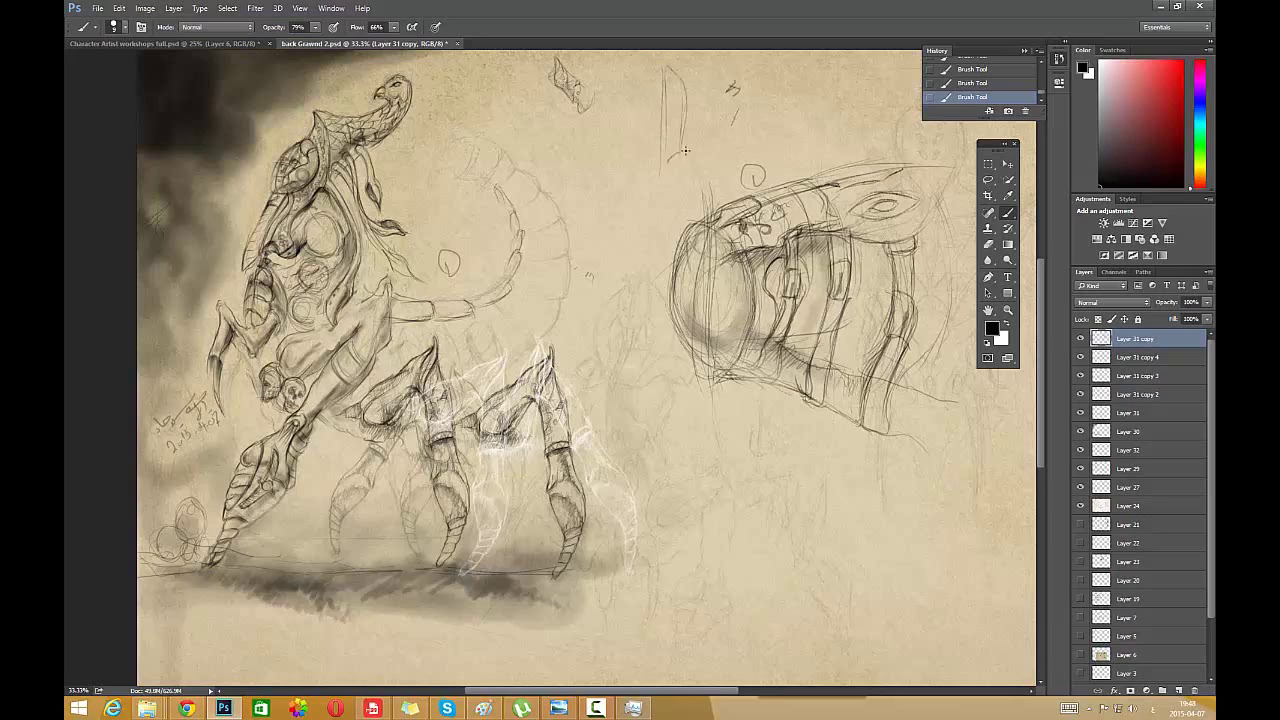
- Sketch half of a pointed blade above the tail segment, then cut and paste it onto its own layer in the same spot
{"action": "left_click_drag", "start_coordinate": [663, 70], "coordinate": [658, 195]}
{"action": "key", "text": "l"}
{"action": "left_click_drag", "start_coordinate": [664, 58], "coordinate": [642, 100]}
{"action": "left_click", "coordinate": [119, 8]}
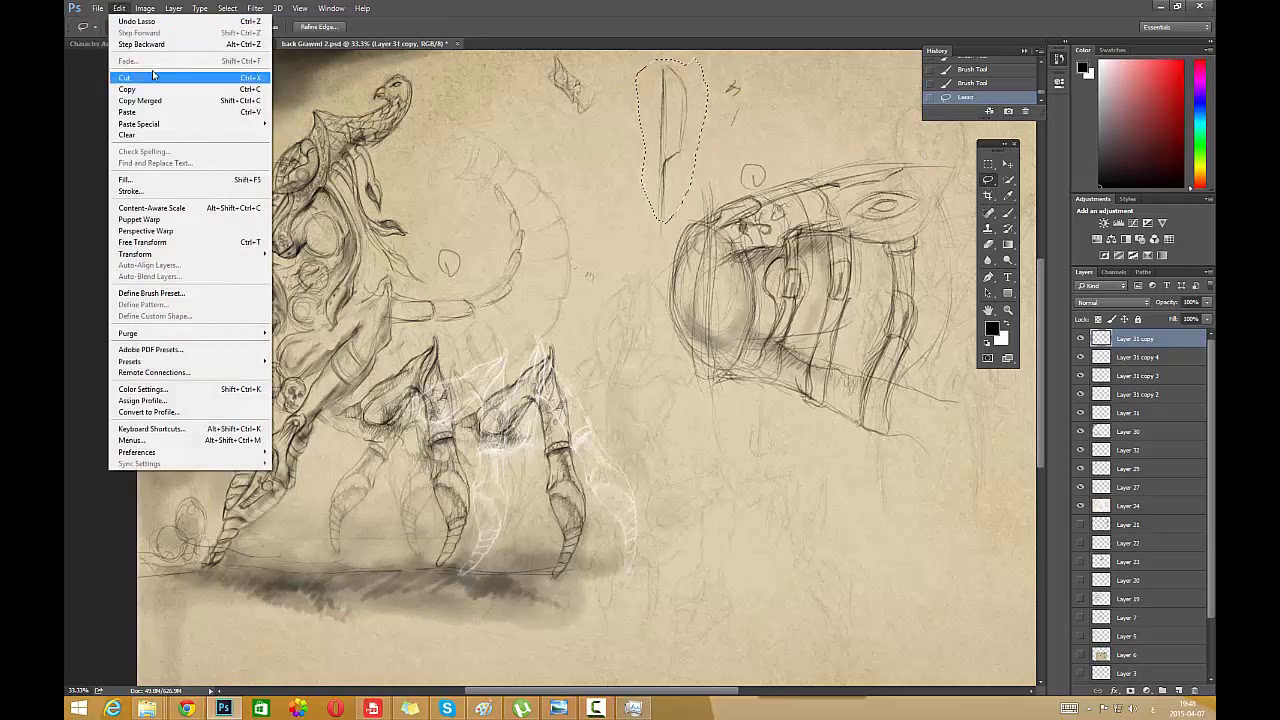
{"action": "left_click", "coordinate": [153, 77]}
{"action": "left_click", "coordinate": [119, 8]}
{"action": "left_click", "coordinate": [127, 112]}
{"action": "key", "text": "ctrl+t"}
{"action": "left_click_drag", "start_coordinate": [549, 353], "coordinate": [668, 130]}
{"action": "left_click", "coordinate": [119, 8]}
{"action": "left_click", "coordinate": [988, 164]}
{"action": "left_click", "coordinate": [560, 254]}
{"action": "left_click", "coordinate": [119, 8]}
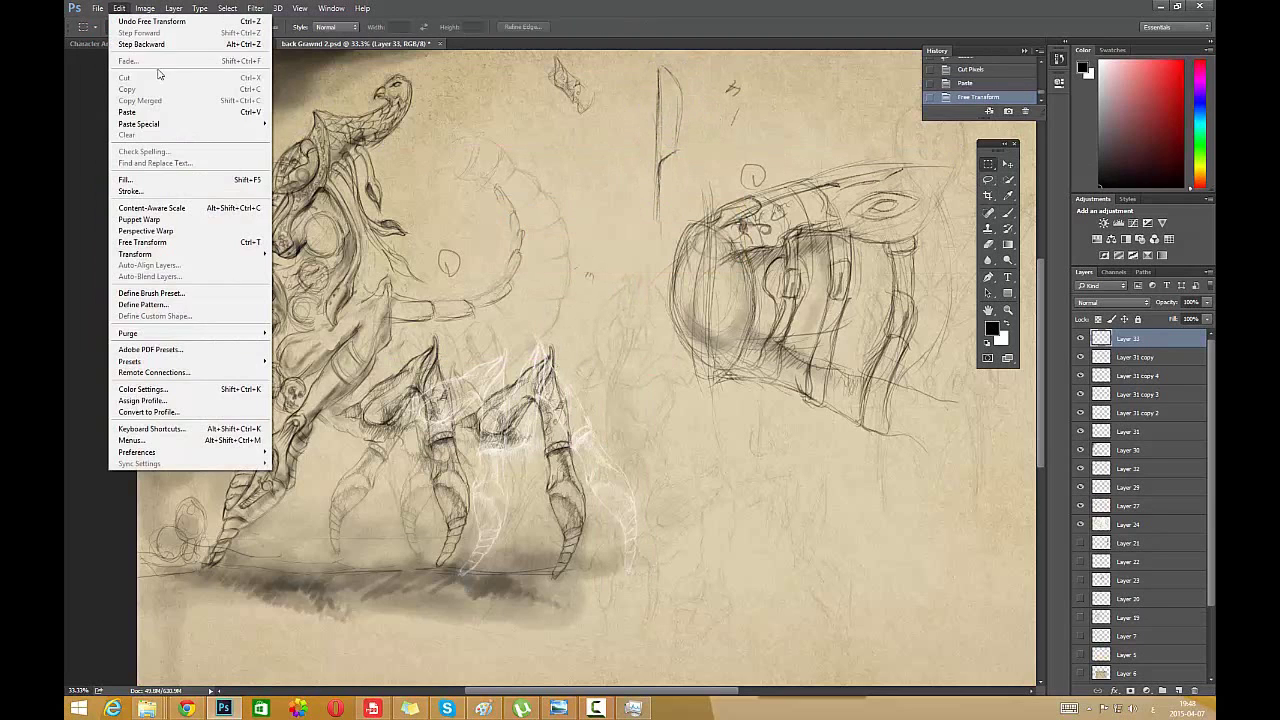
{"action": "left_click", "coordinate": [1083, 347]}
{"action": "left_click", "coordinate": [119, 8]}
{"action": "left_click", "coordinate": [740, 70]}
{"action": "left_click", "coordinate": [1007, 164]}
{"action": "left_click", "coordinate": [122, 10]}
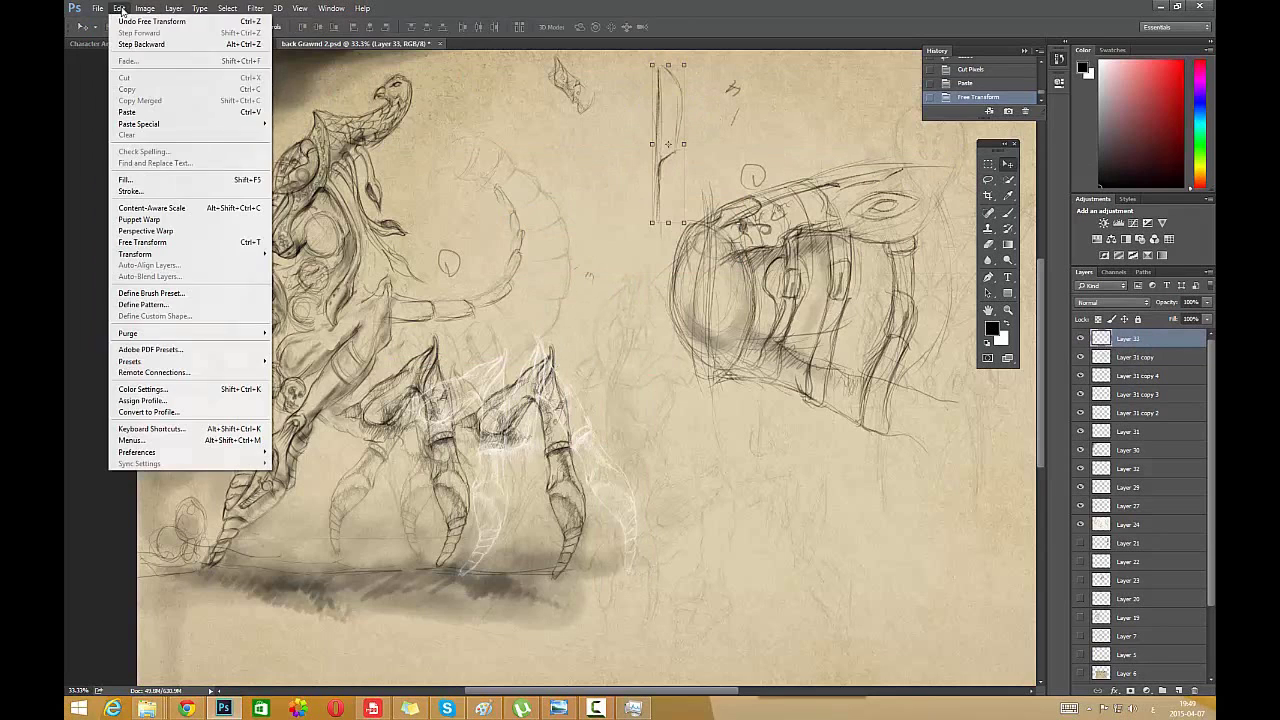
{"action": "left_click", "coordinate": [686, 153]}
{"action": "left_click", "coordinate": [119, 8]}
{"action": "left_click", "coordinate": [1007, 164]}
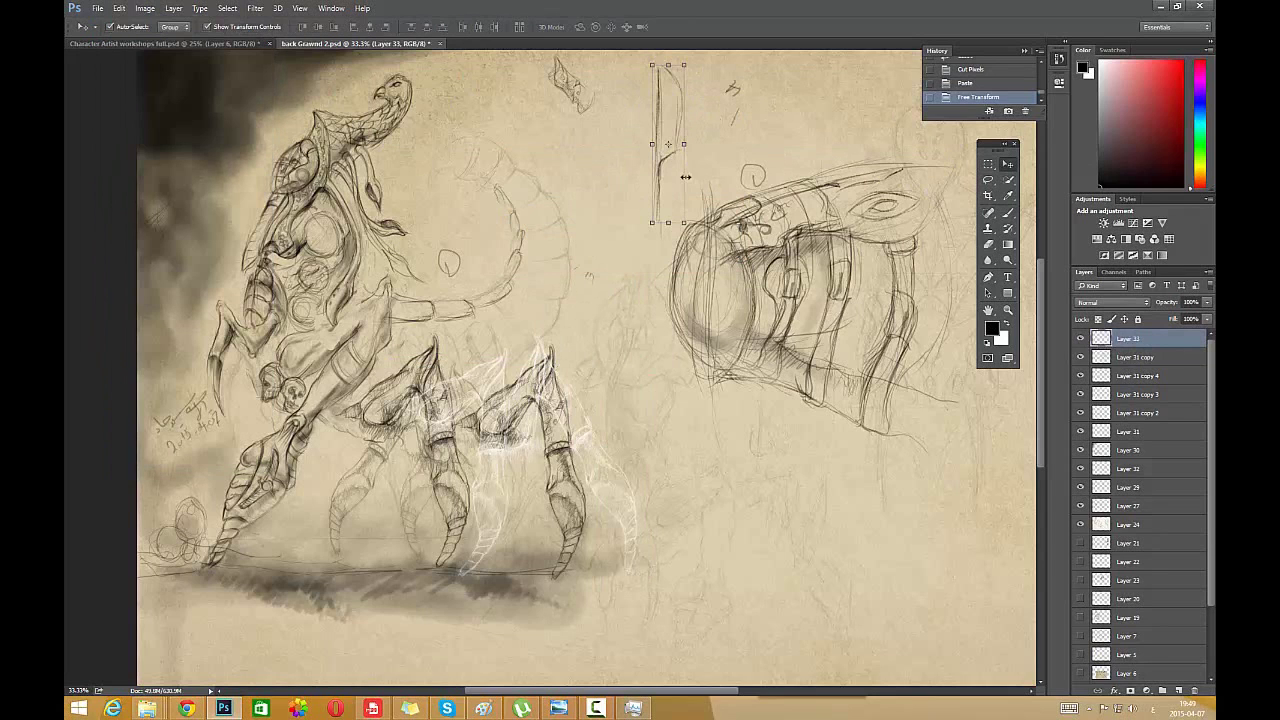
- Duplicate the half-blade layer, flip the copy horizontally and place it beside the original to form a symmetrical blade
{"action": "right_click", "coordinate": [1138, 338]}
{"action": "left_click", "coordinate": [1010, 305]}
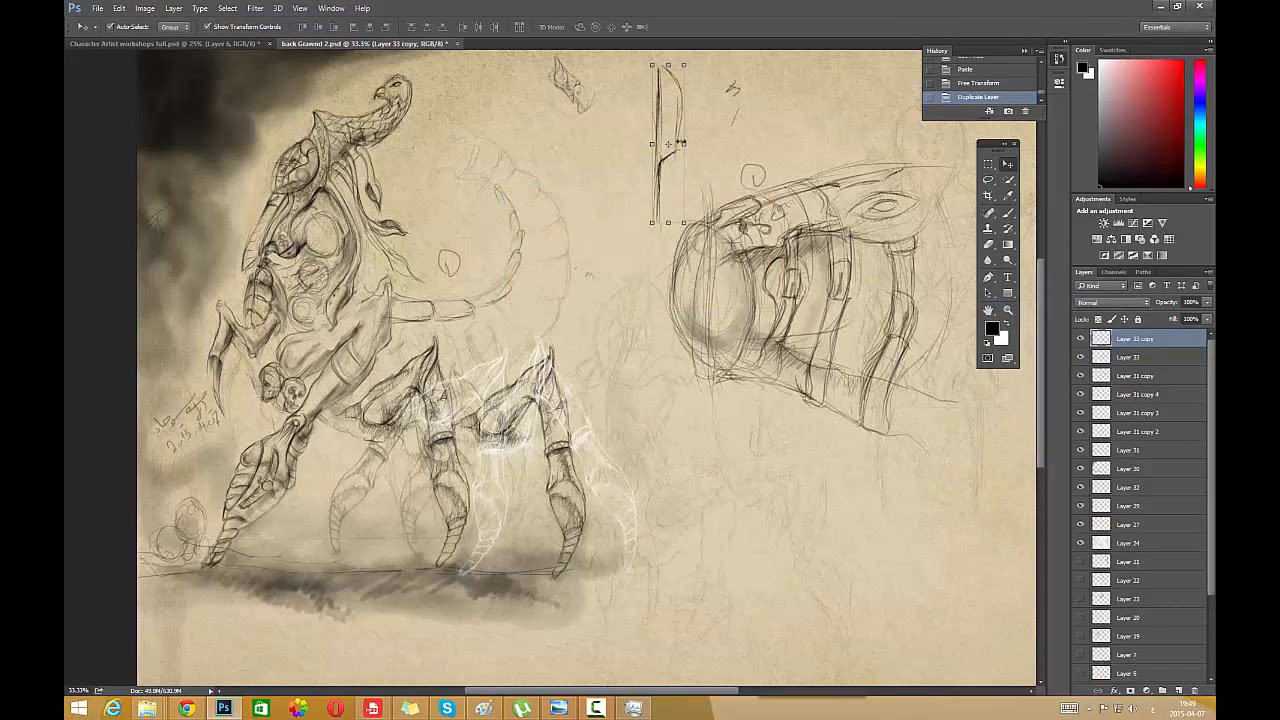
{"action": "left_click", "coordinate": [681, 142]}
{"action": "right_click", "coordinate": [677, 142]}
{"action": "left_click", "coordinate": [718, 297]}
{"action": "left_click_drag", "start_coordinate": [672, 157], "coordinate": [640, 160]}
{"action": "left_click", "coordinate": [1005, 164]}
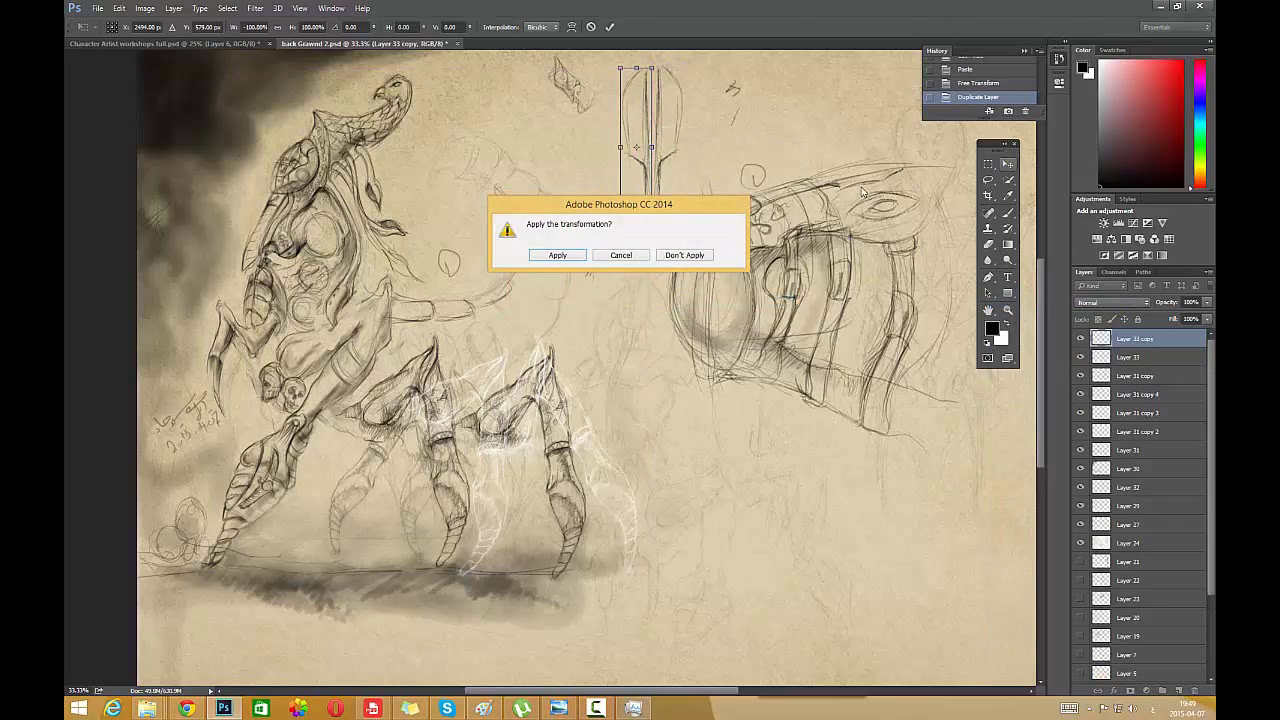
{"action": "key", "text": "Return"}
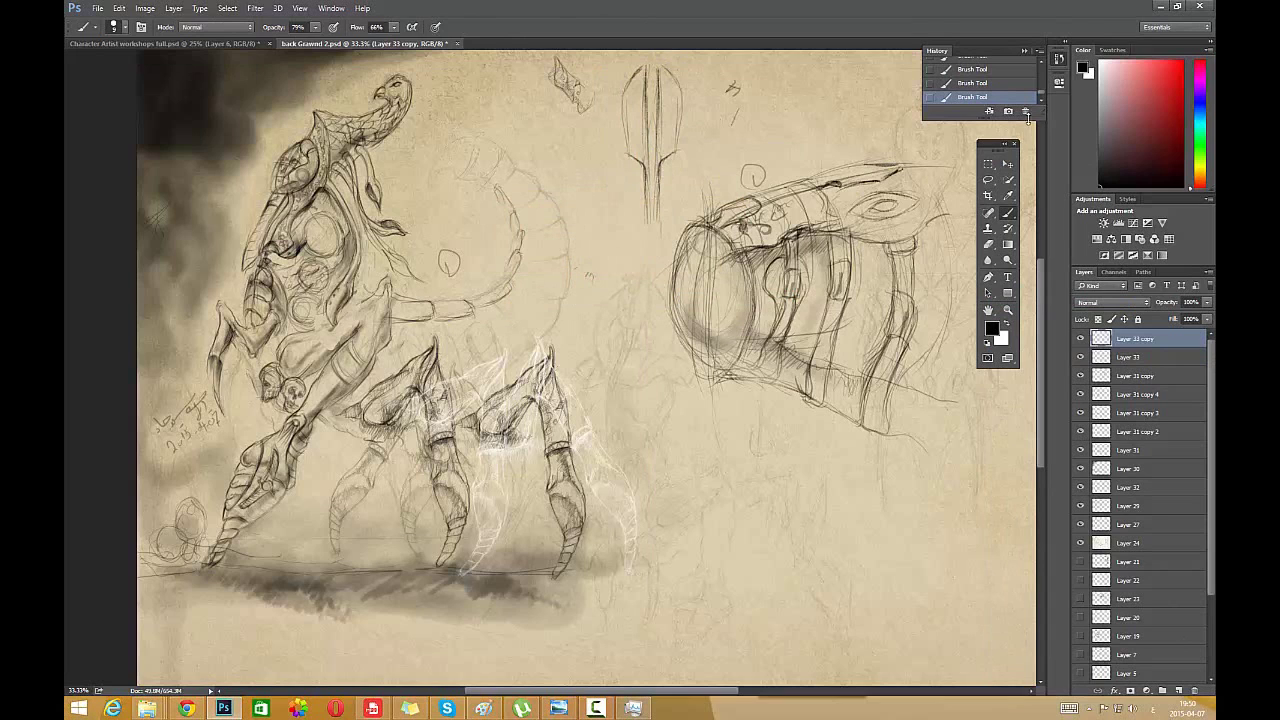
- Check the blade and tail layers by toggling their visibility, then merge Layer 33 copy, Layer 33 and Layer 31 copy
{"action": "left_click", "coordinate": [1081, 339]}
{"action": "left_click", "coordinate": [1081, 339]}
{"action": "left_click", "coordinate": [1081, 358]}
{"action": "left_click", "coordinate": [1081, 358]}
{"action": "left_click", "coordinate": [1081, 377]}
{"action": "left_click", "coordinate": [1081, 377]}
{"action": "left_click", "coordinate": [1144, 358], "text": "ctrl"}
{"action": "left_click", "coordinate": [1137, 374], "text": "ctrl"}
{"action": "right_click", "coordinate": [1137, 370]}
{"action": "left_click", "coordinate": [1040, 341]}
{"action": "left_click", "coordinate": [918, 186]}
{"action": "left_click", "coordinate": [588, 267]}
- Lasso the enlarged tail segment, cut it from the merged layer and paste it in place on a new layer
{"action": "key", "text": "l"}
{"action": "mouse_move", "coordinate": [833, 122]}
{"action": "left_mouse_down"}
{"action": "mouse_move", "coordinate": [706, 49]}
{"action": "mouse_move", "coordinate": [926, 131]}
{"action": "mouse_move", "coordinate": [842, 122]}
{"action": "left_mouse_up"}
{"action": "mouse_move", "coordinate": [897, 128]}
{"action": "left_mouse_down"}
{"action": "mouse_move", "coordinate": [643, 251]}
{"action": "mouse_move", "coordinate": [863, 134]}
{"action": "left_mouse_up"}
{"action": "left_click", "coordinate": [119, 8]}
{"action": "left_click", "coordinate": [126, 78]}
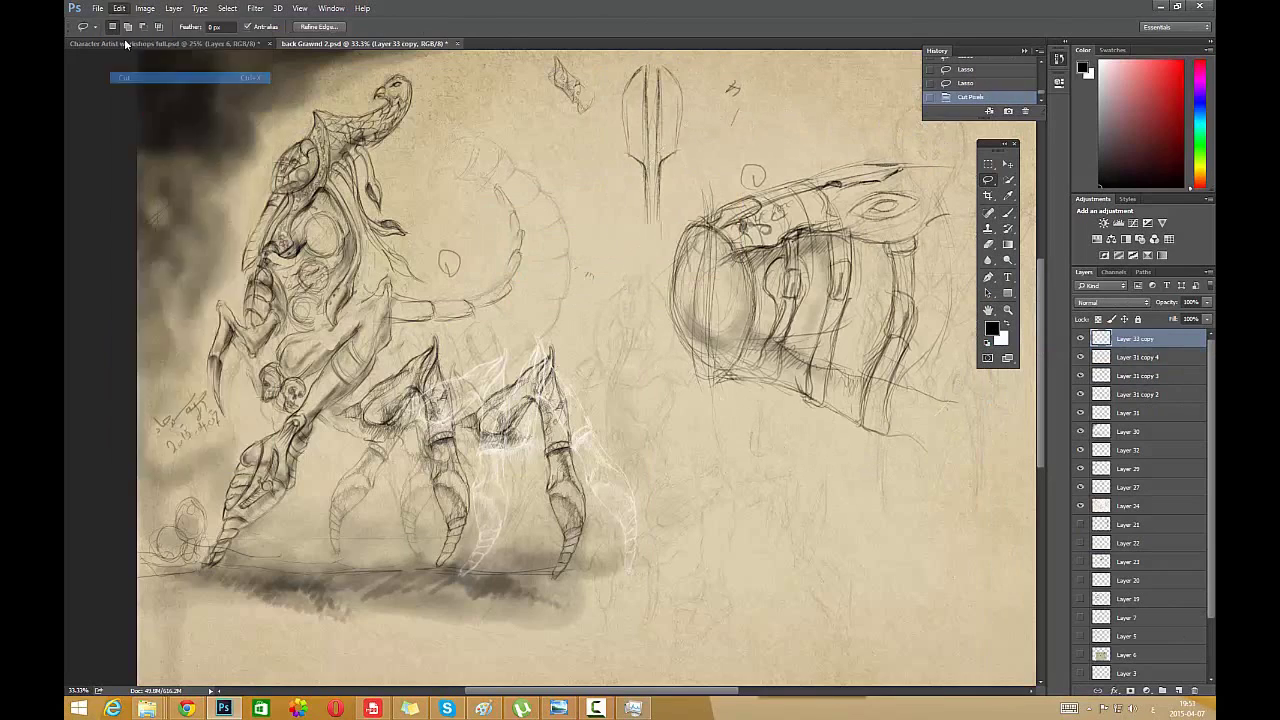
{"action": "left_click", "coordinate": [119, 8]}
{"action": "mouse_move", "coordinate": [150, 123]}
{"action": "left_click", "coordinate": [309, 124]}
- Scale the pasted tail segment to about 75% width and 67% height, move it nearer the creature and apply the transformation
{"action": "key", "text": "v"}
{"action": "left_click_drag", "start_coordinate": [967, 131], "coordinate": [883, 240]}
{"action": "left_click_drag", "start_coordinate": [784, 331], "coordinate": [748, 248]}
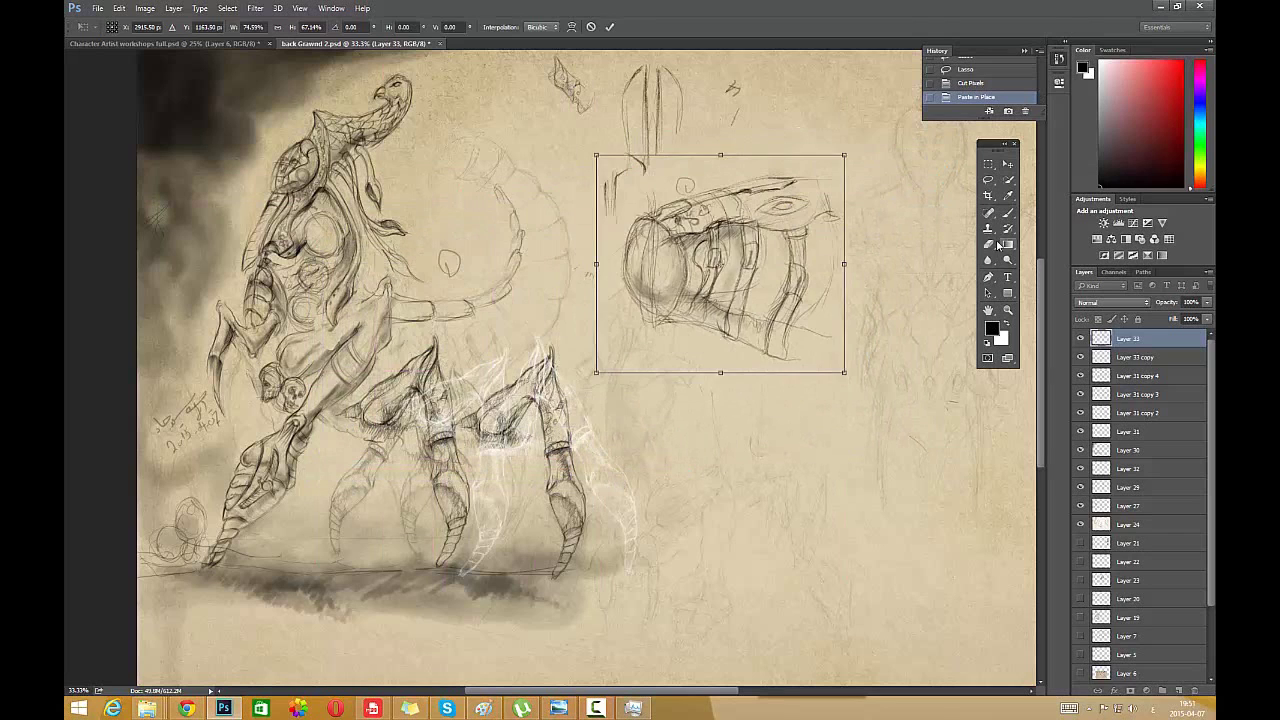
{"action": "left_click", "coordinate": [997, 245]}
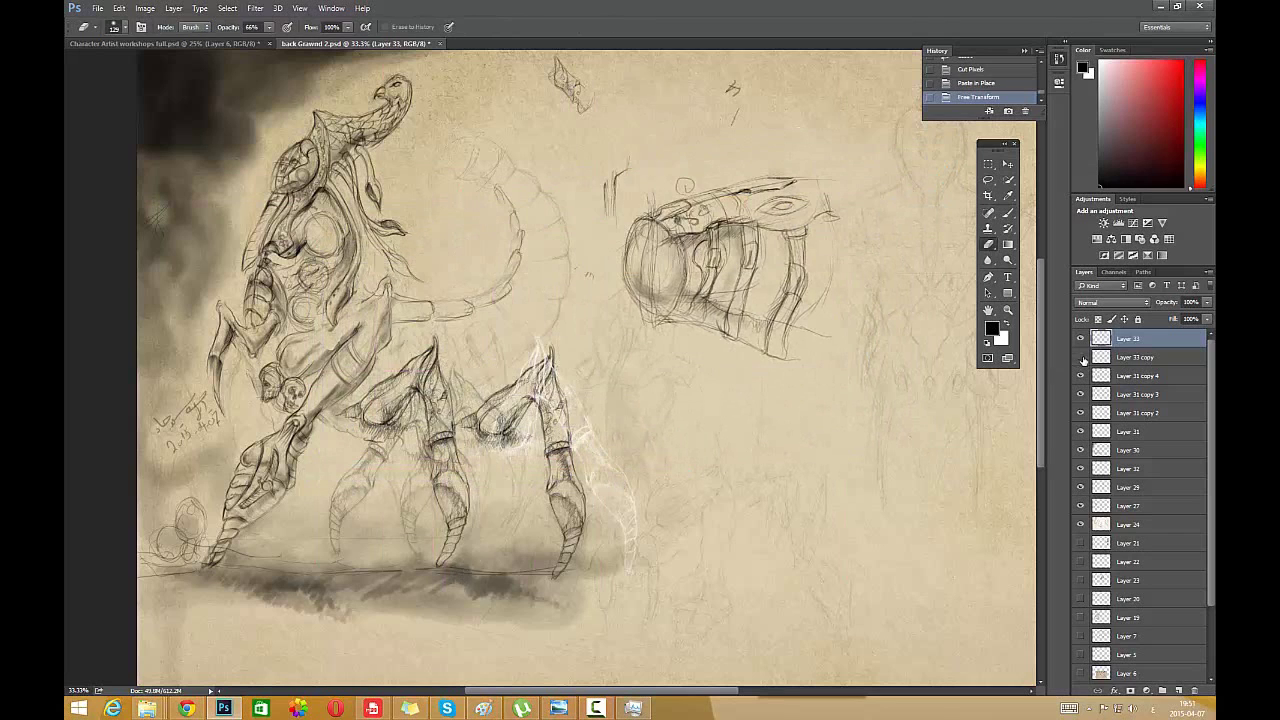
- Find the original tail's layer by toggling visibility, then erase lightly at the tail's base on Layer 24 with 29% opacity
{"action": "left_click", "coordinate": [1082, 487]}
{"action": "left_click", "coordinate": [1082, 487]}
{"action": "left_click", "coordinate": [1083, 524]}
{"action": "left_click", "coordinate": [1084, 524]}
{"action": "left_click", "coordinate": [1084, 524]}
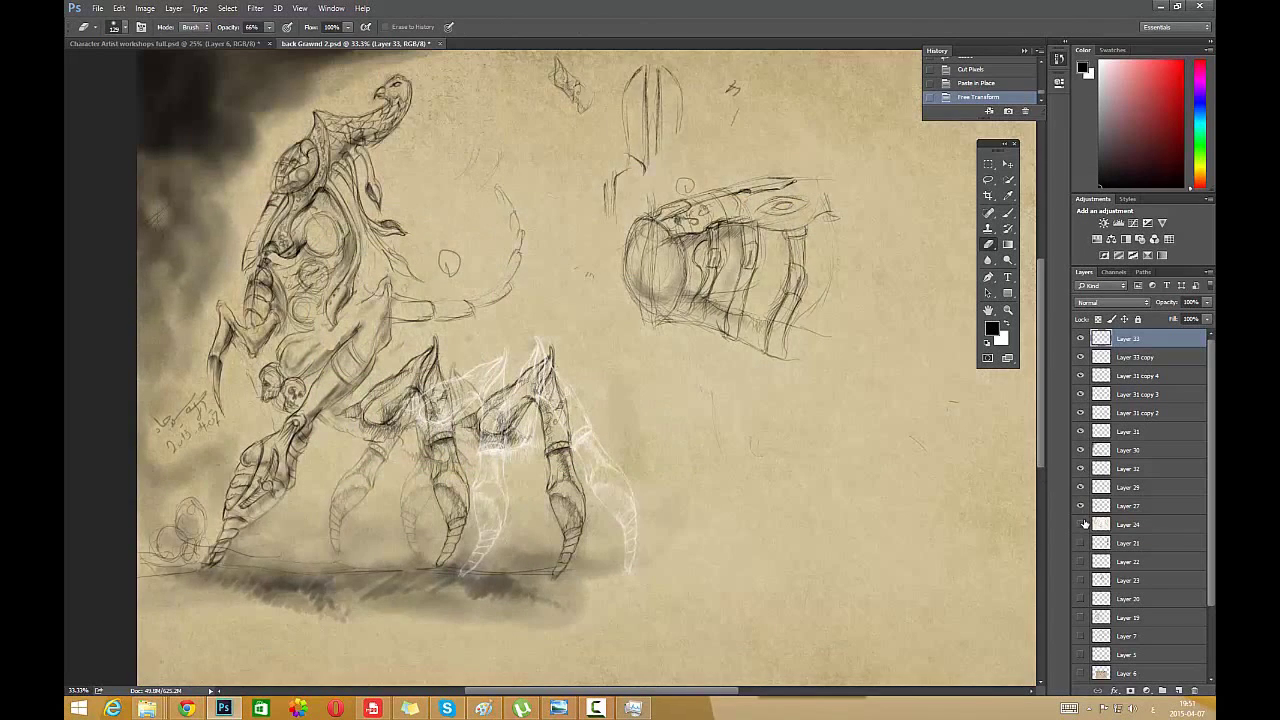
{"action": "left_click", "coordinate": [1081, 524]}
{"action": "key", "text": "2"}
{"action": "key", "text": "9"}
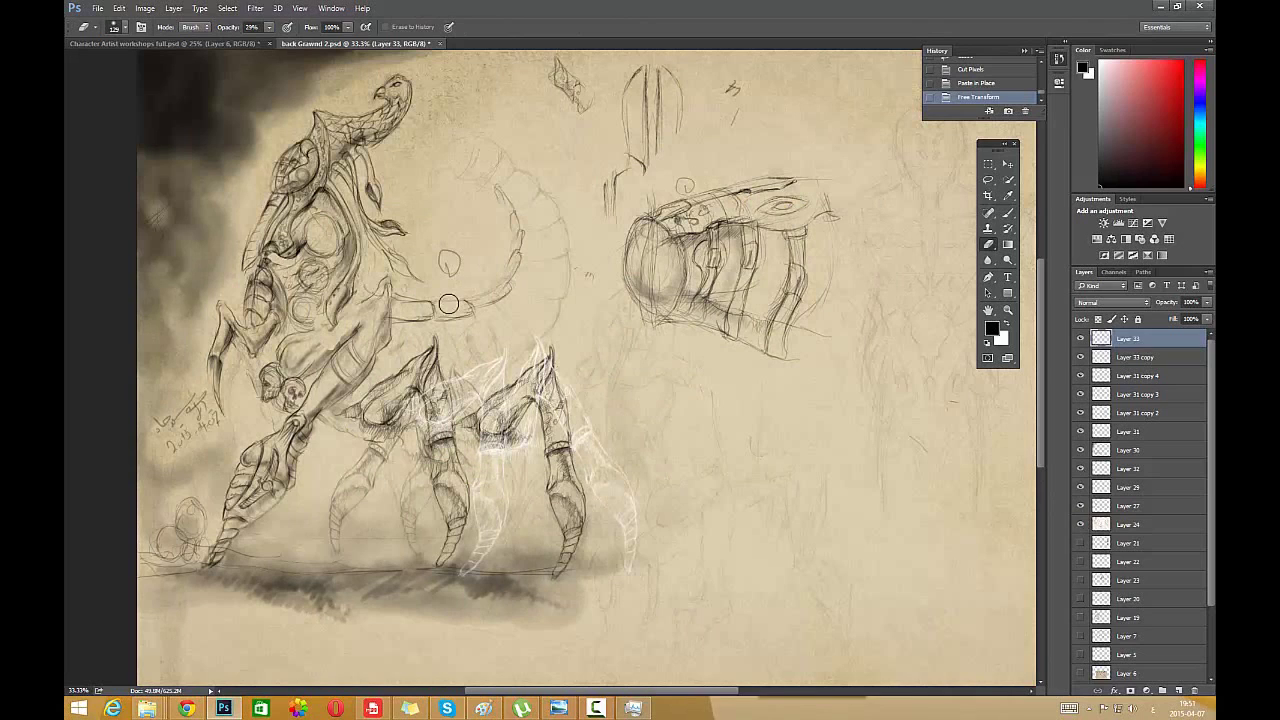
{"action": "left_click", "coordinate": [1135, 524]}
{"action": "left_click_drag", "start_coordinate": [454, 312], "coordinate": [440, 318]}
{"action": "left_click_drag", "start_coordinate": [440, 318], "coordinate": [452, 312]}
- Erase more of the tail's base at 50% opacity, then set the eraser to 86% opacity and select Layer 29
{"action": "left_click", "coordinate": [269, 27]}
{"action": "left_click_drag", "start_coordinate": [267, 42], "coordinate": [282, 42]}
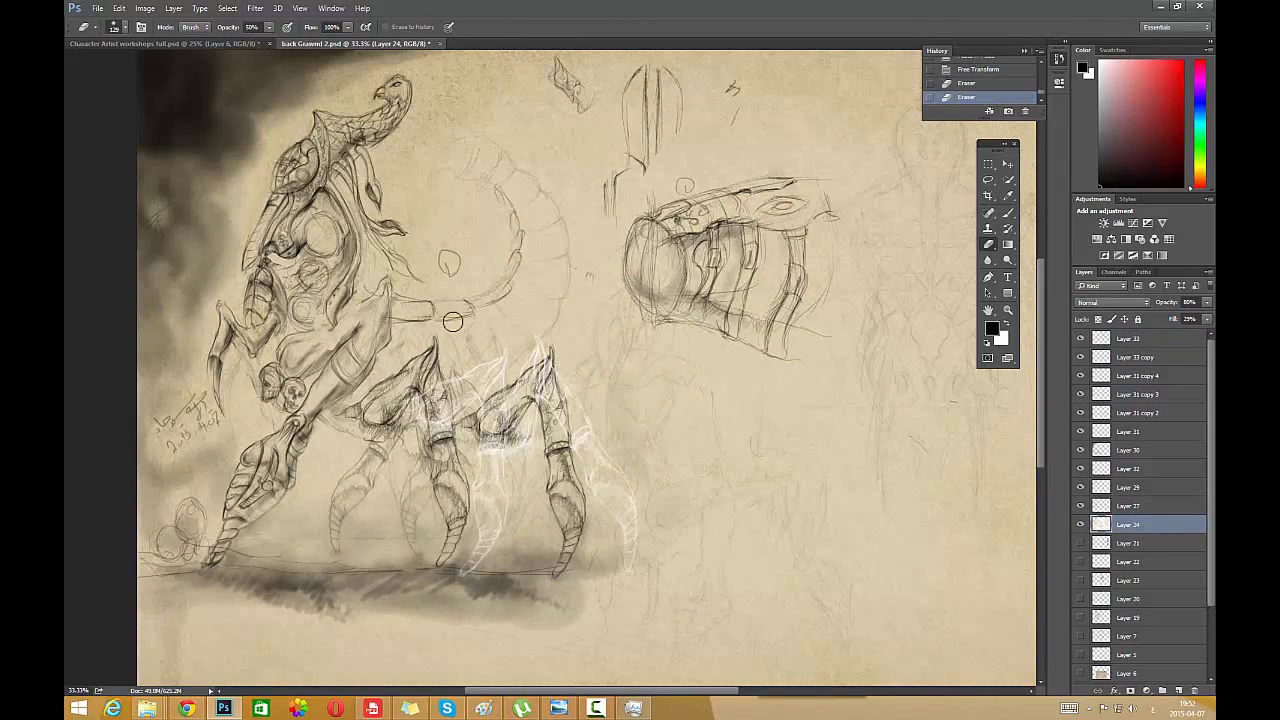
{"action": "left_click_drag", "start_coordinate": [453, 323], "coordinate": [426, 316]}
{"action": "key", "text": "8"}
{"action": "key", "text": "6"}
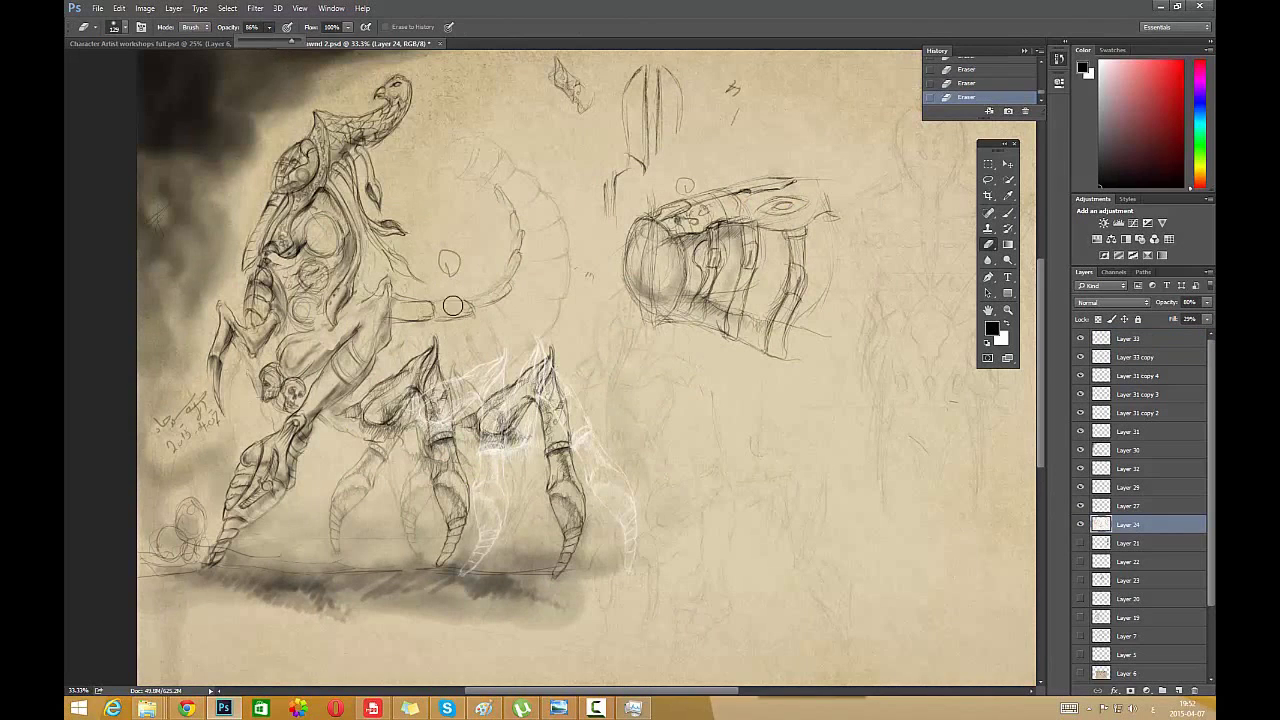
{"action": "left_click", "coordinate": [1143, 507]}
{"action": "key", "text": "alt+bracketright"}
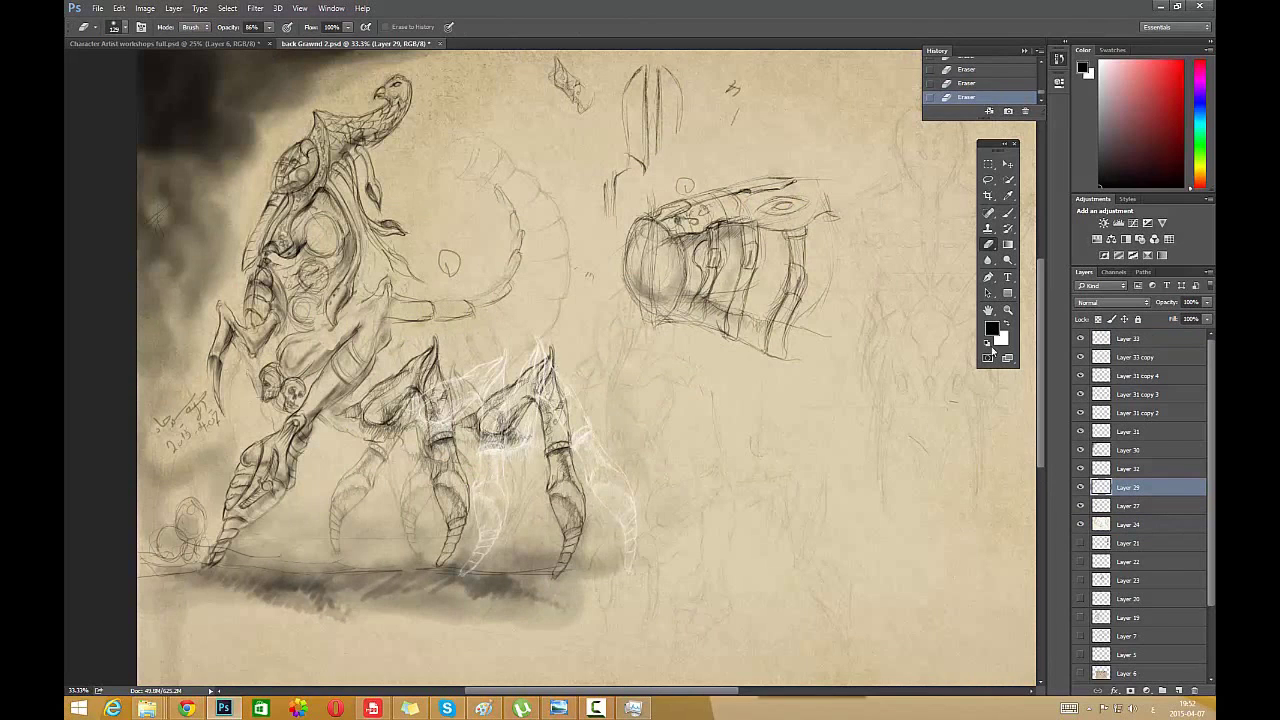
- Move the tail segment on Layer 33 farther away from the creature and apply the transformation
{"action": "left_click", "coordinate": [1008, 164]}
{"action": "left_click", "coordinate": [1128, 338]}
{"action": "mouse_move", "coordinate": [731, 235]}
{"action": "left_mouse_down"}
{"action": "mouse_move", "coordinate": [642, 304]}
{"action": "mouse_move", "coordinate": [839, 235]}
{"action": "left_mouse_up"}
{"action": "left_click", "coordinate": [1006, 165]}
{"action": "key", "text": "Return"}
- Erase the heavy lines of the round front opening on the tail segment
{"action": "key", "text": "e"}
{"action": "mouse_move", "coordinate": [752, 302]}
{"action": "left_mouse_down"}
{"action": "mouse_move", "coordinate": [745, 257]}
{"action": "mouse_move", "coordinate": [748, 304]}
{"action": "left_mouse_up"}
{"action": "left_click_drag", "start_coordinate": [777, 277], "coordinate": [738, 217]}
{"action": "key", "text": "ctrl+t"}
{"action": "left_click_drag", "start_coordinate": [834, 323], "coordinate": [415, 424]}
{"action": "left_click_drag", "start_coordinate": [482, 372], "coordinate": [497, 372]}
{"action": "left_click", "coordinate": [988, 180]}
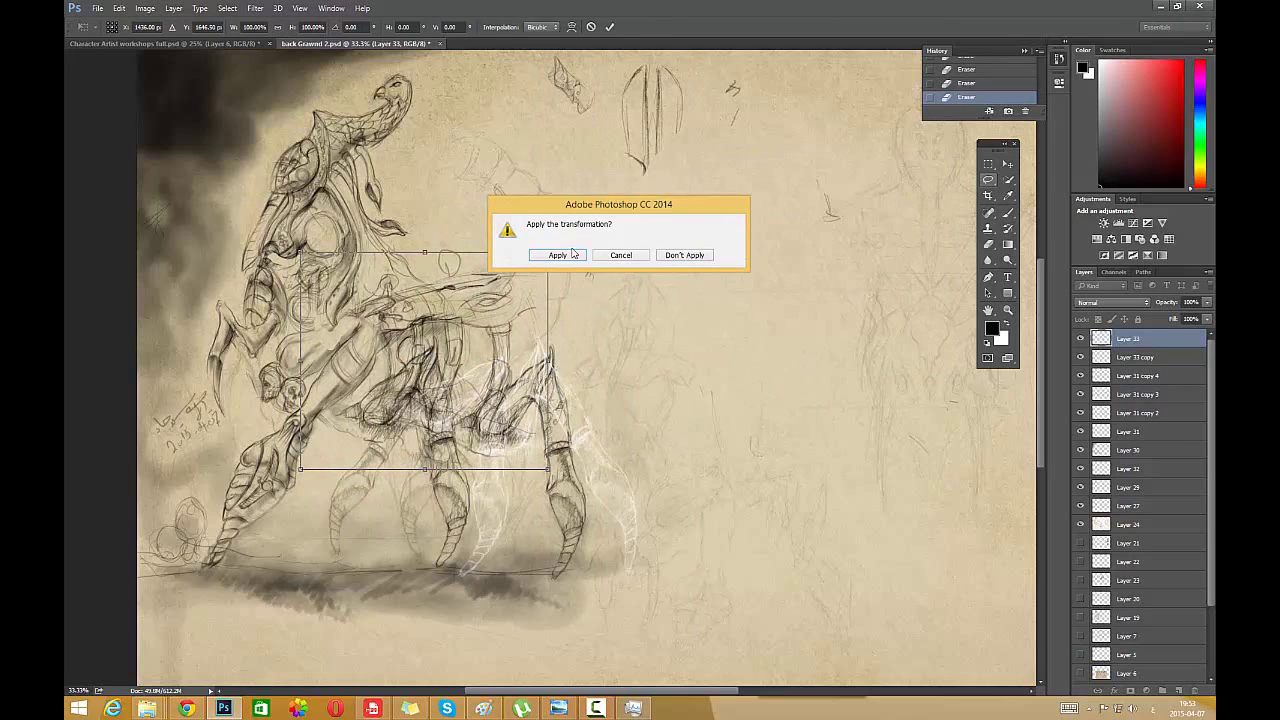
{"action": "left_click", "coordinate": [552, 259]}
{"action": "left_click", "coordinate": [1003, 69]}
{"action": "left_click", "coordinate": [1041, 61]}
{"action": "left_click", "coordinate": [1005, 80]}
{"action": "left_click", "coordinate": [1004, 66]}
{"action": "left_click", "coordinate": [1041, 62]}
{"action": "left_click", "coordinate": [1003, 84]}
{"action": "left_click", "coordinate": [1000, 101]}
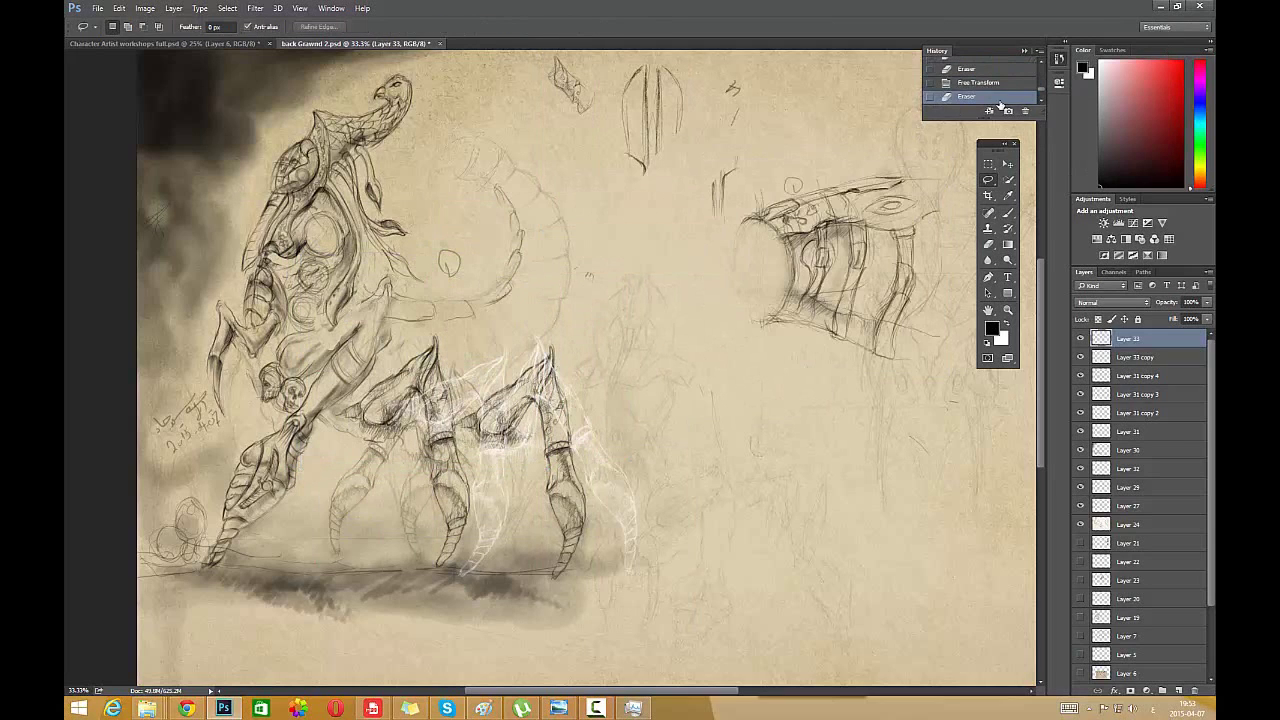
- Duplicate the tail segment layer and place the copy over the creature's rear body, behind the torso and above the hind legs
{"action": "right_click", "coordinate": [1135, 343]}
{"action": "left_click", "coordinate": [1050, 305]}
{"action": "left_click", "coordinate": [741, 220]}
{"action": "left_click", "coordinate": [1008, 164]}
{"action": "left_click_drag", "start_coordinate": [870, 222], "coordinate": [640, 328]}
{"action": "key", "text": "ctrl+z"}
{"action": "left_click", "coordinate": [717, 211]}
{"action": "left_click_drag", "start_coordinate": [754, 306], "coordinate": [474, 343]}
{"action": "left_click", "coordinate": [988, 244]}
{"action": "left_click", "coordinate": [556, 258]}
- Erase the parts of the copied segment that overlap the creature's torso and front hind leg
{"action": "mouse_move", "coordinate": [394, 360]}
{"action": "left_mouse_down"}
{"action": "mouse_move", "coordinate": [370, 310]}
{"action": "mouse_move", "coordinate": [396, 328]}
{"action": "left_mouse_up"}
{"action": "left_click_drag", "start_coordinate": [380, 304], "coordinate": [400, 342]}
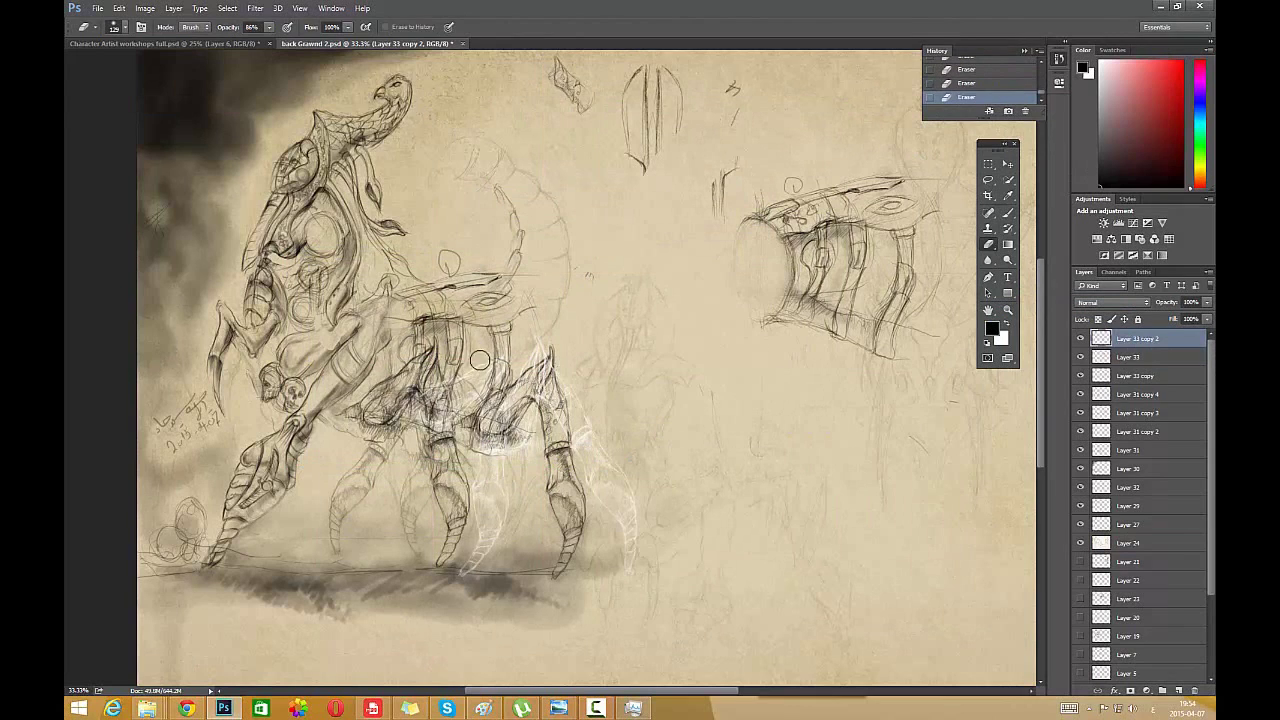
{"action": "mouse_move", "coordinate": [436, 404]}
{"action": "left_mouse_down"}
{"action": "mouse_move", "coordinate": [398, 386]}
{"action": "mouse_move", "coordinate": [388, 403]}
{"action": "left_mouse_up"}
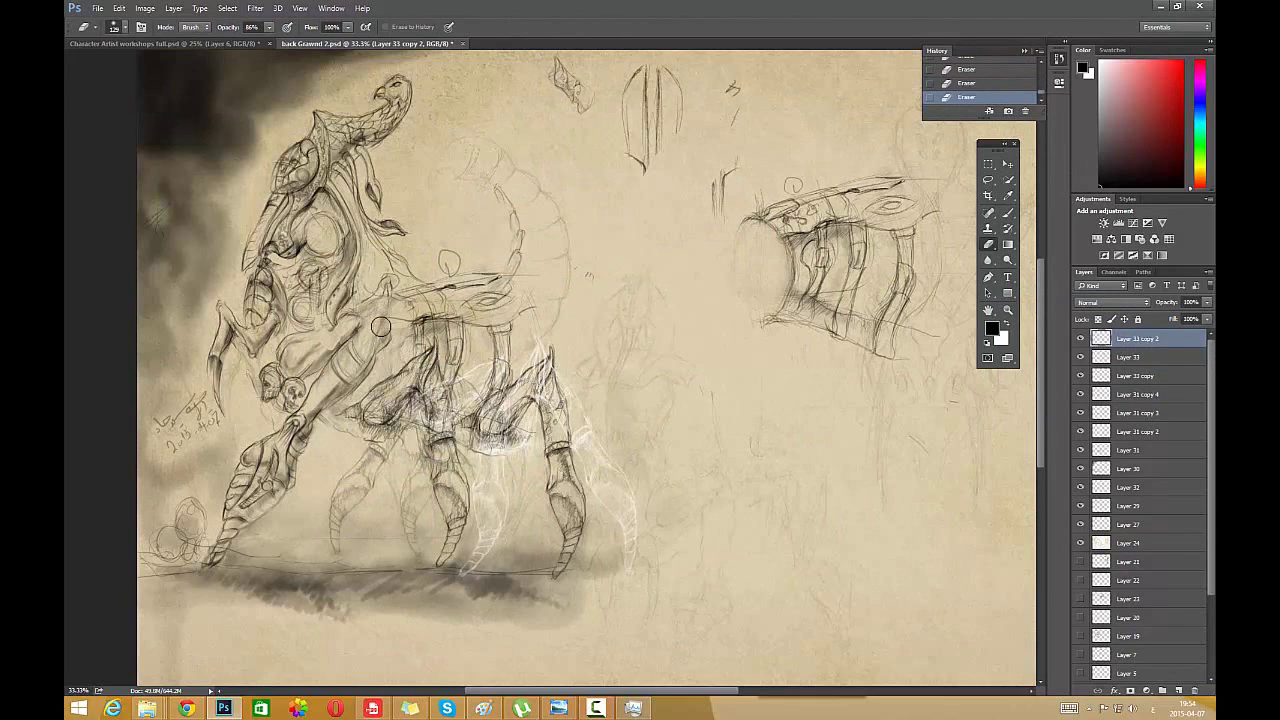
- Check Layer 31 copy 2 and copy 3 by toggling them, then erase the white leg lines overlapping the hind leg on Layer 33 copy
{"action": "key", "text": "z"}
{"action": "left_click", "coordinate": [314, 329]}
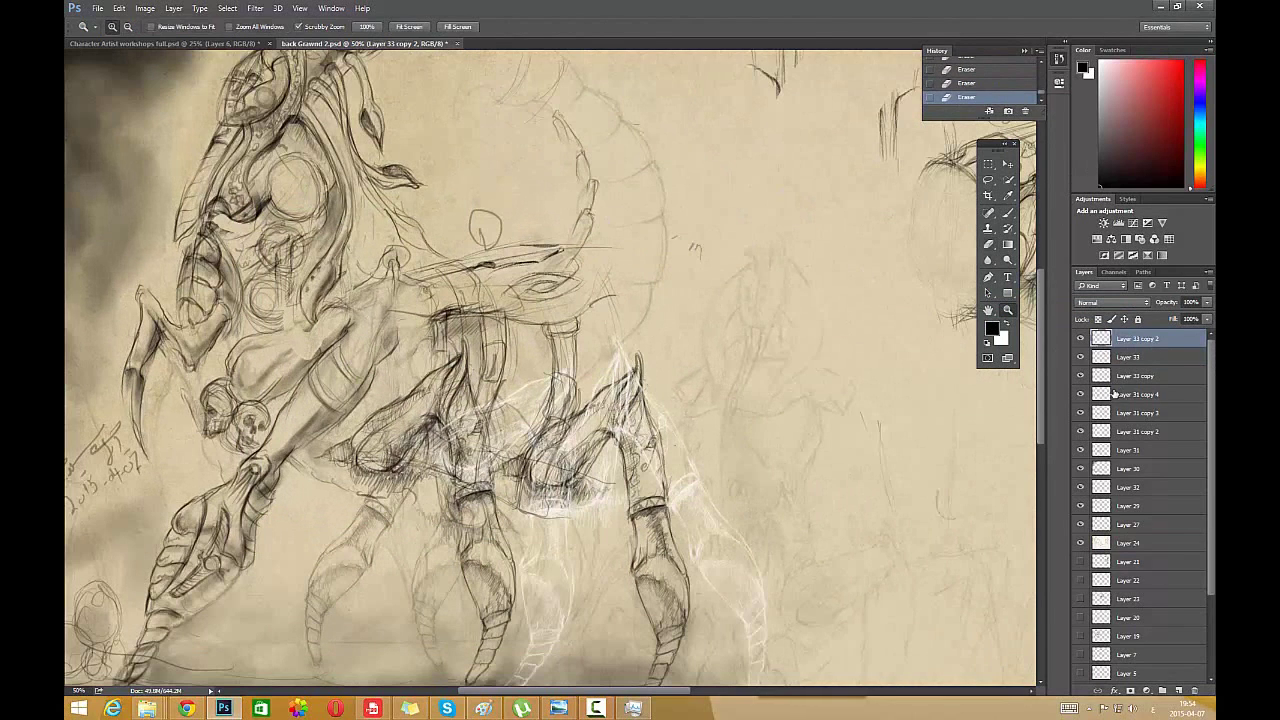
{"action": "left_click", "coordinate": [1104, 413]}
{"action": "left_click", "coordinate": [1106, 434], "text": "shift"}
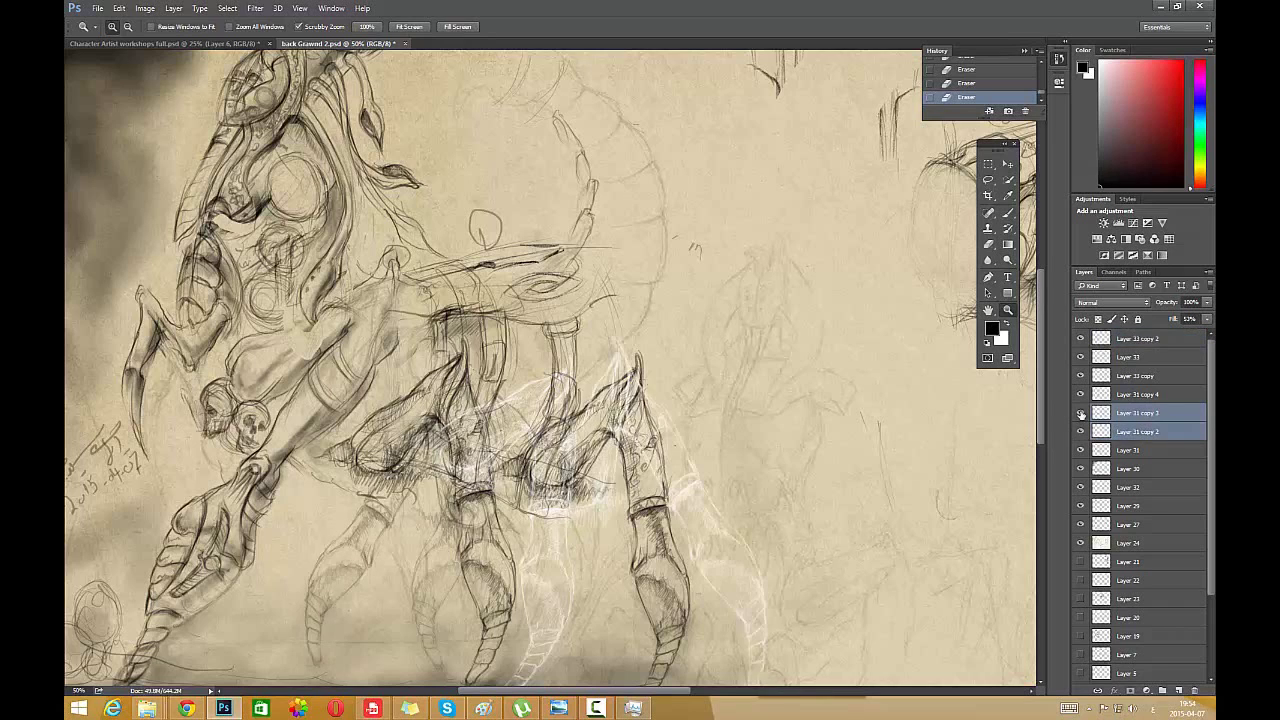
{"action": "left_click_drag", "start_coordinate": [1081, 412], "coordinate": [1081, 431]}
{"action": "left_click_drag", "start_coordinate": [1081, 432], "coordinate": [1081, 412]}
{"action": "left_click", "coordinate": [1135, 376]}
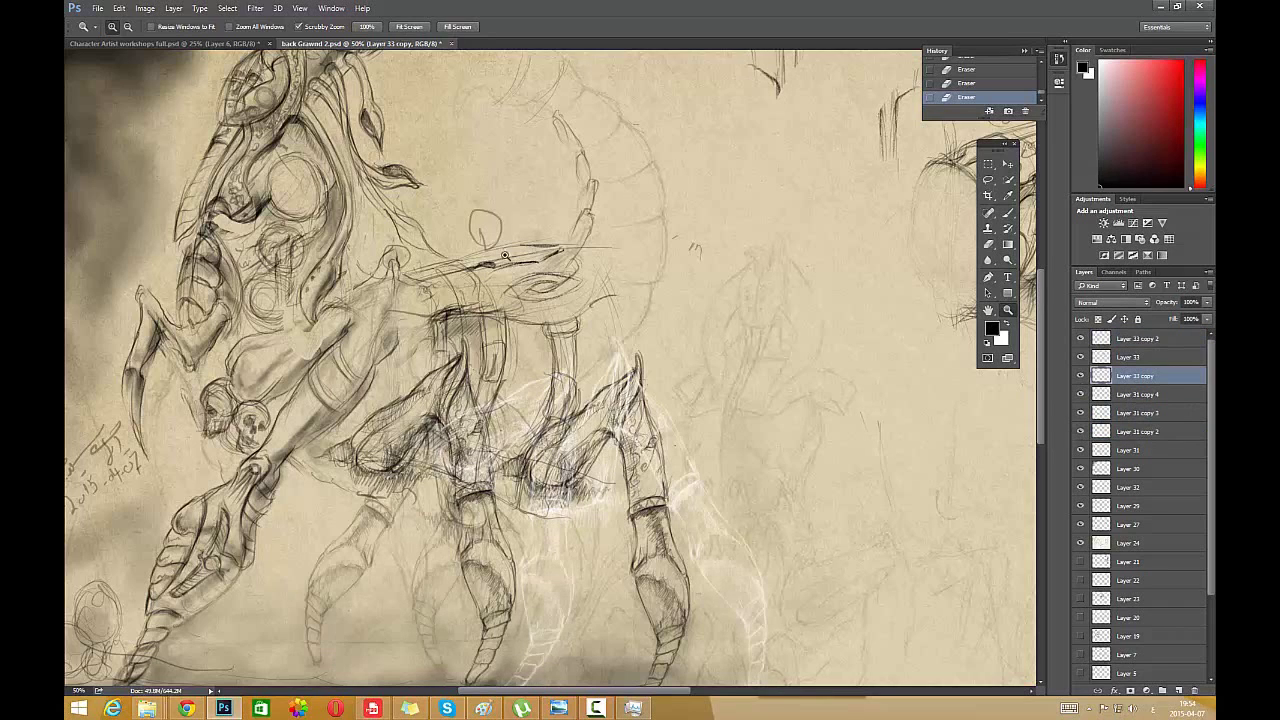
{"action": "key", "text": "e"}
{"action": "left_click_drag", "start_coordinate": [463, 414], "coordinate": [469, 469]}
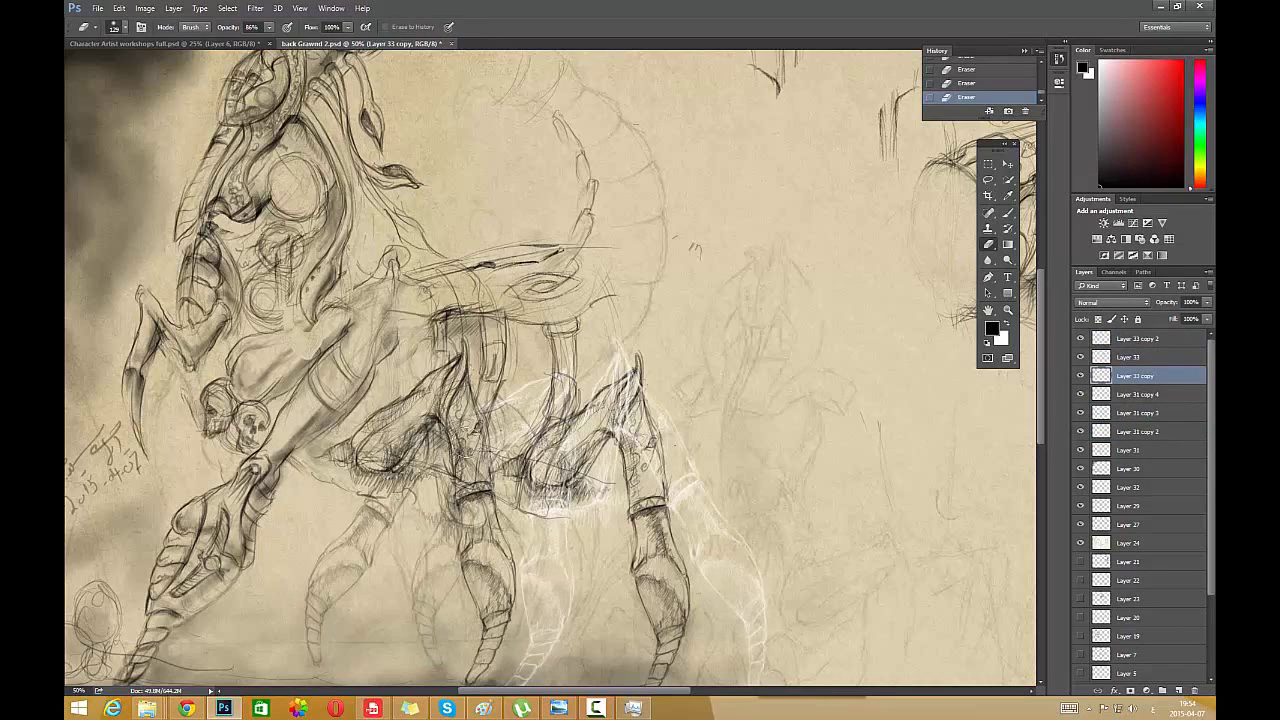
- Posterize Layer 33 copy to 4 levels and invert its colours to turn the white leg lines dark
{"action": "left_click", "coordinate": [145, 8]}
{"action": "mouse_move", "coordinate": [160, 38]}
{"action": "left_click", "coordinate": [310, 187]}
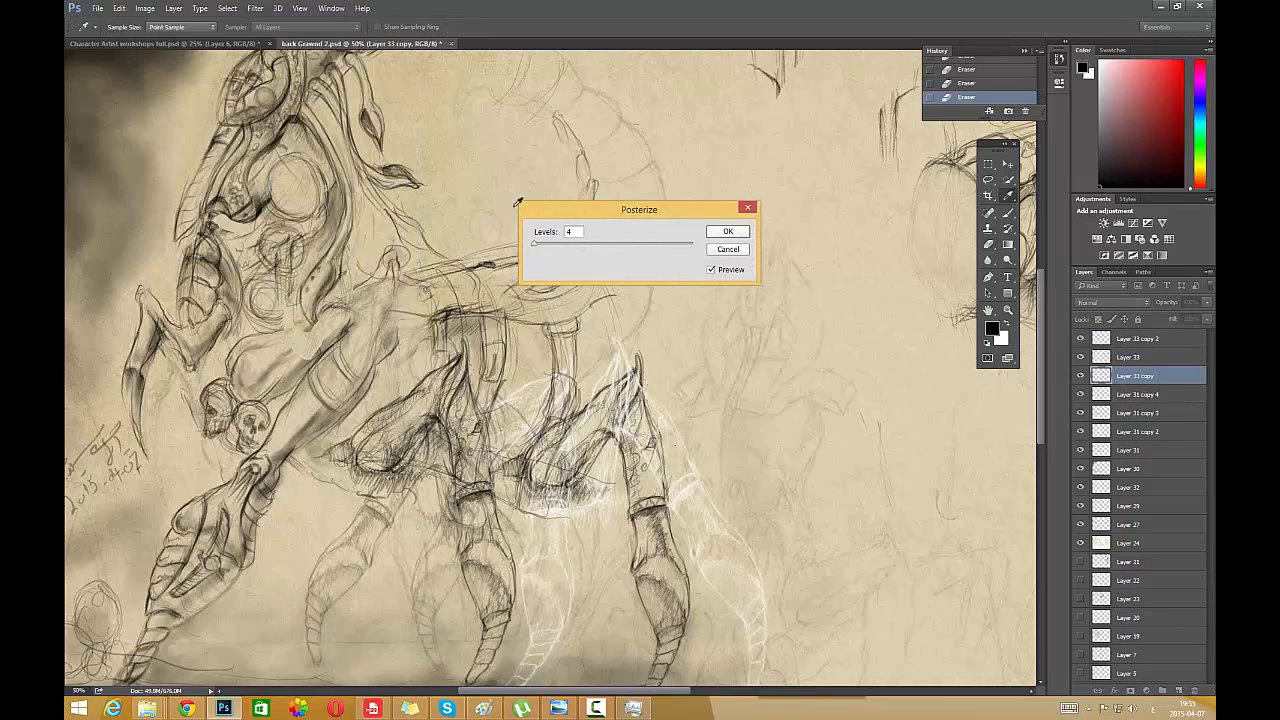
{"action": "key", "text": "Return"}
{"action": "left_click", "coordinate": [145, 8]}
{"action": "left_click", "coordinate": [305, 175]}
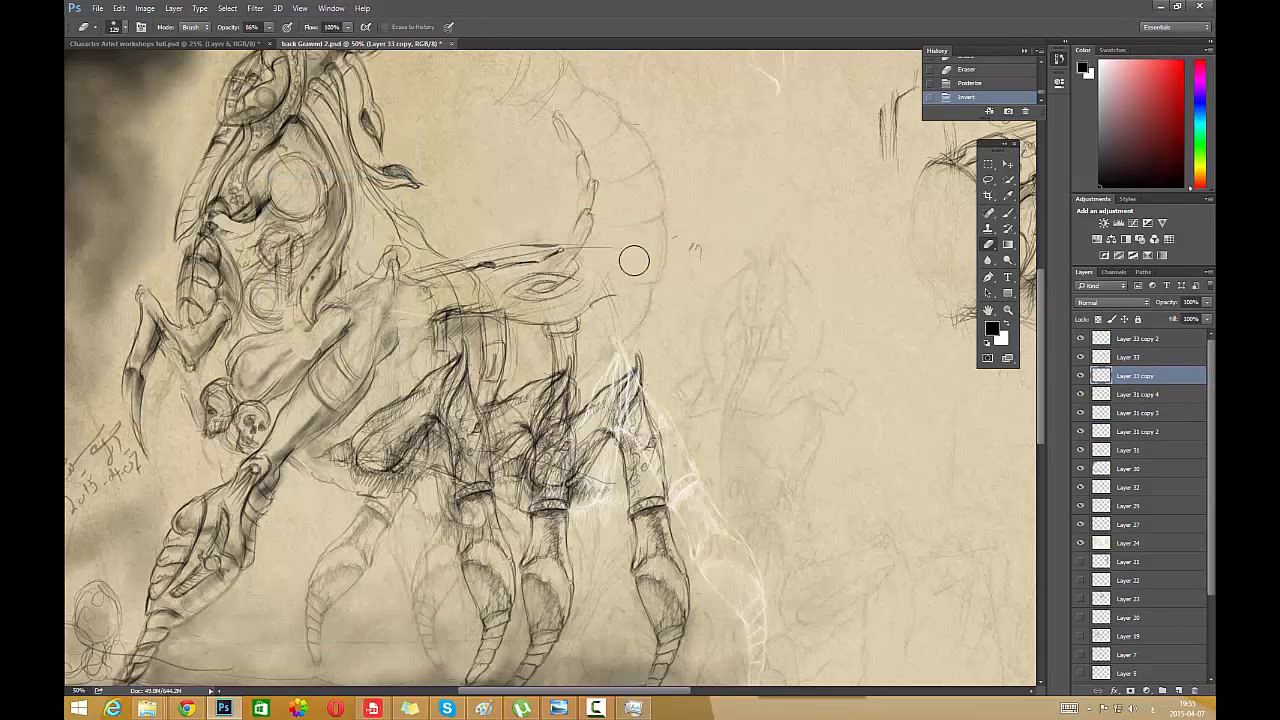
- Erase the white lines overlapping the neighbouring hind legs on Layer 31 copy 2, and invert that layer's colours
{"action": "left_click", "coordinate": [1134, 399]}
{"action": "mouse_move", "coordinate": [1081, 413]}
{"action": "left_mouse_down"}
{"action": "mouse_move", "coordinate": [1081, 397]}
{"action": "mouse_move", "coordinate": [1081, 415]}
{"action": "left_mouse_up"}
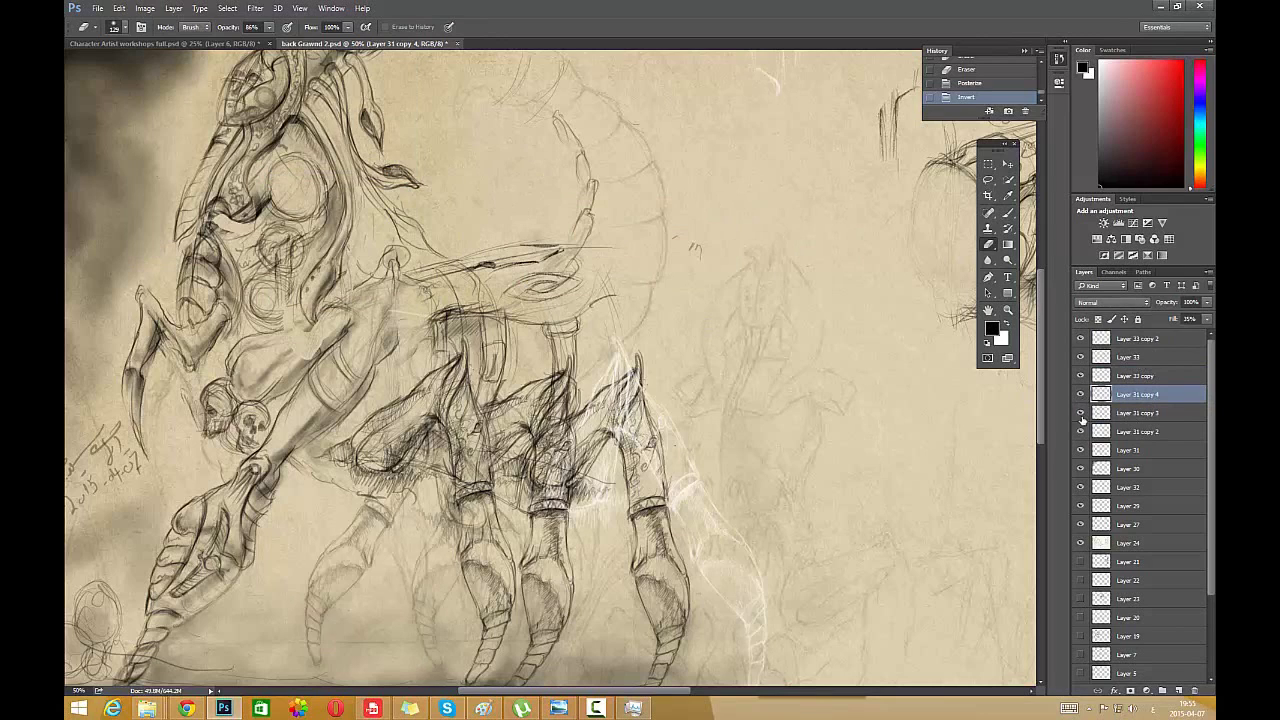
{"action": "left_click", "coordinate": [1134, 432]}
{"action": "mouse_move", "coordinate": [600, 456]}
{"action": "left_mouse_down"}
{"action": "mouse_move", "coordinate": [592, 502]}
{"action": "mouse_move", "coordinate": [588, 440]}
{"action": "left_mouse_up"}
{"action": "mouse_move", "coordinate": [624, 413]}
{"action": "left_mouse_down"}
{"action": "mouse_move", "coordinate": [641, 461]}
{"action": "mouse_move", "coordinate": [616, 401]}
{"action": "mouse_move", "coordinate": [550, 490]}
{"action": "mouse_move", "coordinate": [560, 475]}
{"action": "left_mouse_up"}
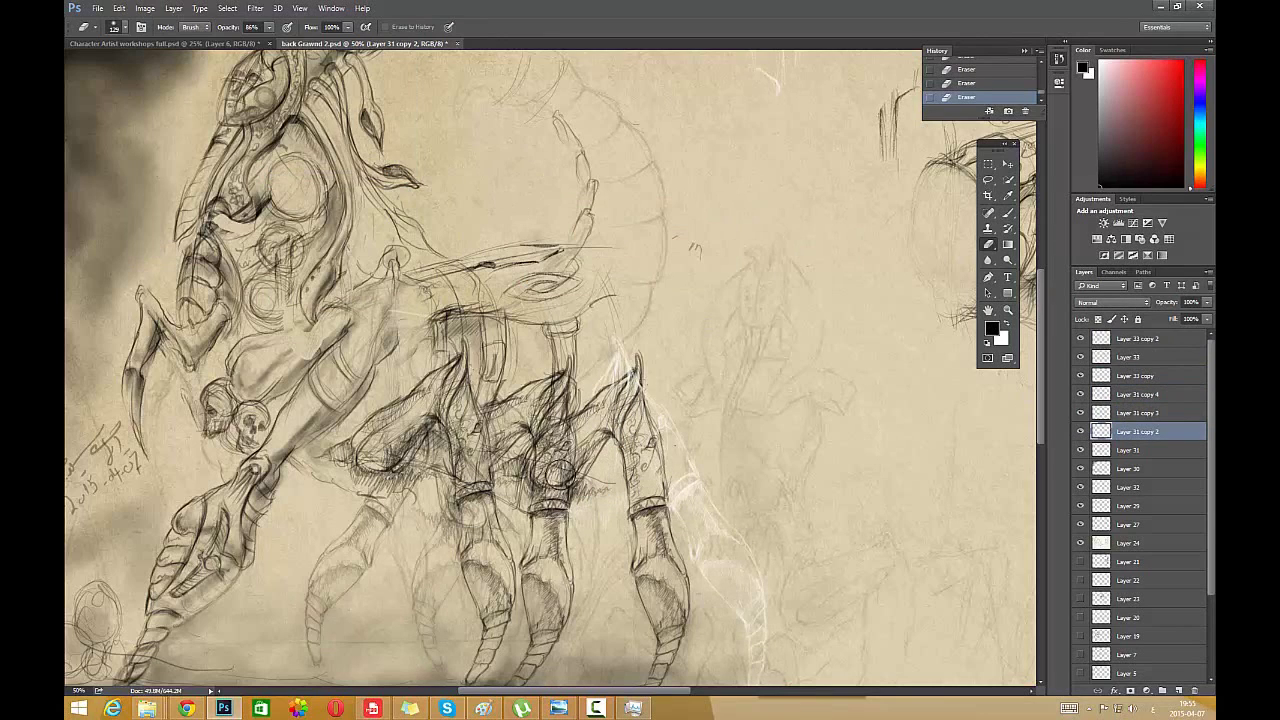
{"action": "left_click", "coordinate": [145, 8]}
{"action": "mouse_move", "coordinate": [162, 39]}
{"action": "left_click", "coordinate": [290, 174]}
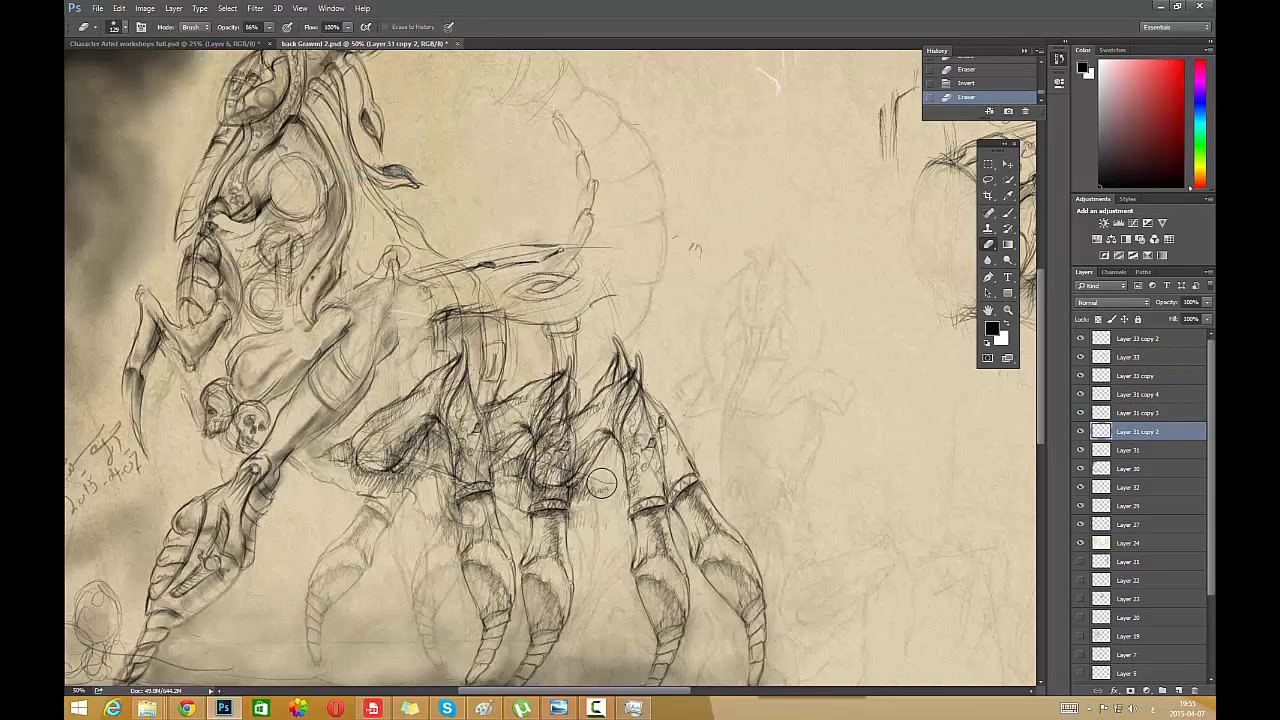
- Step back to the inverted state of Layer 31 copy 2 and erase the stray marks beneath the hind legs
{"action": "left_click", "coordinate": [999, 78]}
{"action": "left_click", "coordinate": [1000, 66]}
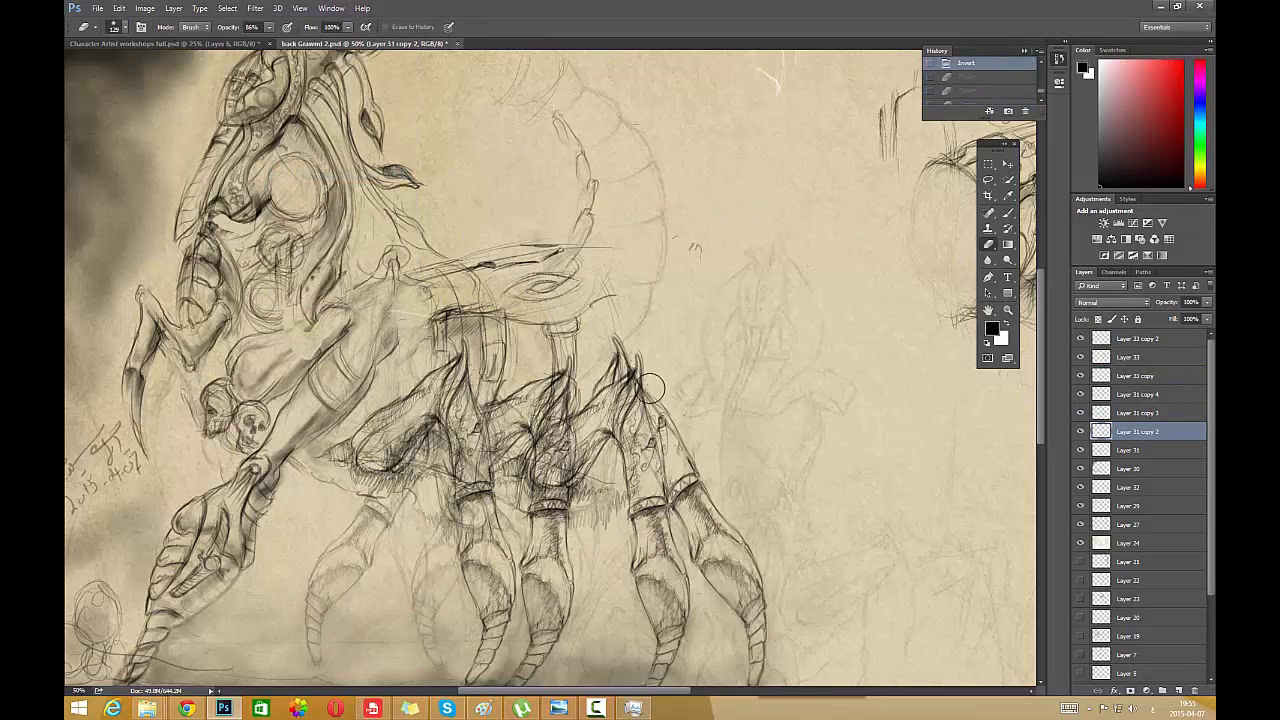
{"action": "left_click", "coordinate": [594, 526]}
- Check Layer 31 copy 3 and Layer 31 by toggling them, and erase the lines crossing the middle hind leg on Layer 31
{"action": "left_click", "coordinate": [1094, 393]}
{"action": "left_click", "coordinate": [1081, 413]}
{"action": "left_click", "coordinate": [1081, 413]}
{"action": "left_click", "coordinate": [1081, 450]}
{"action": "left_click", "coordinate": [1081, 450]}
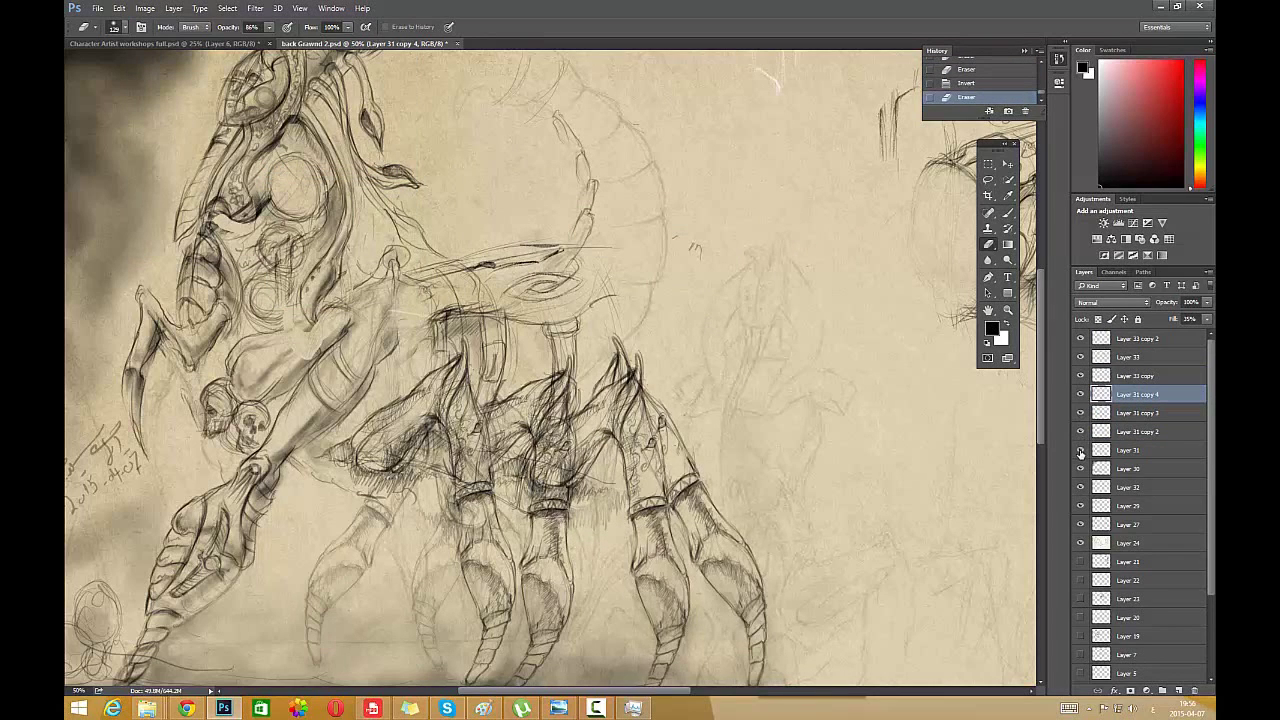
{"action": "left_click", "coordinate": [1081, 450]}
{"action": "left_click", "coordinate": [1081, 450]}
{"action": "left_click", "coordinate": [1098, 450]}
{"action": "left_click_drag", "start_coordinate": [551, 432], "coordinate": [552, 488]}
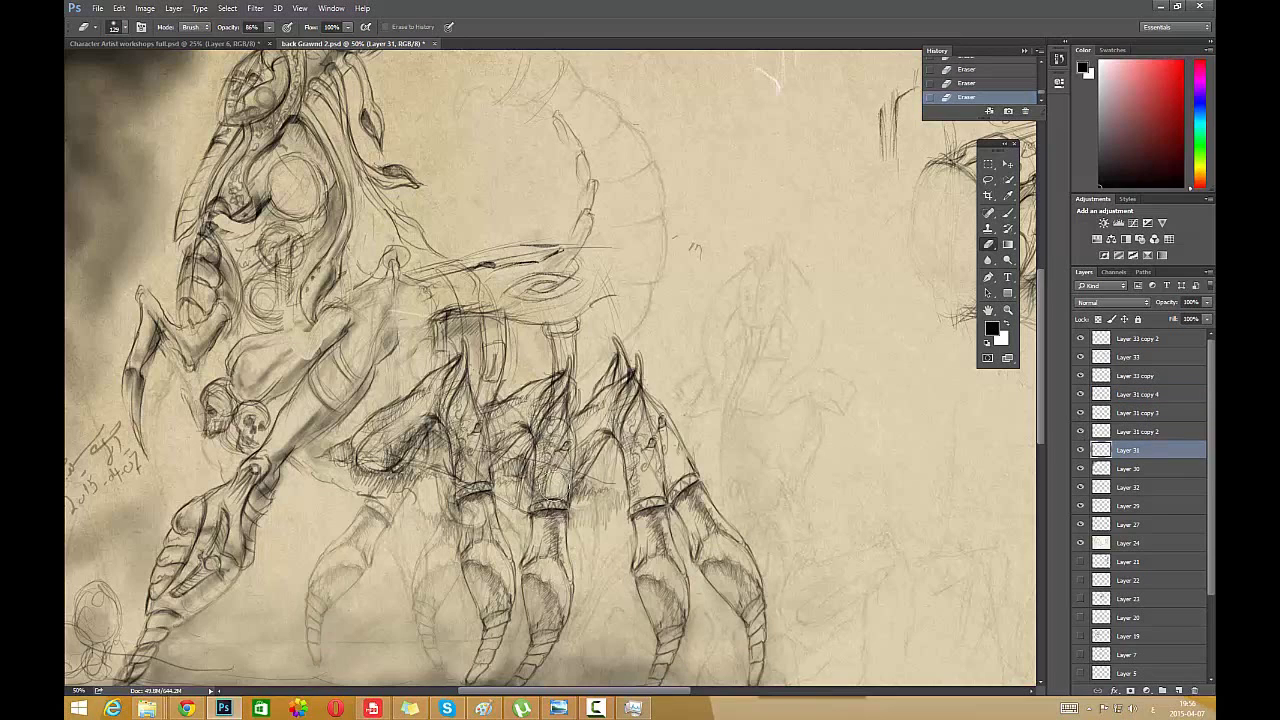
- Examine which leg lines Layer 31 copy 2, Layer 31 copy 3 and Layer 33 copy hold by toggling their visibility
{"action": "left_click", "coordinate": [1081, 432]}
{"action": "left_click", "coordinate": [1081, 432]}
{"action": "left_click", "coordinate": [1081, 414]}
{"action": "left_click", "coordinate": [1081, 414]}
{"action": "left_click", "coordinate": [1082, 396]}
{"action": "left_click", "coordinate": [1100, 396]}
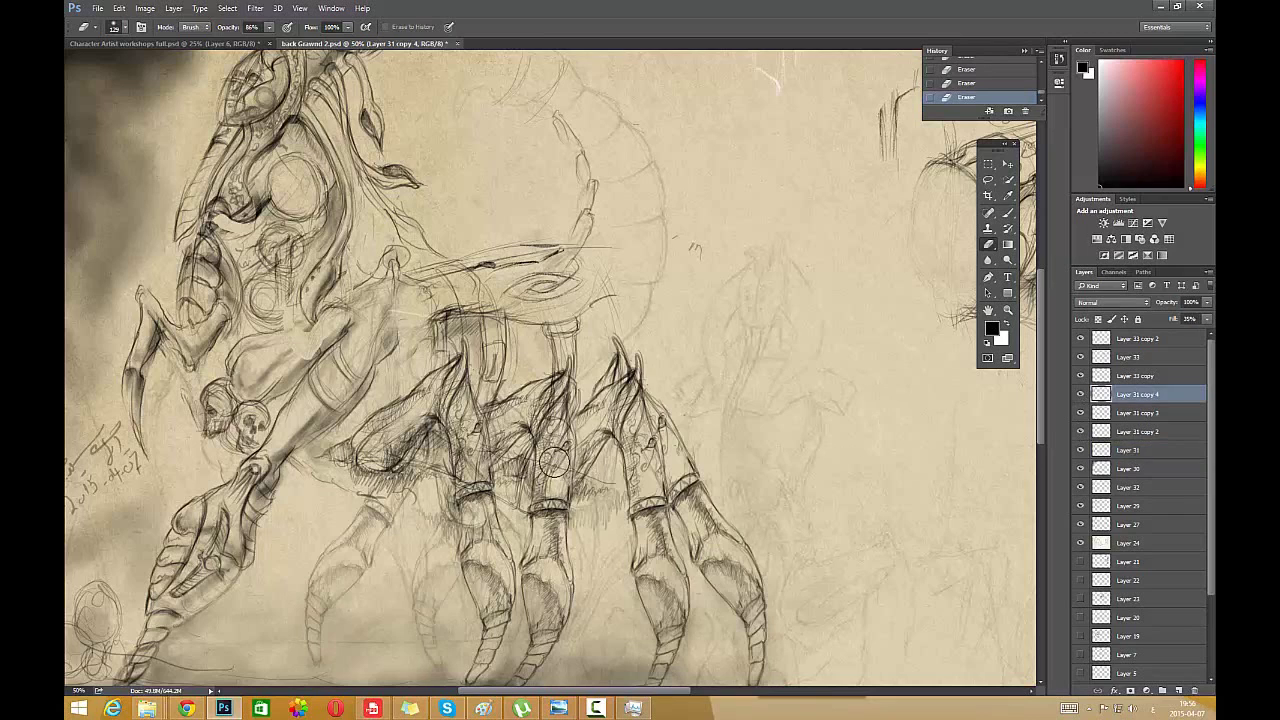
{"action": "left_click", "coordinate": [1082, 377]}
{"action": "left_click", "coordinate": [1090, 375]}
{"action": "left_click", "coordinate": [1080, 375]}
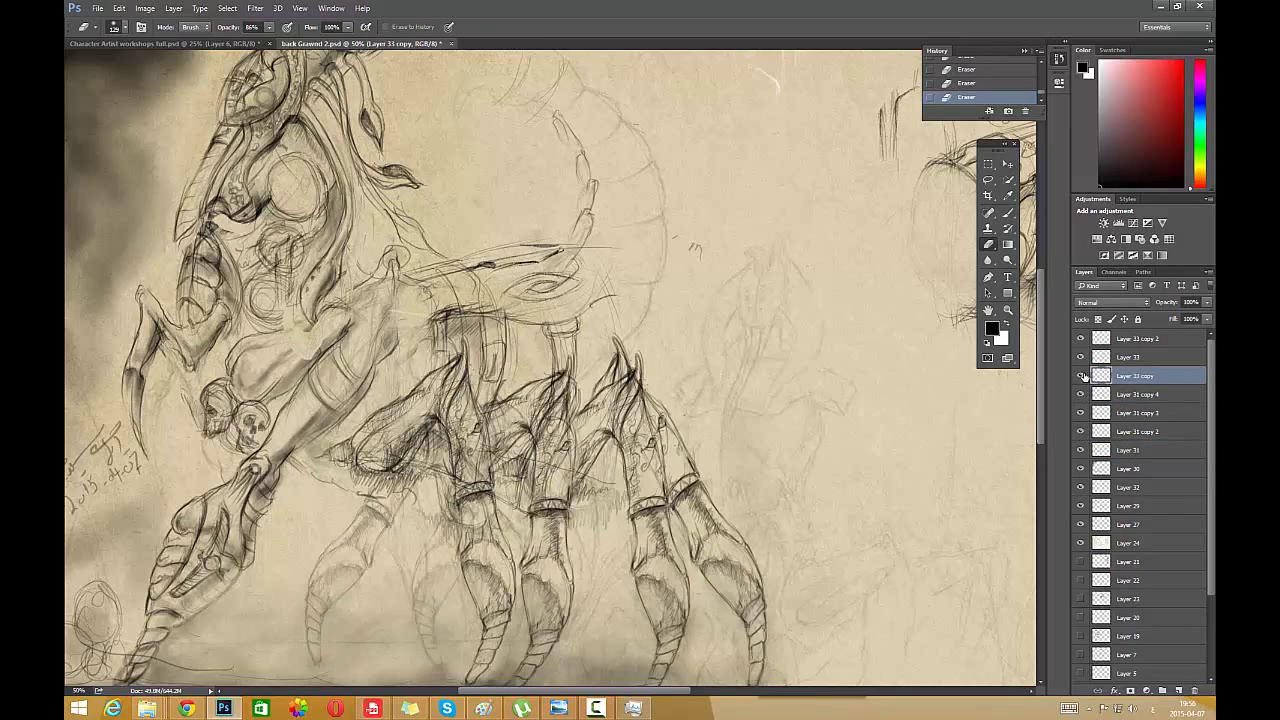
- Select the leg layers from Layer 33 copy down to Layer 31, and examine the contents of Layer 31 and Layer 30
{"action": "left_click", "coordinate": [1136, 410], "text": "shift"}
{"action": "left_click", "coordinate": [1130, 432], "text": "shift"}
{"action": "left_click", "coordinate": [1081, 431]}
{"action": "left_click", "coordinate": [1081, 431]}
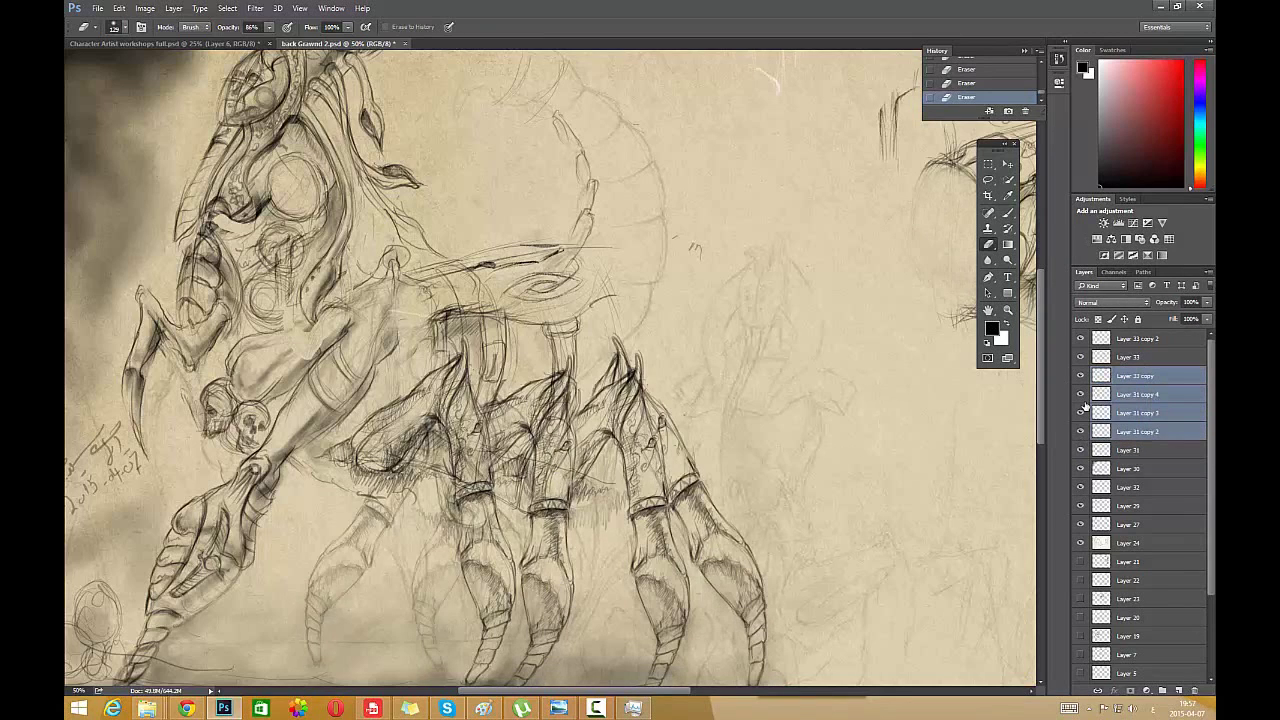
{"action": "left_click", "coordinate": [1080, 450]}
{"action": "left_click", "coordinate": [1080, 450]}
{"action": "left_click", "coordinate": [1128, 450], "text": "shift"}
{"action": "left_click", "coordinate": [1080, 469]}
{"action": "left_click", "coordinate": [1080, 469]}
- Outline the foremost hind leg on Layer 30 with a freehand selection and cut it out
{"action": "left_click", "coordinate": [1128, 469]}
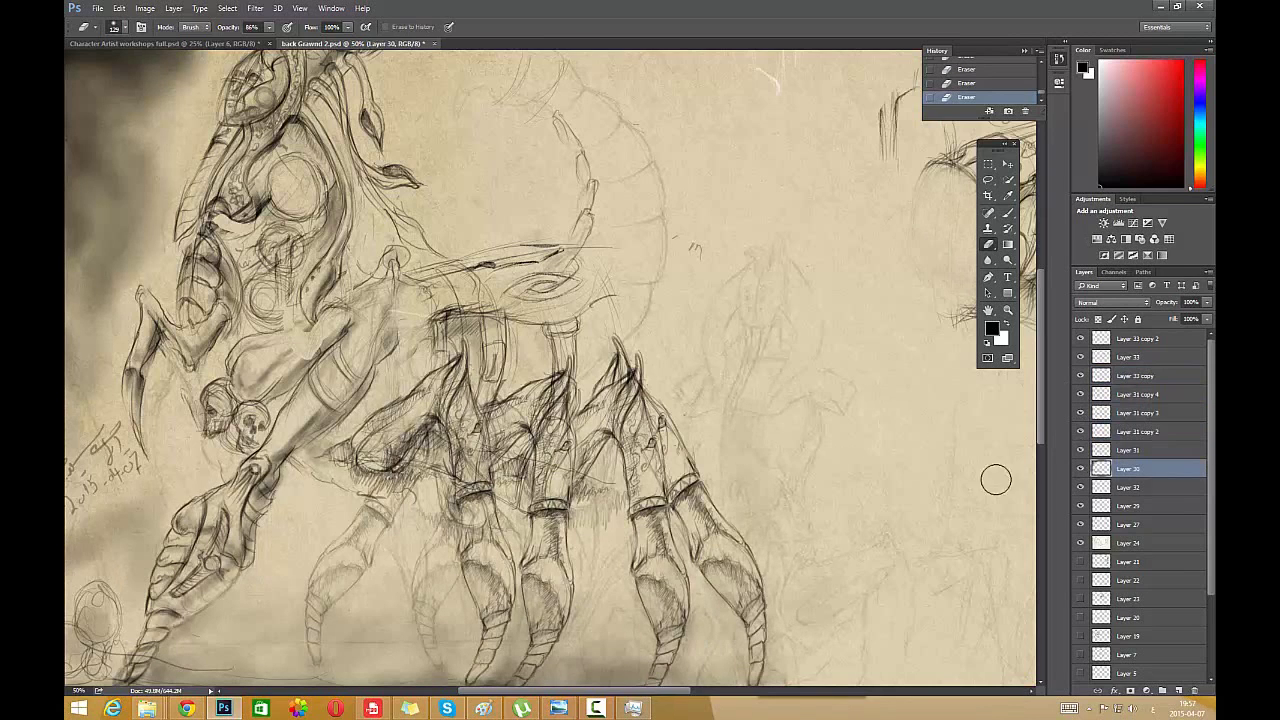
{"action": "key", "text": "l"}
{"action": "mouse_move", "coordinate": [492, 688]}
{"action": "left_mouse_down"}
{"action": "mouse_move", "coordinate": [425, 460]}
{"action": "mouse_move", "coordinate": [427, 366]}
{"action": "mouse_move", "coordinate": [474, 338]}
{"action": "left_mouse_up"}
{"action": "left_click", "coordinate": [120, 9]}
{"action": "left_click", "coordinate": [125, 78]}
- Try a plain paste of the cut leg, undo it, and paste the leg in place on its own layer instead
{"action": "left_click", "coordinate": [120, 9]}
{"action": "left_click", "coordinate": [130, 112]}
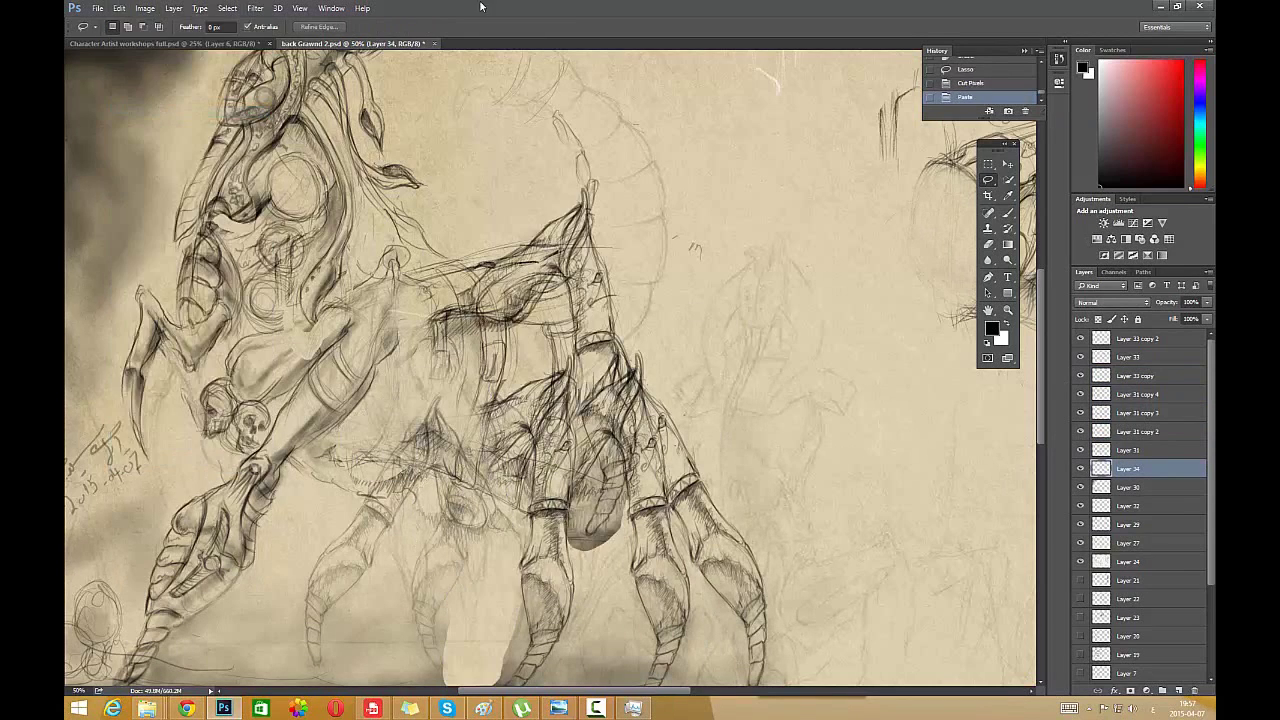
{"action": "left_click", "coordinate": [120, 9]}
{"action": "left_click", "coordinate": [130, 22]}
{"action": "left_click", "coordinate": [976, 84]}
{"action": "left_click", "coordinate": [120, 9]}
{"action": "left_click", "coordinate": [141, 79]}
{"action": "left_click", "coordinate": [120, 9]}
{"action": "mouse_move", "coordinate": [160, 124]}
{"action": "left_click", "coordinate": [298, 123]}
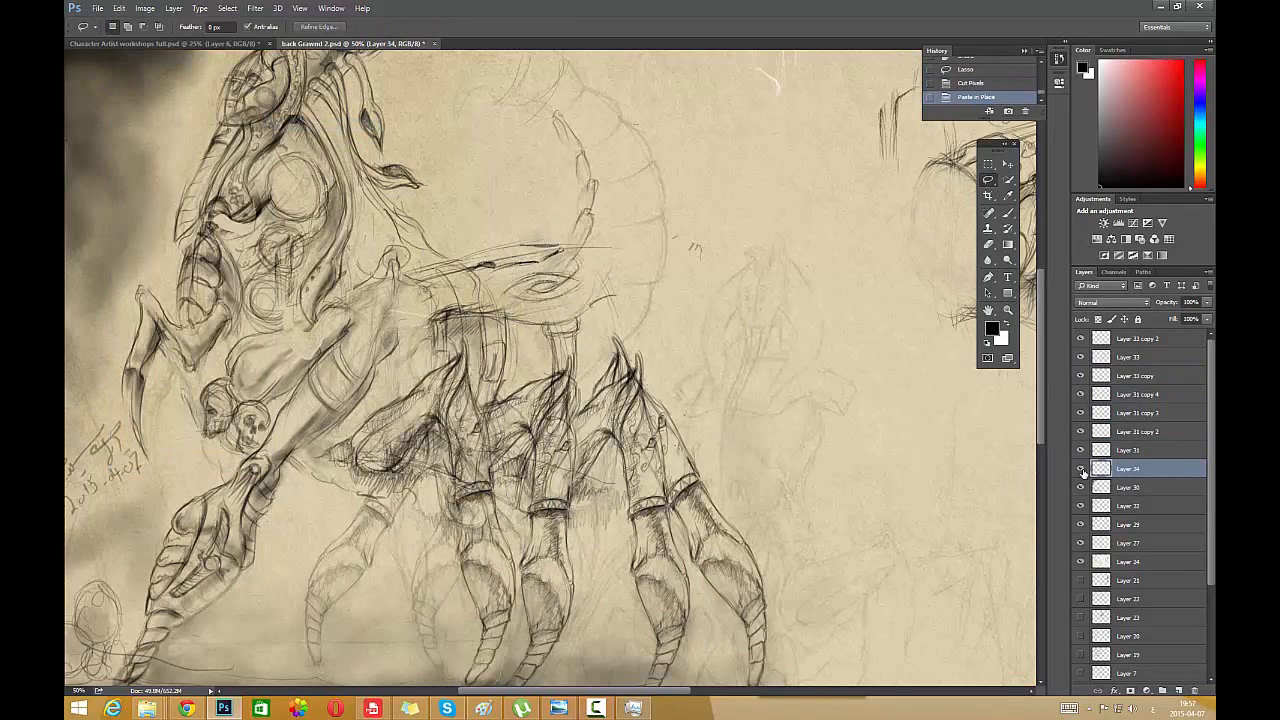
- Check Layer 34 and group the leg layers from Layer 33 copy down to Layer 34 as Group 1
{"action": "left_click", "coordinate": [1080, 468]}
{"action": "left_click", "coordinate": [1080, 468]}
{"action": "left_click", "coordinate": [1135, 376], "text": "shift"}
{"action": "left_click", "coordinate": [1080, 376]}
{"action": "left_click", "coordinate": [1080, 376]}
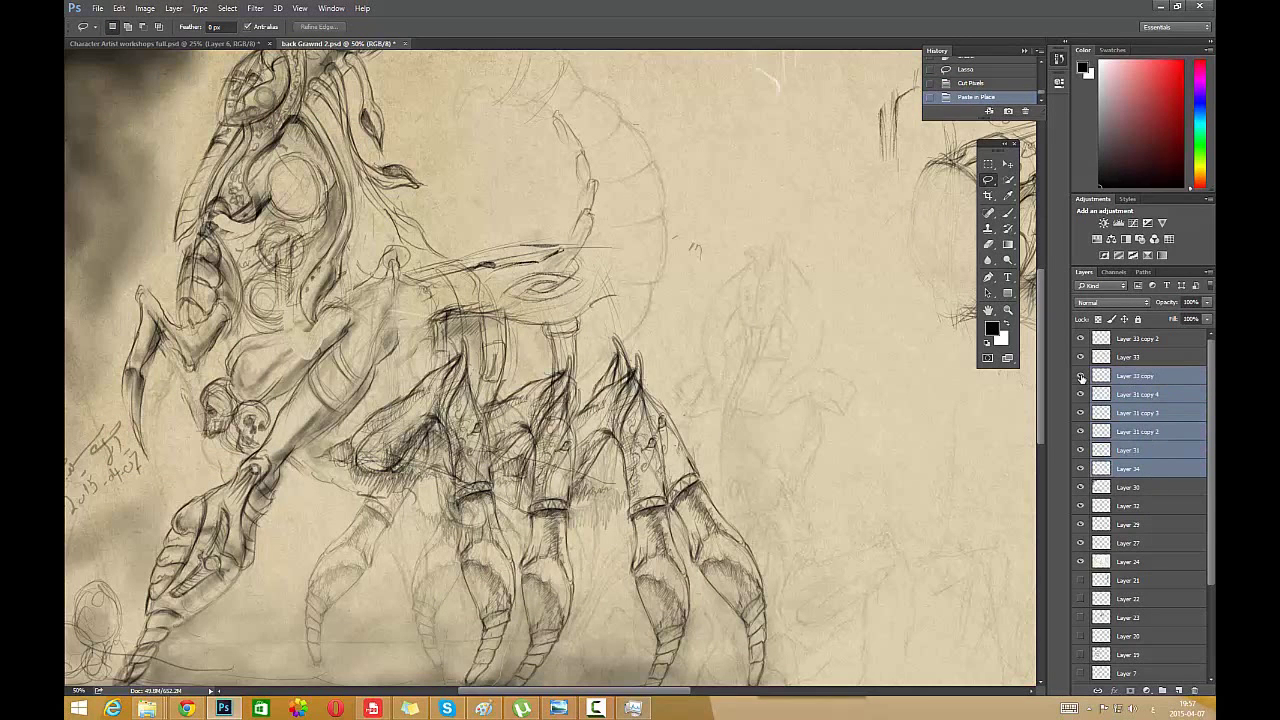
{"action": "right_click", "coordinate": [1113, 428]}
{"action": "left_click", "coordinate": [1060, 440]}
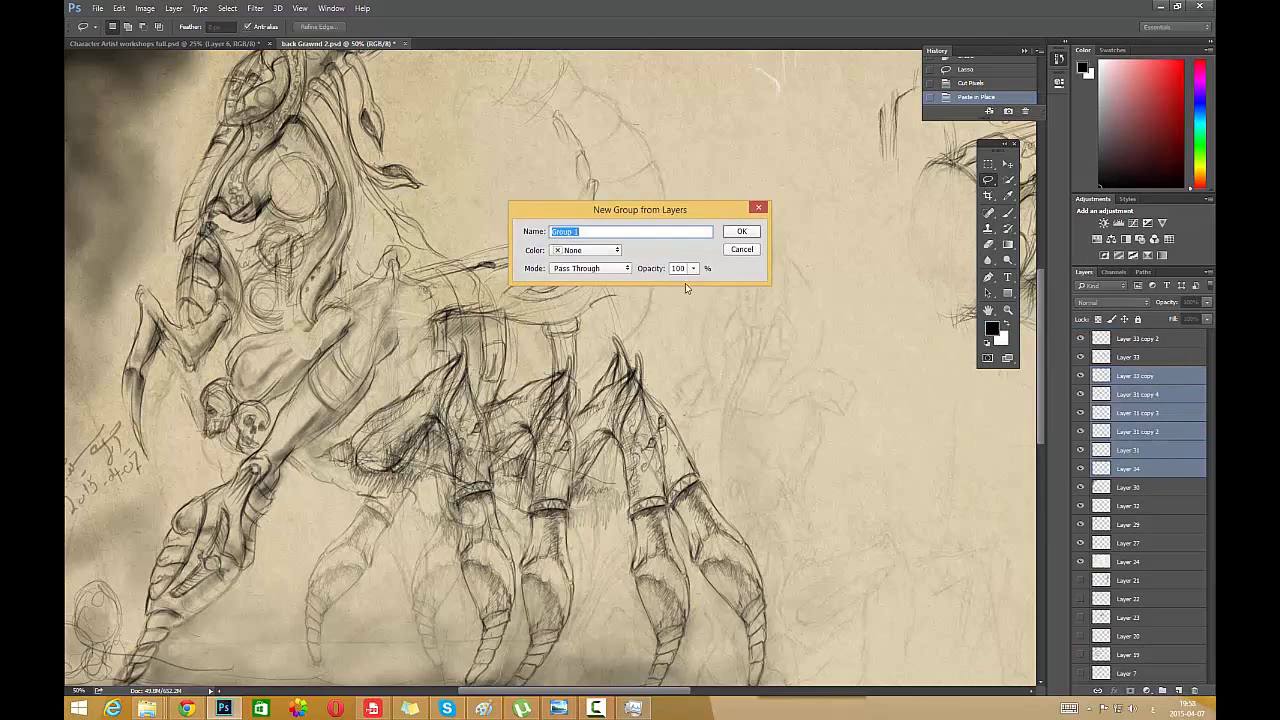
{"action": "left_click", "coordinate": [738, 234]}
- Erase the segment lines overlapping the shoulder on Layer 33 copy 2 and redraw the rear edge of the shoulder joint
{"action": "left_click", "coordinate": [1141, 356]}
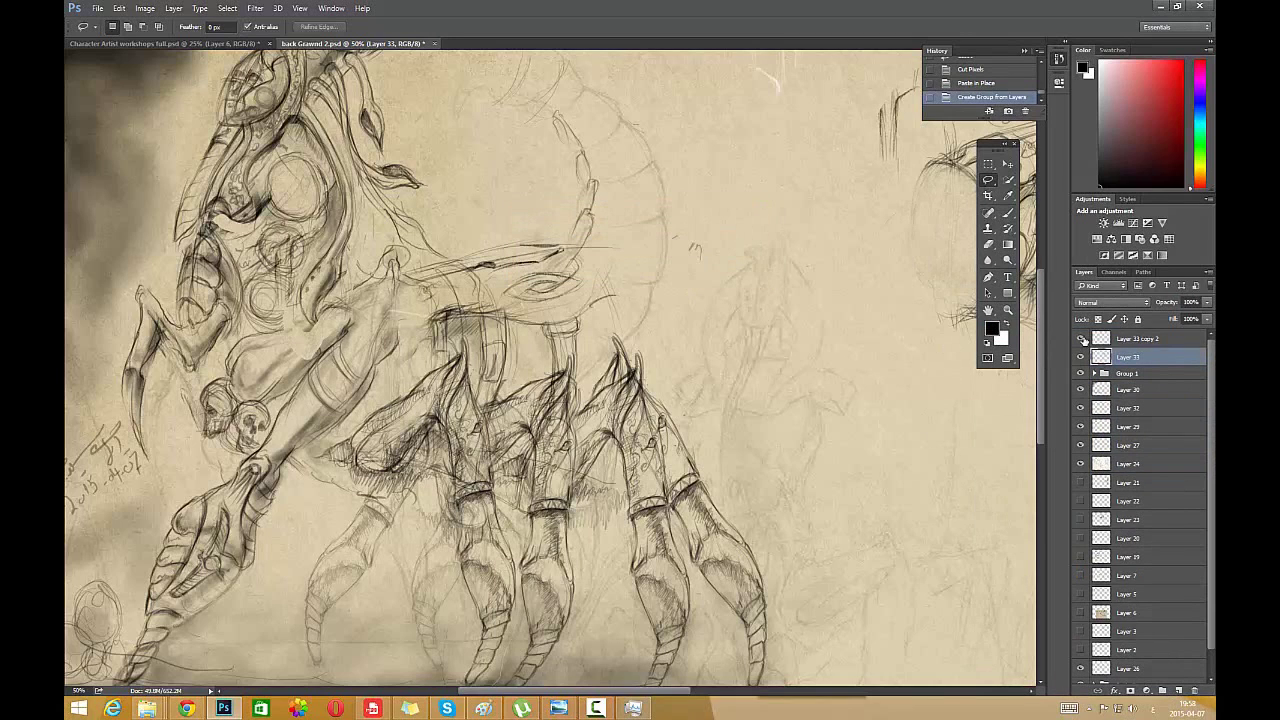
{"action": "left_click", "coordinate": [1136, 340]}
{"action": "key", "text": "e"}
{"action": "left_click_drag", "start_coordinate": [357, 304], "coordinate": [336, 303]}
{"action": "mouse_move", "coordinate": [340, 300]}
{"action": "left_mouse_down"}
{"action": "mouse_move", "coordinate": [375, 293]}
{"action": "mouse_move", "coordinate": [380, 325]}
{"action": "left_mouse_up"}
{"action": "left_click", "coordinate": [1008, 213]}
{"action": "left_click_drag", "start_coordinate": [392, 308], "coordinate": [388, 325]}
{"action": "left_click_drag", "start_coordinate": [398, 310], "coordinate": [399, 325]}
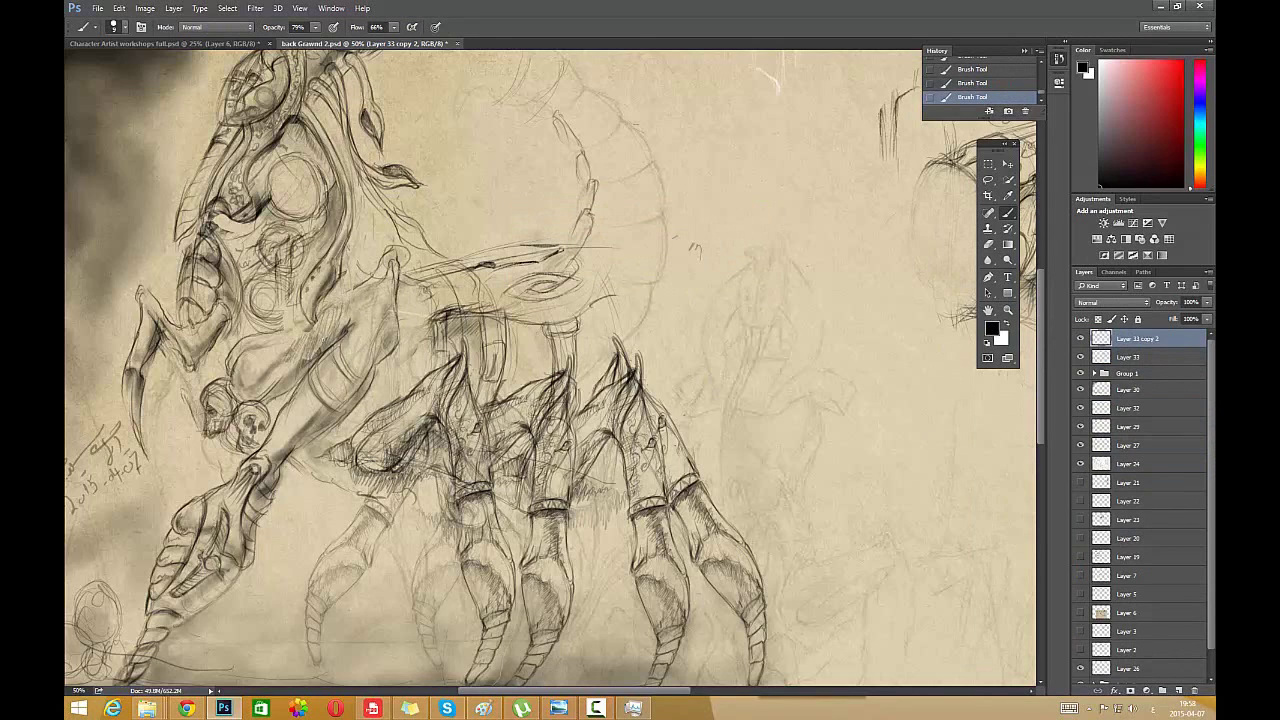
{"action": "right_click", "coordinate": [636, 178]}
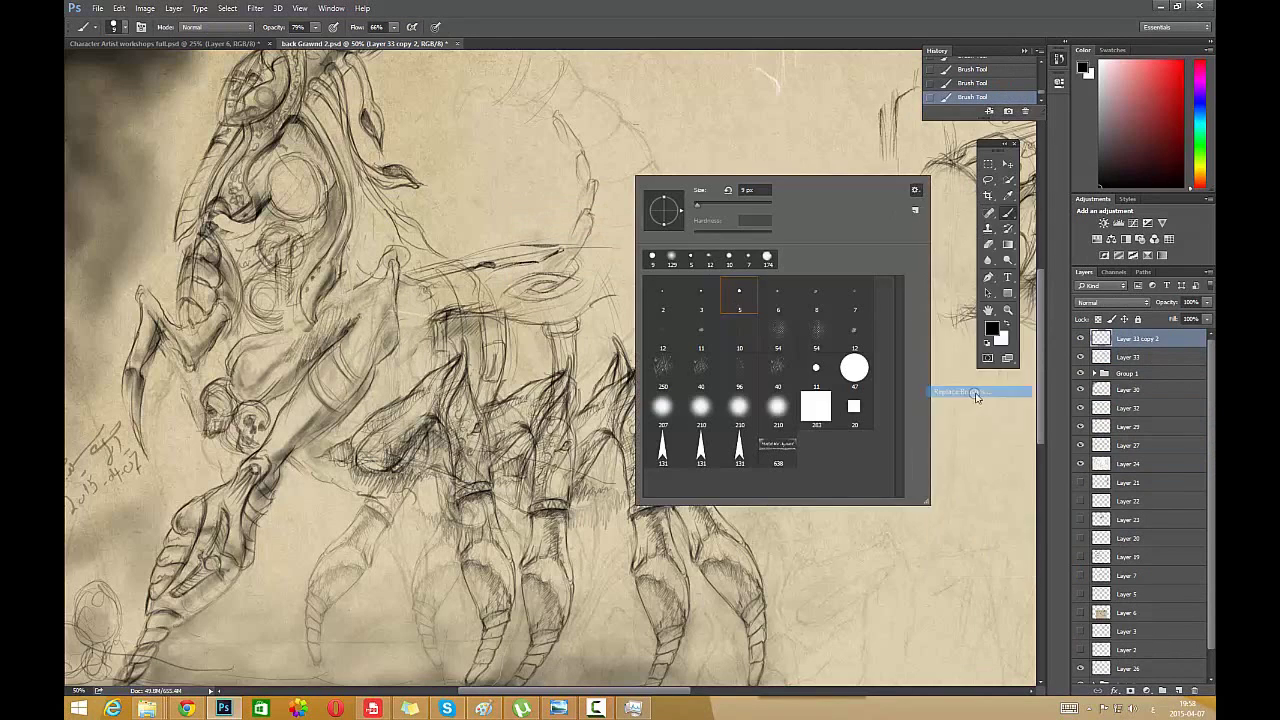
{"action": "left_click", "coordinate": [915, 190]}
{"action": "left_click", "coordinate": [957, 369]}
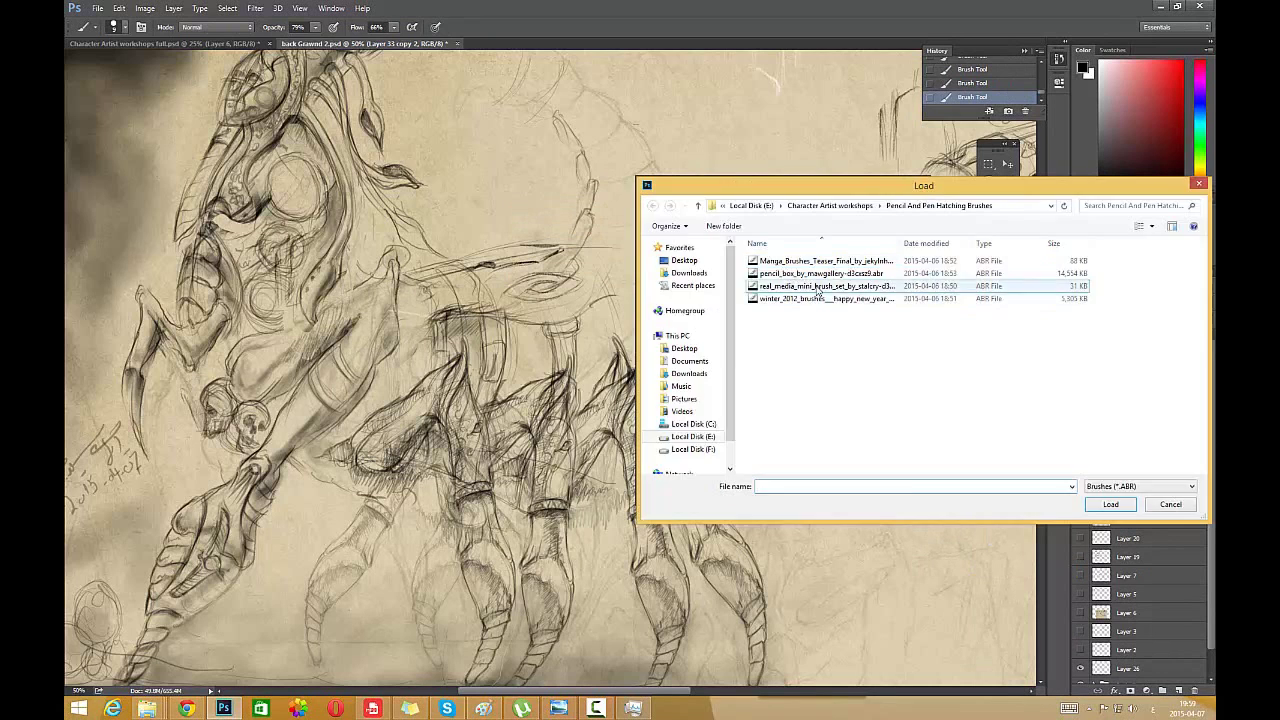
{"action": "left_click", "coordinate": [1174, 506]}
{"action": "left_click", "coordinate": [816, 292]}
{"action": "left_click", "coordinate": [915, 190]}
{"action": "left_click", "coordinate": [960, 390]}
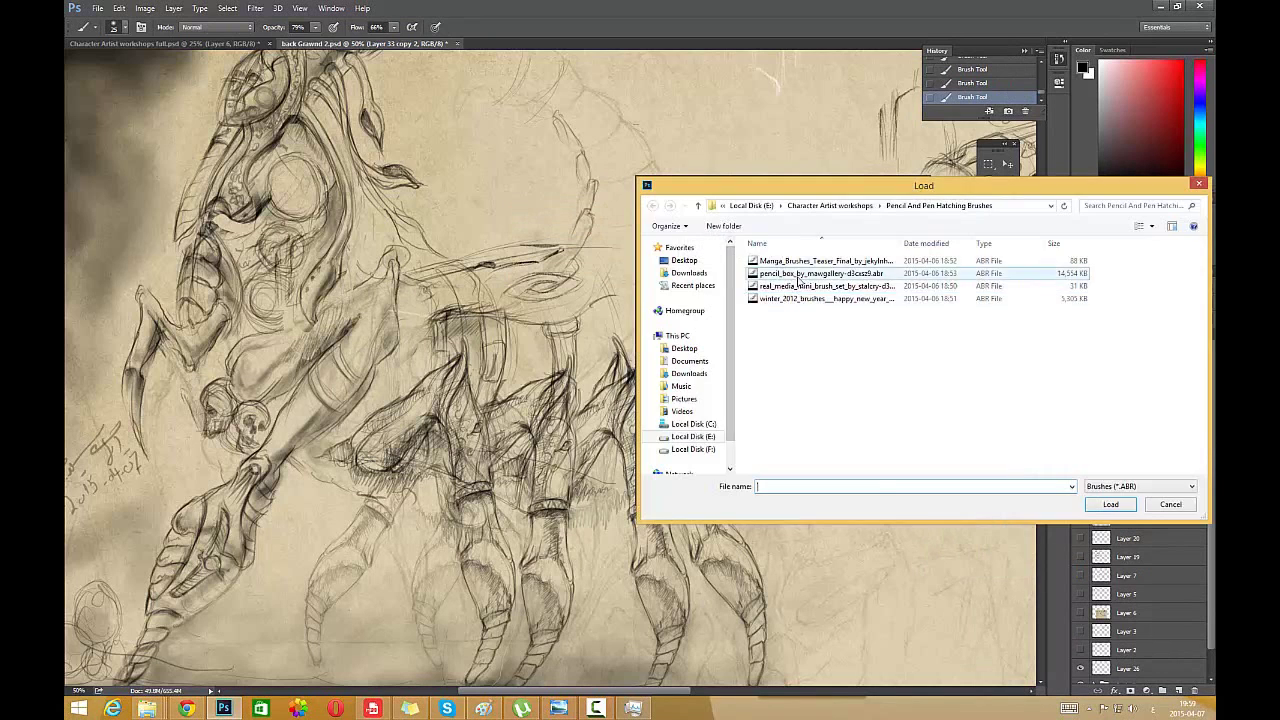
{"action": "double_click", "coordinate": [797, 276]}
- Choose a soft 210 brush preset reduced to 48 px and shade the flank behind the creature's shoulder
{"action": "left_click", "coordinate": [769, 411]}
{"action": "left_click", "coordinate": [422, 354]}
{"action": "right_click", "coordinate": [768, 194]}
{"action": "left_click", "coordinate": [851, 223]}
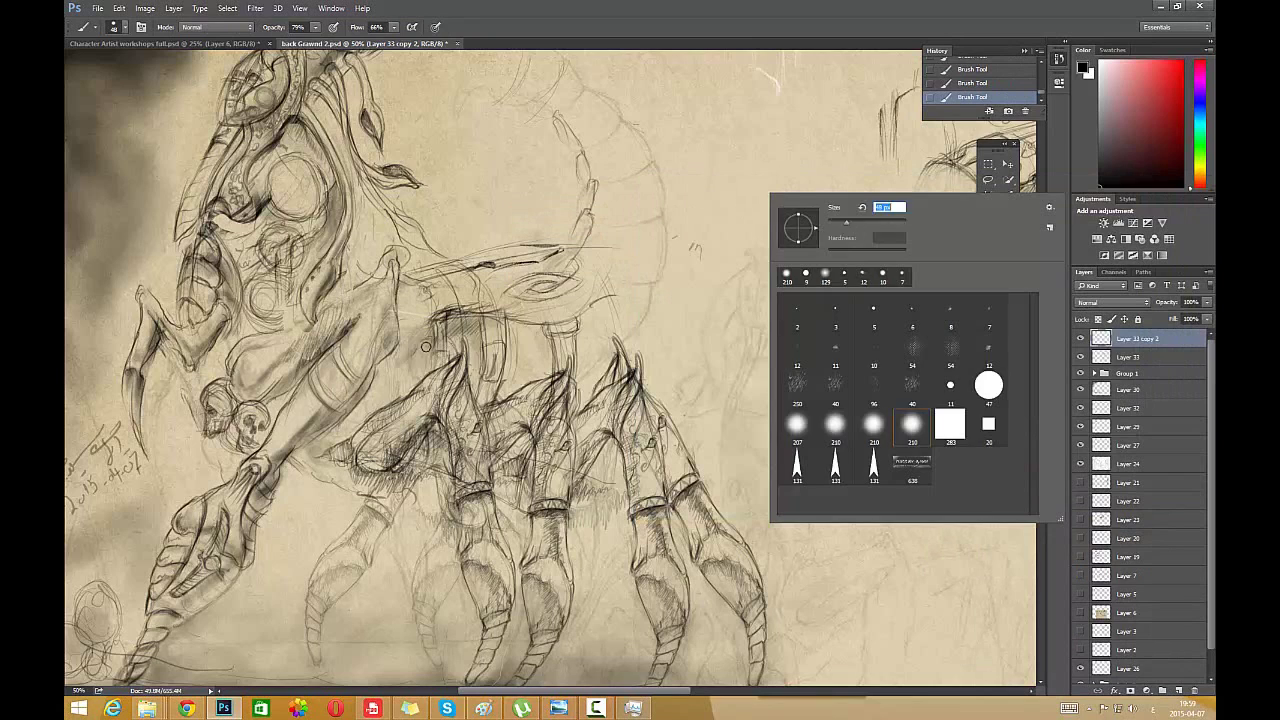
{"action": "left_click", "coordinate": [424, 347]}
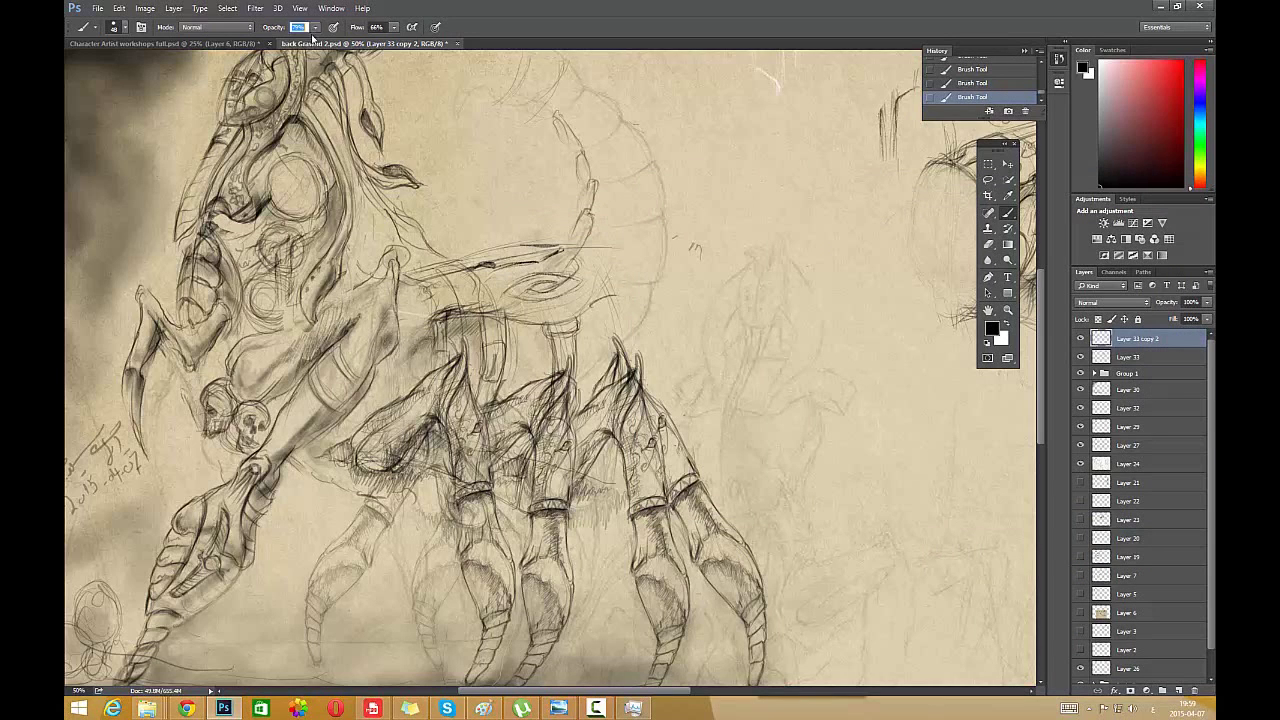
- Set the brush opacity to 46% and shade the front limb's underside and the belly behind it, continuing with a 24 px brush
{"action": "key", "text": "4"}
{"action": "key", "text": "6"}
{"action": "right_click", "coordinate": [330, 384]}
{"action": "left_click_drag", "start_coordinate": [328, 412], "coordinate": [306, 432]}
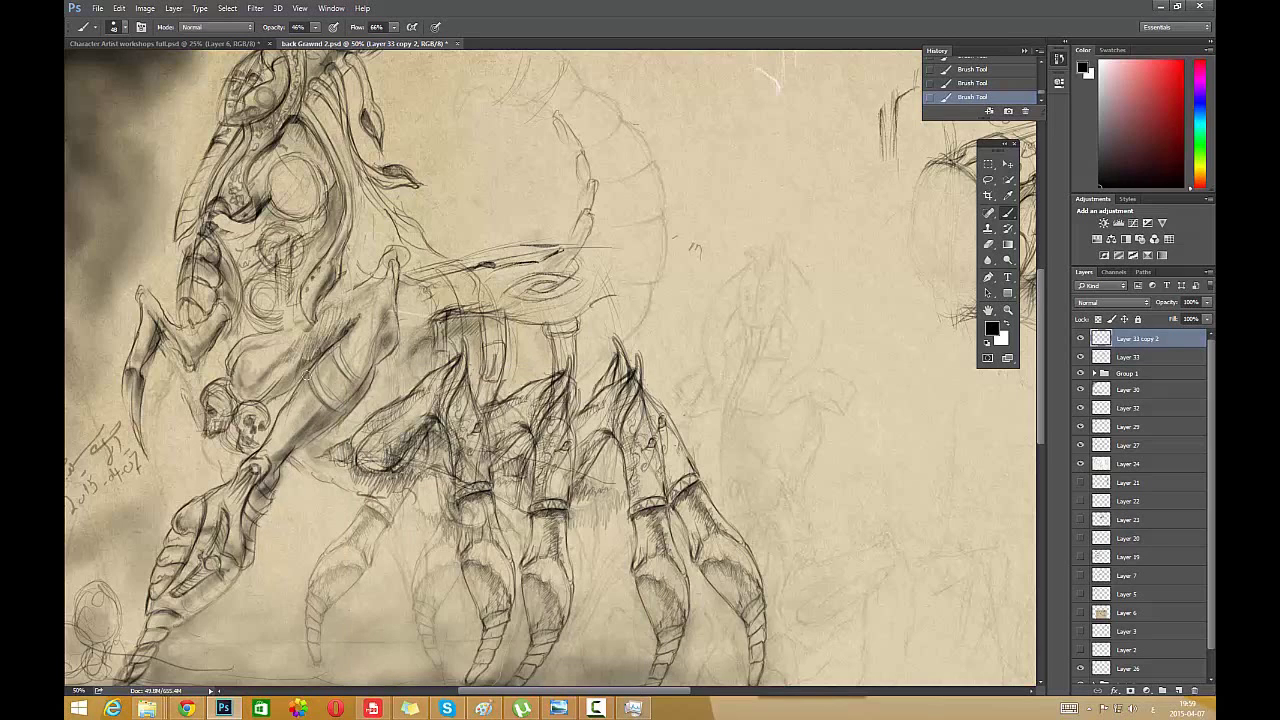
{"action": "right_click", "coordinate": [544, 190]}
{"action": "key", "text": "Escape"}
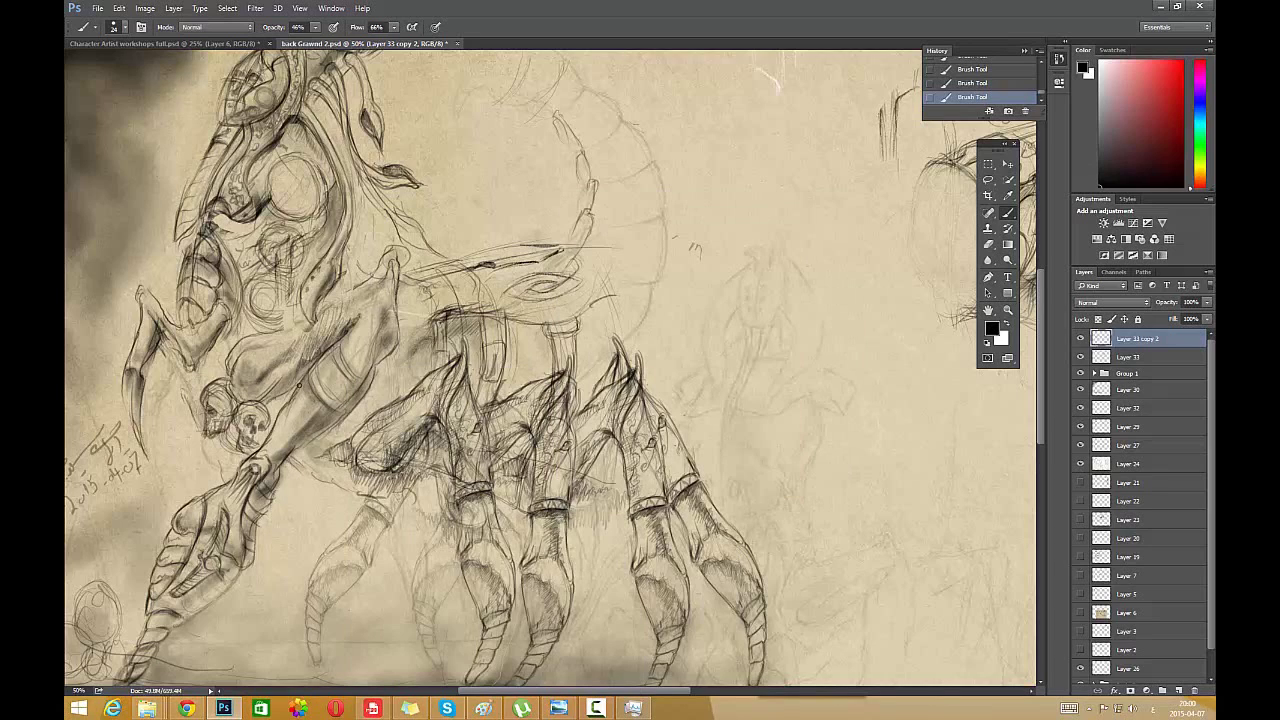
{"action": "left_click_drag", "start_coordinate": [345, 410], "coordinate": [331, 424]}
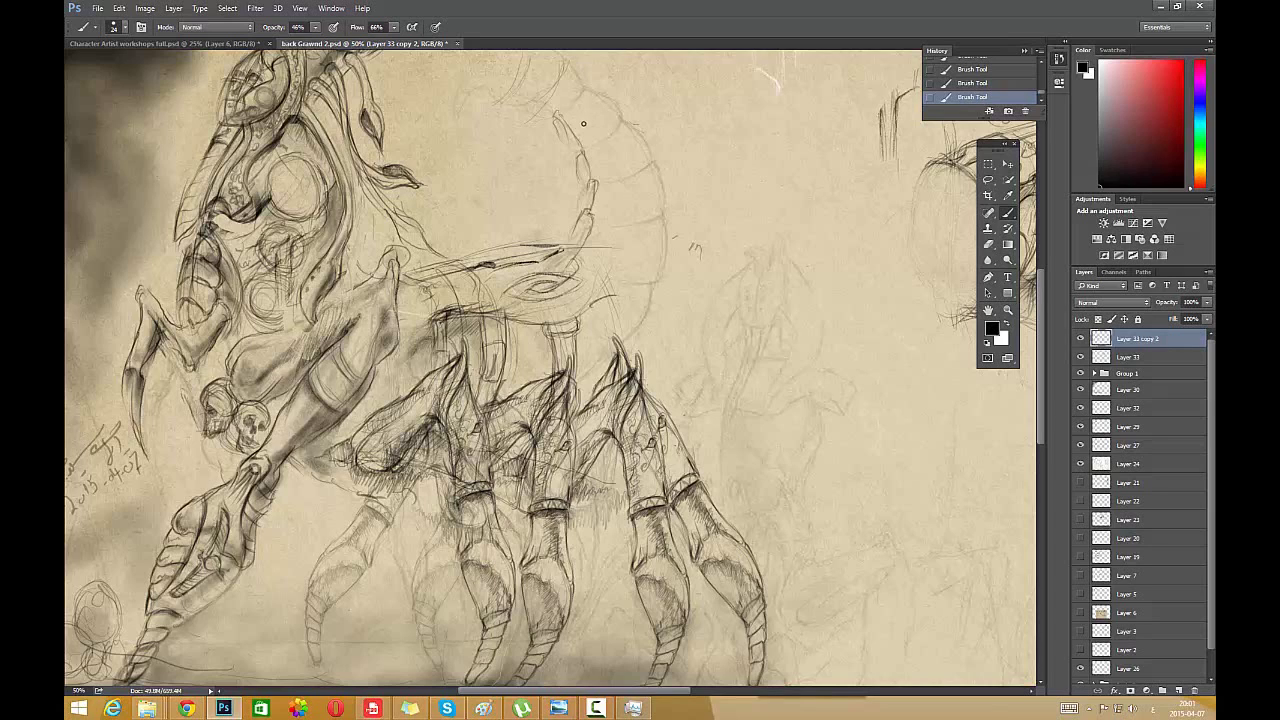
- Erase the heavy segment lines on Layer 33 copy 2 across the creature's back, flank and area above the hind legs
{"action": "key", "text": "e"}
{"action": "left_click_drag", "start_coordinate": [444, 317], "coordinate": [422, 332]}
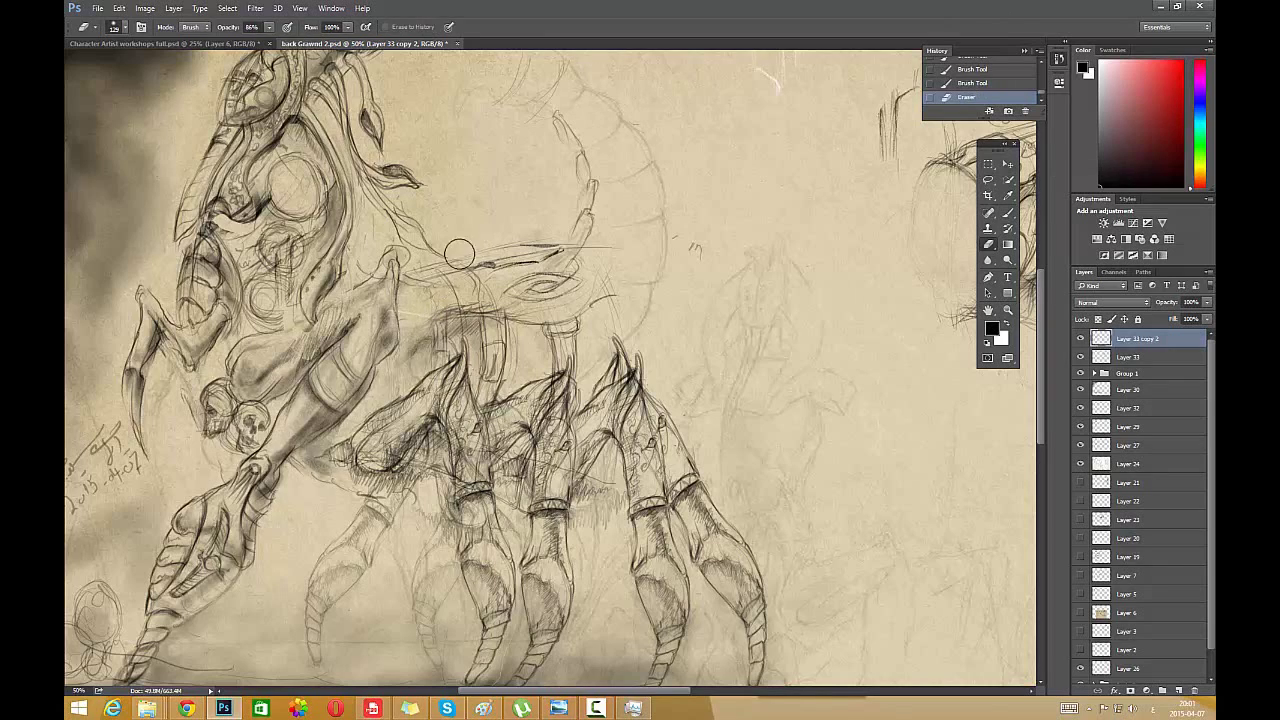
{"action": "left_click_drag", "start_coordinate": [457, 251], "coordinate": [541, 240]}
{"action": "left_click_drag", "start_coordinate": [488, 240], "coordinate": [500, 239]}
{"action": "left_click_drag", "start_coordinate": [559, 285], "coordinate": [420, 345]}
{"action": "mouse_move", "coordinate": [494, 321]}
{"action": "left_mouse_down"}
{"action": "mouse_move", "coordinate": [567, 342]}
{"action": "mouse_move", "coordinate": [486, 378]}
{"action": "left_mouse_up"}
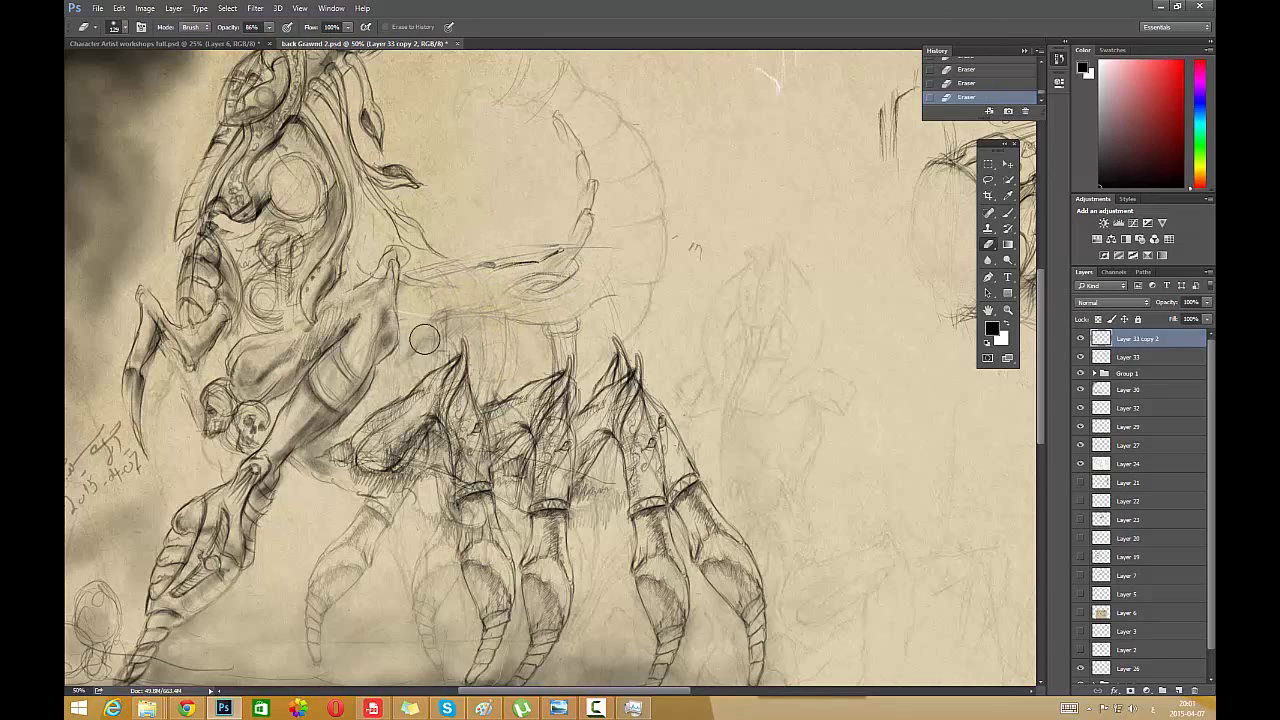
- Choose the 5 px brush preset and draw round joints along the rear body's underside above the hind legs
{"action": "left_click", "coordinate": [1008, 213]}
{"action": "right_click", "coordinate": [614, 91]}
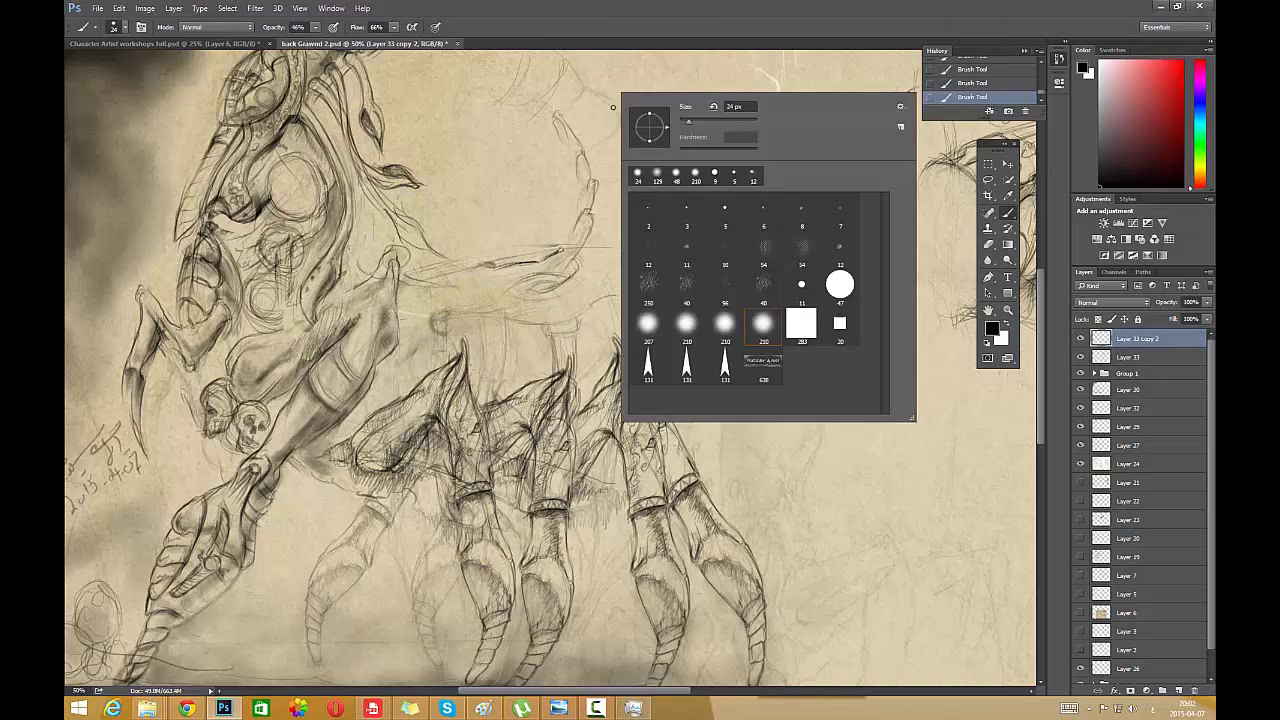
{"action": "left_click", "coordinate": [725, 210]}
{"action": "left_click", "coordinate": [435, 318]}
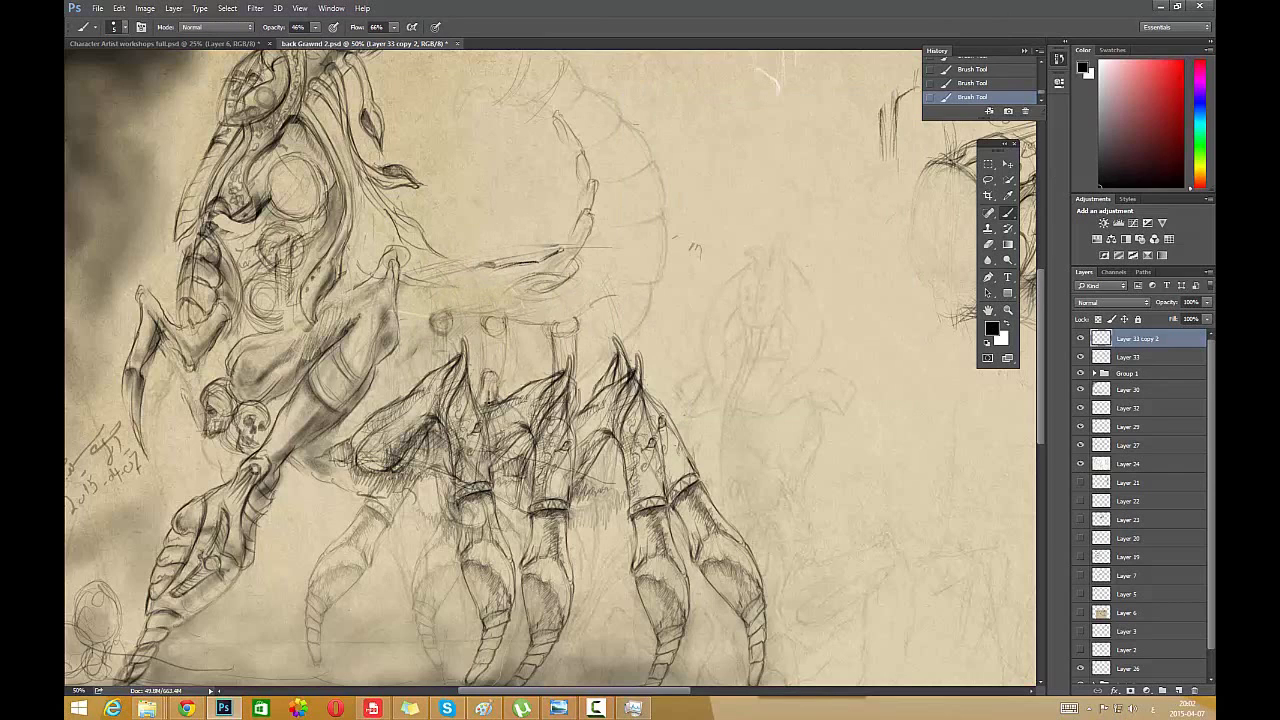
- Make a few test marks beside the tail and draw the connecting shafts from the round joints down to the hind legs
{"action": "right_click", "coordinate": [552, 193]}
{"action": "left_click", "coordinate": [698, 311]}
{"action": "right_click", "coordinate": [678, 113]}
{"action": "left_click_drag", "start_coordinate": [717, 160], "coordinate": [717, 228]}
{"action": "left_click", "coordinate": [717, 190]}
{"action": "left_click", "coordinate": [678, 181]}
{"action": "left_click_drag", "start_coordinate": [502, 328], "coordinate": [483, 392]}
{"action": "left_click_drag", "start_coordinate": [446, 336], "coordinate": [446, 376]}
{"action": "left_click_drag", "start_coordinate": [434, 326], "coordinate": [427, 387]}
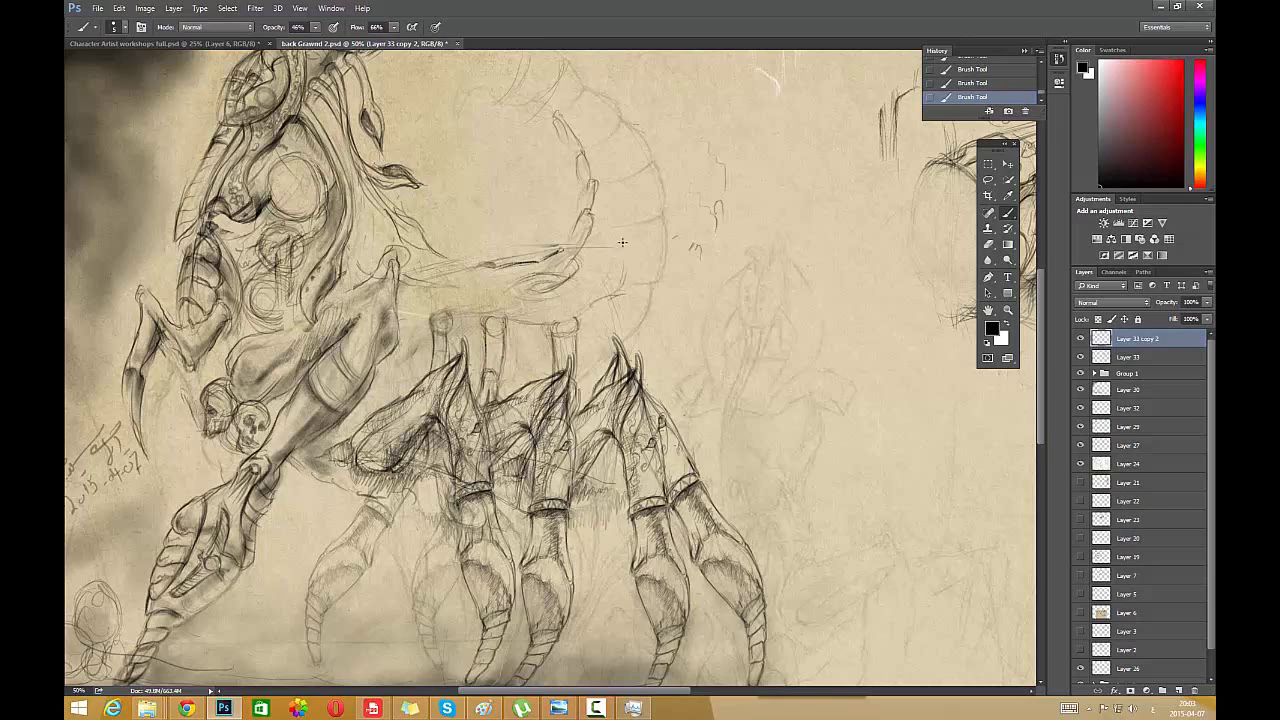
- Draw the tail's outer contour with segment lines, and erase the old plates along its inner edge on Layer 24
{"action": "mouse_move", "coordinate": [661, 351]}
{"action": "left_mouse_down"}
{"action": "mouse_move", "coordinate": [657, 172]}
{"action": "mouse_move", "coordinate": [675, 222]}
{"action": "mouse_move", "coordinate": [643, 130]}
{"action": "mouse_move", "coordinate": [676, 208]}
{"action": "mouse_move", "coordinate": [672, 188]}
{"action": "left_mouse_up"}
{"action": "left_click_drag", "start_coordinate": [614, 288], "coordinate": [676, 258]}
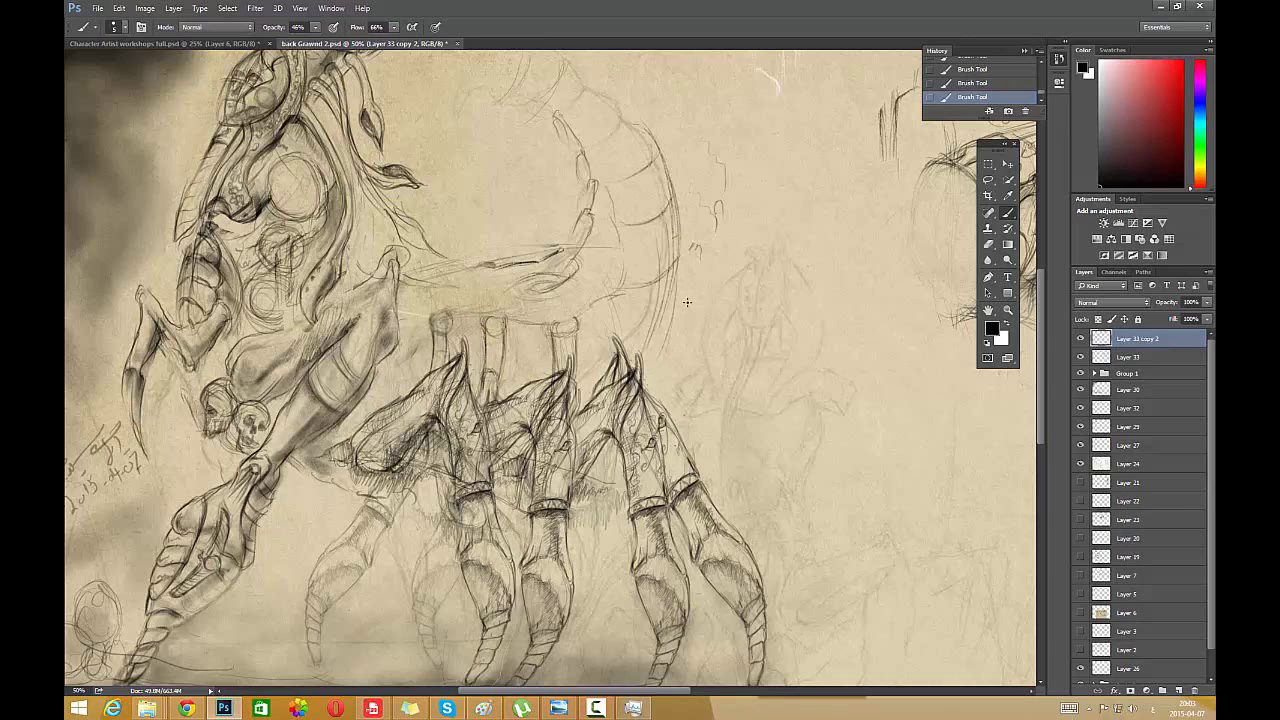
{"action": "left_click", "coordinate": [989, 244]}
{"action": "left_click", "coordinate": [1099, 465]}
{"action": "left_click_drag", "start_coordinate": [582, 190], "coordinate": [556, 290]}
{"action": "left_click", "coordinate": [1101, 446]}
- Draw the line on Layer 29 that curves from the neck down into the creature's back
{"action": "left_click", "coordinate": [1101, 427]}
{"action": "left_click", "coordinate": [1008, 213]}
{"action": "left_click_drag", "start_coordinate": [412, 222], "coordinate": [436, 250]}
{"action": "left_click_drag", "start_coordinate": [424, 240], "coordinate": [446, 256]}
{"action": "left_click_drag", "start_coordinate": [430, 247], "coordinate": [451, 257]}
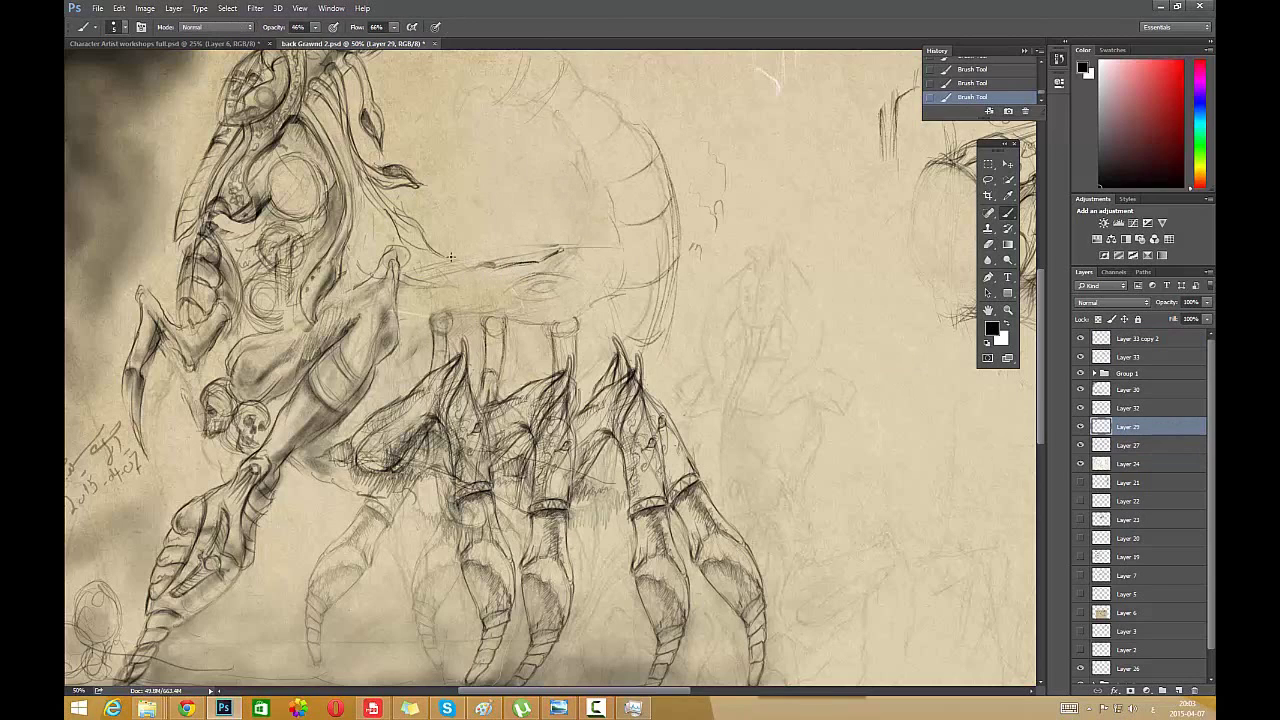
- Draw the tail's inner curve flowing into the back, with contour lines along the rear body
{"action": "mouse_move", "coordinate": [602, 190]}
{"action": "left_mouse_down"}
{"action": "mouse_move", "coordinate": [562, 270]}
{"action": "mouse_move", "coordinate": [591, 229]}
{"action": "mouse_move", "coordinate": [522, 287]}
{"action": "left_mouse_up"}
{"action": "mouse_move", "coordinate": [591, 244]}
{"action": "left_mouse_down"}
{"action": "mouse_move", "coordinate": [496, 280]}
{"action": "mouse_move", "coordinate": [474, 268]}
{"action": "left_mouse_up"}
{"action": "mouse_move", "coordinate": [526, 324]}
{"action": "left_mouse_down"}
{"action": "mouse_move", "coordinate": [625, 268]}
{"action": "mouse_move", "coordinate": [601, 170]}
{"action": "mouse_move", "coordinate": [601, 204]}
{"action": "mouse_move", "coordinate": [521, 265]}
{"action": "left_mouse_up"}
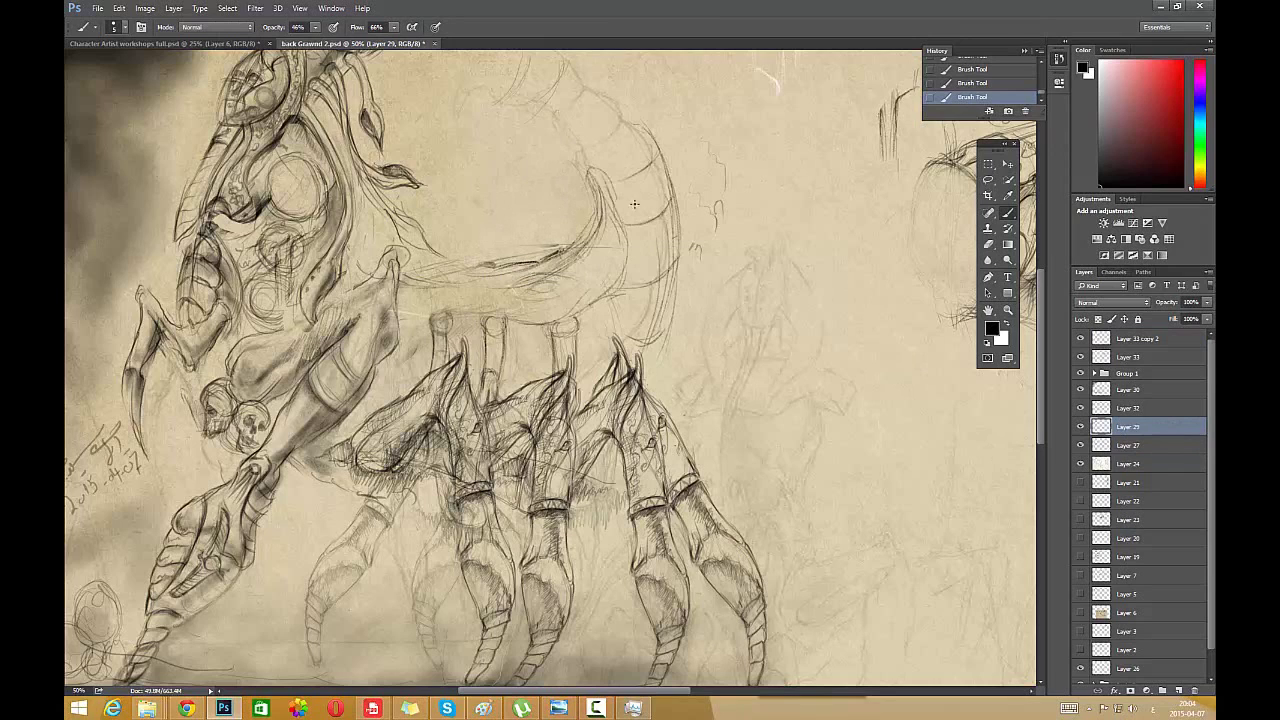
{"action": "mouse_move", "coordinate": [592, 168]}
{"action": "left_mouse_down"}
{"action": "mouse_move", "coordinate": [599, 300]}
{"action": "mouse_move", "coordinate": [544, 326]}
{"action": "mouse_move", "coordinate": [487, 320]}
{"action": "left_mouse_up"}
- Load several saved brush sets in turn, replacing the current presets, and pick the 81 px textured brush
{"action": "right_click", "coordinate": [538, 255]}
{"action": "left_click", "coordinate": [1051, 167]}
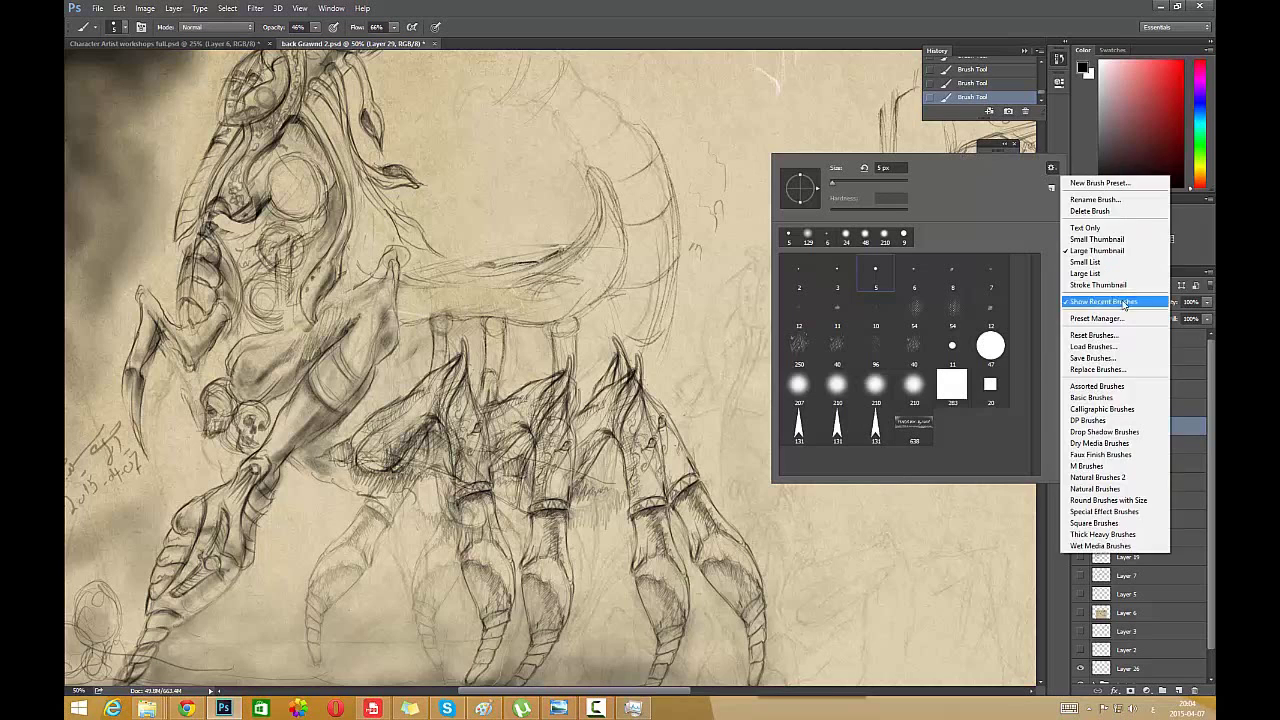
{"action": "left_click", "coordinate": [1121, 335]}
{"action": "left_click", "coordinate": [553, 255]}
{"action": "left_click", "coordinate": [1051, 168]}
{"action": "left_click", "coordinate": [1098, 369]}
{"action": "double_click", "coordinate": [800, 264]}
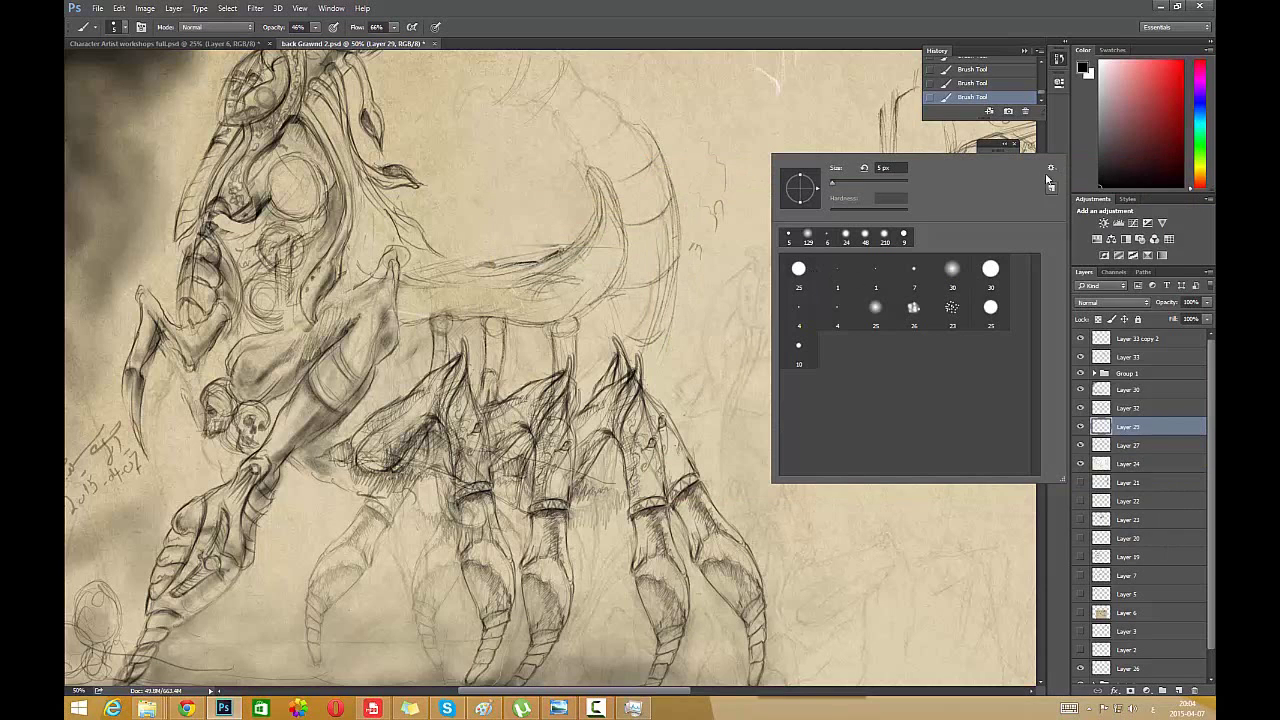
{"action": "left_click", "coordinate": [1051, 168]}
{"action": "left_click", "coordinate": [1095, 335]}
{"action": "left_click", "coordinate": [553, 255]}
{"action": "left_click", "coordinate": [1051, 168]}
{"action": "left_click", "coordinate": [1097, 369]}
{"action": "double_click", "coordinate": [829, 266]}
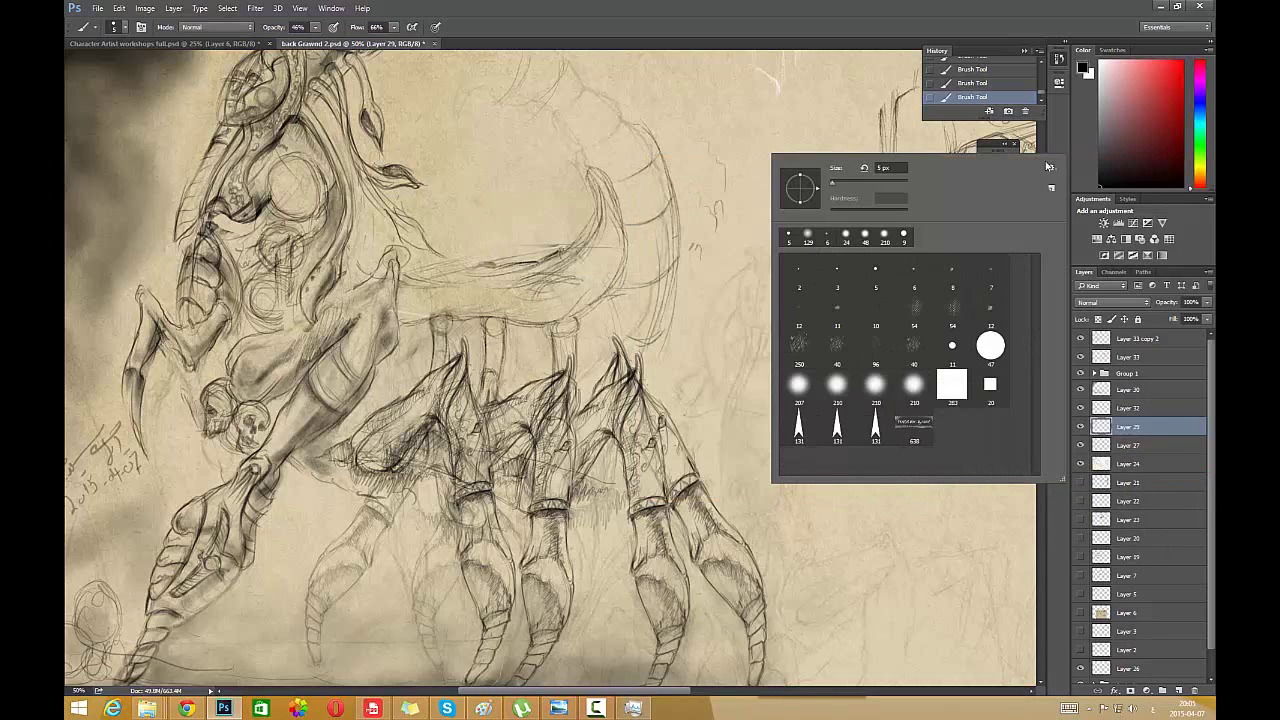
{"action": "left_click", "coordinate": [1051, 168]}
{"action": "left_click", "coordinate": [1097, 335]}
{"action": "left_click", "coordinate": [554, 255]}
{"action": "left_click", "coordinate": [1051, 168]}
{"action": "left_click", "coordinate": [1097, 369]}
{"action": "double_click", "coordinate": [788, 282]}
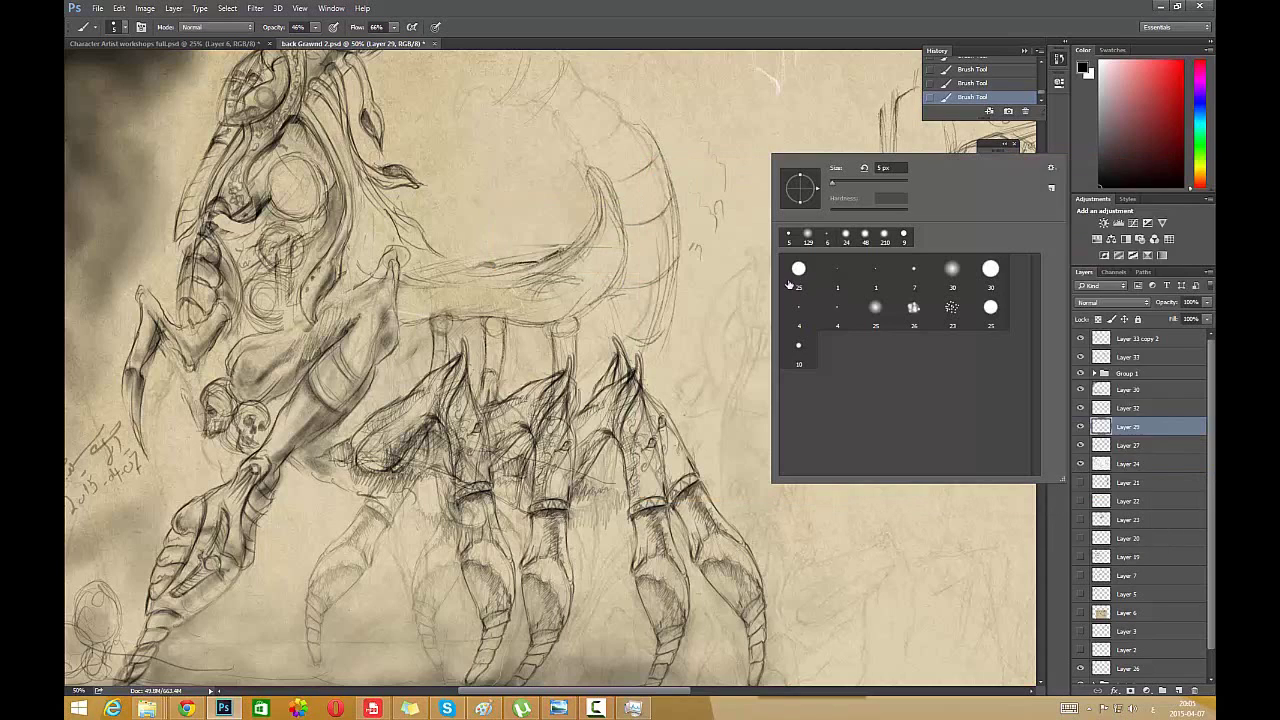
{"action": "left_click", "coordinate": [1051, 168]}
{"action": "left_click", "coordinate": [1095, 335]}
{"action": "left_click", "coordinate": [554, 255]}
{"action": "left_click", "coordinate": [1051, 168]}
{"action": "left_click", "coordinate": [1097, 369]}
{"action": "double_click", "coordinate": [822, 254]}
{"action": "left_click", "coordinate": [910, 267]}
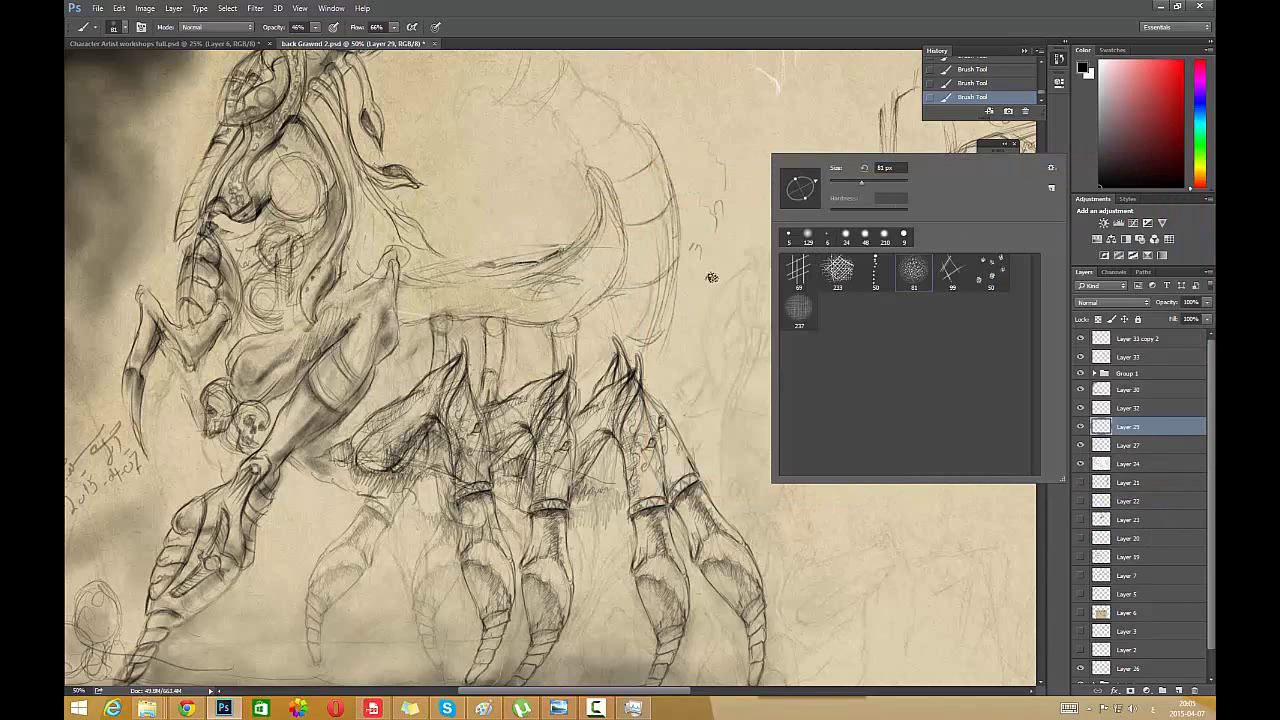
- Replace the textured brushes with a round brush set, load more brushes, and test the 9 px brush beside the tail
{"action": "left_click", "coordinate": [1051, 168]}
{"action": "left_click", "coordinate": [1104, 370]}
{"action": "double_click", "coordinate": [888, 279]}
{"action": "left_click", "coordinate": [1052, 168]}
{"action": "left_click", "coordinate": [1094, 347]}
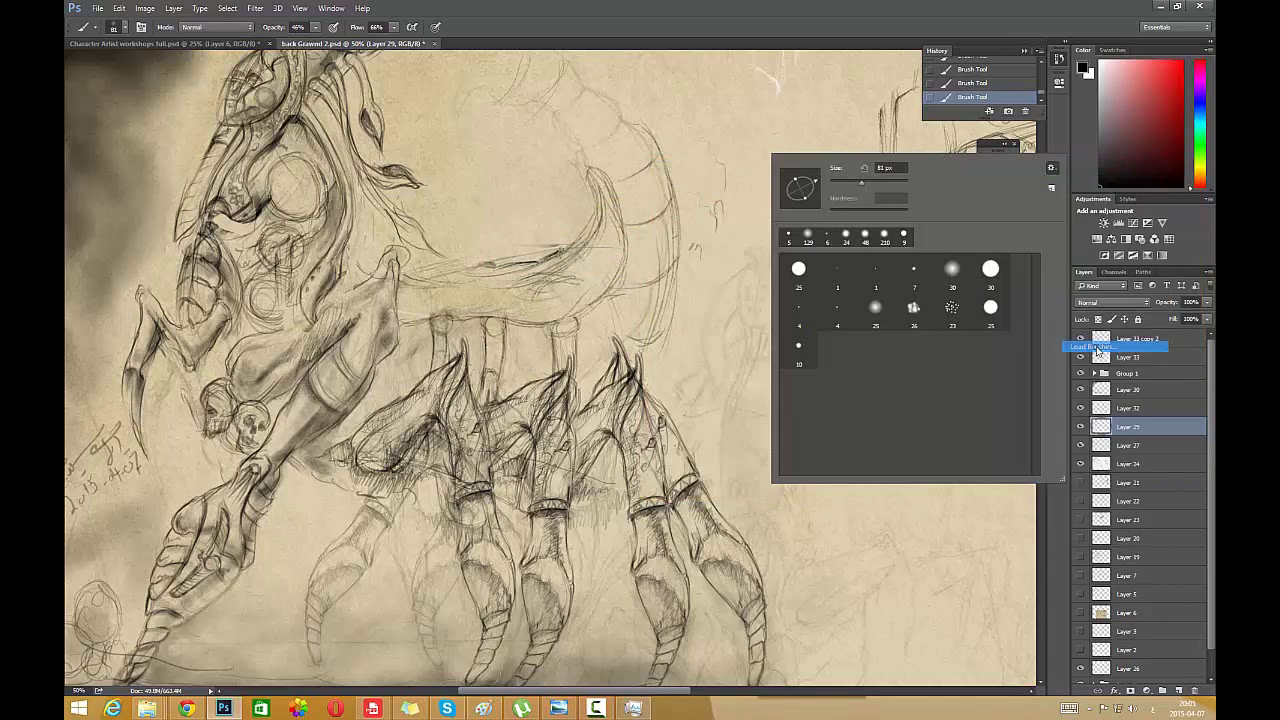
{"action": "double_click", "coordinate": [1025, 340]}
{"action": "scroll", "coordinate": [1025, 340], "scroll_direction": "down", "scroll_amount": 1}
{"action": "left_click", "coordinate": [875, 337]}
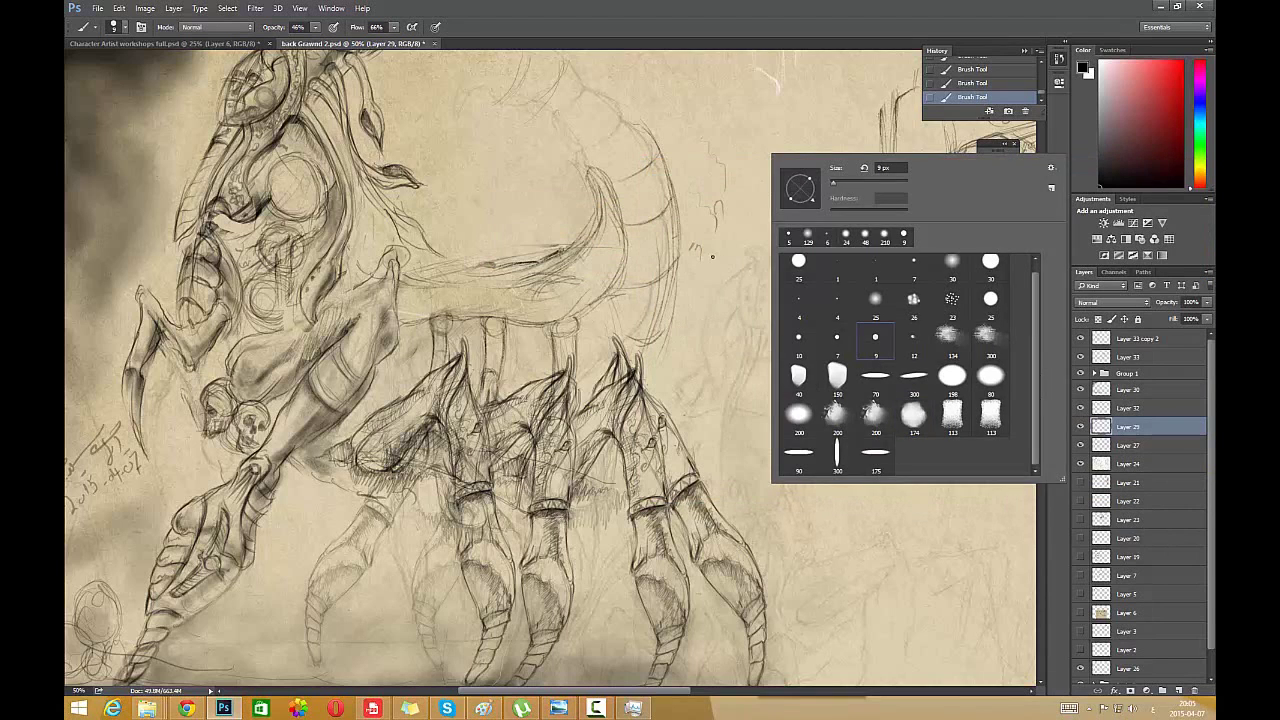
{"action": "left_click_drag", "start_coordinate": [720, 250], "coordinate": [733, 277]}
- Pick the 4 px round brush, and replace the brush presets with another brush library
{"action": "right_click", "coordinate": [764, 258]}
{"action": "scroll", "coordinate": [872, 382], "scroll_direction": "up", "scroll_amount": 1}
{"action": "left_click", "coordinate": [848, 351]}
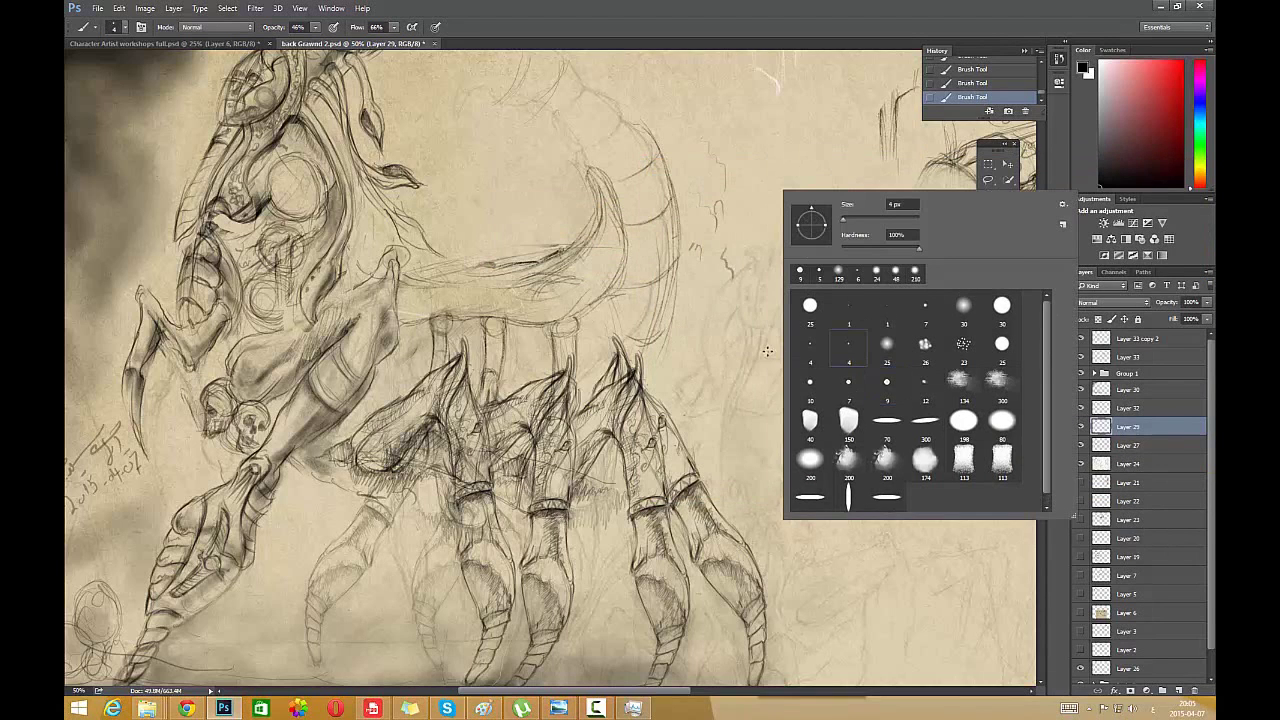
{"action": "left_click", "coordinate": [1063, 204]}
{"action": "left_click", "coordinate": [1103, 371]}
{"action": "left_click", "coordinate": [532, 266]}
{"action": "left_click", "coordinate": [1062, 205]}
{"action": "left_click", "coordinate": [1103, 383]}
{"action": "double_click", "coordinate": [900, 336]}
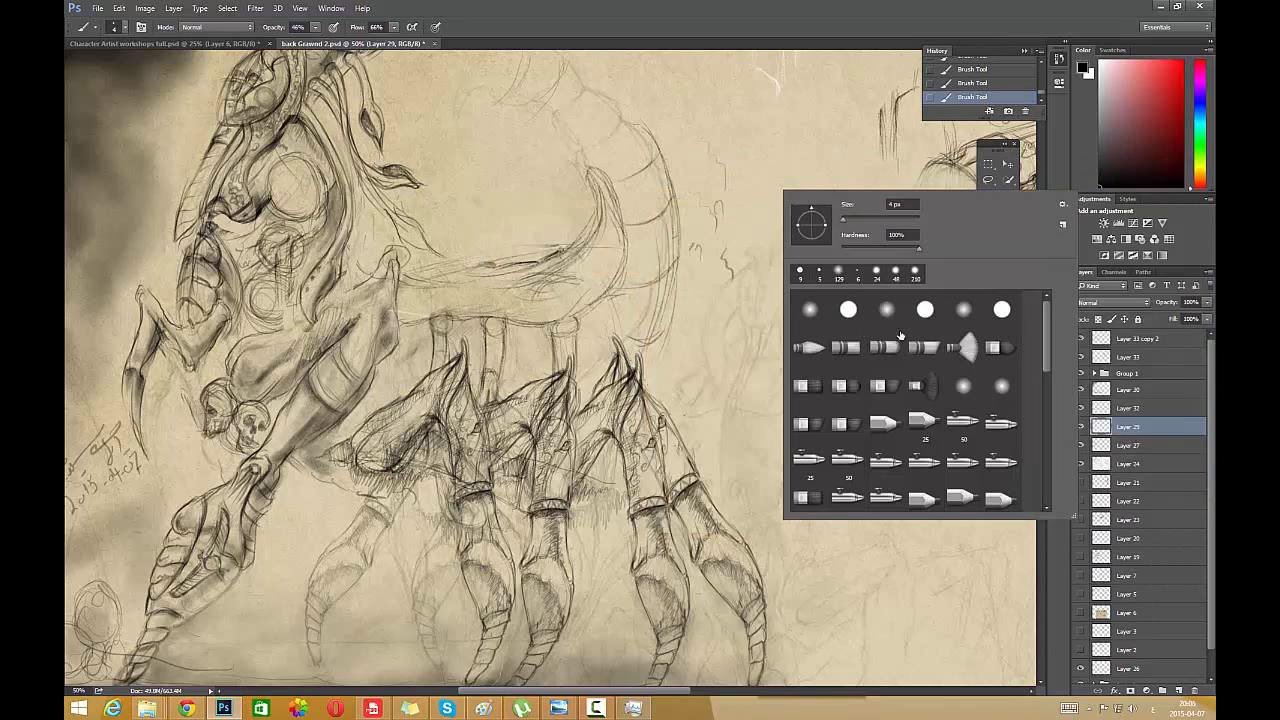
- Replace the presets with the set of small round and texture brushes, and test the 7 px brush beside the tail
{"action": "left_click", "coordinate": [1063, 204]}
{"action": "left_click", "coordinate": [1103, 406]}
{"action": "left_click", "coordinate": [1003, 316]}
{"action": "double_click", "coordinate": [1003, 316]}
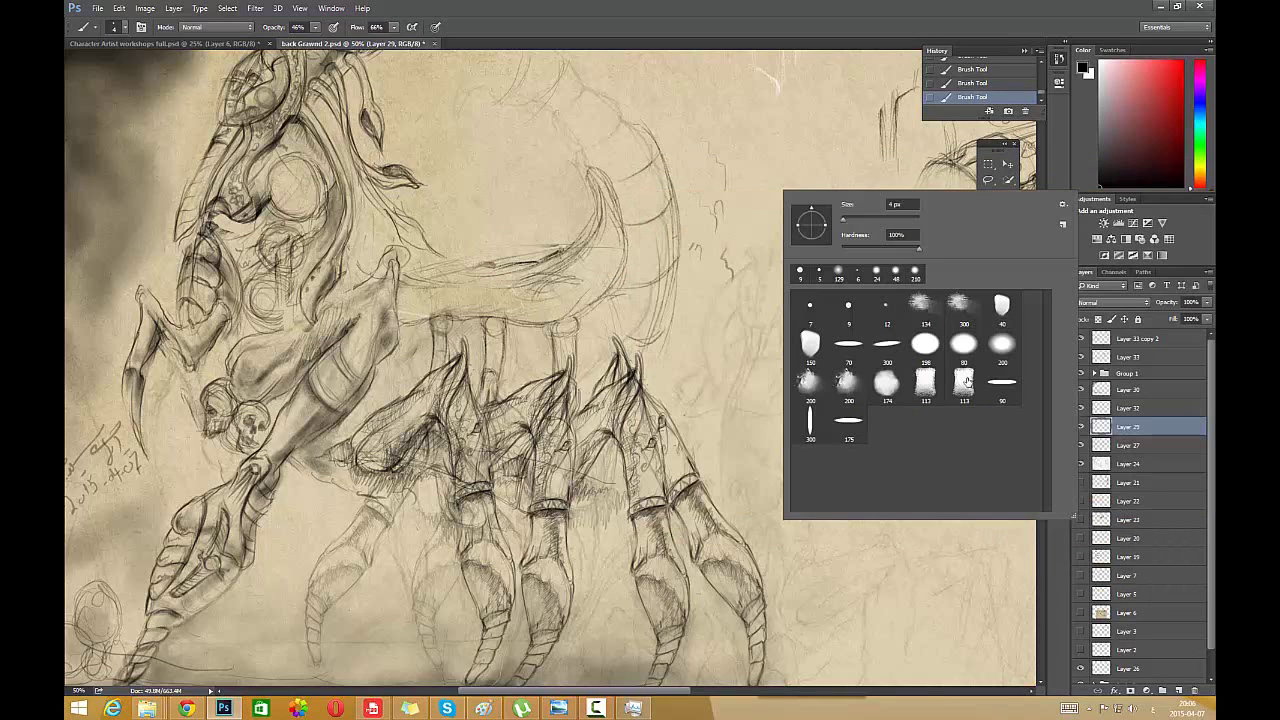
{"action": "double_click", "coordinate": [881, 316]}
{"action": "right_click", "coordinate": [823, 197]}
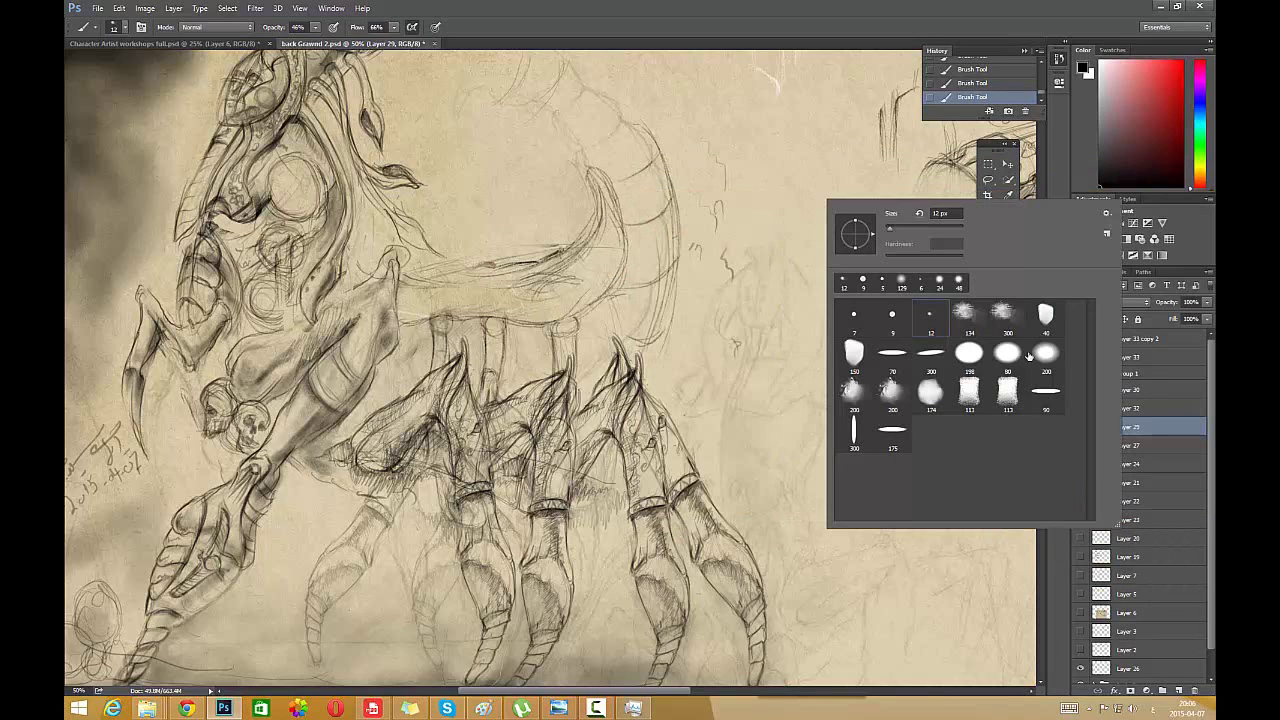
{"action": "double_click", "coordinate": [852, 317]}
{"action": "left_click_drag", "start_coordinate": [774, 282], "coordinate": [766, 328]}
- Soften the dark lines on the rear body and tail base with the Eraser, and set the brush opacity to 27%
{"action": "key", "text": "e"}
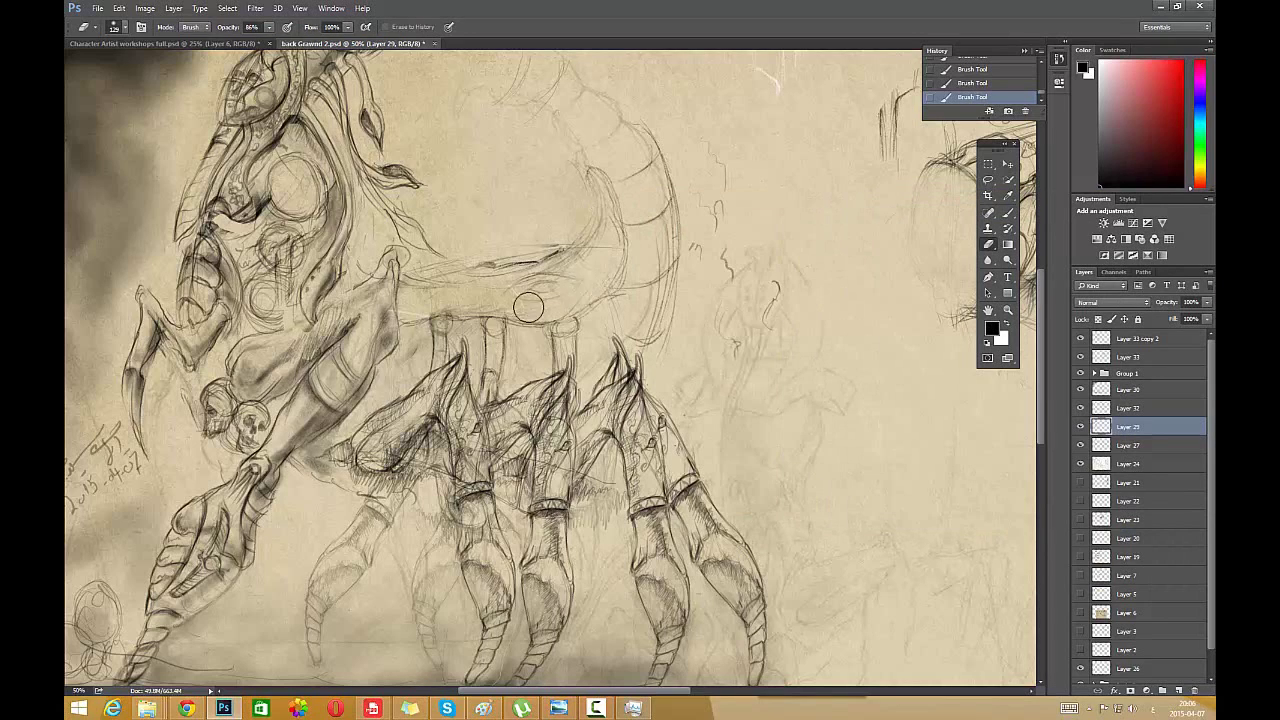
{"action": "key", "text": "b"}
{"action": "key", "text": "2"}
{"action": "key", "text": "7"}
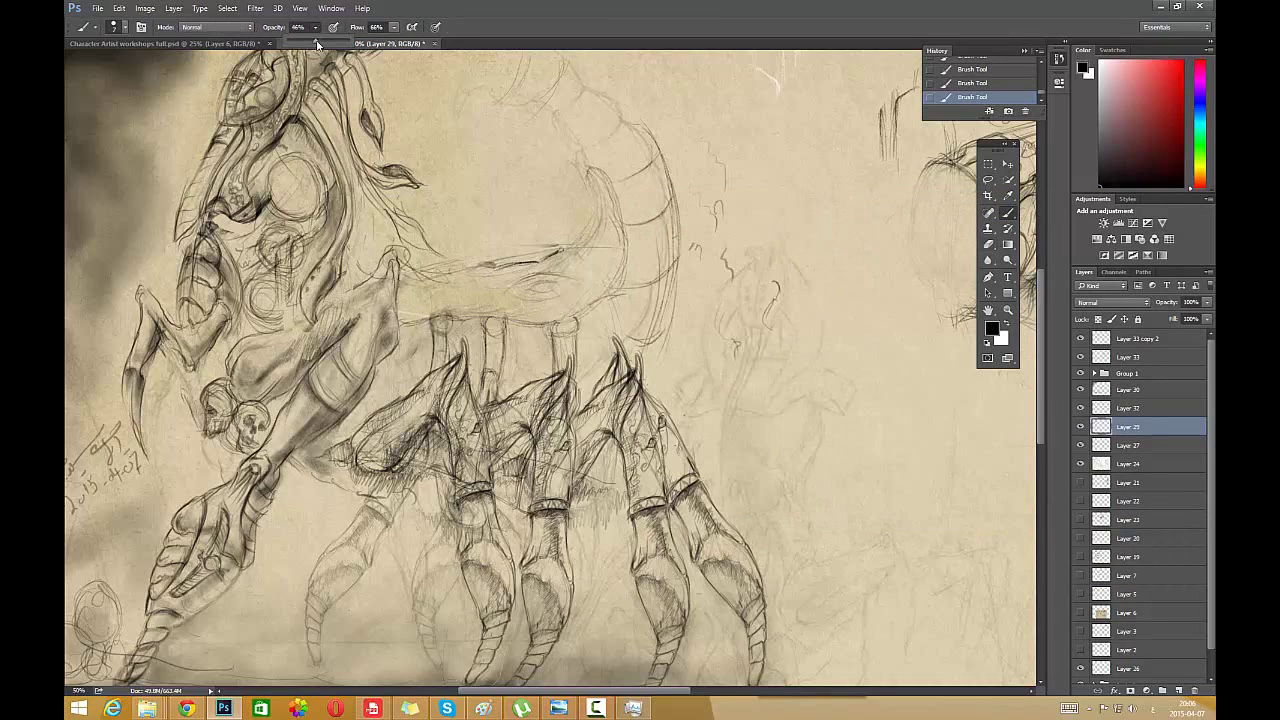
- Draw an eye-shaped opening and a small round joint on the rear body, and redraw the back's line curving into the tail
{"action": "mouse_move", "coordinate": [605, 177]}
{"action": "left_mouse_down"}
{"action": "mouse_move", "coordinate": [620, 283]}
{"action": "mouse_move", "coordinate": [582, 254]}
{"action": "mouse_move", "coordinate": [514, 292]}
{"action": "mouse_move", "coordinate": [563, 276]}
{"action": "mouse_move", "coordinate": [537, 289]}
{"action": "left_mouse_up"}
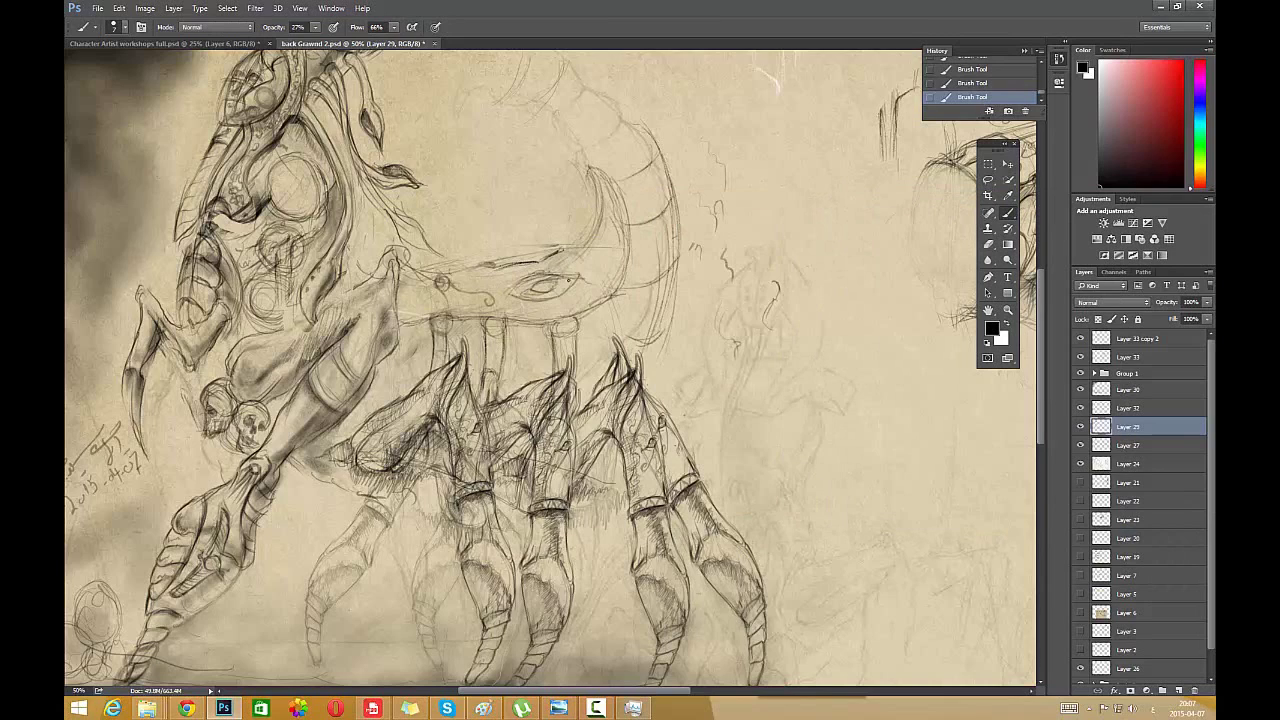
{"action": "mouse_move", "coordinate": [528, 264]}
{"action": "left_mouse_down"}
{"action": "mouse_move", "coordinate": [450, 274]}
{"action": "mouse_move", "coordinate": [566, 244]}
{"action": "left_mouse_up"}
{"action": "left_click_drag", "start_coordinate": [410, 270], "coordinate": [572, 243]}
{"action": "left_click_drag", "start_coordinate": [590, 188], "coordinate": [574, 246]}
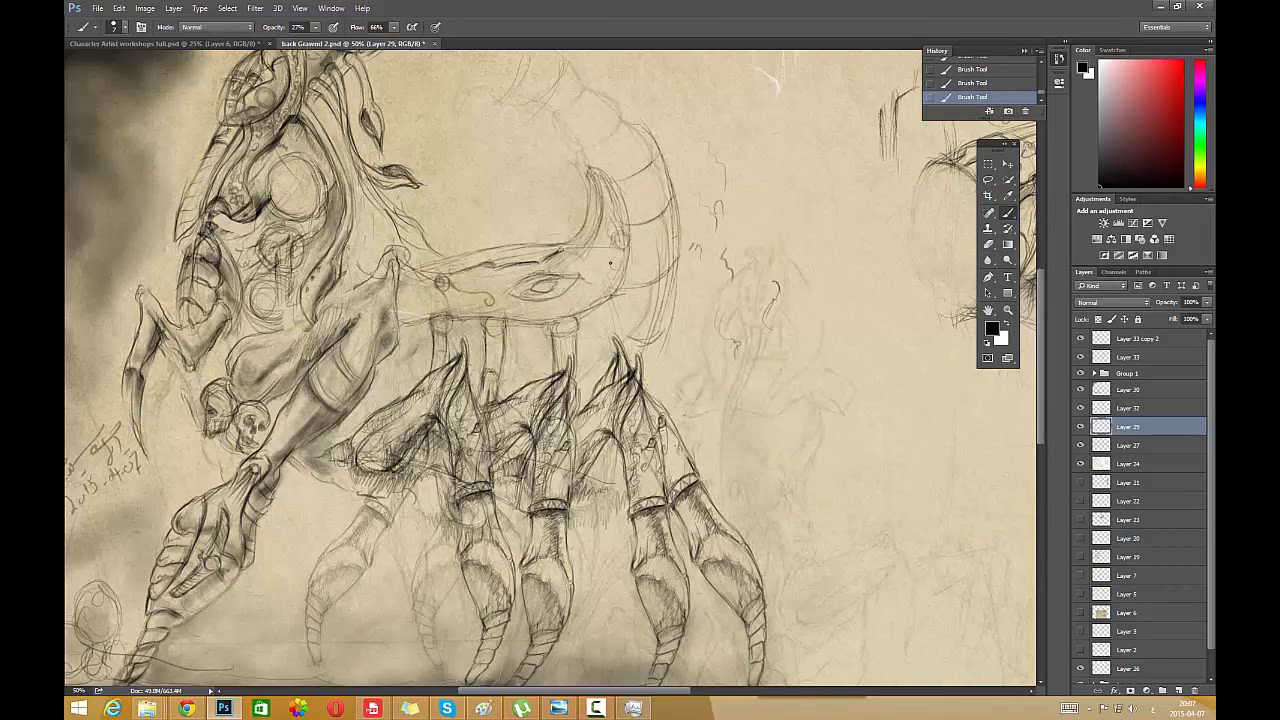
- Add small round joints along the inner edge of the tail base and draw segment lines running across the tail
{"action": "left_click_drag", "start_coordinate": [607, 286], "coordinate": [612, 284]}
{"action": "left_click_drag", "start_coordinate": [616, 258], "coordinate": [623, 234]}
{"action": "mouse_move", "coordinate": [586, 168]}
{"action": "left_mouse_down"}
{"action": "mouse_move", "coordinate": [622, 210]}
{"action": "mouse_move", "coordinate": [680, 236]}
{"action": "left_mouse_up"}
{"action": "left_click_drag", "start_coordinate": [626, 252], "coordinate": [686, 234]}
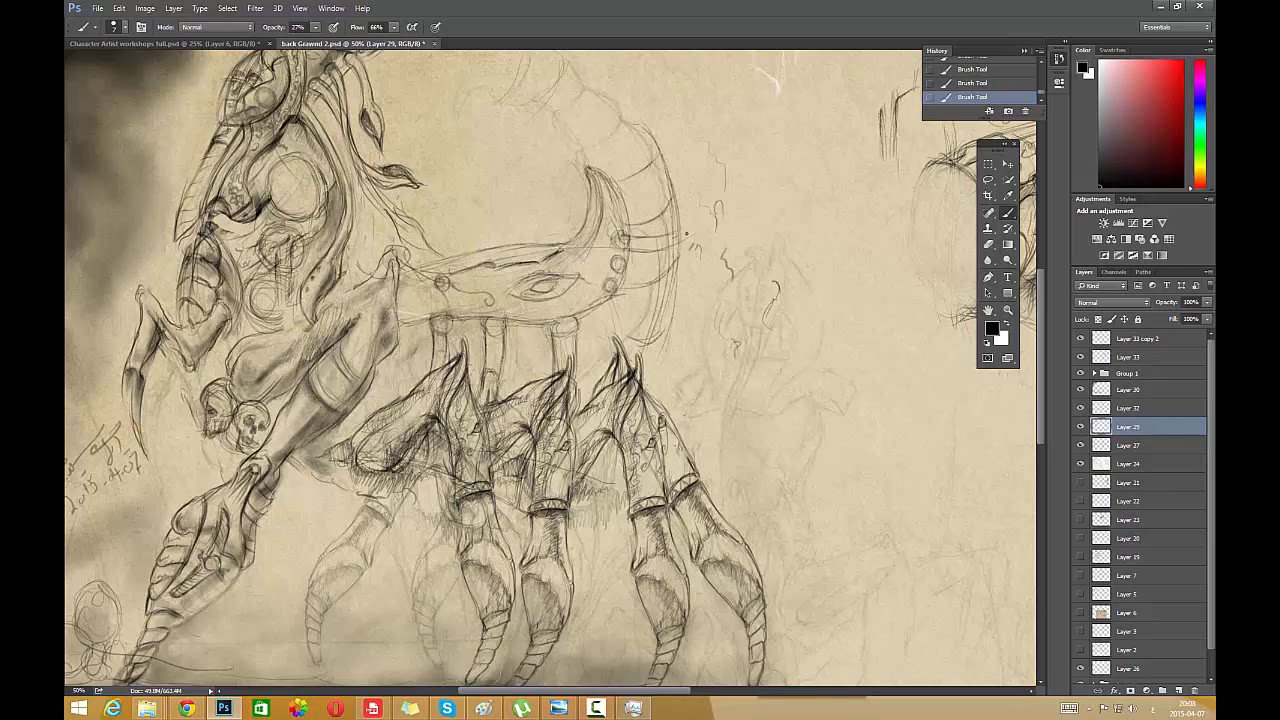
- Draw band lines from the round joints across the tail base, and reinforce its lower outer edge
{"action": "left_click_drag", "start_coordinate": [620, 277], "coordinate": [680, 272]}
{"action": "left_click_drag", "start_coordinate": [616, 258], "coordinate": [678, 256]}
{"action": "mouse_move", "coordinate": [604, 284]}
{"action": "left_mouse_down"}
{"action": "mouse_move", "coordinate": [690, 278]}
{"action": "mouse_move", "coordinate": [663, 318]}
{"action": "left_mouse_up"}
{"action": "left_click_drag", "start_coordinate": [675, 278], "coordinate": [645, 367]}
{"action": "left_click_drag", "start_coordinate": [620, 270], "coordinate": [668, 265]}
{"action": "mouse_move", "coordinate": [624, 266]}
{"action": "left_mouse_down"}
{"action": "mouse_move", "coordinate": [688, 257]}
{"action": "mouse_move", "coordinate": [626, 237]}
{"action": "left_mouse_up"}
- Set the brush to 9 px and darken the tail's outline and segment lines up toward the tip
{"action": "right_click", "coordinate": [627, 236]}
{"action": "left_click_drag", "start_coordinate": [691, 212], "coordinate": [692, 212]}
{"action": "key", "text": "Return"}
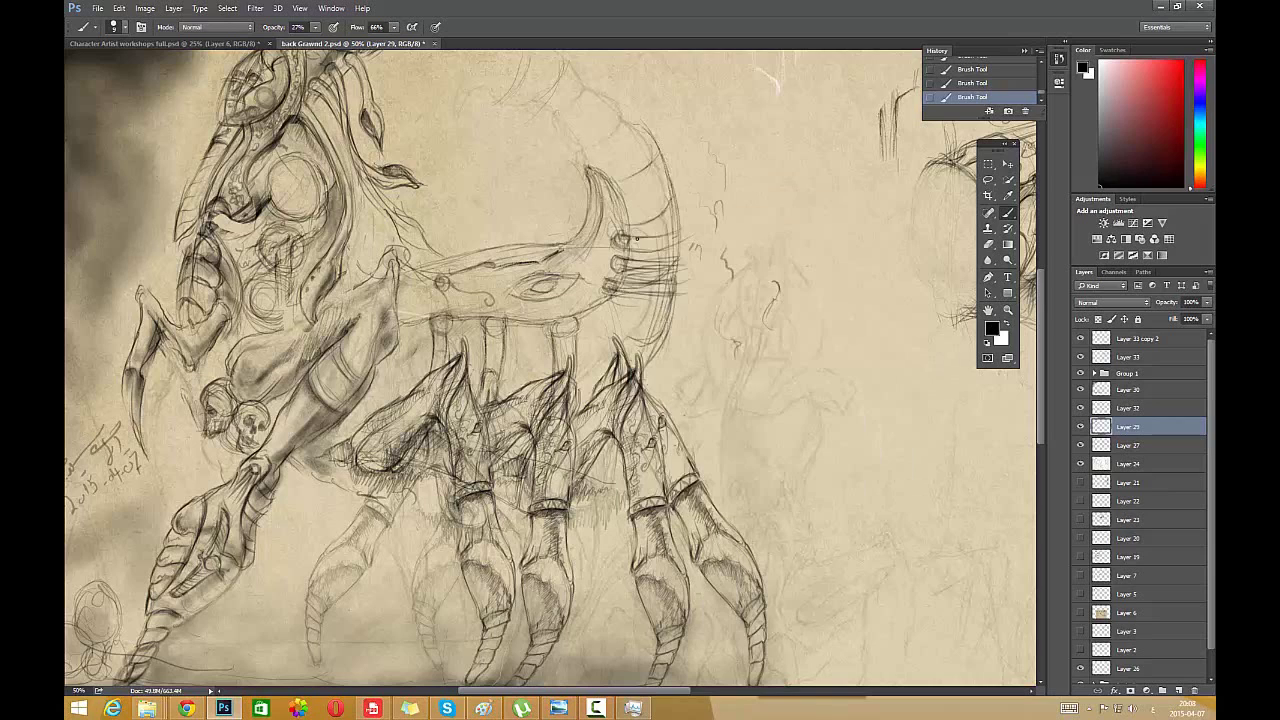
{"action": "mouse_move", "coordinate": [576, 155]}
{"action": "left_mouse_down"}
{"action": "mouse_move", "coordinate": [618, 120]}
{"action": "mouse_move", "coordinate": [604, 96]}
{"action": "mouse_move", "coordinate": [619, 118]}
{"action": "mouse_move", "coordinate": [550, 120]}
{"action": "mouse_move", "coordinate": [655, 130]}
{"action": "mouse_move", "coordinate": [676, 215]}
{"action": "left_mouse_up"}
{"action": "mouse_move", "coordinate": [628, 224]}
{"action": "left_mouse_down"}
{"action": "mouse_move", "coordinate": [672, 206]}
{"action": "mouse_move", "coordinate": [678, 266]}
{"action": "left_mouse_up"}
{"action": "right_click", "coordinate": [673, 215]}
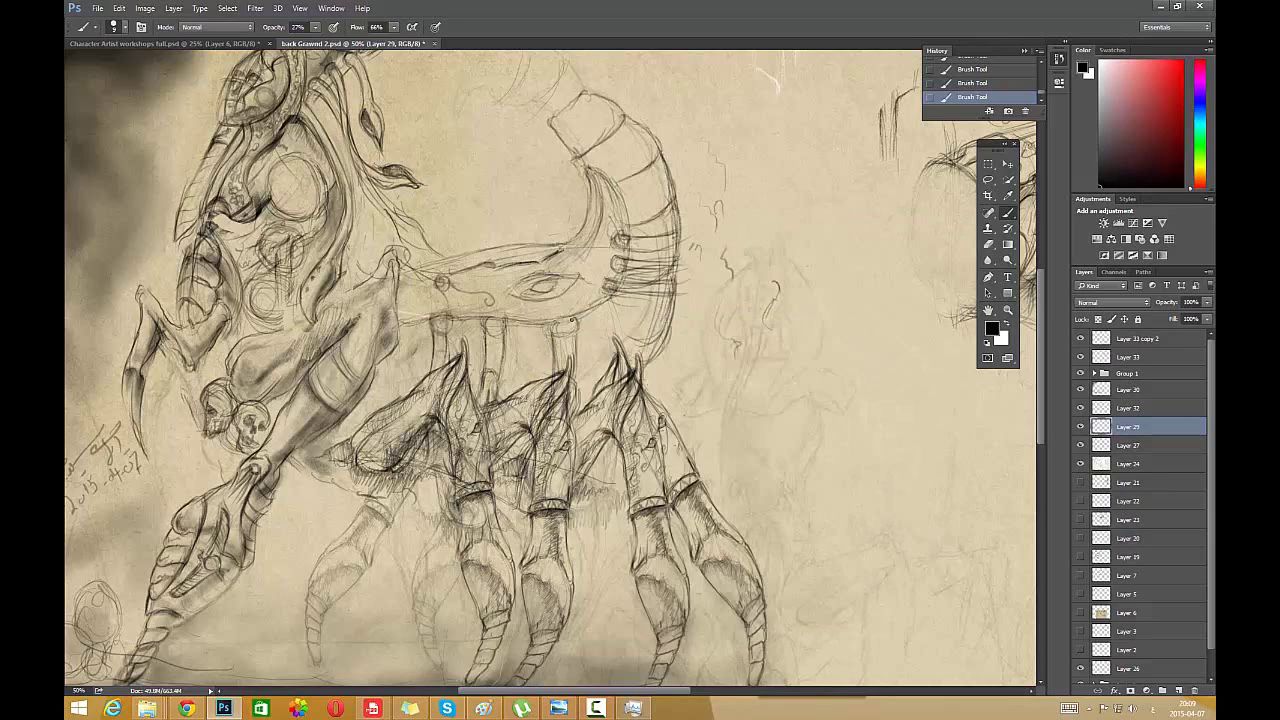
- Darken the eye-shaped opening, the curl beside it, and the upper line of the back
{"action": "right_click", "coordinate": [566, 325]}
{"action": "key", "text": "Escape"}
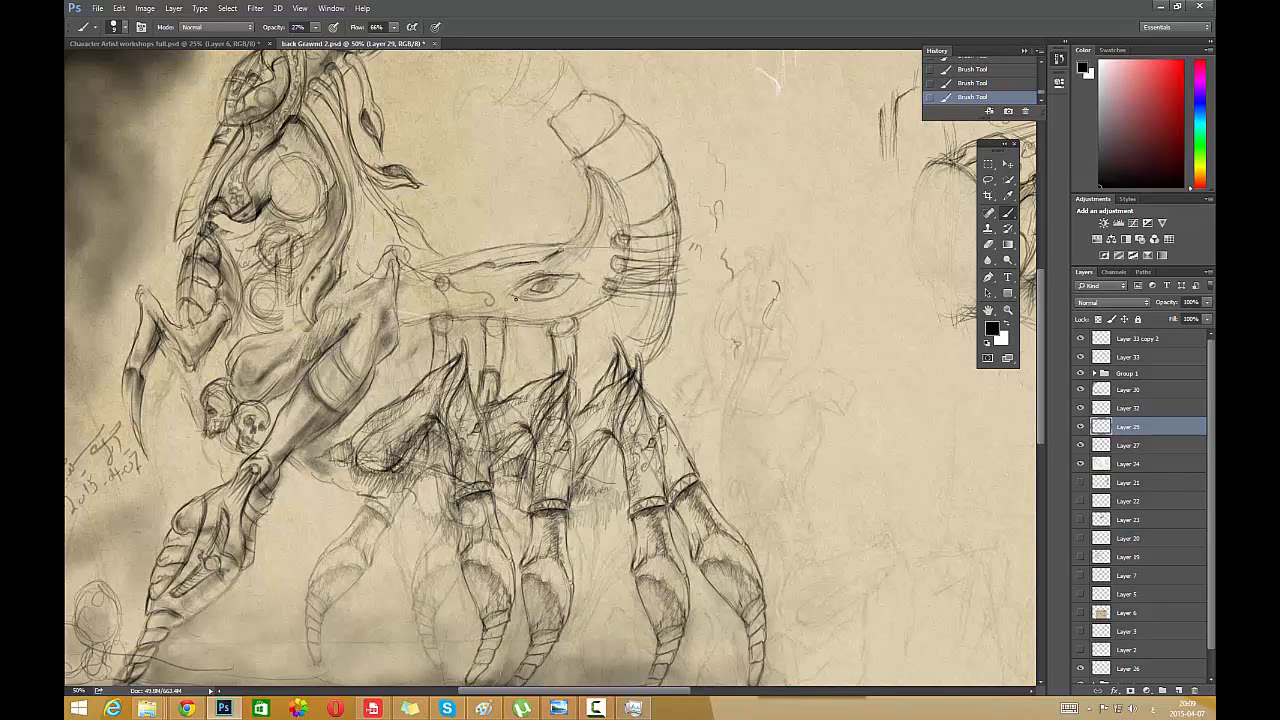
{"action": "left_click_drag", "start_coordinate": [485, 301], "coordinate": [474, 294]}
{"action": "left_click_drag", "start_coordinate": [568, 246], "coordinate": [434, 272]}
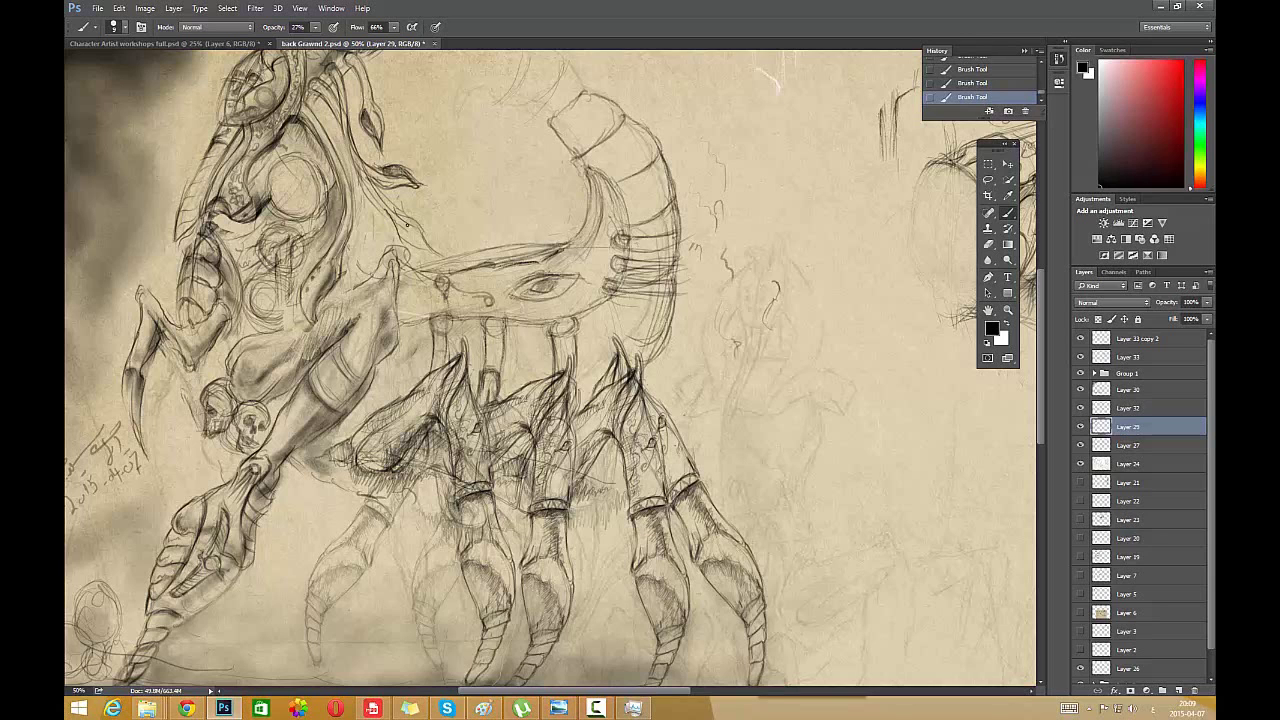
- Darken the outer contour and edge lines of the tail's upper segments
{"action": "mouse_move", "coordinate": [545, 111]}
{"action": "left_mouse_down"}
{"action": "mouse_move", "coordinate": [656, 219]}
{"action": "mouse_move", "coordinate": [757, 260]}
{"action": "left_mouse_up"}
{"action": "left_click_drag", "start_coordinate": [708, 209], "coordinate": [775, 273]}
{"action": "left_click_drag", "start_coordinate": [732, 226], "coordinate": [752, 264]}
{"action": "left_click_drag", "start_coordinate": [736, 224], "coordinate": [697, 249]}
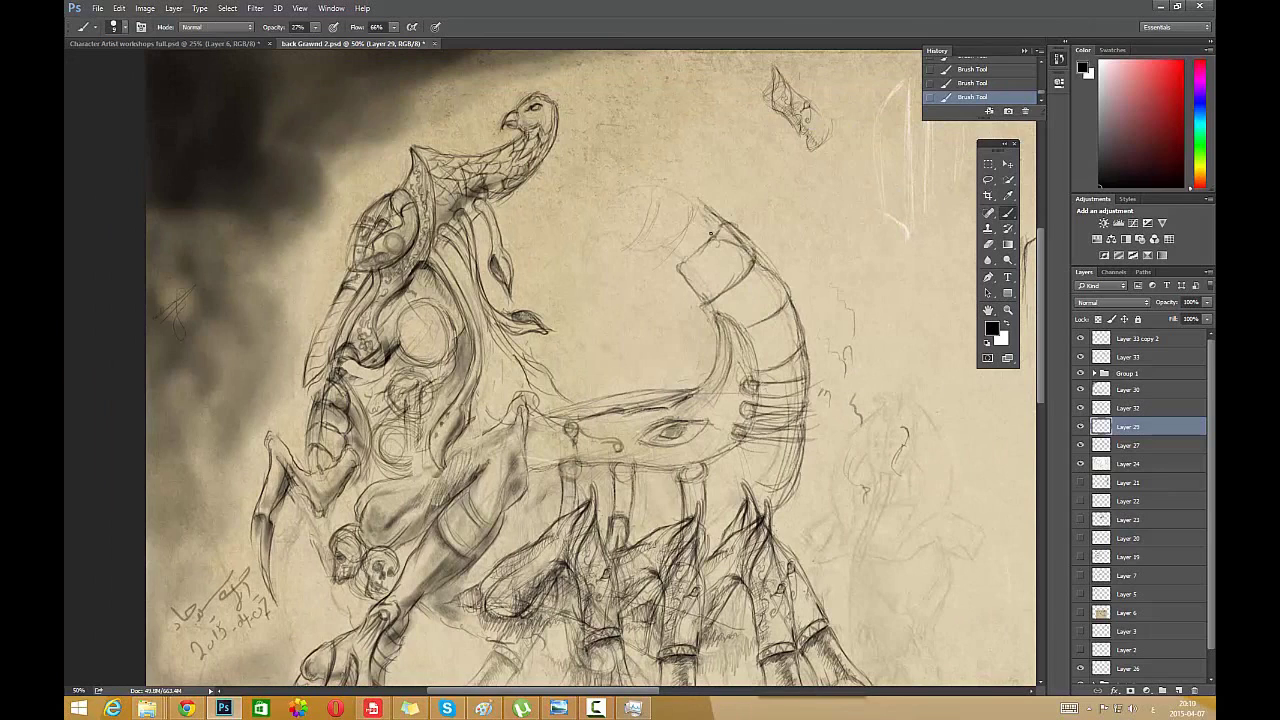
- Set the brush flow to 27%, sketch a small test circle, and draw a round bulb at the tail's tip
{"action": "left_click_drag", "start_coordinate": [632, 176], "coordinate": [656, 226]}
{"action": "left_click", "coordinate": [395, 28]}
{"action": "left_click_drag", "start_coordinate": [396, 42], "coordinate": [373, 42]}
{"action": "left_click_drag", "start_coordinate": [748, 123], "coordinate": [734, 161]}
{"action": "mouse_move", "coordinate": [654, 185]}
{"action": "left_mouse_down"}
{"action": "mouse_move", "coordinate": [664, 201]}
{"action": "mouse_move", "coordinate": [598, 245]}
{"action": "mouse_move", "coordinate": [602, 226]}
{"action": "left_mouse_up"}
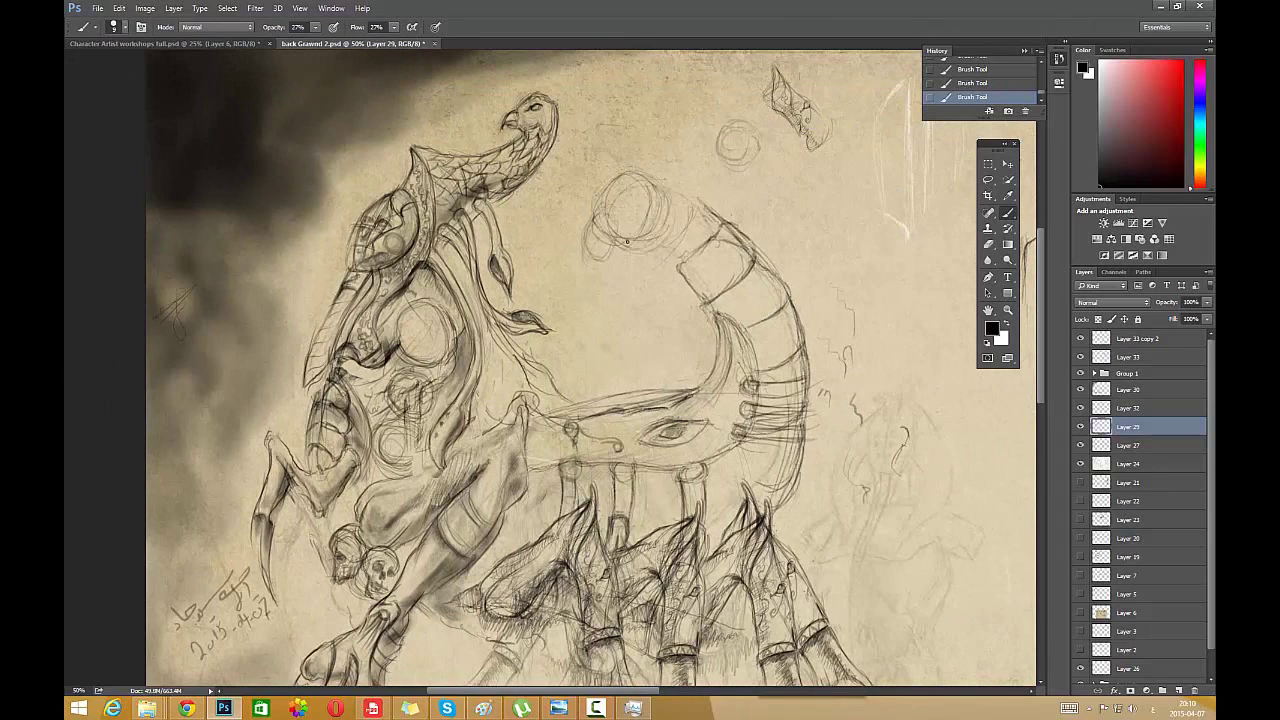
- Draw the segments joining the bulb to the tail, and sketch the hooked stinger curving down from the bulb
{"action": "left_click_drag", "start_coordinate": [700, 199], "coordinate": [666, 250]}
{"action": "left_click_drag", "start_coordinate": [694, 199], "coordinate": [667, 237]}
{"action": "mouse_move", "coordinate": [602, 210]}
{"action": "left_mouse_down"}
{"action": "mouse_move", "coordinate": [578, 252]}
{"action": "mouse_move", "coordinate": [612, 262]}
{"action": "mouse_move", "coordinate": [568, 246]}
{"action": "mouse_move", "coordinate": [594, 170]}
{"action": "mouse_move", "coordinate": [662, 158]}
{"action": "mouse_move", "coordinate": [598, 180]}
{"action": "mouse_move", "coordinate": [628, 257]}
{"action": "mouse_move", "coordinate": [593, 255]}
{"action": "left_mouse_up"}
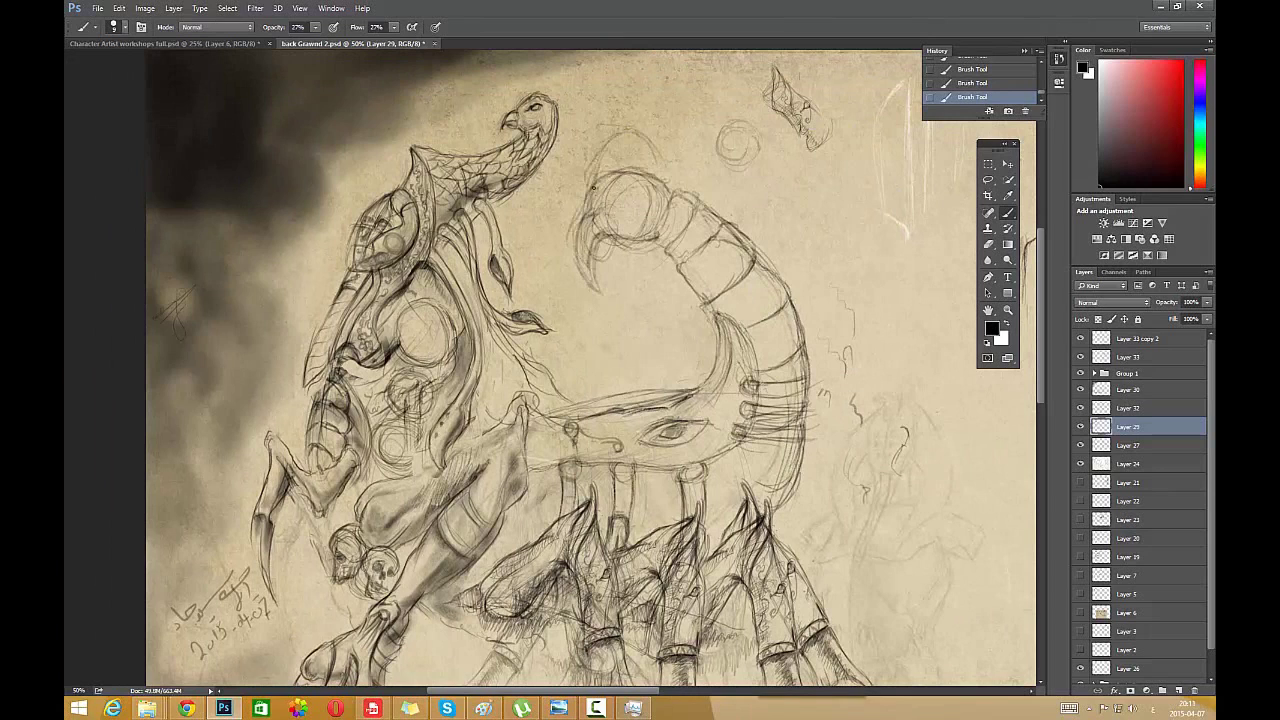
{"action": "mouse_move", "coordinate": [593, 187]}
{"action": "left_mouse_down"}
{"action": "mouse_move", "coordinate": [579, 262]}
{"action": "mouse_move", "coordinate": [572, 236]}
{"action": "left_mouse_up"}
{"action": "left_click_drag", "start_coordinate": [676, 196], "coordinate": [647, 241]}
{"action": "mouse_move", "coordinate": [592, 197]}
{"action": "left_mouse_down"}
{"action": "mouse_move", "coordinate": [644, 212]}
{"action": "mouse_move", "coordinate": [600, 215]}
{"action": "mouse_move", "coordinate": [588, 242]}
{"action": "mouse_move", "coordinate": [607, 193]}
{"action": "left_mouse_up"}
- Erase the construction lines in and around the bulb and the stinger
{"action": "left_click", "coordinate": [989, 244]}
{"action": "left_click_drag", "start_coordinate": [604, 196], "coordinate": [619, 215]}
{"action": "left_click_drag", "start_coordinate": [595, 288], "coordinate": [632, 248]}
{"action": "left_click_drag", "start_coordinate": [589, 184], "coordinate": [640, 142]}
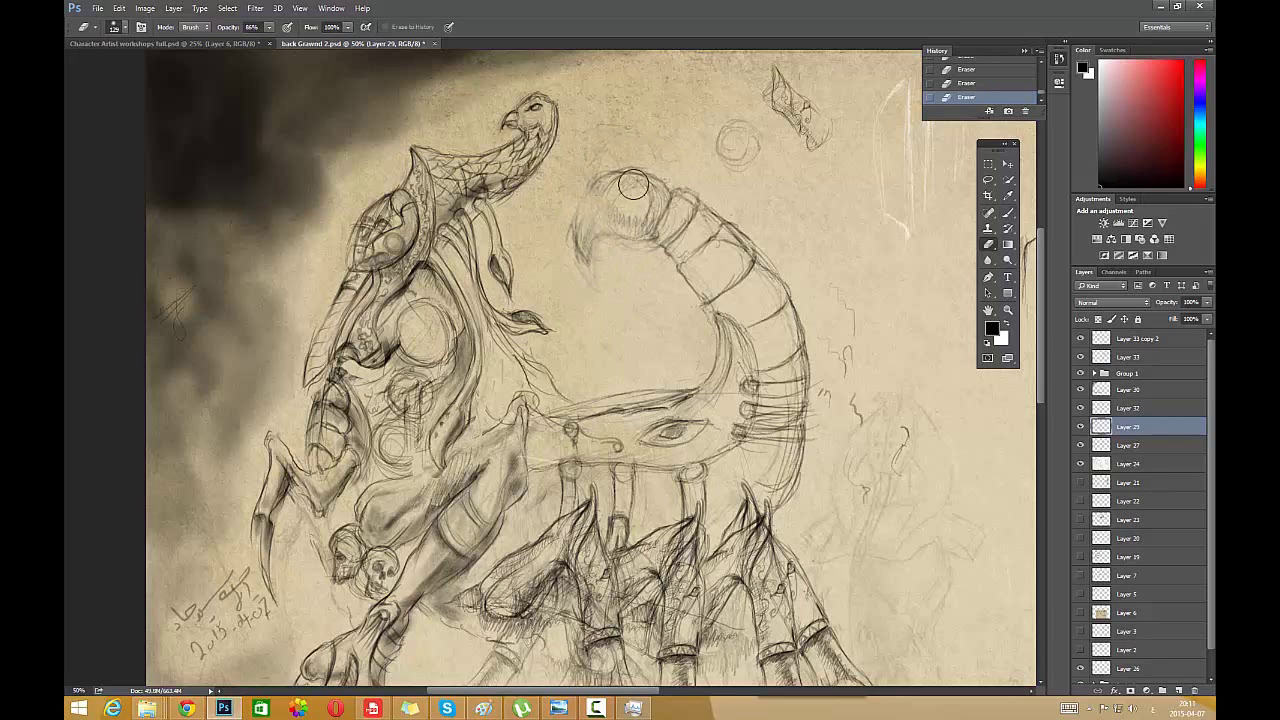
{"action": "mouse_move", "coordinate": [678, 194]}
{"action": "left_mouse_down"}
{"action": "mouse_move", "coordinate": [708, 216]}
{"action": "mouse_move", "coordinate": [622, 222]}
{"action": "left_mouse_up"}
- Redraw and shade the stinger bulb and hook, and darken the tail's inner contour
{"action": "left_click", "coordinate": [1008, 212]}
{"action": "mouse_move", "coordinate": [724, 230]}
{"action": "left_mouse_down"}
{"action": "mouse_move", "coordinate": [745, 248]}
{"action": "mouse_move", "coordinate": [705, 212]}
{"action": "mouse_move", "coordinate": [668, 258]}
{"action": "mouse_move", "coordinate": [655, 175]}
{"action": "mouse_move", "coordinate": [667, 213]}
{"action": "mouse_move", "coordinate": [657, 241]}
{"action": "left_mouse_up"}
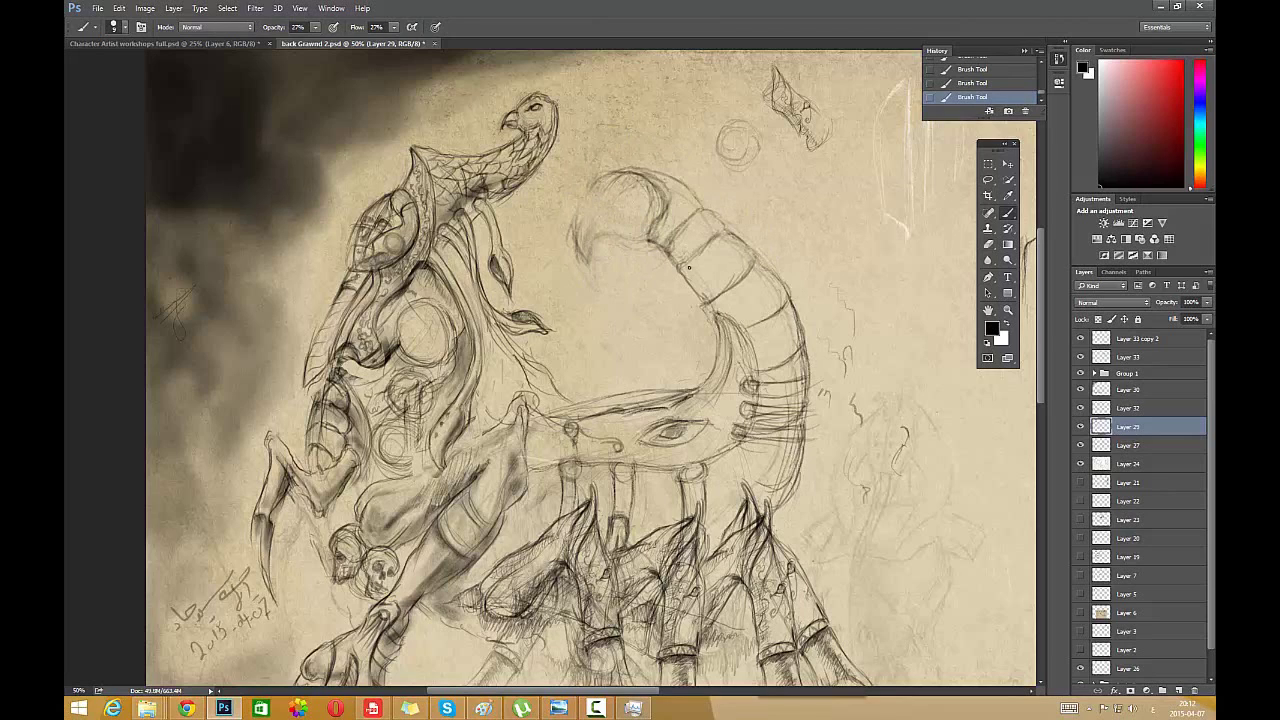
{"action": "mouse_move", "coordinate": [600, 185]}
{"action": "left_mouse_down"}
{"action": "mouse_move", "coordinate": [652, 196]}
{"action": "mouse_move", "coordinate": [634, 232]}
{"action": "mouse_move", "coordinate": [589, 232]}
{"action": "mouse_move", "coordinate": [574, 186]}
{"action": "mouse_move", "coordinate": [606, 174]}
{"action": "mouse_move", "coordinate": [650, 240]}
{"action": "mouse_move", "coordinate": [617, 222]}
{"action": "left_mouse_up"}
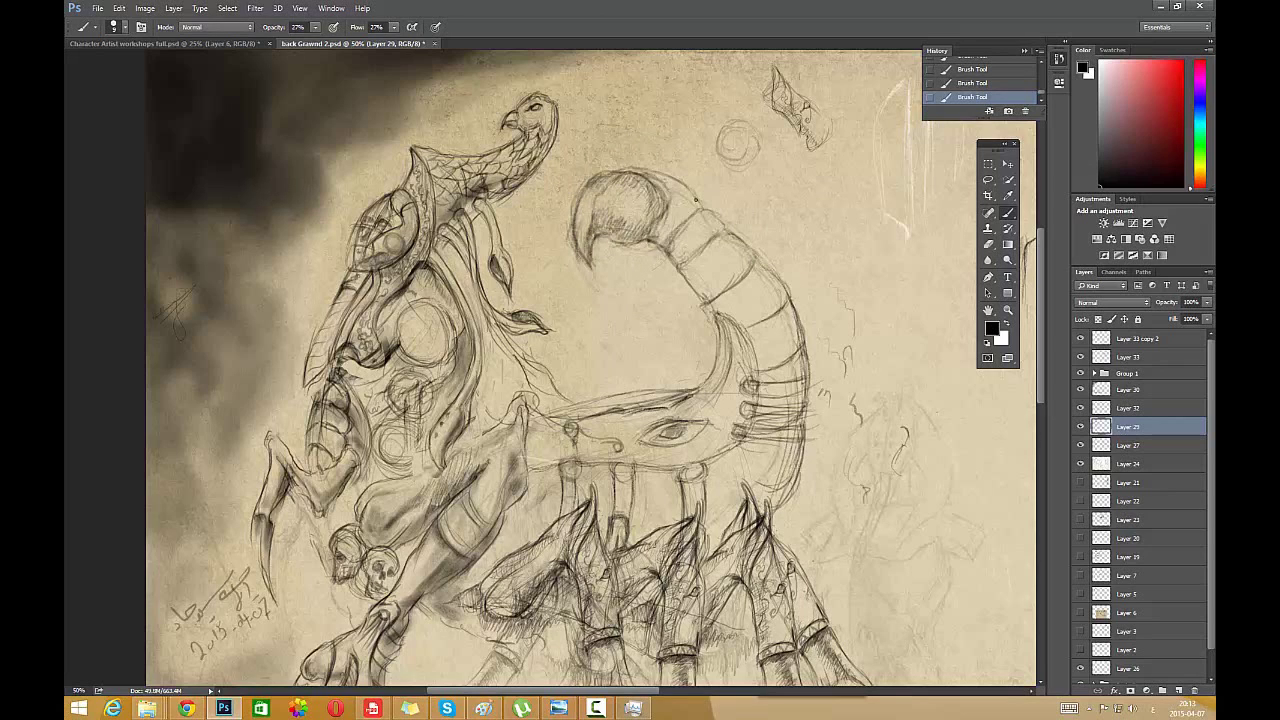
{"action": "left_click_drag", "start_coordinate": [665, 249], "coordinate": [716, 330]}
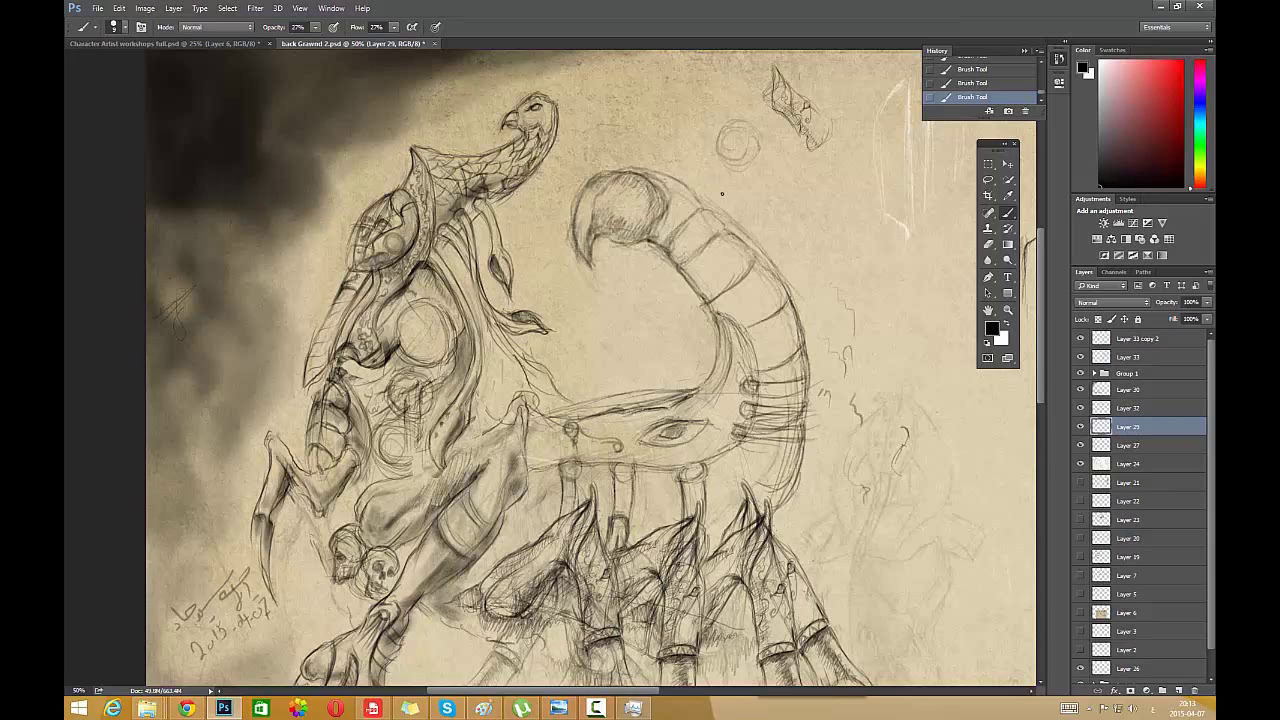
- Erase the upper tail's old segment lines with a 54 px eraser on Layer 29 and Layer 24
{"action": "key", "text": "e"}
{"action": "right_click", "coordinate": [750, 140]}
{"action": "left_click", "coordinate": [849, 169]}
{"action": "left_click", "coordinate": [710, 242]}
{"action": "mouse_move", "coordinate": [710, 242]}
{"action": "left_mouse_down"}
{"action": "mouse_move", "coordinate": [720, 254]}
{"action": "mouse_move", "coordinate": [725, 243]}
{"action": "mouse_move", "coordinate": [698, 258]}
{"action": "mouse_move", "coordinate": [706, 216]}
{"action": "left_mouse_up"}
{"action": "left_click", "coordinate": [1115, 446]}
{"action": "left_click", "coordinate": [1114, 468]}
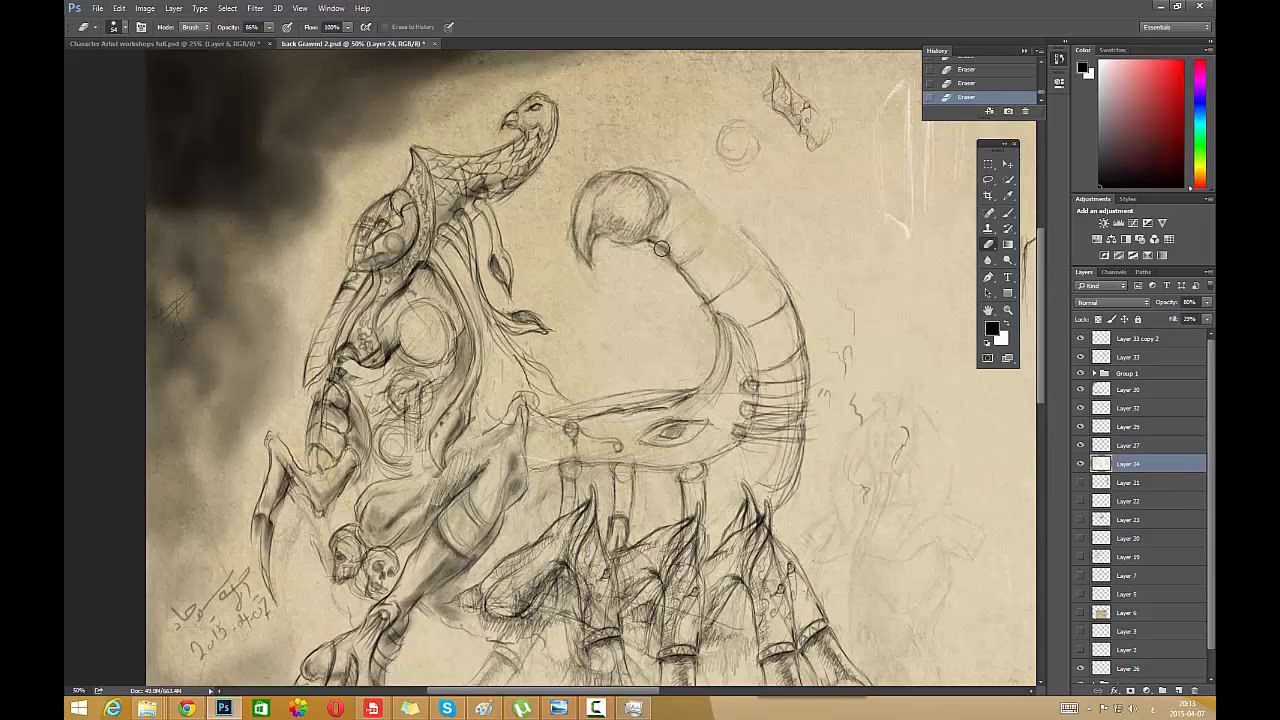
{"action": "key", "text": "alt+bracketright"}
{"action": "key", "text": "alt+bracketright"}
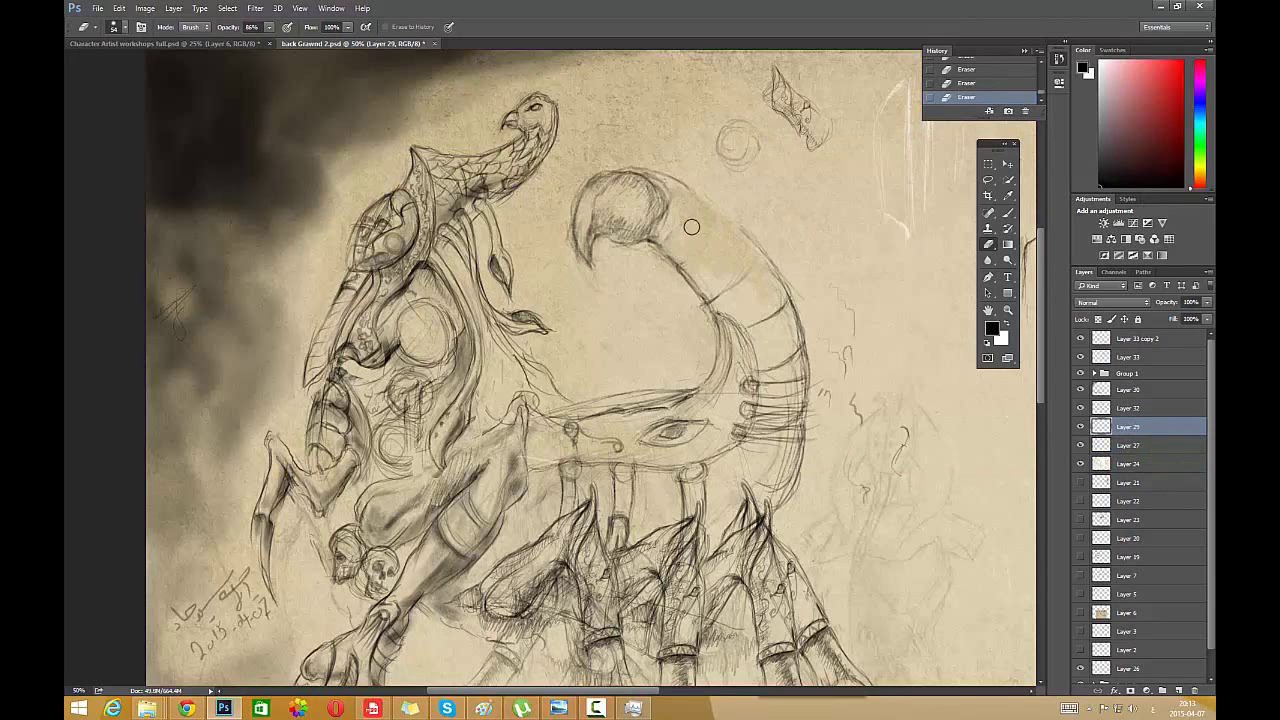
- Check what Layer 30 and Layer 29 contain by hiding and showing them, and return to Layer 29 with the Brush
{"action": "left_click", "coordinate": [1008, 214]}
{"action": "left_click", "coordinate": [1114, 390]}
{"action": "left_click", "coordinate": [1081, 390]}
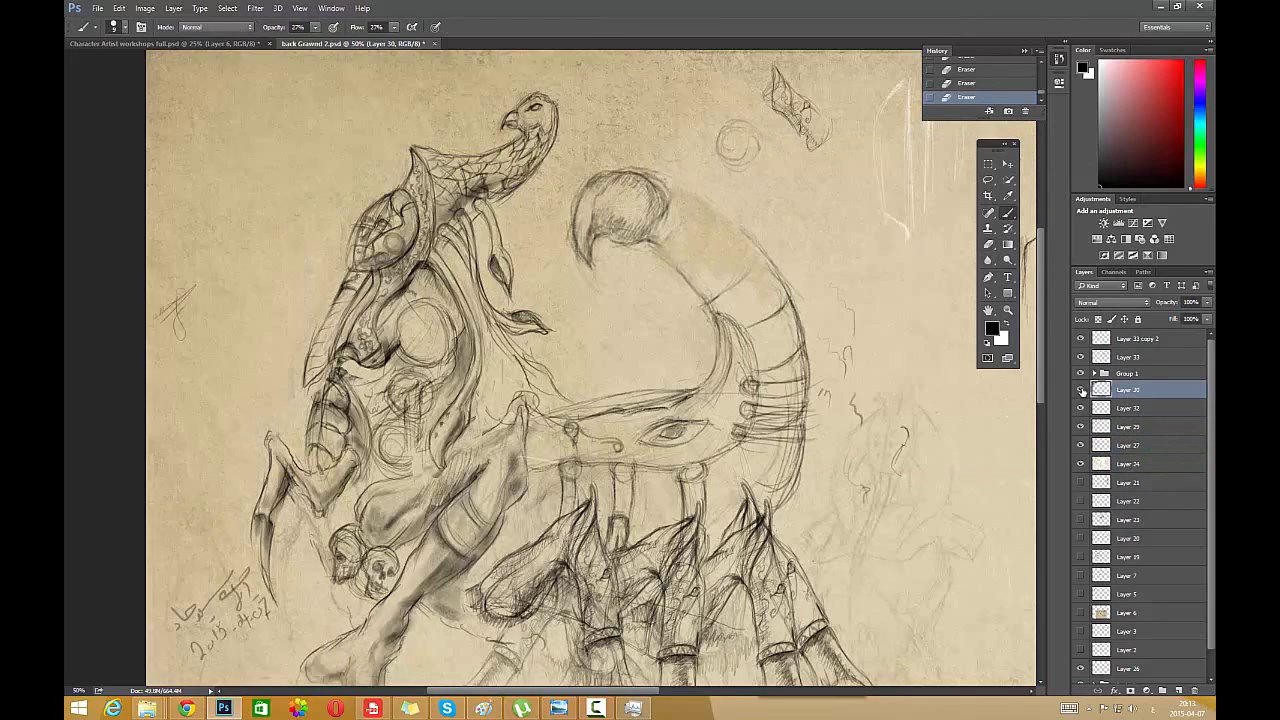
{"action": "left_click", "coordinate": [1081, 390]}
{"action": "left_click", "coordinate": [1081, 427]}
{"action": "left_click", "coordinate": [1081, 427]}
{"action": "left_click", "coordinate": [1114, 427]}
- Redraw the upper tail's inner and outer contours and its curved segment lines below the stinger bulb on Layer 29
{"action": "left_click_drag", "start_coordinate": [664, 176], "coordinate": [690, 197]}
{"action": "left_click_drag", "start_coordinate": [676, 180], "coordinate": [744, 234]}
{"action": "left_click_drag", "start_coordinate": [650, 242], "coordinate": [703, 291]}
{"action": "mouse_move", "coordinate": [690, 222]}
{"action": "left_mouse_down"}
{"action": "mouse_move", "coordinate": [668, 250]}
{"action": "mouse_move", "coordinate": [702, 270]}
{"action": "left_mouse_up"}
{"action": "mouse_move", "coordinate": [727, 219]}
{"action": "left_mouse_down"}
{"action": "mouse_move", "coordinate": [703, 202]}
{"action": "mouse_move", "coordinate": [776, 272]}
{"action": "left_mouse_up"}
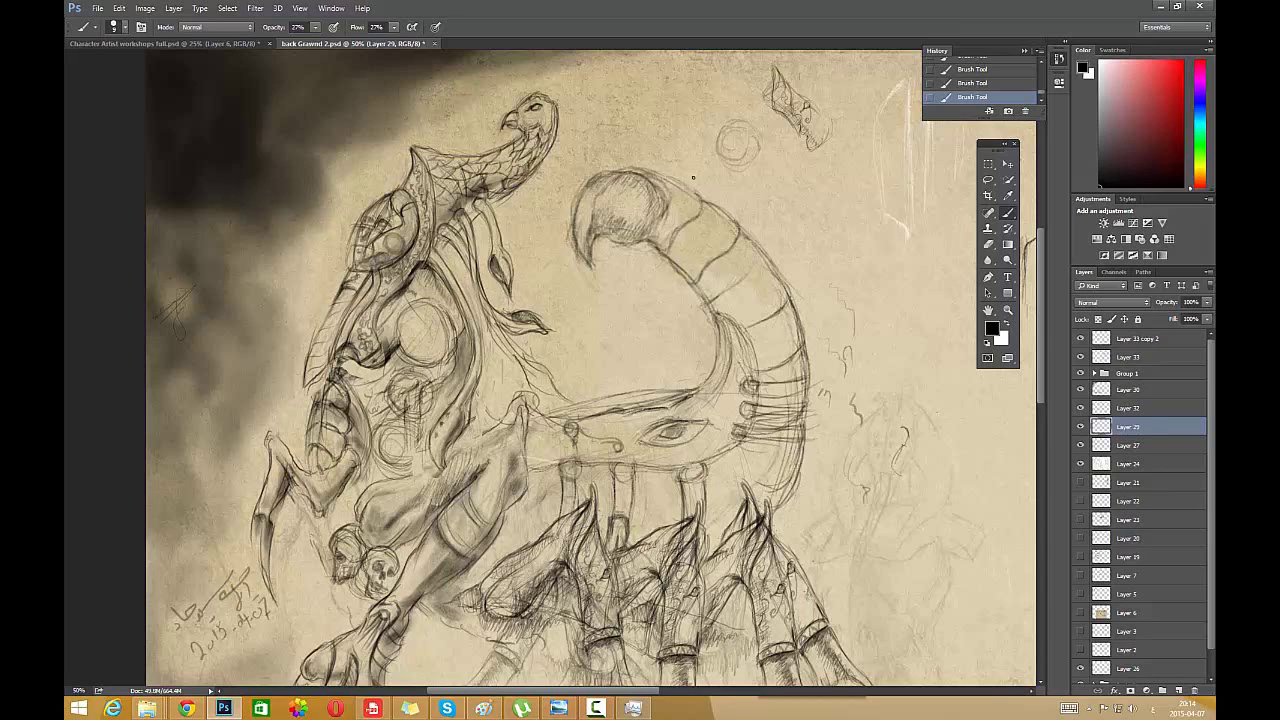
{"action": "mouse_move", "coordinate": [693, 178]}
{"action": "left_mouse_down"}
{"action": "mouse_move", "coordinate": [640, 182]}
{"action": "mouse_move", "coordinate": [655, 190]}
{"action": "left_mouse_up"}
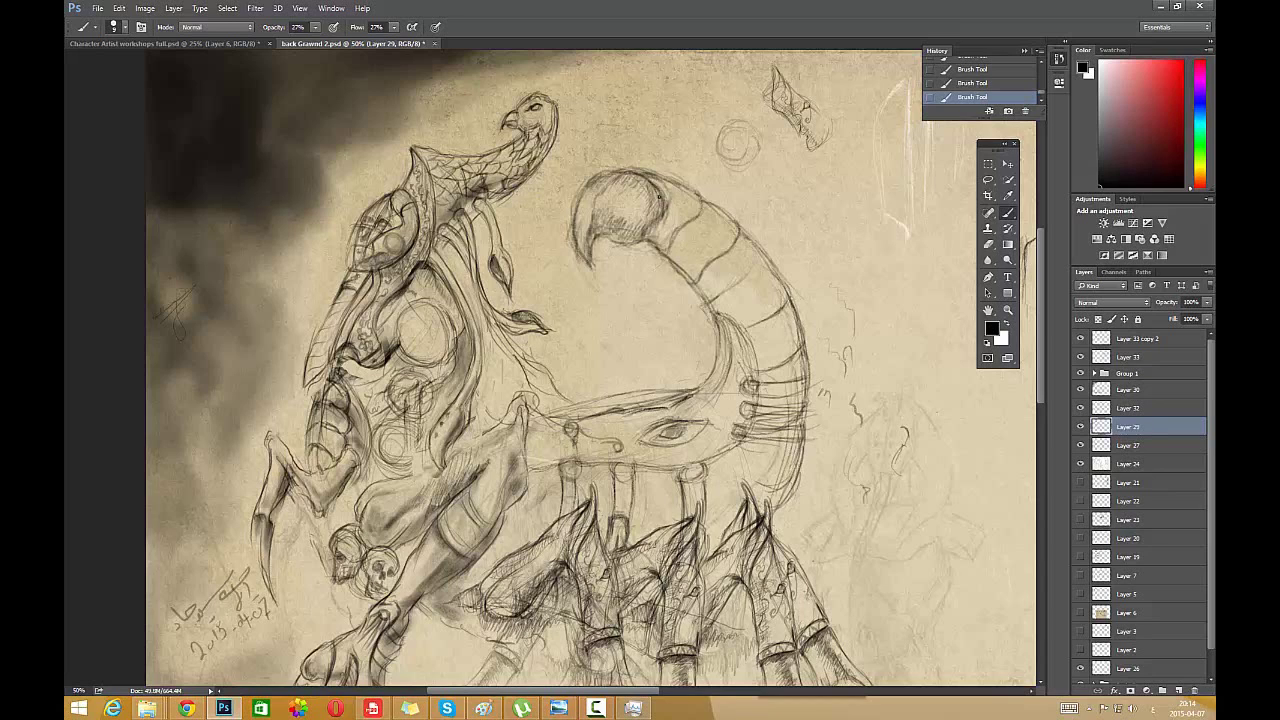
- Check Layer 27's content, and erase the old segment line in the middle of the tail on Layer 24
{"action": "left_click", "coordinate": [988, 244]}
{"action": "left_click", "coordinate": [1128, 445]}
{"action": "left_click", "coordinate": [1080, 445]}
{"action": "left_click", "coordinate": [1080, 445]}
{"action": "left_click", "coordinate": [1128, 464]}
{"action": "left_click_drag", "start_coordinate": [721, 289], "coordinate": [748, 288]}
- Redraw the mid-tail segment line on Layer 30, and shade the curved form where the tail meets the back
{"action": "left_click", "coordinate": [1130, 446]}
{"action": "left_click", "coordinate": [1128, 427]}
{"action": "key", "text": "b"}
{"action": "left_click", "coordinate": [1132, 391]}
{"action": "left_click_drag", "start_coordinate": [755, 280], "coordinate": [747, 290]}
{"action": "mouse_move", "coordinate": [753, 283]}
{"action": "left_mouse_down"}
{"action": "mouse_move", "coordinate": [711, 308]}
{"action": "mouse_move", "coordinate": [731, 395]}
{"action": "mouse_move", "coordinate": [718, 410]}
{"action": "left_mouse_up"}
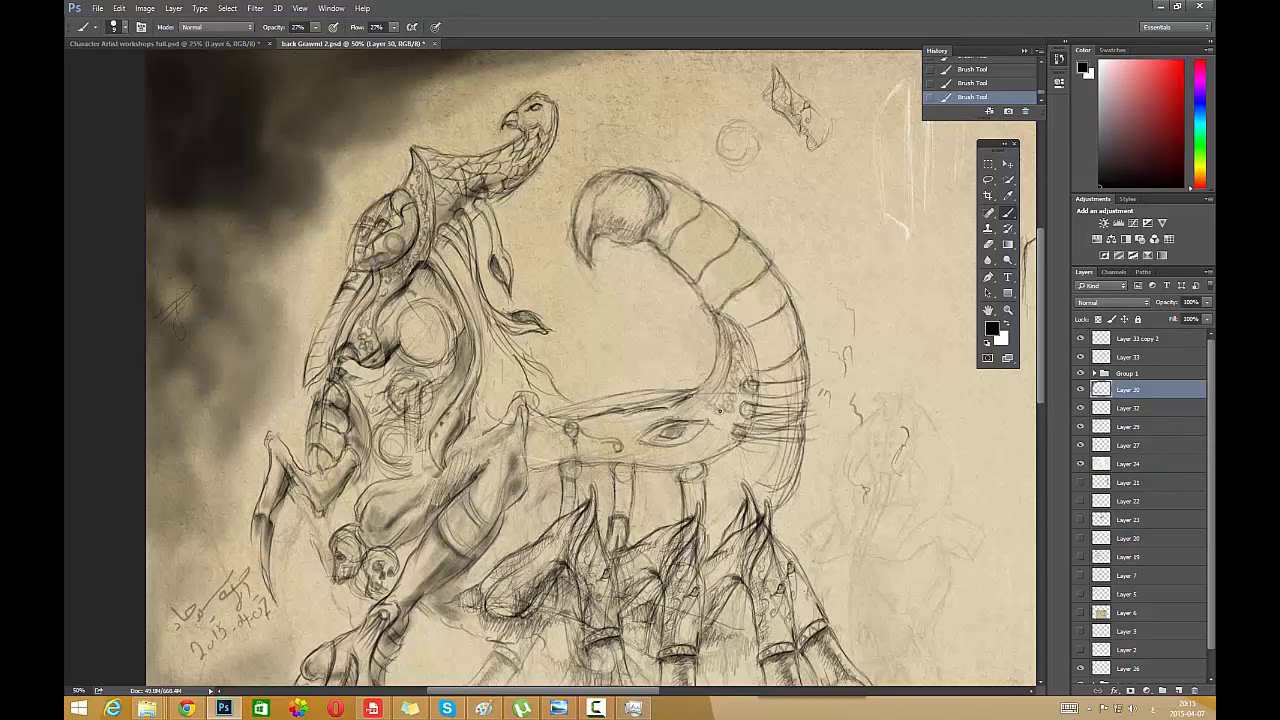
{"action": "mouse_move", "coordinate": [726, 314]}
{"action": "left_mouse_down"}
{"action": "mouse_move", "coordinate": [760, 382]}
{"action": "mouse_move", "coordinate": [708, 386]}
{"action": "left_mouse_up"}
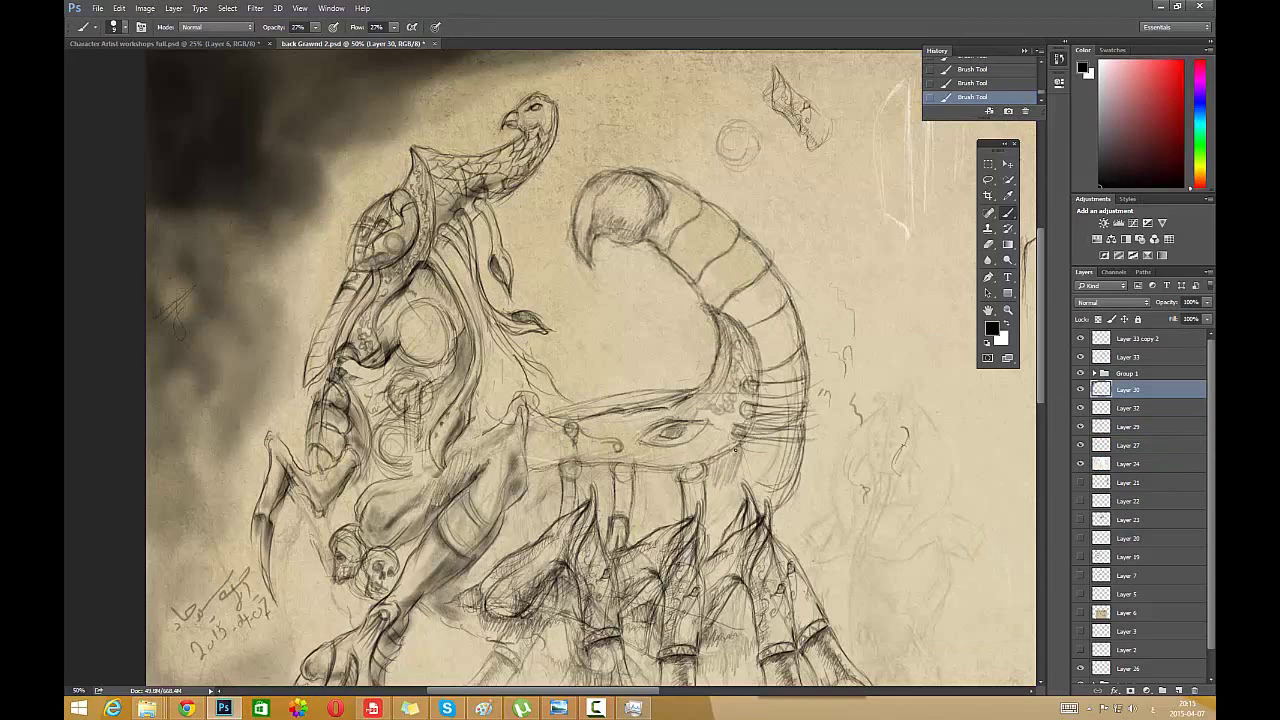
- Shade the underside of the rear body above the legs on Layer 30 with the textured brush tip at 24 px
{"action": "right_click", "coordinate": [863, 327]}
{"action": "left_click", "coordinate": [903, 381]}
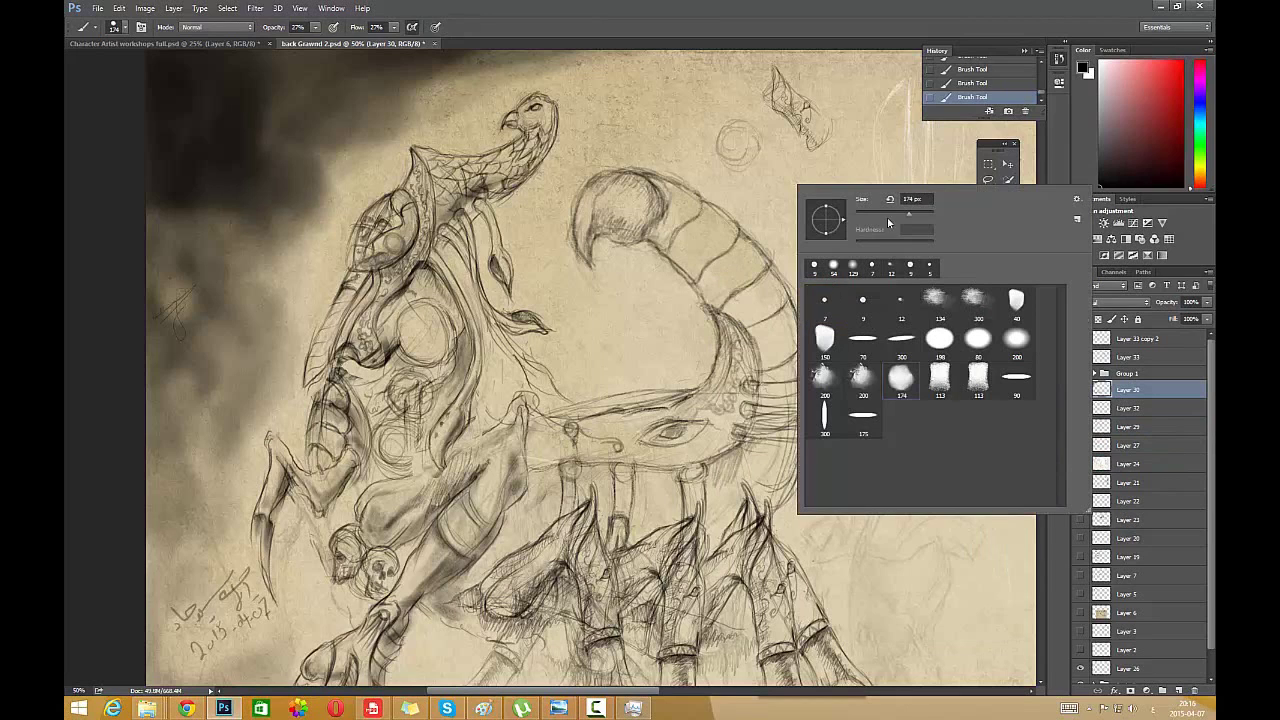
{"action": "left_click_drag", "start_coordinate": [889, 218], "coordinate": [861, 216]}
{"action": "left_click", "coordinate": [710, 467]}
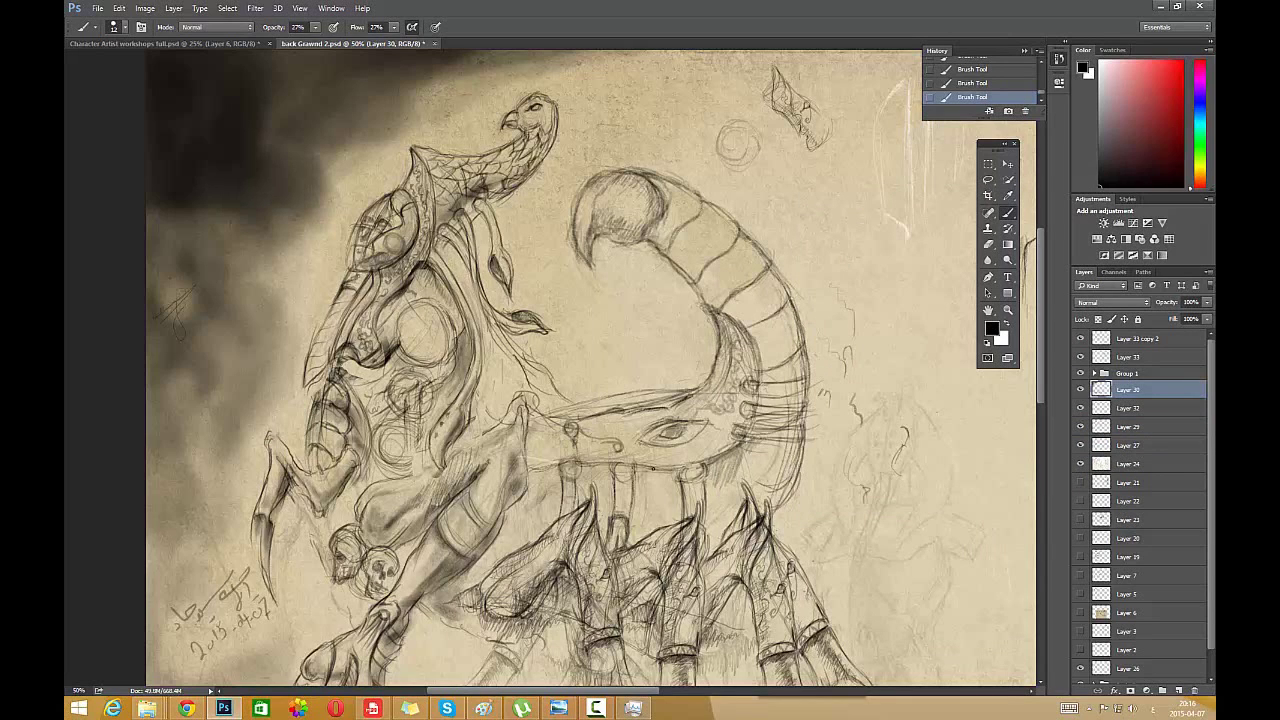
{"action": "right_click", "coordinate": [800, 245]}
{"action": "left_click_drag", "start_coordinate": [866, 282], "coordinate": [871, 282]}
{"action": "left_click", "coordinate": [672, 482]}
{"action": "mouse_move", "coordinate": [652, 496]}
{"action": "left_mouse_down"}
{"action": "mouse_move", "coordinate": [632, 481]}
{"action": "mouse_move", "coordinate": [674, 484]}
{"action": "mouse_move", "coordinate": [632, 464]}
{"action": "mouse_move", "coordinate": [665, 477]}
{"action": "mouse_move", "coordinate": [740, 448]}
{"action": "mouse_move", "coordinate": [710, 478]}
{"action": "mouse_move", "coordinate": [746, 469]}
{"action": "mouse_move", "coordinate": [759, 439]}
{"action": "left_mouse_up"}
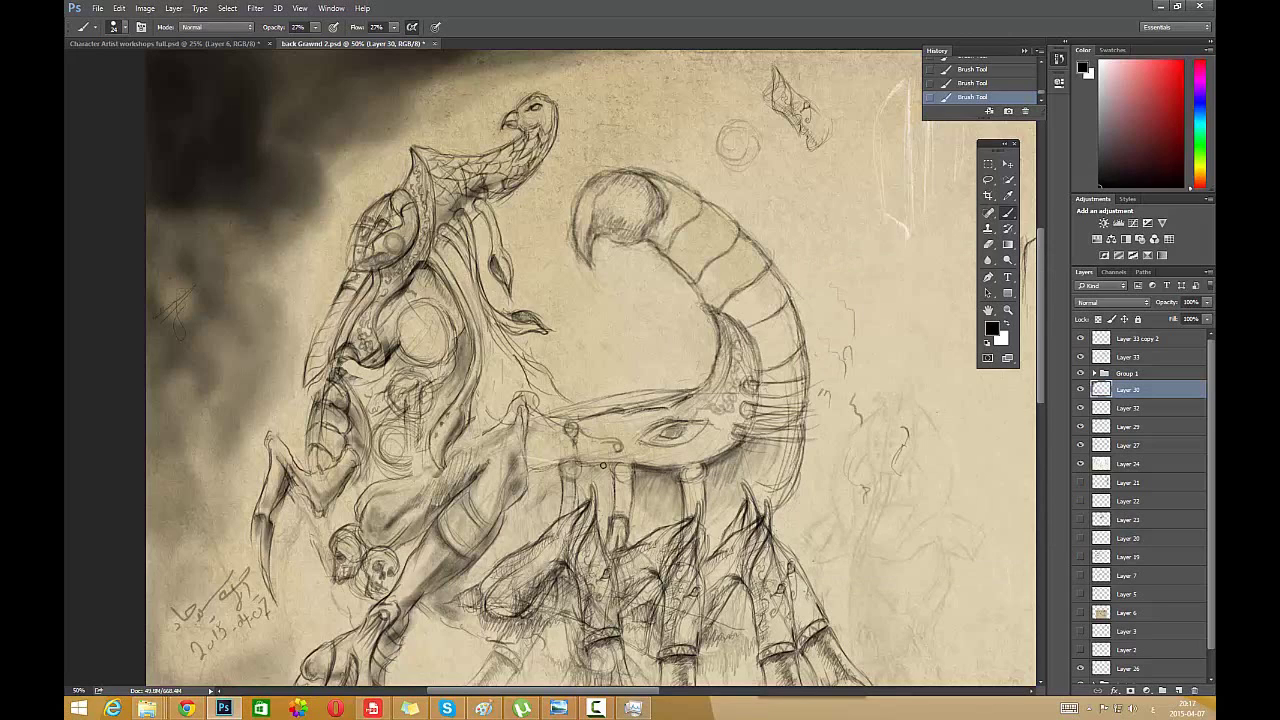
{"action": "mouse_move", "coordinate": [603, 465]}
{"action": "left_mouse_down"}
{"action": "mouse_move", "coordinate": [590, 466]}
{"action": "mouse_move", "coordinate": [606, 498]}
{"action": "mouse_move", "coordinate": [582, 490]}
{"action": "mouse_move", "coordinate": [610, 479]}
{"action": "mouse_move", "coordinate": [535, 465]}
{"action": "mouse_move", "coordinate": [556, 474]}
{"action": "mouse_move", "coordinate": [534, 474]}
{"action": "mouse_move", "coordinate": [556, 490]}
{"action": "mouse_move", "coordinate": [541, 493]}
{"action": "left_mouse_up"}
- Erase the stray faint lines above the creature's back on Layer 30 and Layer 29
{"action": "left_click", "coordinate": [988, 244]}
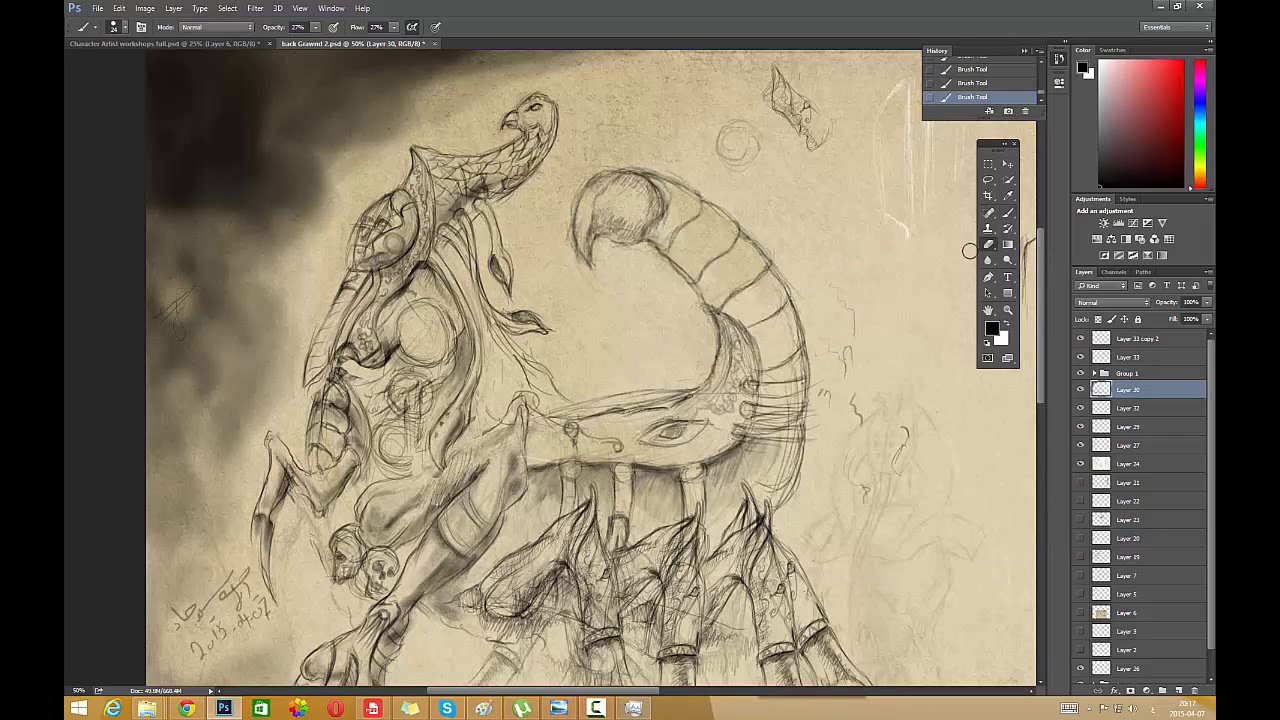
{"action": "left_click", "coordinate": [630, 401]}
{"action": "left_click", "coordinate": [1123, 375]}
{"action": "left_click", "coordinate": [648, 386]}
{"action": "key", "text": "Return"}
{"action": "left_click", "coordinate": [1112, 427]}
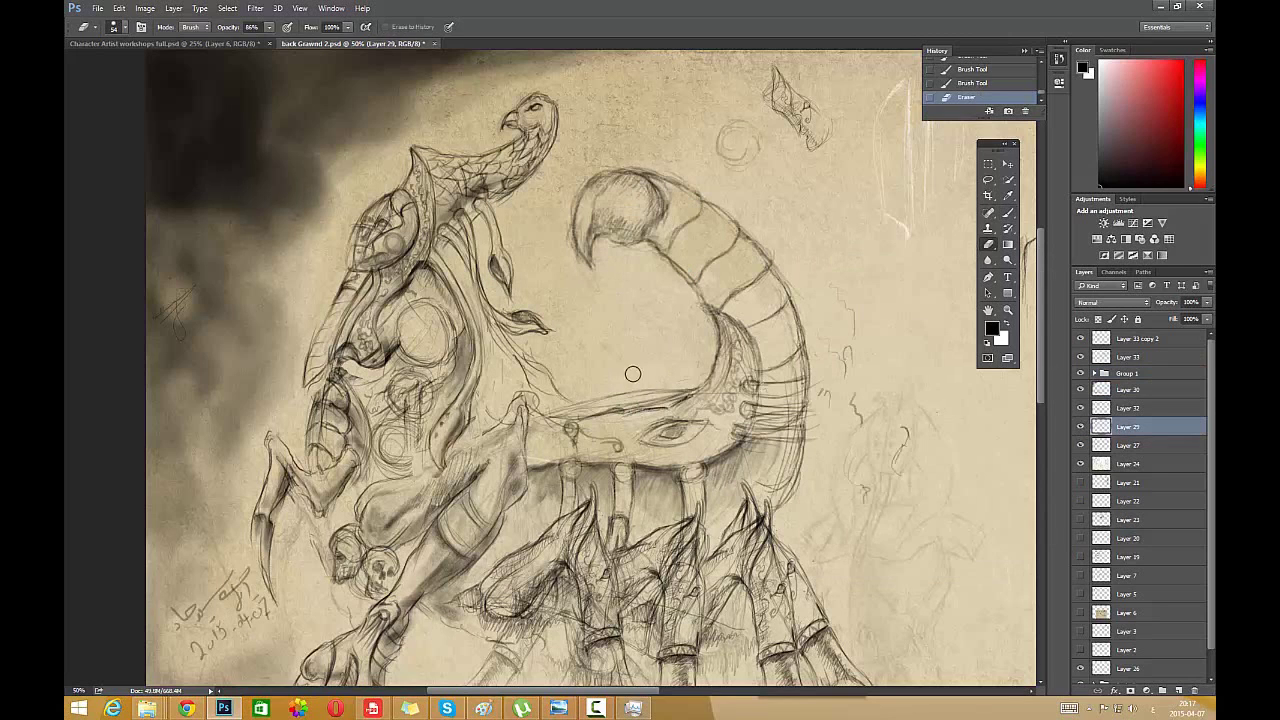
{"action": "mouse_move", "coordinate": [633, 374]}
{"action": "left_mouse_down"}
{"action": "mouse_move", "coordinate": [672, 388]}
{"action": "mouse_move", "coordinate": [657, 382]}
{"action": "left_mouse_up"}
- Check Layer 32's content by hiding and showing it, and erase stray marks around the front hip on Layer 27
{"action": "left_click", "coordinate": [1132, 409]}
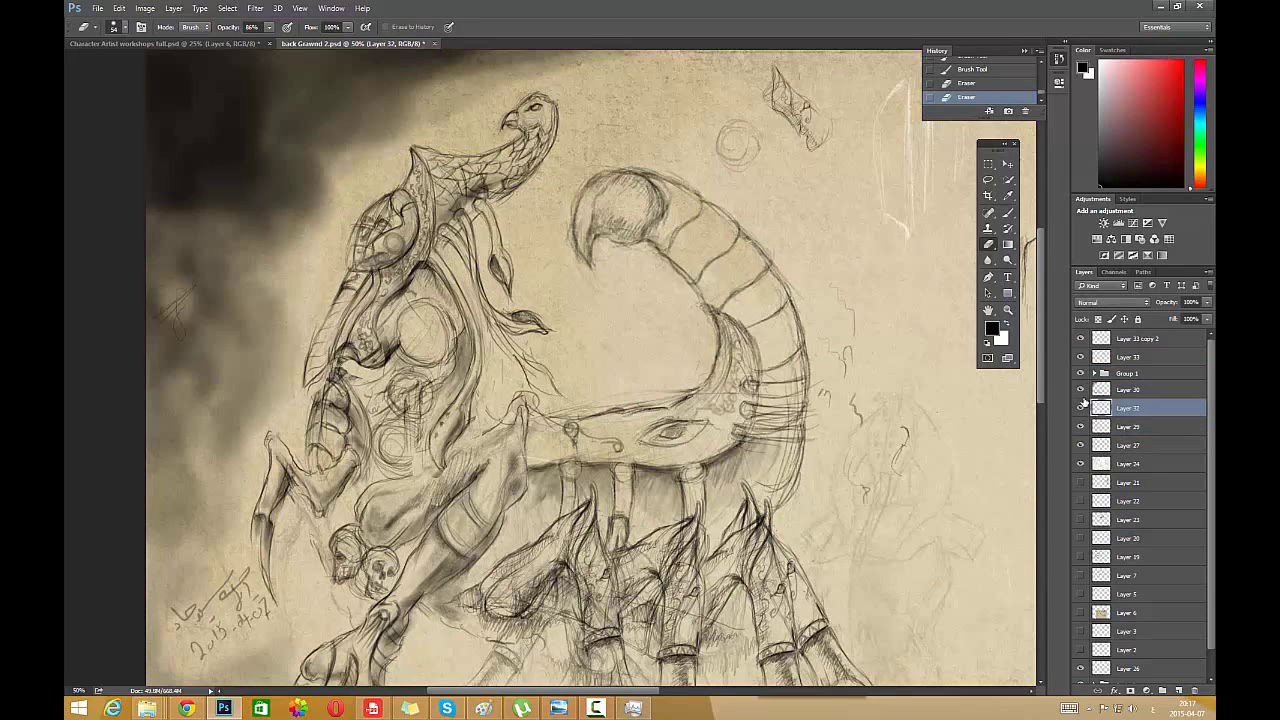
{"action": "left_click", "coordinate": [1081, 406]}
{"action": "left_click", "coordinate": [1081, 406]}
{"action": "left_click", "coordinate": [1128, 427]}
{"action": "left_click", "coordinate": [1008, 213]}
{"action": "left_click", "coordinate": [988, 244]}
{"action": "left_click", "coordinate": [1128, 445]}
{"action": "mouse_move", "coordinate": [526, 429]}
{"action": "left_mouse_down"}
{"action": "mouse_move", "coordinate": [502, 426]}
{"action": "mouse_move", "coordinate": [523, 398]}
{"action": "mouse_move", "coordinate": [498, 424]}
{"action": "left_mouse_up"}
- Redraw the upper contour of the front hip on Layer 29 with the Brush
{"action": "left_click", "coordinate": [1126, 390]}
{"action": "left_click", "coordinate": [1126, 445]}
{"action": "left_click", "coordinate": [1128, 408]}
{"action": "left_click", "coordinate": [1128, 427]}
{"action": "left_click", "coordinate": [1008, 213]}
{"action": "mouse_move", "coordinate": [512, 418]}
{"action": "left_mouse_down"}
{"action": "mouse_move", "coordinate": [468, 438]}
{"action": "mouse_move", "coordinate": [496, 422]}
{"action": "left_mouse_up"}
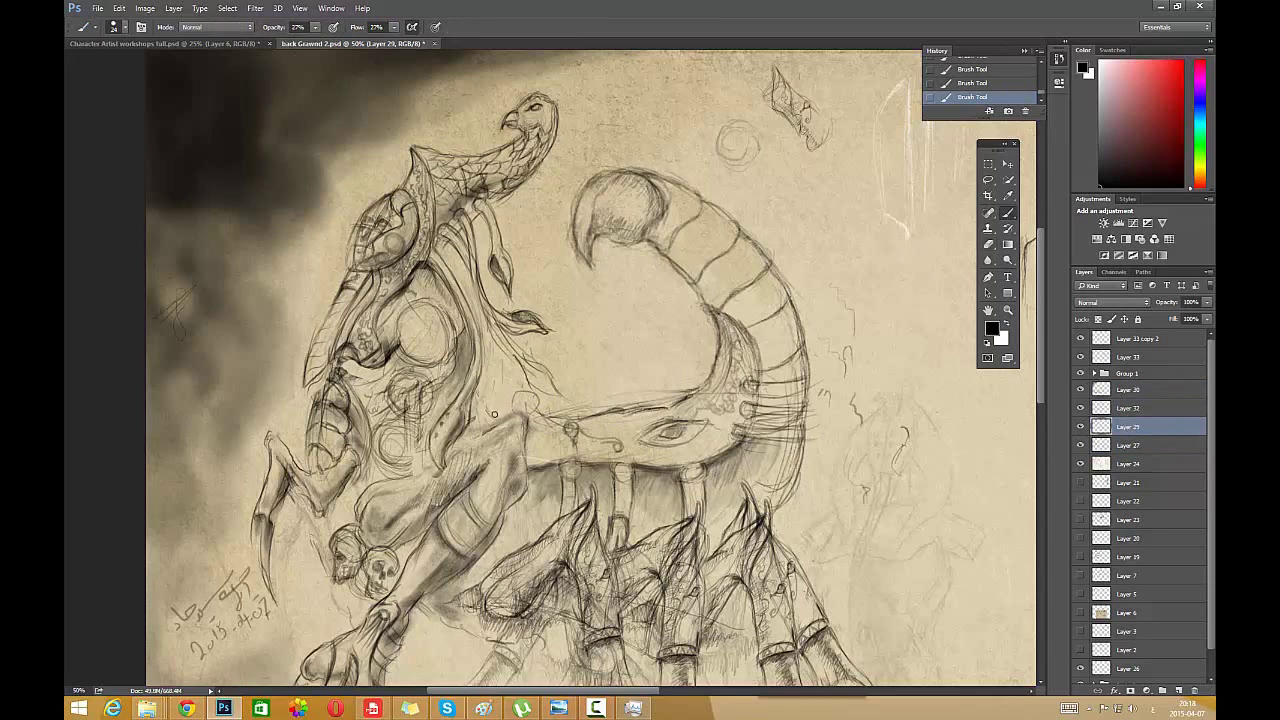
{"action": "right_click", "coordinate": [844, 188]}
{"action": "double_click", "coordinate": [861, 277]}
- Add a new layer above Layer 33 copy 2 and fit the whole drawing in the view
{"action": "left_click", "coordinate": [1007, 312]}
{"action": "left_click", "coordinate": [640, 333], "text": "alt"}
{"action": "left_click", "coordinate": [640, 333], "text": "alt"}
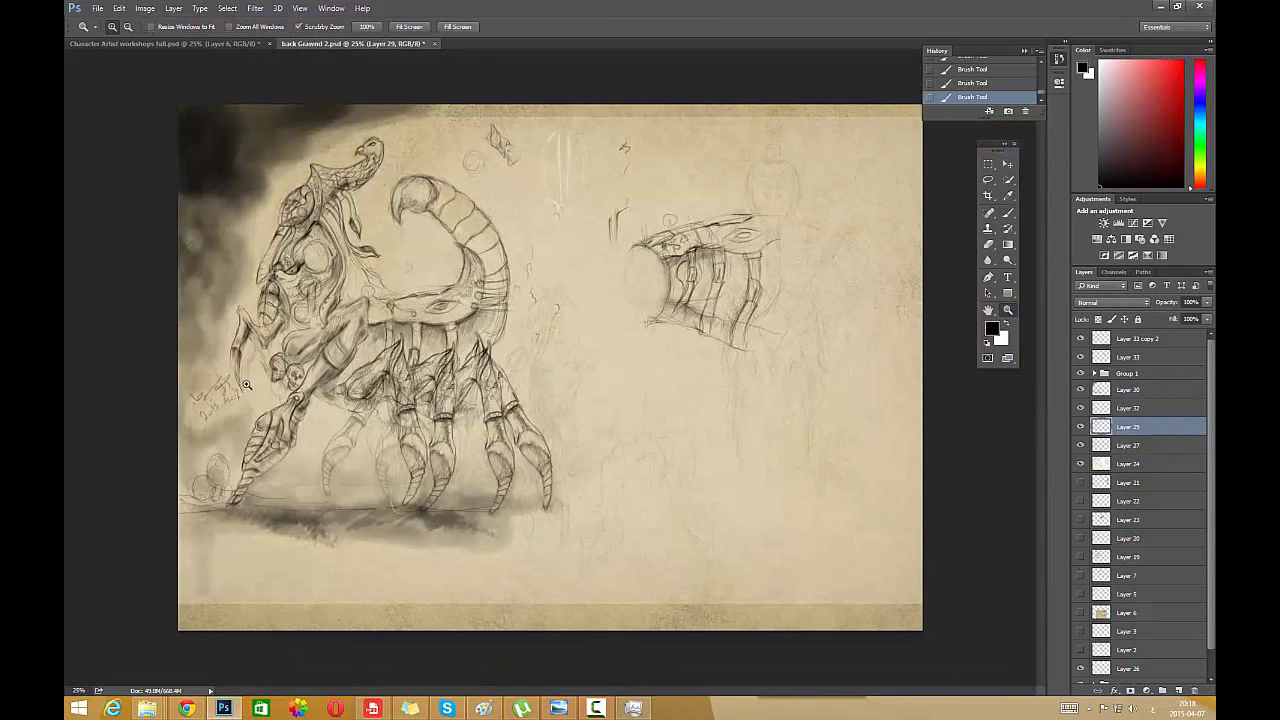
{"action": "left_click", "coordinate": [247, 385]}
{"action": "left_click", "coordinate": [1138, 338]}
{"action": "left_click", "coordinate": [1178, 690]}
{"action": "left_click", "coordinate": [920, 297]}
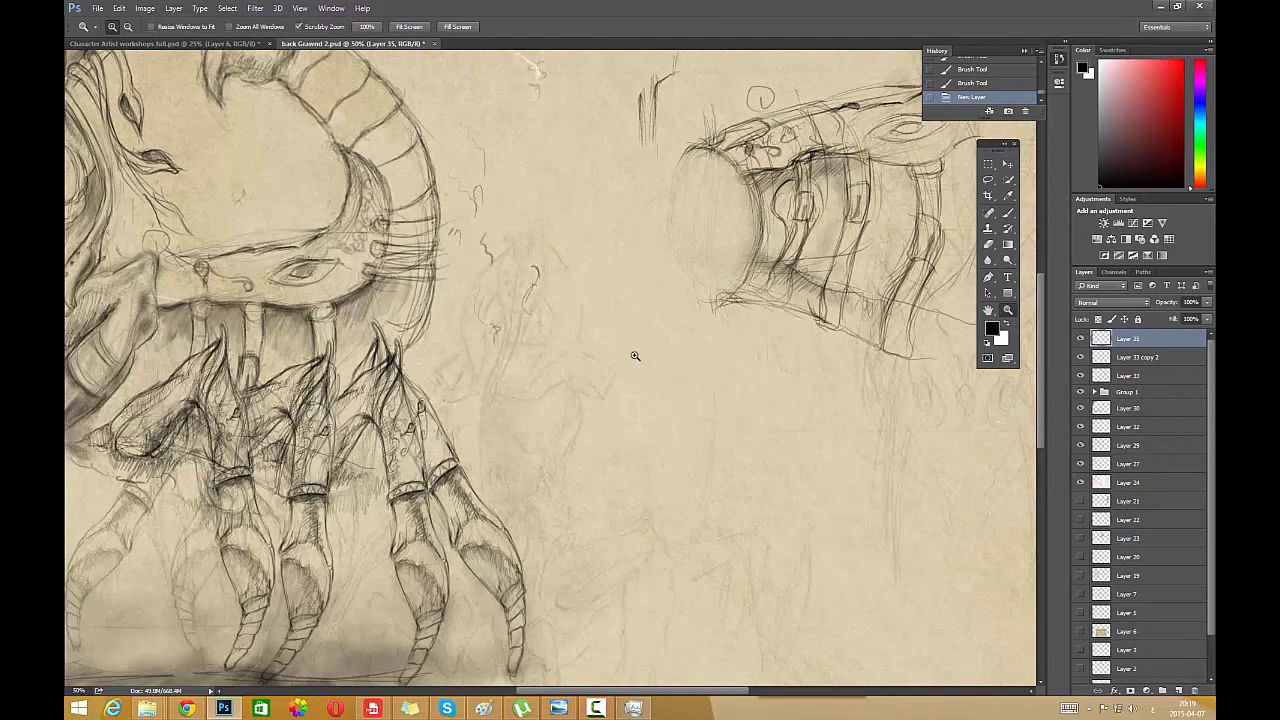
{"action": "left_click", "coordinate": [634, 357], "text": "alt"}
{"action": "key", "text": "ctrl+0"}
- Paint a dark smoky background behind the tail, from the canvas's upper edge down to the ground, with a large soft brush
{"action": "left_click", "coordinate": [1008, 212]}
{"action": "right_click", "coordinate": [622, 250]}
{"action": "left_click", "coordinate": [762, 366]}
{"action": "left_click", "coordinate": [754, 280]}
{"action": "mouse_move", "coordinate": [512, 107]}
{"action": "left_mouse_down"}
{"action": "mouse_move", "coordinate": [464, 82]}
{"action": "mouse_move", "coordinate": [520, 124]}
{"action": "left_mouse_up"}
{"action": "mouse_move", "coordinate": [545, 198]}
{"action": "left_mouse_down"}
{"action": "mouse_move", "coordinate": [488, 95]}
{"action": "mouse_move", "coordinate": [554, 134]}
{"action": "mouse_move", "coordinate": [574, 348]}
{"action": "left_mouse_up"}
{"action": "mouse_move", "coordinate": [540, 248]}
{"action": "left_mouse_down"}
{"action": "mouse_move", "coordinate": [526, 80]}
{"action": "mouse_move", "coordinate": [537, 93]}
{"action": "mouse_move", "coordinate": [423, 80]}
{"action": "mouse_move", "coordinate": [571, 349]}
{"action": "mouse_move", "coordinate": [609, 103]}
{"action": "mouse_move", "coordinate": [646, 465]}
{"action": "mouse_move", "coordinate": [691, 543]}
{"action": "mouse_move", "coordinate": [443, 129]}
{"action": "mouse_move", "coordinate": [495, 85]}
{"action": "mouse_move", "coordinate": [598, 107]}
{"action": "mouse_move", "coordinate": [588, 118]}
{"action": "left_mouse_up"}
{"action": "right_click", "coordinate": [587, 115]}
{"action": "left_click", "coordinate": [682, 152]}
{"action": "left_click", "coordinate": [555, 114]}
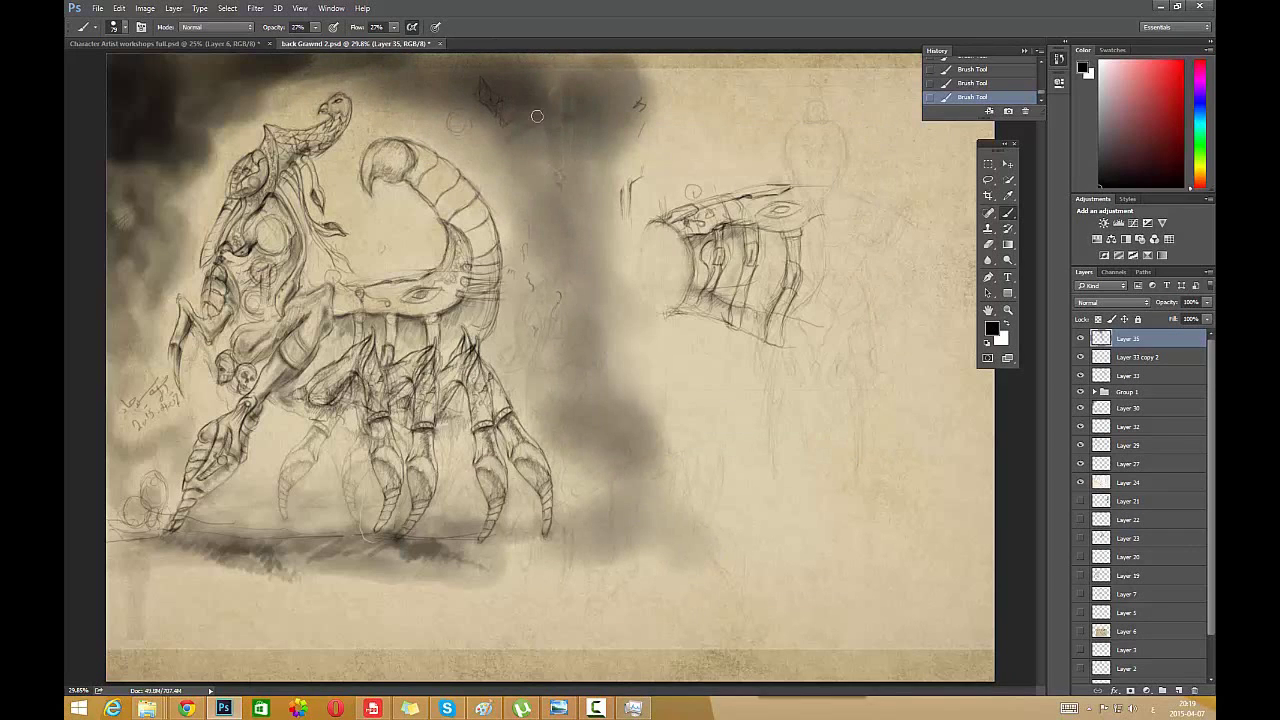
- Erase light patches from the smoky background above the tail with a 151 px eraser, and undo the last dab
{"action": "left_click", "coordinate": [988, 244]}
{"action": "right_click", "coordinate": [583, 174]}
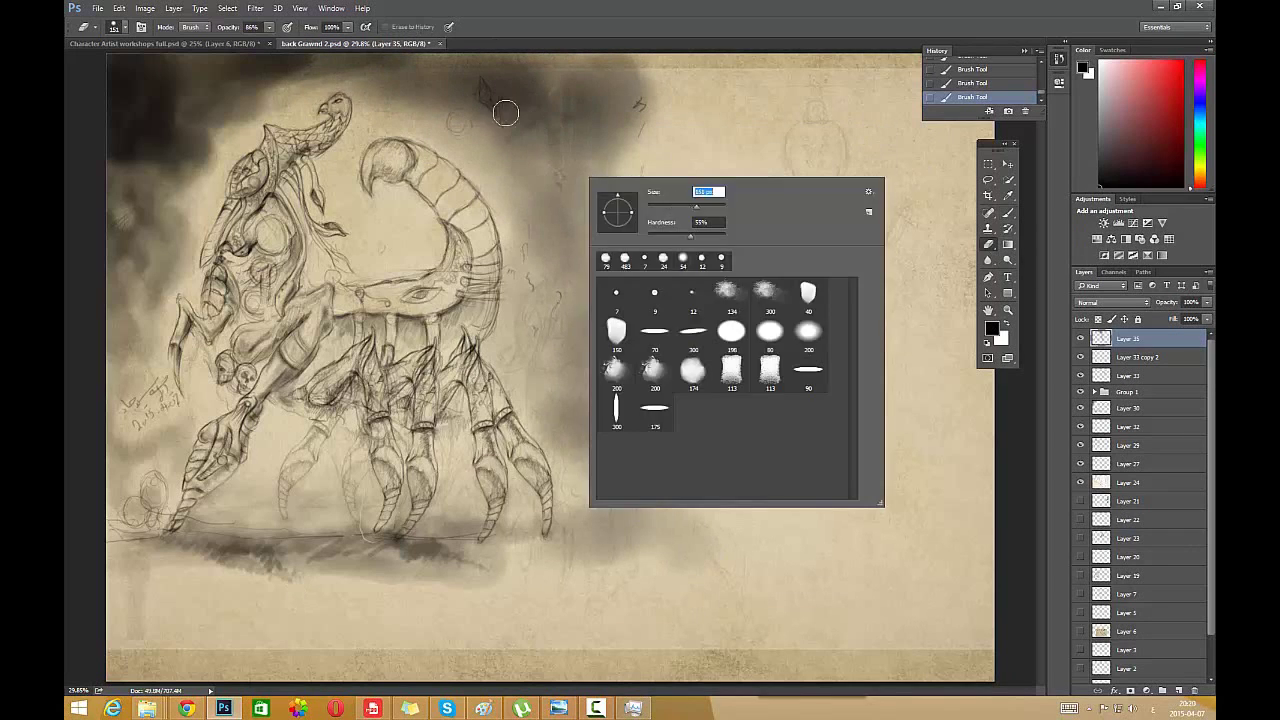
{"action": "mouse_move", "coordinate": [506, 112]}
{"action": "left_mouse_down"}
{"action": "mouse_move", "coordinate": [601, 75]}
{"action": "mouse_move", "coordinate": [605, 294]}
{"action": "mouse_move", "coordinate": [650, 555]}
{"action": "left_mouse_up"}
{"action": "left_click", "coordinate": [547, 192]}
{"action": "right_click", "coordinate": [560, 205]}
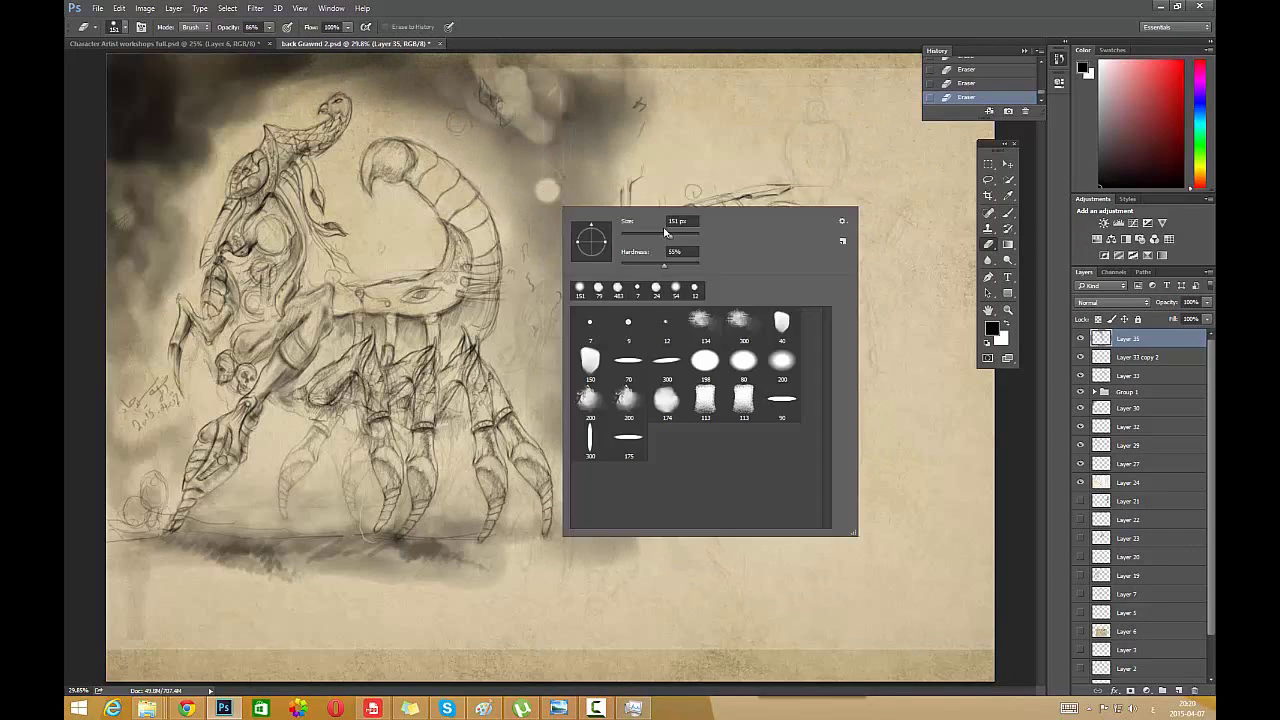
{"action": "left_click", "coordinate": [968, 84]}
- Soften and lighten the outer edge of the smoky background with a resized soft eraser
{"action": "right_click", "coordinate": [574, 169]}
{"action": "left_click", "coordinate": [643, 232]}
{"action": "left_click", "coordinate": [688, 202]}
{"action": "left_click", "coordinate": [550, 218]}
{"action": "mouse_move", "coordinate": [626, 135]}
{"action": "left_mouse_down"}
{"action": "mouse_move", "coordinate": [594, 386]}
{"action": "mouse_move", "coordinate": [632, 438]}
{"action": "mouse_move", "coordinate": [517, 77]}
{"action": "mouse_move", "coordinate": [554, 100]}
{"action": "mouse_move", "coordinate": [634, 104]}
{"action": "left_mouse_up"}
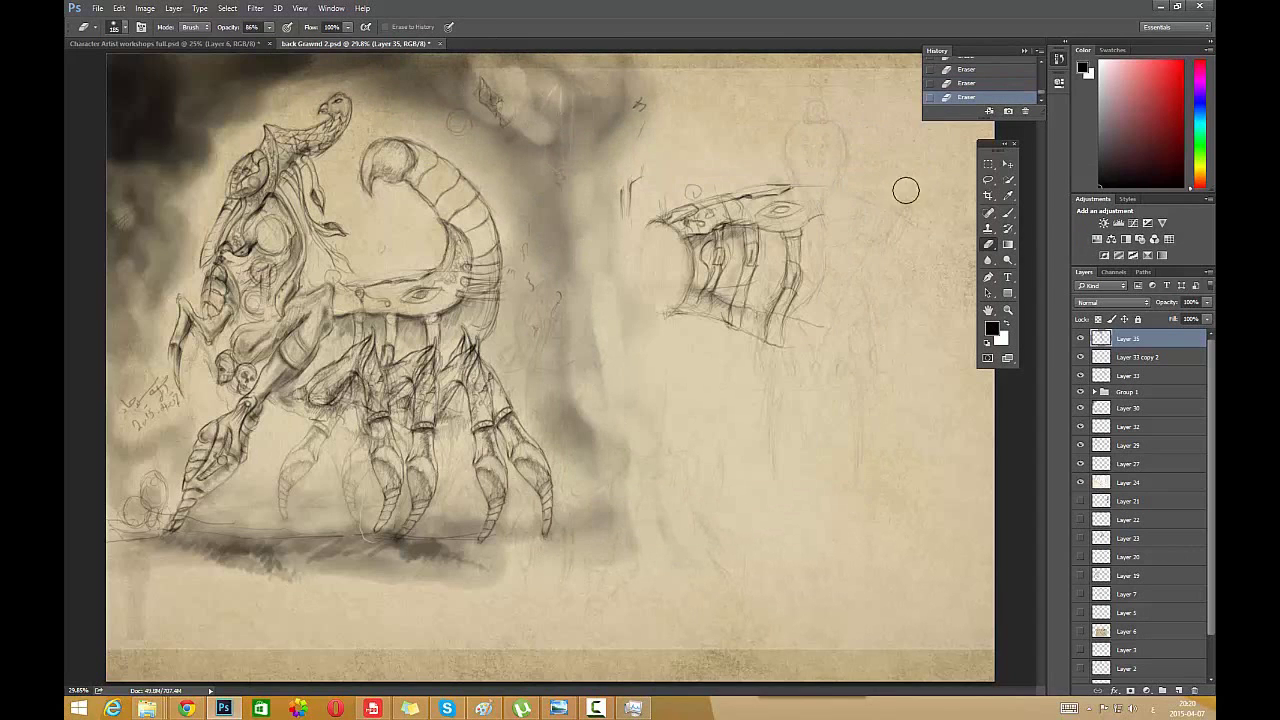
- Darken the outlines of the front body, hanging tentacles and tail base with the 9 px brush at 66% opacity
{"action": "left_click", "coordinate": [988, 310]}
{"action": "left_click", "coordinate": [751, 318], "text": "ctrl"}
{"action": "left_click_drag", "start_coordinate": [547, 303], "coordinate": [709, 312]}
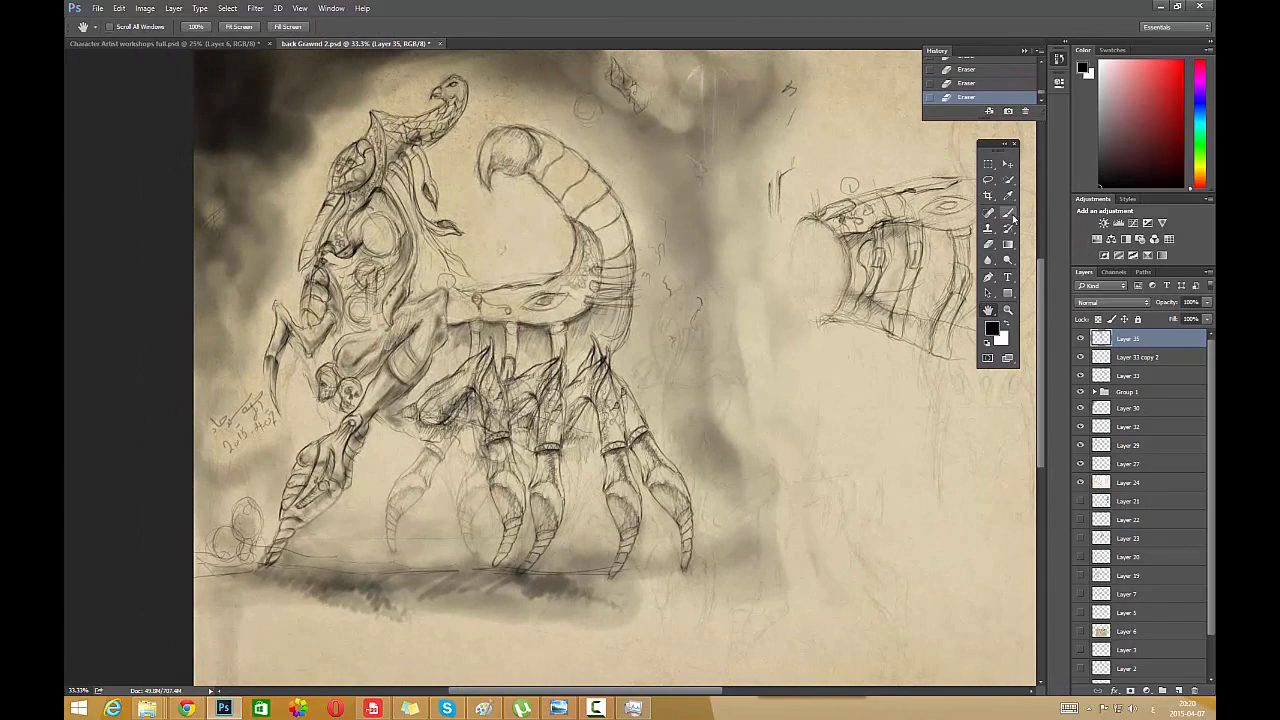
{"action": "left_click", "coordinate": [1011, 216]}
{"action": "right_click", "coordinate": [684, 227]}
{"action": "left_click", "coordinate": [720, 334]}
{"action": "left_click", "coordinate": [756, 337]}
{"action": "left_click", "coordinate": [321, 31]}
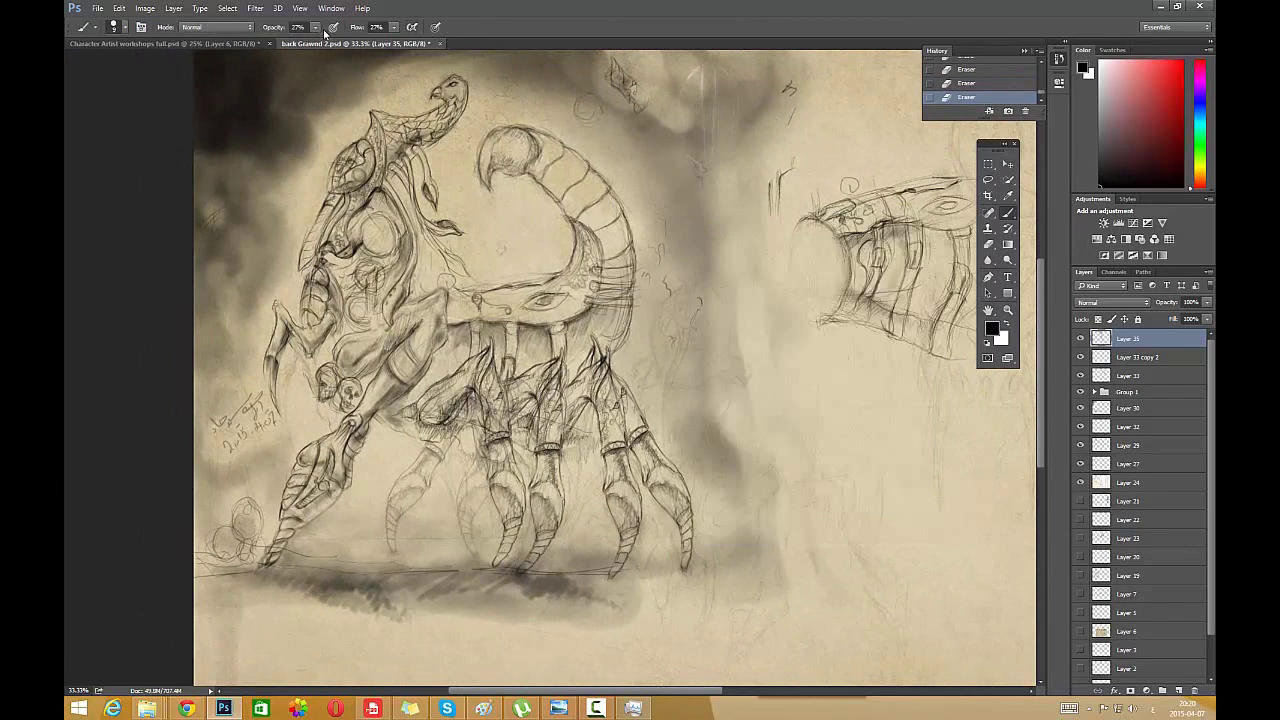
{"action": "left_click_drag", "start_coordinate": [435, 240], "coordinate": [459, 275]}
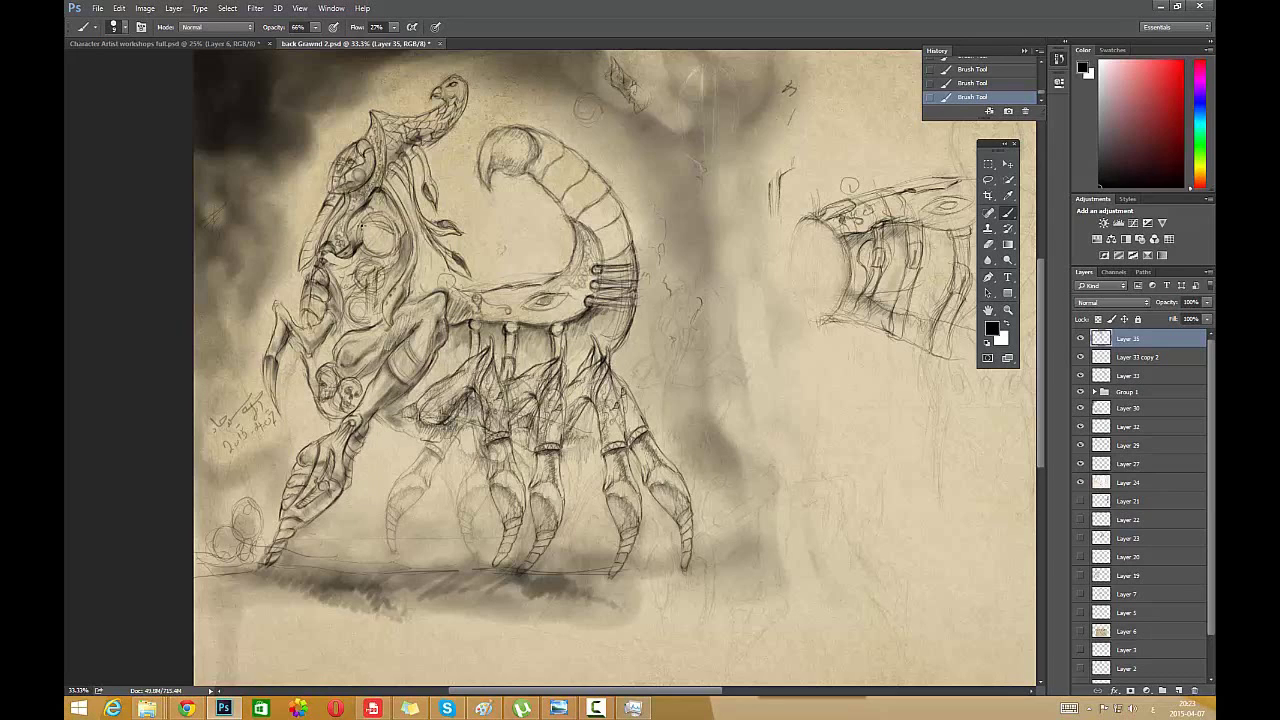
- Clean up the excess lines around the creature's neck and chest with a 32 px eraser
{"action": "key", "text": "e"}
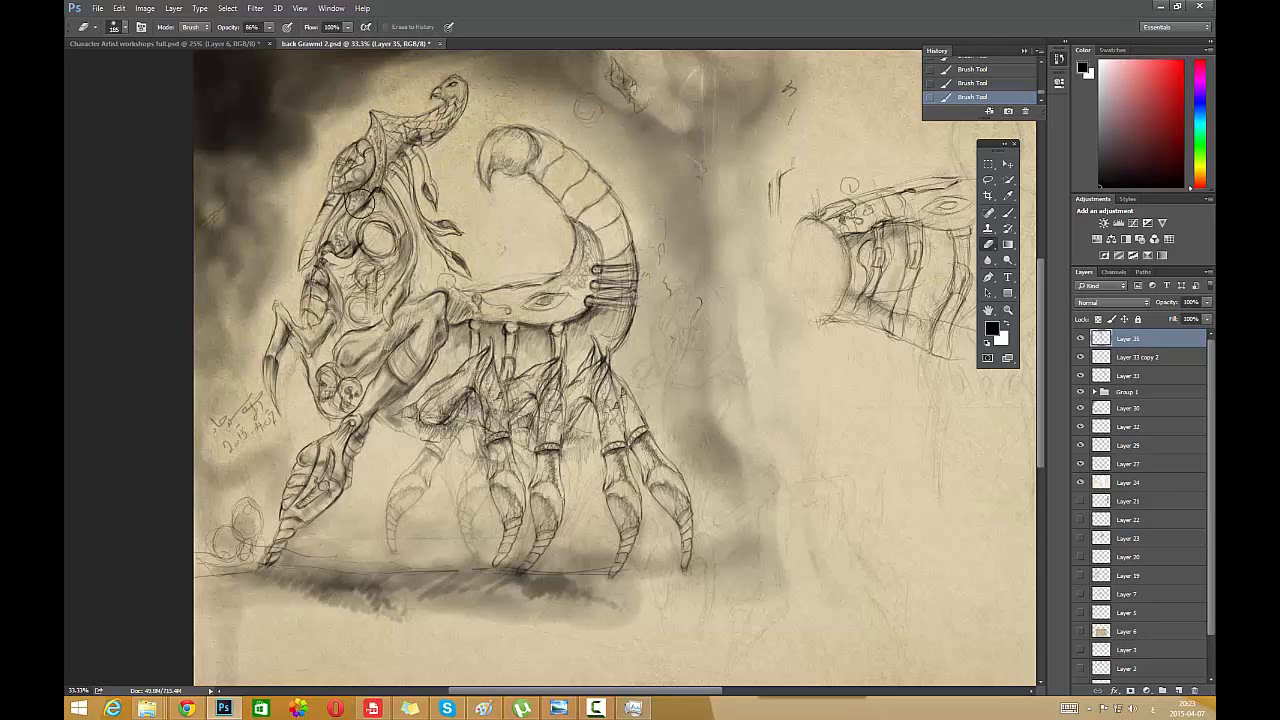
{"action": "right_click", "coordinate": [562, 178]}
{"action": "left_click", "coordinate": [643, 204]}
{"action": "left_click_drag", "start_coordinate": [364, 151], "coordinate": [367, 159]}
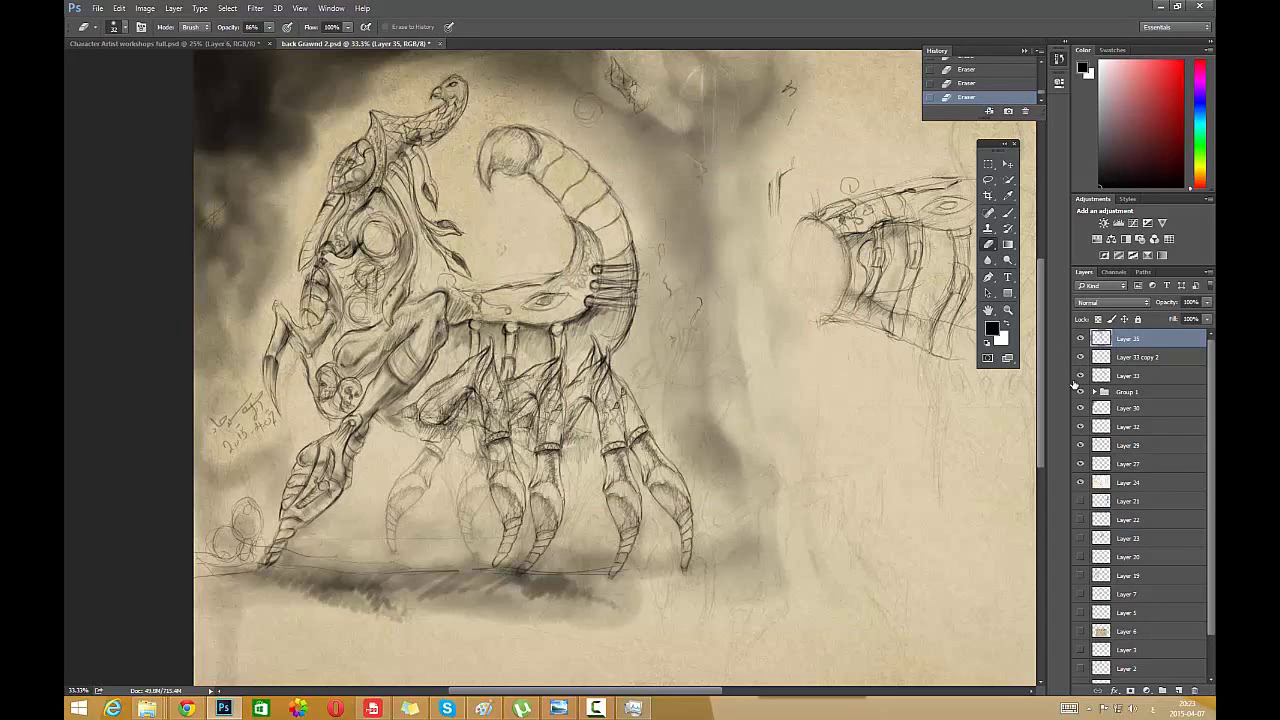
- Move Group 1 to the top of the layer stack, and merge Layers 35 down to 27 into one rasterized smart object
{"action": "left_click_drag", "start_coordinate": [1133, 395], "coordinate": [1128, 334]}
{"action": "left_click", "coordinate": [1125, 408]}
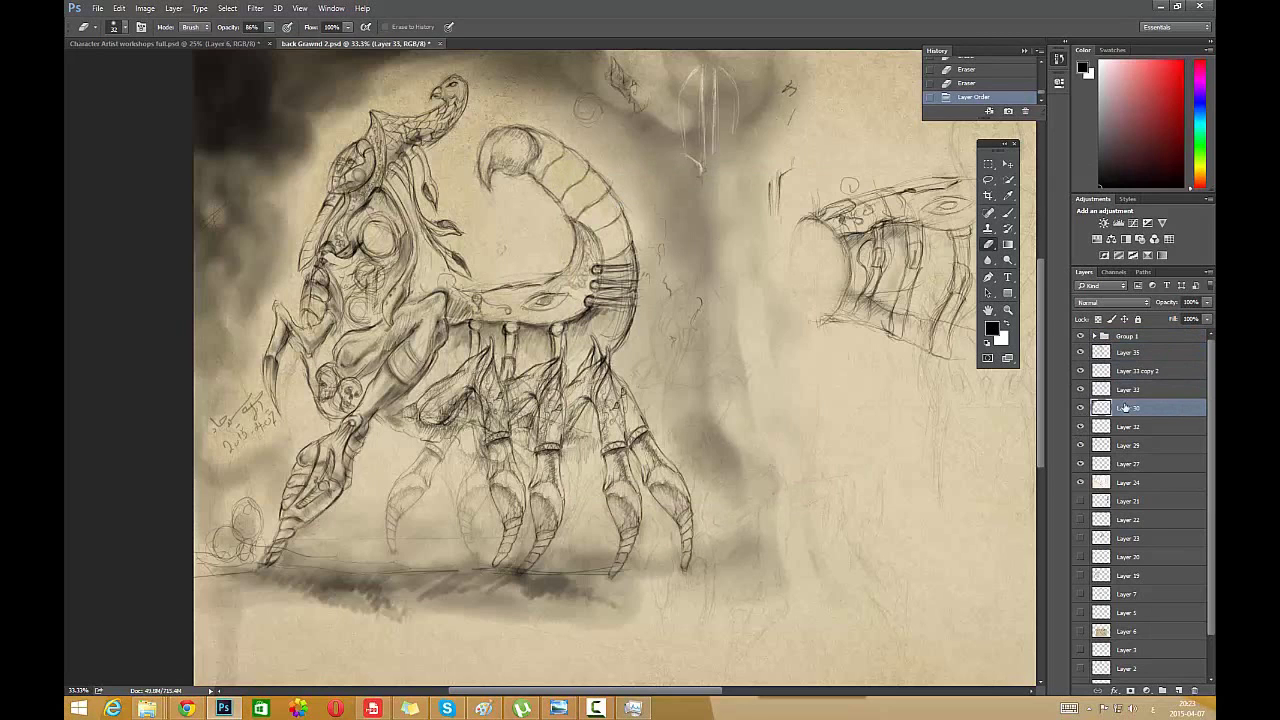
{"action": "left_click", "coordinate": [1134, 353]}
{"action": "left_click", "coordinate": [1135, 371], "text": "ctrl"}
{"action": "left_click", "coordinate": [1135, 390], "text": "ctrl"}
{"action": "left_click", "coordinate": [1134, 408], "text": "ctrl"}
{"action": "left_click", "coordinate": [1130, 427], "text": "ctrl"}
{"action": "left_click", "coordinate": [1126, 446], "text": "ctrl"}
{"action": "left_click", "coordinate": [1122, 464], "text": "ctrl"}
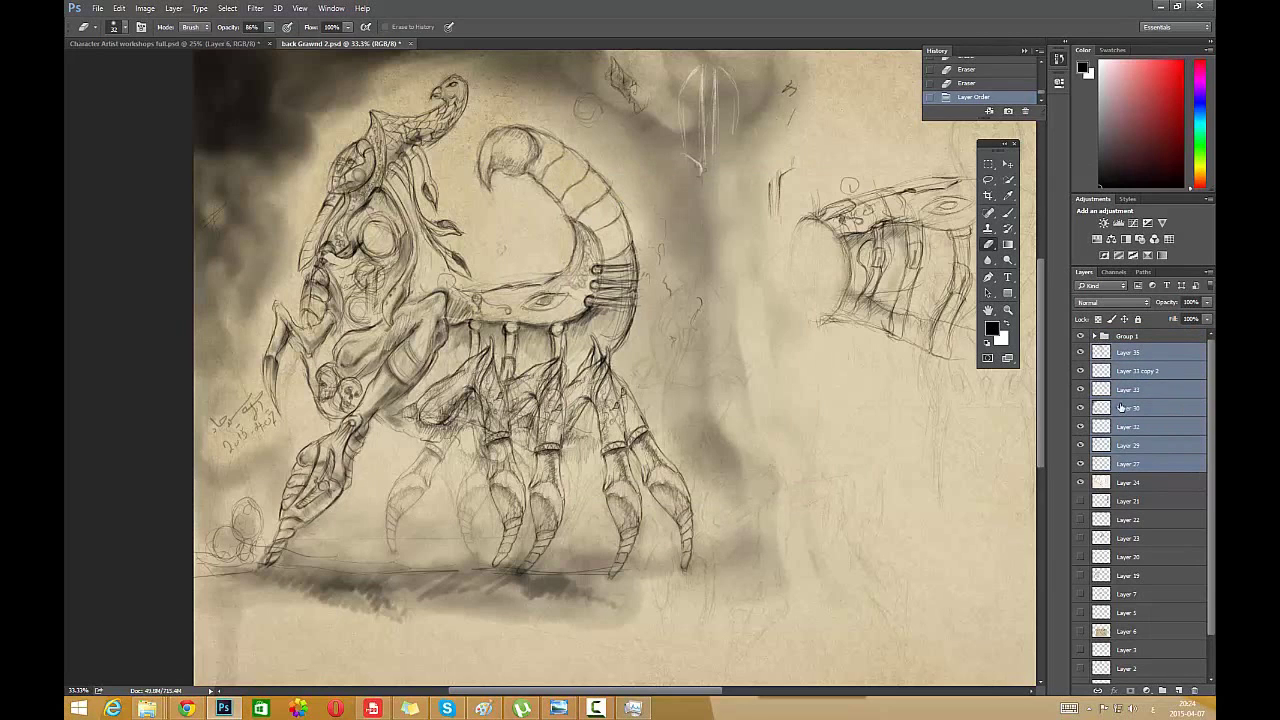
{"action": "right_click", "coordinate": [1121, 407]}
{"action": "left_click", "coordinate": [1040, 347]}
{"action": "left_click", "coordinate": [748, 314]}
{"action": "left_click", "coordinate": [582, 270]}
- Outline the front leg and lower thigh with the Lasso, and paste a copy in place on a new layer
{"action": "key", "text": "l"}
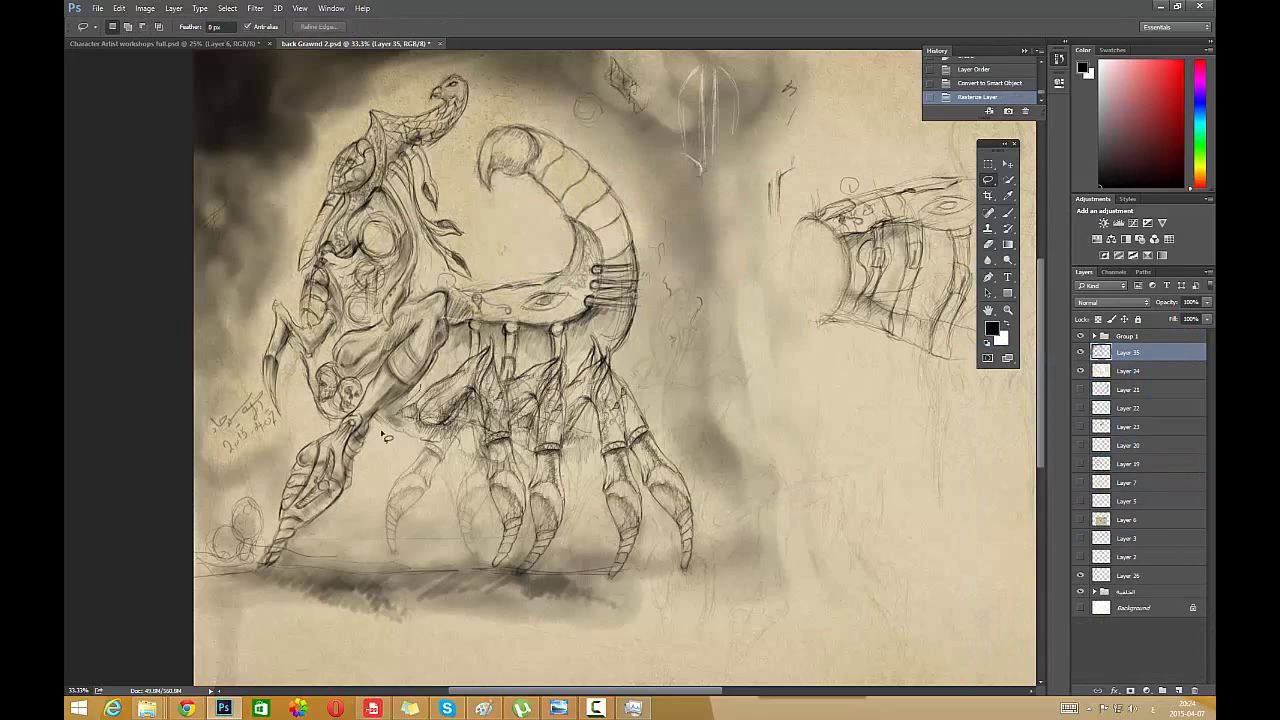
{"action": "mouse_move", "coordinate": [385, 436]}
{"action": "left_mouse_down"}
{"action": "mouse_move", "coordinate": [250, 568]}
{"action": "mouse_move", "coordinate": [350, 395]}
{"action": "left_mouse_up"}
{"action": "left_click", "coordinate": [119, 8]}
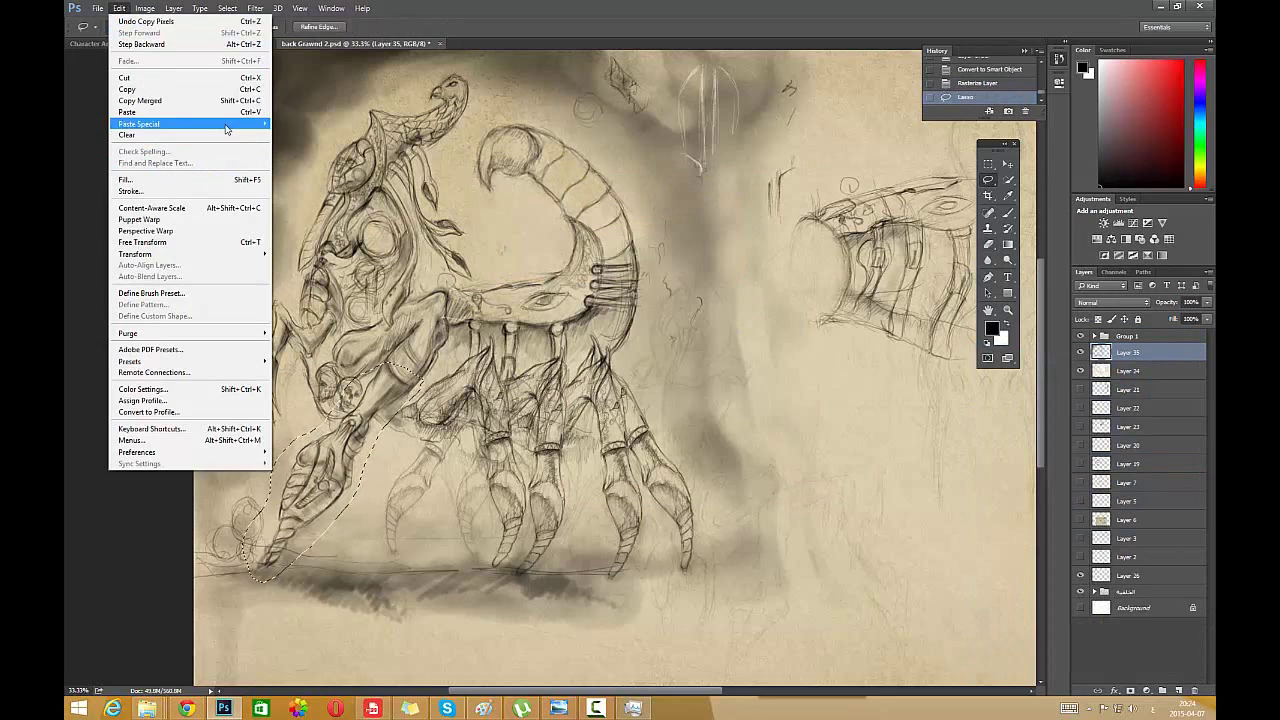
{"action": "left_click", "coordinate": [310, 124]}
- Rotate the copied leg with Free Transform and place it in the empty area behind the creature
{"action": "key", "text": "ctrl+t"}
{"action": "left_click_drag", "start_coordinate": [428, 594], "coordinate": [495, 478]}
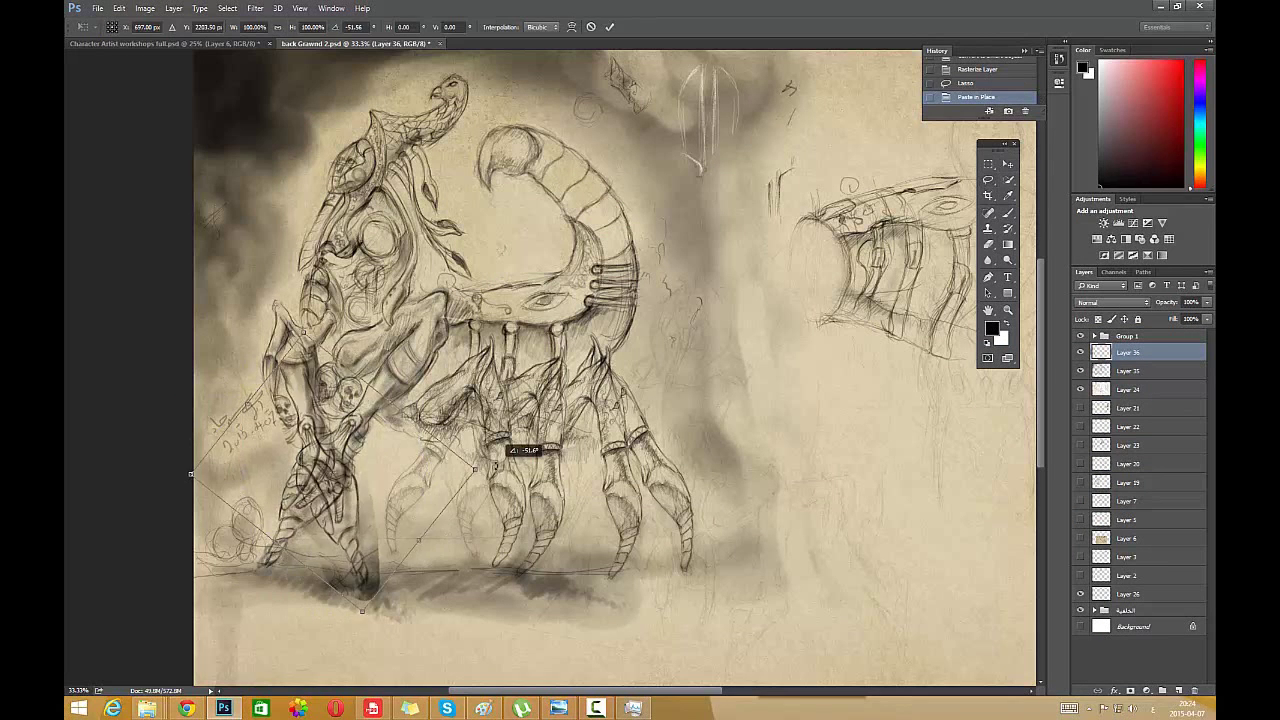
{"action": "left_click_drag", "start_coordinate": [392, 503], "coordinate": [407, 479]}
{"action": "left_click_drag", "start_coordinate": [442, 386], "coordinate": [380, 341]}
{"action": "left_click_drag", "start_coordinate": [376, 421], "coordinate": [862, 458]}
{"action": "left_click", "coordinate": [992, 278]}
{"action": "left_click", "coordinate": [565, 257]}
{"action": "left_click", "coordinate": [838, 442]}
{"action": "left_click", "coordinate": [971, 324]}
{"action": "left_click", "coordinate": [1008, 164]}
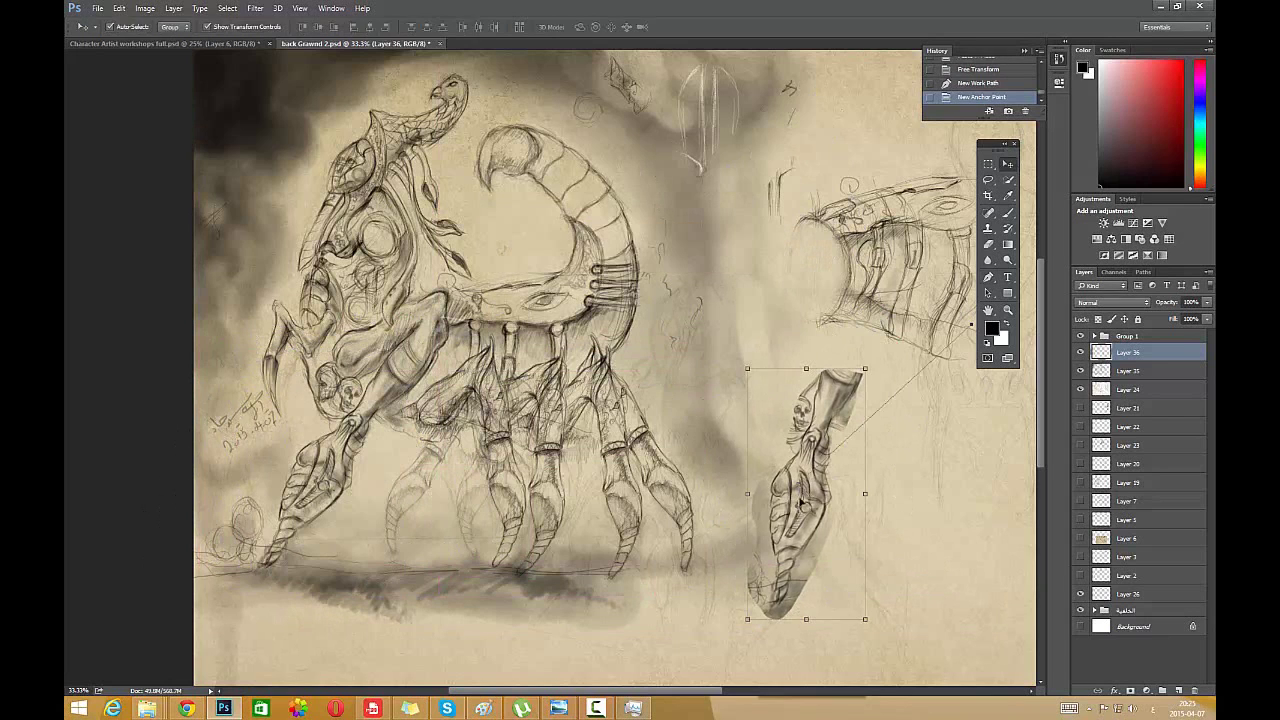
- Move the copied leg back to the creature's chest and rotate it to reach forward ahead of the original front leg
{"action": "left_click", "coordinate": [863, 375]}
{"action": "left_click_drag", "start_coordinate": [842, 416], "coordinate": [388, 400]}
{"action": "mouse_move", "coordinate": [411, 283]}
{"action": "left_mouse_down"}
{"action": "mouse_move", "coordinate": [449, 292]}
{"action": "mouse_move", "coordinate": [422, 284]}
{"action": "left_mouse_up"}
{"action": "left_click_drag", "start_coordinate": [387, 390], "coordinate": [848, 442]}
{"action": "left_click_drag", "start_coordinate": [872, 399], "coordinate": [400, 371]}
{"action": "left_click_drag", "start_coordinate": [800, 484], "coordinate": [335, 447]}
{"action": "mouse_move", "coordinate": [439, 334]}
{"action": "left_mouse_down"}
{"action": "mouse_move", "coordinate": [430, 326]}
{"action": "mouse_move", "coordinate": [449, 357]}
{"action": "left_mouse_up"}
{"action": "left_click_drag", "start_coordinate": [365, 399], "coordinate": [391, 397]}
{"action": "mouse_move", "coordinate": [428, 391]}
{"action": "left_mouse_down"}
{"action": "mouse_move", "coordinate": [359, 370]}
{"action": "mouse_move", "coordinate": [441, 324]}
{"action": "mouse_move", "coordinate": [500, 328]}
{"action": "mouse_move", "coordinate": [440, 330]}
{"action": "mouse_move", "coordinate": [388, 370]}
{"action": "mouse_move", "coordinate": [453, 355]}
{"action": "left_mouse_up"}
- Apply the transform and erase the surplus thigh parts around the top of the copied leg
{"action": "left_click", "coordinate": [989, 244]}
{"action": "left_click", "coordinate": [556, 255]}
{"action": "right_click", "coordinate": [372, 326]}
{"action": "left_click", "coordinate": [588, 446]}
{"action": "mouse_move", "coordinate": [352, 372]}
{"action": "left_mouse_down"}
{"action": "mouse_move", "coordinate": [334, 376]}
{"action": "mouse_move", "coordinate": [340, 390]}
{"action": "mouse_move", "coordinate": [326, 352]}
{"action": "mouse_move", "coordinate": [338, 380]}
{"action": "left_mouse_up"}
{"action": "left_click_drag", "start_coordinate": [428, 306], "coordinate": [434, 308]}
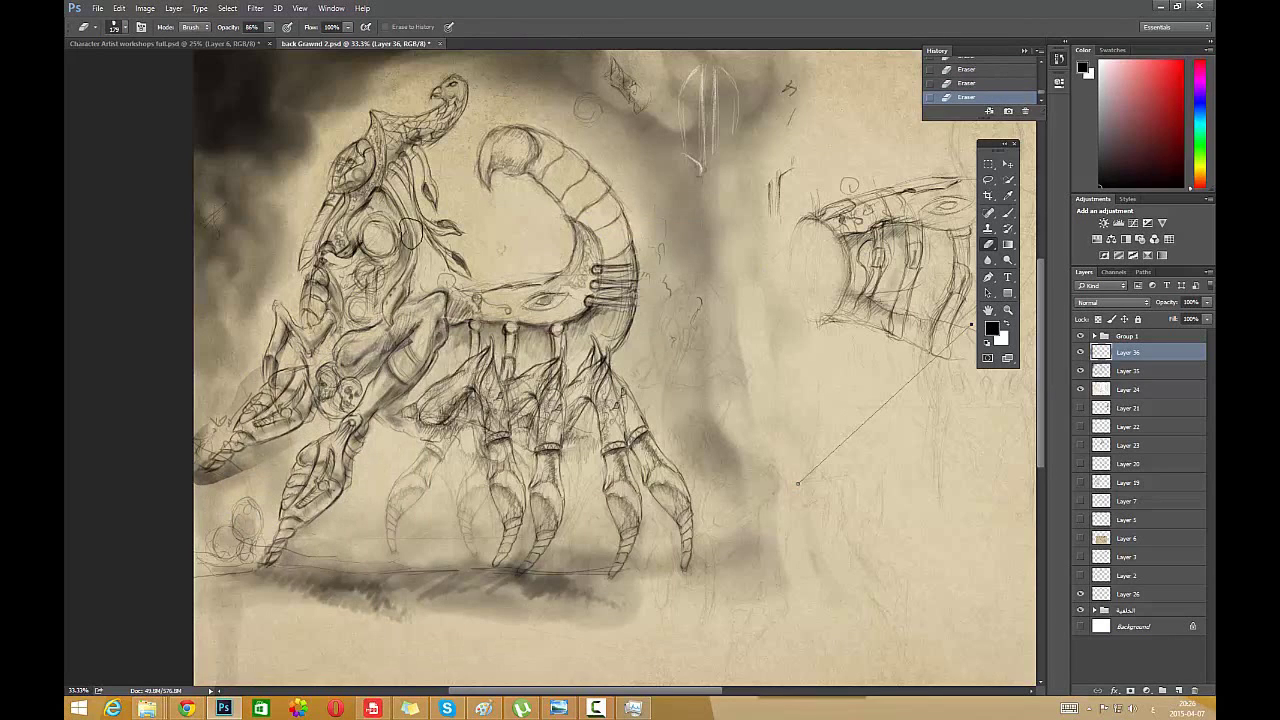
{"action": "left_click", "coordinate": [1008, 164]}
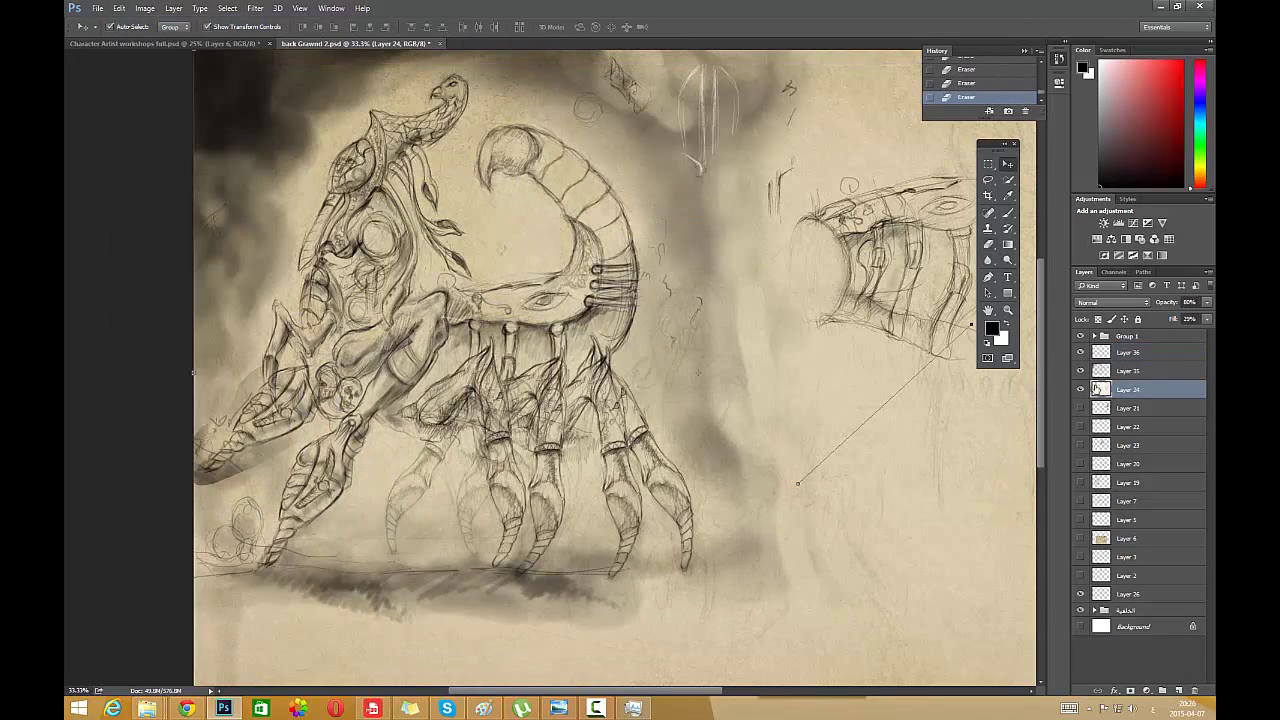
{"action": "key", "text": "ctrl+t"}
{"action": "left_click_drag", "start_coordinate": [408, 344], "coordinate": [385, 372]}
{"action": "left_click", "coordinate": [1008, 164]}
{"action": "left_click", "coordinate": [564, 257]}
- Step back in the history to undo the most recent eraser strokes on the copied leg
{"action": "left_click", "coordinate": [998, 70]}
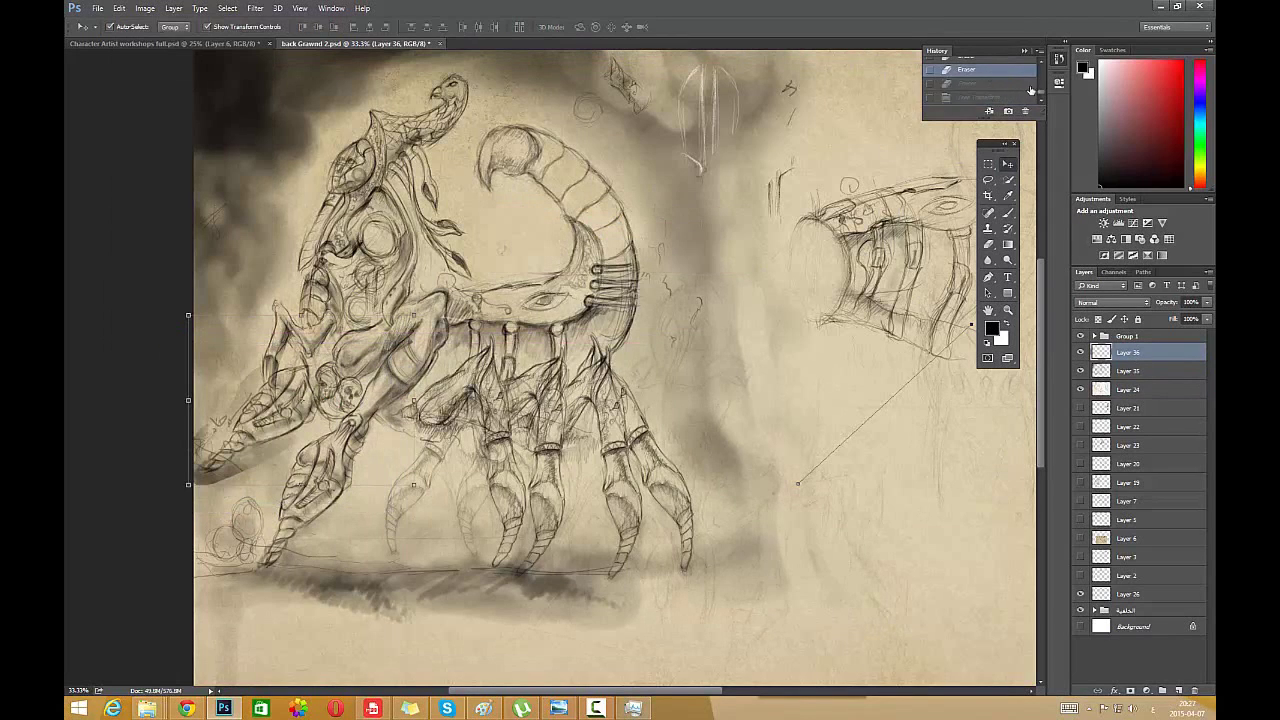
{"action": "left_click_drag", "start_coordinate": [1041, 98], "coordinate": [1042, 94]}
{"action": "left_click", "coordinate": [1000, 95]}
- Rotate the copied leg about -17° with Free Transform and set it beside the original front leg, nearly parallel to it
{"action": "key", "text": "ctrl+t"}
{"action": "mouse_move", "coordinate": [345, 390]}
{"action": "left_mouse_down"}
{"action": "mouse_move", "coordinate": [320, 430]}
{"action": "mouse_move", "coordinate": [349, 391]}
{"action": "mouse_move", "coordinate": [360, 397]}
{"action": "left_mouse_up"}
{"action": "left_click_drag", "start_coordinate": [411, 450], "coordinate": [350, 320]}
{"action": "left_click_drag", "start_coordinate": [285, 403], "coordinate": [375, 413]}
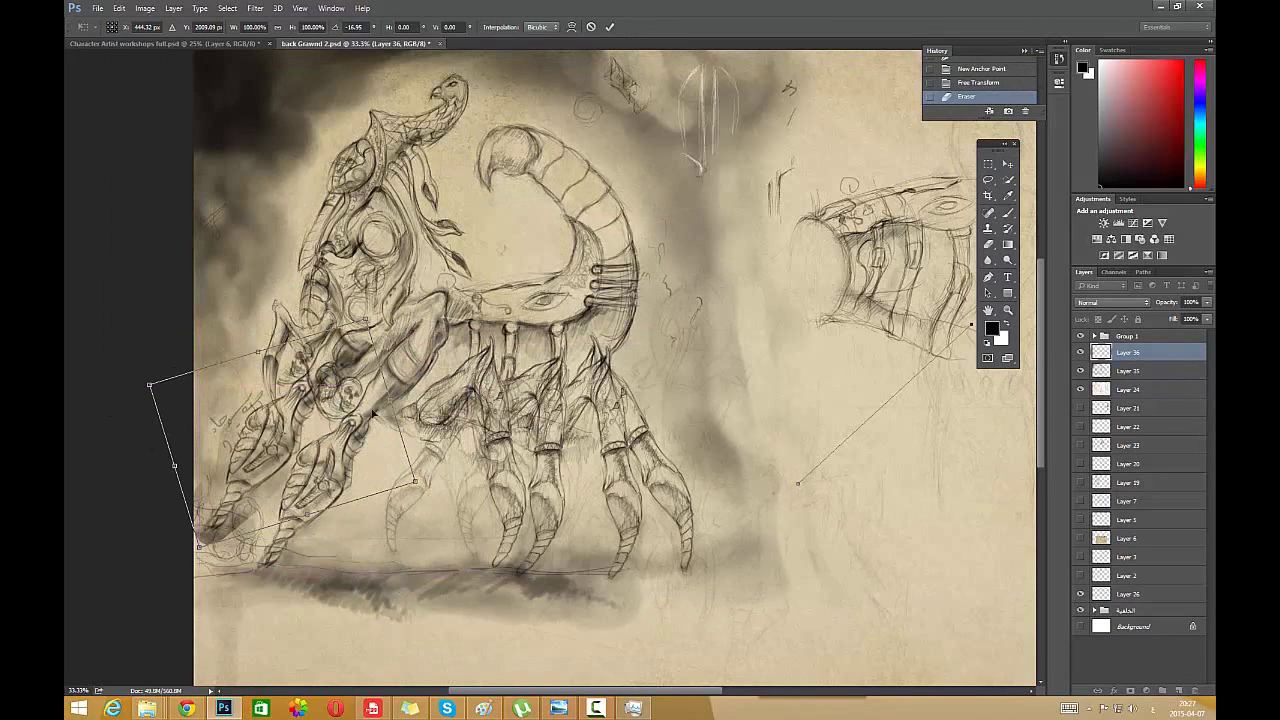
{"action": "key", "text": "e"}
{"action": "key", "text": "Return"}
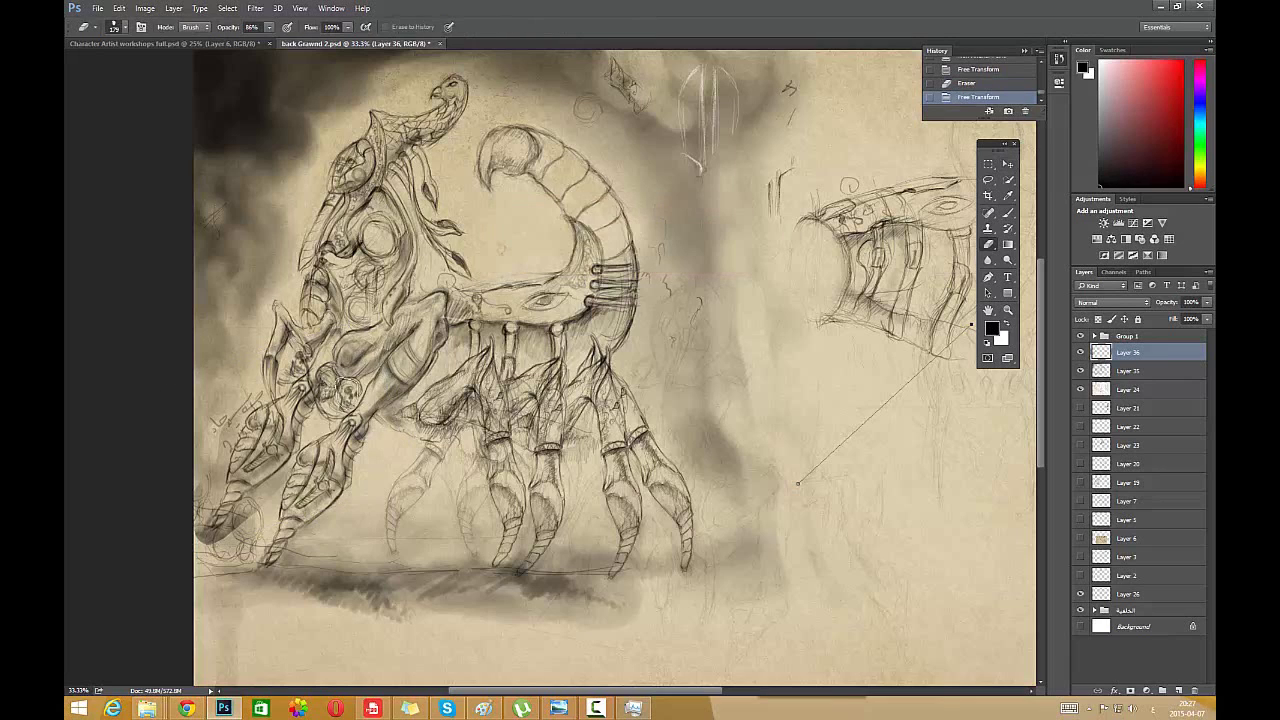
{"action": "left_click", "coordinate": [145, 8]}
{"action": "mouse_move", "coordinate": [180, 36]}
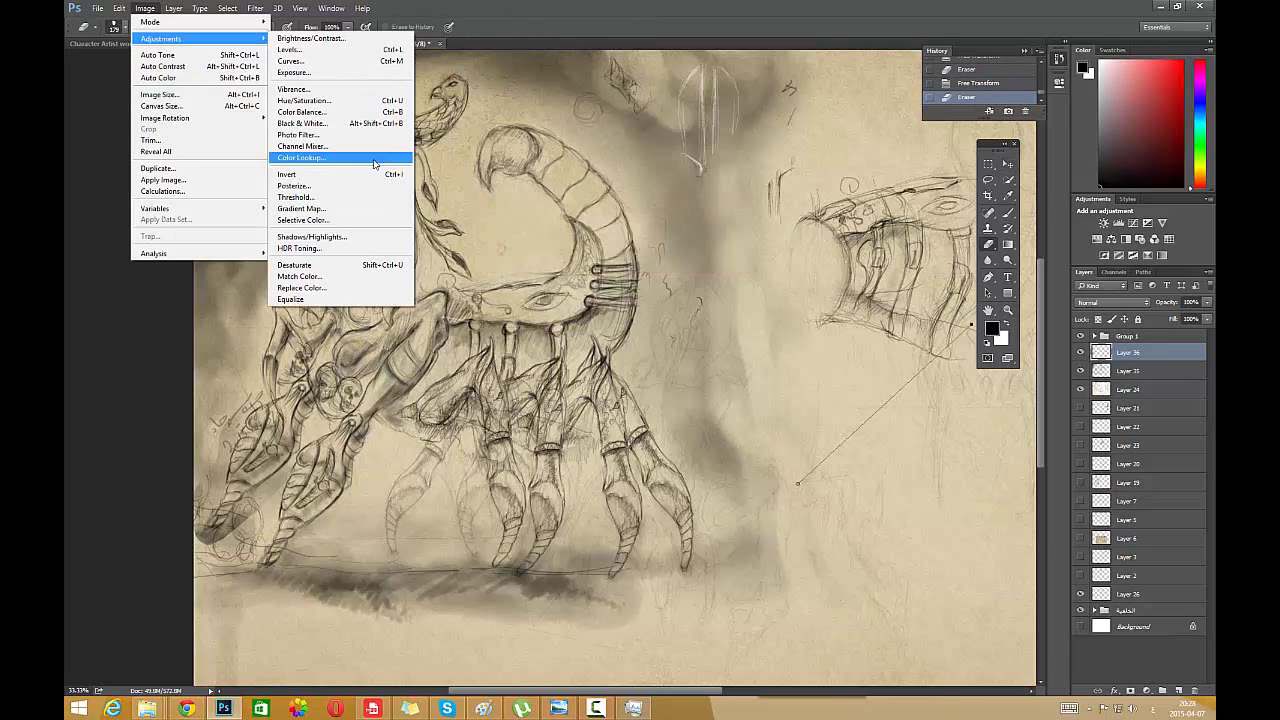
{"action": "left_click", "coordinate": [320, 161]}
{"action": "left_click", "coordinate": [571, 270]}
{"action": "left_click", "coordinate": [535, 380]}
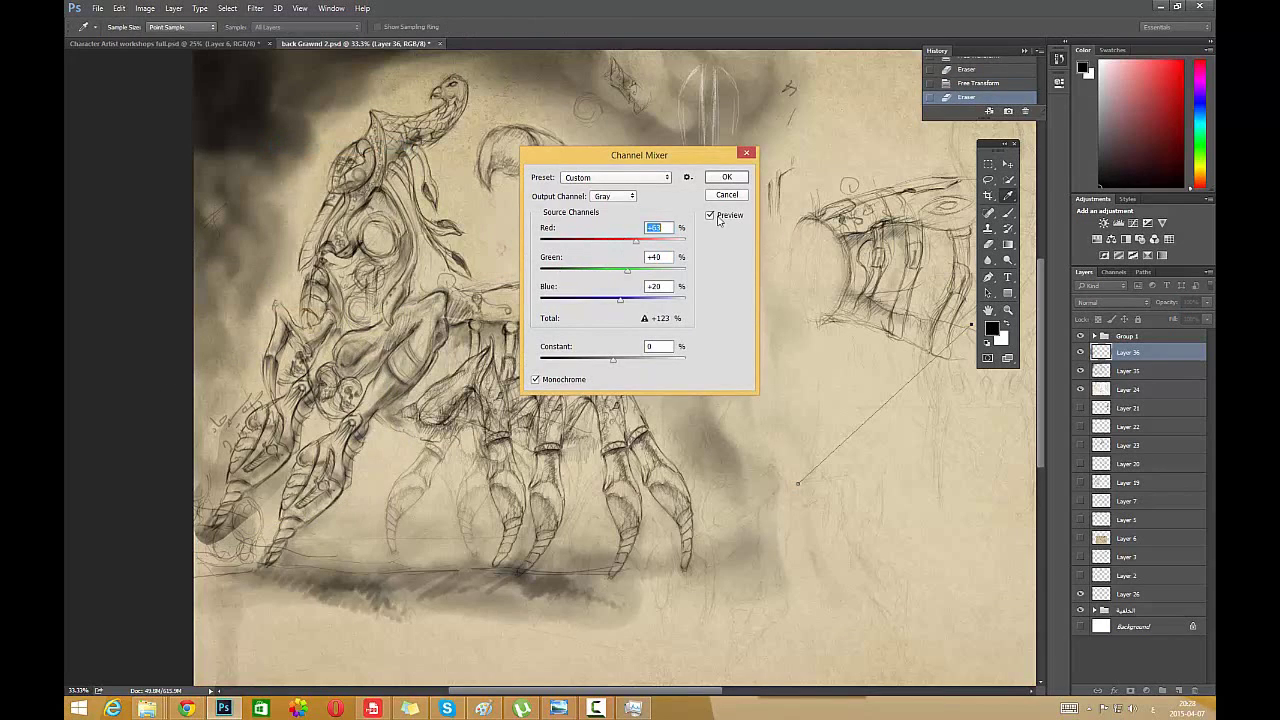
{"action": "left_click", "coordinate": [727, 195]}
- Apply a Levels adjustment to the copied leg, raising the output black level and lowering the output white level
{"action": "left_click", "coordinate": [145, 8]}
{"action": "mouse_move", "coordinate": [180, 36]}
{"action": "left_click", "coordinate": [300, 50]}
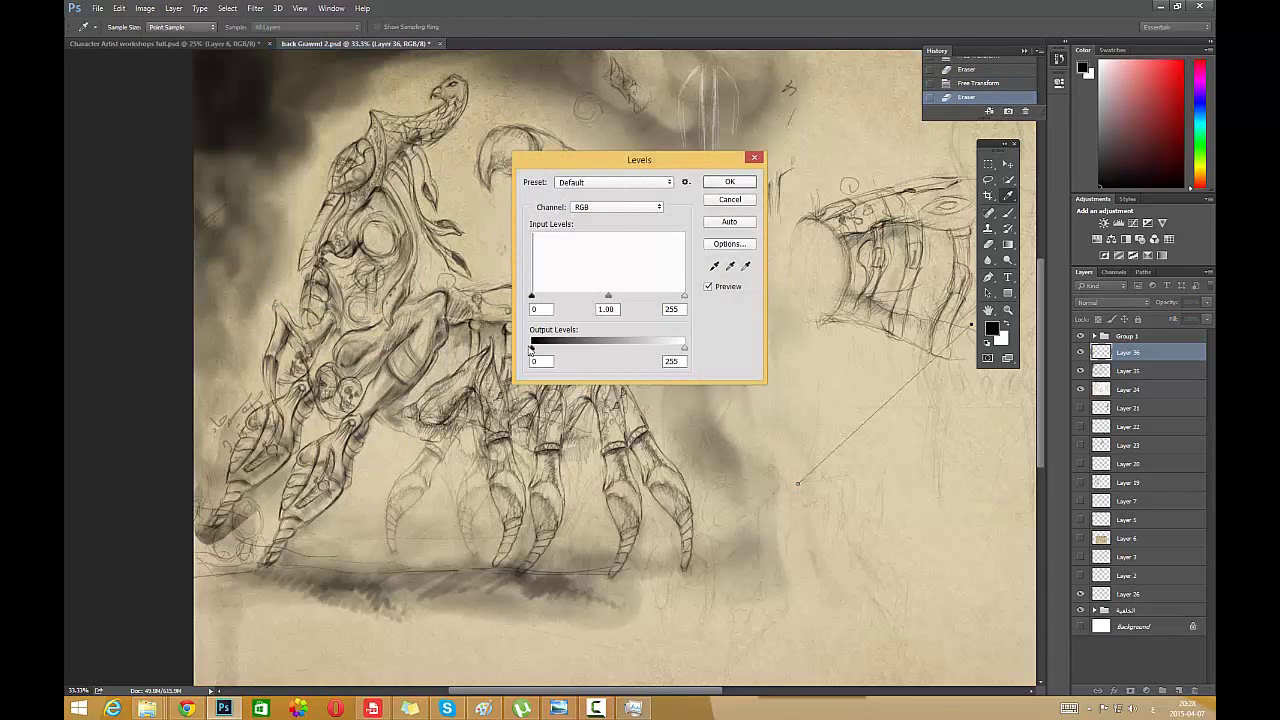
{"action": "left_click_drag", "start_coordinate": [532, 342], "coordinate": [598, 350]}
{"action": "left_click_drag", "start_coordinate": [684, 349], "coordinate": [537, 350]}
{"action": "left_click", "coordinate": [737, 183]}
{"action": "left_click", "coordinate": [145, 8]}
{"action": "mouse_move", "coordinate": [258, 41]}
{"action": "left_click", "coordinate": [315, 74]}
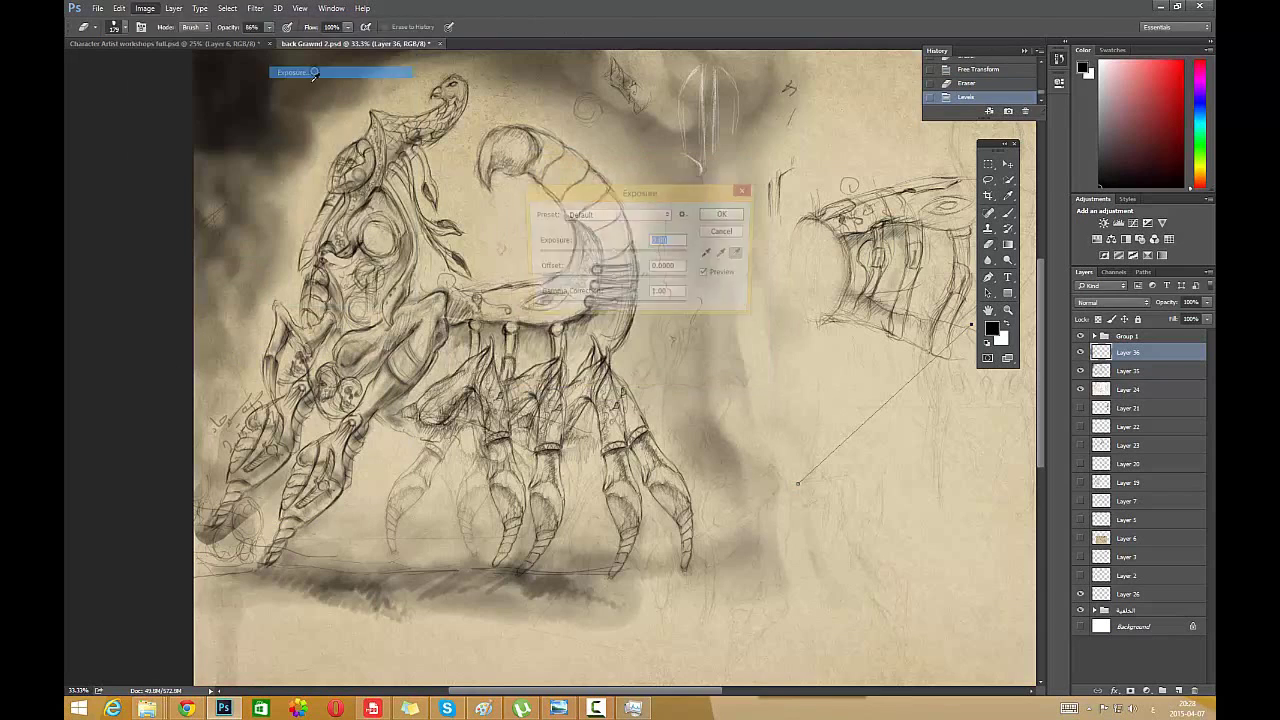
{"action": "left_click", "coordinate": [564, 253]}
{"action": "left_click_drag", "start_coordinate": [582, 279], "coordinate": [677, 307]}
{"action": "left_click", "coordinate": [577, 306]}
{"action": "left_click", "coordinate": [622, 254]}
{"action": "key", "text": "Escape"}
{"action": "left_click", "coordinate": [145, 8]}
{"action": "mouse_move", "coordinate": [180, 36]}
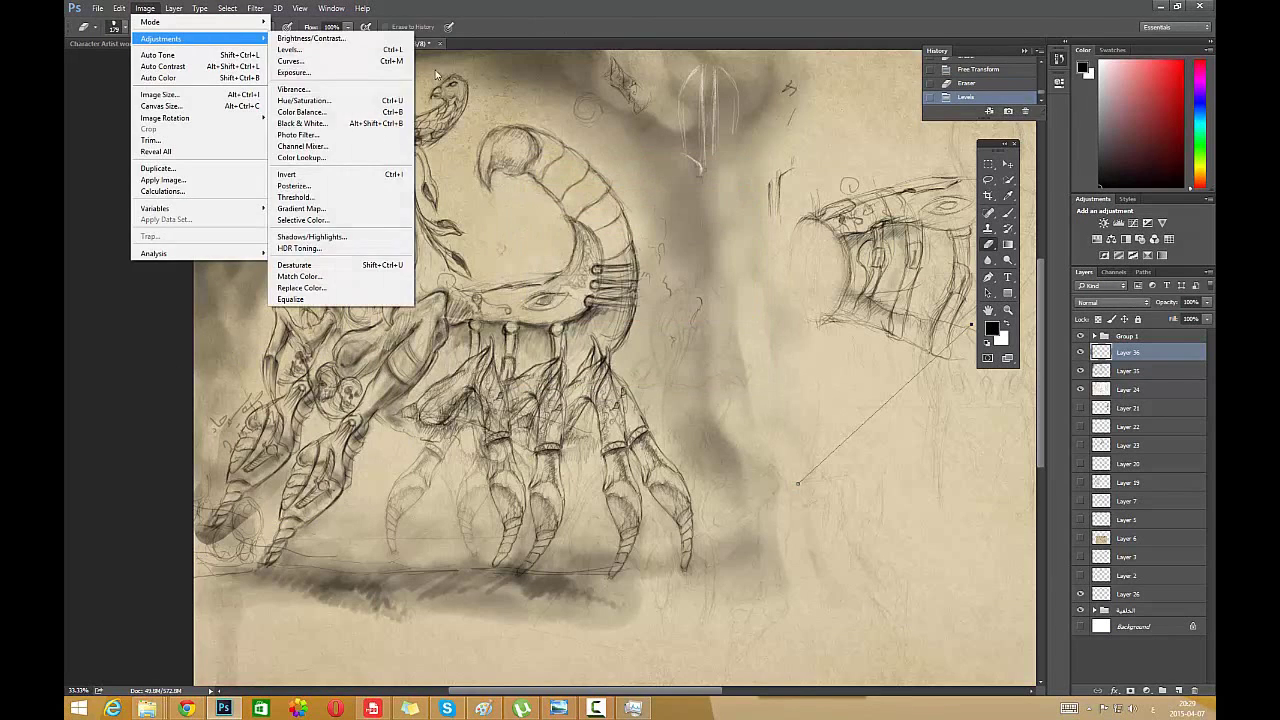
{"action": "left_click", "coordinate": [300, 37]}
{"action": "left_click", "coordinate": [706, 268]}
{"action": "key", "text": "Escape"}
{"action": "left_click", "coordinate": [145, 8]}
{"action": "left_click", "coordinate": [300, 139]}
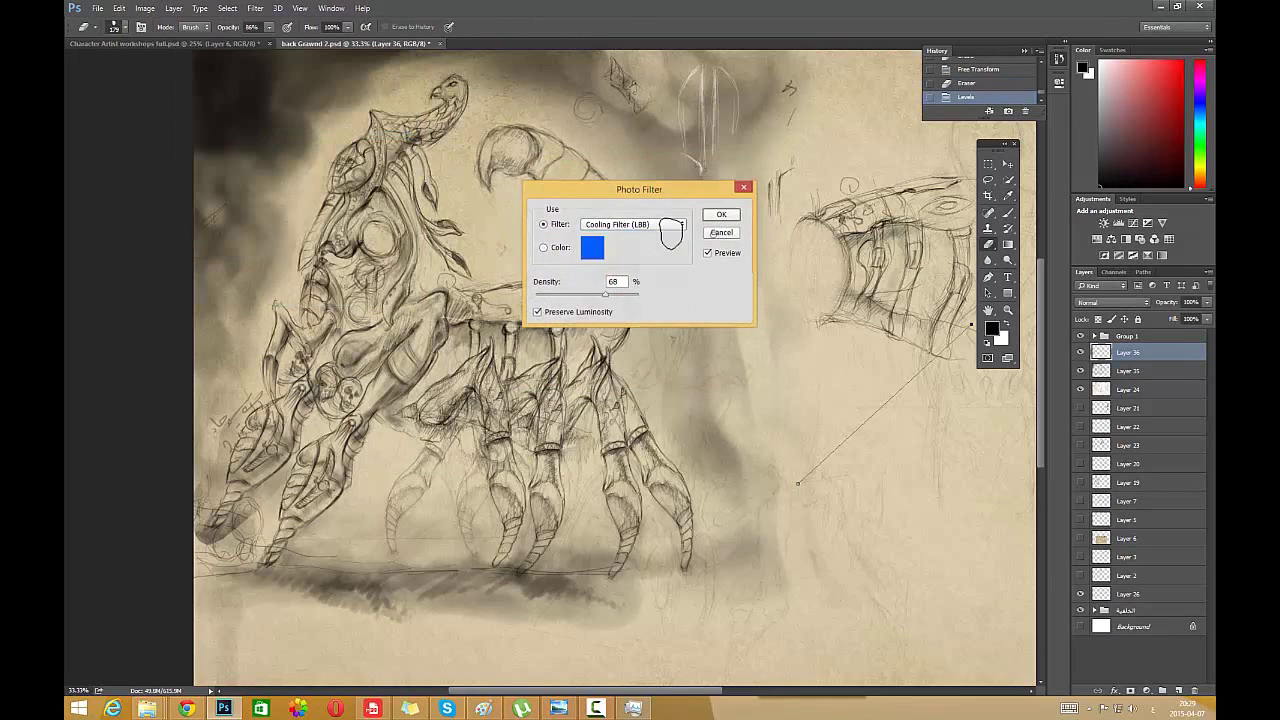
{"action": "mouse_move", "coordinate": [262, 447]}
{"action": "left_mouse_down"}
{"action": "mouse_move", "coordinate": [236, 489]}
{"action": "mouse_move", "coordinate": [301, 403]}
{"action": "mouse_move", "coordinate": [299, 432]}
{"action": "left_mouse_up"}
{"action": "scroll", "coordinate": [970, 81], "scroll_direction": "up", "scroll_amount": 1}
{"action": "left_click", "coordinate": [970, 80]}
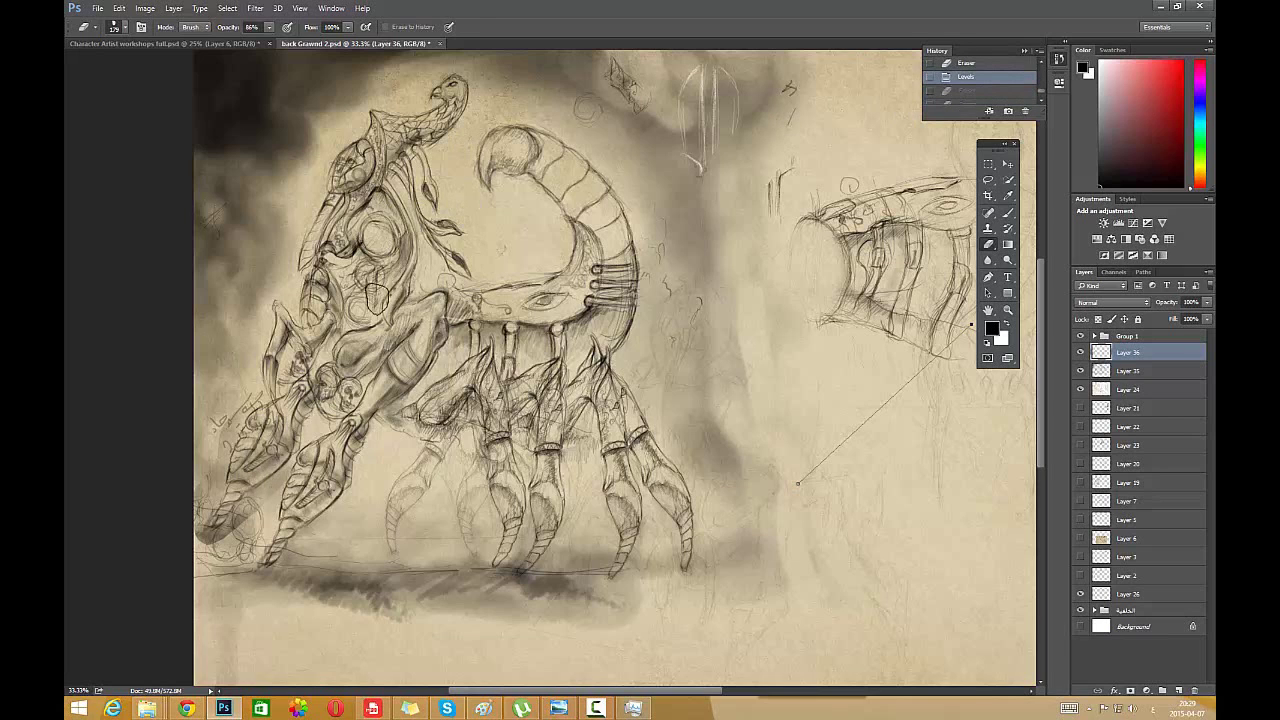
- Erase the dark smoke beside the creature's torso and front legs on Layer 35, forming a lighter rounded area behind the figure
{"action": "left_click_drag", "start_coordinate": [250, 231], "coordinate": [244, 233]}
{"action": "left_click", "coordinate": [1128, 371]}
{"action": "left_click_drag", "start_coordinate": [273, 186], "coordinate": [250, 318]}
{"action": "left_click_drag", "start_coordinate": [228, 365], "coordinate": [224, 412]}
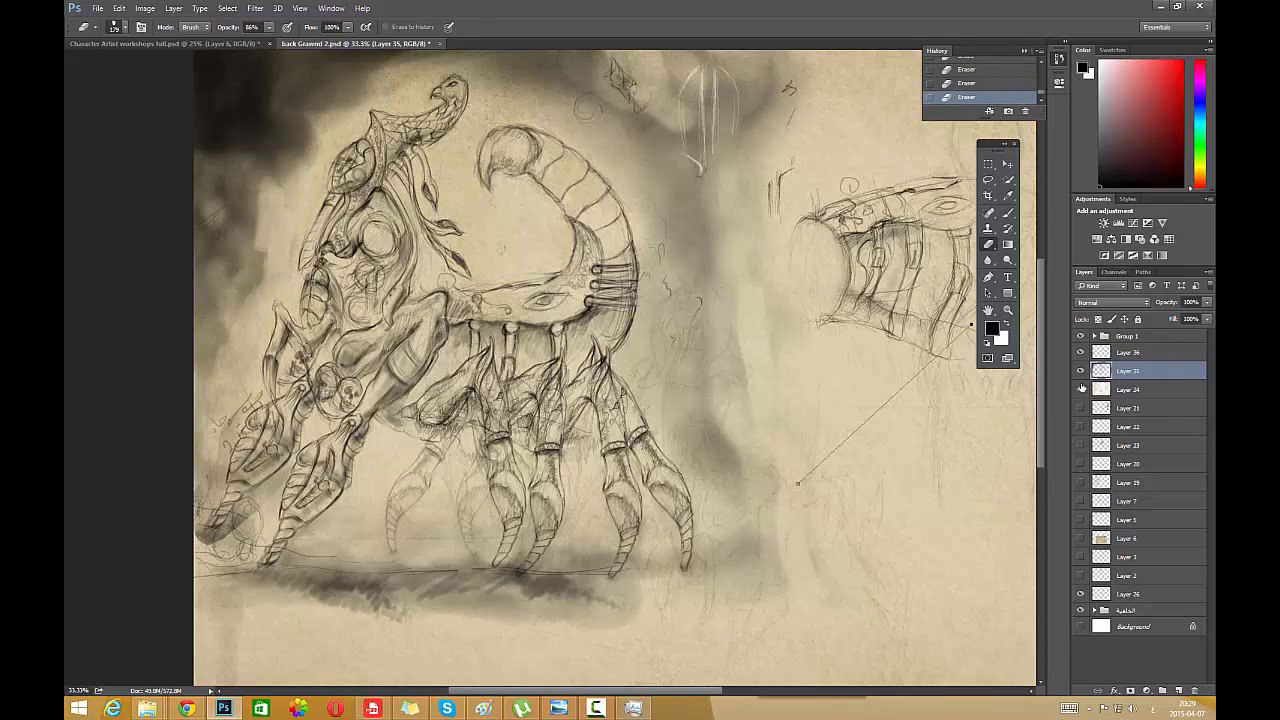
{"action": "left_click", "coordinate": [1081, 371]}
{"action": "left_click", "coordinate": [1081, 371]}
{"action": "mouse_move", "coordinate": [213, 458]}
{"action": "left_mouse_down"}
{"action": "mouse_move", "coordinate": [180, 415]}
{"action": "mouse_move", "coordinate": [211, 311]}
{"action": "mouse_move", "coordinate": [336, 122]}
{"action": "mouse_move", "coordinate": [219, 368]}
{"action": "left_mouse_up"}
- Erase around the lower end of the copied front leg on Layer 36 and undo the latest strokes
{"action": "left_click", "coordinate": [1128, 352]}
{"action": "mouse_move", "coordinate": [228, 436]}
{"action": "left_mouse_down"}
{"action": "mouse_move", "coordinate": [204, 495]}
{"action": "mouse_move", "coordinate": [218, 525]}
{"action": "mouse_move", "coordinate": [206, 541]}
{"action": "mouse_move", "coordinate": [231, 543]}
{"action": "mouse_move", "coordinate": [216, 376]}
{"action": "mouse_move", "coordinate": [252, 528]}
{"action": "mouse_move", "coordinate": [258, 513]}
{"action": "mouse_move", "coordinate": [207, 544]}
{"action": "mouse_move", "coordinate": [236, 530]}
{"action": "mouse_move", "coordinate": [210, 565]}
{"action": "left_mouse_up"}
{"action": "key", "text": "ctrl+alt+z"}
{"action": "key", "text": "ctrl+alt+z"}
{"action": "key", "text": "ctrl+alt+z"}
- Shade the copied front leg dark on Layer 36 using the 174 px textured brush reduced to 60 px
{"action": "key", "text": "b"}
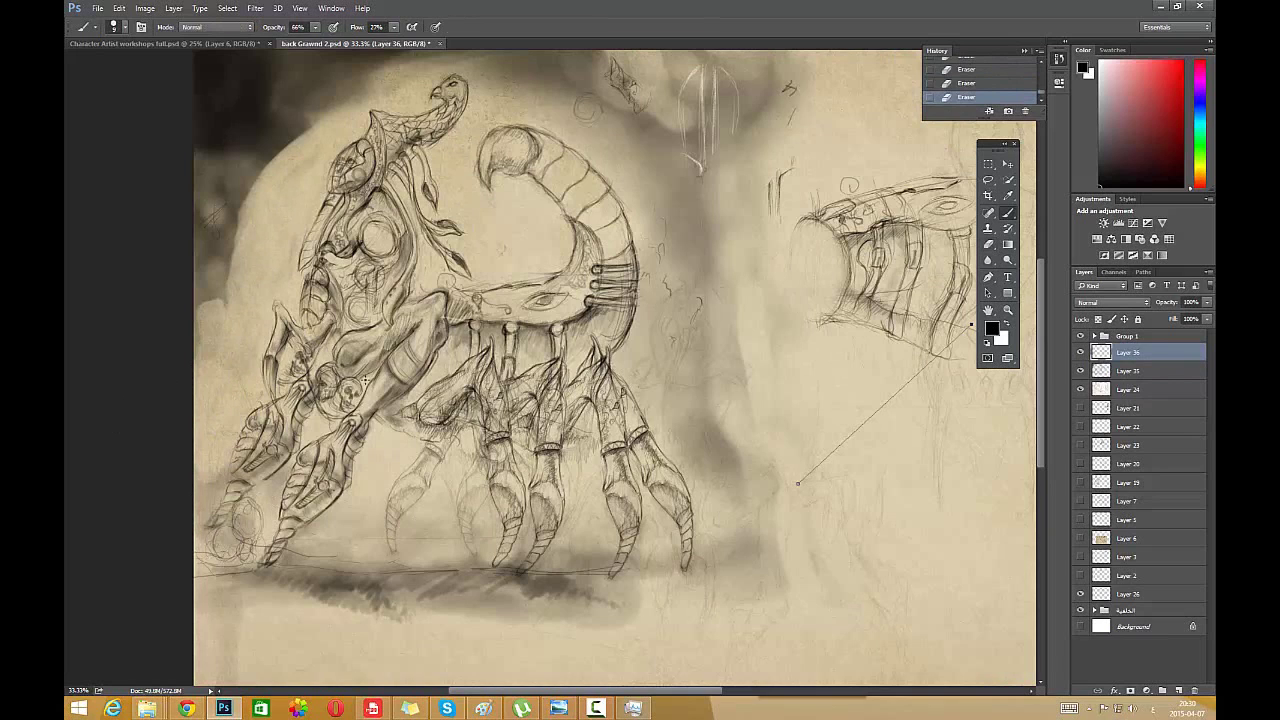
{"action": "right_click", "coordinate": [658, 225]}
{"action": "left_click", "coordinate": [782, 419]}
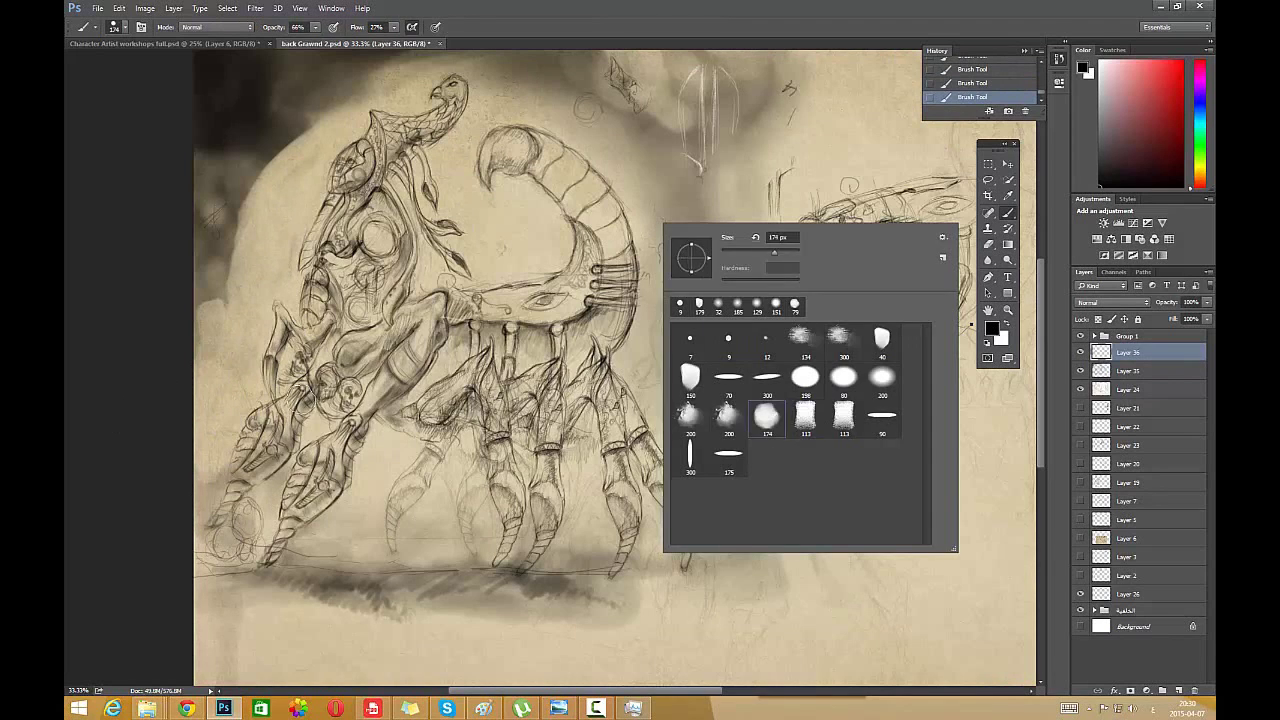
{"action": "left_click", "coordinate": [298, 404]}
{"action": "right_click", "coordinate": [276, 333]}
{"action": "left_click_drag", "start_coordinate": [352, 359], "coordinate": [346, 359]}
{"action": "left_click", "coordinate": [276, 436]}
{"action": "mouse_move", "coordinate": [276, 434]}
{"action": "left_mouse_down"}
{"action": "mouse_move", "coordinate": [262, 454]}
{"action": "mouse_move", "coordinate": [286, 413]}
{"action": "mouse_move", "coordinate": [252, 490]}
{"action": "mouse_move", "coordinate": [220, 515]}
{"action": "left_mouse_up"}
{"action": "left_click_drag", "start_coordinate": [296, 408], "coordinate": [260, 478]}
{"action": "left_click_drag", "start_coordinate": [266, 434], "coordinate": [250, 480]}
- Shade the two faint far legs under the body with the same brush, stepping back in the history between strokes
{"action": "mouse_move", "coordinate": [426, 412]}
{"action": "left_mouse_down"}
{"action": "mouse_move", "coordinate": [430, 462]}
{"action": "mouse_move", "coordinate": [396, 511]}
{"action": "left_mouse_up"}
{"action": "left_click_drag", "start_coordinate": [462, 410], "coordinate": [432, 478]}
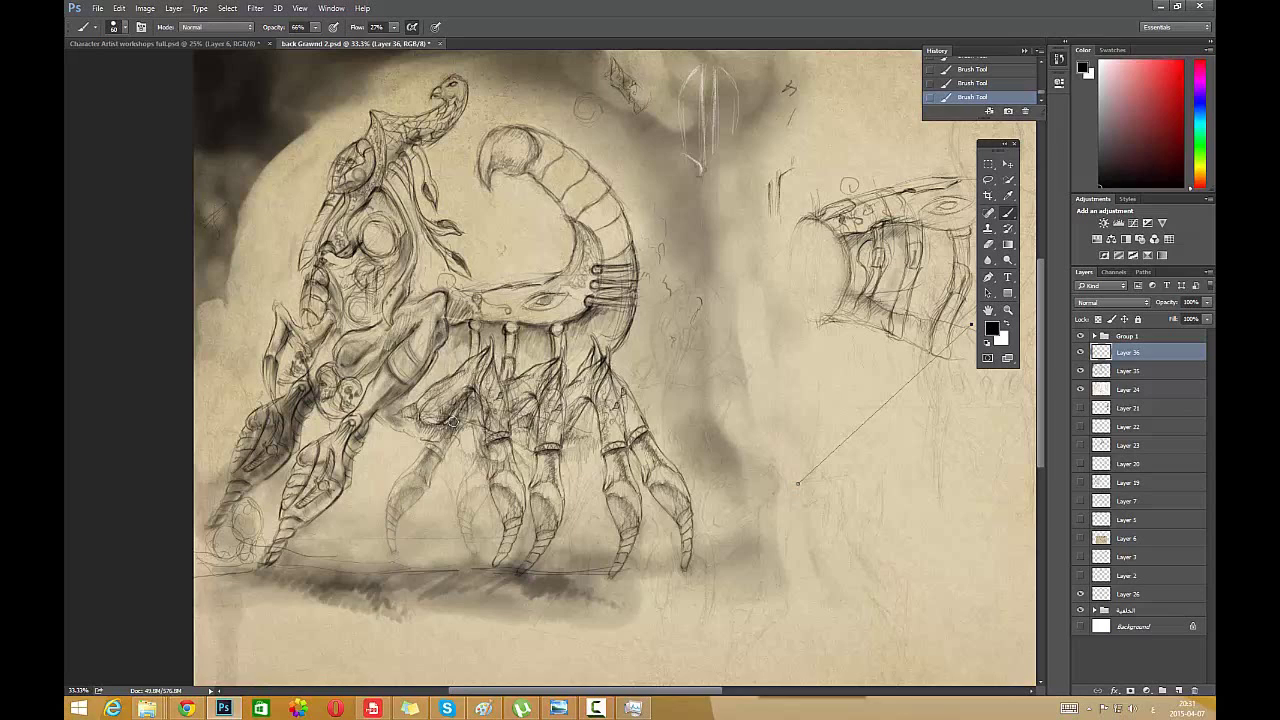
{"action": "left_click_drag", "start_coordinate": [453, 422], "coordinate": [394, 522]}
{"action": "left_click", "coordinate": [972, 69]}
{"action": "left_click_drag", "start_coordinate": [478, 482], "coordinate": [470, 485]}
- Expand Group 1, erase overlapping lines around the first near leg on Layer 31 copy 3, and lower the eraser's opacity for Layer 31 copy 4
{"action": "left_click", "coordinate": [1128, 337]}
{"action": "left_click", "coordinate": [1095, 336]}
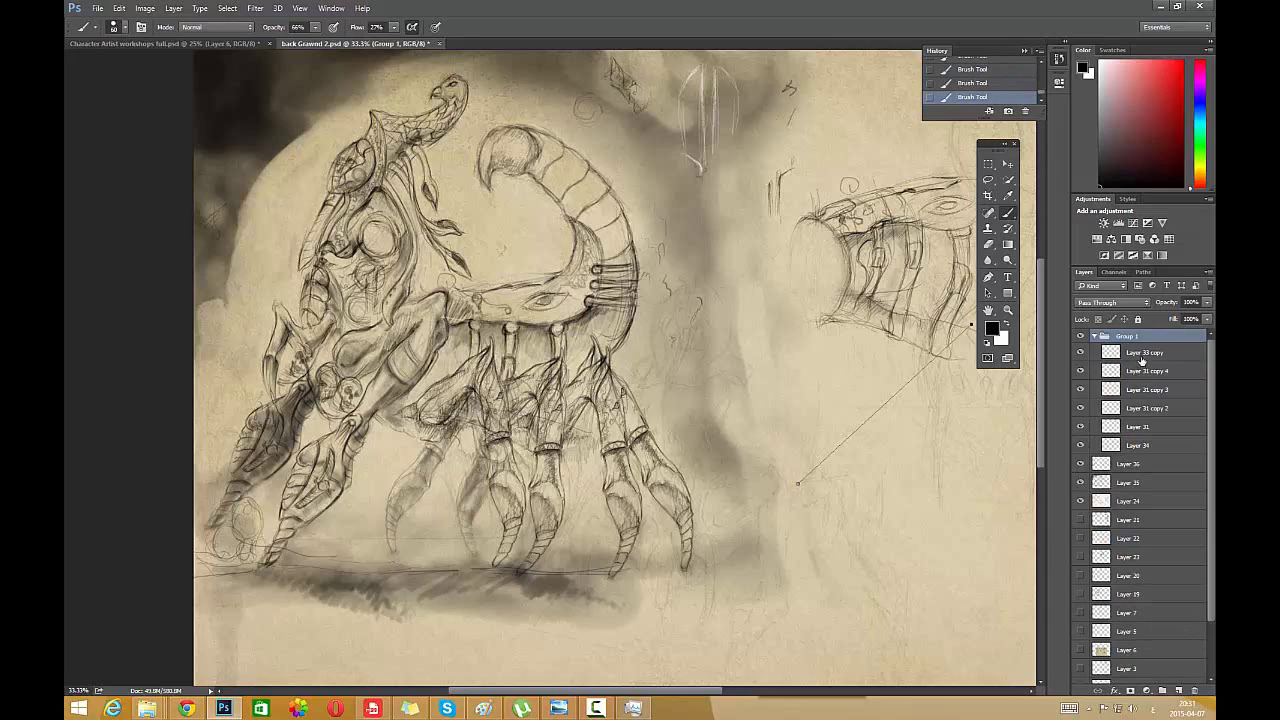
{"action": "left_click", "coordinate": [1142, 371]}
{"action": "left_click", "coordinate": [1142, 391]}
{"action": "left_click", "coordinate": [989, 245]}
{"action": "mouse_move", "coordinate": [466, 437]}
{"action": "left_mouse_down"}
{"action": "mouse_move", "coordinate": [460, 414]}
{"action": "mouse_move", "coordinate": [482, 370]}
{"action": "left_mouse_up"}
{"action": "left_click", "coordinate": [1144, 371]}
{"action": "left_click", "coordinate": [269, 27]}
{"action": "left_click", "coordinate": [229, 42]}
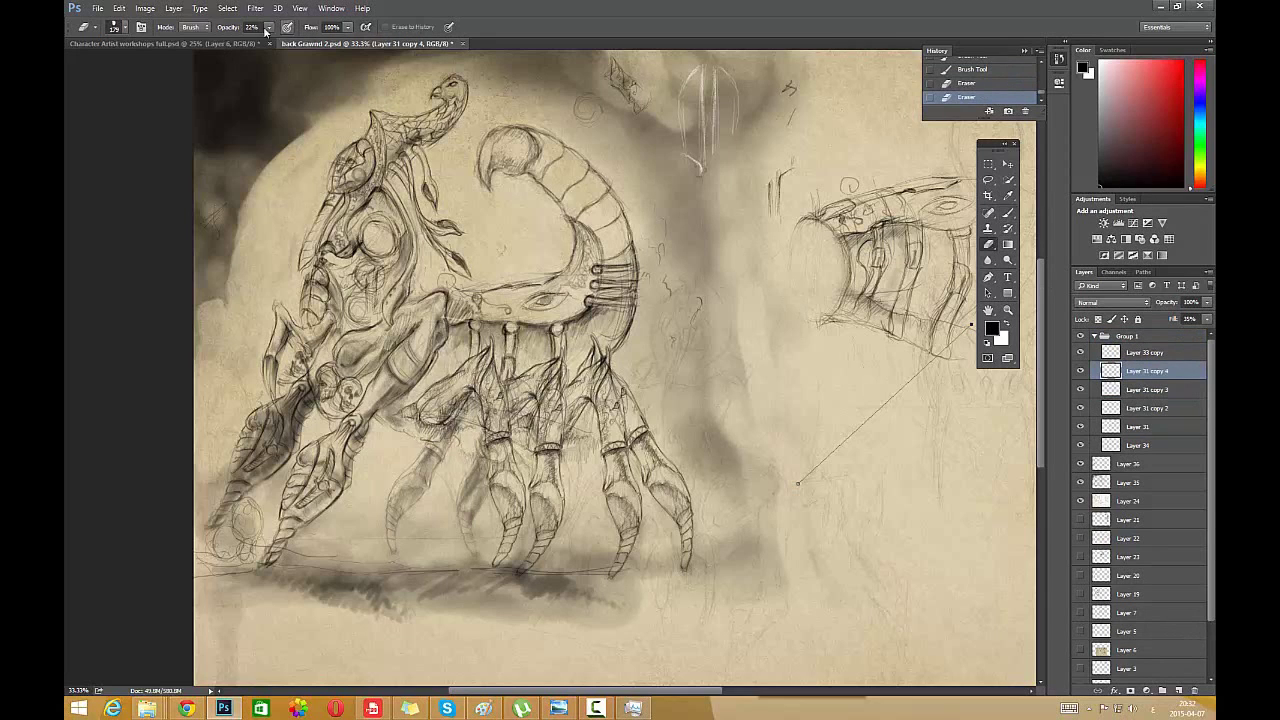
- Try brushing shadow between the upper rear legs on Layer 31 copy 4 and step back in the history
{"action": "left_click", "coordinate": [1008, 212]}
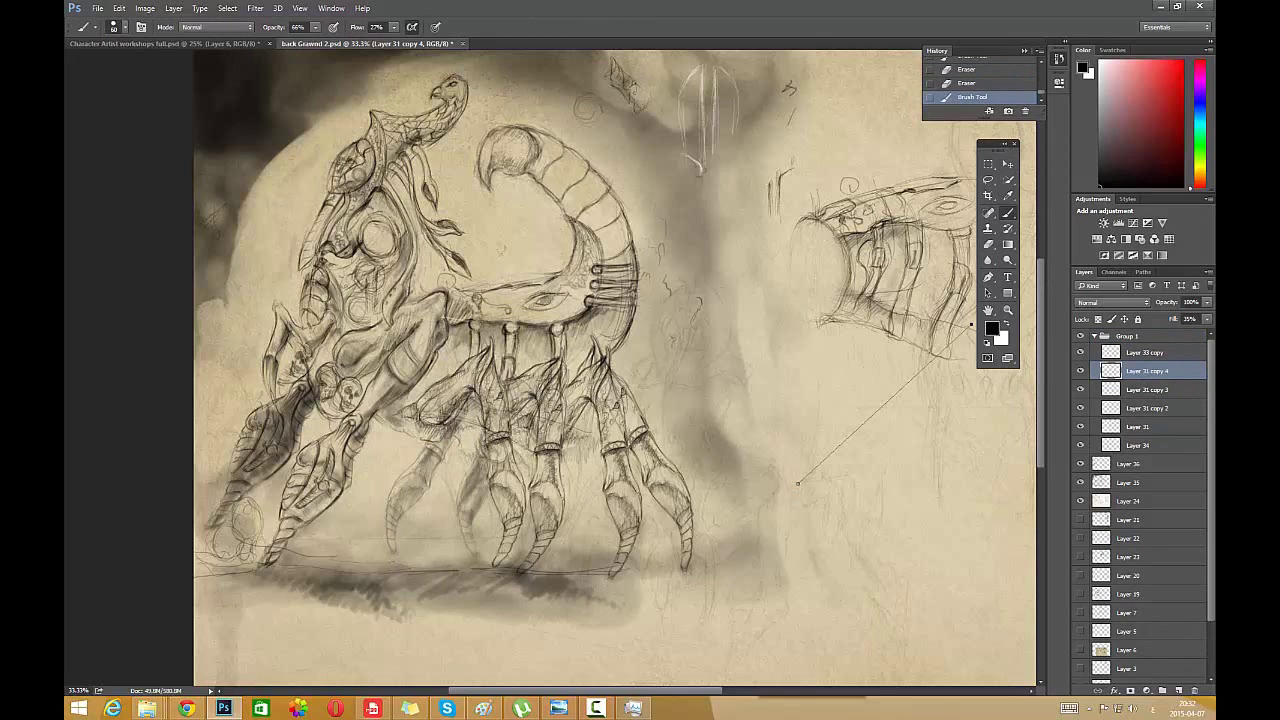
{"action": "left_click_drag", "start_coordinate": [577, 420], "coordinate": [600, 436]}
{"action": "left_click", "coordinate": [988, 84]}
{"action": "left_click", "coordinate": [986, 70]}
- Erase overlapping thigh lines of the rear legs on Layer 31 copy 4 and Layer 31 copy 3
{"action": "left_click", "coordinate": [989, 245]}
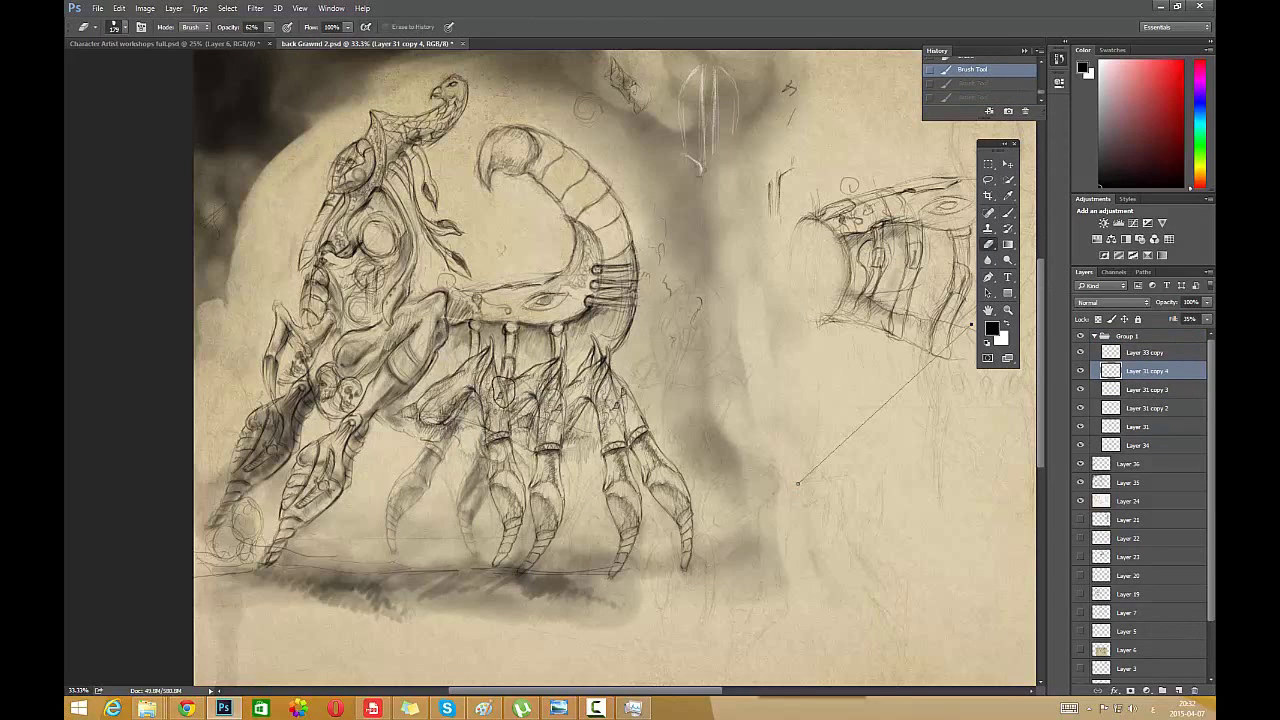
{"action": "left_click_drag", "start_coordinate": [606, 389], "coordinate": [604, 402]}
{"action": "left_click", "coordinate": [1146, 390]}
{"action": "mouse_move", "coordinate": [518, 451]}
{"action": "left_mouse_down"}
{"action": "mouse_move", "coordinate": [591, 418]}
{"action": "mouse_move", "coordinate": [526, 376]}
{"action": "mouse_move", "coordinate": [585, 431]}
{"action": "left_mouse_up"}
- Draw short detail lines on the first near leg's thigh on Layer 33 copy with the 7 px brush
{"action": "left_click", "coordinate": [1145, 353]}
{"action": "left_click", "coordinate": [1008, 213]}
{"action": "right_click", "coordinate": [556, 316]}
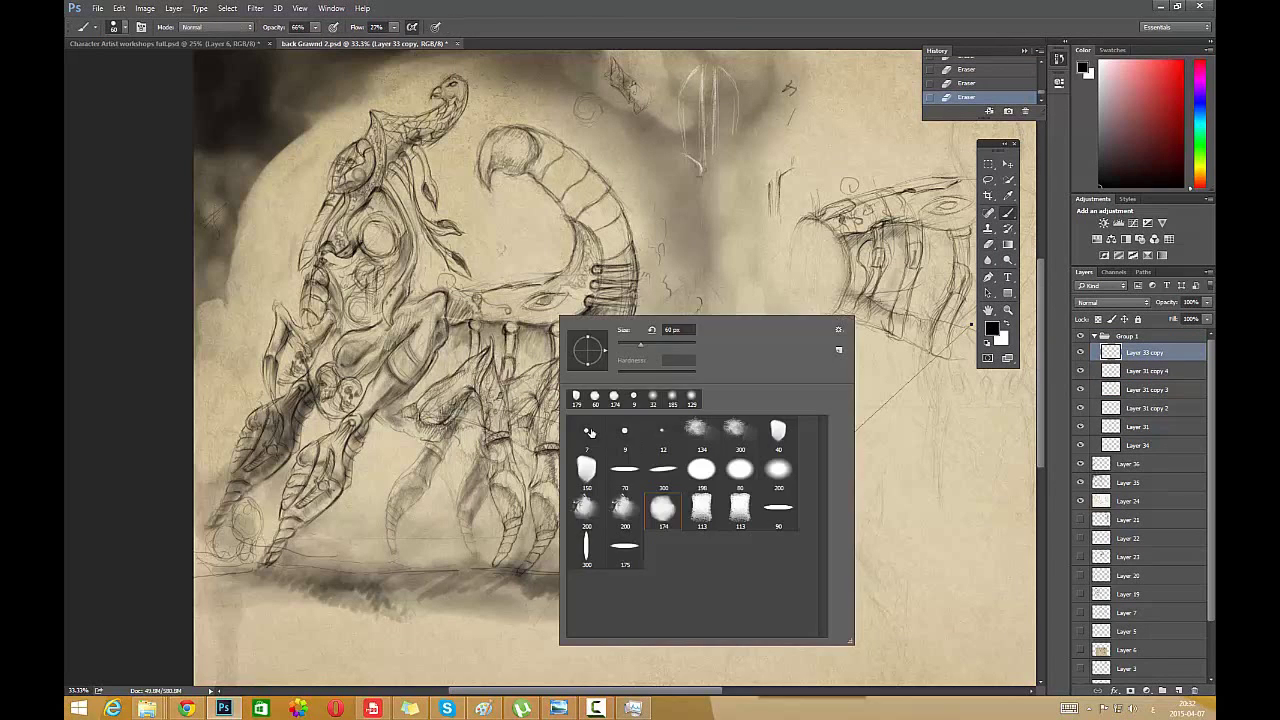
{"action": "left_click", "coordinate": [592, 434]}
{"action": "left_click_drag", "start_coordinate": [434, 370], "coordinate": [454, 380]}
{"action": "left_click_drag", "start_coordinate": [450, 372], "coordinate": [470, 380]}
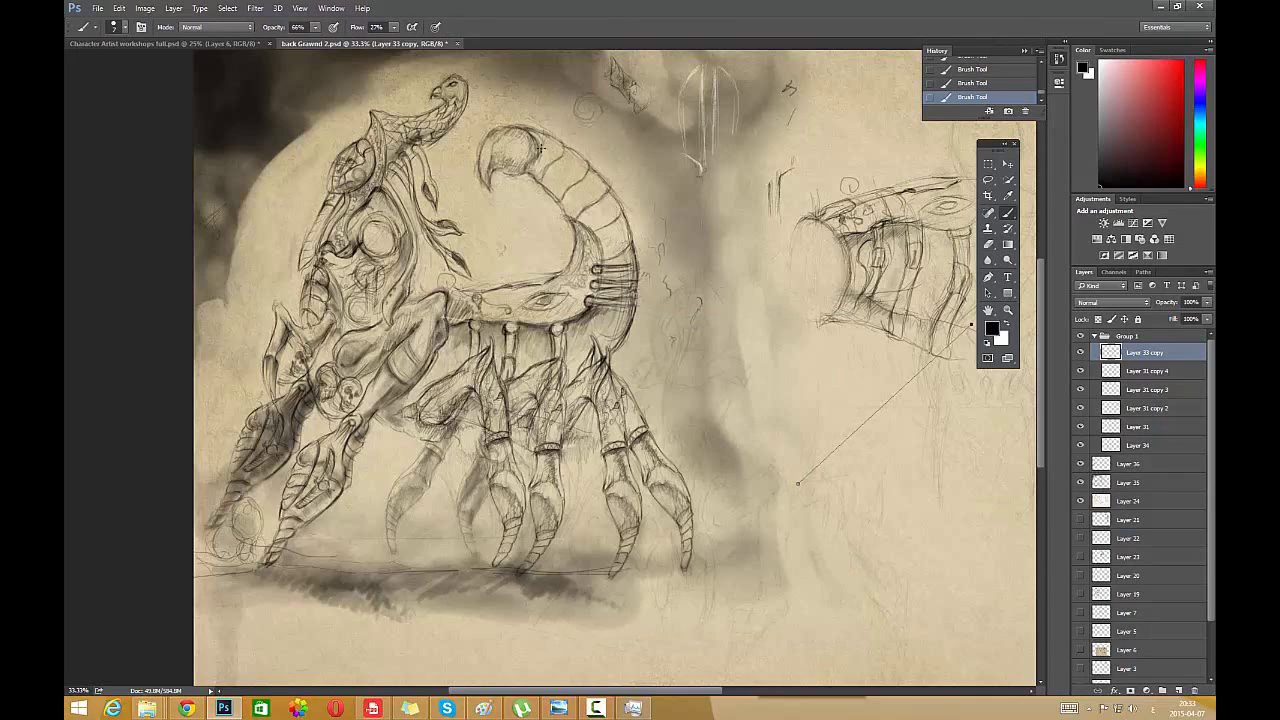
- Shade the tail segments, the eye ornament on the back and the stinger on Layer 33 copy with the 174 px textured brush at reduced size
{"action": "right_click", "coordinate": [692, 134]}
{"action": "left_click", "coordinate": [835, 248]}
{"action": "left_click_drag", "start_coordinate": [545, 152], "coordinate": [611, 234]}
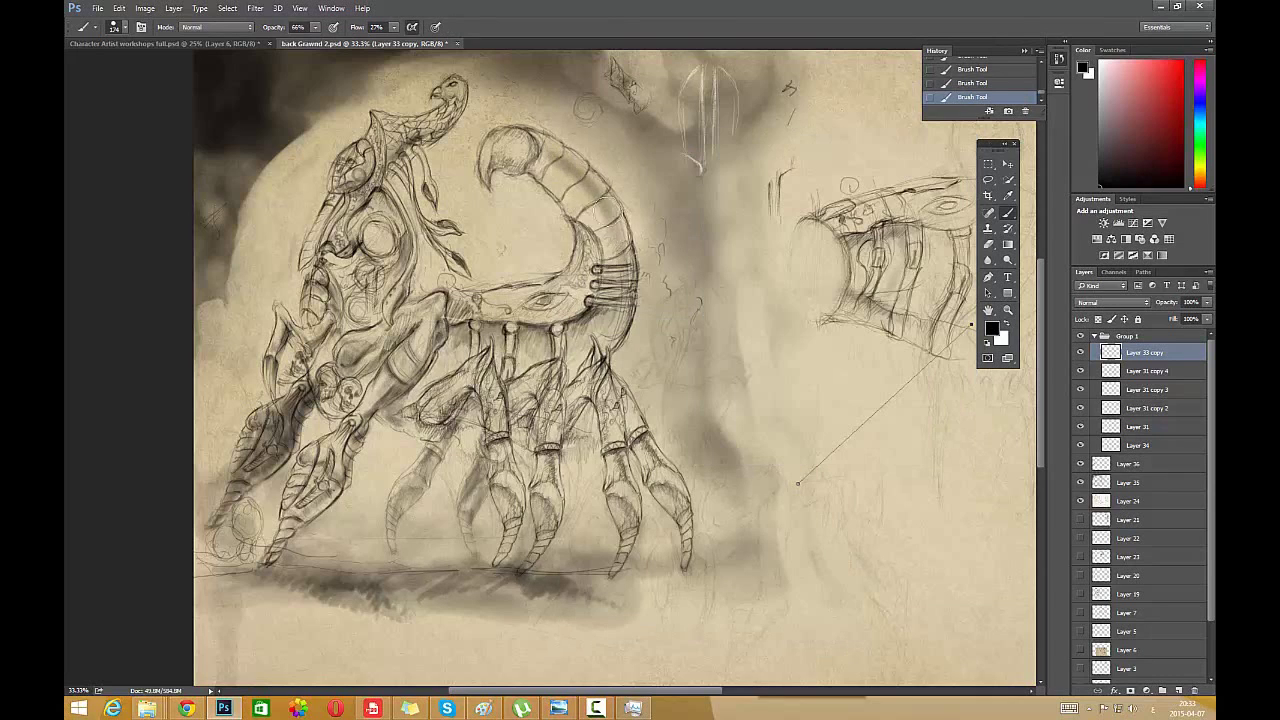
{"action": "right_click", "coordinate": [733, 151]}
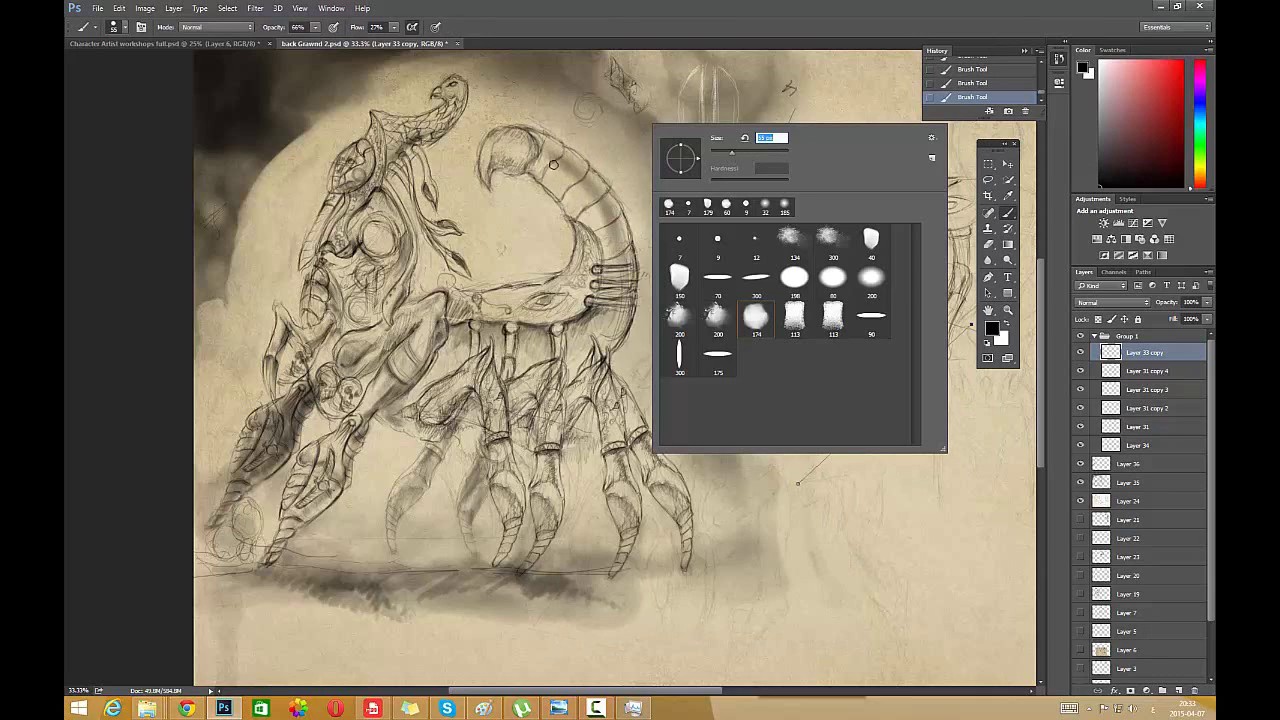
{"action": "key", "text": "Escape"}
{"action": "left_click_drag", "start_coordinate": [603, 235], "coordinate": [603, 249]}
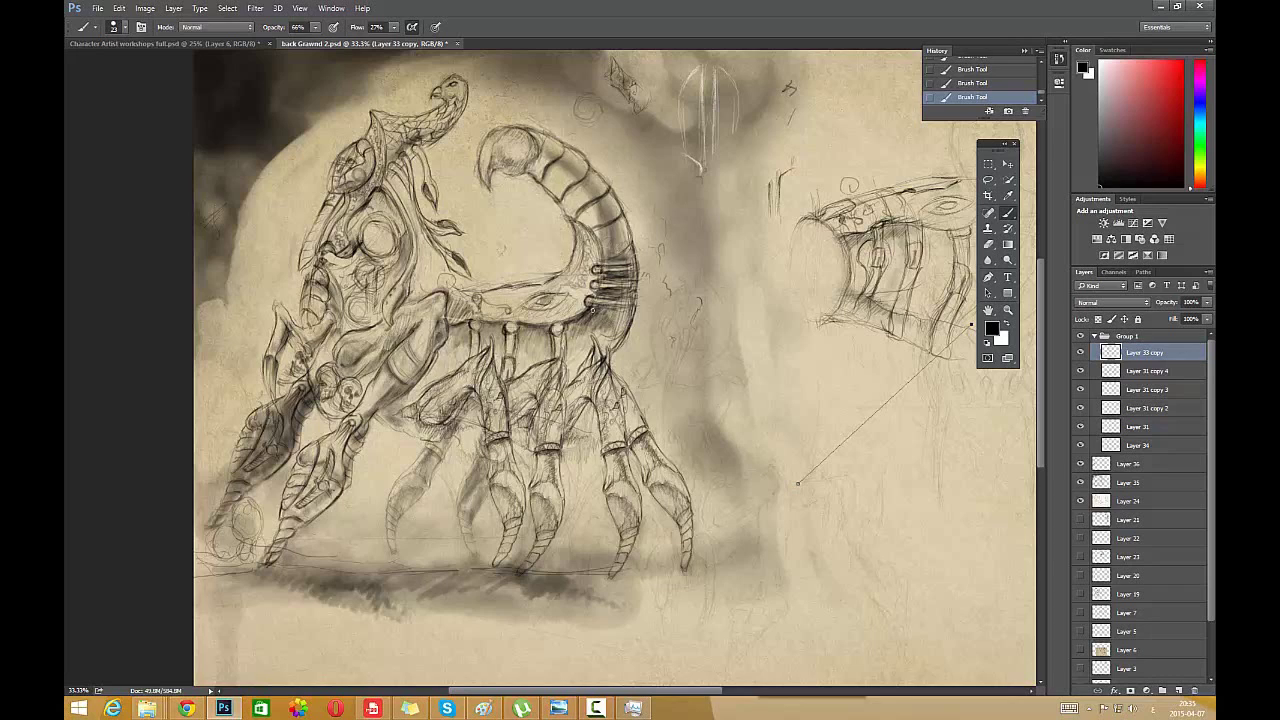
{"action": "mouse_move", "coordinate": [559, 302]}
{"action": "left_mouse_down"}
{"action": "mouse_move", "coordinate": [529, 304]}
{"action": "mouse_move", "coordinate": [564, 293]}
{"action": "left_mouse_up"}
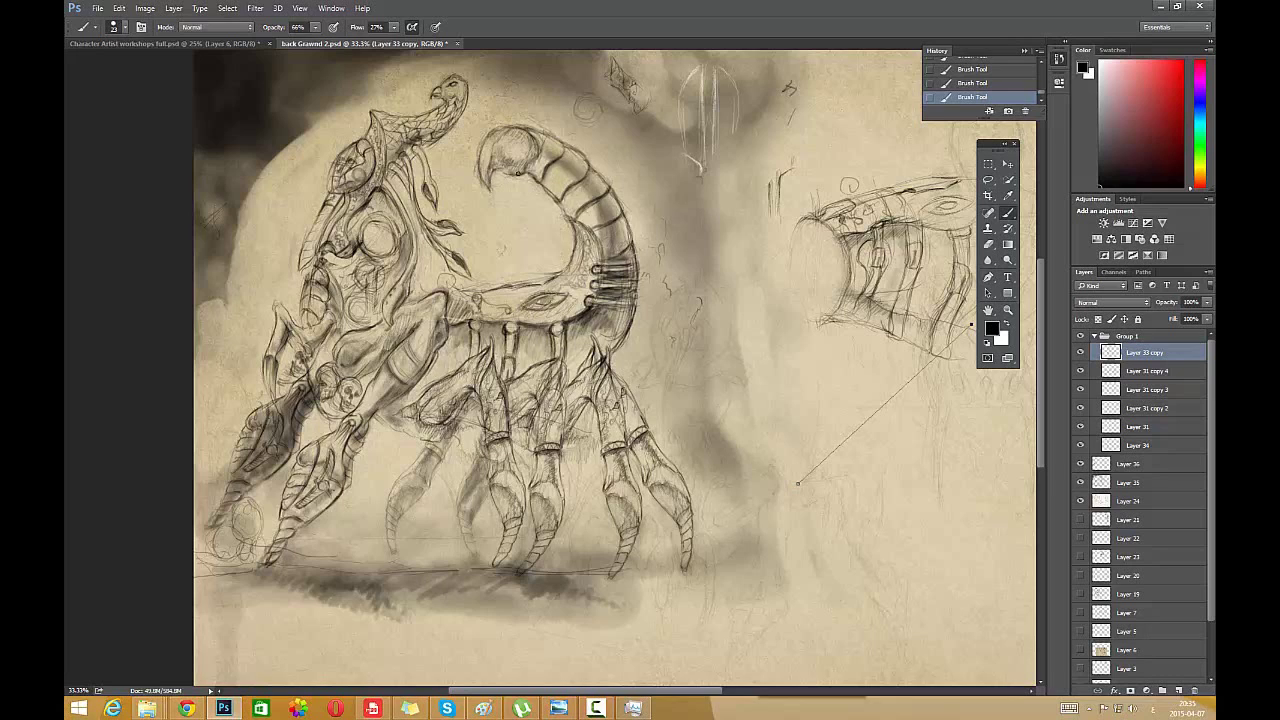
{"action": "left_click_drag", "start_coordinate": [501, 163], "coordinate": [499, 154]}
- Deepen the shadows along the belly edge and the large front thigh with the 23 px brush
{"action": "mouse_move", "coordinate": [378, 430]}
{"action": "left_mouse_down"}
{"action": "mouse_move", "coordinate": [425, 442]}
{"action": "mouse_move", "coordinate": [376, 418]}
{"action": "mouse_move", "coordinate": [420, 387]}
{"action": "mouse_move", "coordinate": [382, 414]}
{"action": "left_mouse_up"}
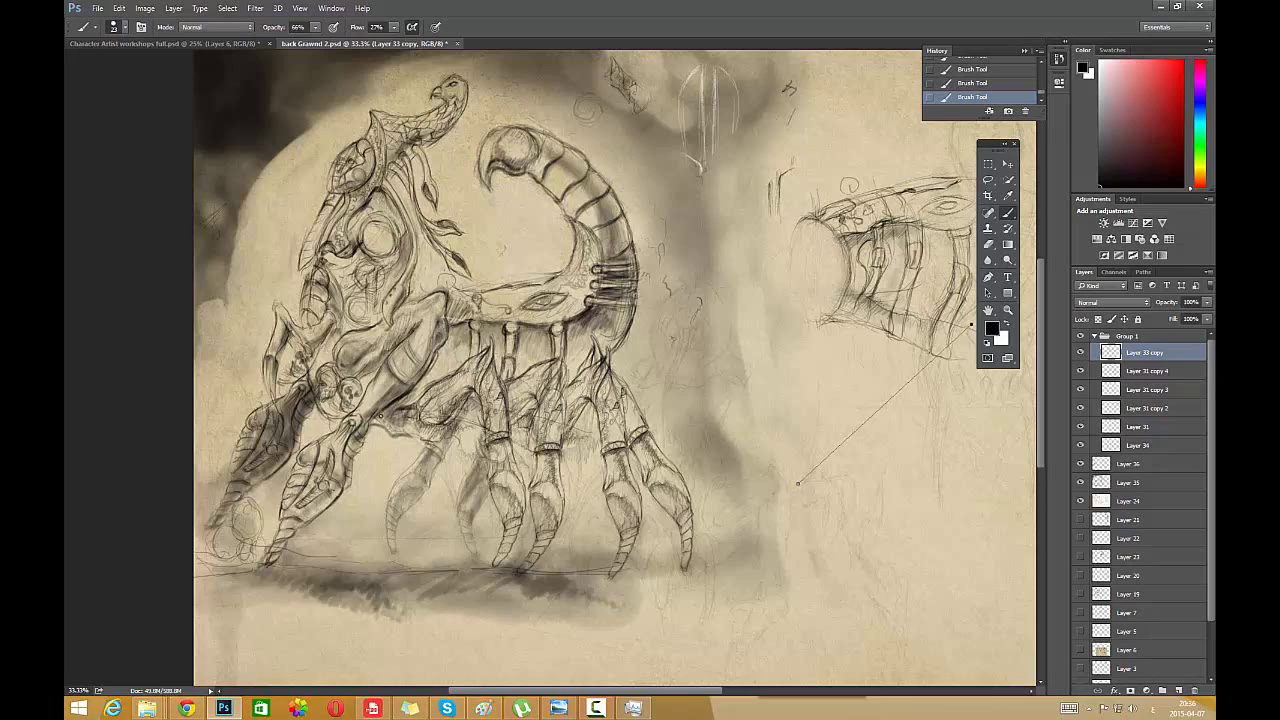
{"action": "mouse_move", "coordinate": [440, 345]}
{"action": "left_mouse_down"}
{"action": "mouse_move", "coordinate": [440, 370]}
{"action": "mouse_move", "coordinate": [450, 365]}
{"action": "mouse_move", "coordinate": [382, 418]}
{"action": "mouse_move", "coordinate": [418, 432]}
{"action": "mouse_move", "coordinate": [402, 395]}
{"action": "mouse_move", "coordinate": [413, 390]}
{"action": "left_mouse_up"}
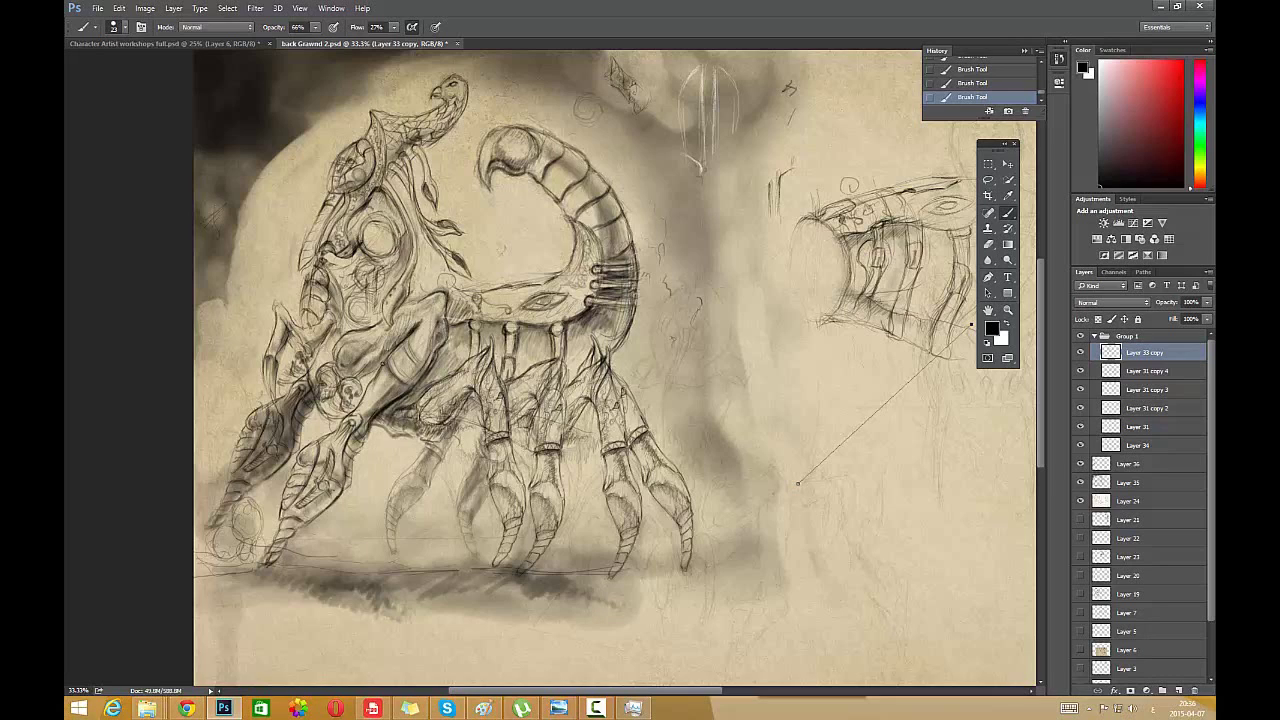
{"action": "left_click_drag", "start_coordinate": [420, 322], "coordinate": [378, 360]}
- Select all six layers in Group 1, convert them into one smart object and rasterize it
{"action": "left_click", "coordinate": [1132, 445], "text": "ctrl"}
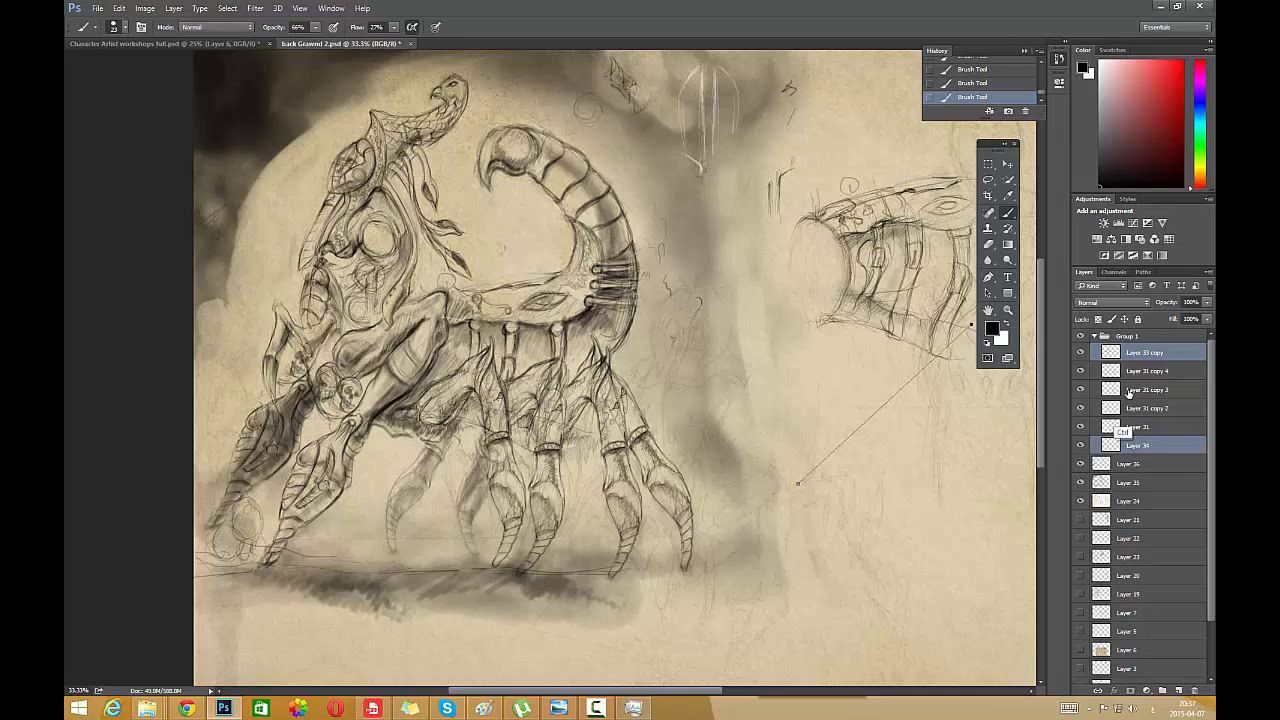
{"action": "left_click", "coordinate": [1146, 427], "text": "ctrl"}
{"action": "left_click", "coordinate": [1156, 408], "text": "ctrl"}
{"action": "left_click", "coordinate": [1158, 389], "text": "ctrl"}
{"action": "left_click", "coordinate": [1147, 370], "text": "ctrl"}
{"action": "right_click", "coordinate": [1136, 370]}
{"action": "left_click", "coordinate": [1076, 342]}
{"action": "left_click", "coordinate": [900, 192]}
{"action": "left_click", "coordinate": [588, 264]}
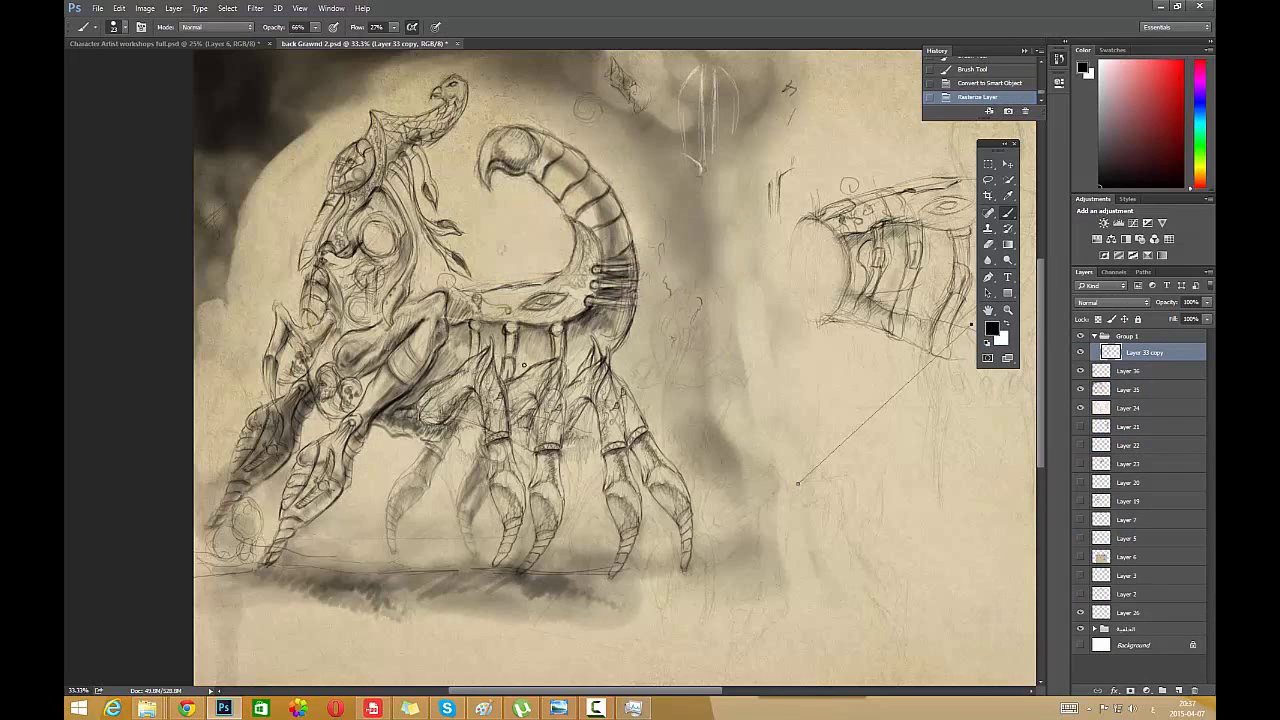
- Move the floating tool palette next to the creature and step back in the history to the smart object conversion
{"action": "left_click_drag", "start_coordinate": [802, 205], "coordinate": [902, 191]}
{"action": "left_click_drag", "start_coordinate": [997, 144], "coordinate": [721, 179]}
{"action": "left_click", "coordinate": [982, 84]}
{"action": "left_click", "coordinate": [983, 70]}
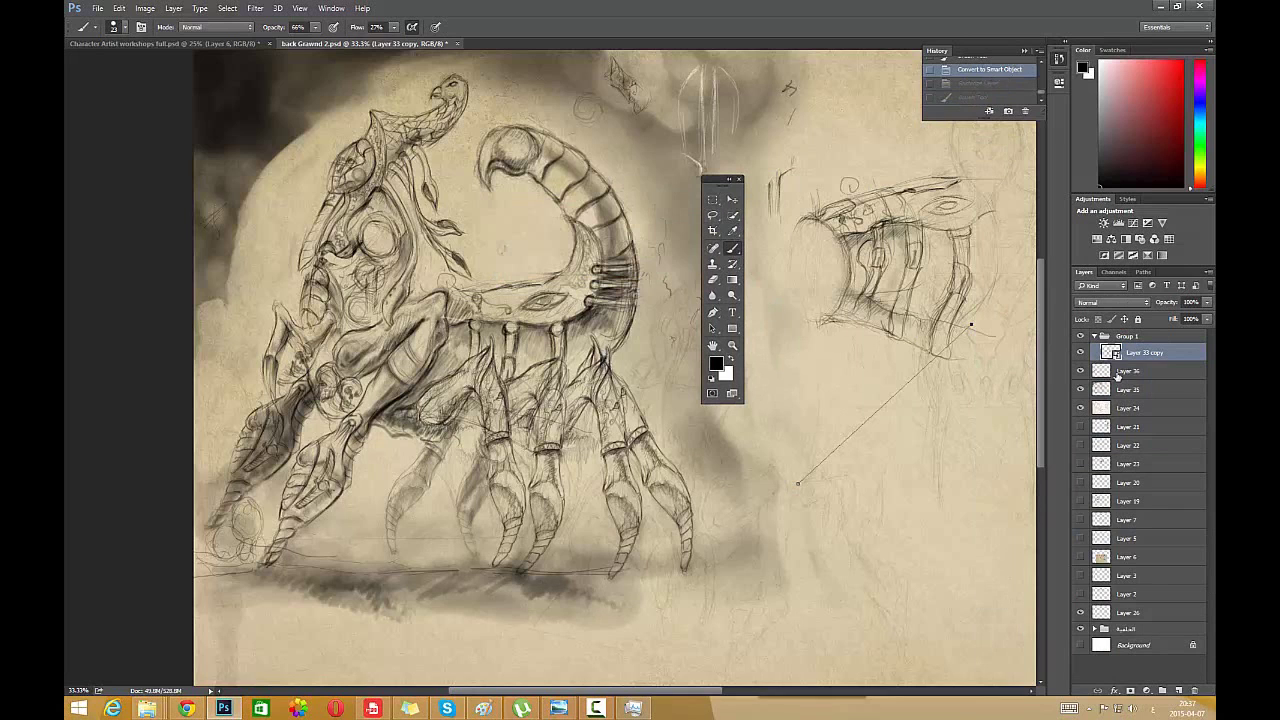
- Combine Layer 33 copy with Layer 36 and Layer 35 into a single smart object and rasterize it
{"action": "left_click", "coordinate": [1150, 373], "text": "ctrl"}
{"action": "left_click", "coordinate": [1140, 391], "text": "ctrl"}
{"action": "left_click", "coordinate": [603, 262]}
{"action": "left_click", "coordinate": [601, 257]}
{"action": "right_click", "coordinate": [1107, 363]}
{"action": "left_click", "coordinate": [1055, 317]}
{"action": "left_click", "coordinate": [606, 270]}
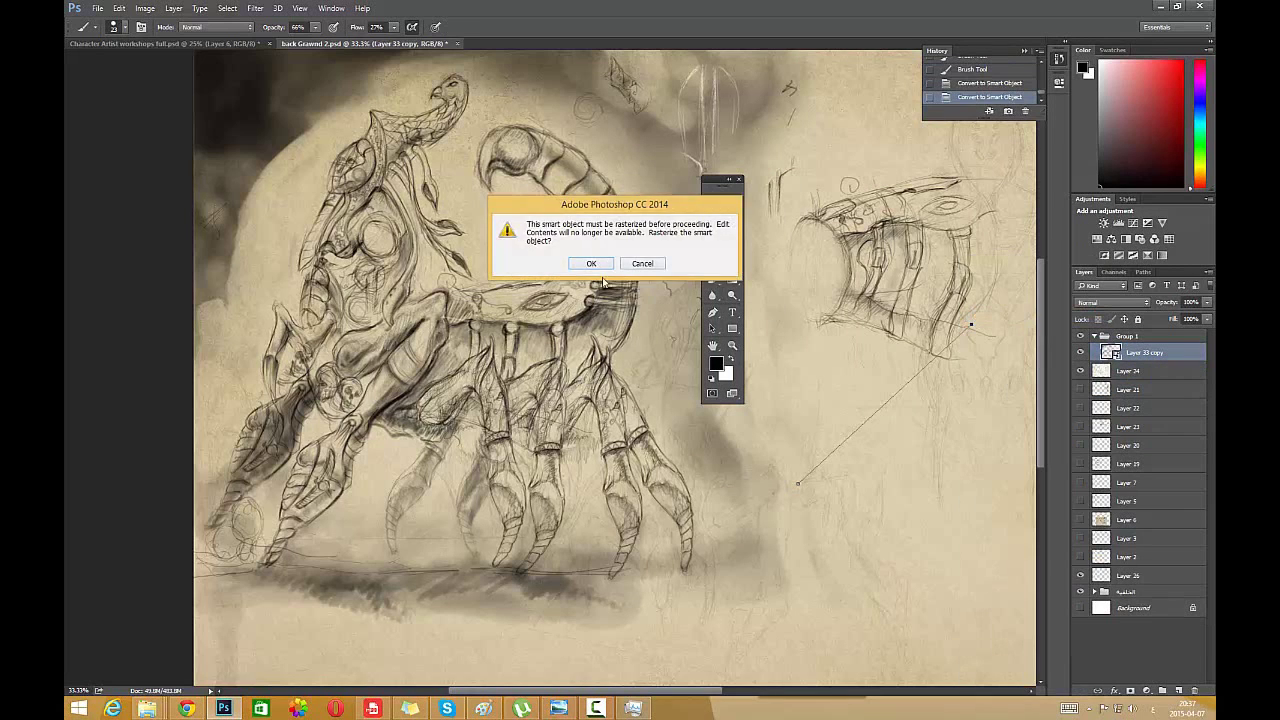
{"action": "left_click", "coordinate": [593, 262]}
- Erase the overlapping sketch lines on the thighs of the middle legs, adjusting the eraser size
{"action": "left_click", "coordinate": [713, 280]}
{"action": "left_click_drag", "start_coordinate": [550, 386], "coordinate": [550, 424]}
{"action": "left_click_drag", "start_coordinate": [549, 434], "coordinate": [548, 452]}
{"action": "mouse_move", "coordinate": [540, 408]}
{"action": "left_mouse_down"}
{"action": "mouse_move", "coordinate": [528, 385]}
{"action": "mouse_move", "coordinate": [497, 420]}
{"action": "mouse_move", "coordinate": [497, 445]}
{"action": "left_mouse_up"}
{"action": "right_click", "coordinate": [772, 212]}
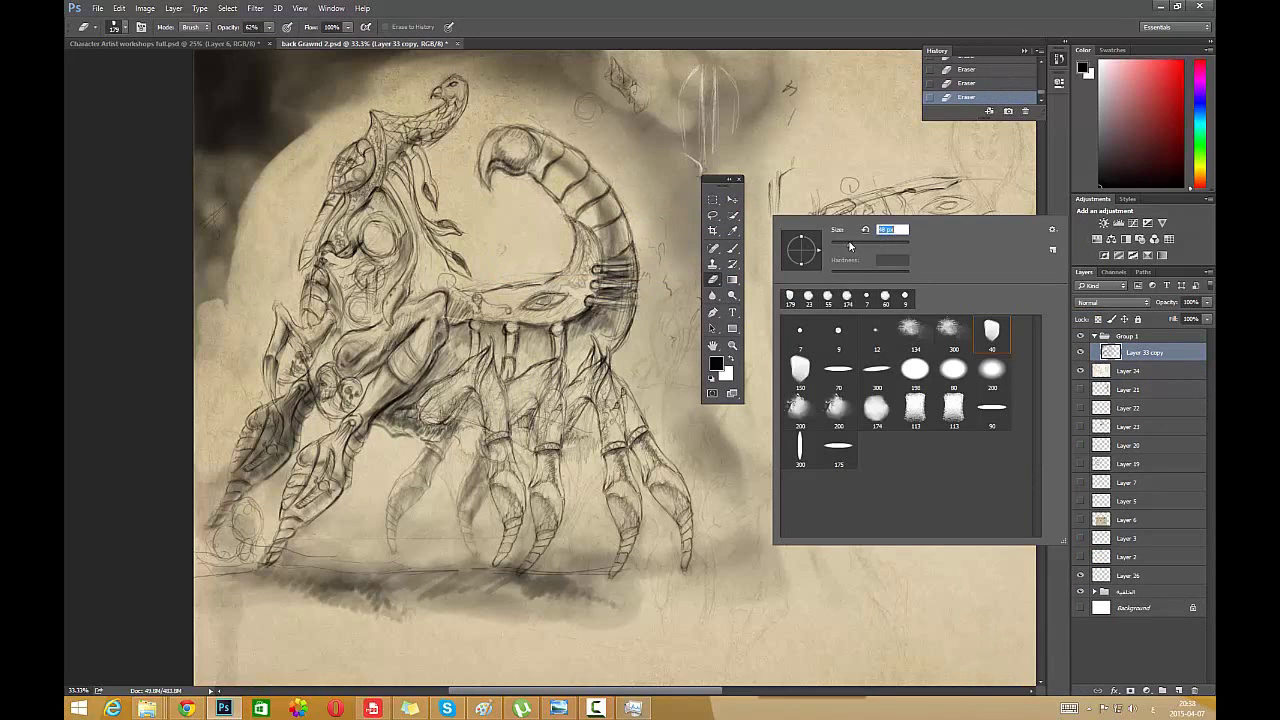
{"action": "left_click", "coordinate": [482, 384]}
{"action": "left_click_drag", "start_coordinate": [450, 392], "coordinate": [434, 412]}
- Zoom in on the legs, erase the first near leg's rough upper segment and redraw its outline with a 7 px brush
{"action": "left_click", "coordinate": [733, 248]}
{"action": "left_click", "coordinate": [733, 345]}
{"action": "left_click", "coordinate": [605, 376]}
{"action": "key", "text": "b"}
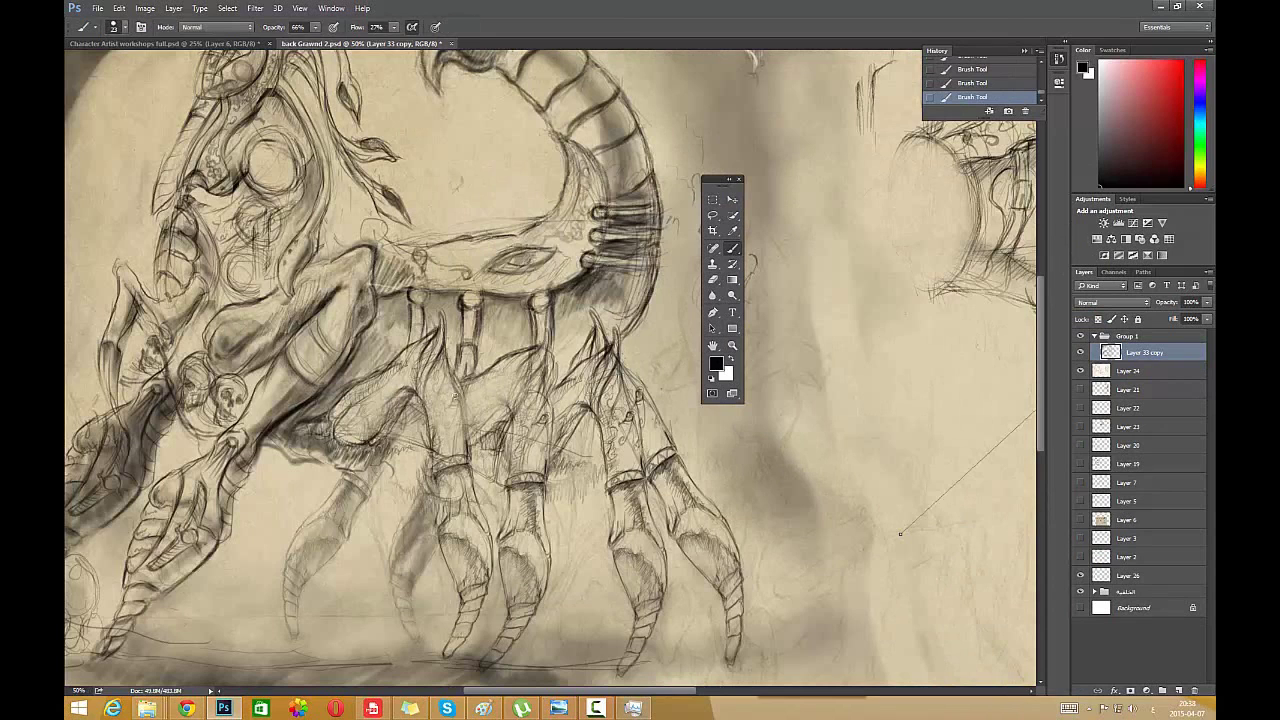
{"action": "right_click", "coordinate": [504, 326]}
{"action": "key", "text": "Escape"}
{"action": "key", "text": "e"}
{"action": "mouse_move", "coordinate": [411, 404]}
{"action": "left_mouse_down"}
{"action": "mouse_move", "coordinate": [428, 472]}
{"action": "mouse_move", "coordinate": [455, 444]}
{"action": "mouse_move", "coordinate": [460, 462]}
{"action": "left_mouse_up"}
{"action": "key", "text": "b"}
{"action": "left_click_drag", "start_coordinate": [428, 392], "coordinate": [425, 448]}
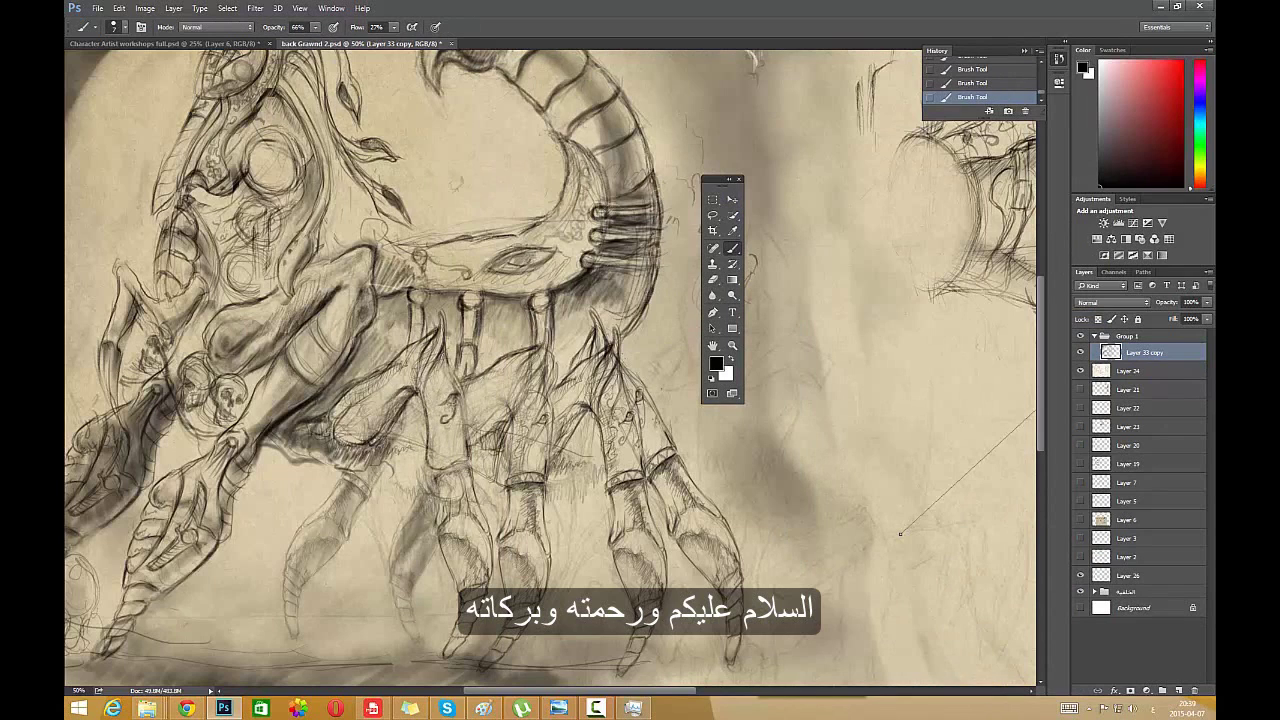
- Erase and redraw the first near leg's knee joint and shin outline, and darken the lines of its thigh plate
{"action": "key", "text": "e"}
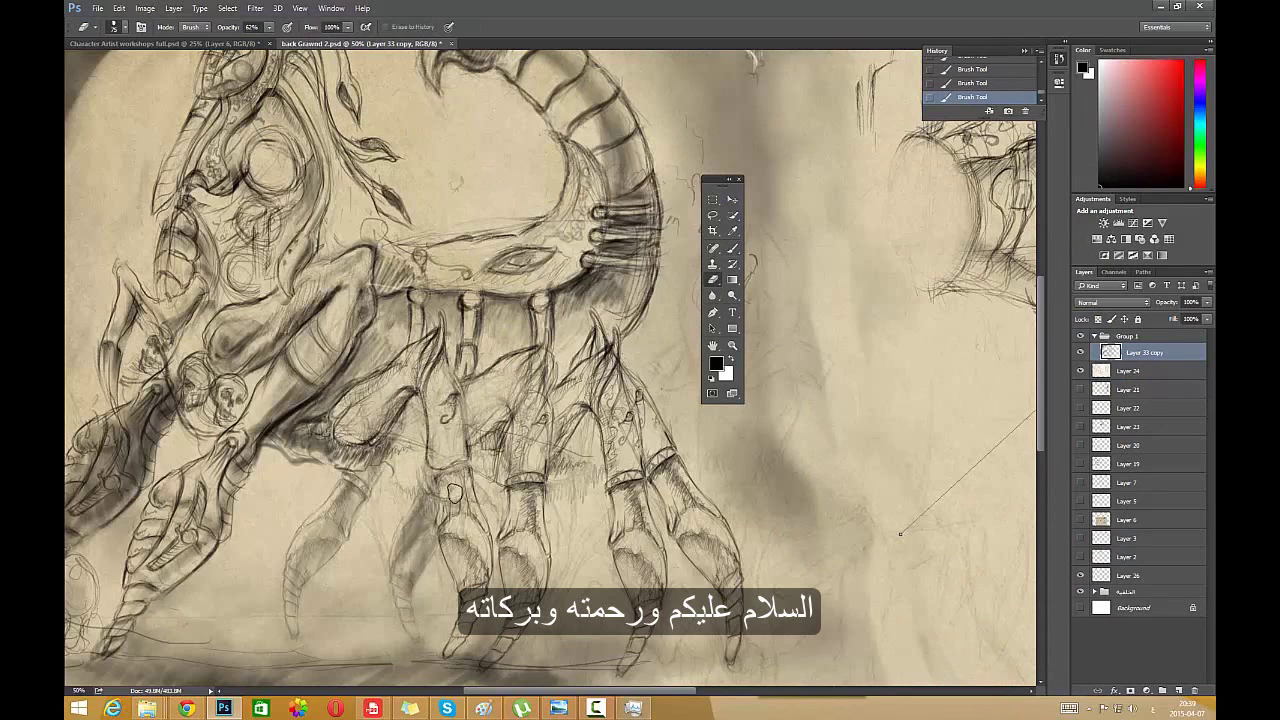
{"action": "left_click_drag", "start_coordinate": [454, 493], "coordinate": [456, 488]}
{"action": "left_click_drag", "start_coordinate": [456, 496], "coordinate": [466, 470]}
{"action": "key", "text": "b"}
{"action": "left_click_drag", "start_coordinate": [466, 462], "coordinate": [467, 474]}
{"action": "mouse_move", "coordinate": [468, 472]}
{"action": "left_mouse_down"}
{"action": "mouse_move", "coordinate": [480, 497]}
{"action": "mouse_move", "coordinate": [443, 528]}
{"action": "left_mouse_up"}
{"action": "left_click_drag", "start_coordinate": [467, 462], "coordinate": [474, 502]}
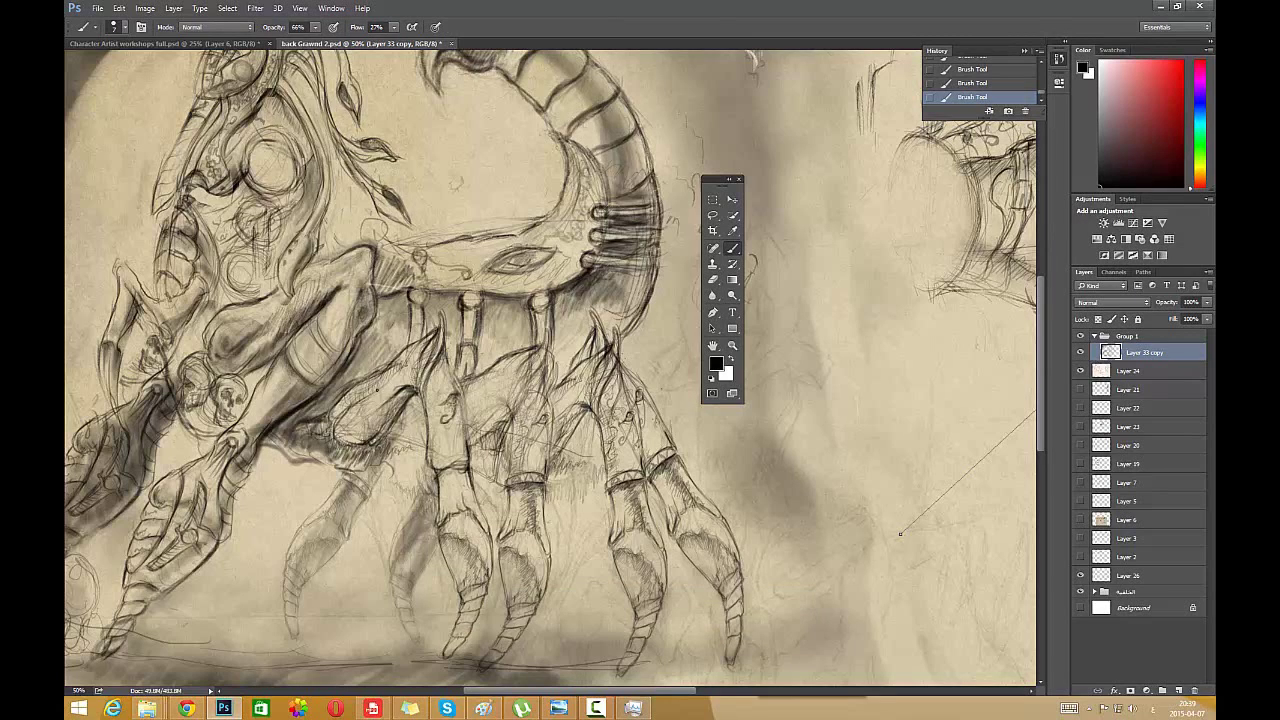
{"action": "mouse_move", "coordinate": [390, 380]}
{"action": "left_mouse_down"}
{"action": "mouse_move", "coordinate": [370, 438]}
{"action": "mouse_move", "coordinate": [350, 434]}
{"action": "left_mouse_up"}
- Erase the sketchy thigh area of the second near leg and redraw the outline of its upper segment
{"action": "left_click", "coordinate": [716, 282]}
{"action": "mouse_move", "coordinate": [518, 444]}
{"action": "left_mouse_down"}
{"action": "mouse_move", "coordinate": [494, 440]}
{"action": "mouse_move", "coordinate": [493, 452]}
{"action": "left_mouse_up"}
{"action": "left_click_drag", "start_coordinate": [490, 446], "coordinate": [520, 425]}
{"action": "mouse_move", "coordinate": [545, 366]}
{"action": "left_mouse_down"}
{"action": "mouse_move", "coordinate": [545, 393]}
{"action": "mouse_move", "coordinate": [482, 420]}
{"action": "left_mouse_up"}
{"action": "left_click", "coordinate": [732, 248]}
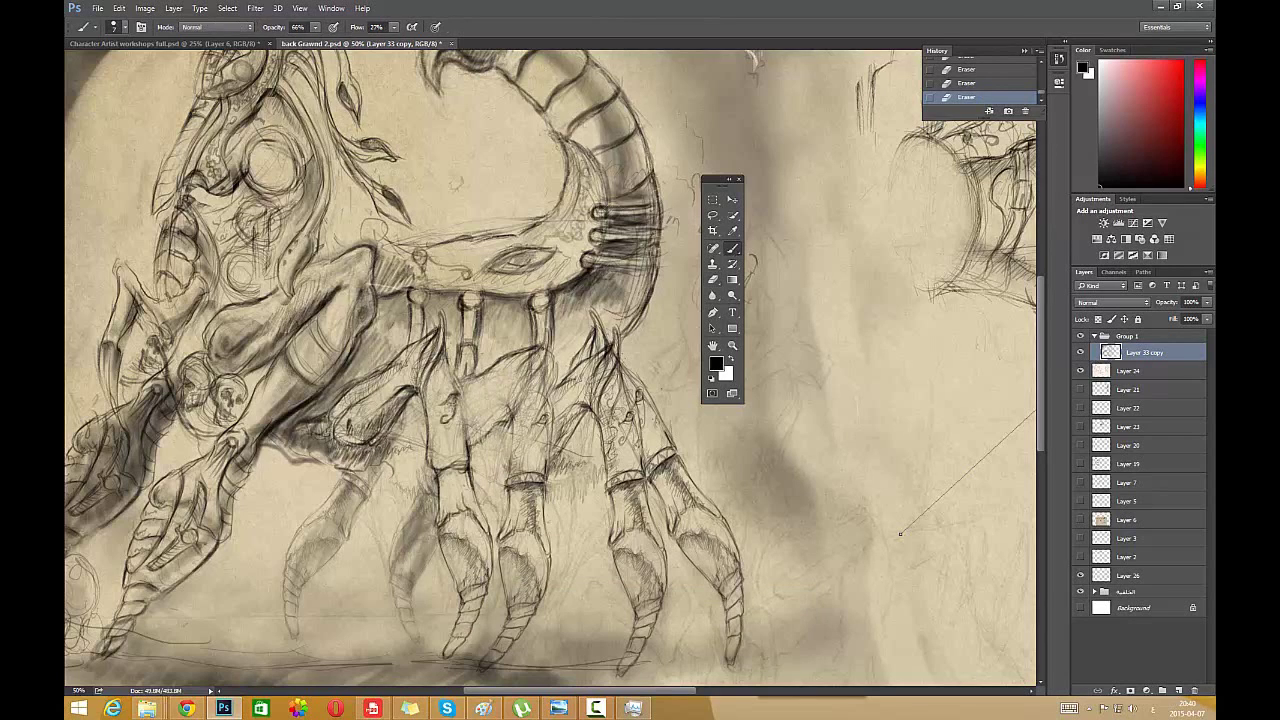
{"action": "left_click_drag", "start_coordinate": [548, 336], "coordinate": [543, 368]}
{"action": "left_click_drag", "start_coordinate": [550, 346], "coordinate": [540, 382]}
{"action": "left_click_drag", "start_coordinate": [540, 362], "coordinate": [514, 410]}
{"action": "left_click_drag", "start_coordinate": [553, 350], "coordinate": [550, 466]}
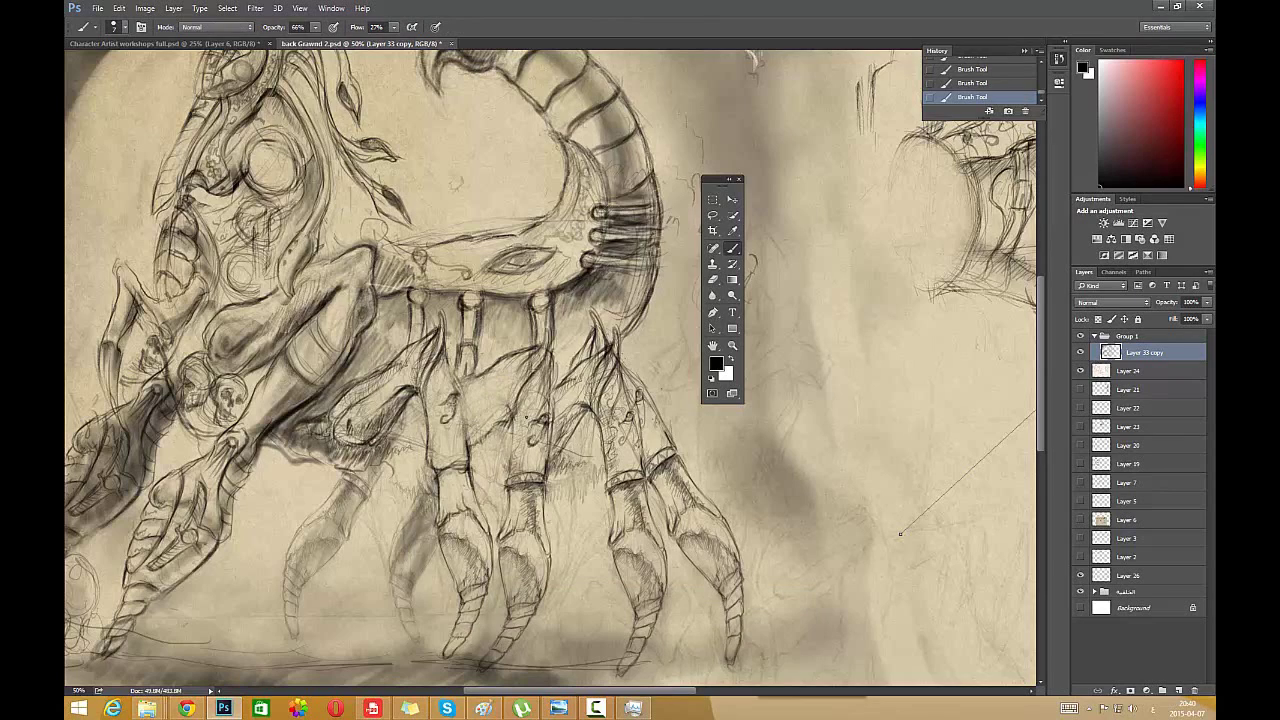
- Draw the inner edge of the second near leg and the curved thigh lines between it and the first leg
{"action": "left_click_drag", "start_coordinate": [513, 436], "coordinate": [506, 484]}
{"action": "mouse_move", "coordinate": [475, 414]}
{"action": "left_mouse_down"}
{"action": "mouse_move", "coordinate": [500, 398]}
{"action": "mouse_move", "coordinate": [466, 436]}
{"action": "left_mouse_up"}
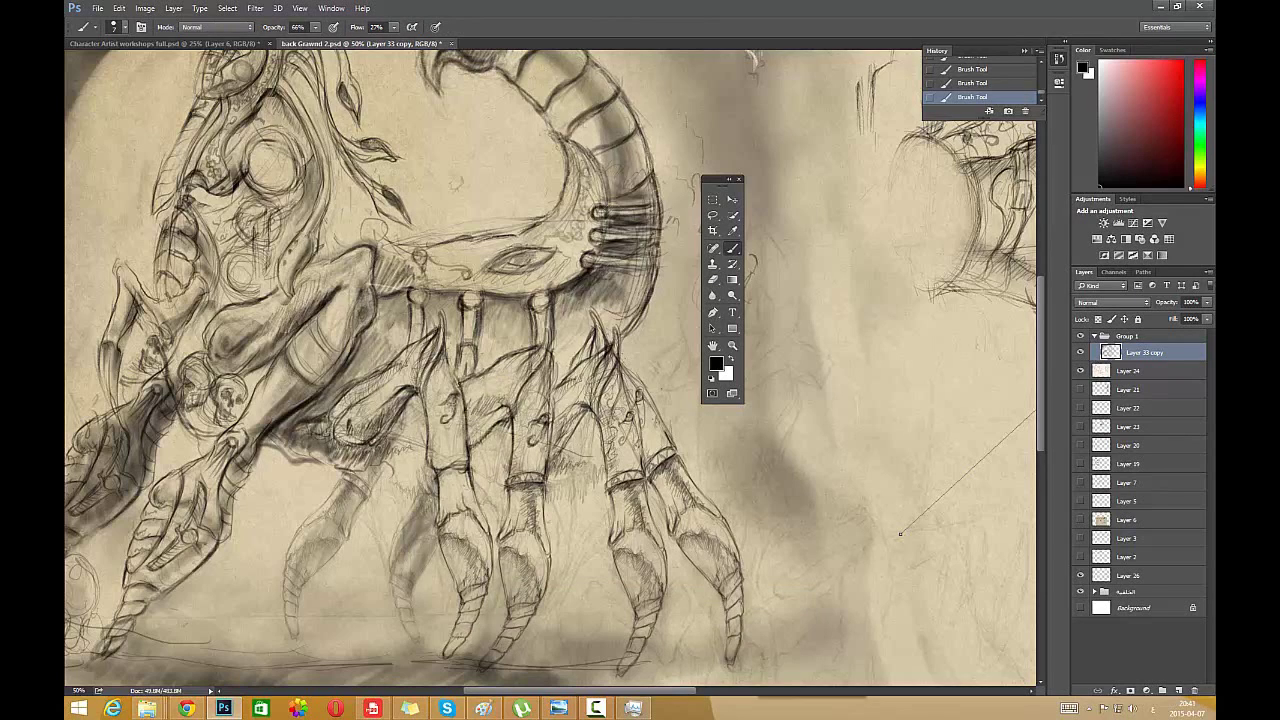
{"action": "left_click_drag", "start_coordinate": [461, 378], "coordinate": [466, 406]}
{"action": "left_click_drag", "start_coordinate": [472, 392], "coordinate": [478, 402]}
{"action": "left_click_drag", "start_coordinate": [470, 392], "coordinate": [482, 432]}
- Clean up and redraw the body's rear edge below the tail, the tail's base contour and the upper line of the back
{"action": "key", "text": "e"}
{"action": "mouse_move", "coordinate": [658, 276]}
{"action": "left_mouse_down"}
{"action": "mouse_move", "coordinate": [634, 336]}
{"action": "mouse_move", "coordinate": [626, 304]}
{"action": "mouse_move", "coordinate": [637, 331]}
{"action": "left_mouse_up"}
{"action": "key", "text": "b"}
{"action": "left_click_drag", "start_coordinate": [659, 266], "coordinate": [624, 346]}
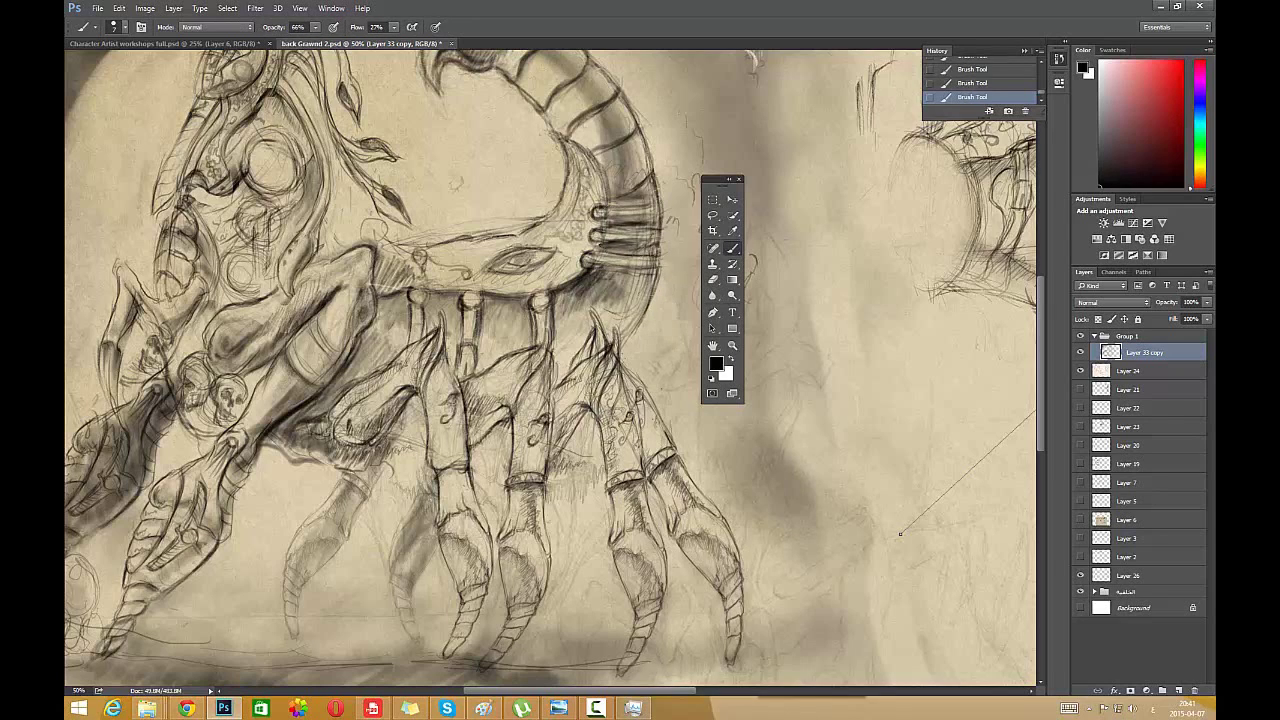
{"action": "mouse_move", "coordinate": [655, 267]}
{"action": "left_mouse_down"}
{"action": "mouse_move", "coordinate": [590, 256]}
{"action": "mouse_move", "coordinate": [588, 236]}
{"action": "mouse_move", "coordinate": [656, 230]}
{"action": "mouse_move", "coordinate": [602, 208]}
{"action": "mouse_move", "coordinate": [550, 134]}
{"action": "left_mouse_up"}
{"action": "mouse_move", "coordinate": [608, 202]}
{"action": "left_mouse_down"}
{"action": "mouse_move", "coordinate": [560, 130]}
{"action": "mouse_move", "coordinate": [556, 210]}
{"action": "mouse_move", "coordinate": [392, 241]}
{"action": "mouse_move", "coordinate": [371, 233]}
{"action": "left_mouse_up"}
- Erase stray lines where the back meets the torso and redraw the torso's rear edge with a dark slit
{"action": "left_click", "coordinate": [713, 281]}
{"action": "left_click_drag", "start_coordinate": [376, 230], "coordinate": [298, 286]}
{"action": "left_click", "coordinate": [732, 249]}
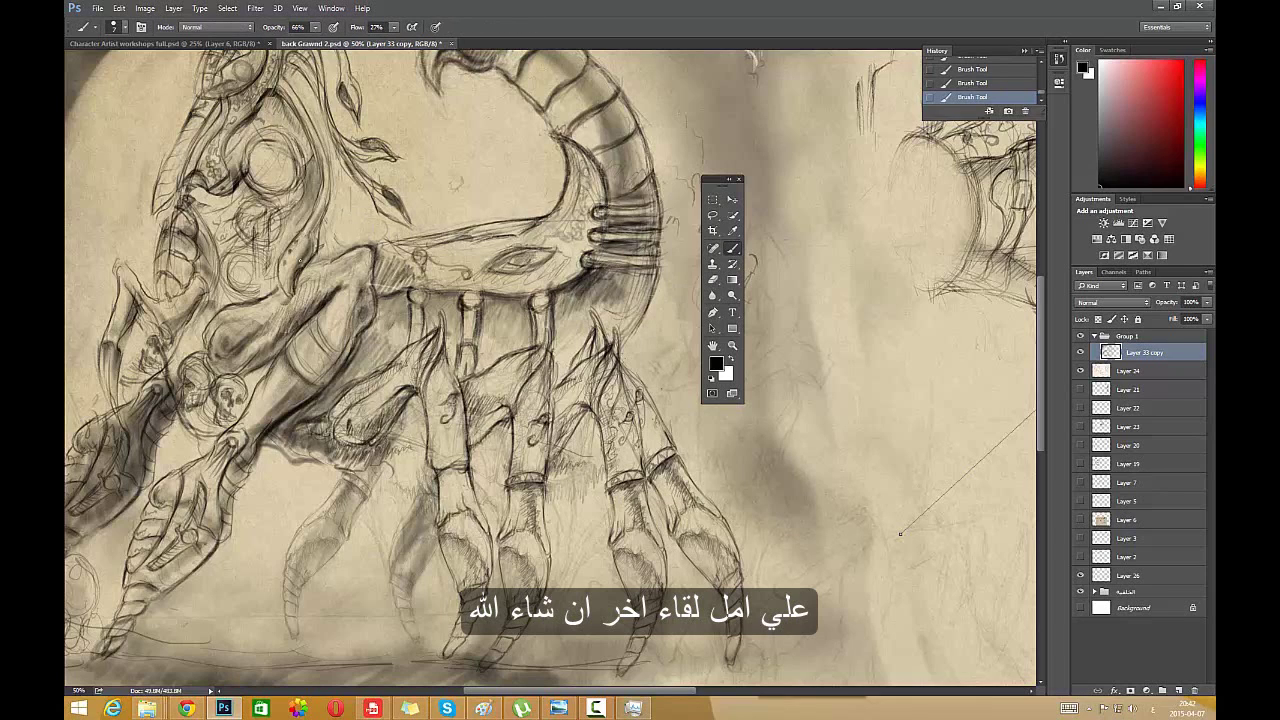
{"action": "left_click_drag", "start_coordinate": [315, 242], "coordinate": [294, 277]}
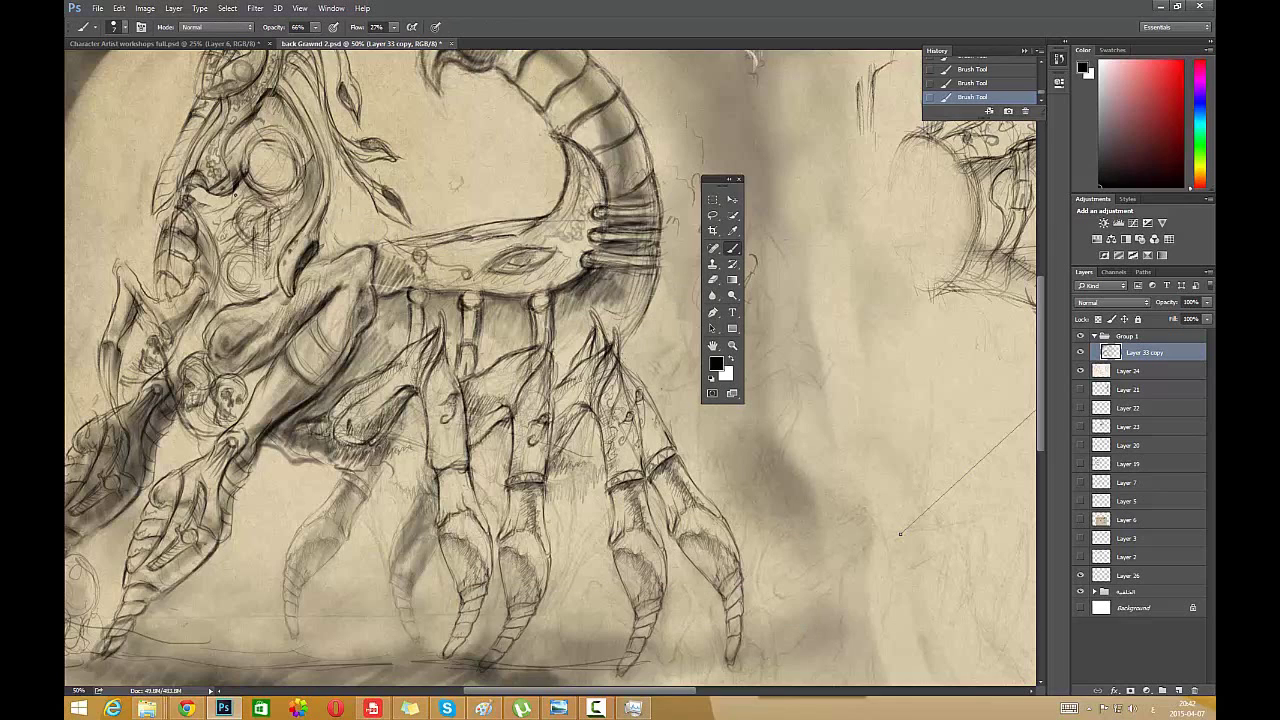
- Erase the curved chest line beside the round ornament and redraw it
{"action": "left_click", "coordinate": [713, 280]}
{"action": "mouse_move", "coordinate": [206, 178]}
{"action": "left_mouse_down"}
{"action": "mouse_move", "coordinate": [202, 198]}
{"action": "mouse_move", "coordinate": [230, 186]}
{"action": "mouse_move", "coordinate": [198, 191]}
{"action": "left_mouse_up"}
{"action": "left_click", "coordinate": [731, 254]}
{"action": "left_click_drag", "start_coordinate": [207, 181], "coordinate": [190, 189]}
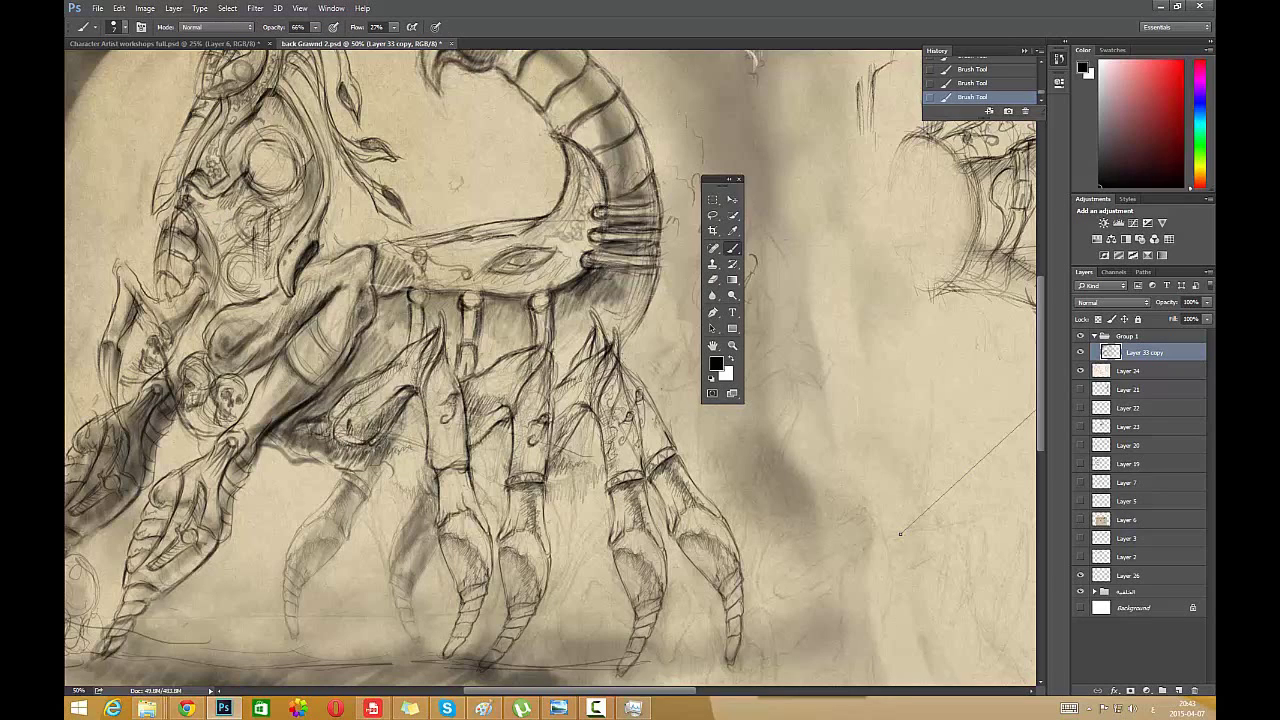
- Shade the torso beside the round chest ornament with the 174 px textured brush and lighten part of it with the eraser
{"action": "right_click", "coordinate": [677, 140]}
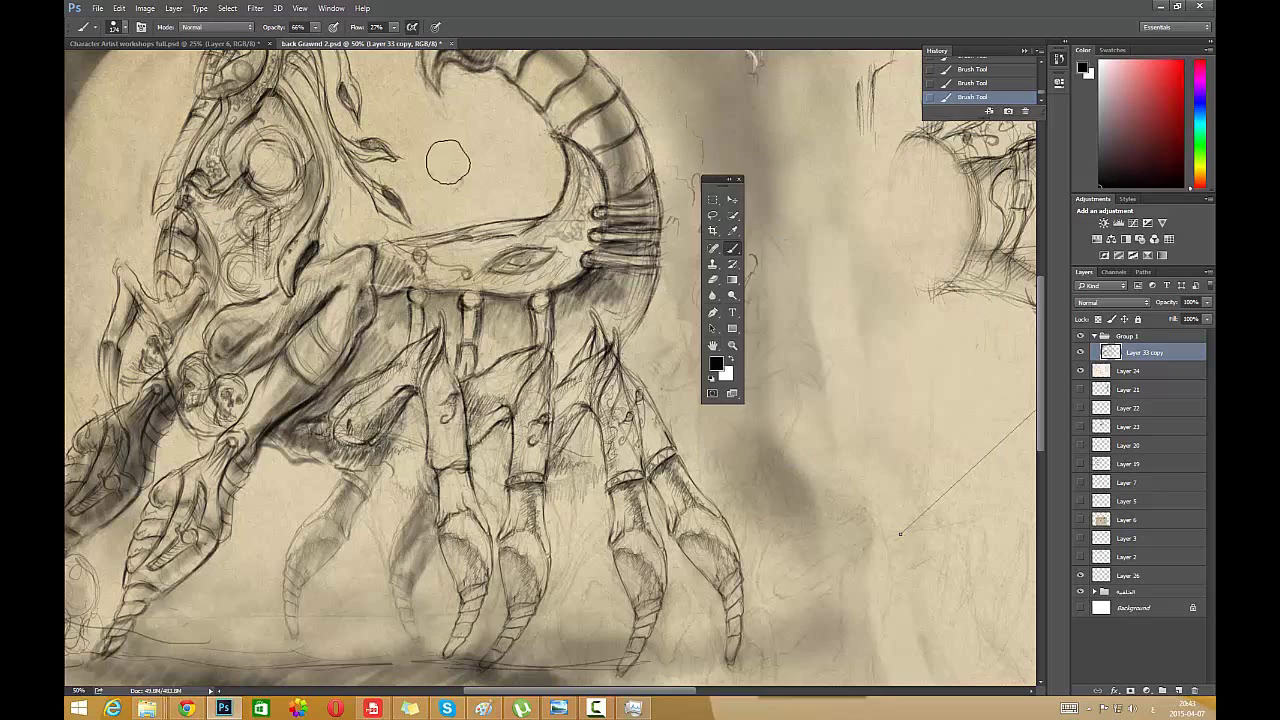
{"action": "right_click", "coordinate": [472, 160]}
{"action": "double_click", "coordinate": [660, 345]}
{"action": "key", "text": "ctrl+z"}
{"action": "mouse_move", "coordinate": [234, 193]}
{"action": "left_mouse_down"}
{"action": "mouse_move", "coordinate": [200, 200]}
{"action": "mouse_move", "coordinate": [230, 210]}
{"action": "mouse_move", "coordinate": [223, 235]}
{"action": "left_mouse_up"}
{"action": "key", "text": "e"}
{"action": "mouse_move", "coordinate": [230, 190]}
{"action": "left_mouse_down"}
{"action": "mouse_move", "coordinate": [204, 192]}
{"action": "mouse_move", "coordinate": [214, 217]}
{"action": "mouse_move", "coordinate": [224, 190]}
{"action": "left_mouse_up"}
{"action": "right_click", "coordinate": [232, 190]}
{"action": "left_click", "coordinate": [419, 180]}
- Extend the torso shading from the chest line down to the upper arm, undoing the stroke over the round ornament
{"action": "key", "text": "b"}
{"action": "left_click_drag", "start_coordinate": [240, 183], "coordinate": [218, 194]}
{"action": "mouse_move", "coordinate": [226, 190]}
{"action": "left_mouse_down"}
{"action": "mouse_move", "coordinate": [202, 203]}
{"action": "mouse_move", "coordinate": [230, 204]}
{"action": "mouse_move", "coordinate": [195, 193]}
{"action": "mouse_move", "coordinate": [186, 204]}
{"action": "mouse_move", "coordinate": [156, 294]}
{"action": "left_mouse_up"}
{"action": "left_click_drag", "start_coordinate": [300, 151], "coordinate": [285, 178]}
{"action": "key", "text": "ctrl+z"}
- Add a short dark line where the front arm meets the lower torso with the 7 px brush
{"action": "right_click", "coordinate": [497, 123]}
{"action": "left_click", "coordinate": [595, 205]}
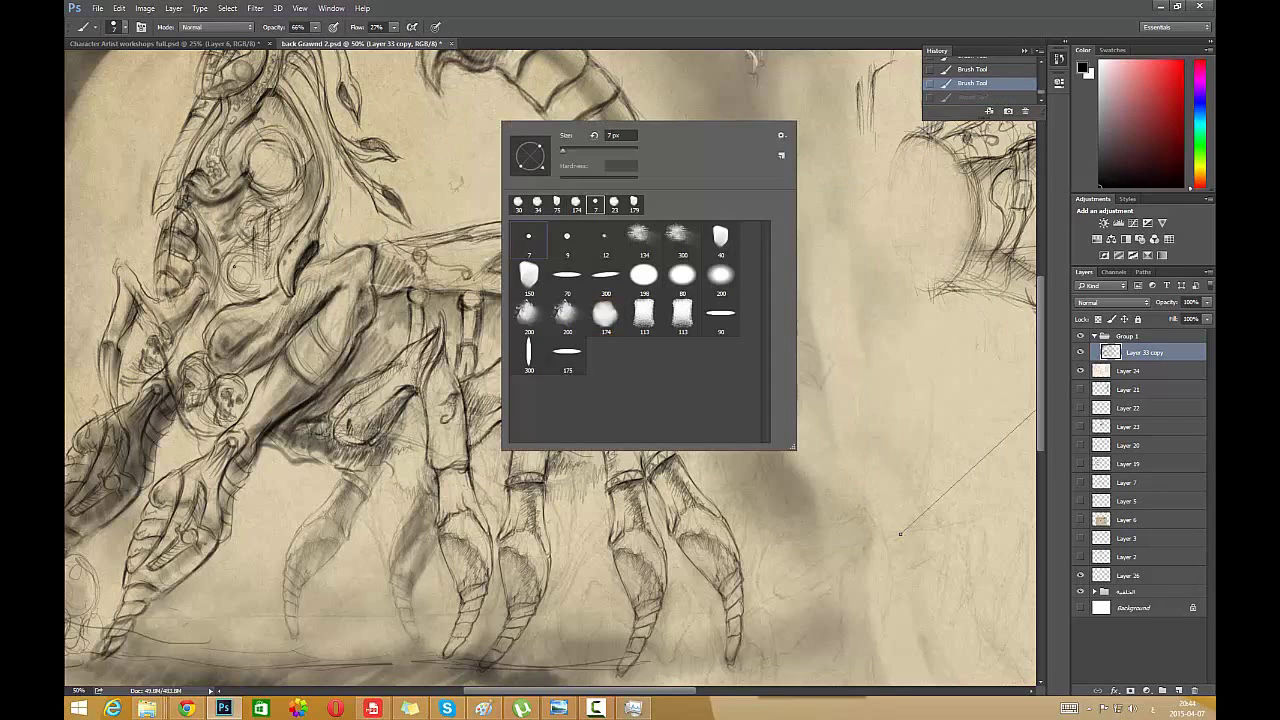
{"action": "left_click_drag", "start_coordinate": [205, 277], "coordinate": [196, 293]}
- Erase the scribbled lines below the torso's large round ornament and redraw two smaller circular ornaments there in thin dark lines
{"action": "key", "text": "e"}
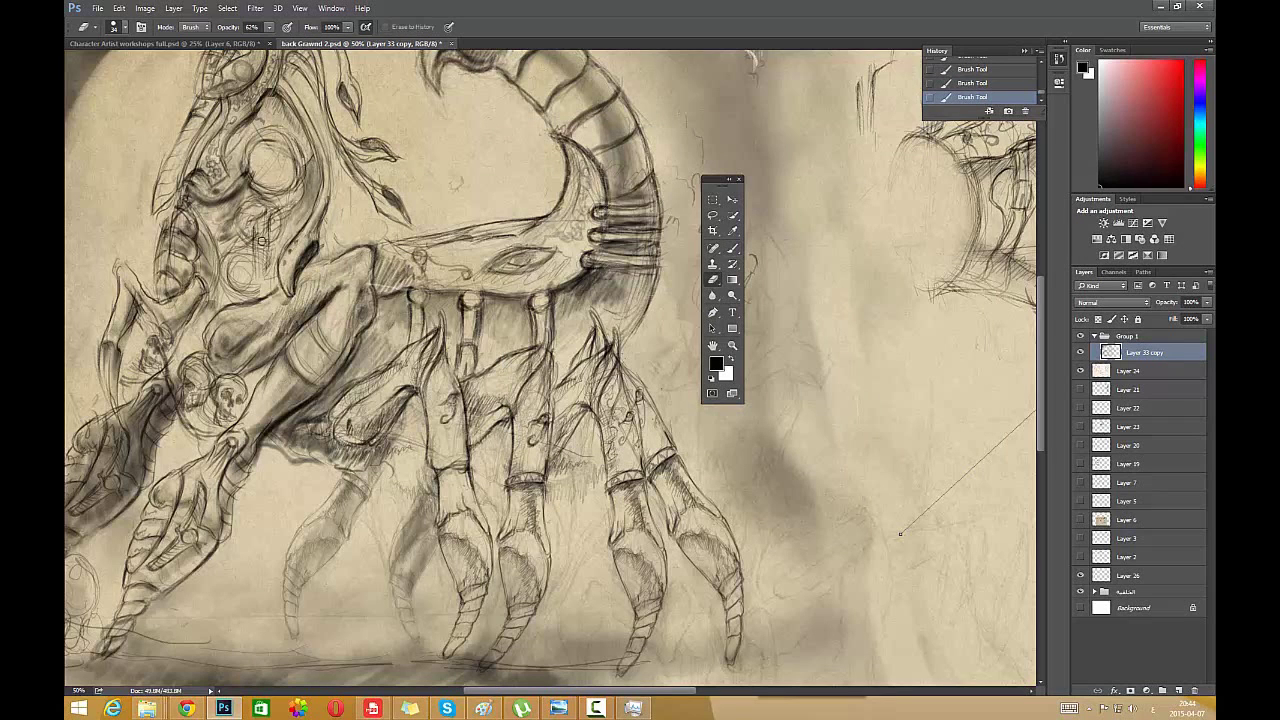
{"action": "left_click_drag", "start_coordinate": [250, 221], "coordinate": [247, 248]}
{"action": "mouse_move", "coordinate": [238, 238]}
{"action": "left_mouse_down"}
{"action": "mouse_move", "coordinate": [262, 217]}
{"action": "mouse_move", "coordinate": [268, 241]}
{"action": "left_mouse_up"}
{"action": "left_click", "coordinate": [733, 248]}
{"action": "mouse_move", "coordinate": [246, 235]}
{"action": "left_mouse_down"}
{"action": "mouse_move", "coordinate": [275, 232]}
{"action": "mouse_move", "coordinate": [272, 204]}
{"action": "left_mouse_up"}
{"action": "left_click_drag", "start_coordinate": [250, 207], "coordinate": [282, 228]}
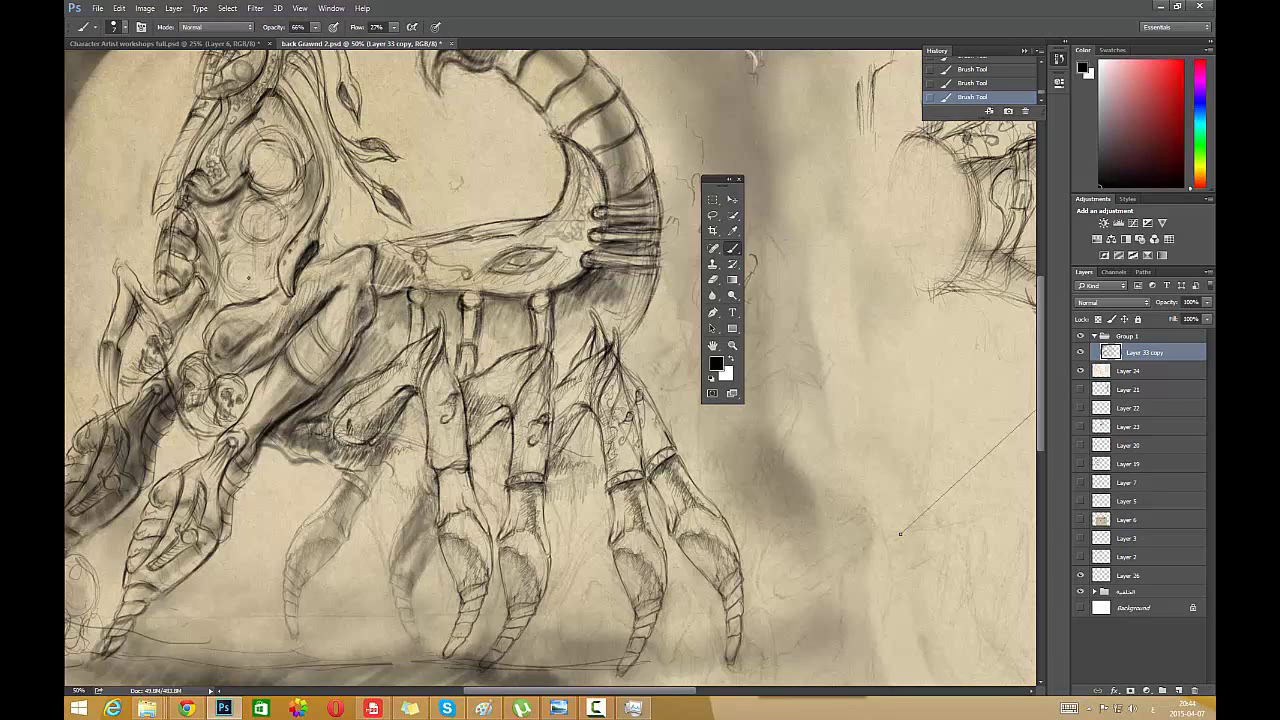
{"action": "mouse_move", "coordinate": [248, 270]}
{"action": "left_mouse_down"}
{"action": "mouse_move", "coordinate": [240, 258]}
{"action": "mouse_move", "coordinate": [255, 255]}
{"action": "left_mouse_up"}
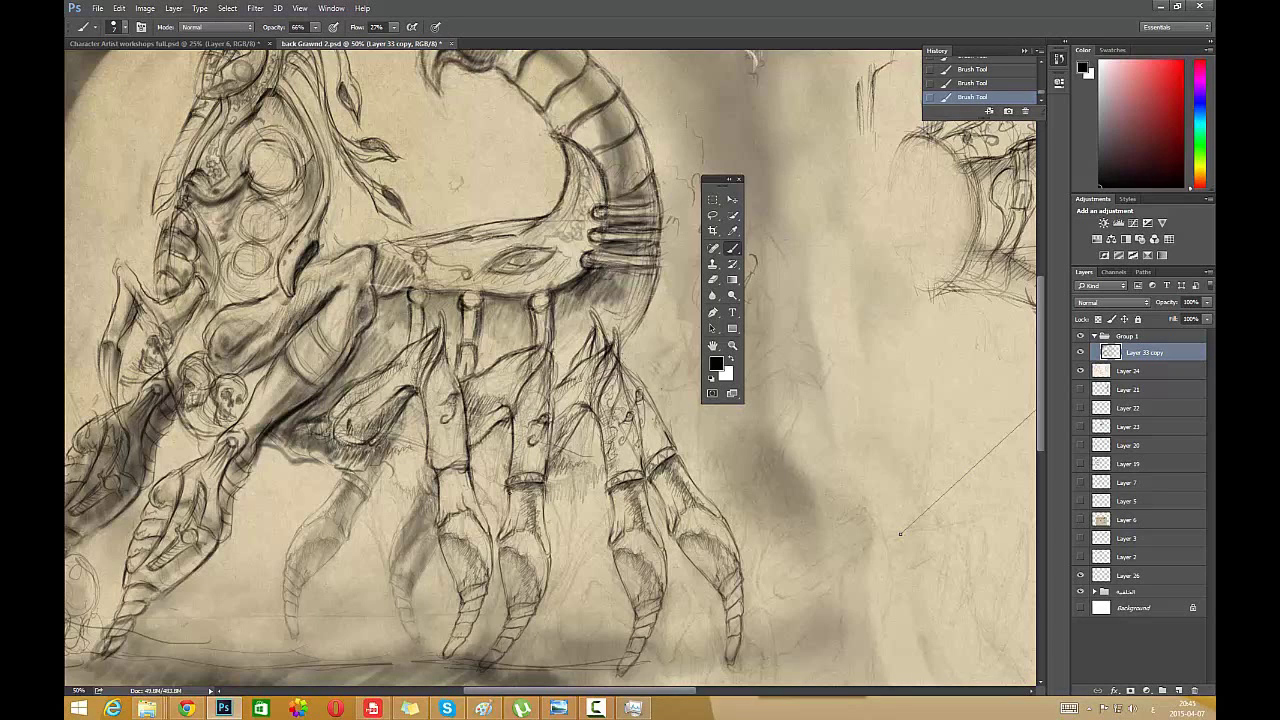